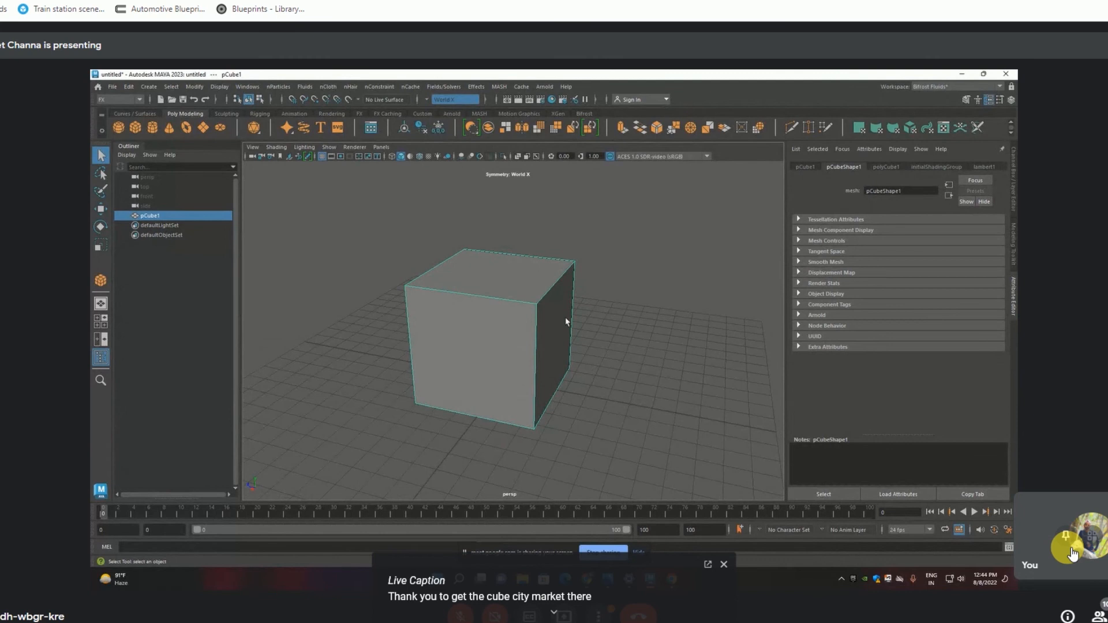
- Close the live captions and show the shared presentation full screen
{"action": "left_click", "coordinate": [723, 564]}
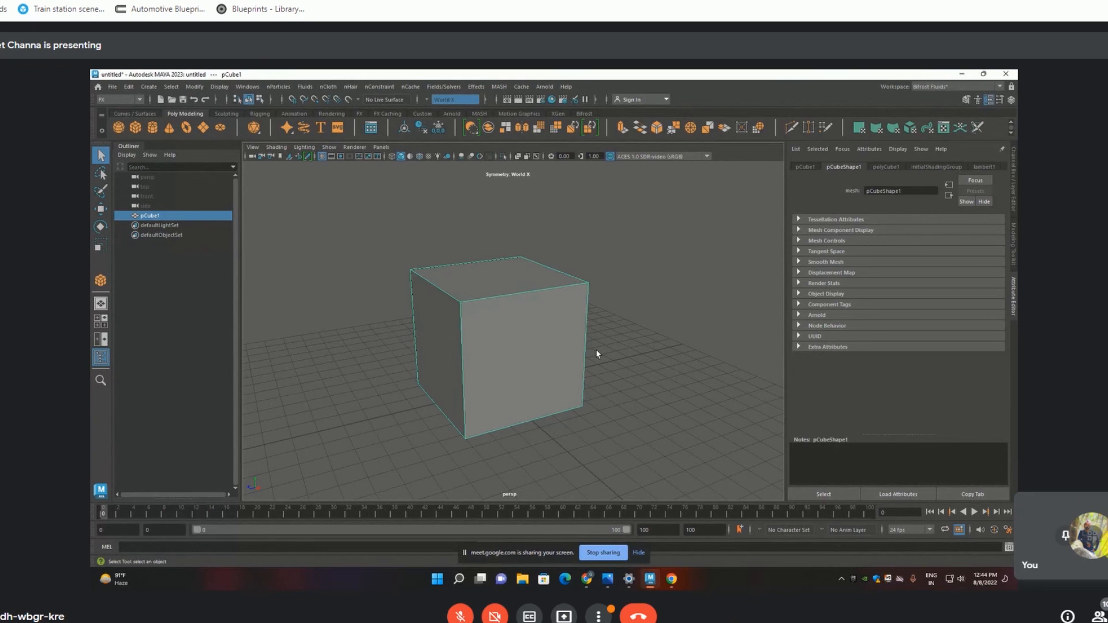
{"action": "double_click", "coordinate": [596, 350]}
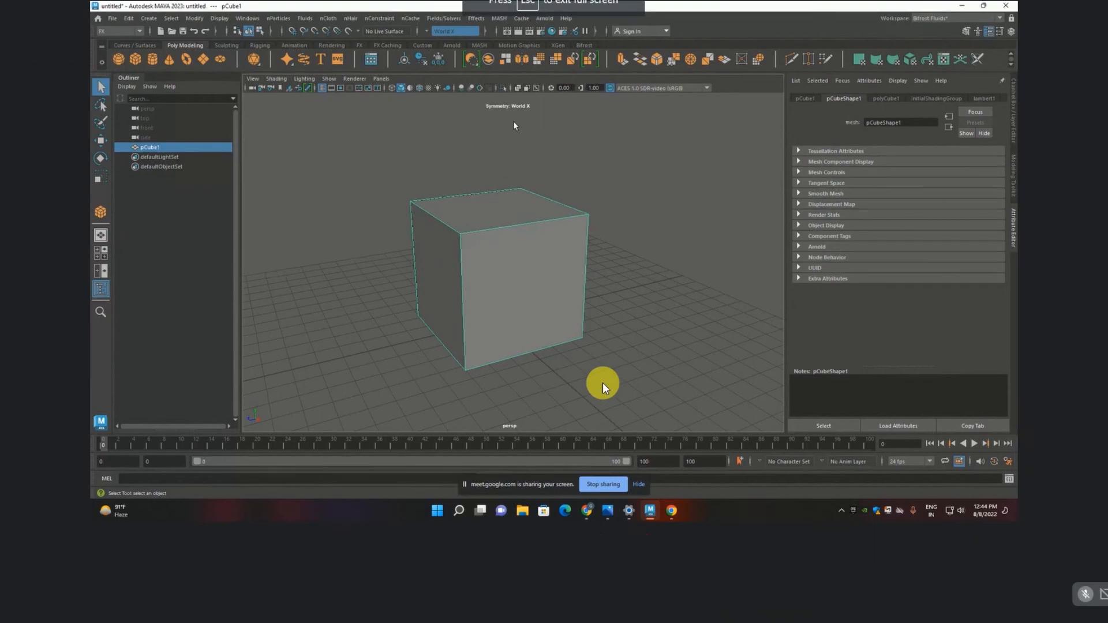
- Switch to the Modeling menu set and open the UV Editor beside the cube in the viewport
{"action": "left_click", "coordinate": [490, 21]}
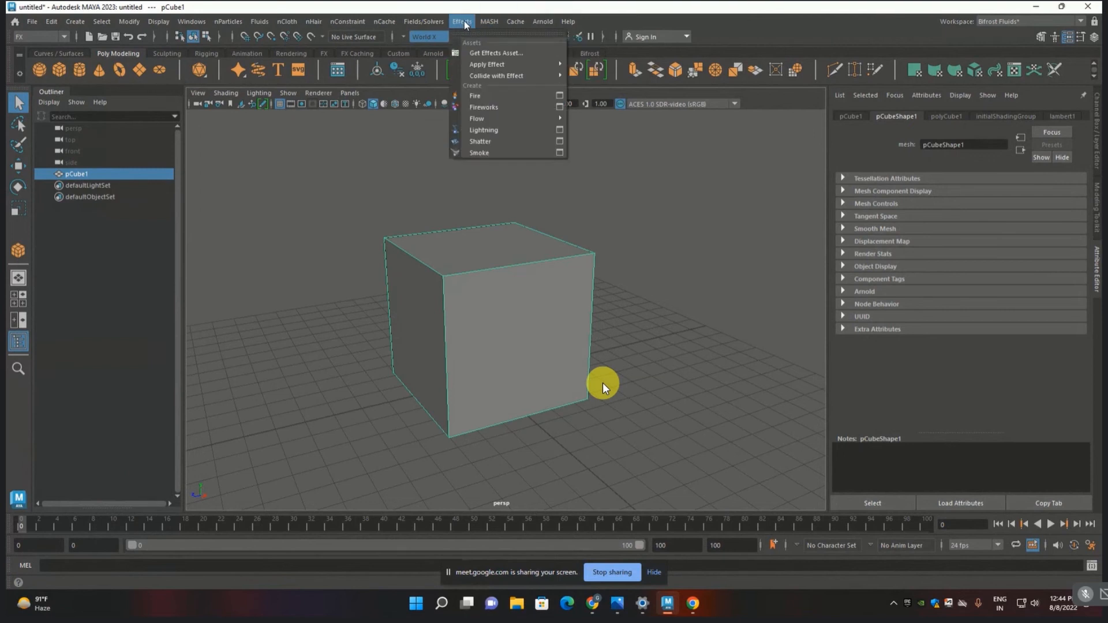
{"action": "left_click", "coordinate": [38, 36]}
{"action": "left_click", "coordinate": [26, 50]}
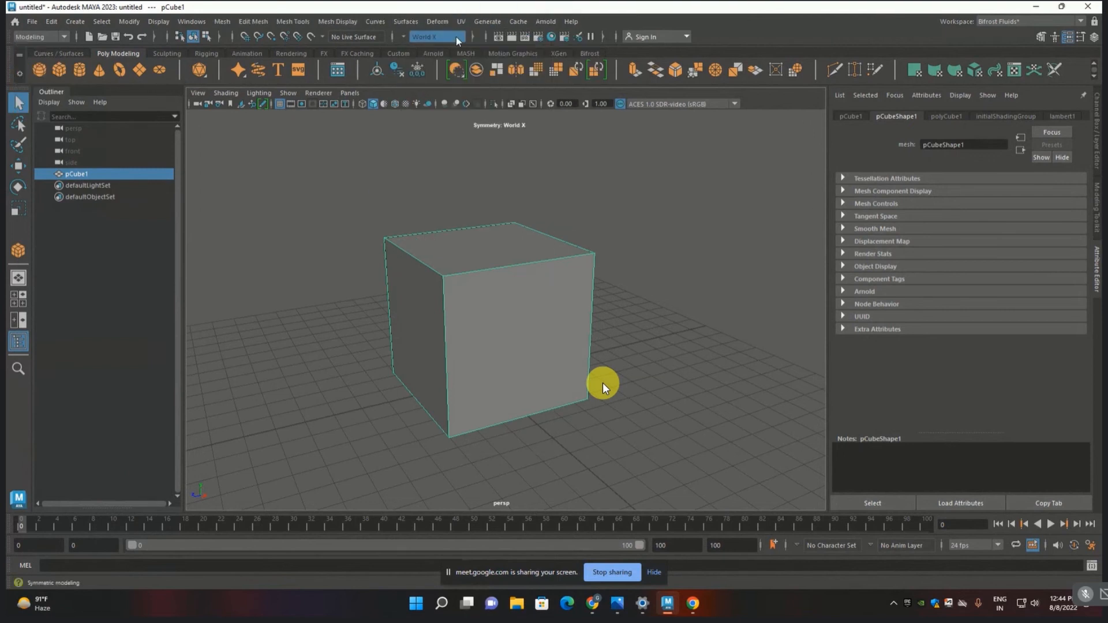
{"action": "left_click", "coordinate": [461, 22]}
{"action": "left_click", "coordinate": [476, 45]}
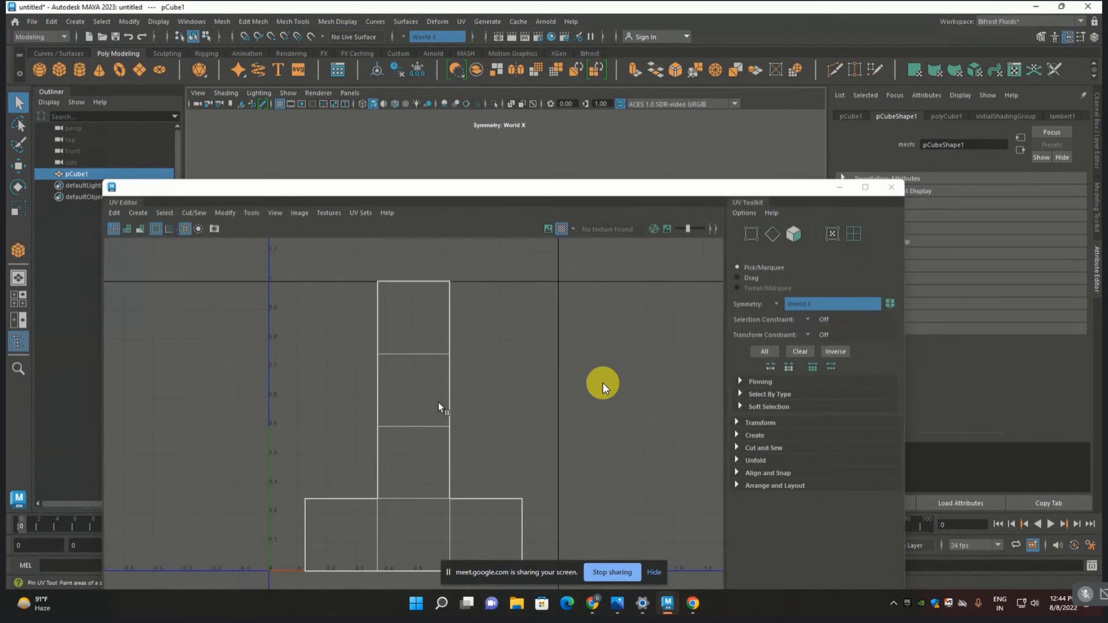
{"action": "left_click_drag", "start_coordinate": [407, 198], "coordinate": [809, 148]}
{"action": "middle_click_drag", "start_coordinate": [428, 320], "coordinate": [353, 274], "text": "alt"}
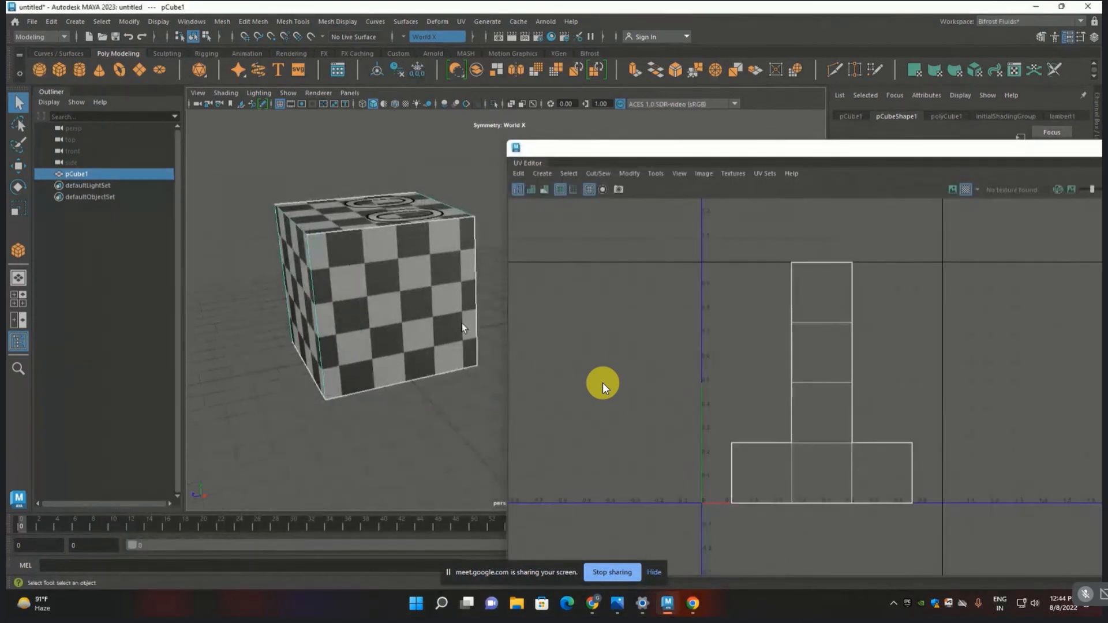
- Switch to face selection and select the vertical column of UV faces to locate the matching faces on the cube
{"action": "right_click_drag", "start_coordinate": [396, 410], "coordinate": [396, 234]}
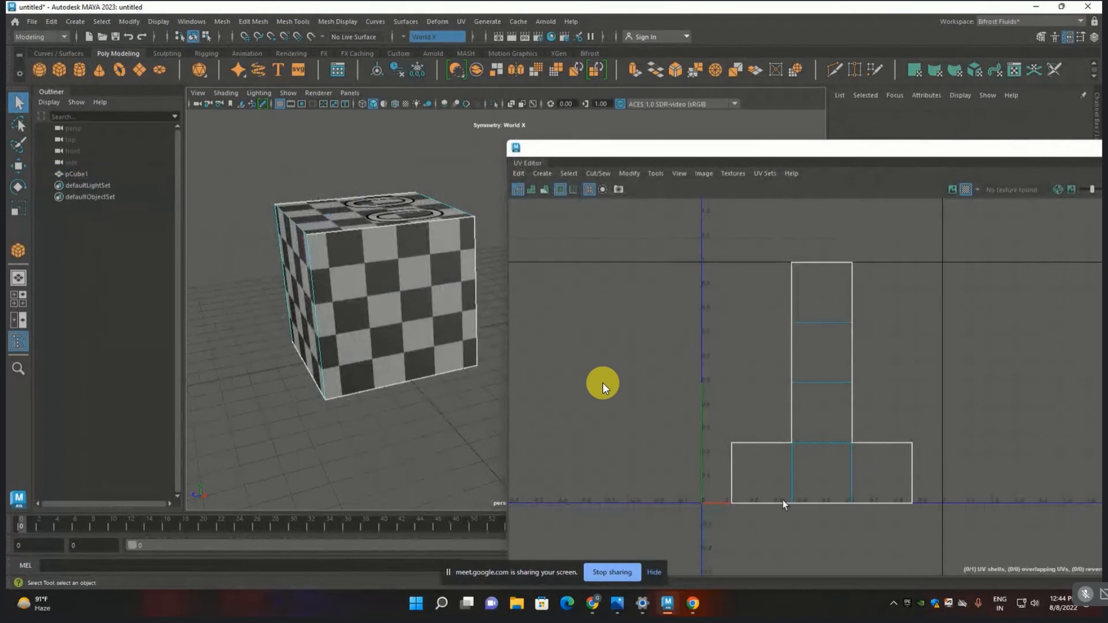
{"action": "left_click", "coordinate": [835, 505]}
{"action": "left_click_drag", "start_coordinate": [483, 470], "coordinate": [498, 471], "text": "alt"}
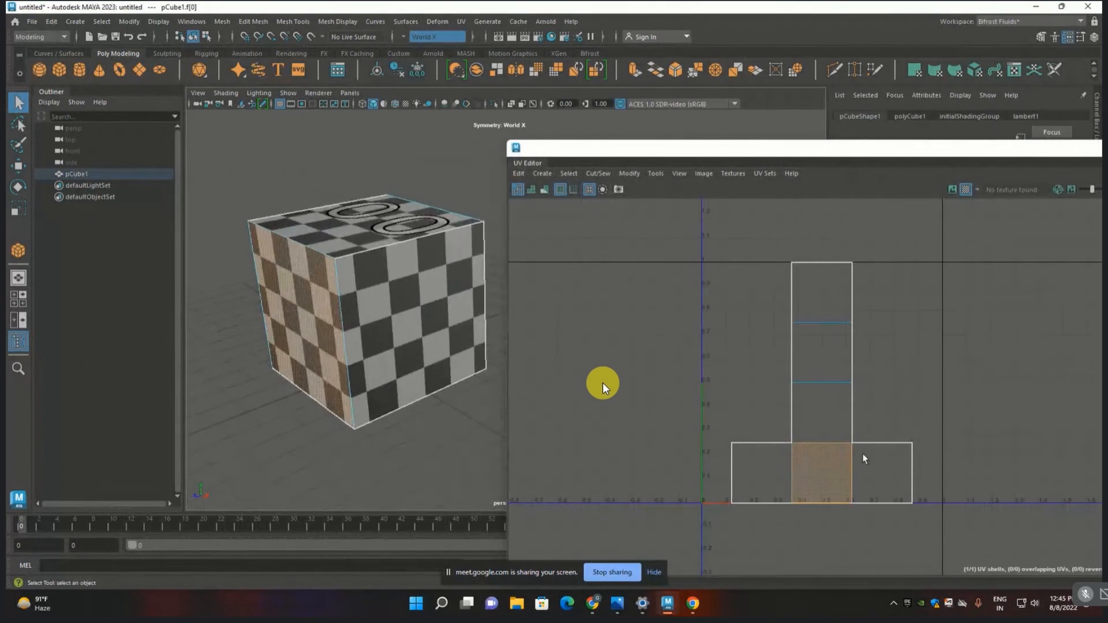
{"action": "left_click", "coordinate": [817, 426], "text": "shift"}
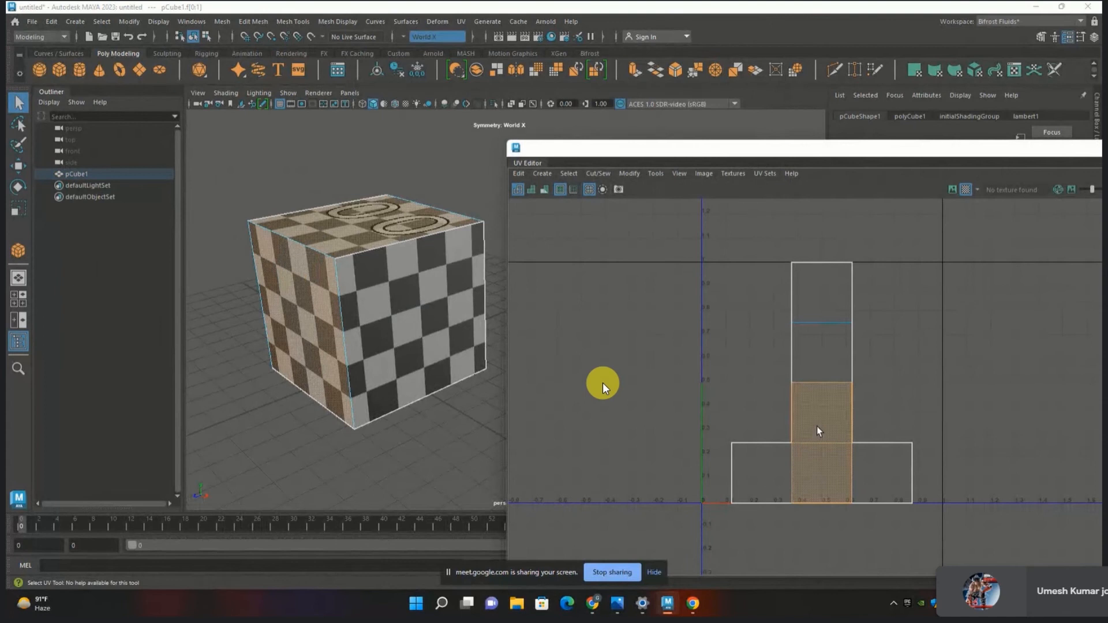
{"action": "left_click", "coordinate": [800, 308], "text": "shift"}
{"action": "left_click_drag", "start_coordinate": [453, 475], "coordinate": [434, 438], "text": "alt"}
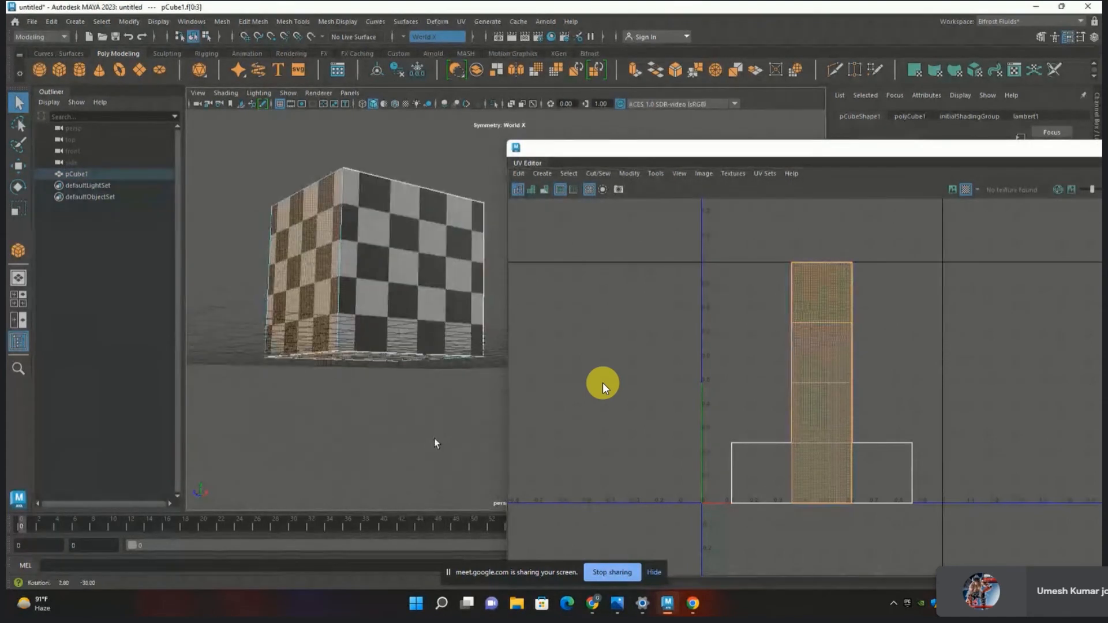
- Select the uppermost UV face, then the two outer side faces, and examine where they lie on the cube
{"action": "left_click", "coordinate": [821, 290]}
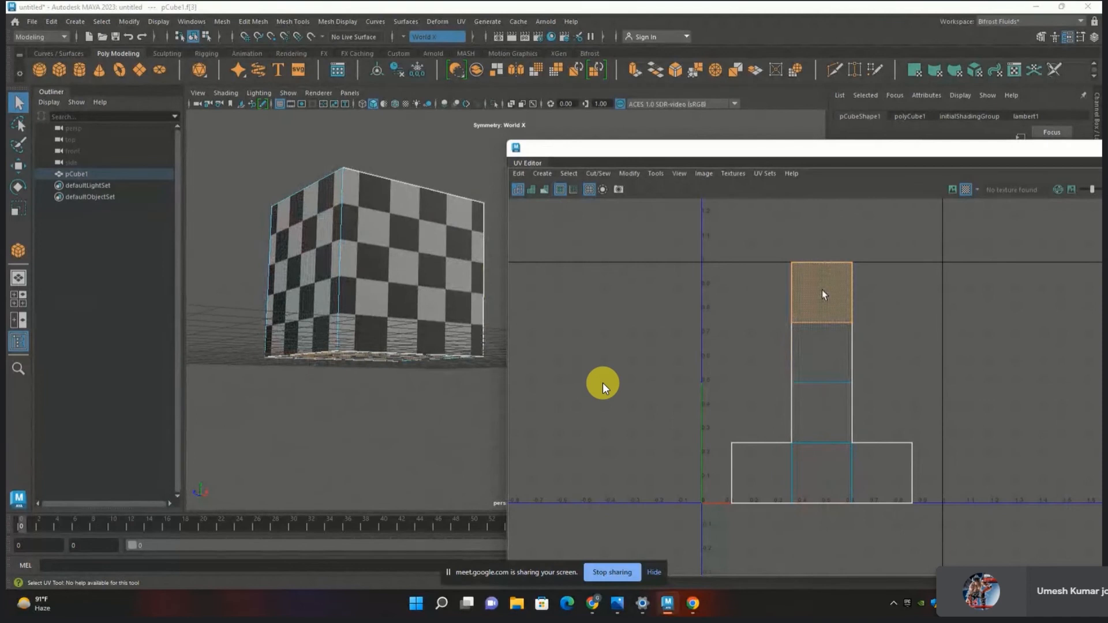
{"action": "left_click", "coordinate": [899, 476]}
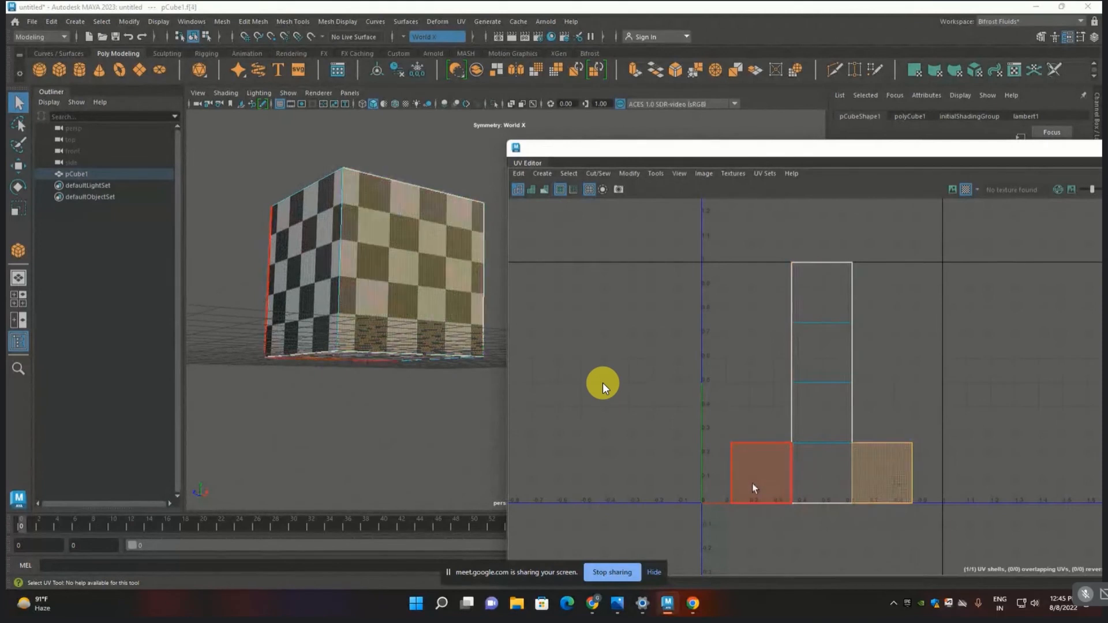
{"action": "left_click", "coordinate": [752, 487], "text": "shift"}
{"action": "left_click_drag", "start_coordinate": [332, 441], "coordinate": [368, 468], "text": "alt"}
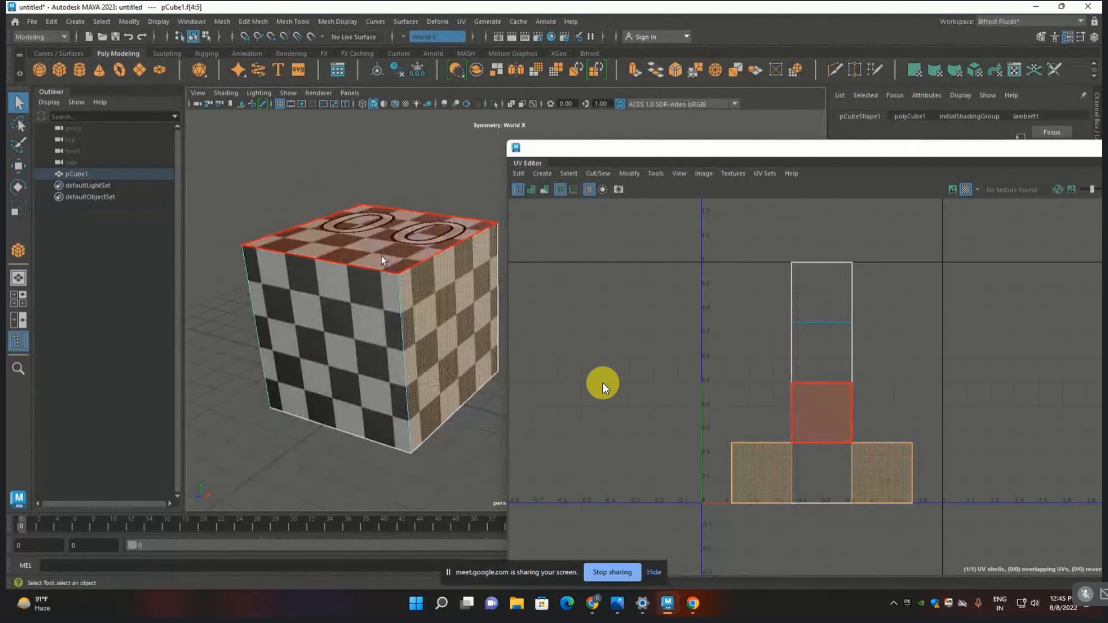
- Select three adjacent side faces on the cube to compare them with the UV layout, then clear the selection
{"action": "left_click", "coordinate": [369, 352]}
{"action": "left_click", "coordinate": [431, 340], "text": "shift"}
{"action": "mouse_move", "coordinate": [405, 395]}
{"action": "left_mouse_down", "text": "alt"}
{"action": "mouse_move", "coordinate": [383, 418]}
{"action": "mouse_move", "coordinate": [396, 385]}
{"action": "left_mouse_up", "text": "alt"}
{"action": "left_click", "coordinate": [396, 386], "text": "shift"}
{"action": "scroll", "coordinate": [942, 386], "scroll_direction": "down", "scroll_amount": 1}
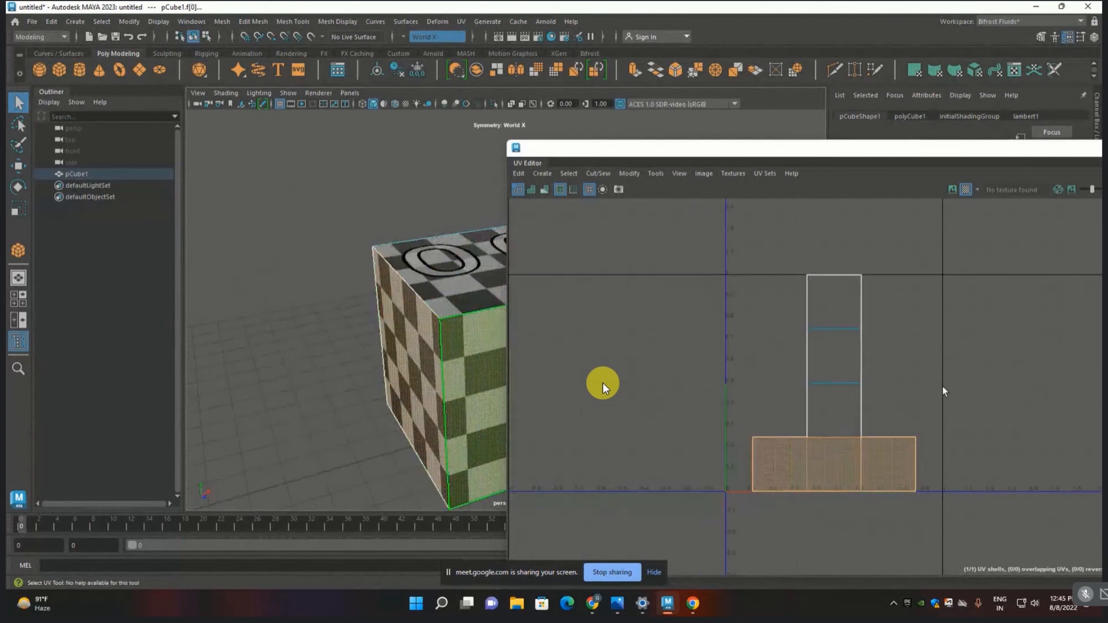
{"action": "scroll", "coordinate": [943, 391], "scroll_direction": "down", "scroll_amount": 1}
{"action": "left_click_drag", "start_coordinate": [467, 420], "coordinate": [294, 414], "text": "alt"}
{"action": "middle_click_drag", "start_coordinate": [695, 356], "coordinate": [666, 367], "text": "alt"}
{"action": "left_click", "coordinate": [666, 367]}
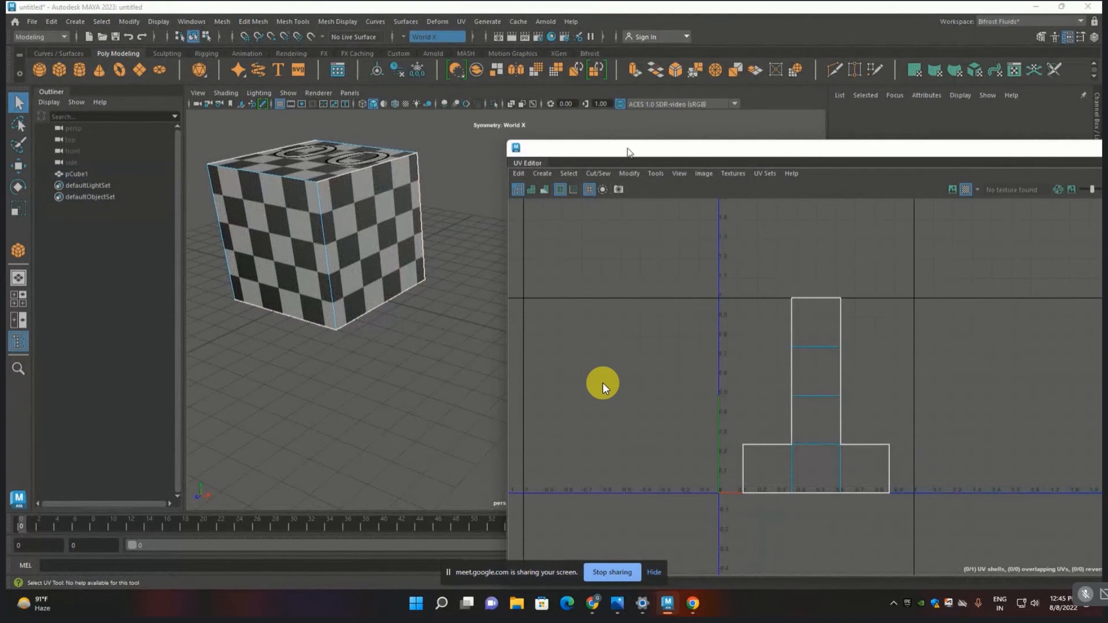
- Open the UV Snapshot options for the cube's layout and enable anti-aliased lines
{"action": "left_click_drag", "start_coordinate": [631, 151], "coordinate": [430, 135]}
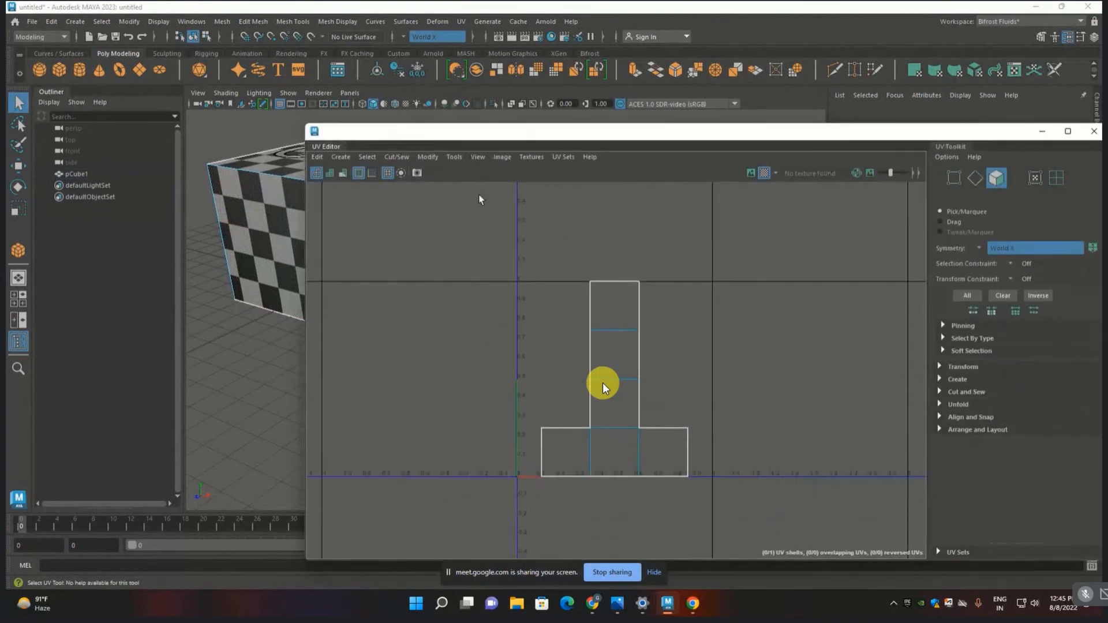
{"action": "left_click", "coordinate": [501, 157]}
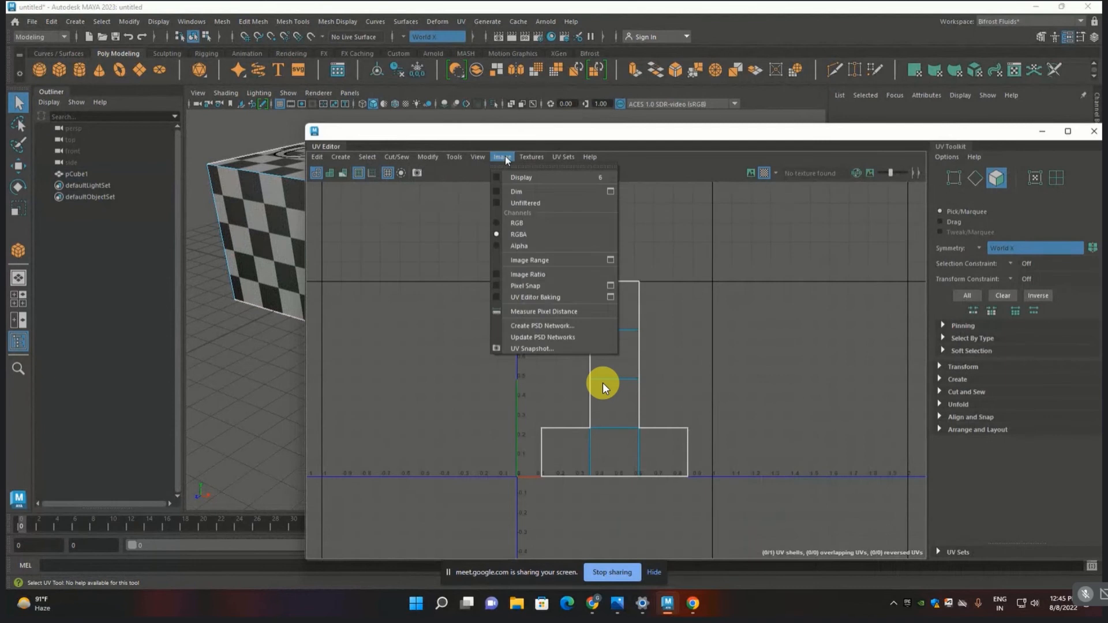
{"action": "left_click", "coordinate": [547, 349]}
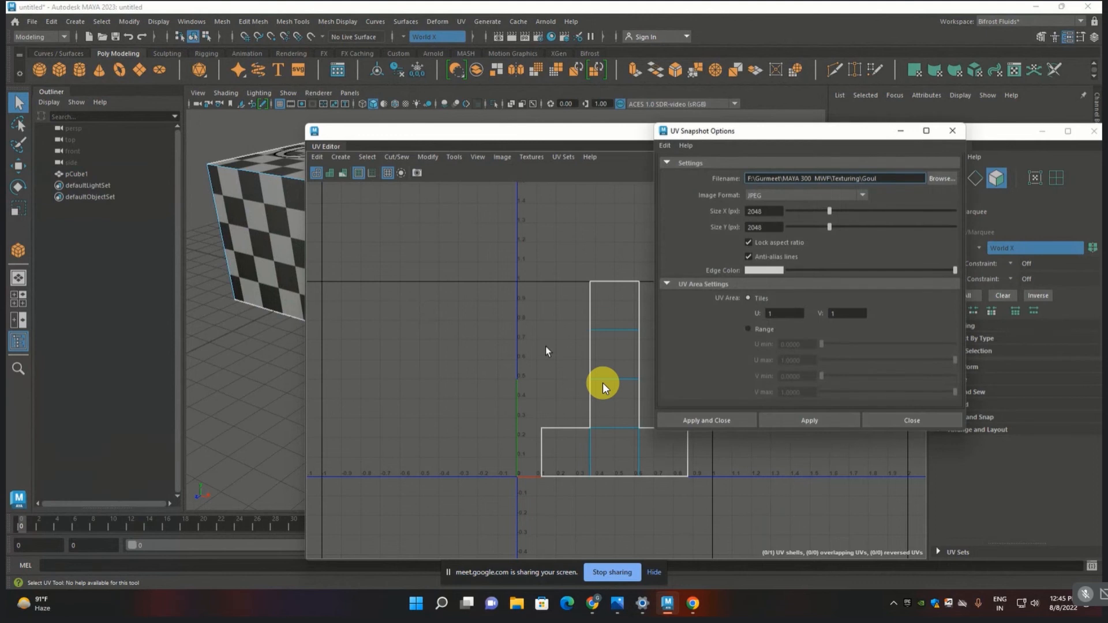
{"action": "double_click", "coordinate": [770, 211]}
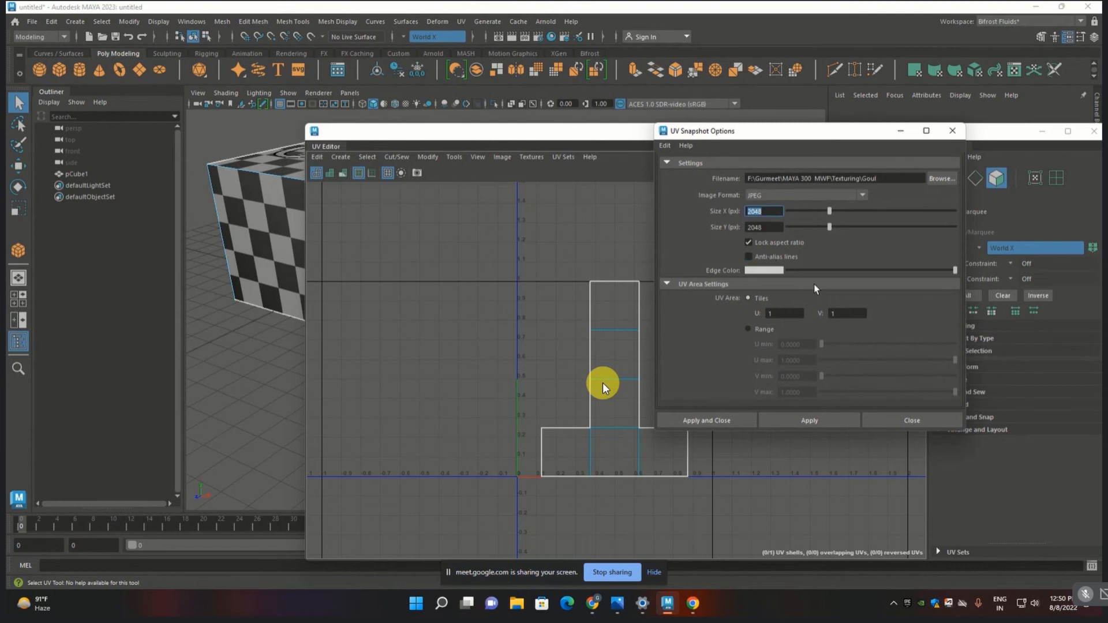
{"action": "left_click", "coordinate": [753, 258]}
- Examine the snapshot's U and V tile settings alongside a wider view of the UV grid
{"action": "left_click_drag", "start_coordinate": [729, 131], "coordinate": [1022, 161]}
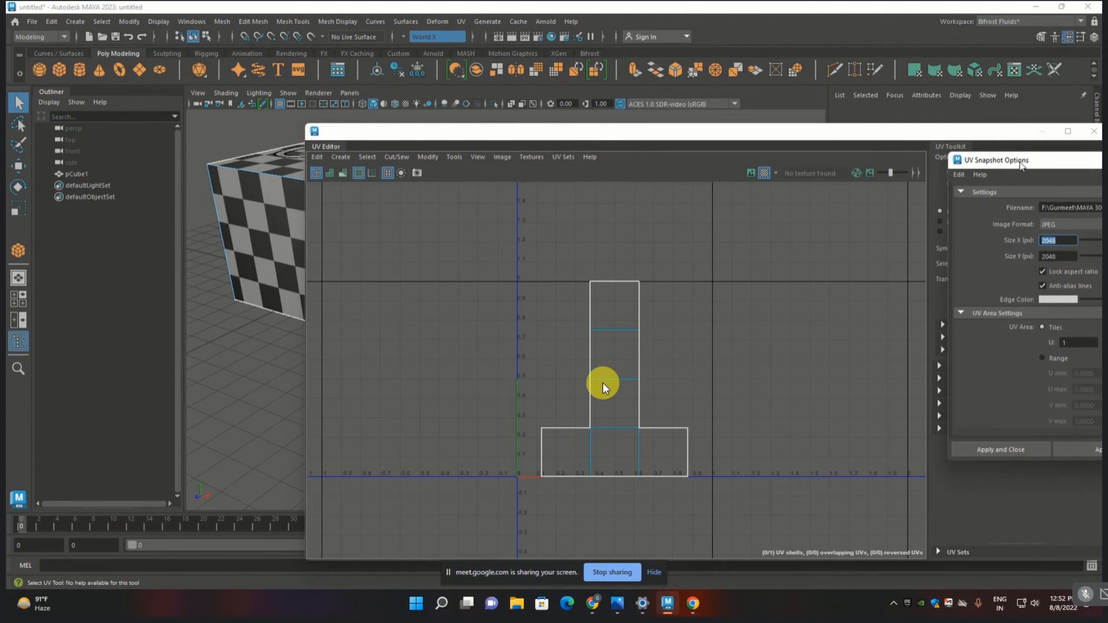
{"action": "left_click_drag", "start_coordinate": [1012, 163], "coordinate": [501, 139]}
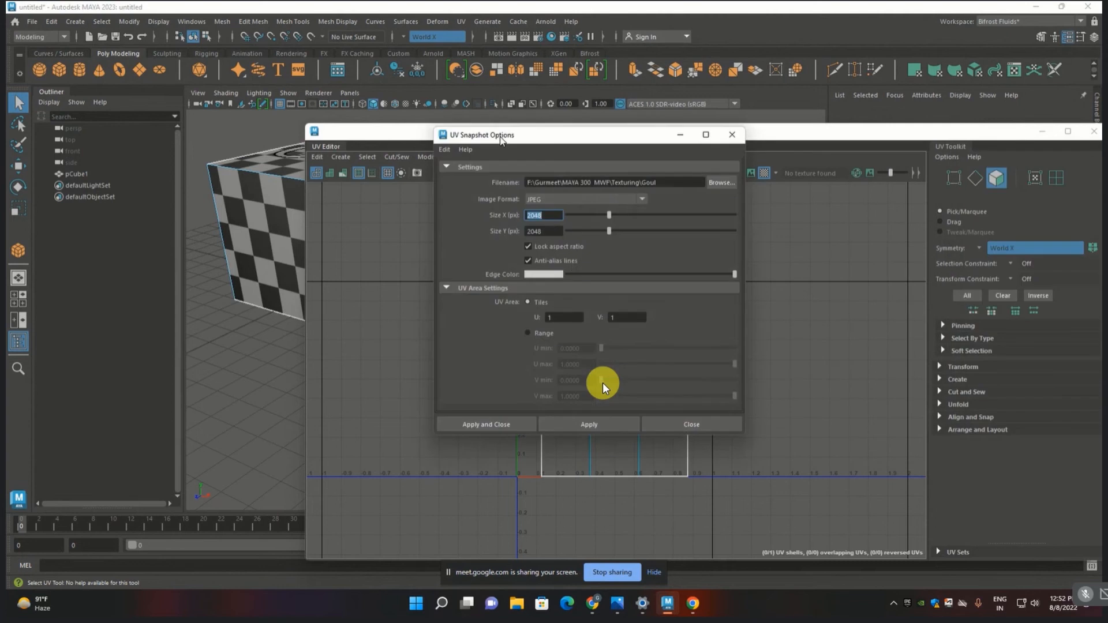
{"action": "double_click", "coordinate": [562, 318]}
{"action": "double_click", "coordinate": [626, 316]}
{"action": "scroll", "coordinate": [779, 415], "scroll_direction": "down", "scroll_amount": 3}
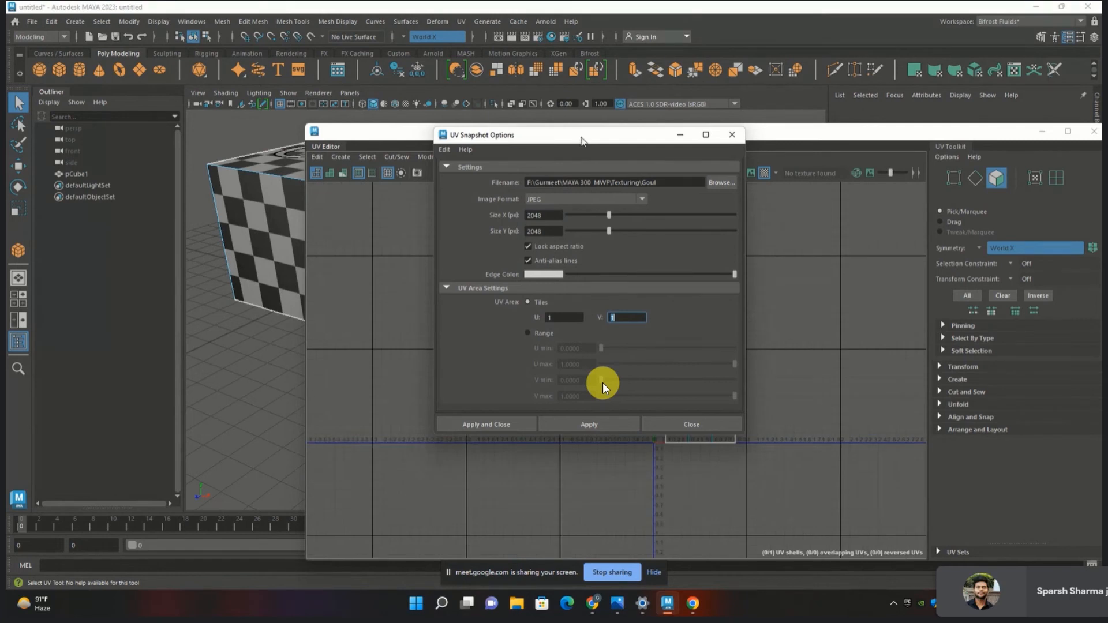
{"action": "left_click_drag", "start_coordinate": [581, 141], "coordinate": [280, 138]}
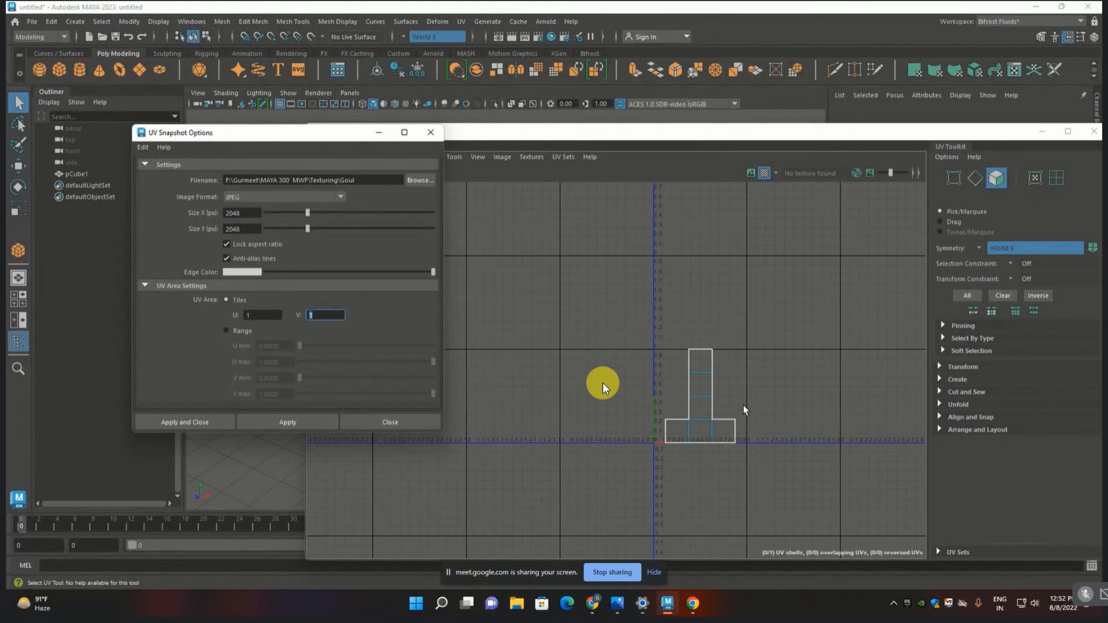
- Select all six faces in the UV layout and move the shell horizontally to about U 1.15, across two tiles
{"action": "left_click_drag", "start_coordinate": [636, 324], "coordinate": [739, 456]}
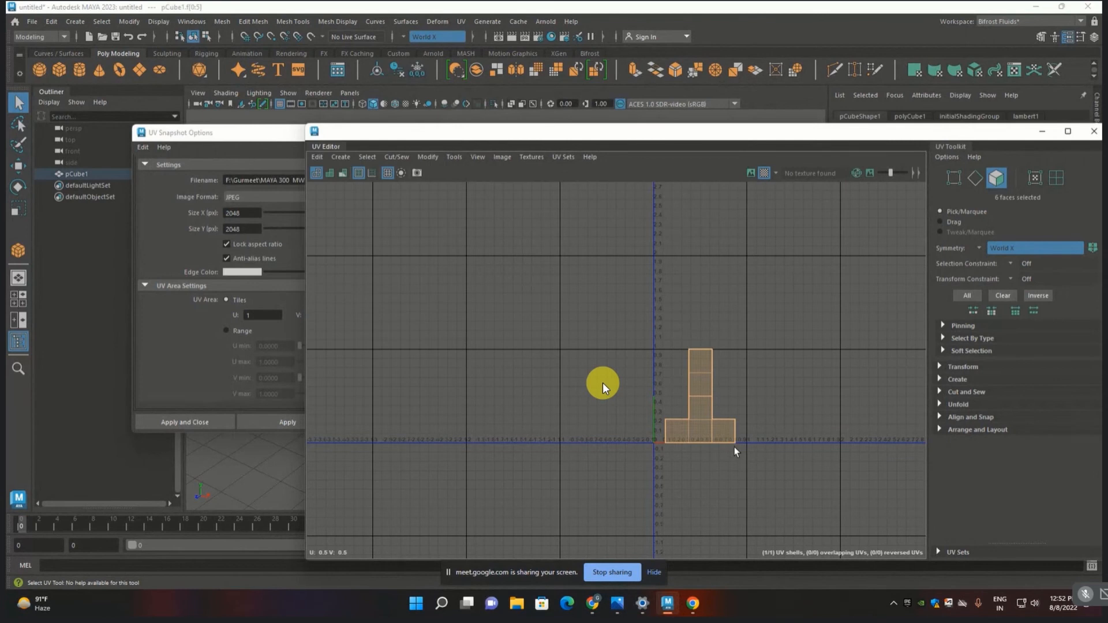
{"action": "key", "text": "w"}
{"action": "left_click_drag", "start_coordinate": [735, 396], "coordinate": [789, 393]}
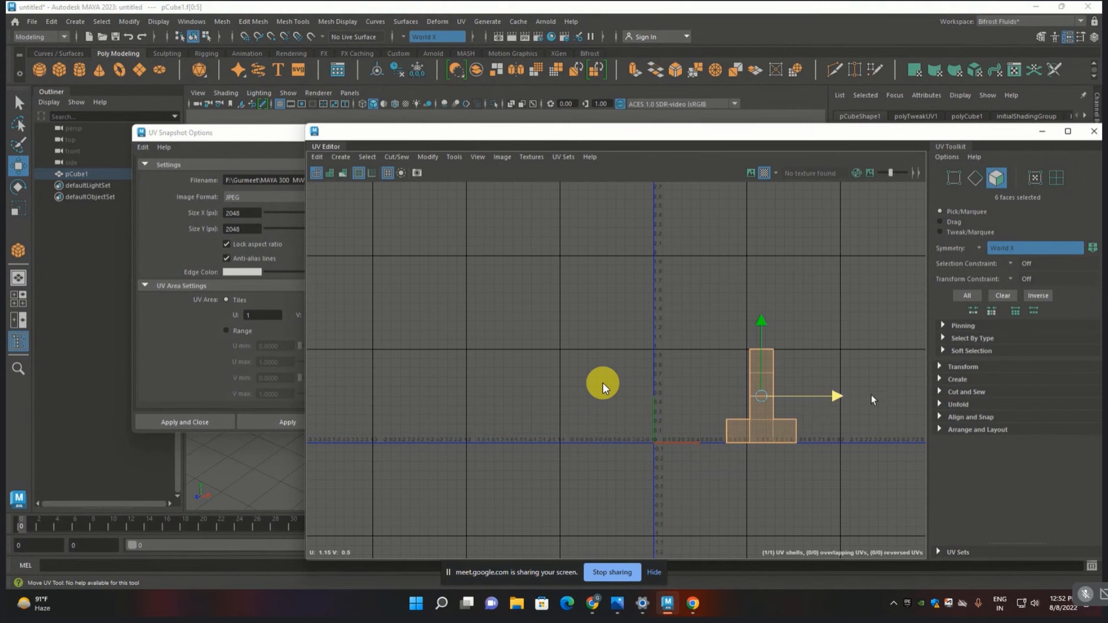
- Set the UV snapshot's U tile to 2
{"action": "left_click", "coordinate": [238, 138]}
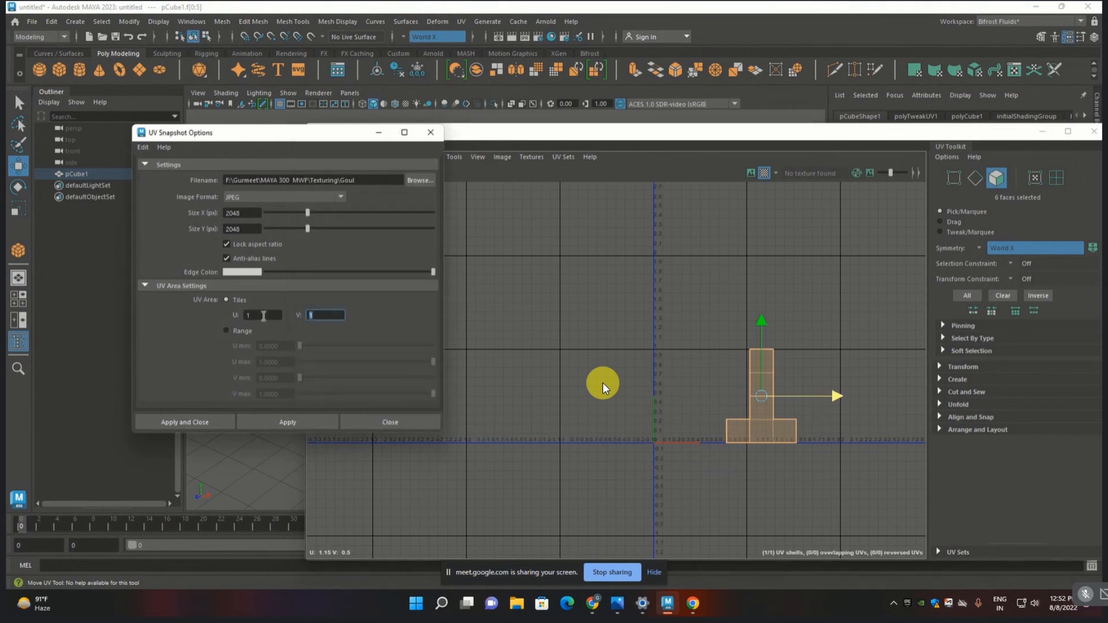
{"action": "left_click", "coordinate": [263, 316]}
{"action": "type", "text": "2"}
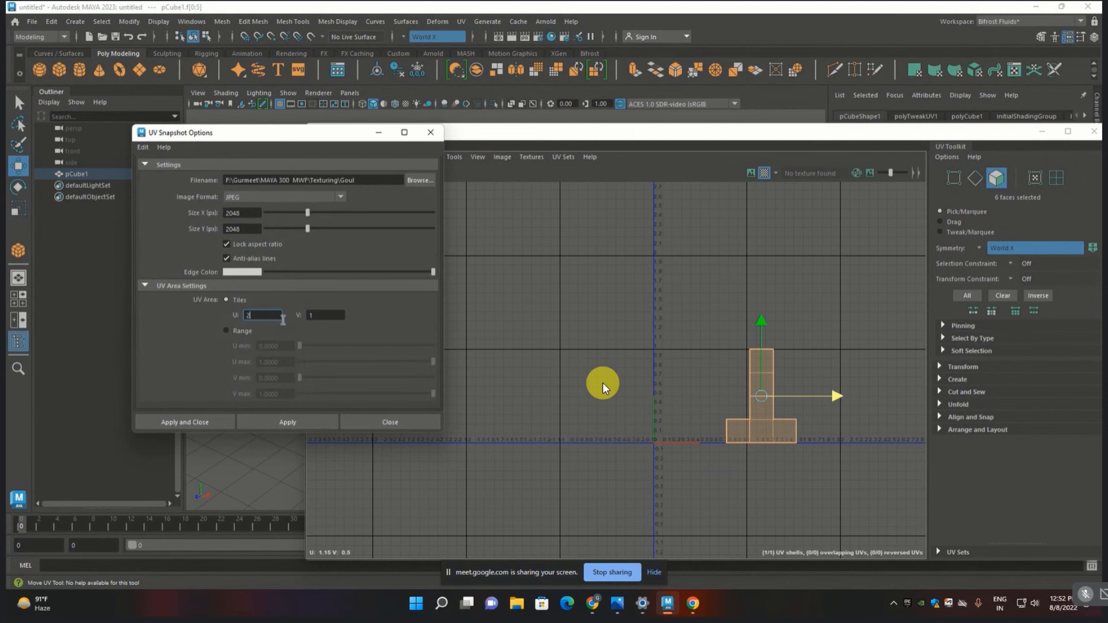
{"action": "left_click", "coordinate": [325, 315]}
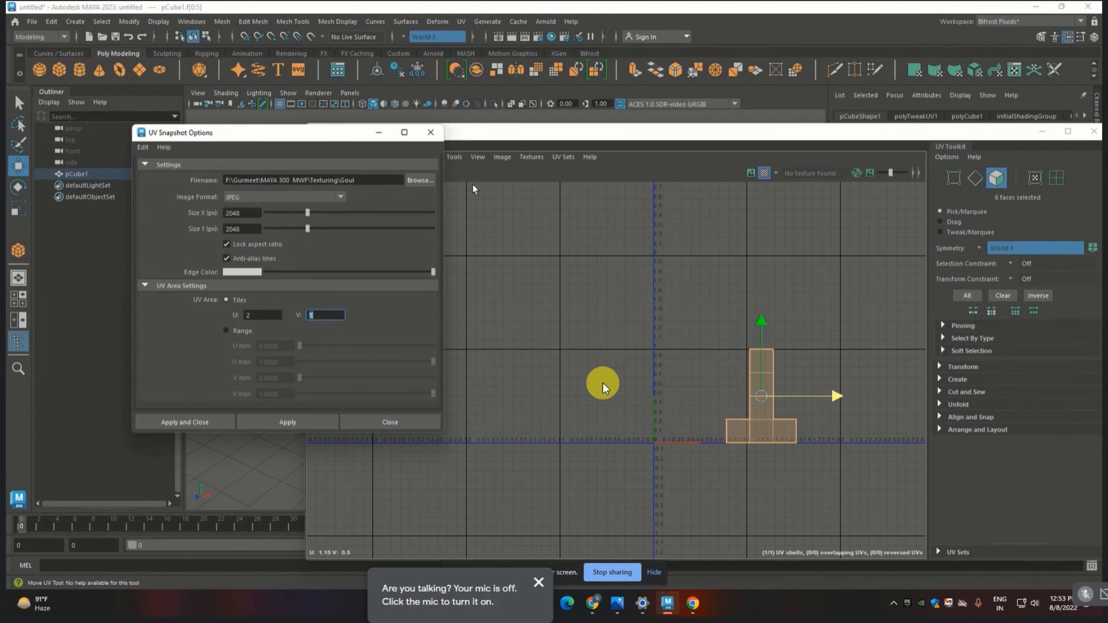
- Gather the selected UV shell back into the first UV tile with Gather Shells
{"action": "left_click_drag", "start_coordinate": [403, 132], "coordinate": [324, 134]}
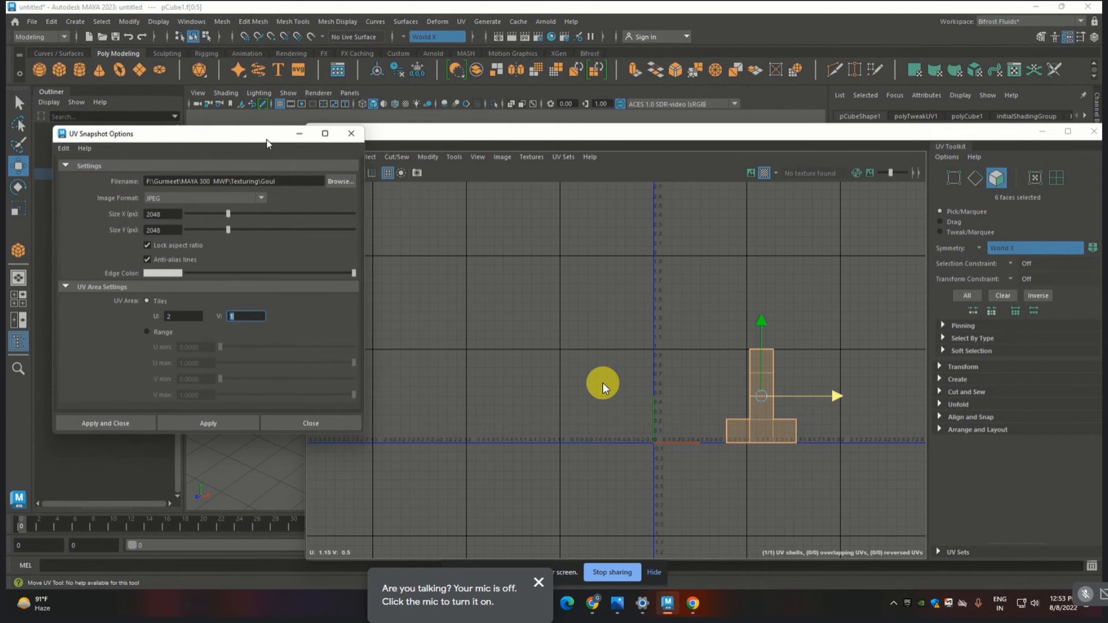
{"action": "left_click", "coordinate": [455, 157]}
{"action": "mouse_move", "coordinate": [427, 157]}
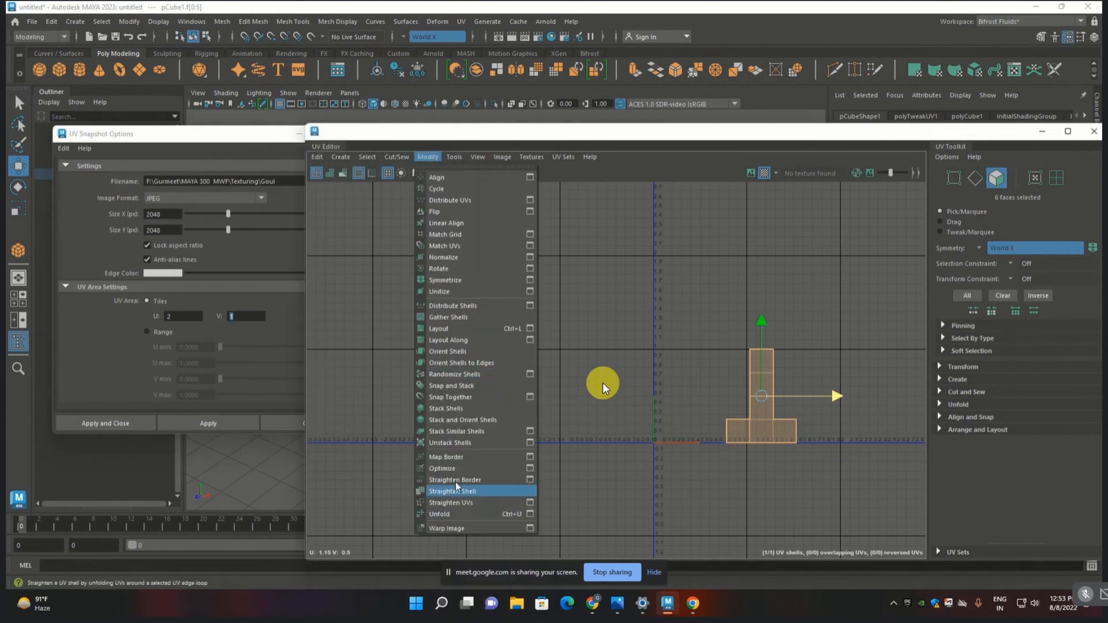
{"action": "left_click", "coordinate": [460, 315]}
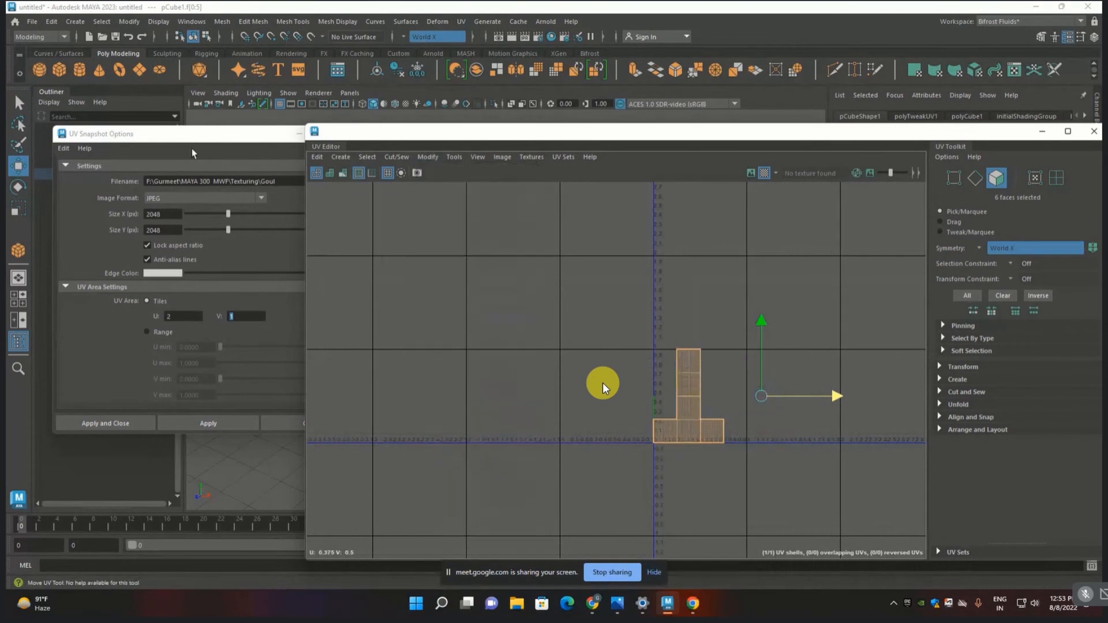
- Set the snapshot's U tile to 1 and try to save the JPEG snapshot, declining to overwrite Goul.jpg
{"action": "left_click", "coordinate": [193, 144]}
{"action": "left_click_drag", "start_coordinate": [194, 141], "coordinate": [536, 140]}
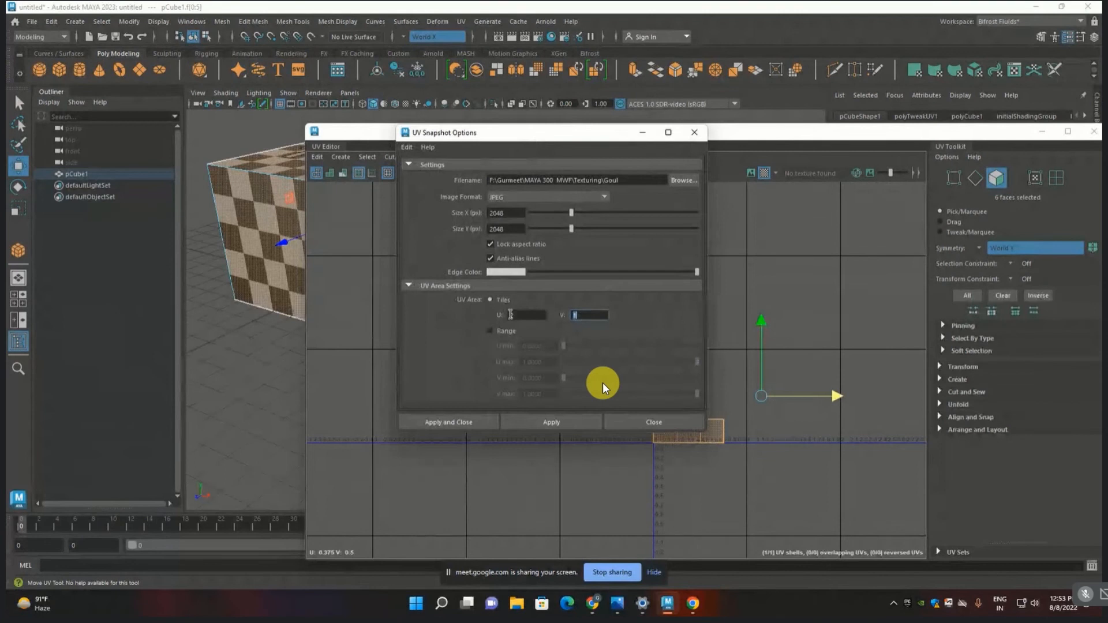
{"action": "left_click", "coordinate": [523, 314]}
{"action": "type", "text": "1"}
{"action": "left_click_drag", "start_coordinate": [504, 139], "coordinate": [759, 145]}
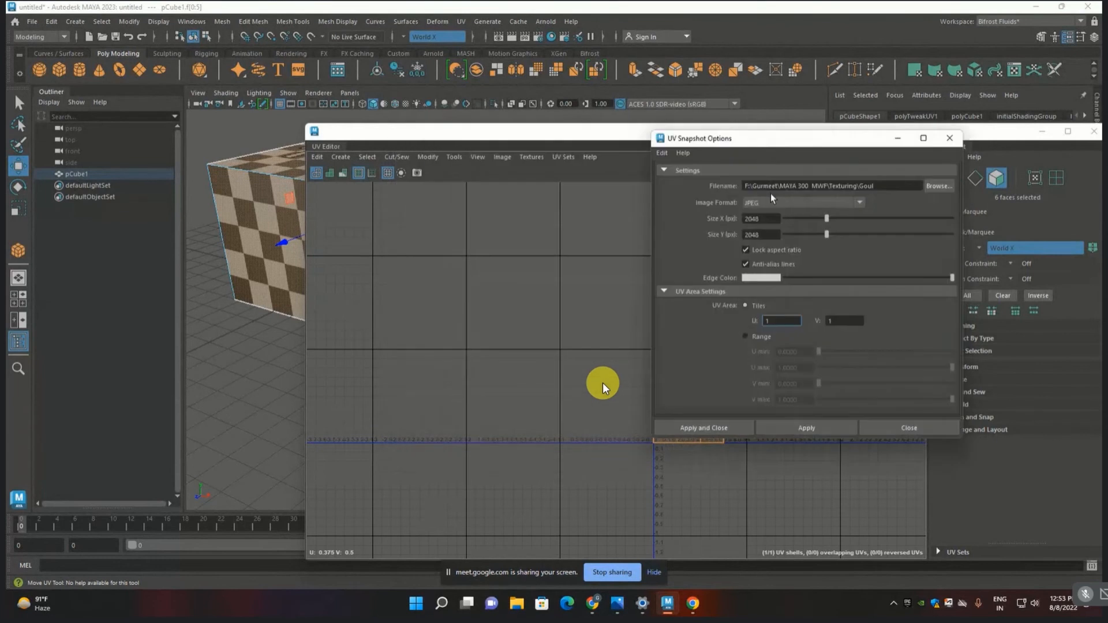
{"action": "left_click", "coordinate": [814, 429]}
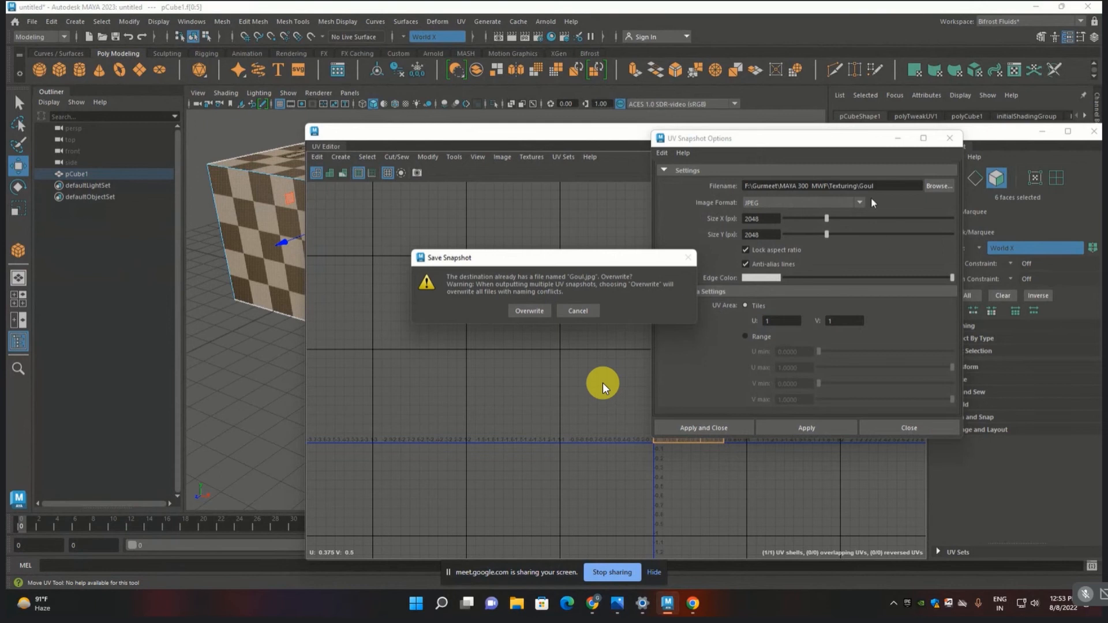
{"action": "left_click", "coordinate": [577, 310]}
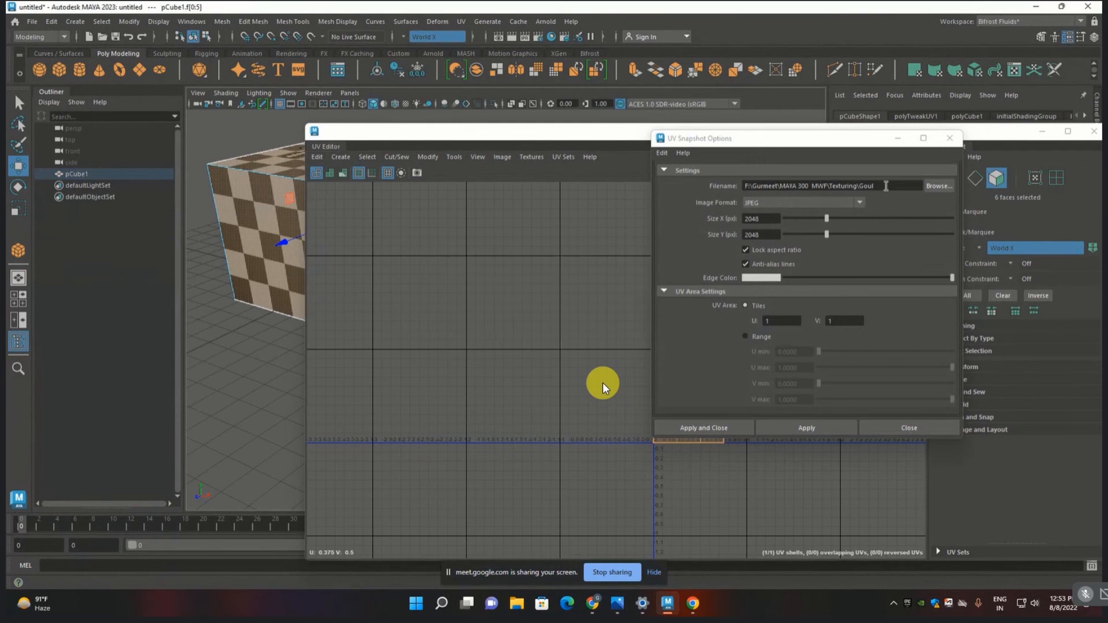
- Set the UV snapshot's output file to cube on the Desktop
{"action": "left_click_drag", "start_coordinate": [873, 186], "coordinate": [661, 182]}
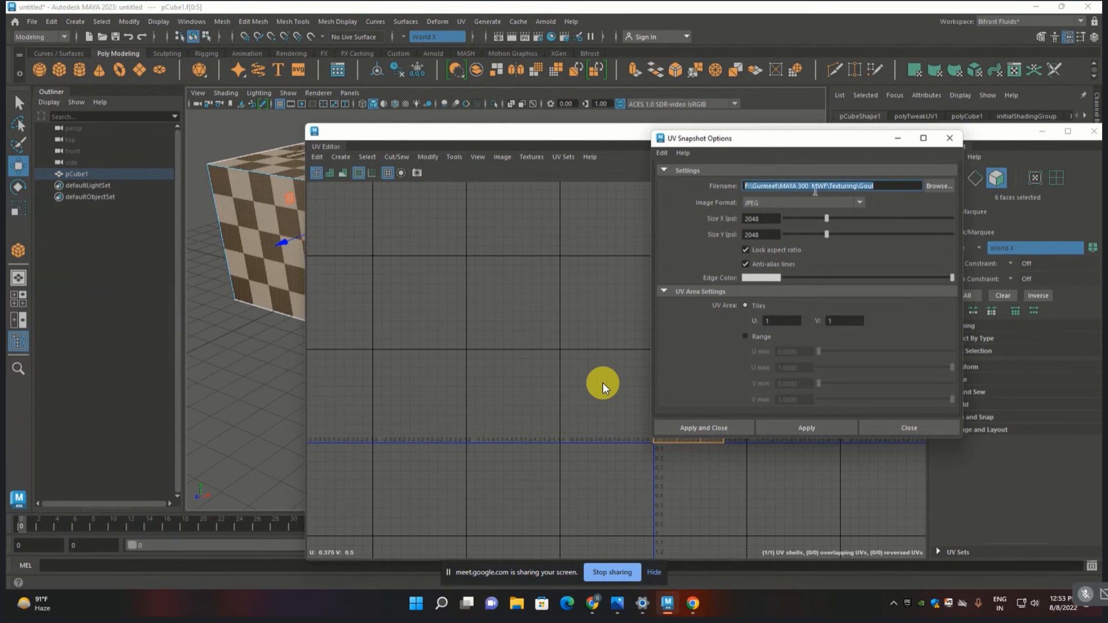
{"action": "left_click", "coordinate": [938, 186]}
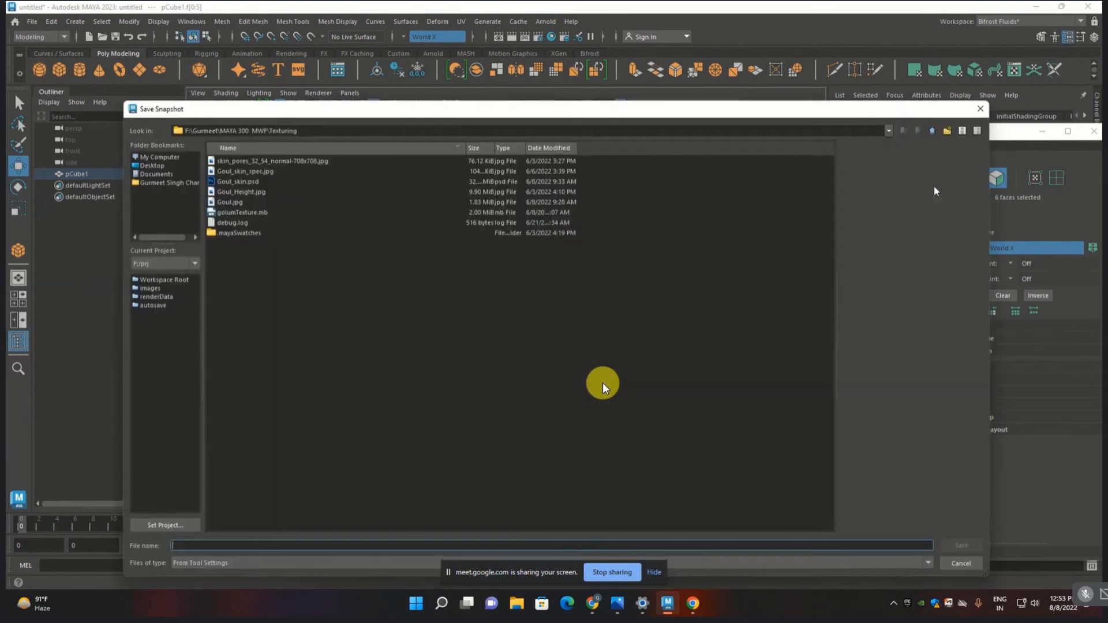
{"action": "left_click", "coordinate": [151, 166]}
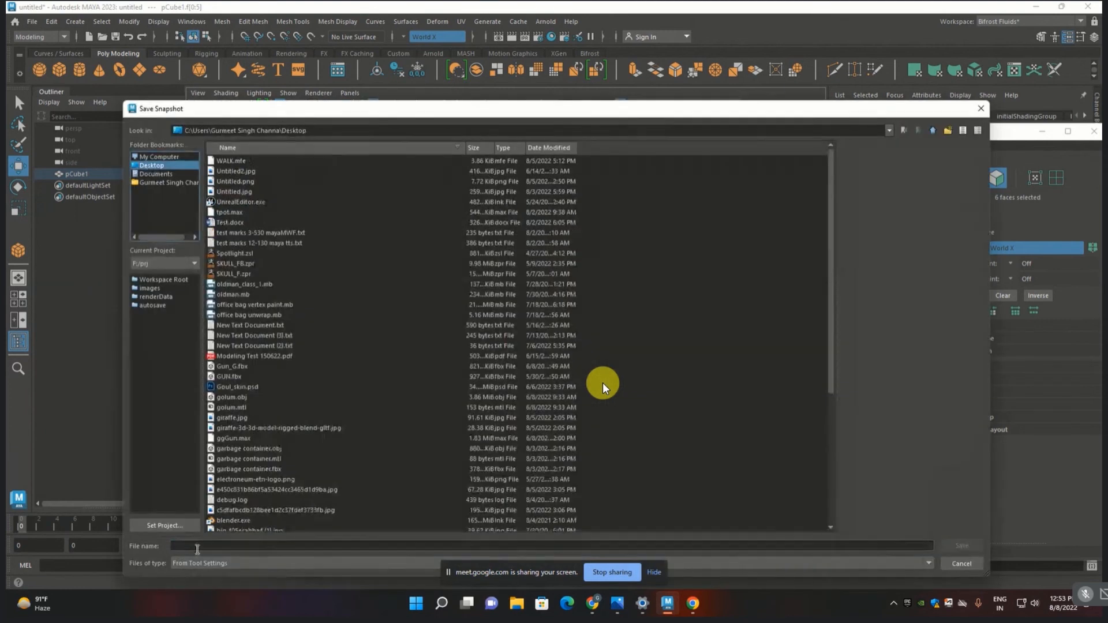
{"action": "type", "text": "c"}
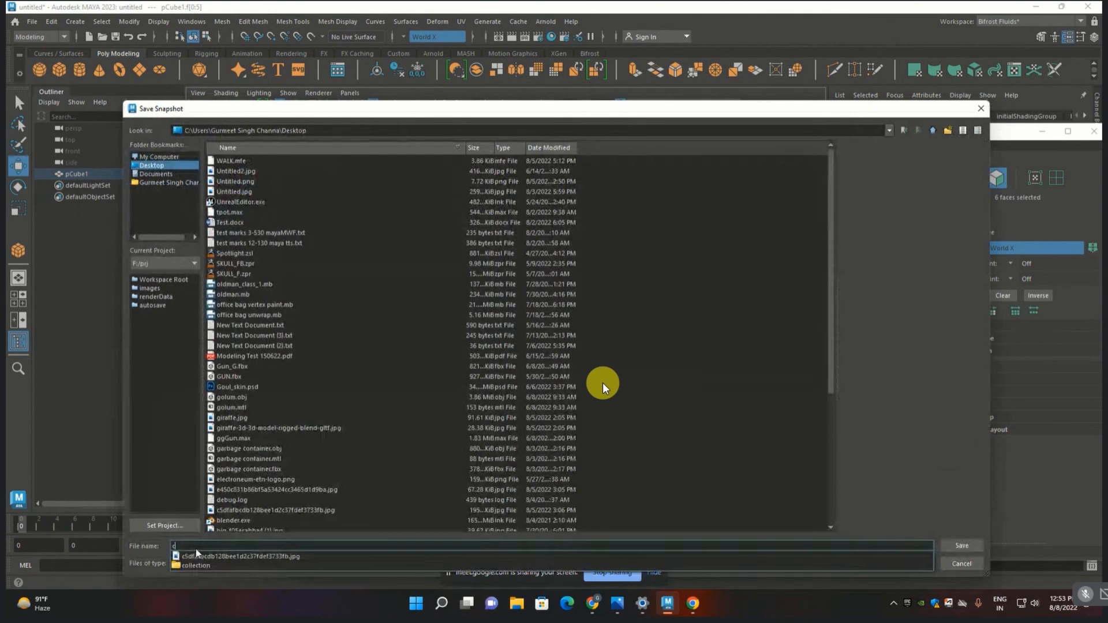
{"action": "type", "text": "ube"}
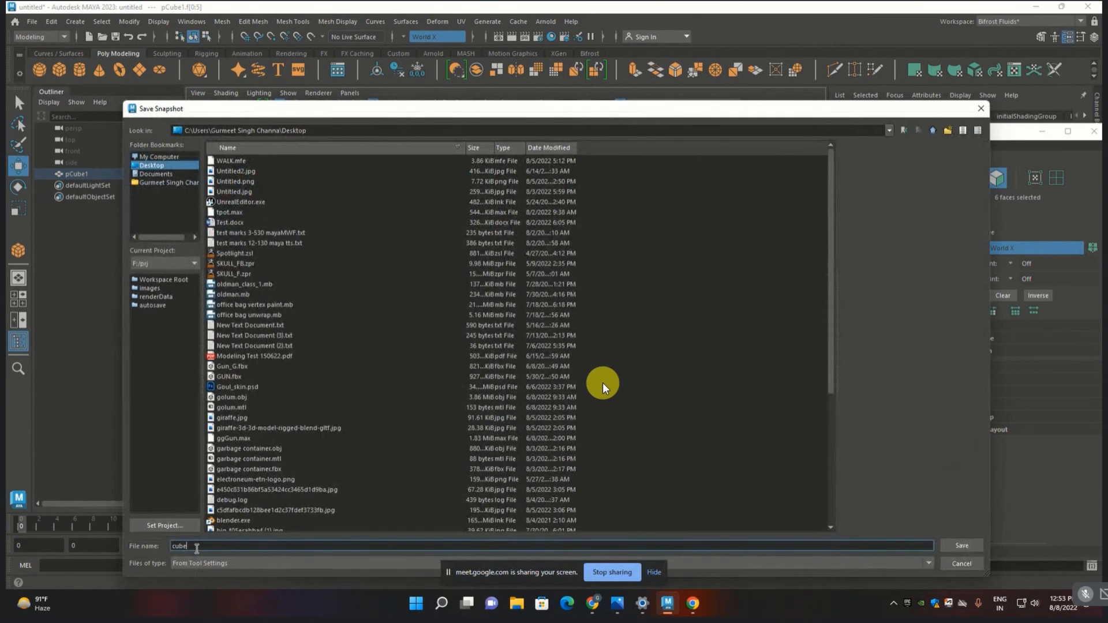
{"action": "left_click", "coordinate": [959, 545]}
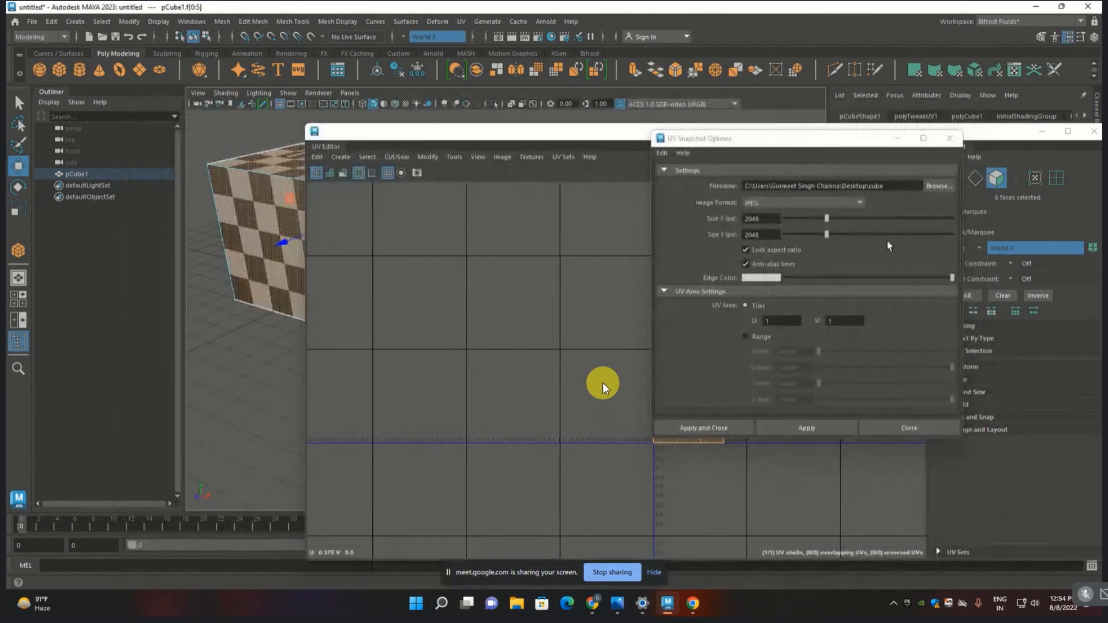
- Keep JPEG as the snapshot's image format and export the UV snapshot with the cube's faces selected
{"action": "left_click", "coordinate": [799, 204]}
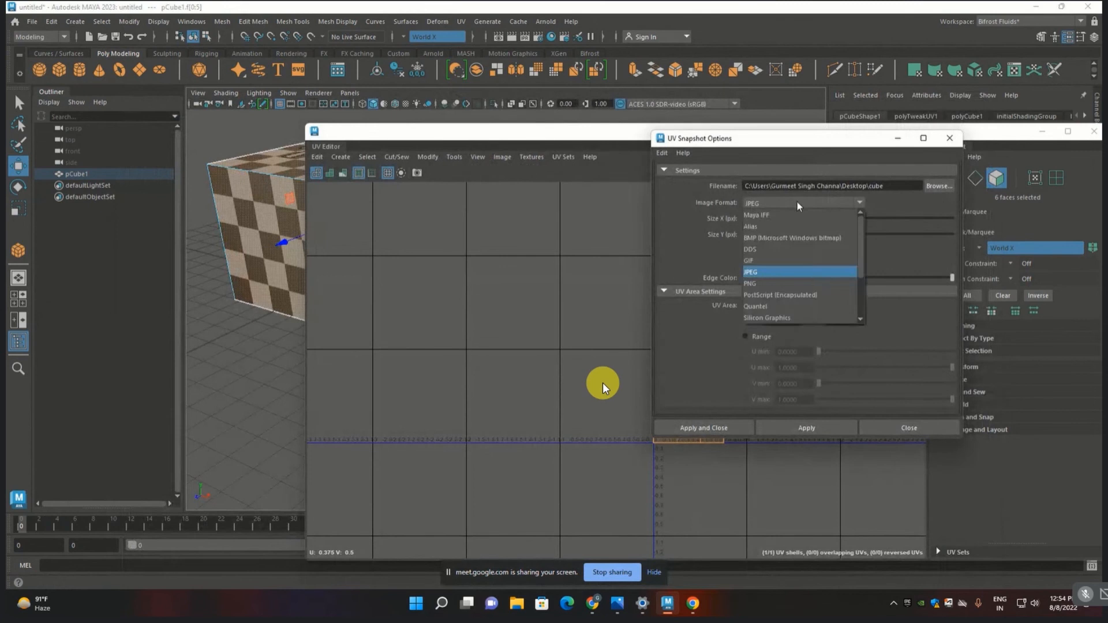
{"action": "left_click", "coordinate": [798, 204]}
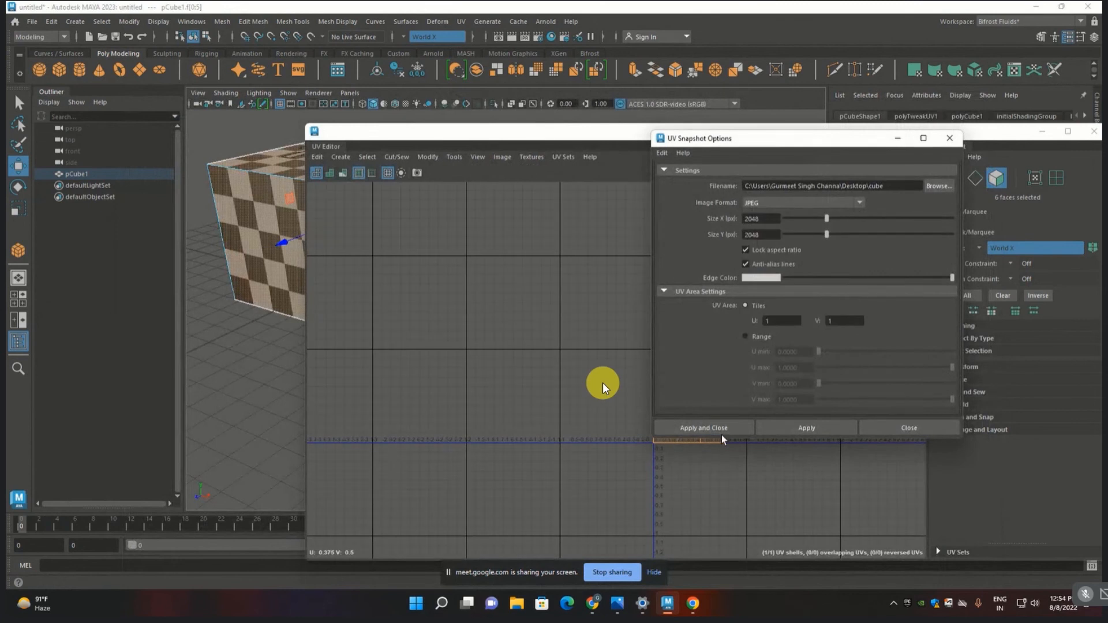
{"action": "left_click", "coordinate": [795, 430]}
- Return the cube to object selection and export the UV snapshot again, overwriting cube.jpg
{"action": "left_click_drag", "start_coordinate": [430, 137], "coordinate": [477, 274]}
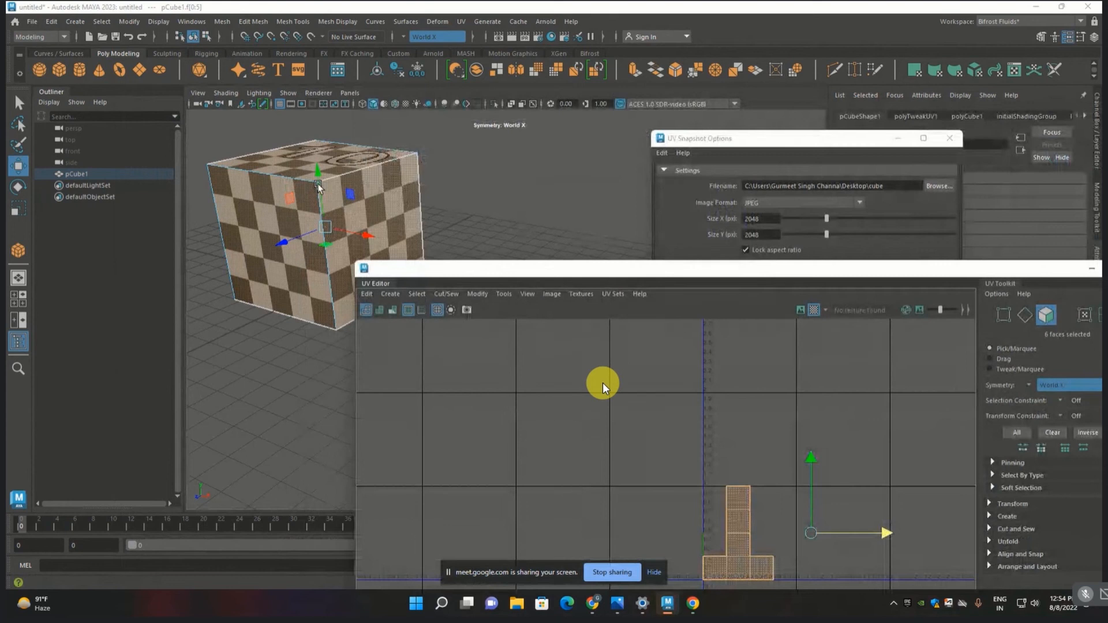
{"action": "key", "text": "F8"}
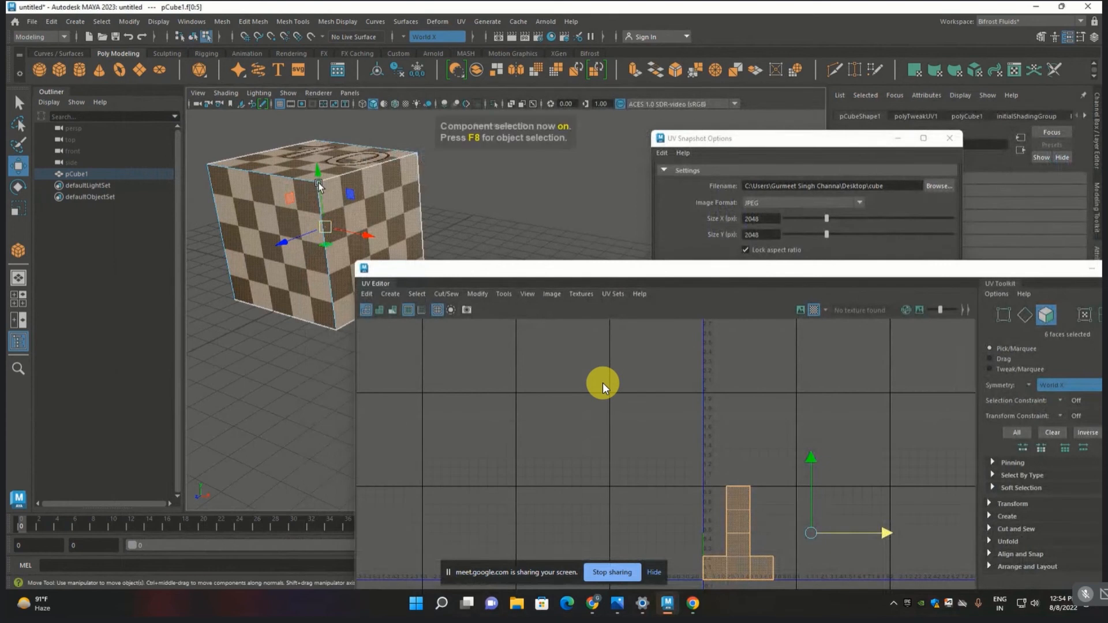
{"action": "left_click_drag", "start_coordinate": [536, 269], "coordinate": [469, 166]}
{"action": "left_click", "coordinate": [773, 138]}
{"action": "left_click", "coordinate": [799, 428]}
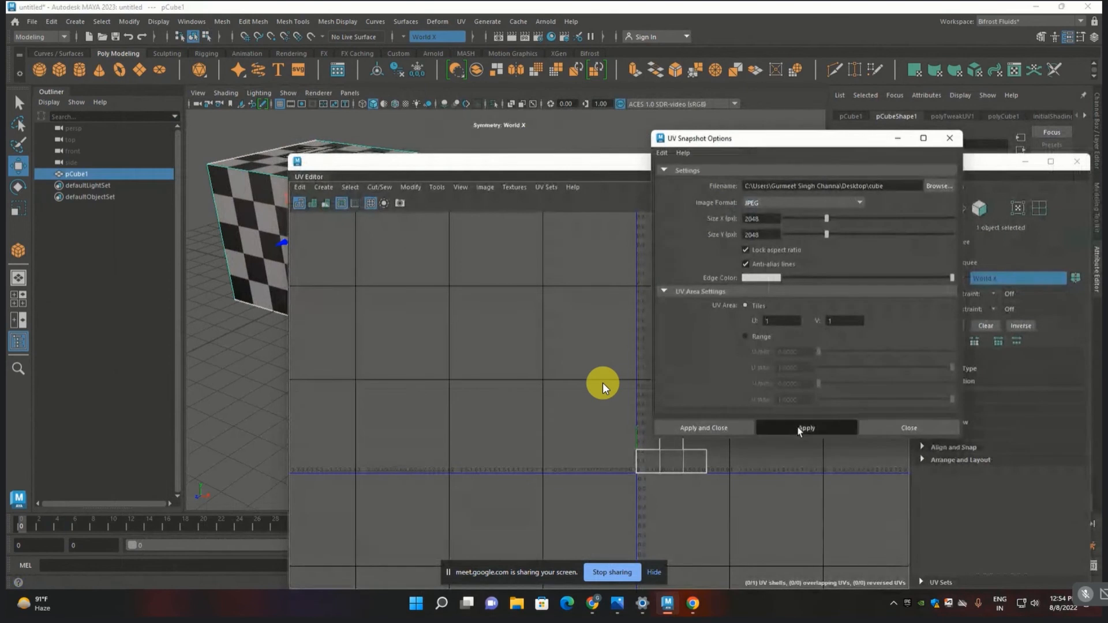
{"action": "left_click", "coordinate": [529, 311]}
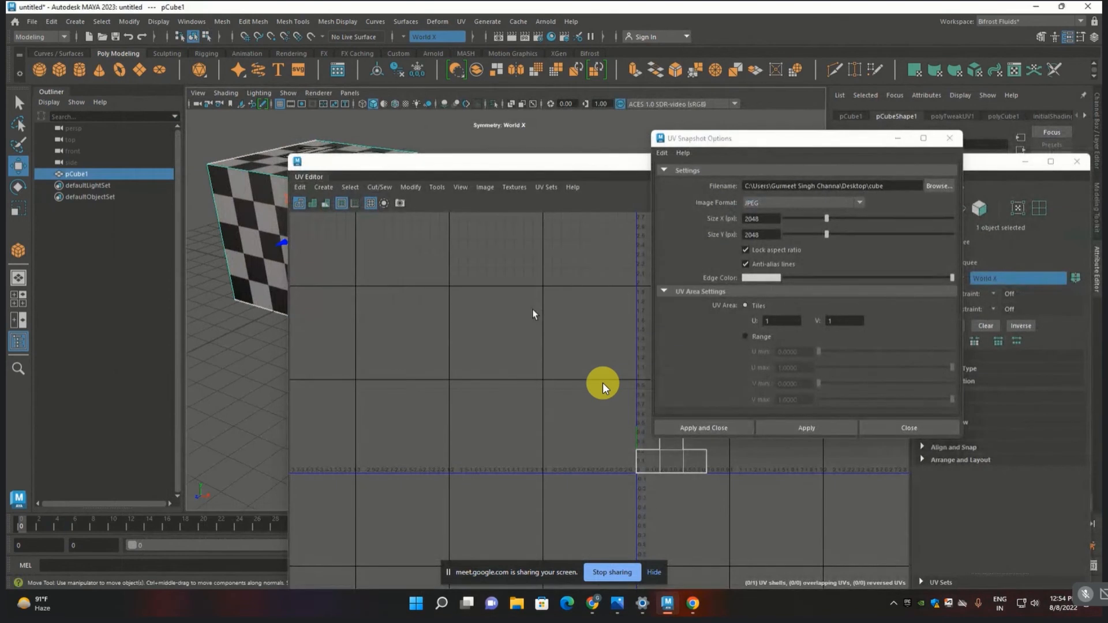
- Switch to File Explorer and open cube.jpg from the Desktop to examine the exported UV layout
{"action": "left_click", "coordinate": [517, 603]}
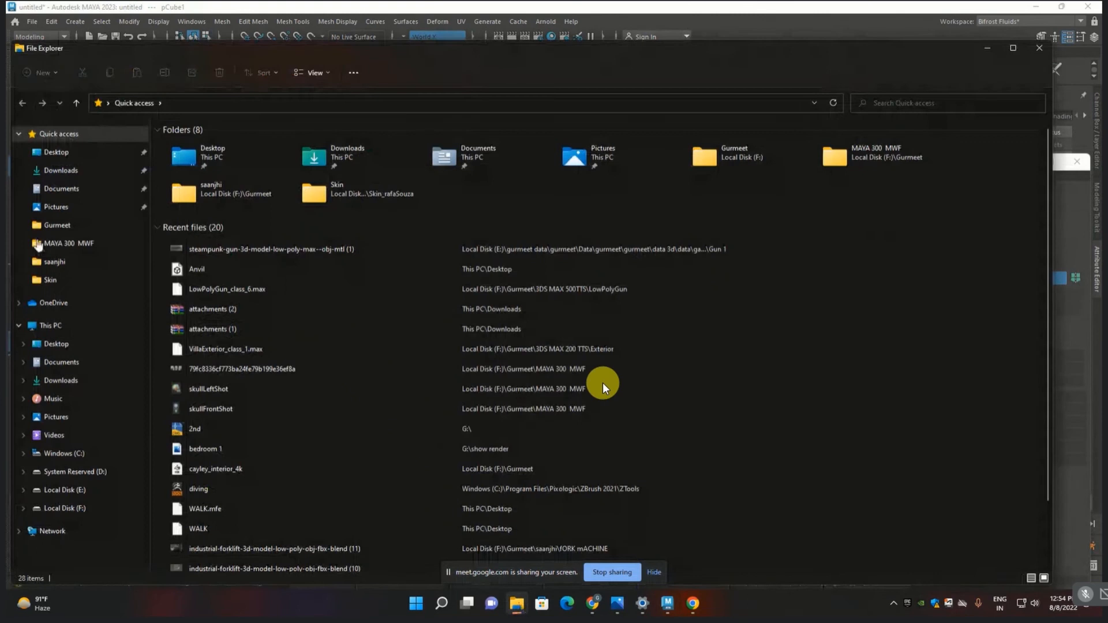
{"action": "left_click", "coordinate": [56, 151]}
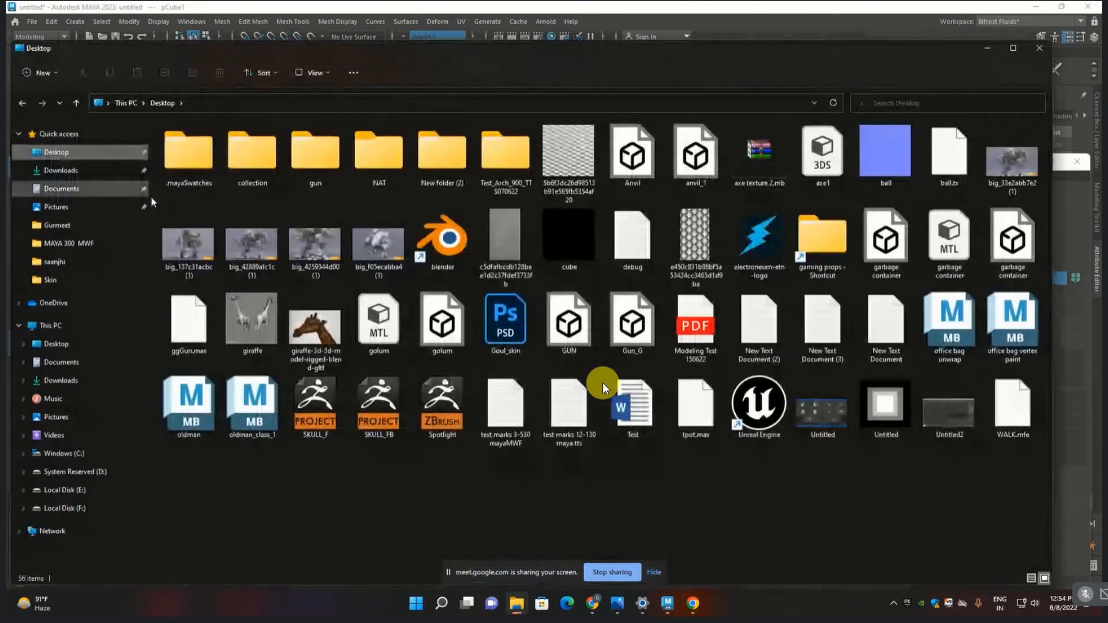
{"action": "left_click", "coordinate": [887, 407]}
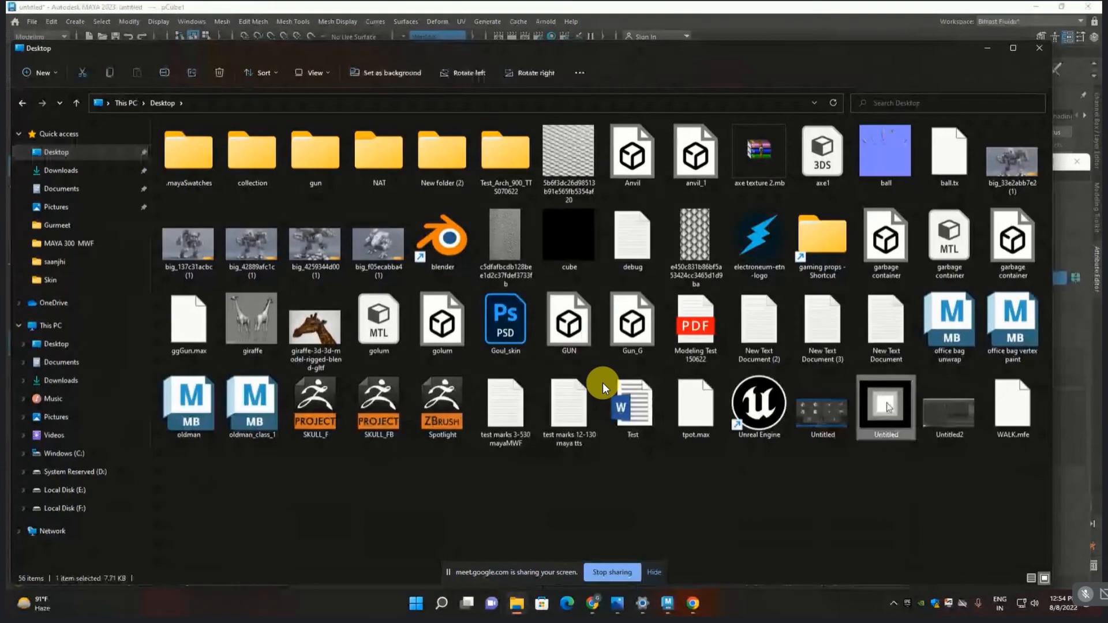
{"action": "left_click", "coordinate": [567, 243]}
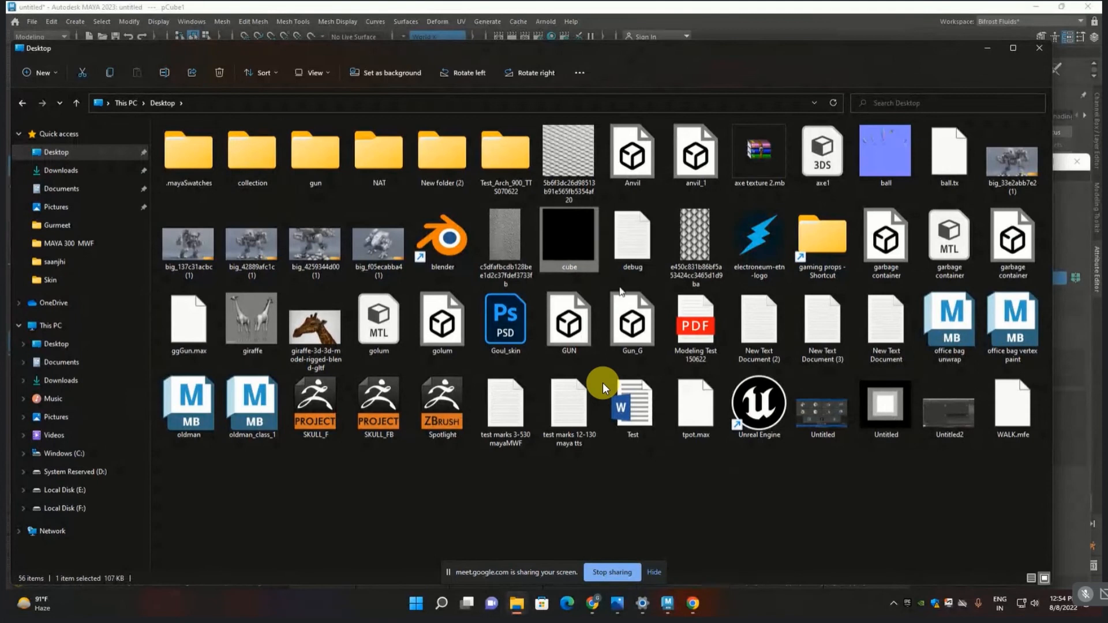
{"action": "double_click", "coordinate": [567, 244]}
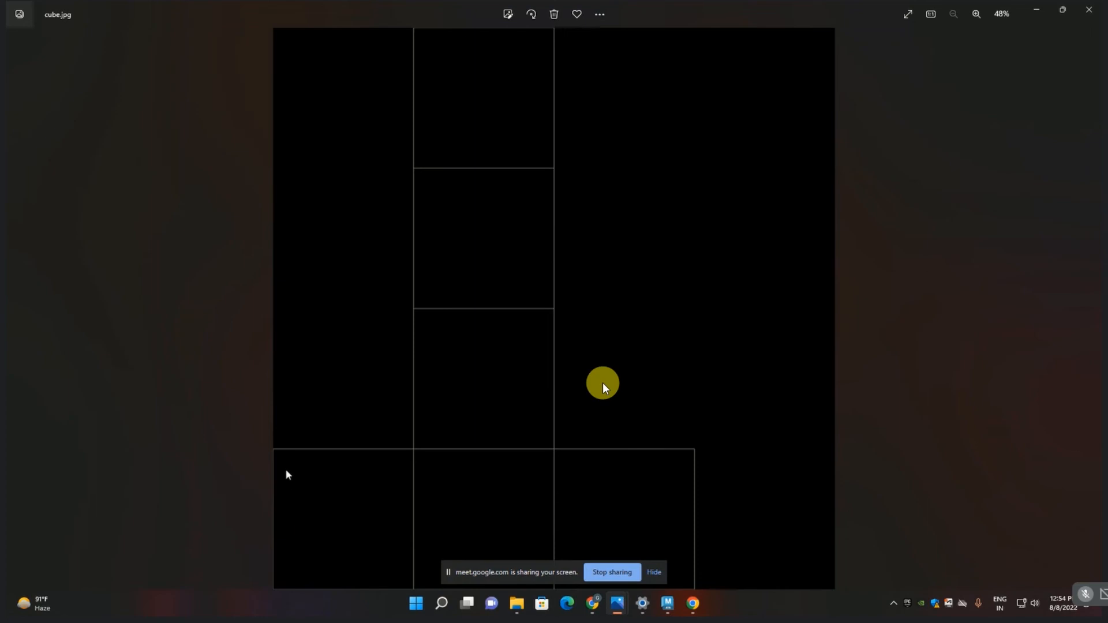
- Switch back to Maya, scale the cube's whole UV shell down slightly and shift it inward from the first tile's borders
{"action": "key", "text": "alt+Tab"}
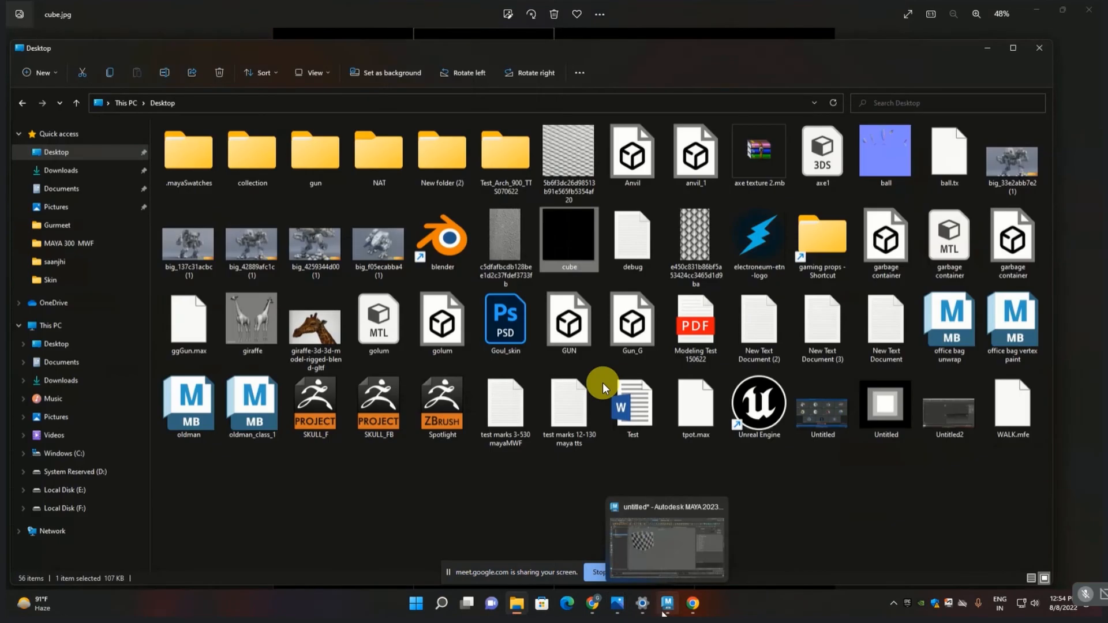
{"action": "left_click", "coordinate": [666, 604]}
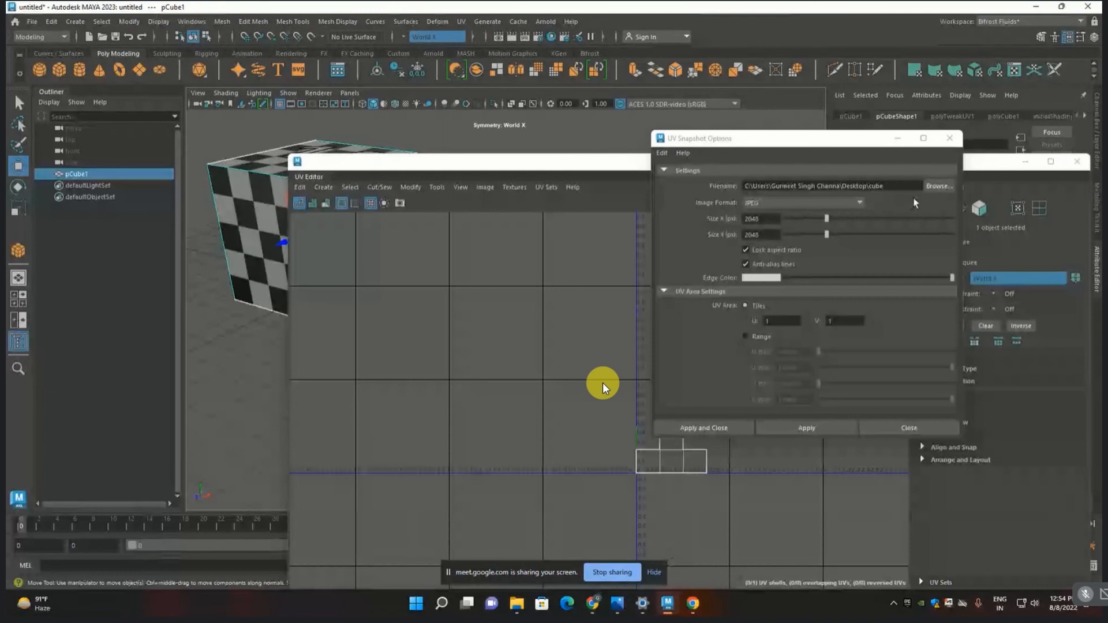
{"action": "left_click_drag", "start_coordinate": [758, 142], "coordinate": [917, 138]}
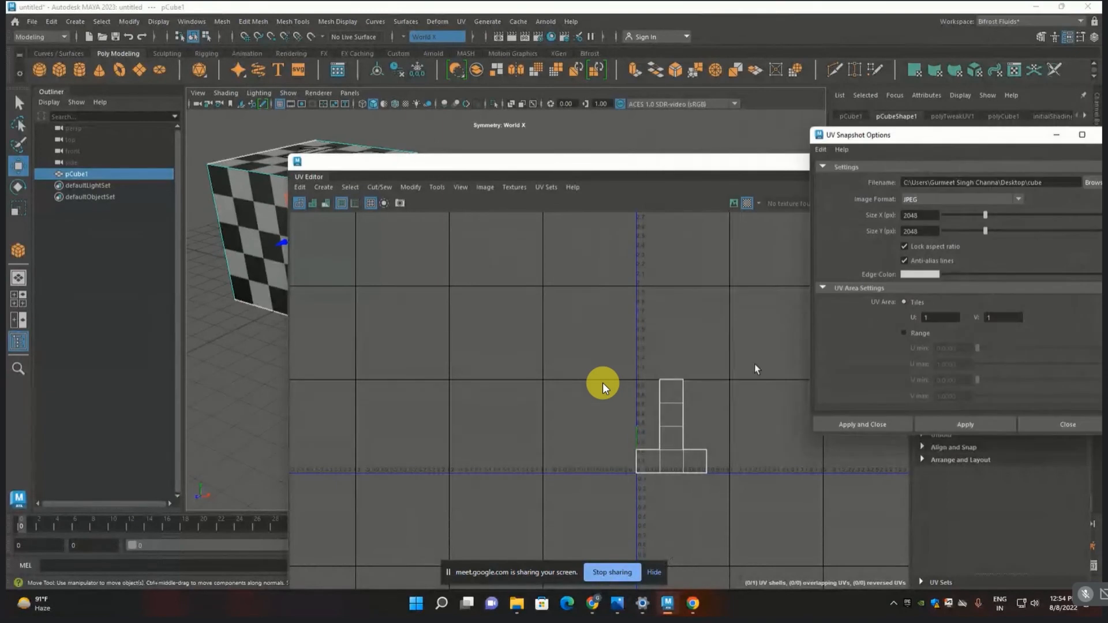
{"action": "scroll", "coordinate": [709, 430], "scroll_direction": "up", "scroll_amount": 2}
{"action": "scroll", "coordinate": [709, 426], "scroll_direction": "up", "scroll_amount": 1}
{"action": "middle_click_drag", "start_coordinate": [709, 427], "coordinate": [582, 380], "text": "alt"}
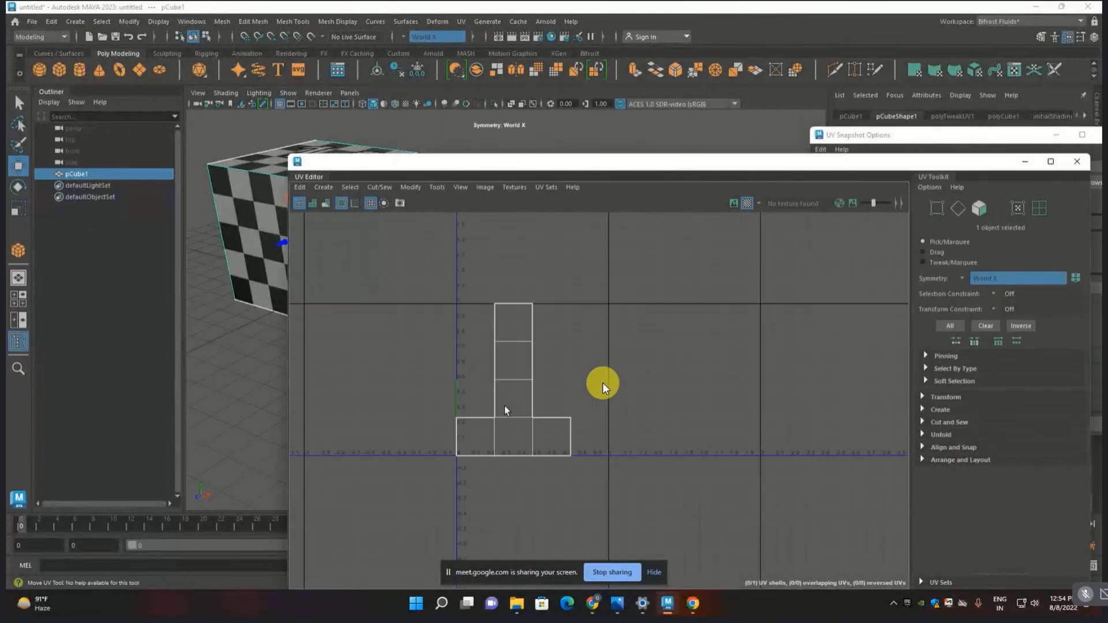
{"action": "right_click_drag", "start_coordinate": [502, 396], "coordinate": [447, 378]}
{"action": "key", "text": "r"}
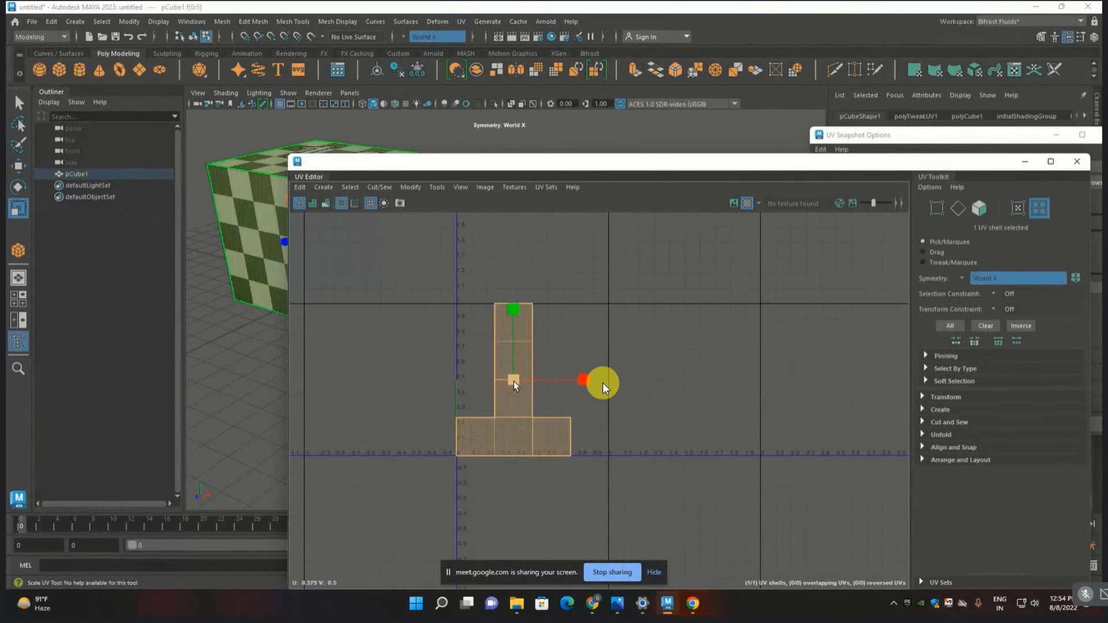
{"action": "left_click_drag", "start_coordinate": [513, 378], "coordinate": [559, 381]}
{"action": "key", "text": "w"}
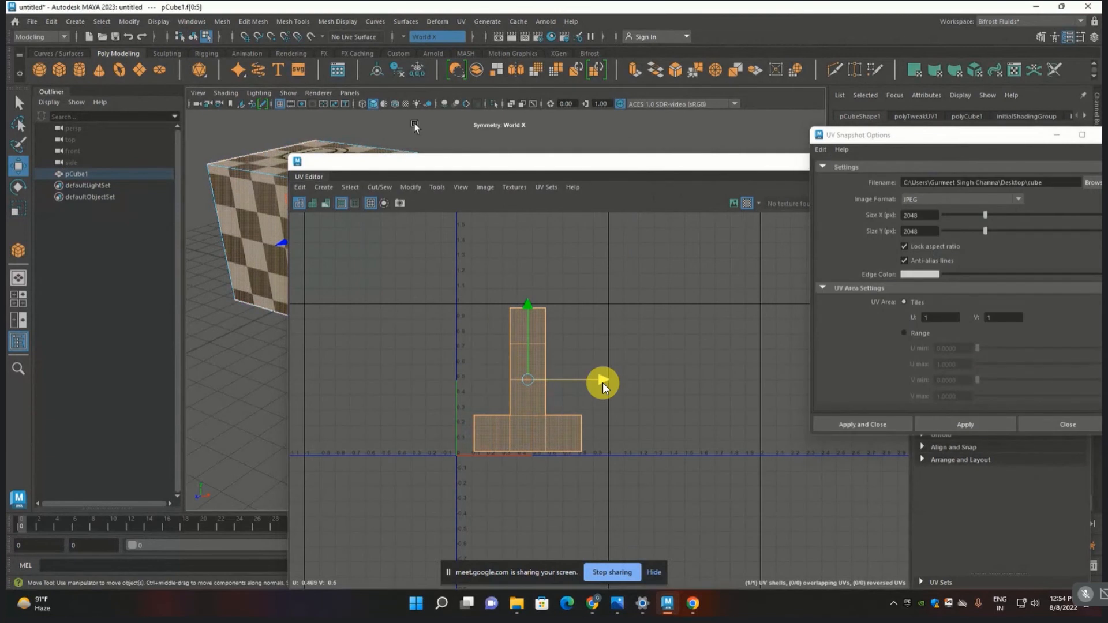
- Return the cube to object selection and export the adjusted UV layout, overwriting cube.jpg
{"action": "key", "text": "F8"}
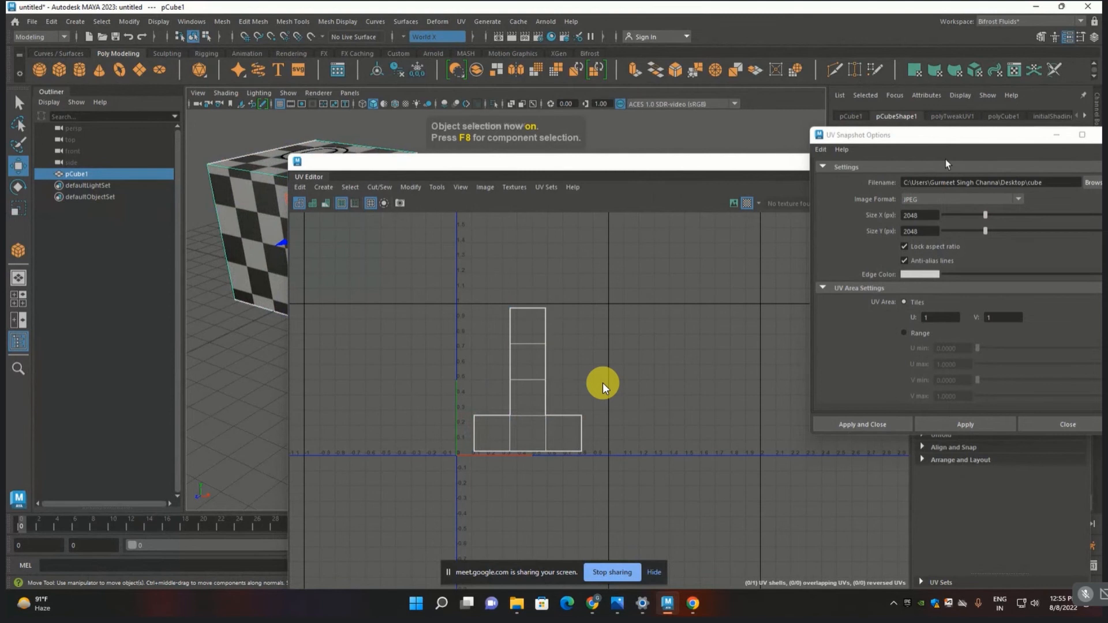
{"action": "left_click_drag", "start_coordinate": [940, 136], "coordinate": [759, 141]}
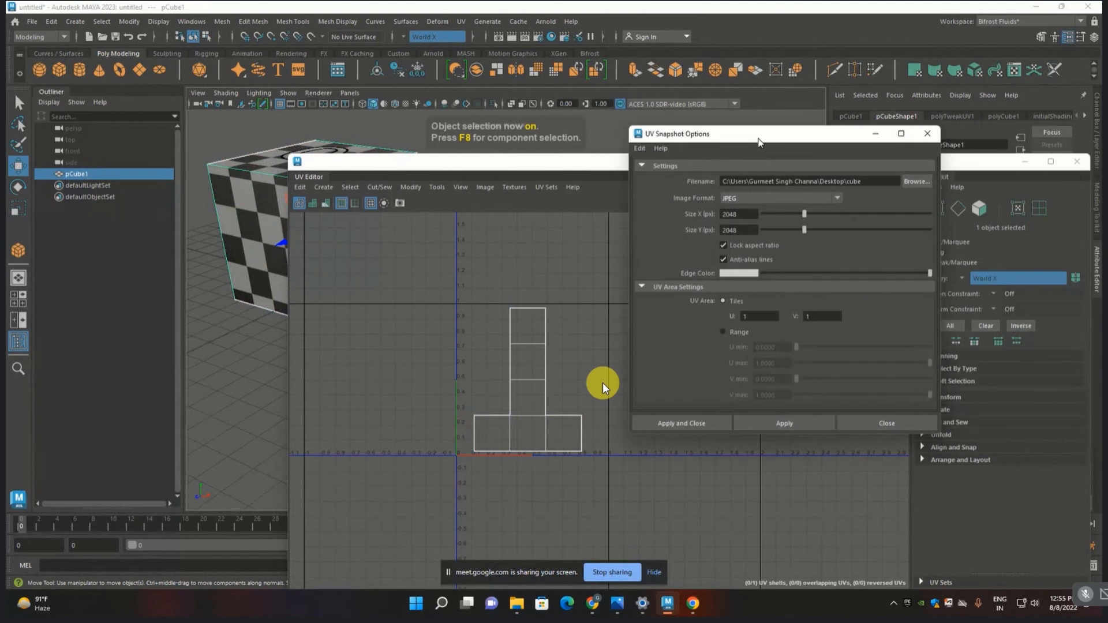
{"action": "left_click", "coordinate": [784, 423]}
{"action": "left_click", "coordinate": [536, 312]}
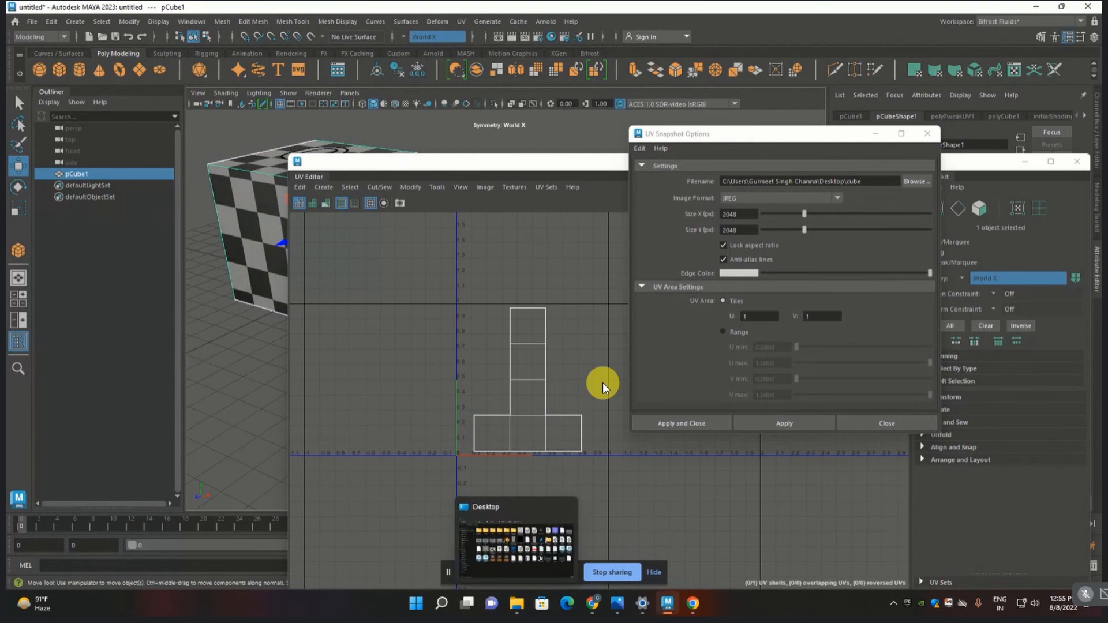
- Switch to File Explorer and reopen cube.jpg to check the margins around the exported UV shell
{"action": "mouse_move", "coordinate": [694, 606]}
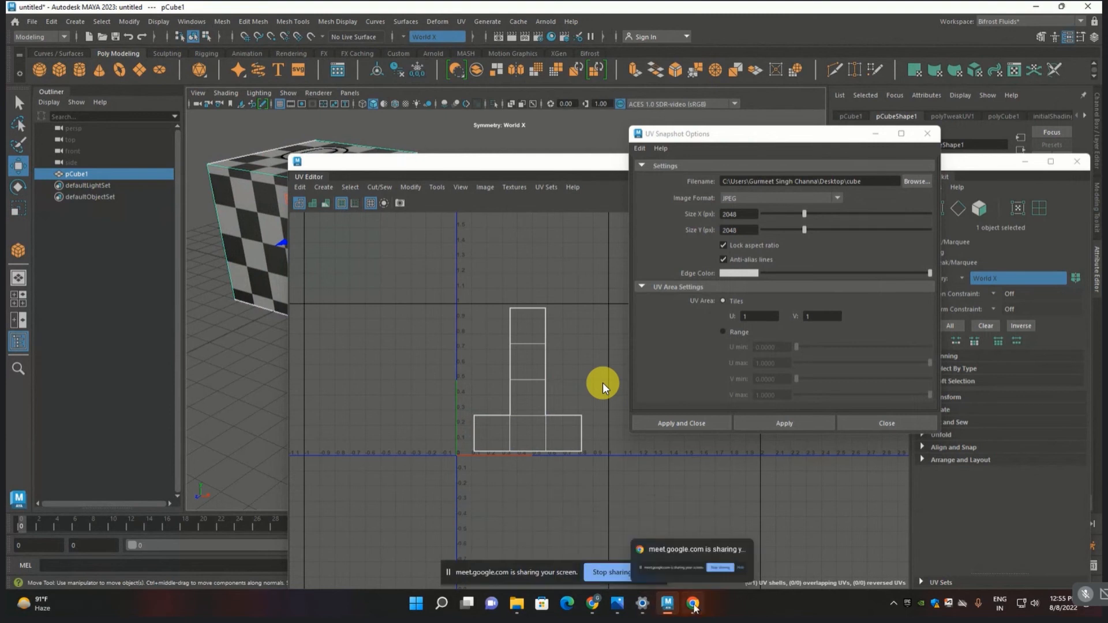
{"action": "left_click", "coordinate": [516, 603]}
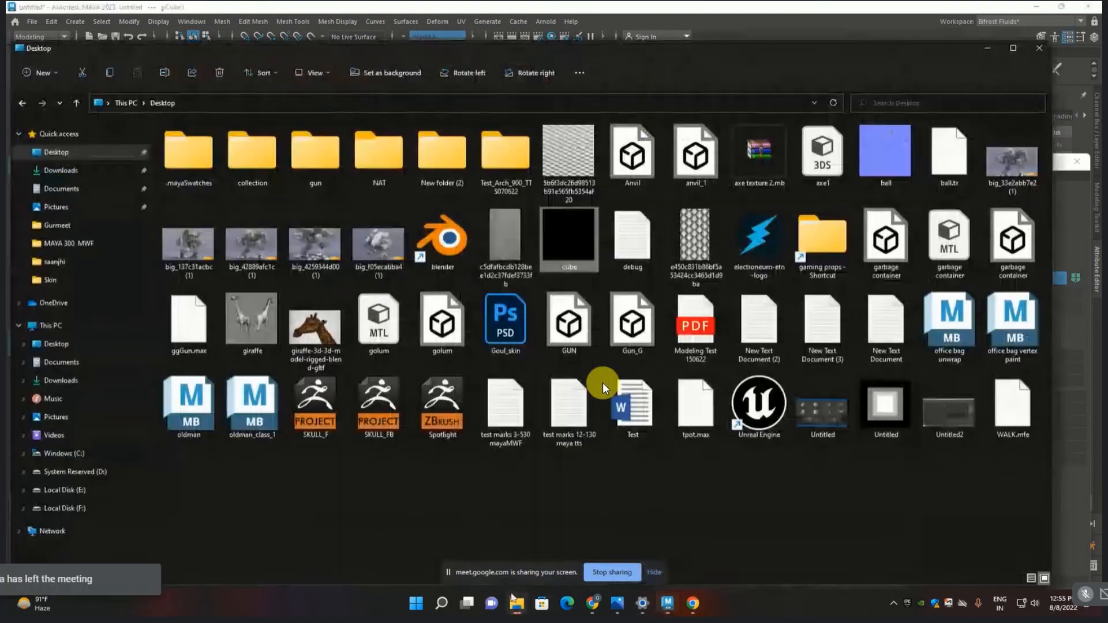
{"action": "double_click", "coordinate": [564, 215]}
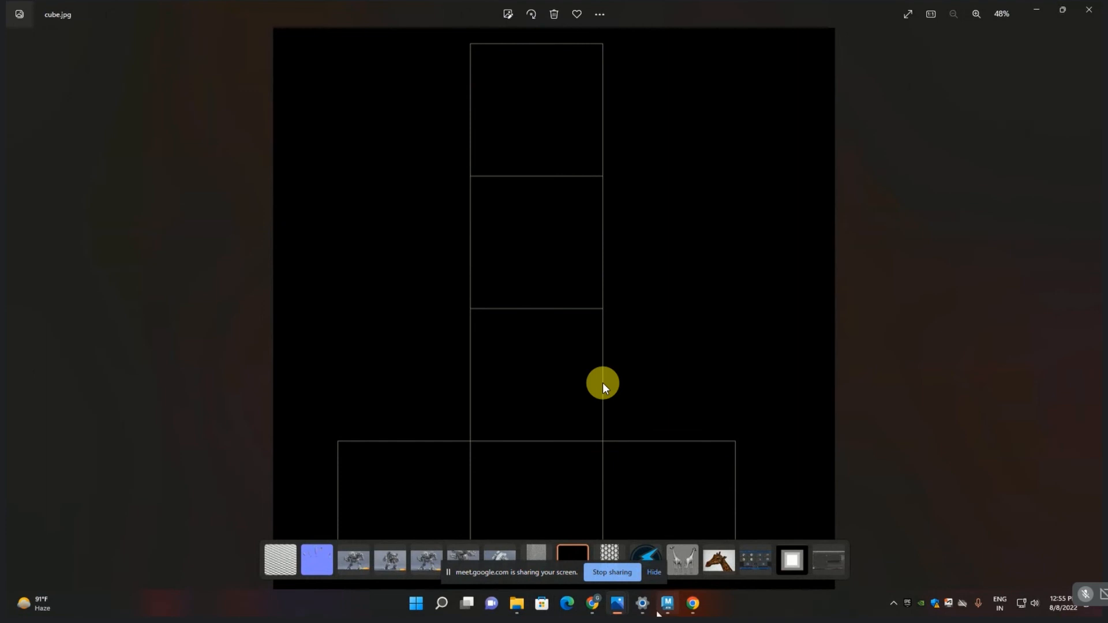
- Search for Adobe Photoshop 2020 in Windows and launch it
{"action": "left_click", "coordinate": [652, 544]}
{"action": "key", "text": "super"}
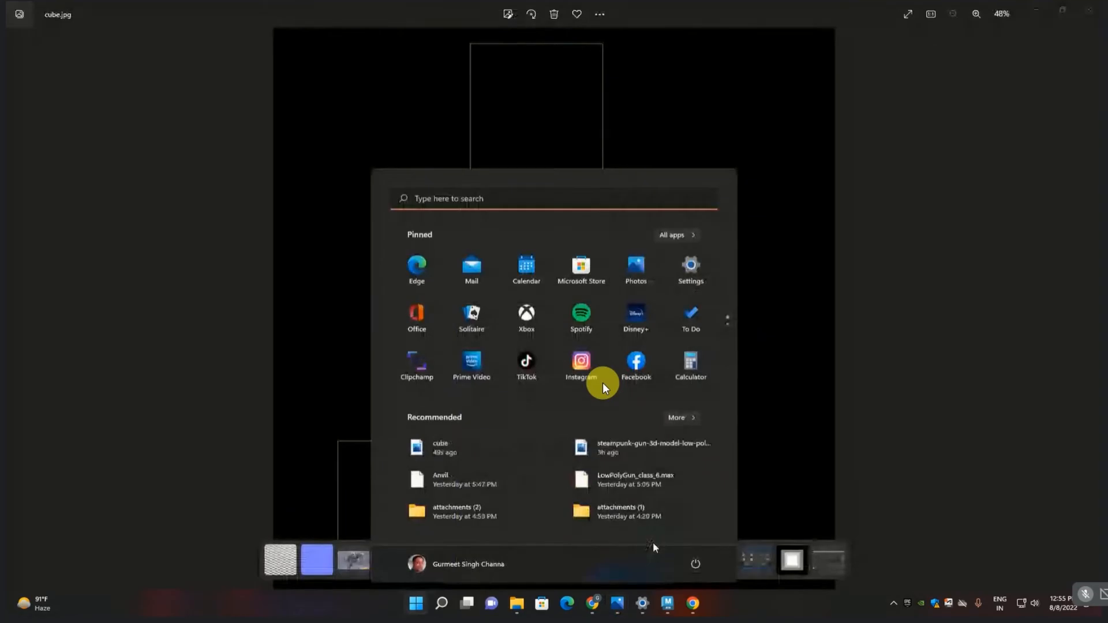
{"action": "type", "text": "p"}
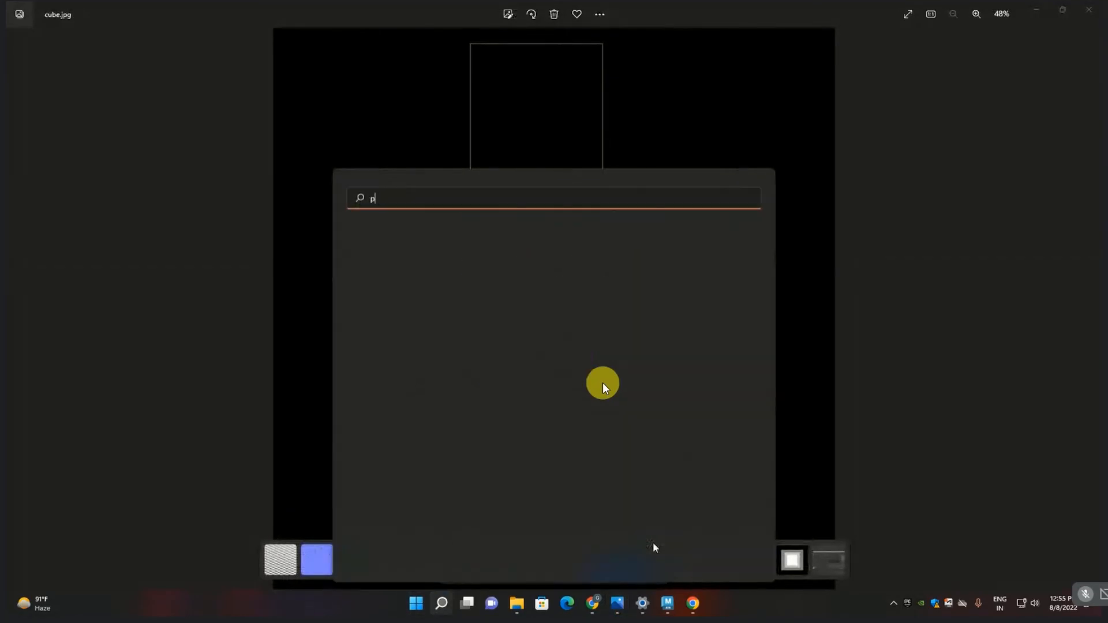
{"action": "type", "text": "hot"}
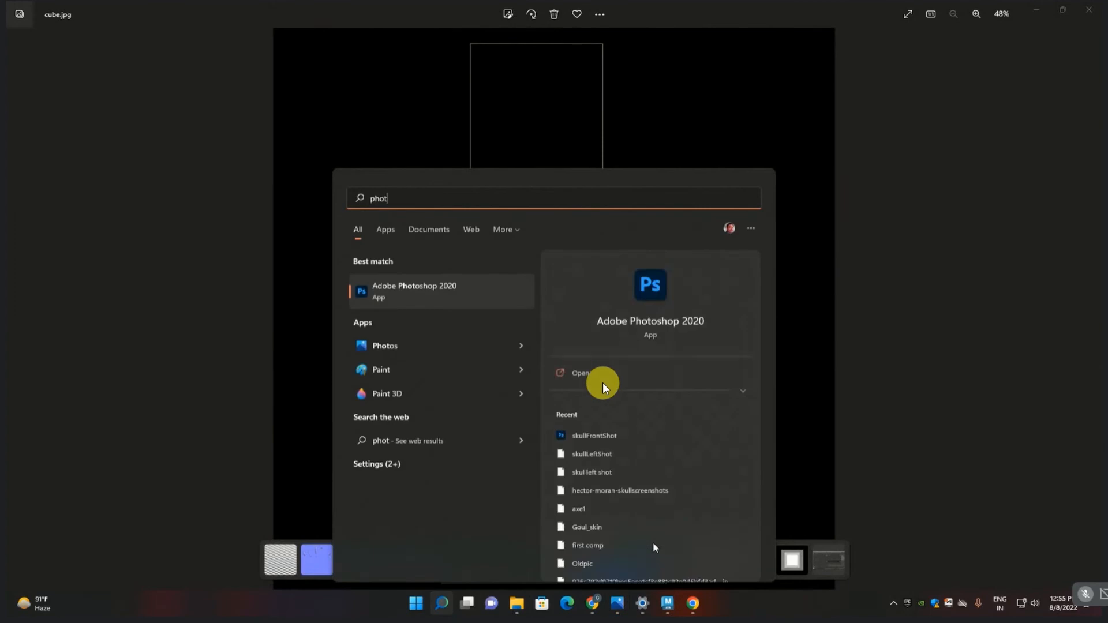
{"action": "left_click", "coordinate": [391, 285]}
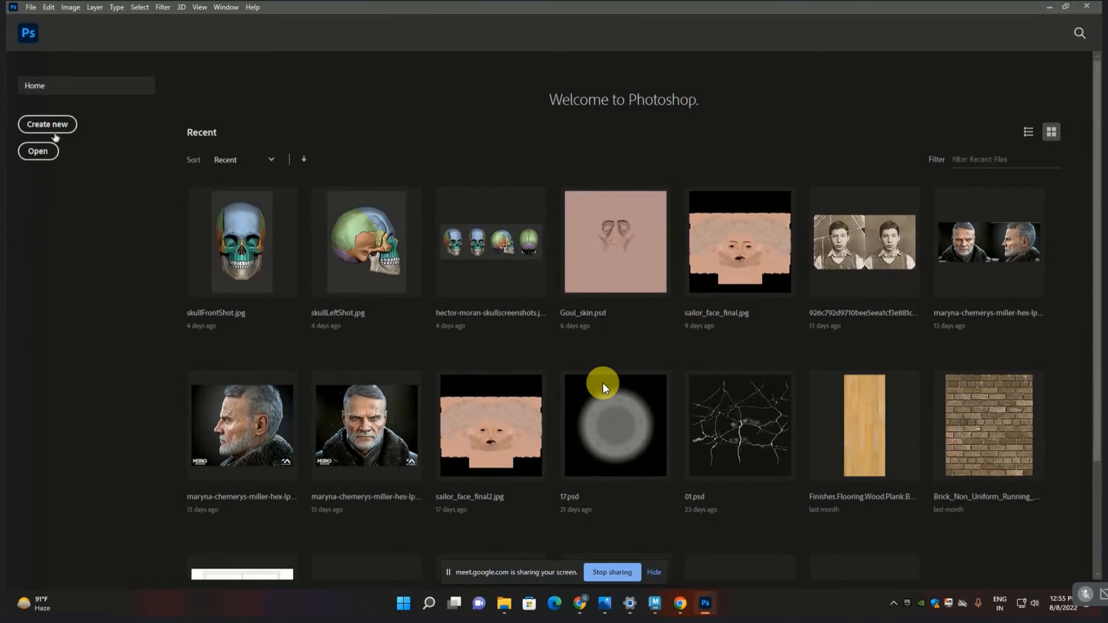
- Open cube.jpg from the Desktop
{"action": "left_click", "coordinate": [41, 152]}
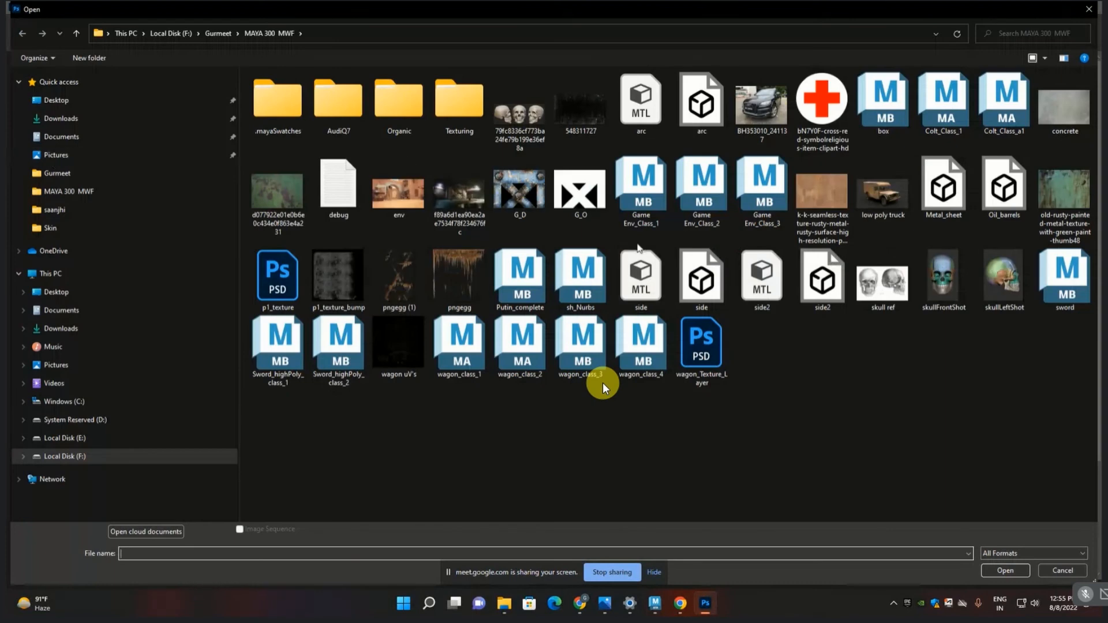
{"action": "left_click", "coordinate": [71, 104]}
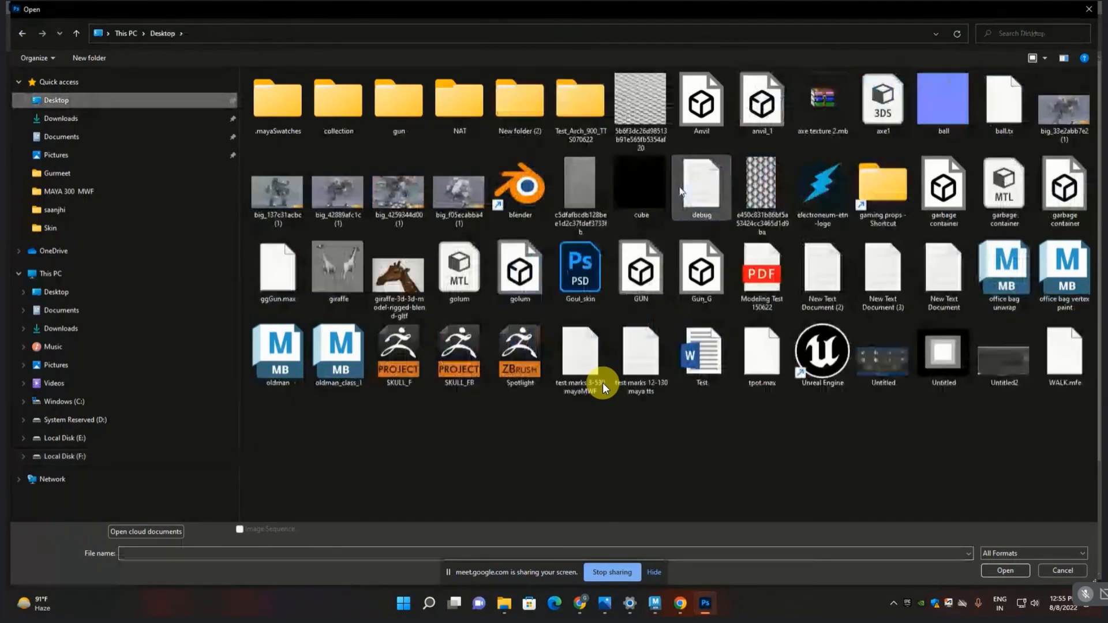
{"action": "double_click", "coordinate": [652, 188]}
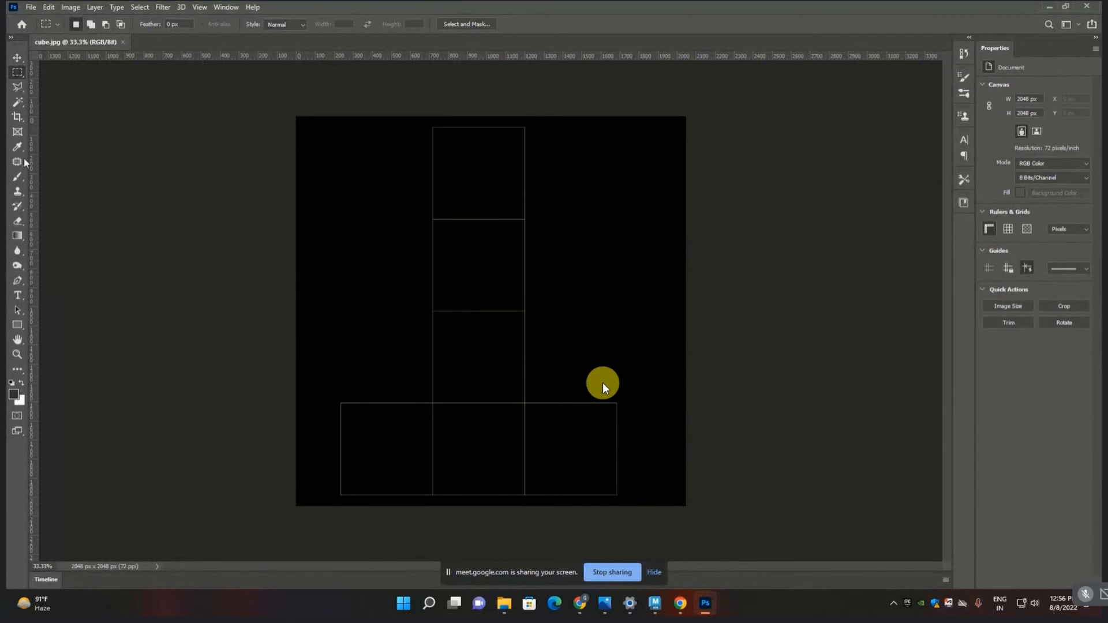
- Start opening another image and browse to the Windows (C:) drive
{"action": "left_click", "coordinate": [31, 7]}
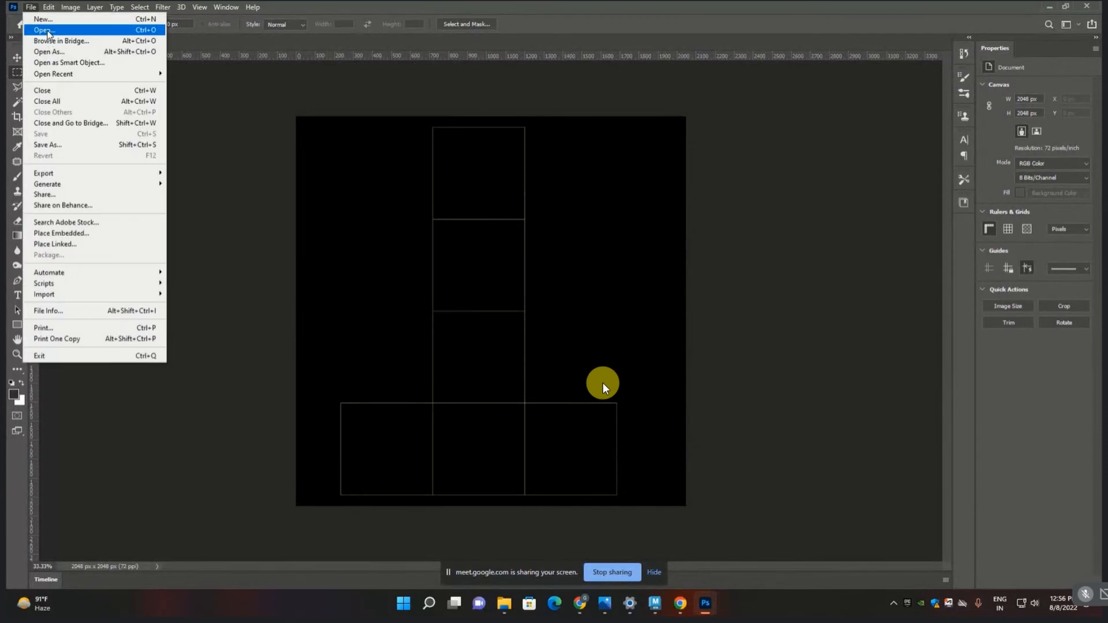
{"action": "left_click", "coordinate": [46, 30]}
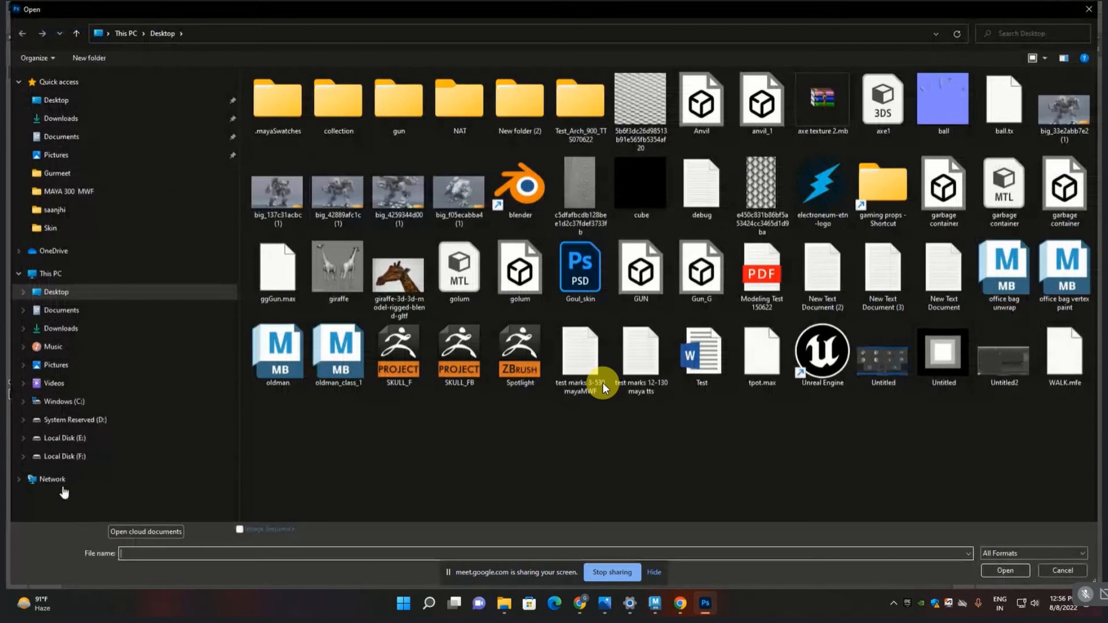
{"action": "left_click", "coordinate": [84, 401]}
{"action": "double_click", "coordinate": [288, 147]}
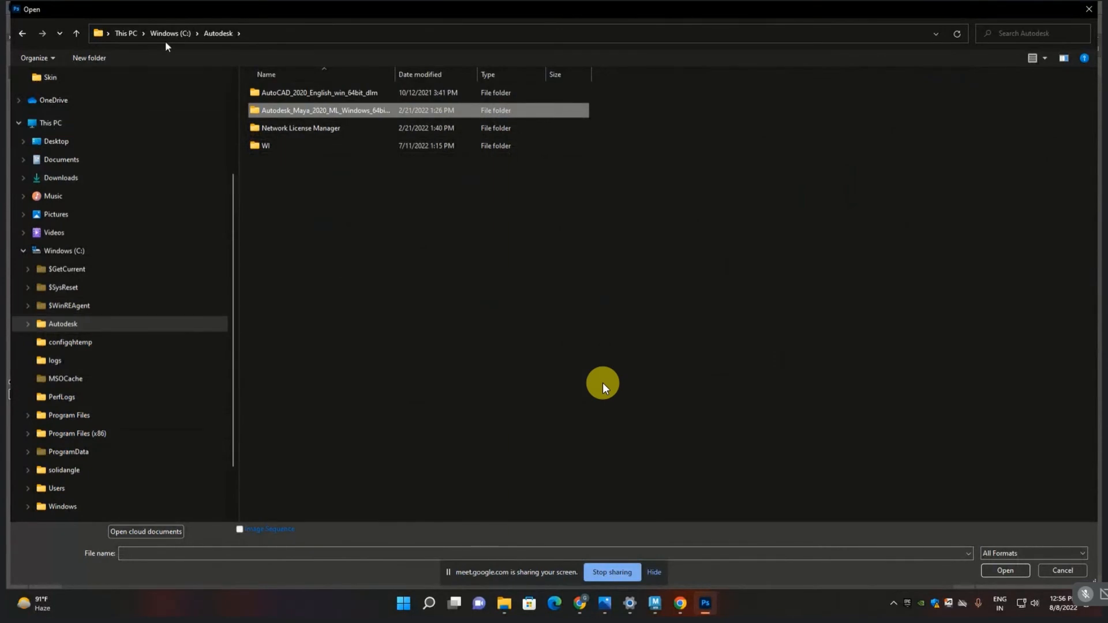
{"action": "left_click", "coordinate": [124, 33]}
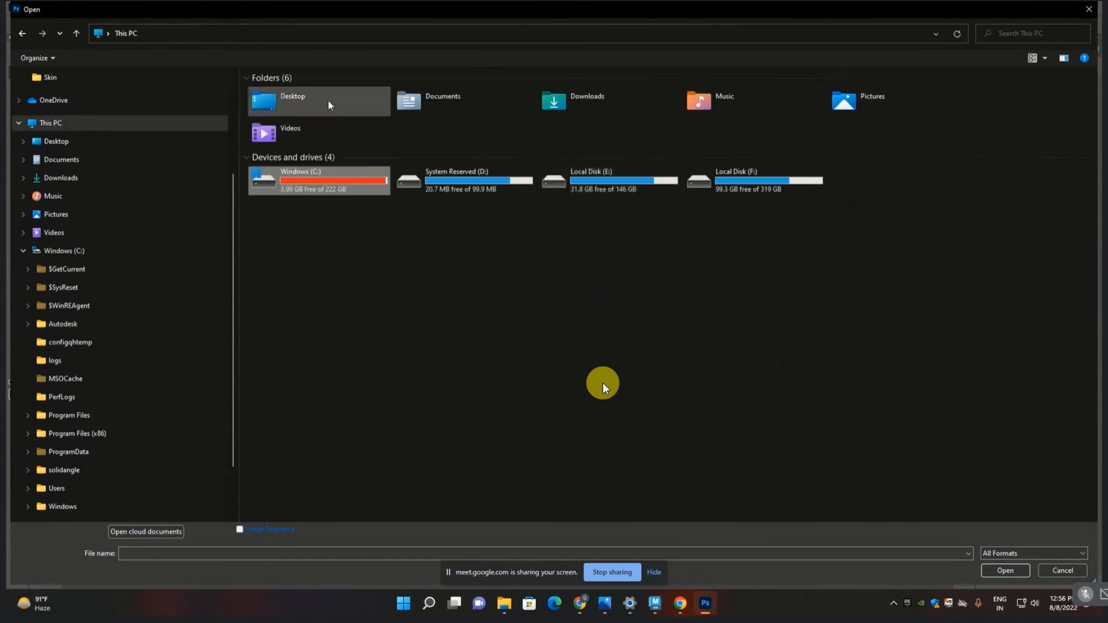
{"action": "double_click", "coordinate": [294, 178]}
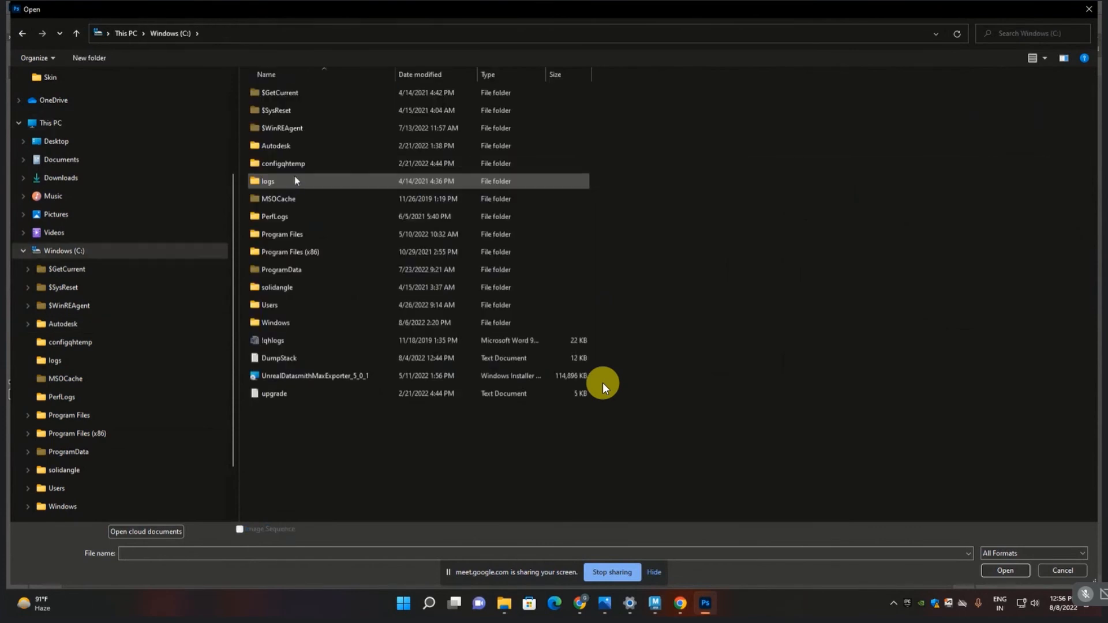
- Open the Brick_Non_Uniform_Running_Brown image from Program Files > Autodesk > 3ds Max 2023 > maps > adskMtl
{"action": "double_click", "coordinate": [281, 235]}
{"action": "left_click", "coordinate": [290, 129]}
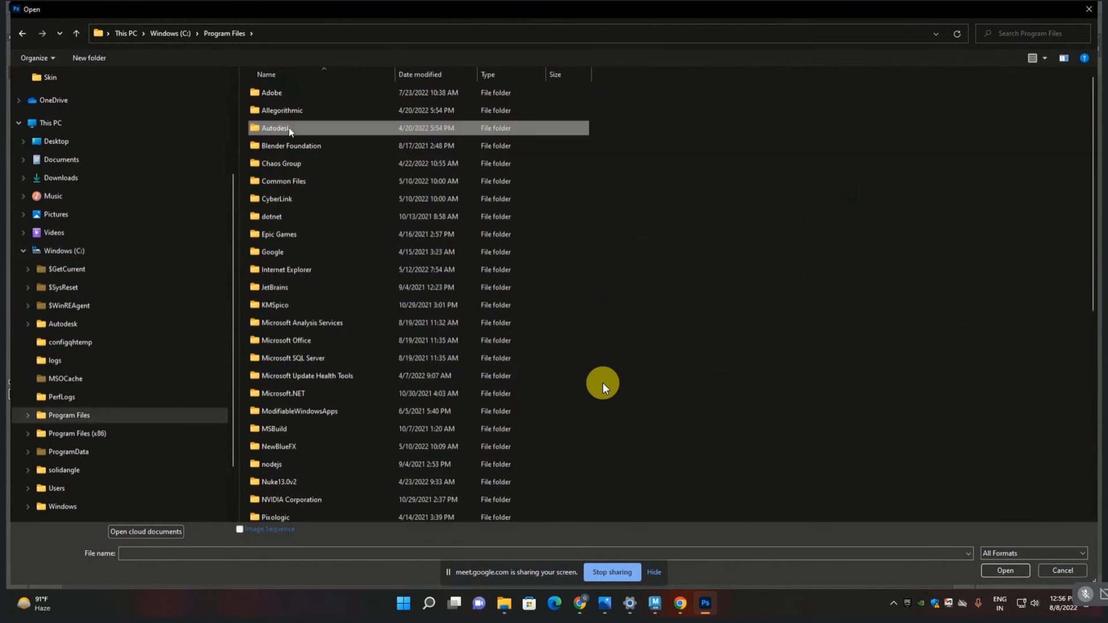
{"action": "double_click", "coordinate": [290, 129]}
{"action": "double_click", "coordinate": [289, 129]}
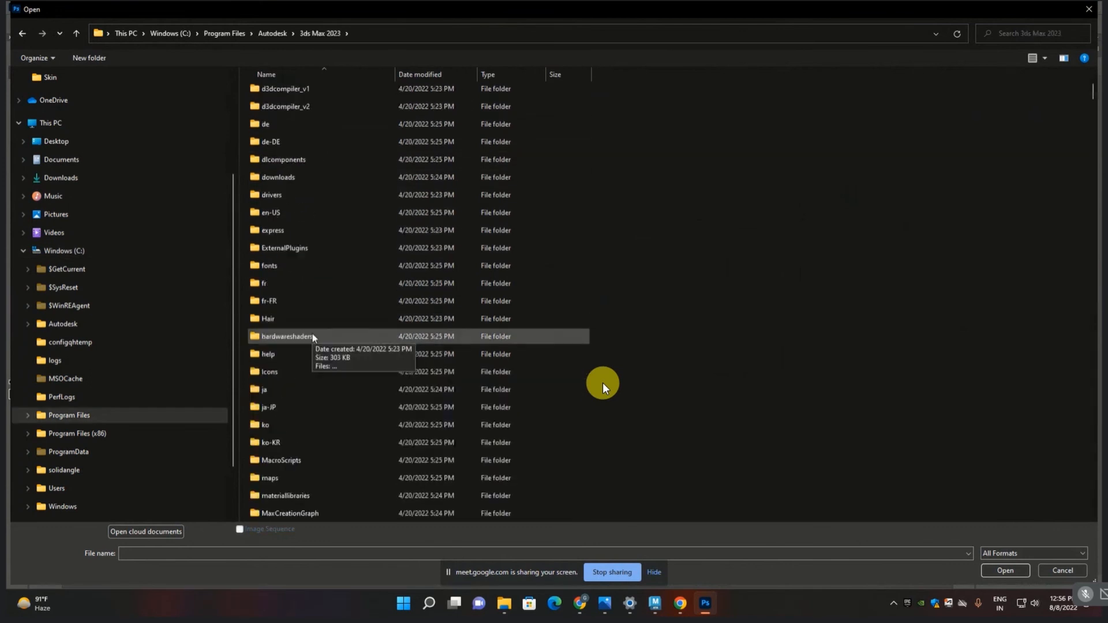
{"action": "double_click", "coordinate": [271, 479]}
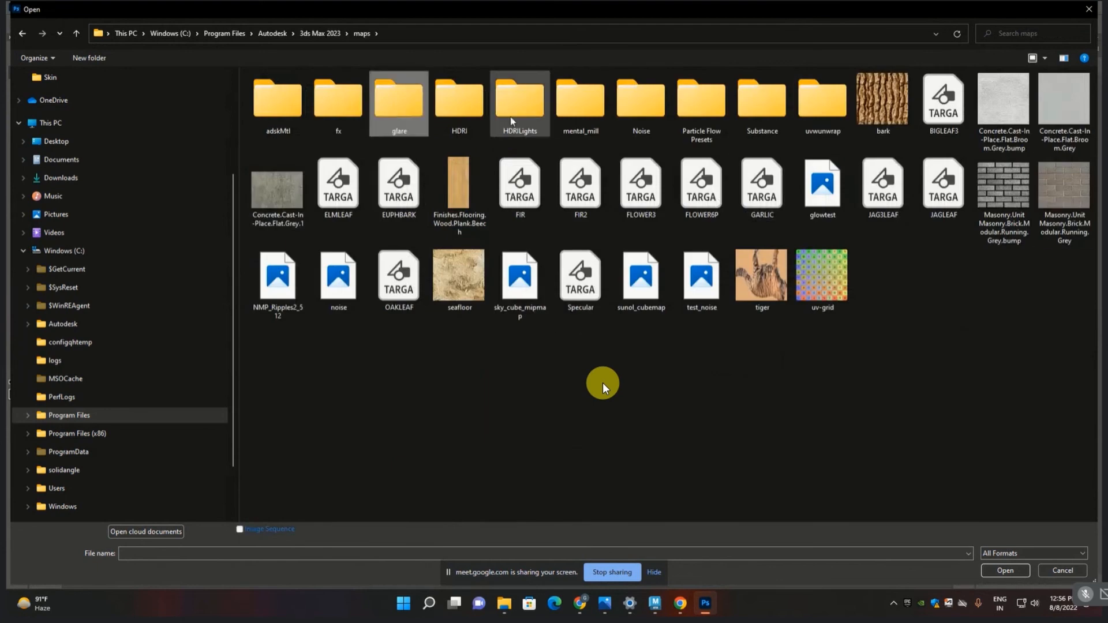
{"action": "double_click", "coordinate": [296, 101]}
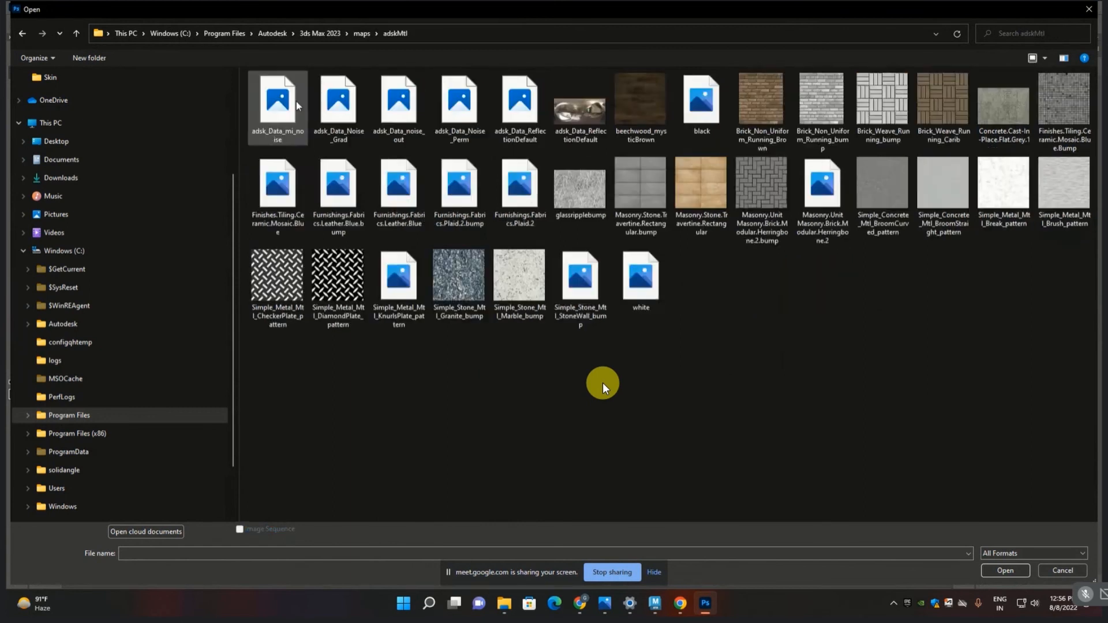
{"action": "double_click", "coordinate": [770, 109]}
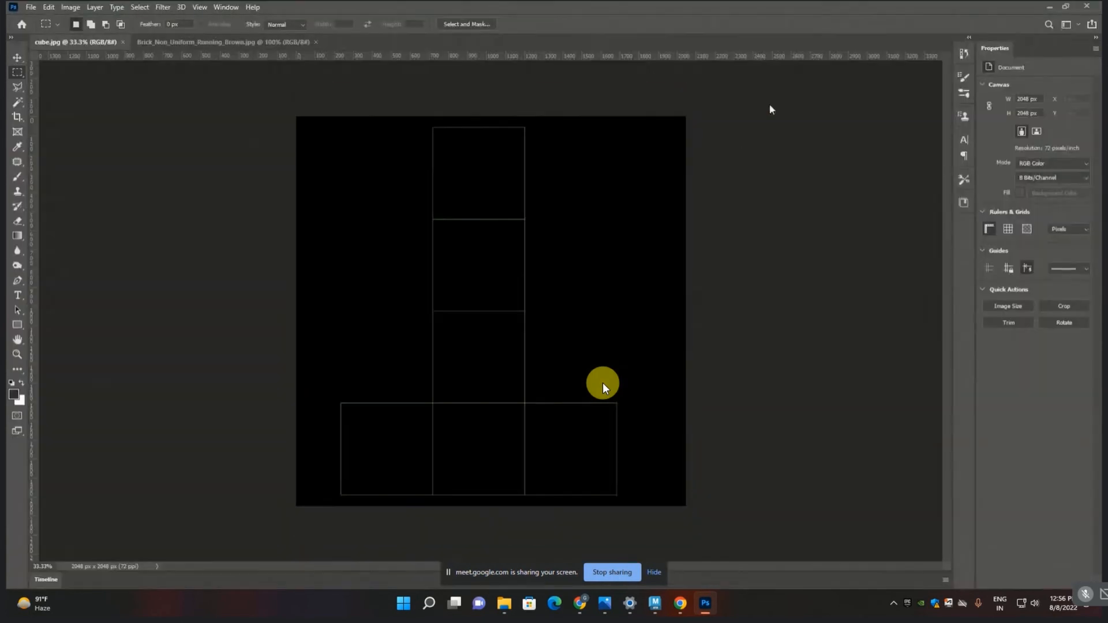
- Copy the entire brick image and paste it into cube.jpg as a new layer
{"action": "key", "text": "ctrl+a"}
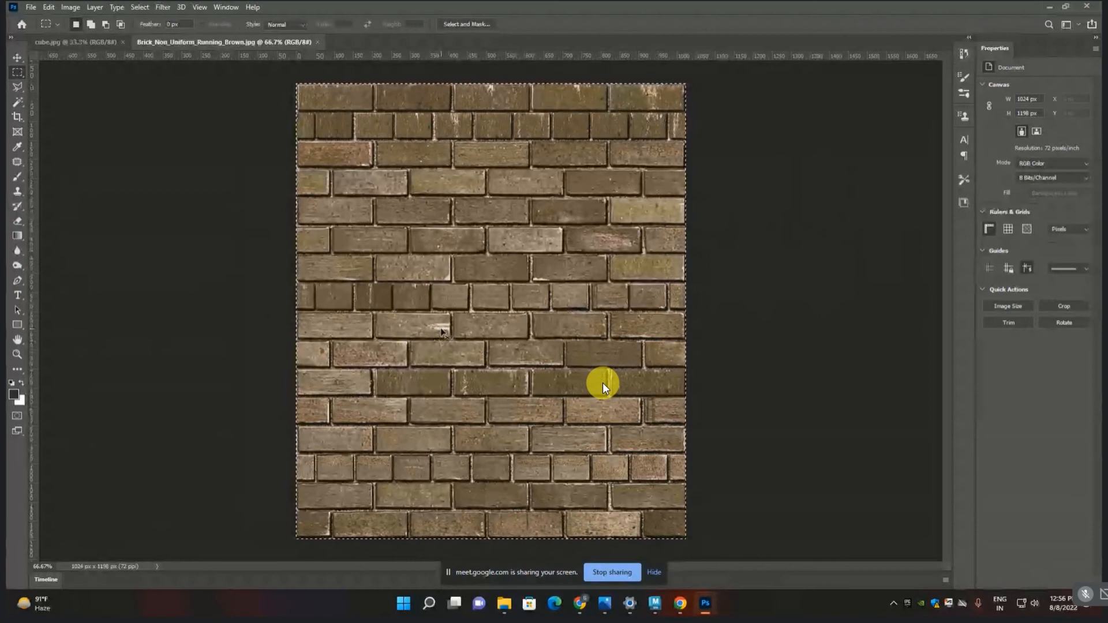
{"action": "left_click", "coordinate": [96, 45]}
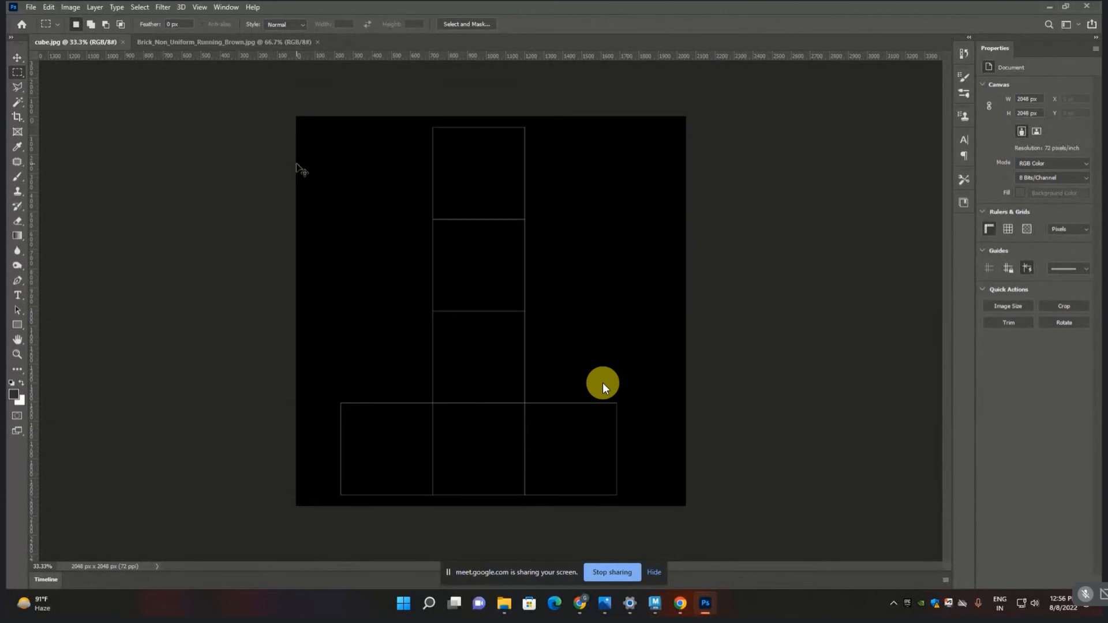
{"action": "key", "text": "ctrl+v"}
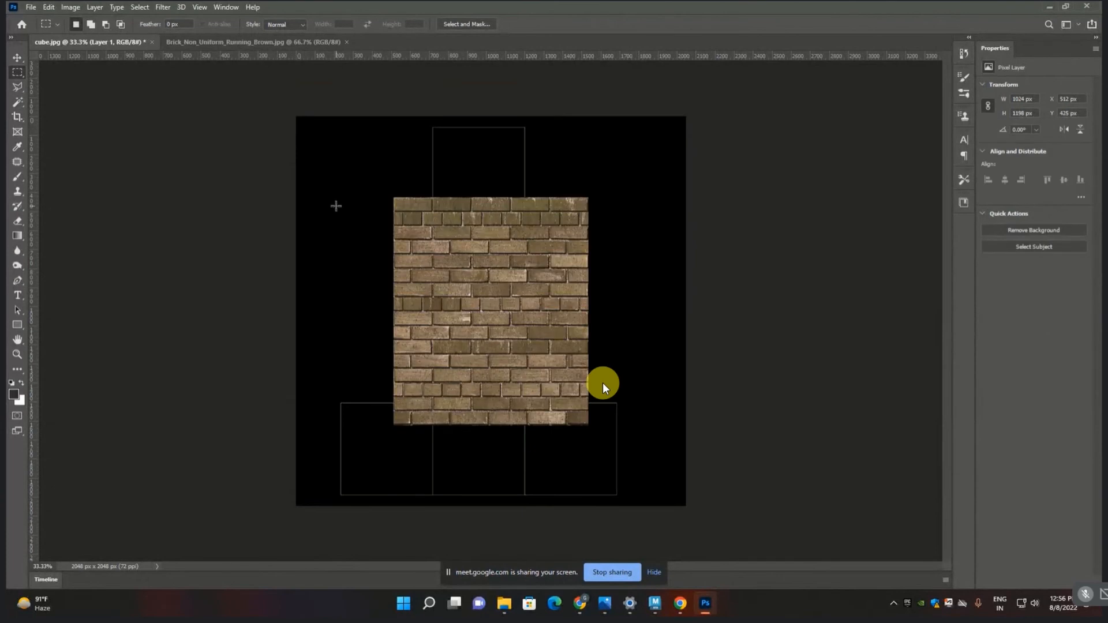
- Move the pasted brick layer around over the UV layout to try different placements across the cube's faces
{"action": "left_click", "coordinate": [18, 58]}
{"action": "left_click_drag", "start_coordinate": [492, 303], "coordinate": [442, 401]}
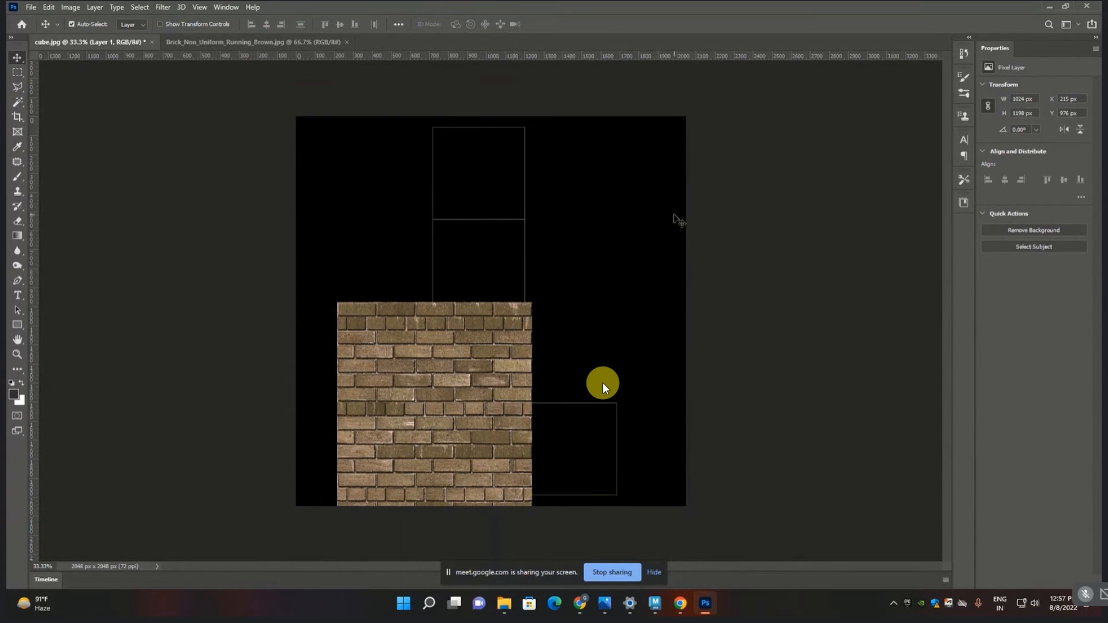
{"action": "left_click_drag", "start_coordinate": [437, 375], "coordinate": [516, 498]}
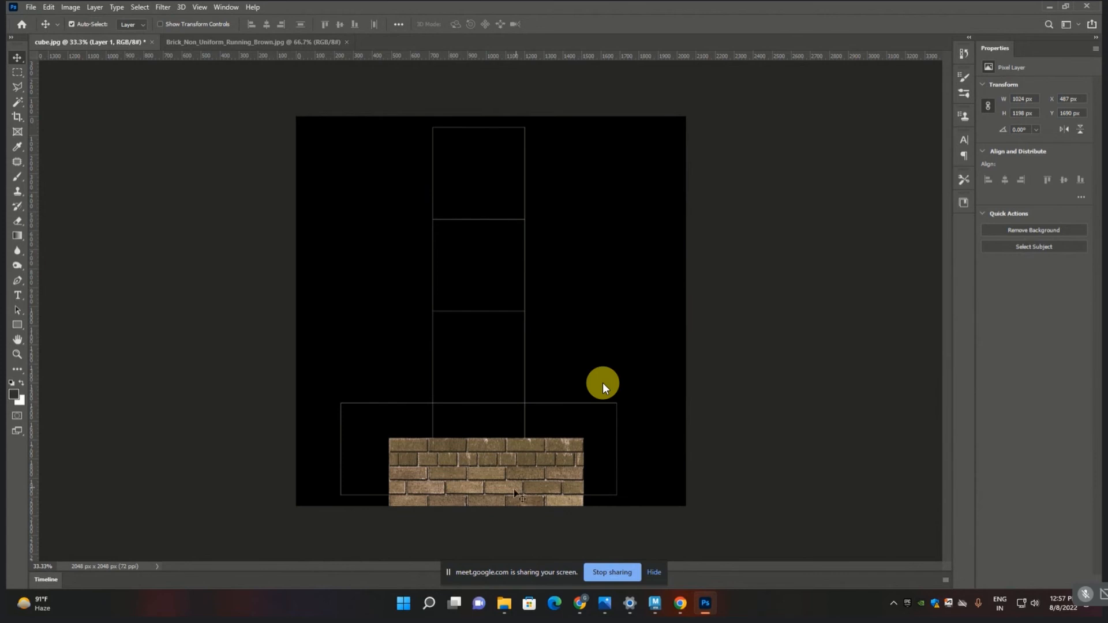
{"action": "left_click_drag", "start_coordinate": [513, 492], "coordinate": [529, 258]}
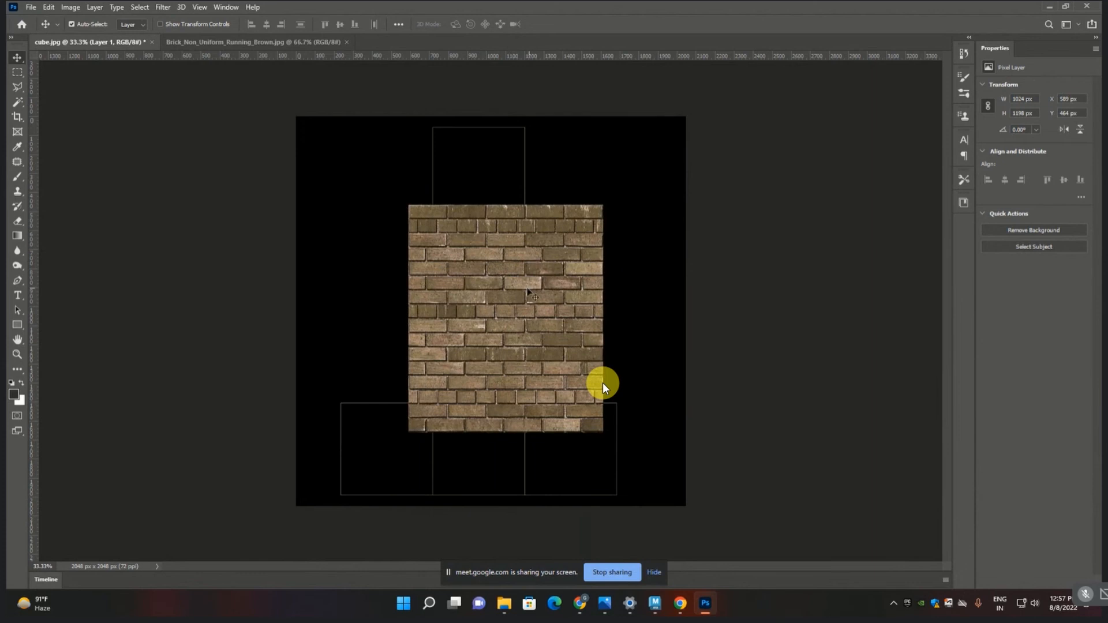
{"action": "left_click_drag", "start_coordinate": [519, 292], "coordinate": [493, 346]}
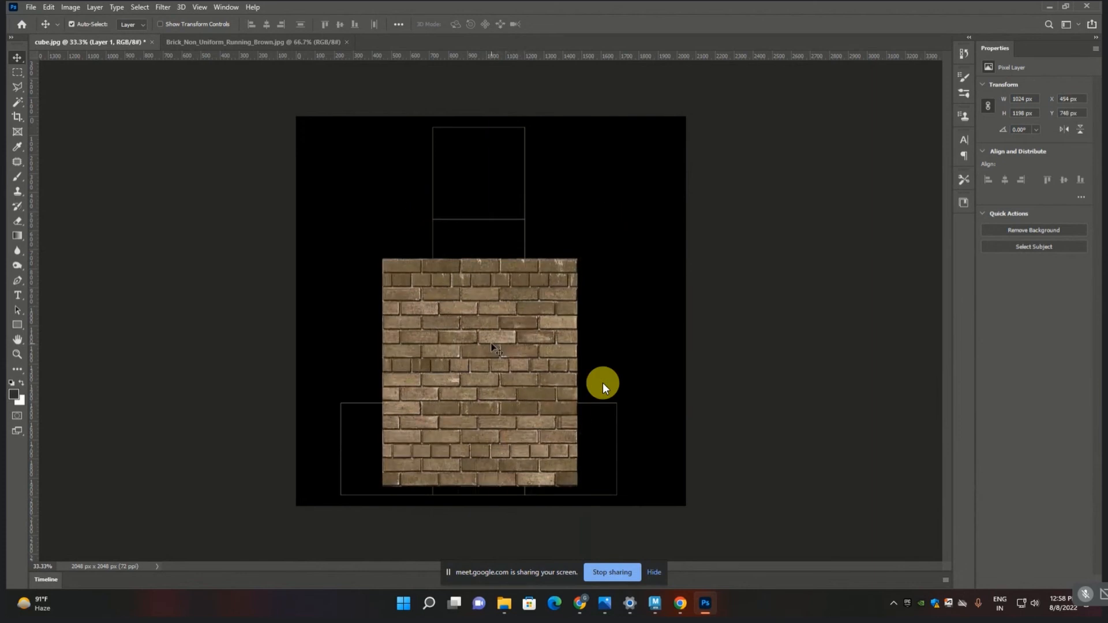
{"action": "left_click_drag", "start_coordinate": [492, 346], "coordinate": [444, 292]}
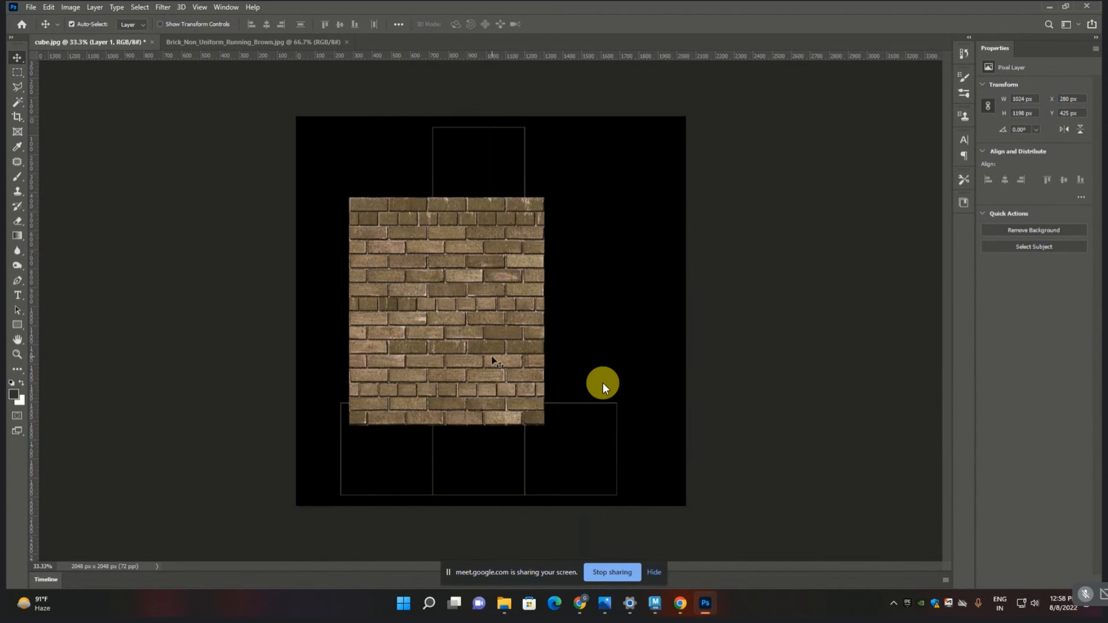
{"action": "left_click_drag", "start_coordinate": [492, 298], "coordinate": [569, 389]}
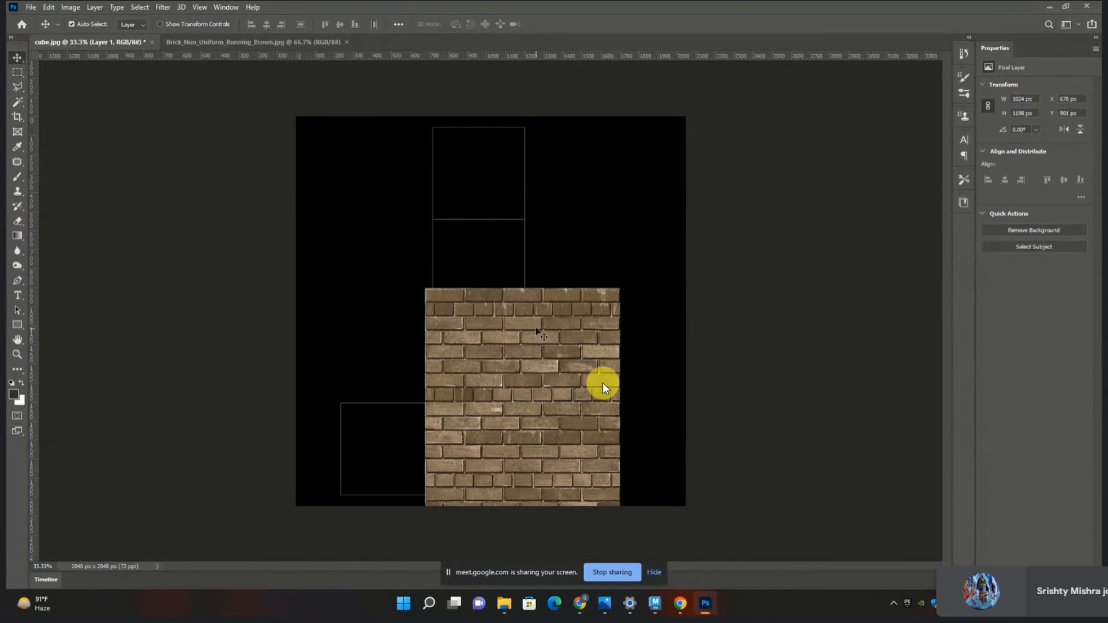
{"action": "left_click_drag", "start_coordinate": [538, 339], "coordinate": [506, 343]}
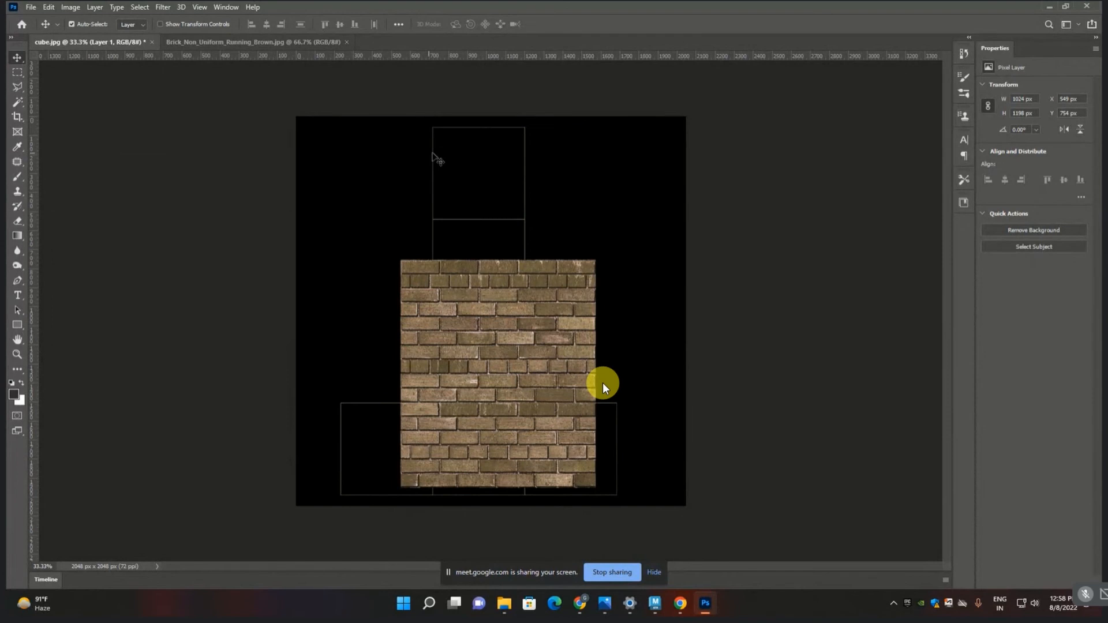
- Outline the uppermost UV face with a rectangular selection of about 520 × 517 px, and clear the selection
{"action": "left_click", "coordinate": [17, 72]}
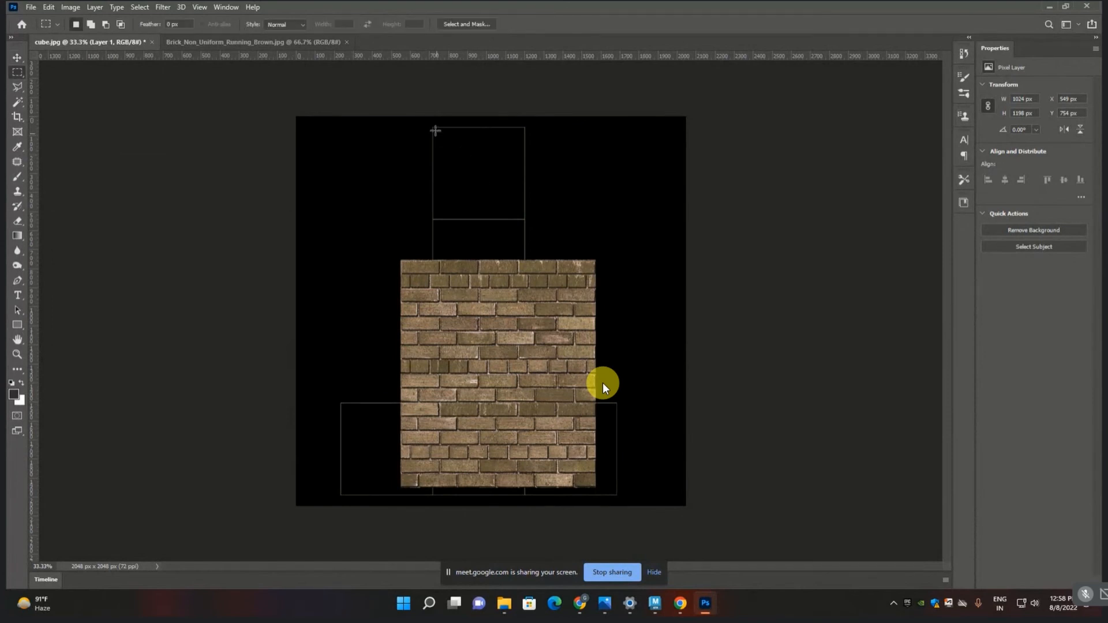
{"action": "left_click_drag", "start_coordinate": [429, 124], "coordinate": [527, 223]}
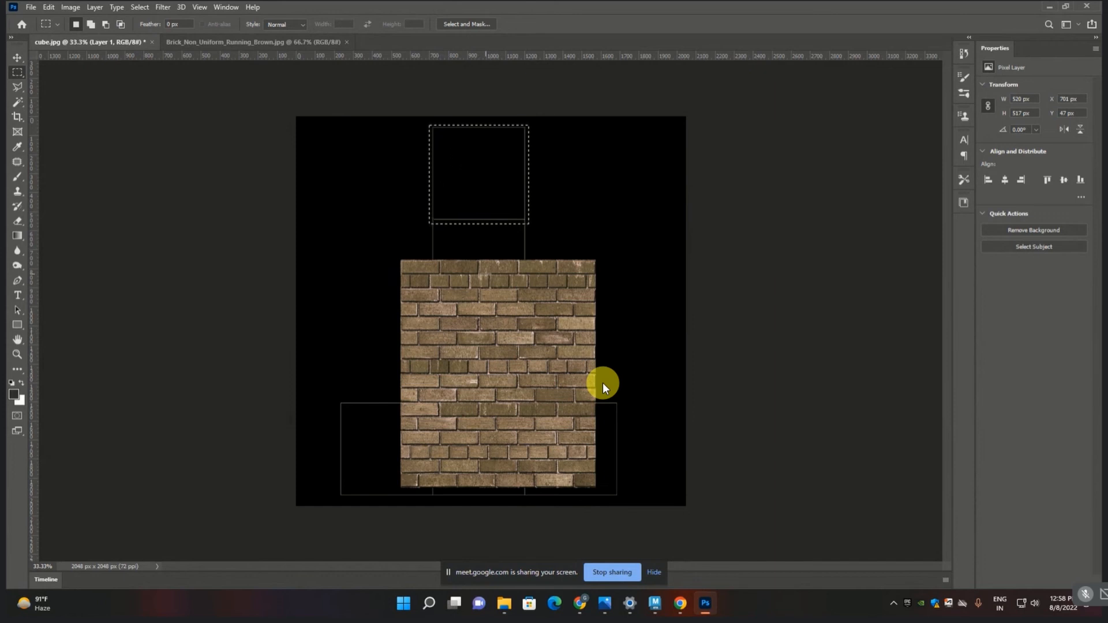
{"action": "left_click", "coordinate": [453, 151]}
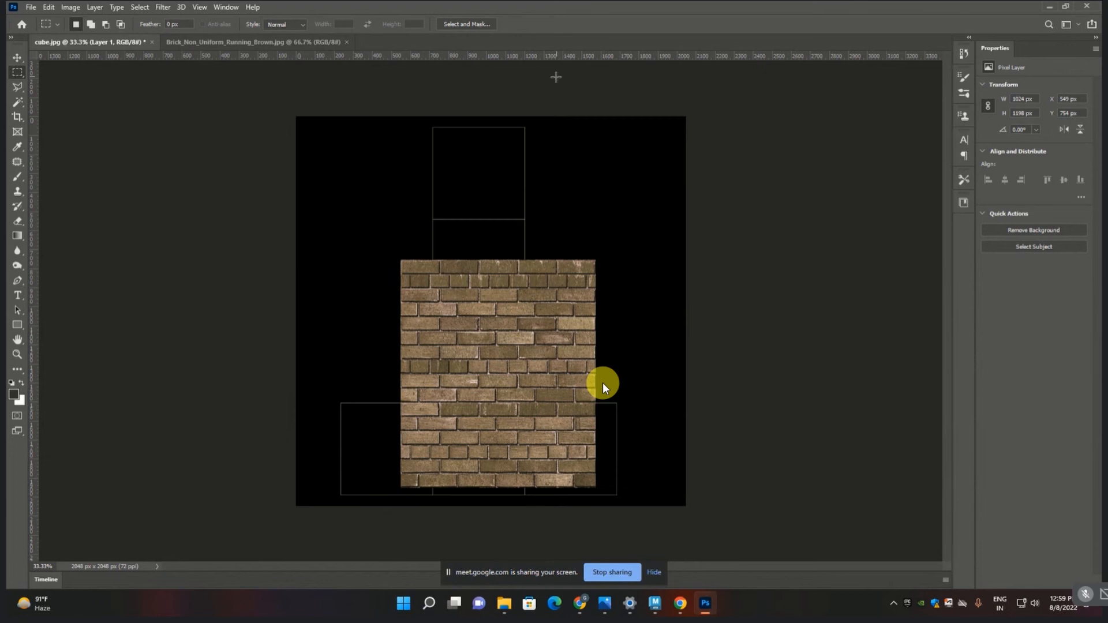
- Try to scale the brick layer to about 42% over the uppermost UV face and stretch its width to about 67%
{"action": "left_click", "coordinate": [17, 57]}
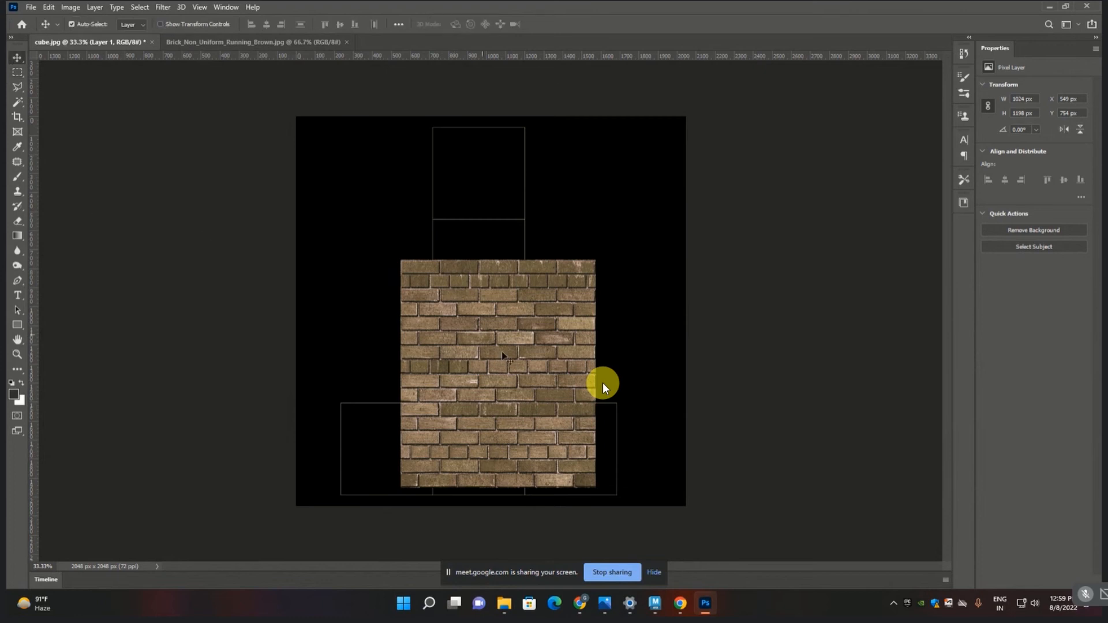
{"action": "left_click_drag", "start_coordinate": [506, 352], "coordinate": [493, 278]}
{"action": "key", "text": "ctrl"}
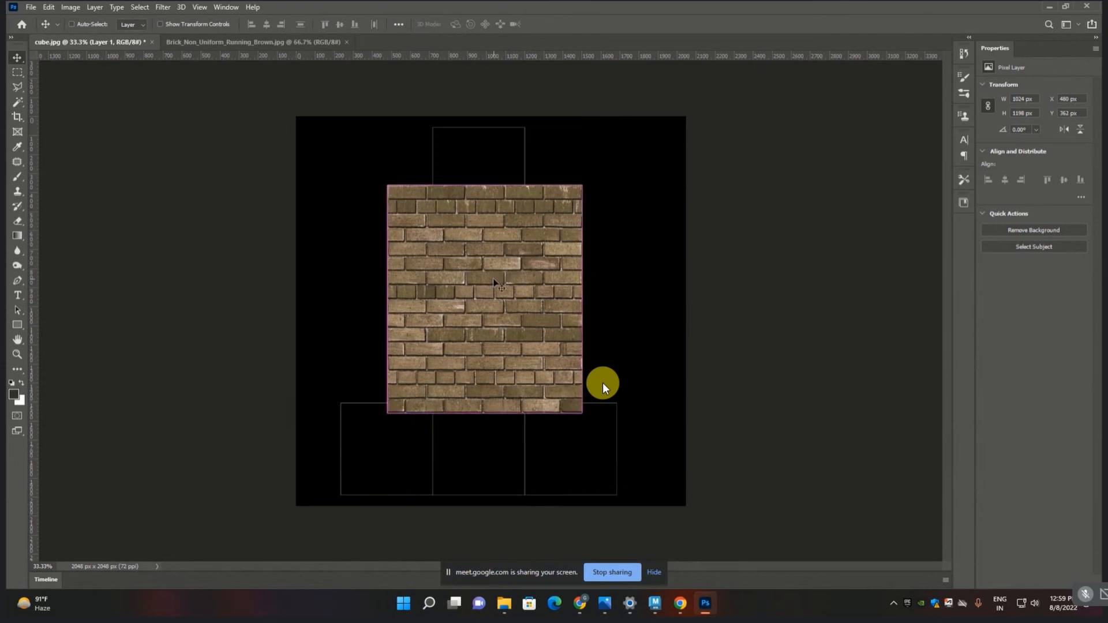
{"action": "key", "text": "ctrl+t"}
{"action": "left_click_drag", "start_coordinate": [582, 413], "coordinate": [468, 280]}
{"action": "left_click_drag", "start_coordinate": [417, 241], "coordinate": [513, 174]}
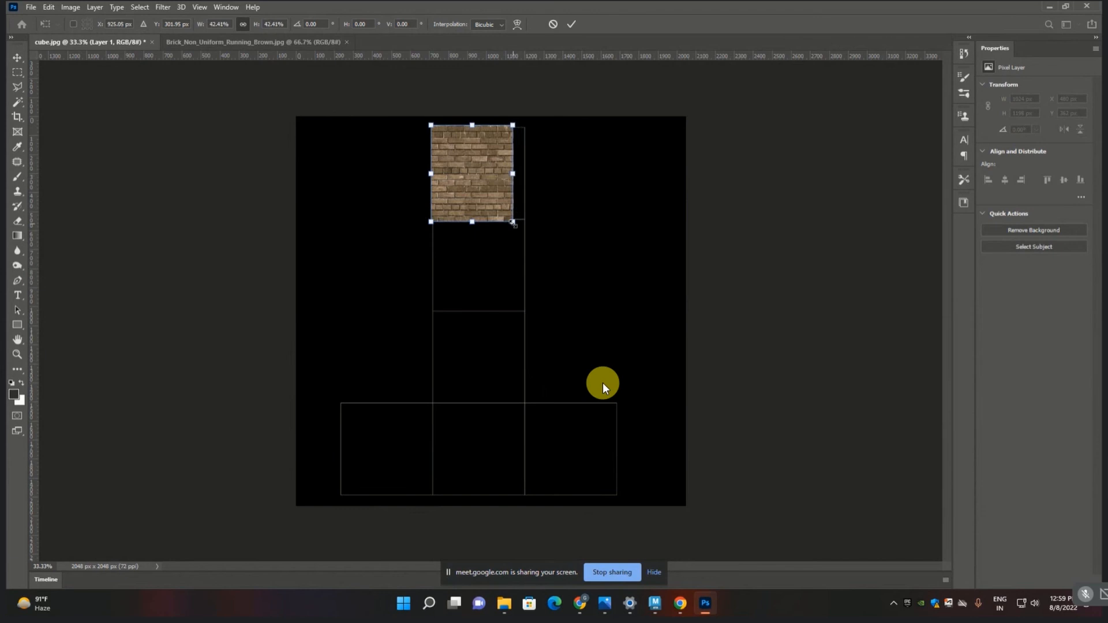
{"action": "left_click_drag", "start_coordinate": [513, 173], "coordinate": [559, 172]}
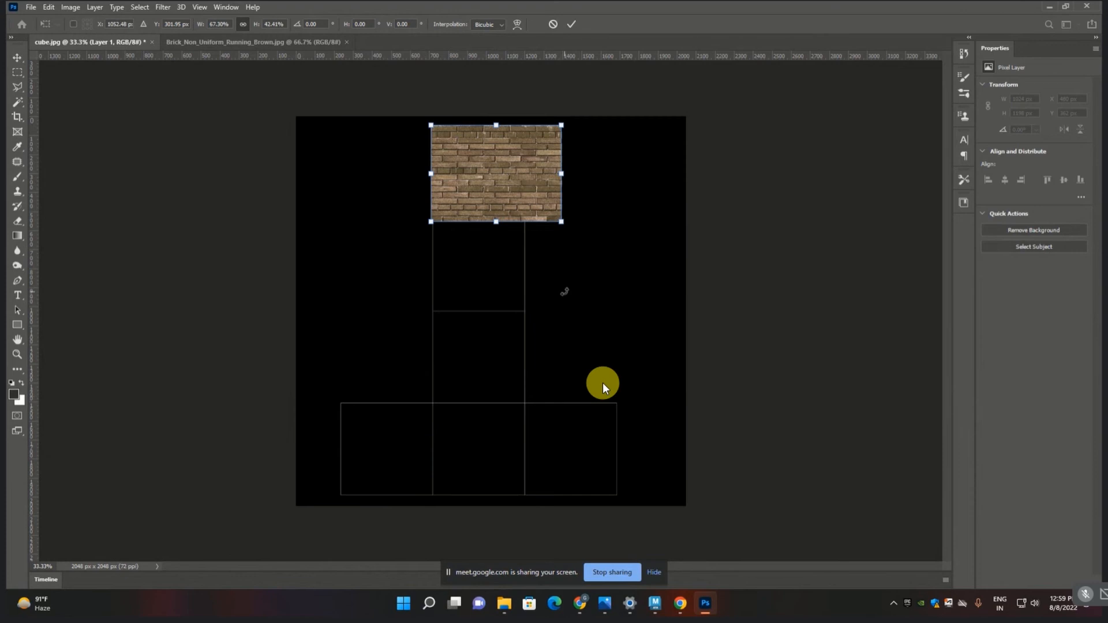
{"action": "key", "text": "Escape"}
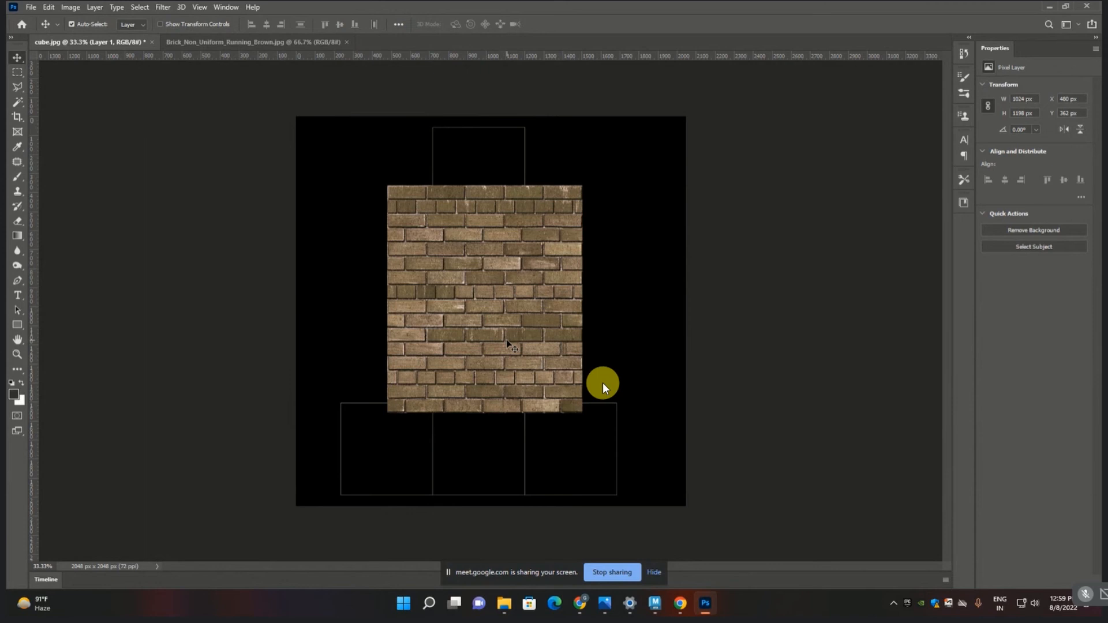
- Scale the brick layer proportionally to about 41% and fit it against the left edge of the uppermost UV face
{"action": "left_click_drag", "start_coordinate": [508, 344], "coordinate": [435, 321]}
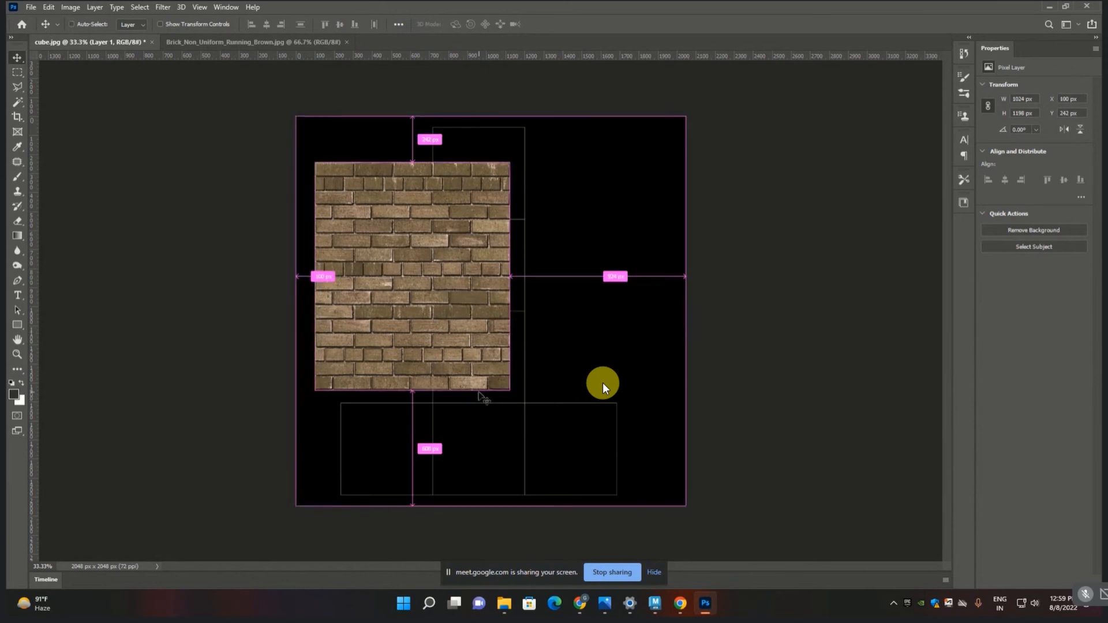
{"action": "key", "text": "ctrl+t"}
{"action": "left_click_drag", "start_coordinate": [314, 390], "coordinate": [512, 220]}
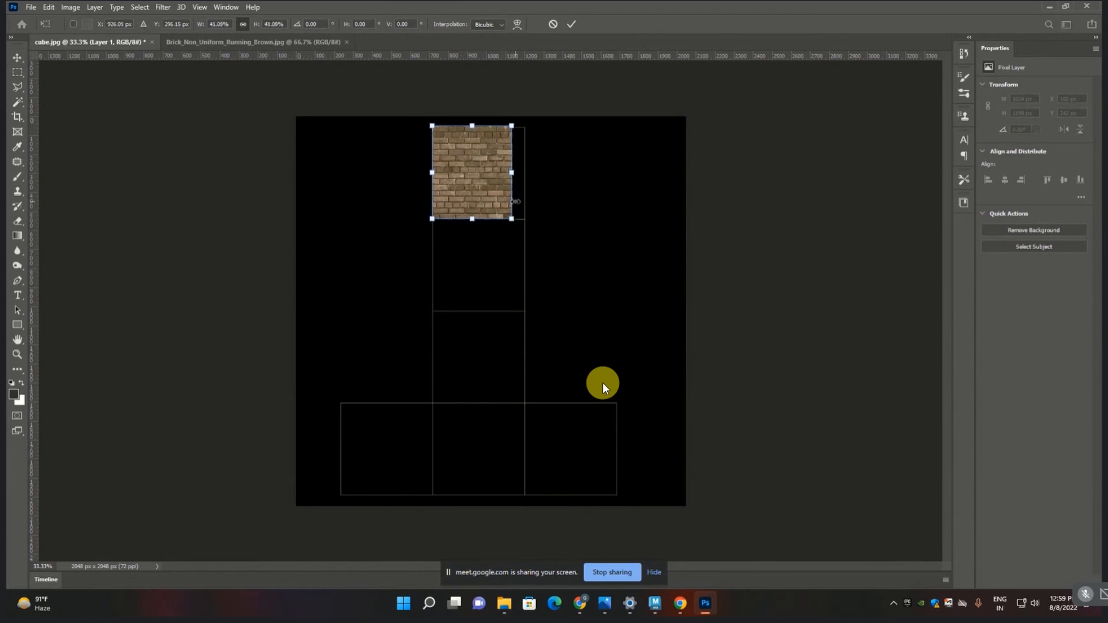
{"action": "key", "text": "Return"}
- Duplicate the scaled brick layer and shift the copy right to about X 863 px, covering the rest of the uppermost face
{"action": "key", "text": "ctrl"}
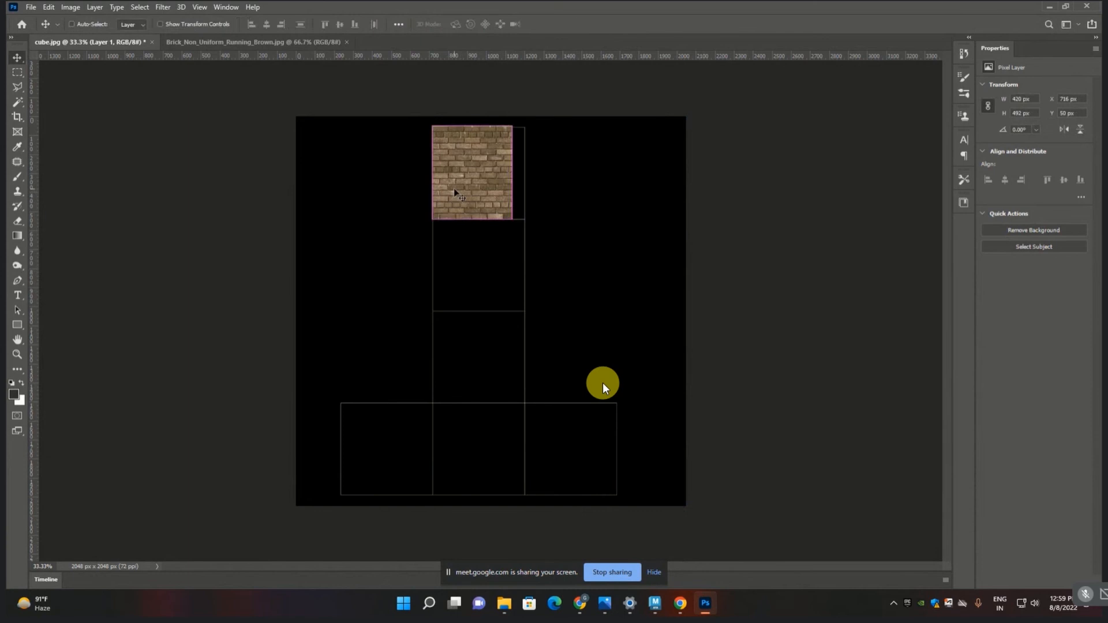
{"action": "left_click_drag", "start_coordinate": [452, 187], "coordinate": [481, 182], "text": "alt"}
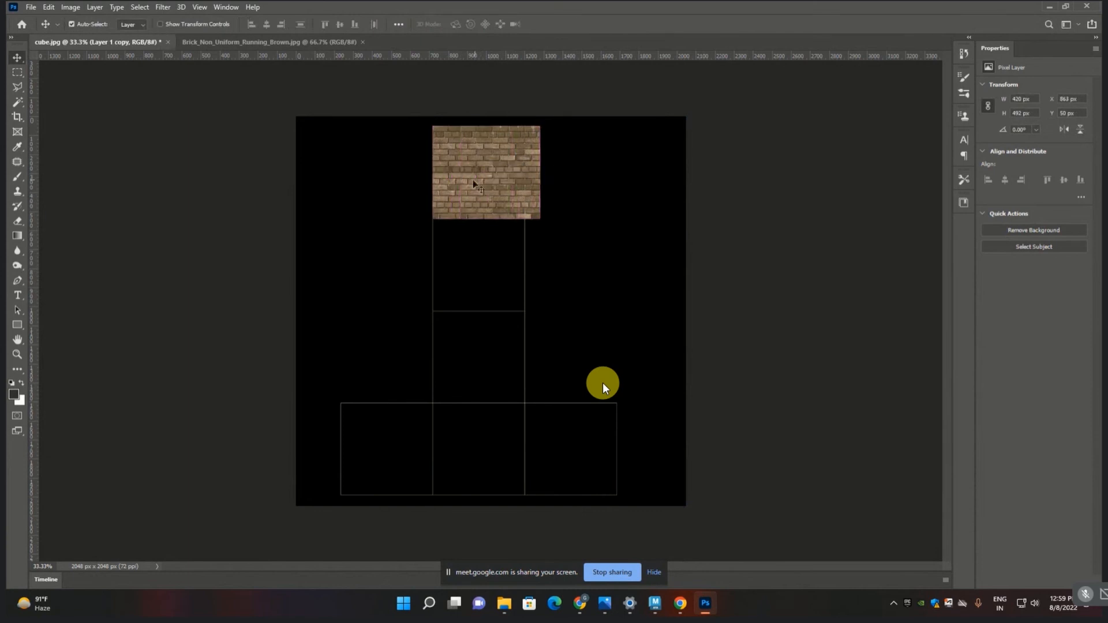
- Nudge the duplicated brick layer horizontally to X 899 px so its bricks line up with the original
{"action": "key", "text": "Right"}
{"action": "key", "text": "Right"}
{"action": "key", "text": "Right"}
{"action": "key", "text": "Right"}
{"action": "key", "text": "Right"}
{"action": "key", "text": "Right"}
{"action": "key", "text": "Right"}
{"action": "key", "text": "Right"}
{"action": "key", "text": "Right"}
{"action": "key", "text": "Right"}
{"action": "key", "text": "Right"}
{"action": "key", "text": "Right"}
{"action": "key", "text": "Right"}
{"action": "key", "text": "Right"}
{"action": "key", "text": "Right"}
{"action": "key", "text": "Right"}
{"action": "key", "text": "Right"}
{"action": "key", "text": "Right"}
{"action": "key", "text": "Right"}
{"action": "key", "text": "Right"}
{"action": "key", "text": "Right"}
{"action": "key", "text": "Right"}
{"action": "key", "text": "Right"}
{"action": "key", "text": "Right"}
{"action": "key", "text": "Right"}
{"action": "key", "text": "Right"}
{"action": "key", "text": "Right"}
{"action": "key", "text": "Right"}
{"action": "key", "text": "Right"}
{"action": "key", "text": "Right"}
{"action": "key", "text": "Right"}
{"action": "key", "text": "Right"}
{"action": "key", "text": "Right"}
{"action": "key", "text": "Right"}
{"action": "key", "text": "Right"}
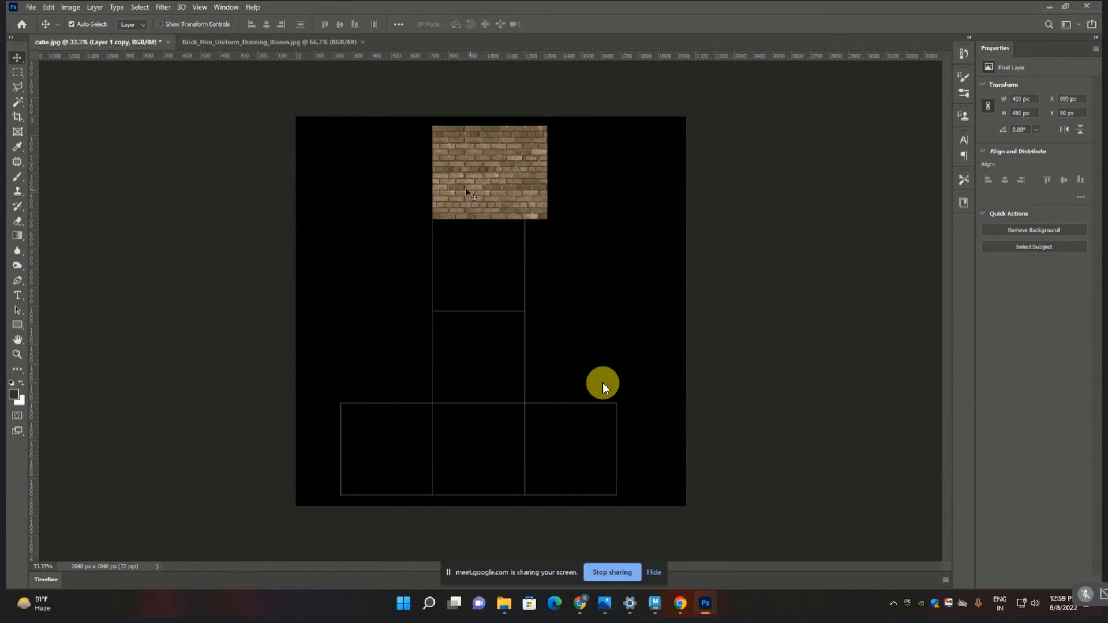
- Merge the two overlapping brick layers and shift the result to X 650 px, Y 50 px over the uppermost UV face
{"action": "left_click", "coordinate": [447, 183], "text": "shift"}
{"action": "key", "text": "ctrl+e"}
{"action": "key", "text": "Left"}
{"action": "key", "text": "Left"}
{"action": "key", "text": "Left"}
{"action": "key", "text": "Left"}
{"action": "key", "text": "Left"}
{"action": "key", "text": "Left"}
{"action": "key", "text": "Left"}
{"action": "key", "text": "Left"}
{"action": "key", "text": "Left"}
{"action": "key", "text": "Left"}
{"action": "key", "text": "Left"}
{"action": "key", "text": "Left"}
{"action": "key", "text": "Left"}
{"action": "key", "text": "Left"}
{"action": "key", "text": "Left"}
{"action": "key", "text": "Left"}
{"action": "key", "text": "Left"}
{"action": "key", "text": "Left"}
{"action": "key", "text": "Left"}
{"action": "key", "text": "Left"}
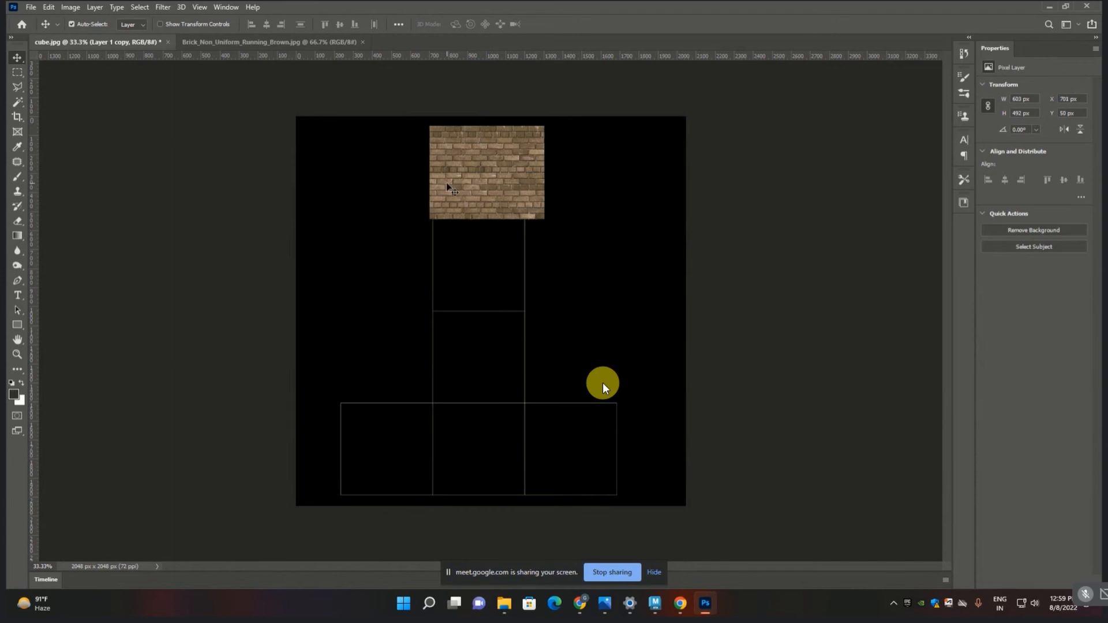
{"action": "key", "text": "Left"}
{"action": "key", "text": "Left"}
{"action": "key", "text": "Left"}
{"action": "key", "text": "Left"}
{"action": "key", "text": "Left"}
{"action": "key", "text": "Left"}
{"action": "key", "text": "Left"}
{"action": "key", "text": "Left"}
{"action": "key", "text": "Left"}
{"action": "key", "text": "Up"}
{"action": "key", "text": "Up"}
{"action": "key", "text": "Up"}
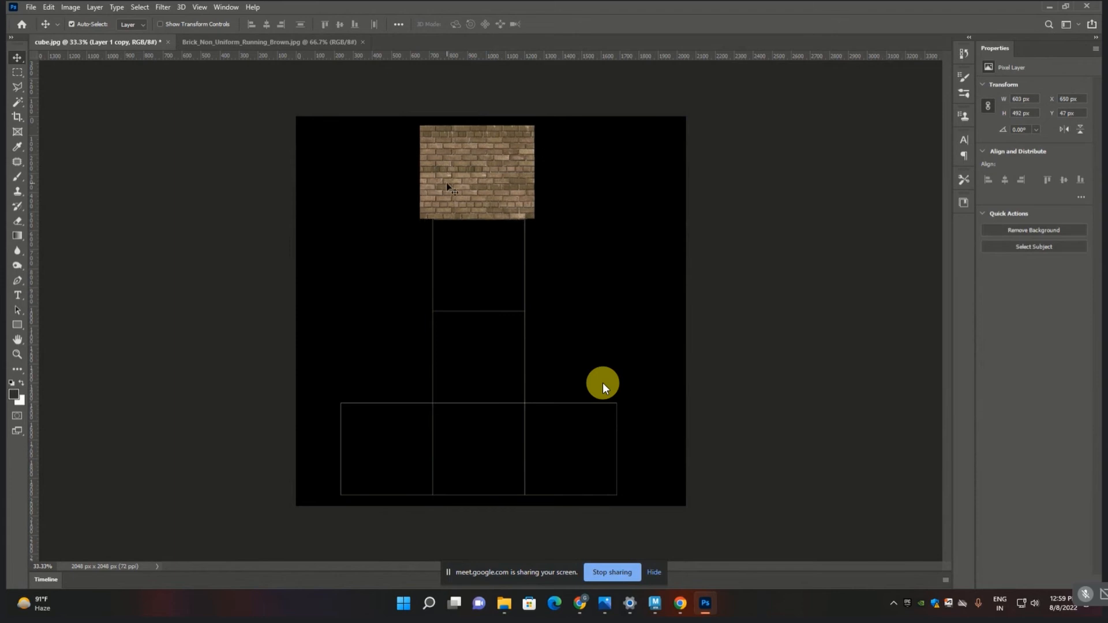
{"action": "key", "text": "Down"}
{"action": "key", "text": "Down"}
{"action": "key", "text": "Down"}
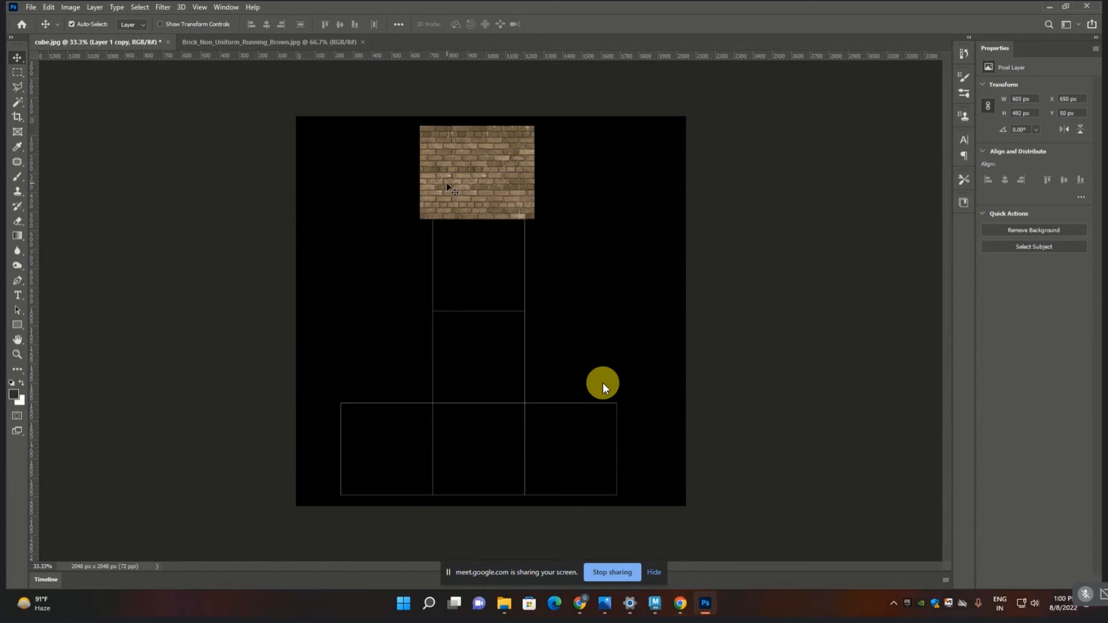
- Duplicate the merged brick layer straight down onto the second UV face, placing the copy at Y 539 px
{"action": "key", "text": "ctrl"}
{"action": "left_click_drag", "start_coordinate": [472, 191], "coordinate": [489, 283], "text": "alt"}
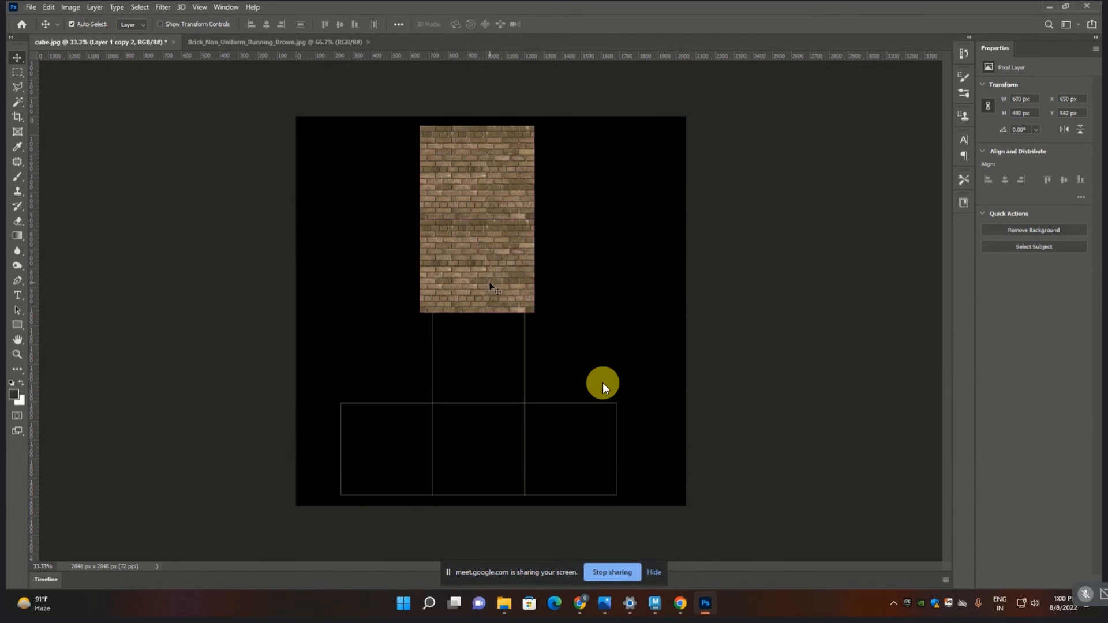
{"action": "key", "text": "Up"}
{"action": "key", "text": "Up"}
{"action": "key", "text": "Up"}
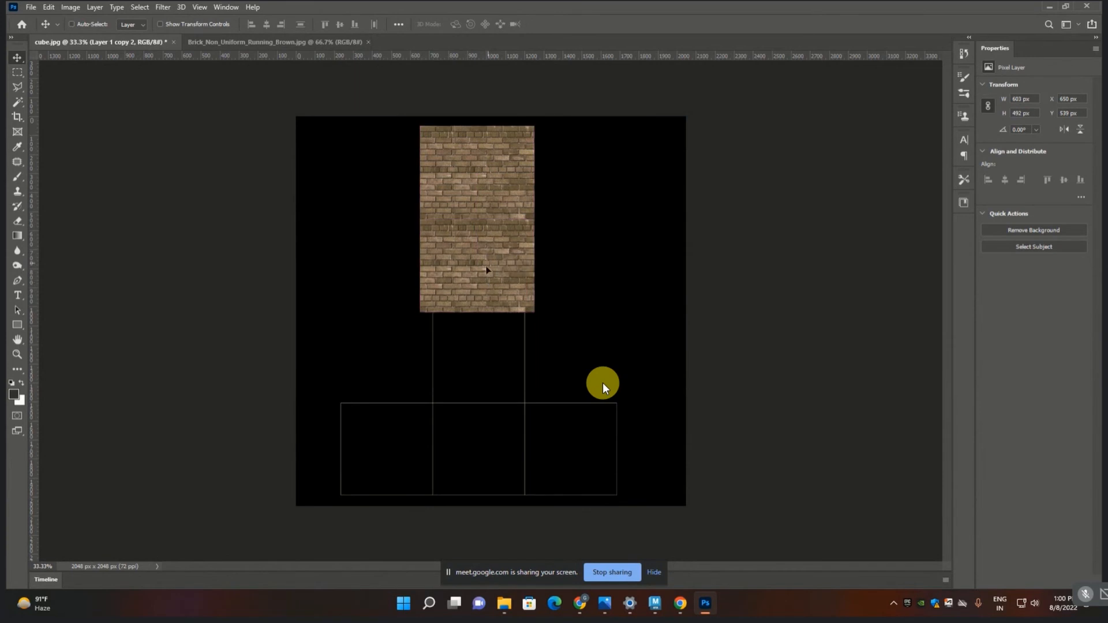
- Duplicate the brick layer down onto the third UV face, nudging the copy up until it closes the gap above
{"action": "left_click_drag", "start_coordinate": [489, 267], "coordinate": [486, 362], "text": "alt"}
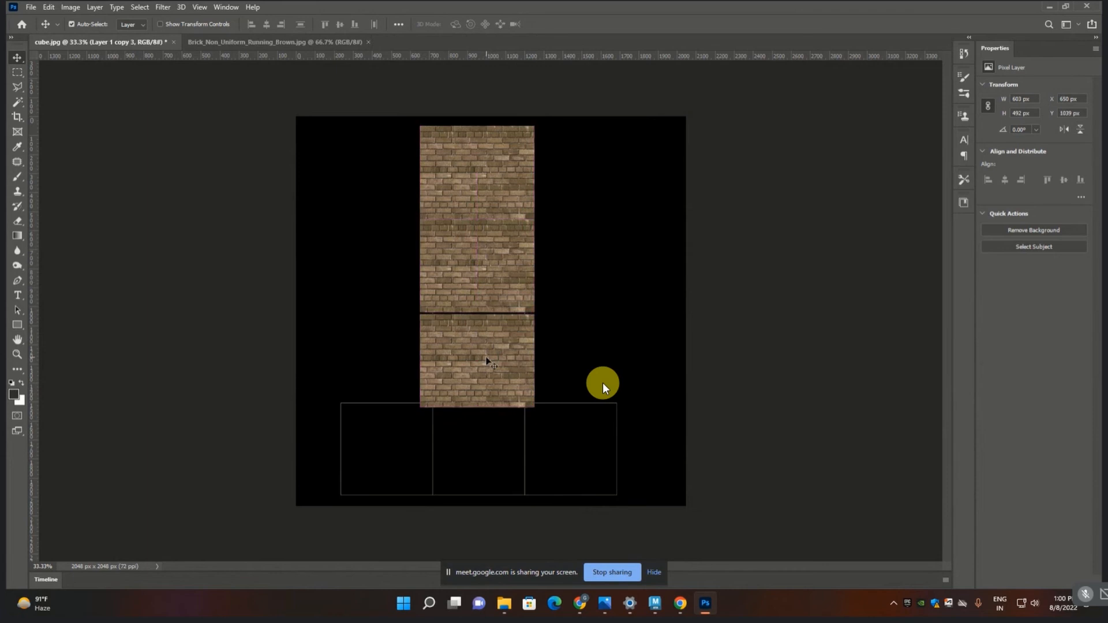
{"action": "key", "text": "Up"}
{"action": "key", "text": "Up"}
{"action": "key", "text": "Up"}
{"action": "key", "text": "Up"}
{"action": "key", "text": "Up"}
{"action": "key", "text": "Up"}
{"action": "key", "text": "Up"}
{"action": "key", "text": "Up"}
{"action": "key", "text": "Up"}
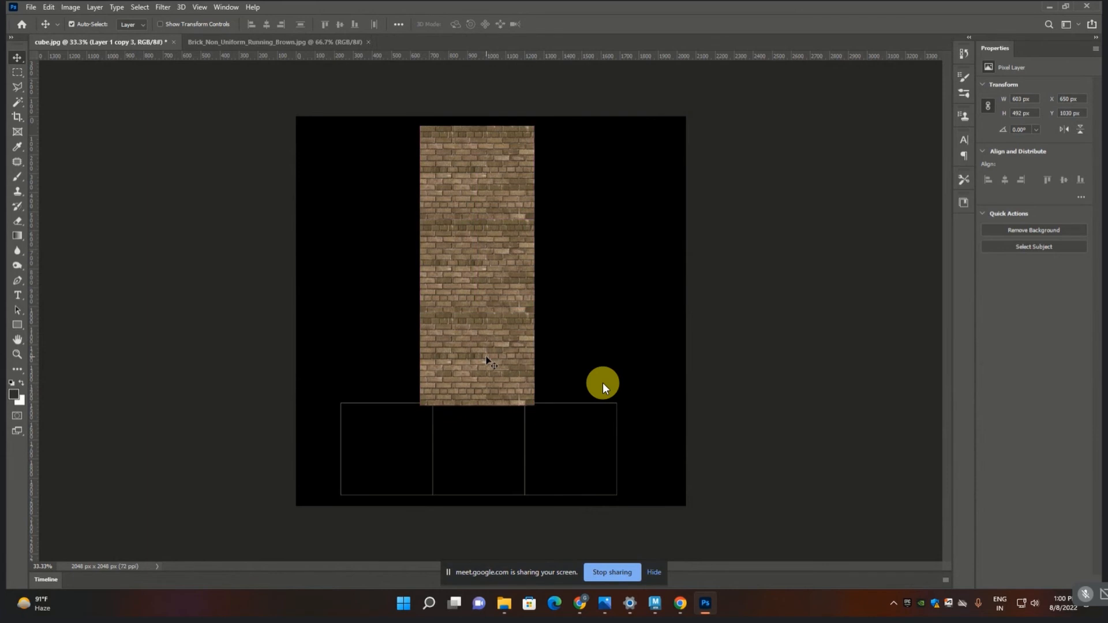
{"action": "key", "text": "Up"}
{"action": "key", "text": "Up"}
{"action": "key", "text": "Up"}
- Duplicate the brick layer down onto the middle face of the lowest UV row, placing the copy at Y 1516 px
{"action": "left_click_drag", "start_coordinate": [486, 362], "coordinate": [482, 437], "text": "alt"}
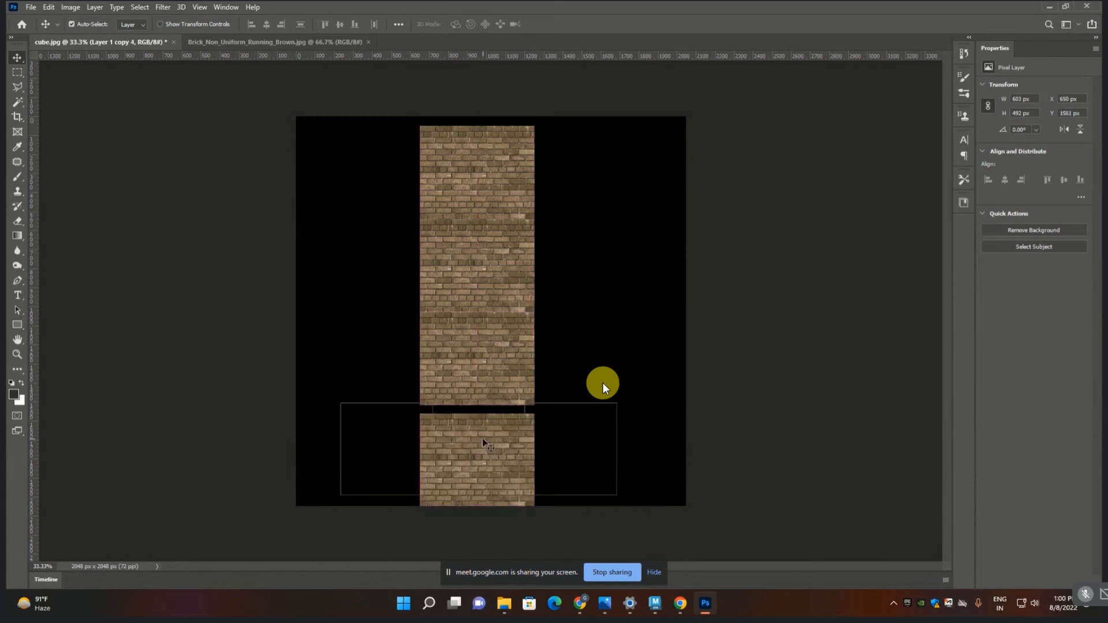
{"action": "key", "text": "shift+Up"}
{"action": "key", "text": "shift+Up"}
{"action": "key", "text": "shift+Up"}
{"action": "key", "text": "shift+Up"}
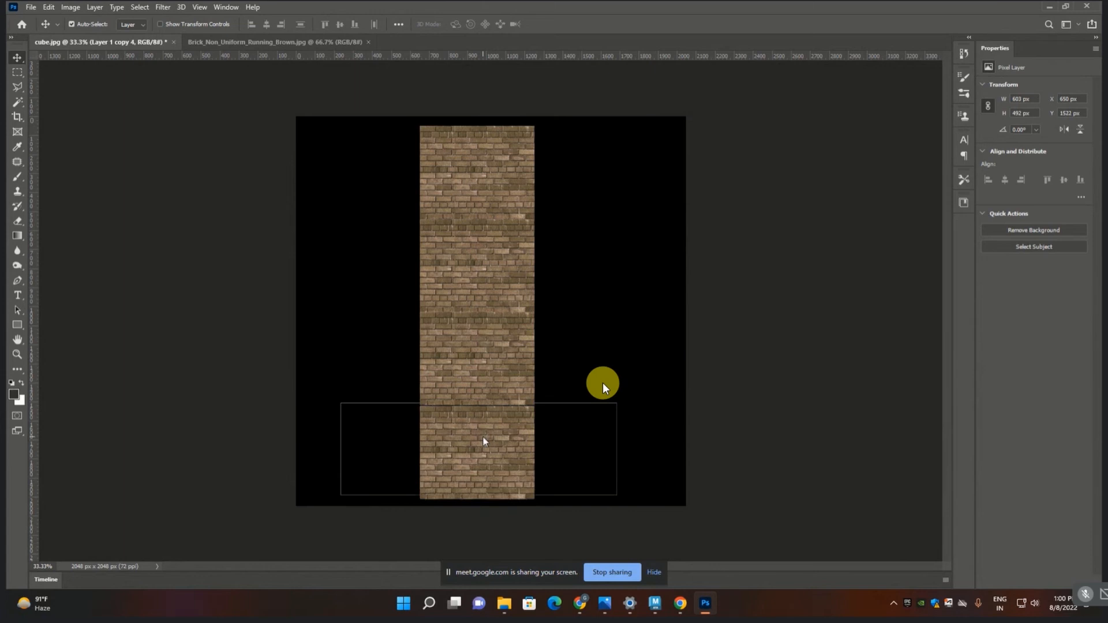
{"action": "key", "text": "Up"}
{"action": "key", "text": "Up"}
{"action": "key", "text": "Up"}
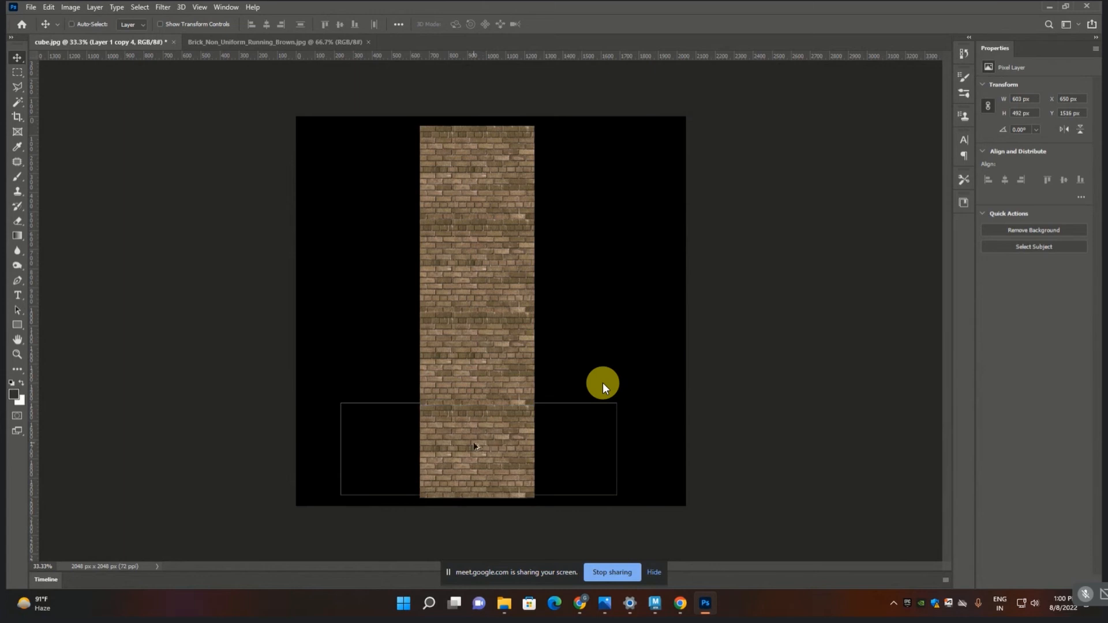
- Duplicate the brick layer onto the right face of the lowest UV row, placing the copy at X 1249 px, Y 1504 px
{"action": "left_click_drag", "start_coordinate": [484, 441], "coordinate": [588, 444], "text": "alt"}
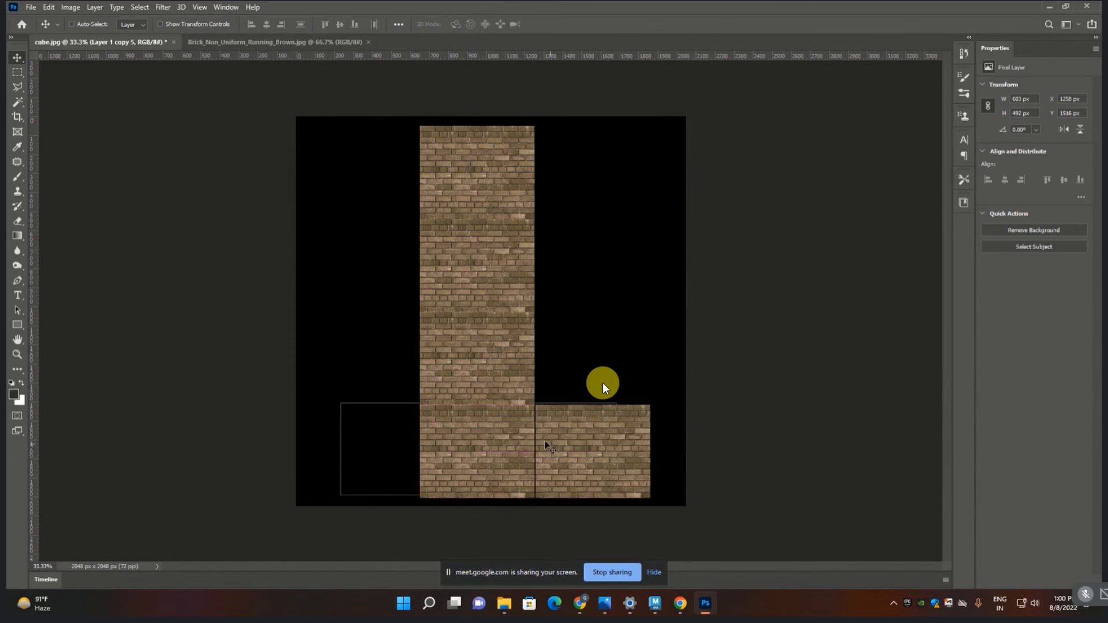
{"action": "key", "text": "Left"}
{"action": "key", "text": "Left"}
{"action": "key", "text": "Left"}
{"action": "key", "text": "Left"}
{"action": "key", "text": "Left"}
{"action": "key", "text": "Left"}
{"action": "key", "text": "Left"}
{"action": "key", "text": "Left"}
{"action": "key", "text": "Left"}
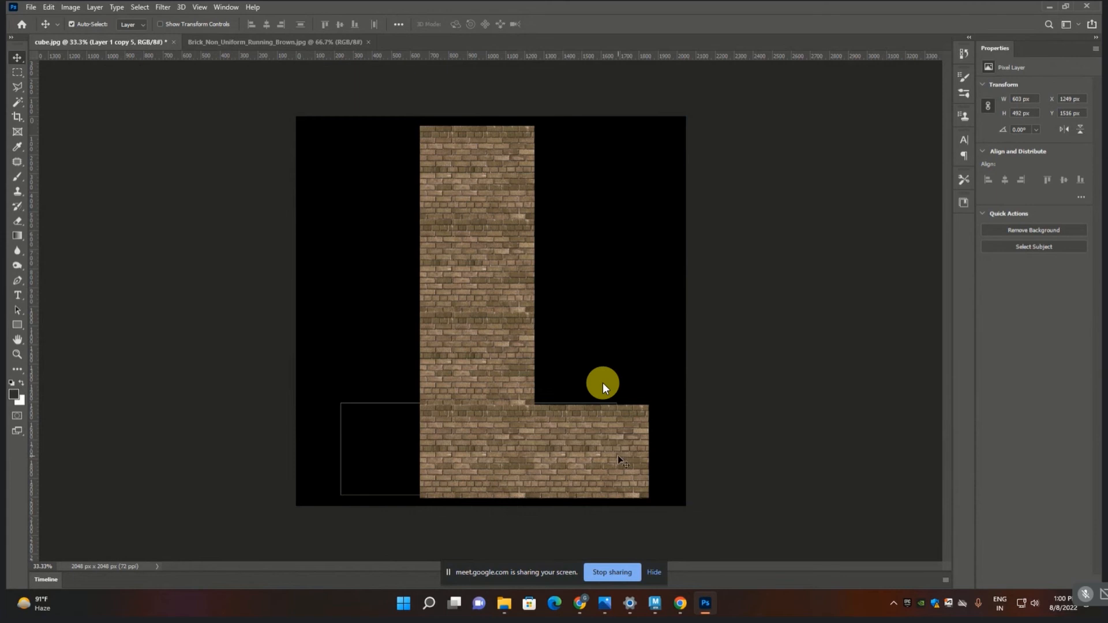
{"action": "key", "text": "Up"}
{"action": "key", "text": "Up"}
{"action": "key", "text": "Up"}
{"action": "key", "text": "Up"}
{"action": "key", "text": "Up"}
{"action": "key", "text": "Up"}
{"action": "key", "text": "Up"}
{"action": "key", "text": "Up"}
{"action": "key", "text": "Up"}
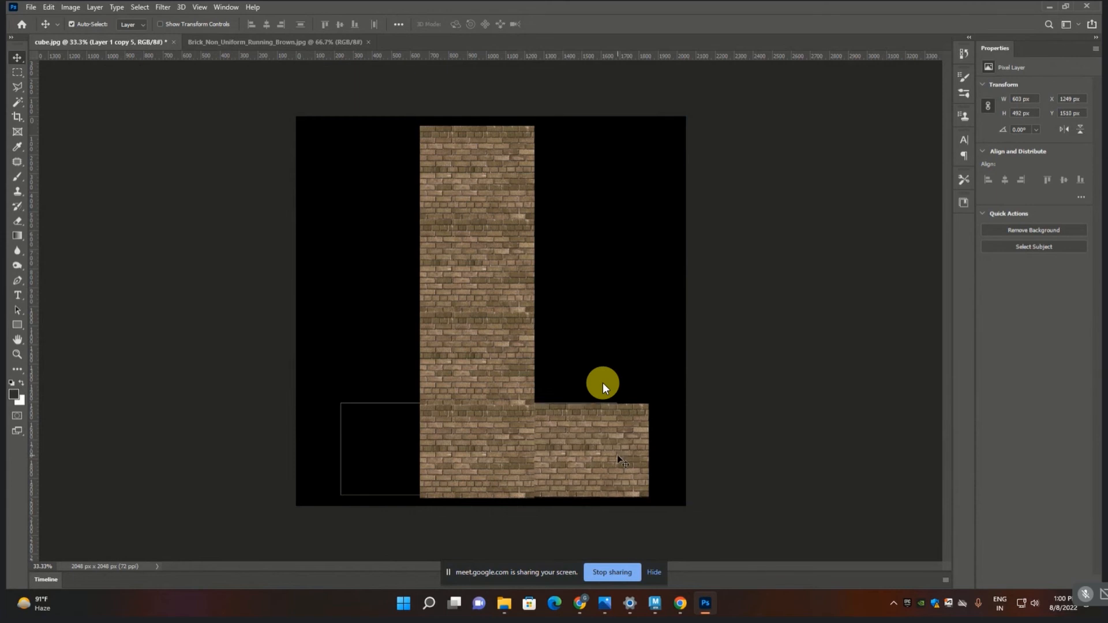
{"action": "key", "text": "Up"}
{"action": "key", "text": "Up"}
{"action": "key", "text": "Up"}
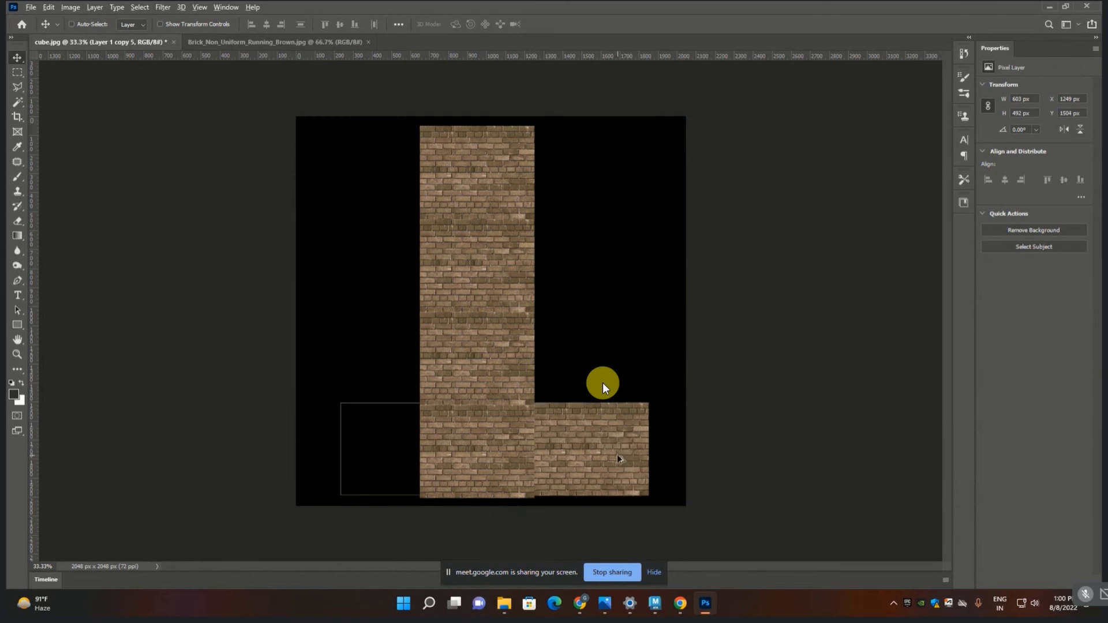
- Duplicate the brick layer onto the left face of the lowest UV row, placing the copy at X 50 px, Y 1504 px
{"action": "left_click_drag", "start_coordinate": [617, 455], "coordinate": [386, 456], "text": "ctrl+alt"}
{"action": "key", "text": "Right"}
{"action": "key", "text": "Right"}
{"action": "key", "text": "Right"}
{"action": "key", "text": "Right"}
{"action": "key", "text": "Right"}
{"action": "key", "text": "Right"}
{"action": "key", "text": "Right"}
{"action": "key", "text": "Right"}
{"action": "key", "text": "Right"}
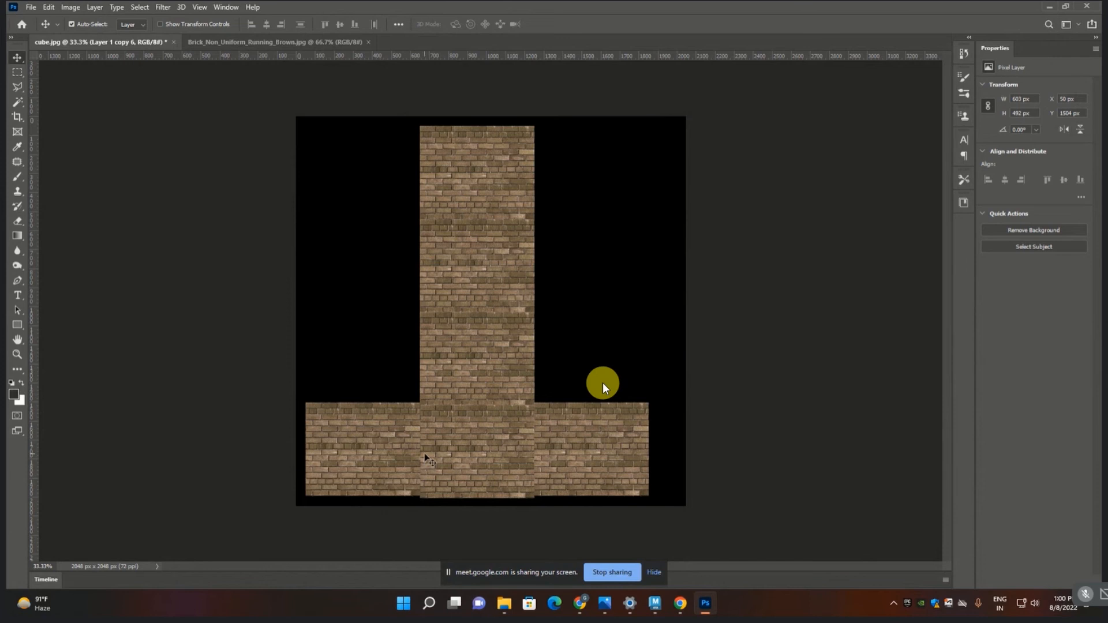
- Merge all the brick layers above the Background, from Layer 1 copy to Layer 1 copy 6, into a single layer
{"action": "key", "text": "F7"}
{"action": "left_click", "coordinate": [460, 154]}
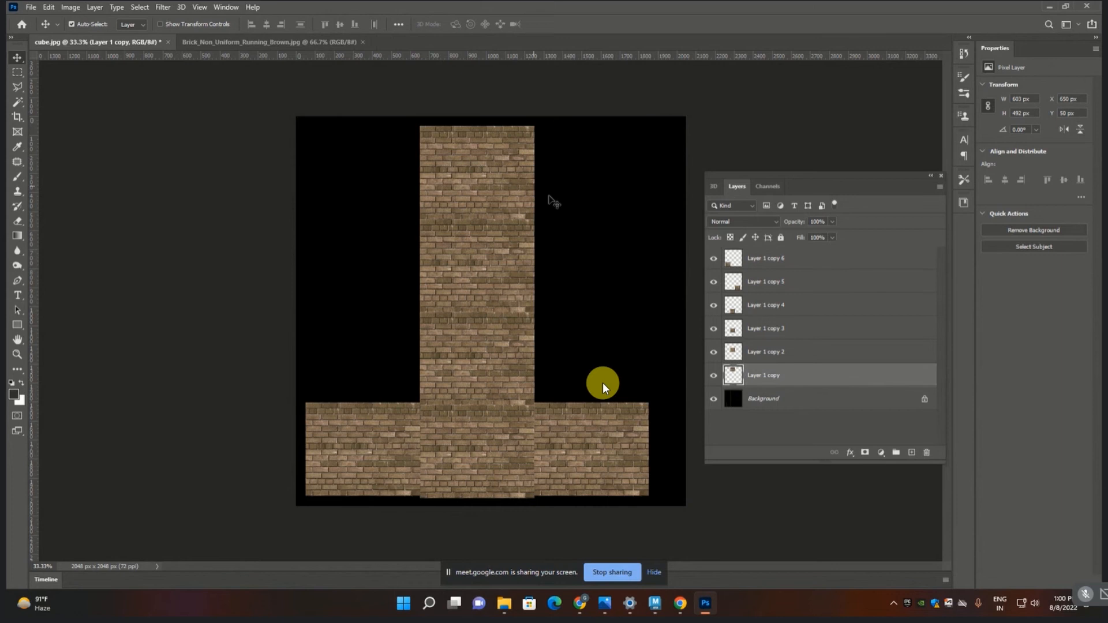
{"action": "left_click", "coordinate": [788, 259]}
{"action": "left_click", "coordinate": [779, 376], "text": "shift"}
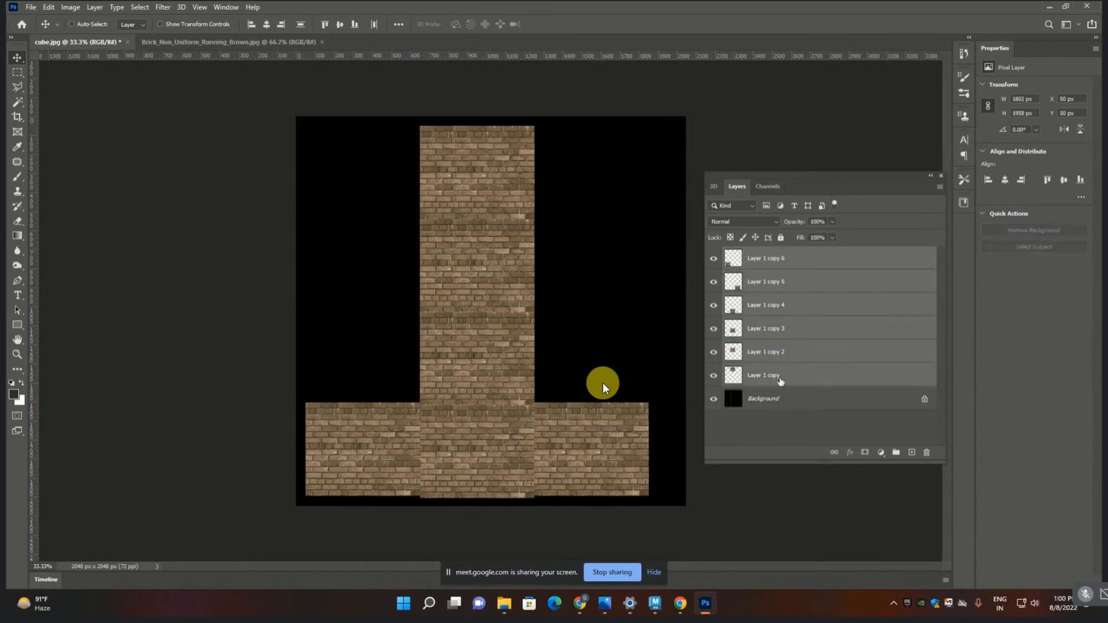
{"action": "key", "text": "ctrl+e"}
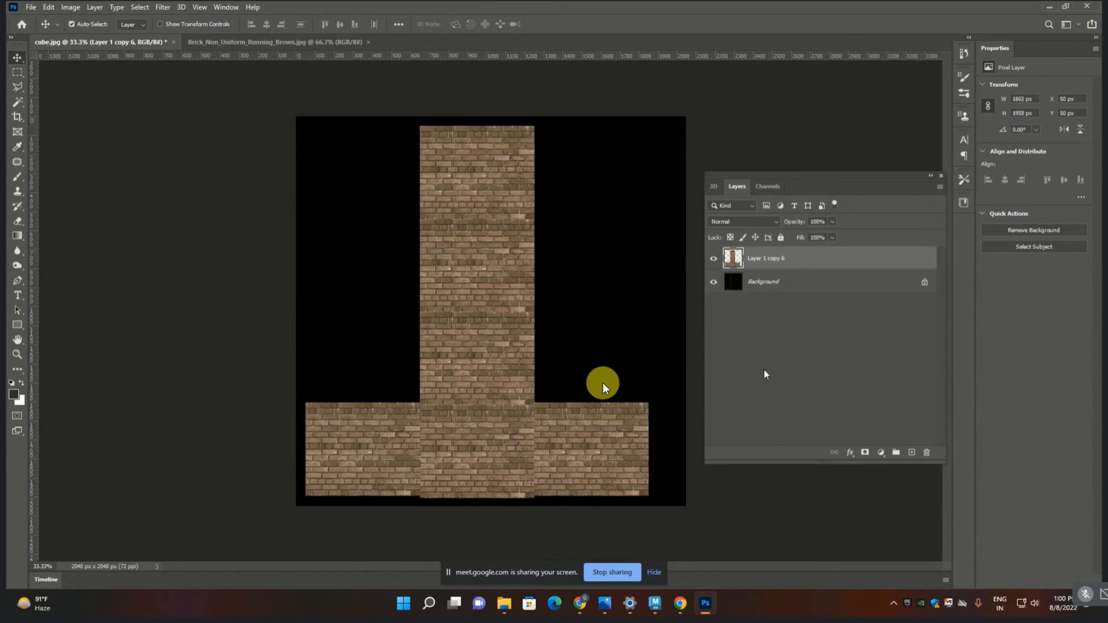
{"action": "mouse_move", "coordinate": [459, 375]}
{"action": "left_mouse_down"}
{"action": "mouse_move", "coordinate": [445, 341]}
{"action": "mouse_move", "coordinate": [443, 361]}
{"action": "left_mouse_up"}
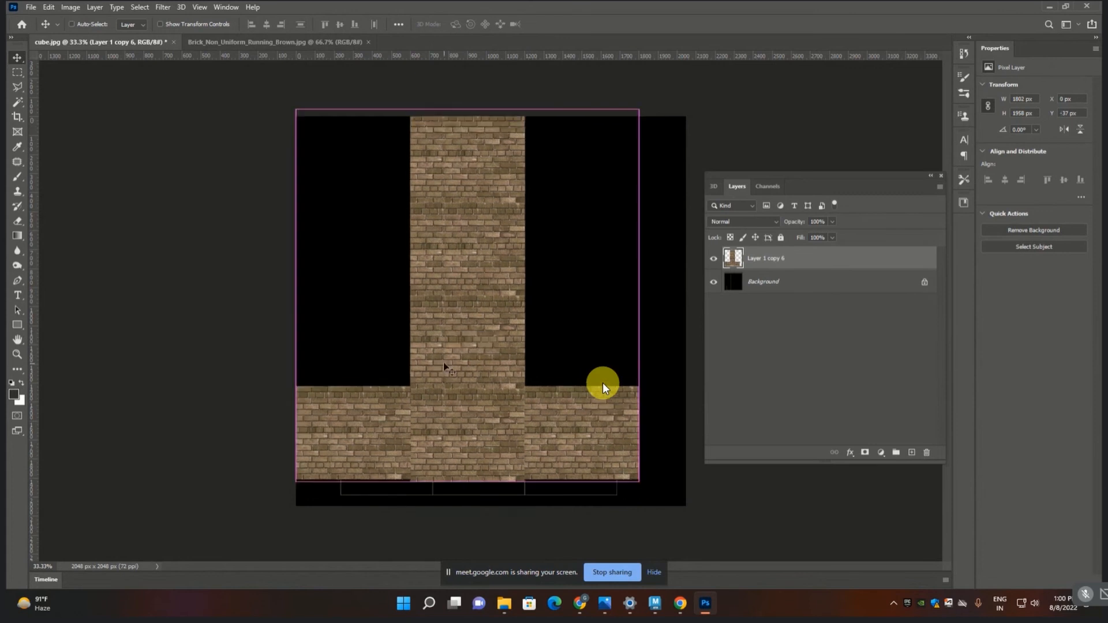
{"action": "key", "text": "ctrl+z"}
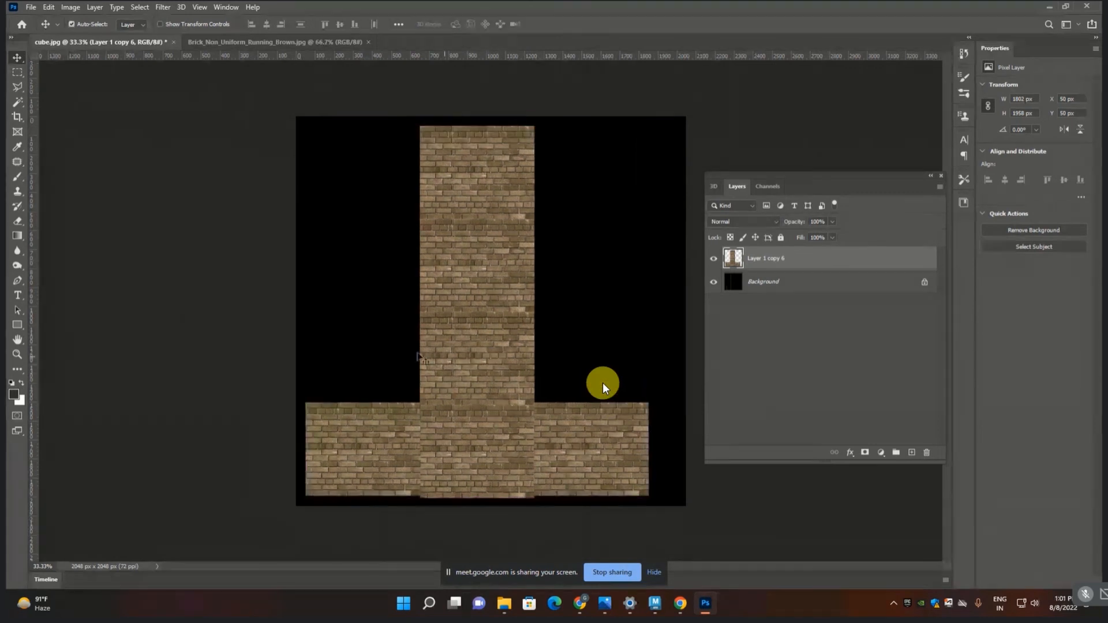
- Save the brick texture on the computer's Desktop as a Photoshop PSD file named cube
{"action": "left_click", "coordinate": [31, 8]}
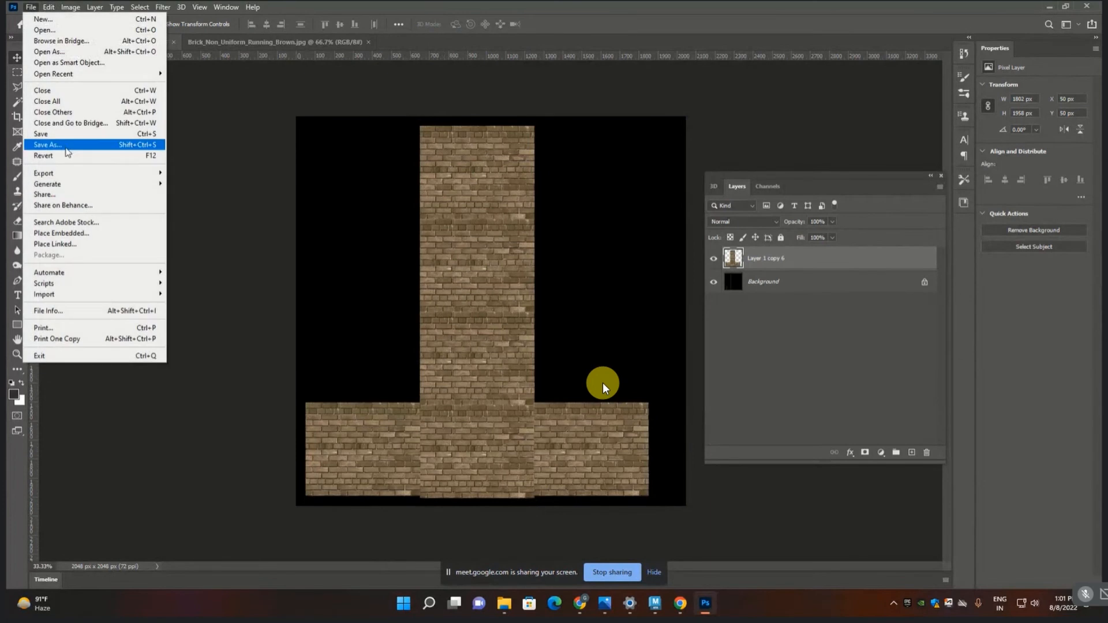
{"action": "left_click", "coordinate": [48, 144]}
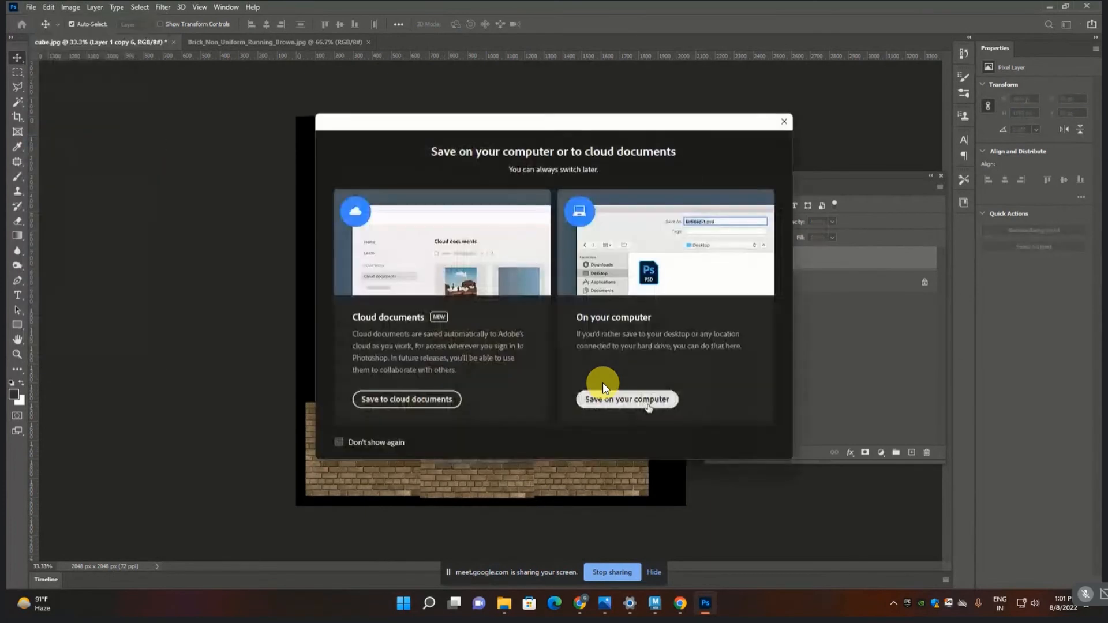
{"action": "left_click", "coordinate": [603, 385]}
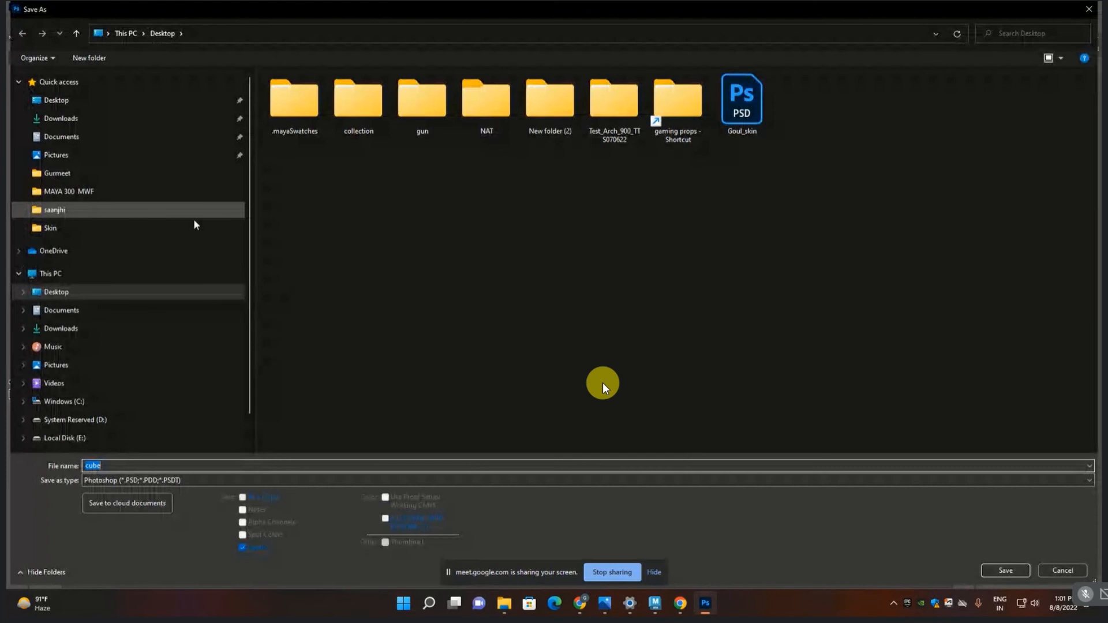
{"action": "left_click", "coordinate": [73, 101]}
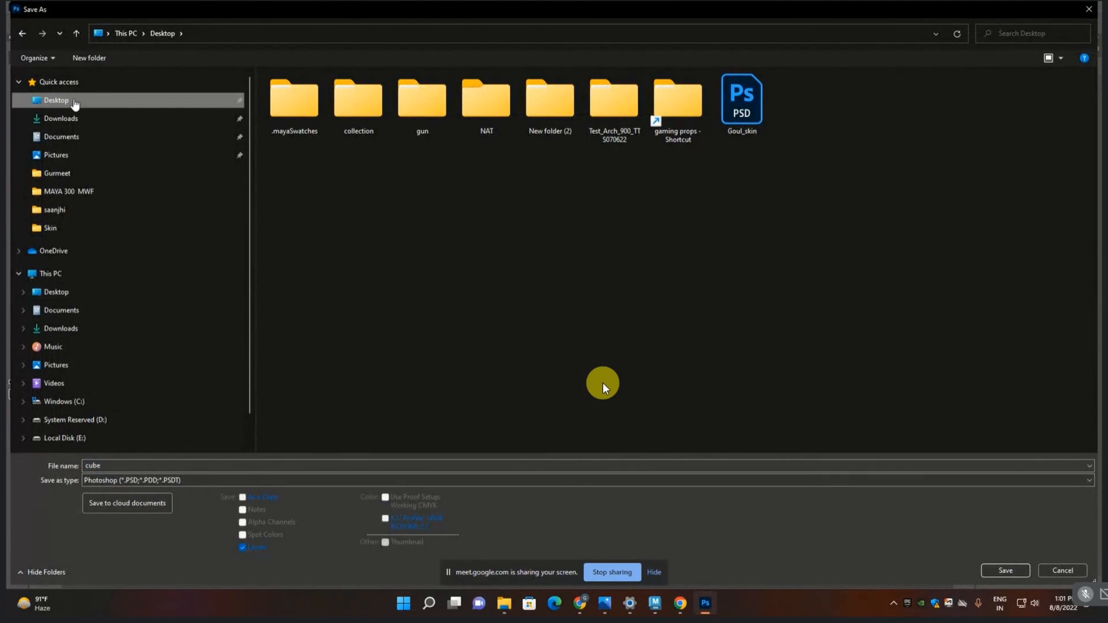
{"action": "left_click", "coordinate": [197, 469]}
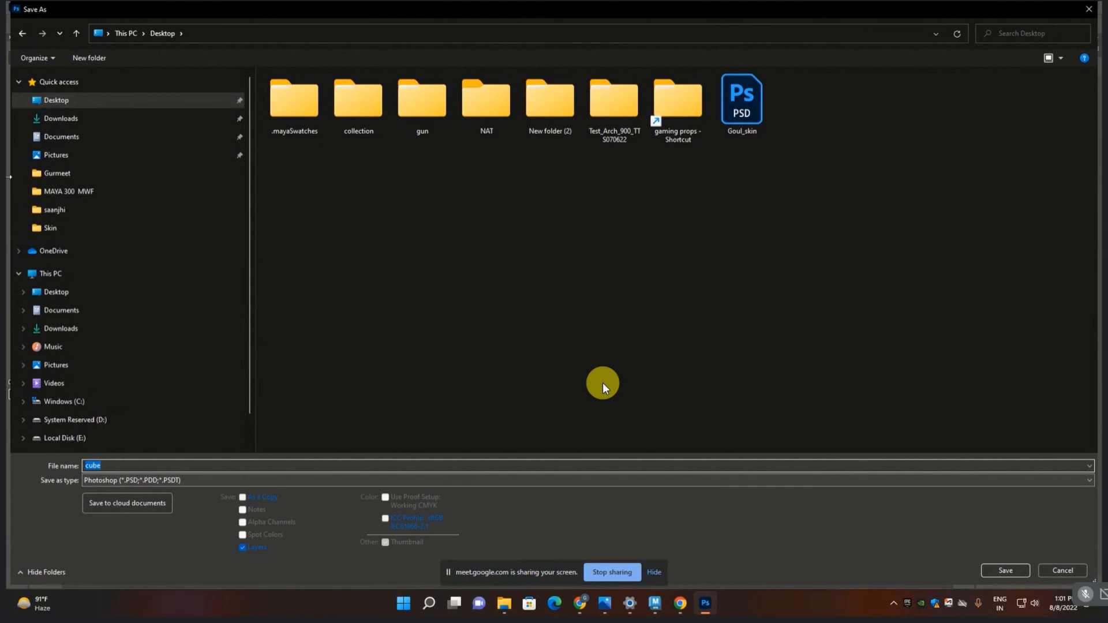
{"action": "left_click", "coordinate": [55, 101]}
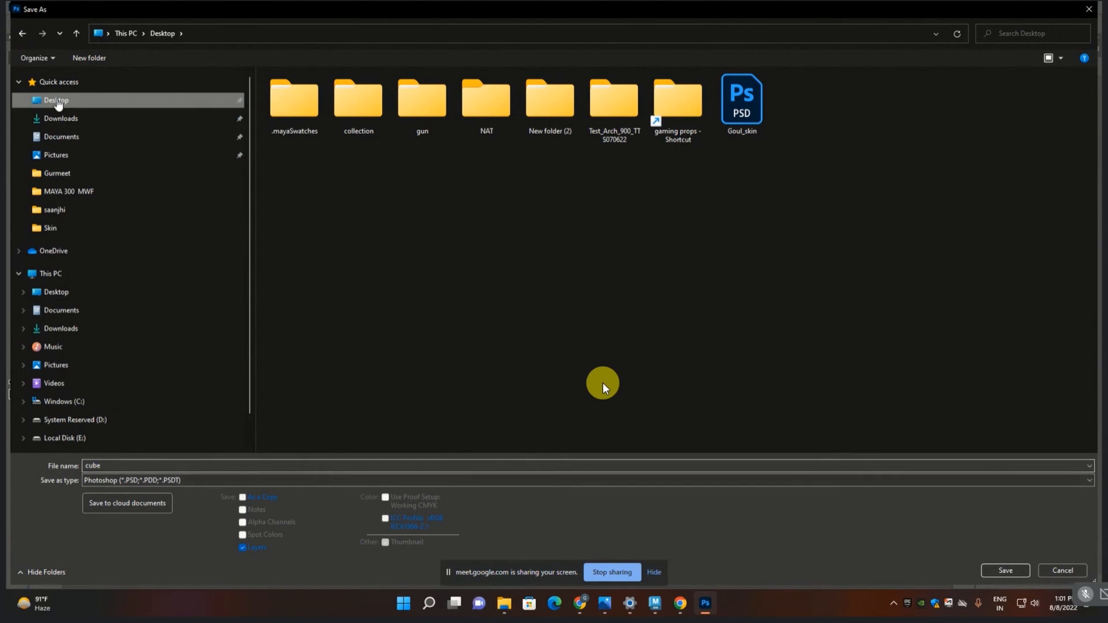
{"action": "left_click", "coordinate": [132, 466]}
{"action": "left_click", "coordinate": [1005, 570]}
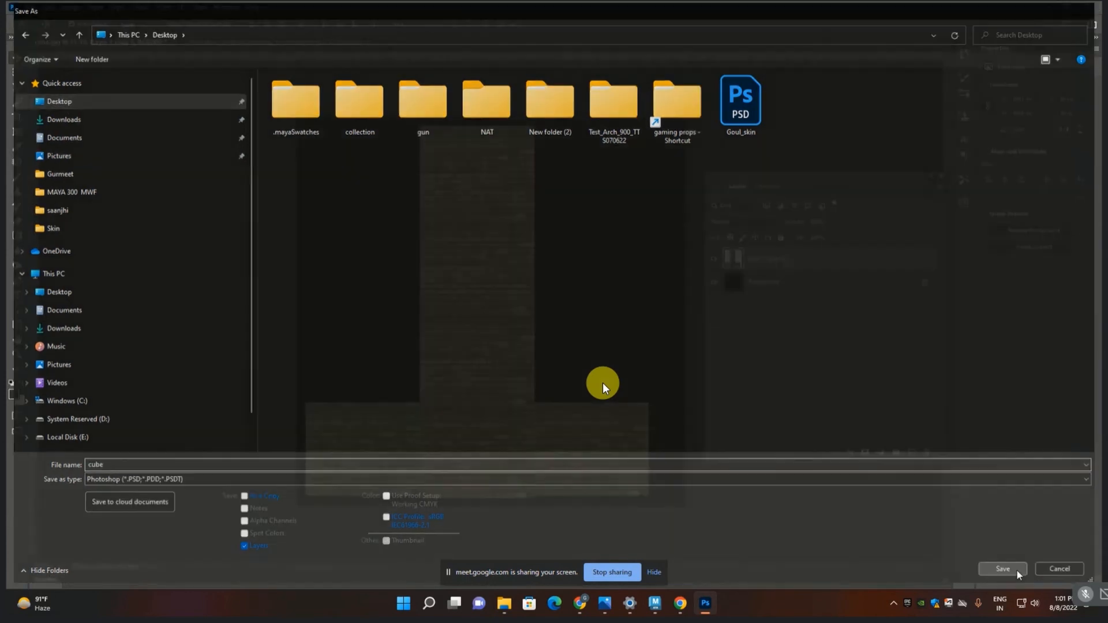
{"action": "key", "text": "Return"}
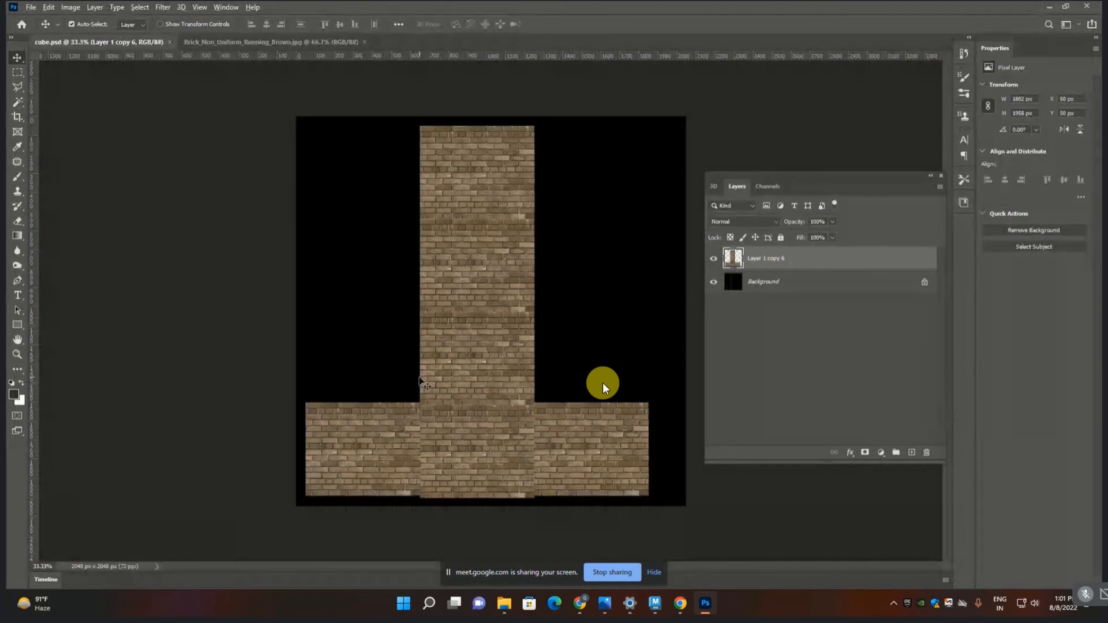
- Switch to Maya and close the UV Snapshot Options and UV Editor windows to return to the cube
{"action": "key", "text": "alt+Tab"}
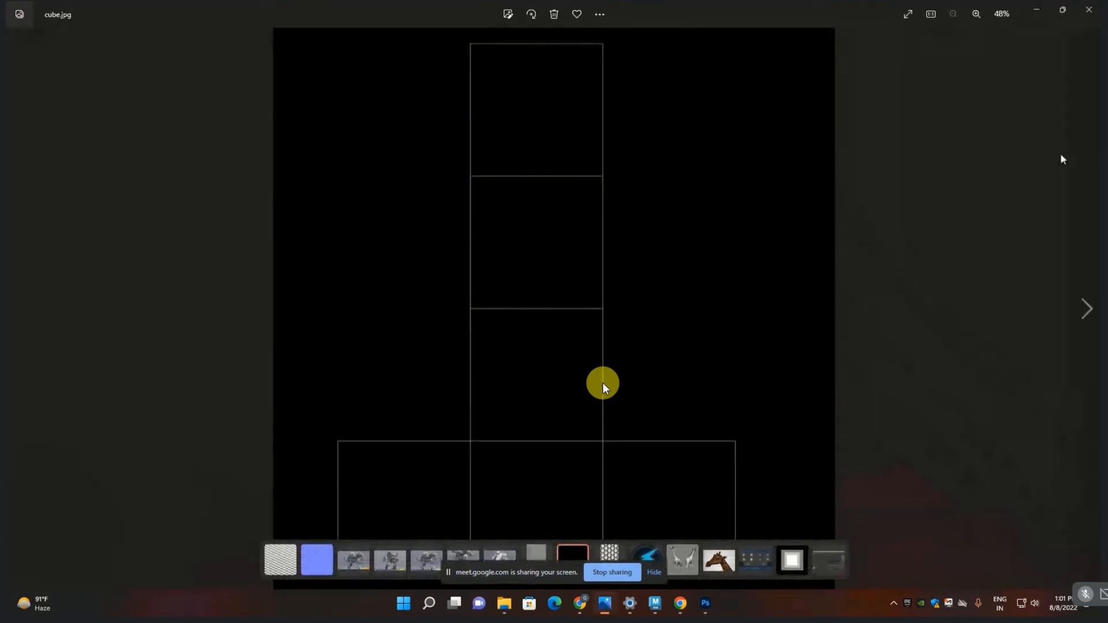
{"action": "left_click", "coordinate": [1036, 10]}
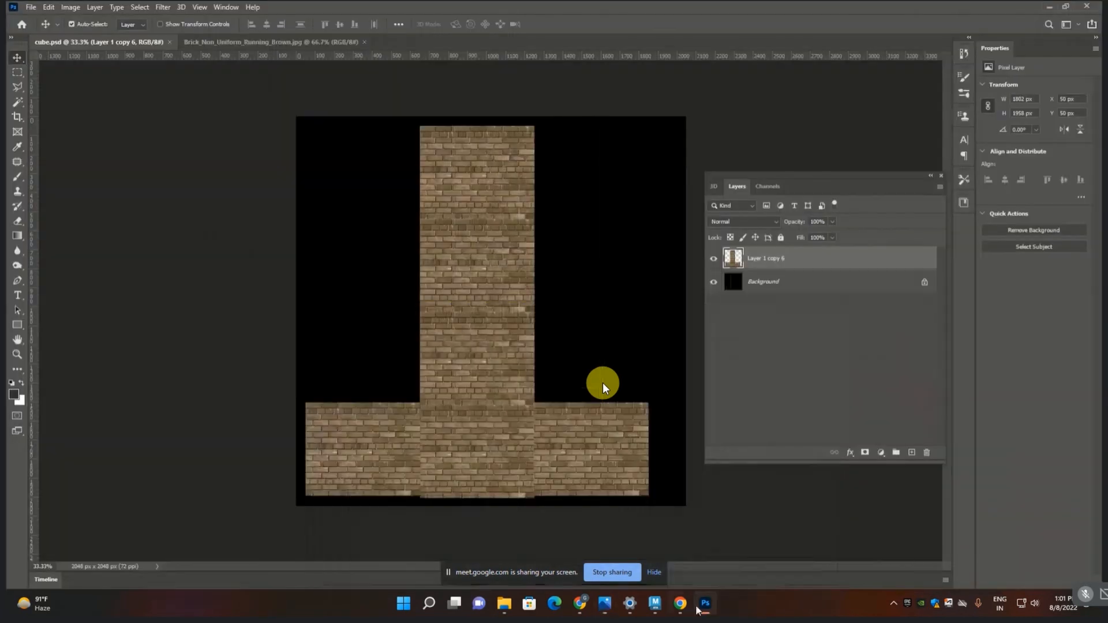
{"action": "left_click", "coordinate": [655, 603]}
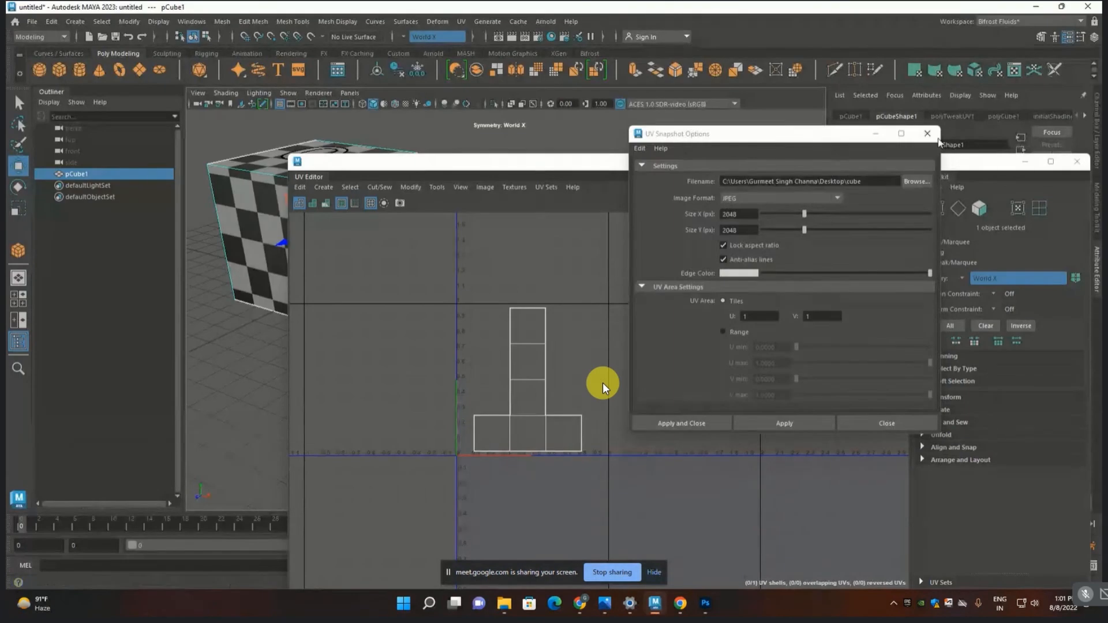
{"action": "left_click", "coordinate": [930, 134]}
{"action": "left_click", "coordinate": [1076, 162]}
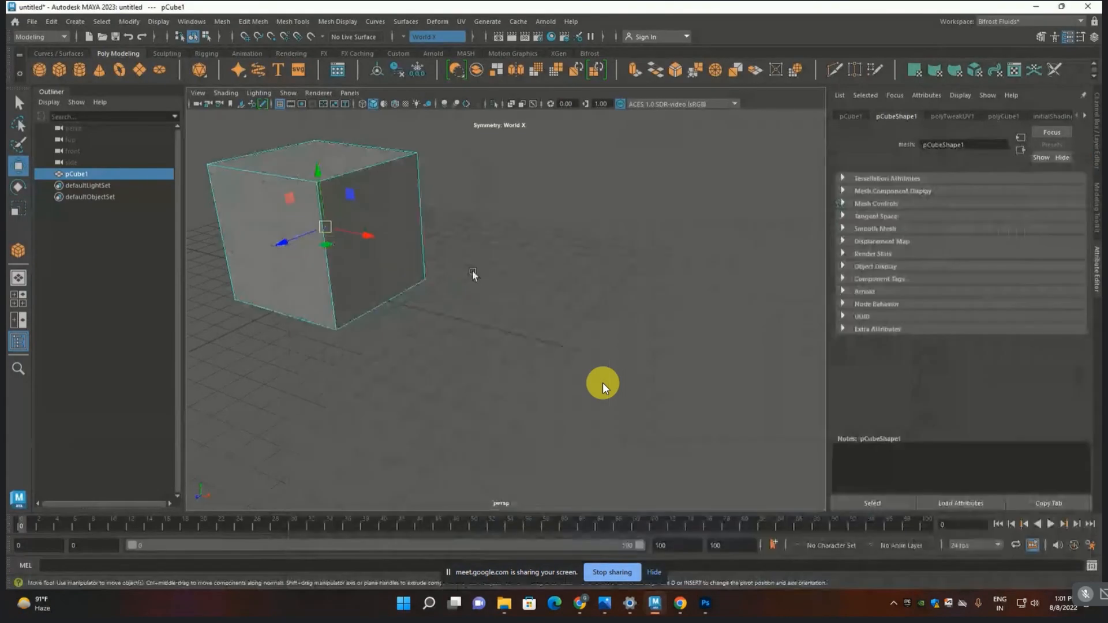
{"action": "key", "text": "f"}
{"action": "scroll", "coordinate": [615, 291], "scroll_direction": "up", "scroll_amount": 3}
{"action": "left_click", "coordinate": [563, 306]}
{"action": "left_click", "coordinate": [501, 279]}
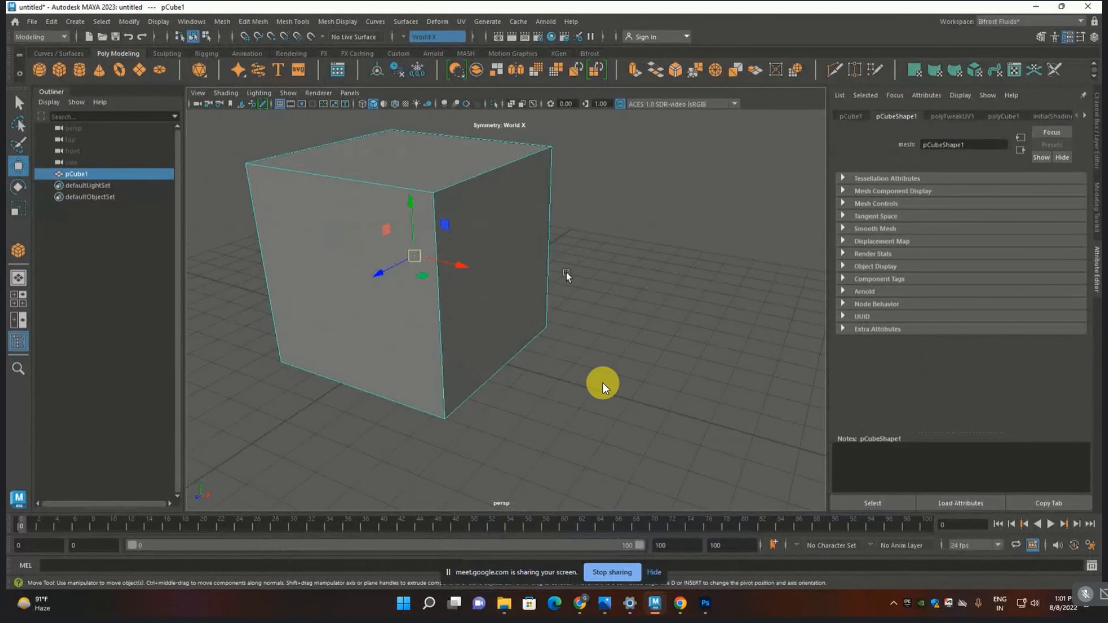
{"action": "middle_click_drag", "start_coordinate": [582, 274], "coordinate": [576, 276], "text": "alt"}
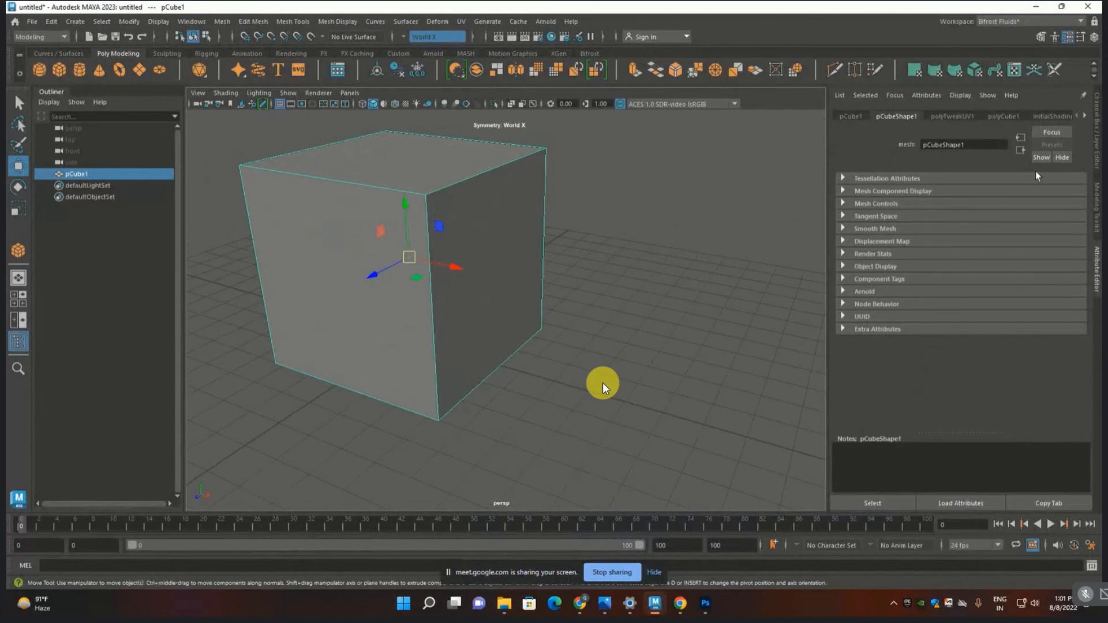
- Open the cube's lambert1 material and connect a File texture node to its Color attribute
{"action": "left_click", "coordinate": [1085, 116]}
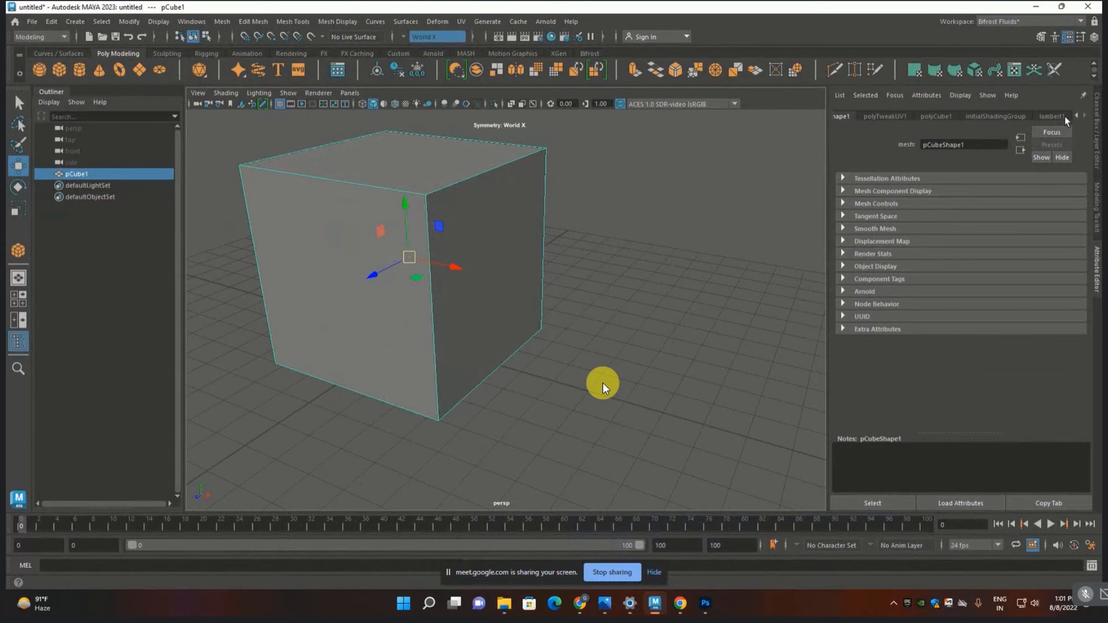
{"action": "left_click", "coordinate": [1062, 117]}
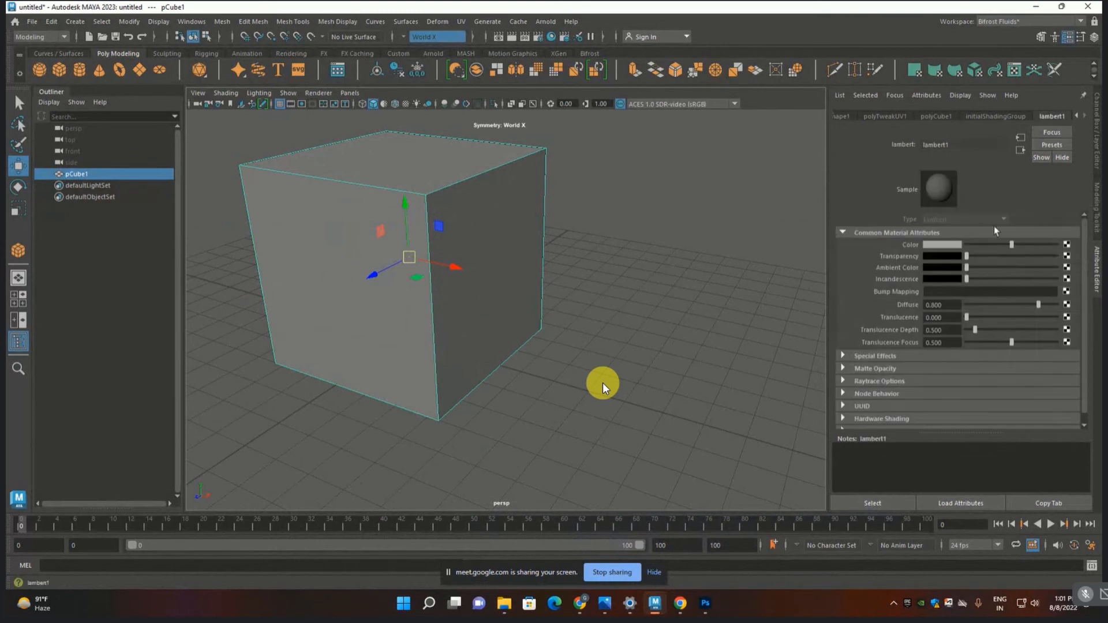
{"action": "left_click", "coordinate": [1065, 245]}
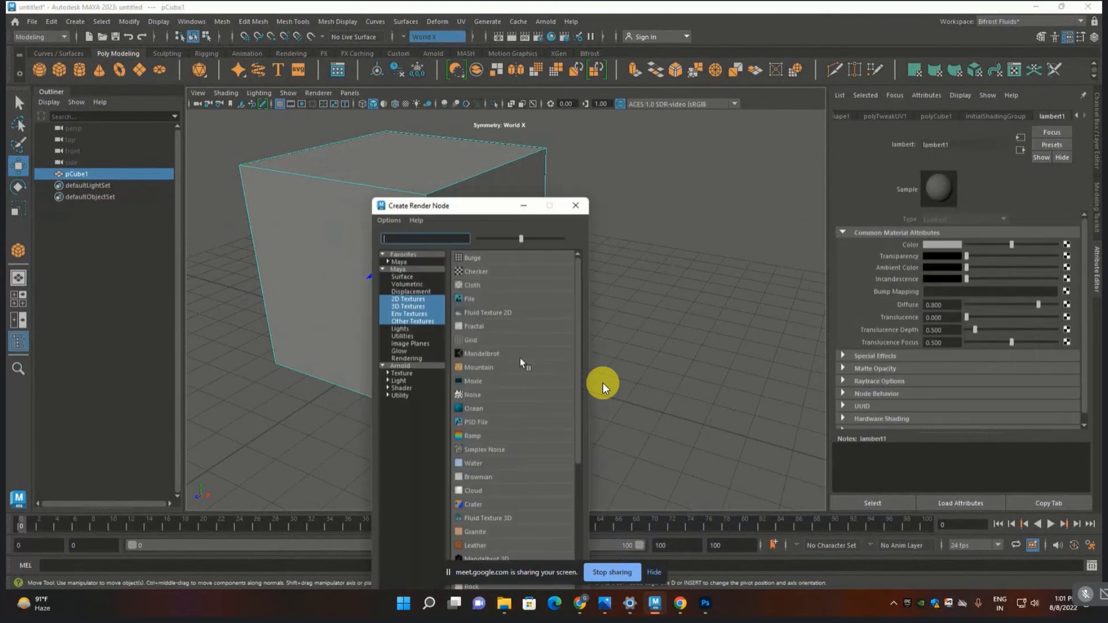
{"action": "left_click", "coordinate": [469, 299]}
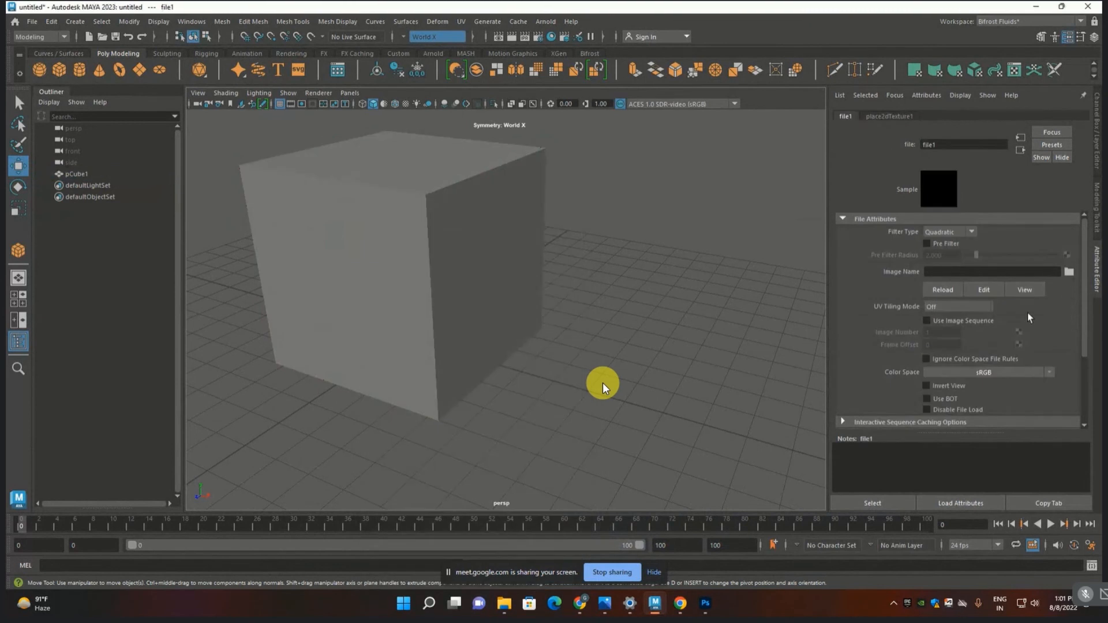
- Load cube.psd from the Desktop as the image of the file1 texture node
{"action": "left_click", "coordinate": [1068, 272]}
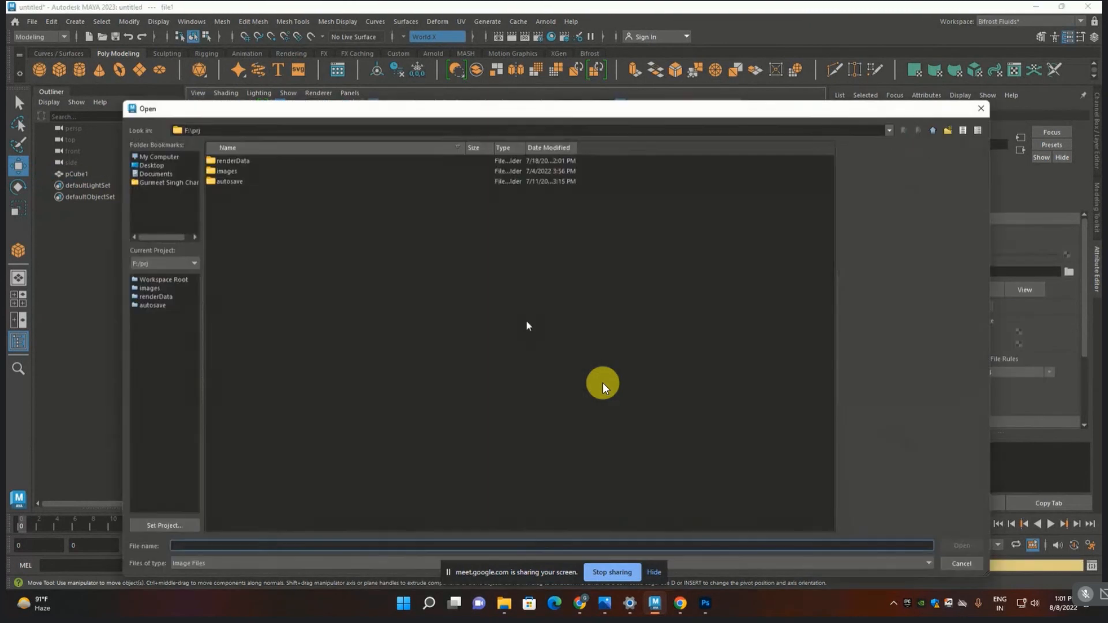
{"action": "left_click", "coordinate": [151, 165]}
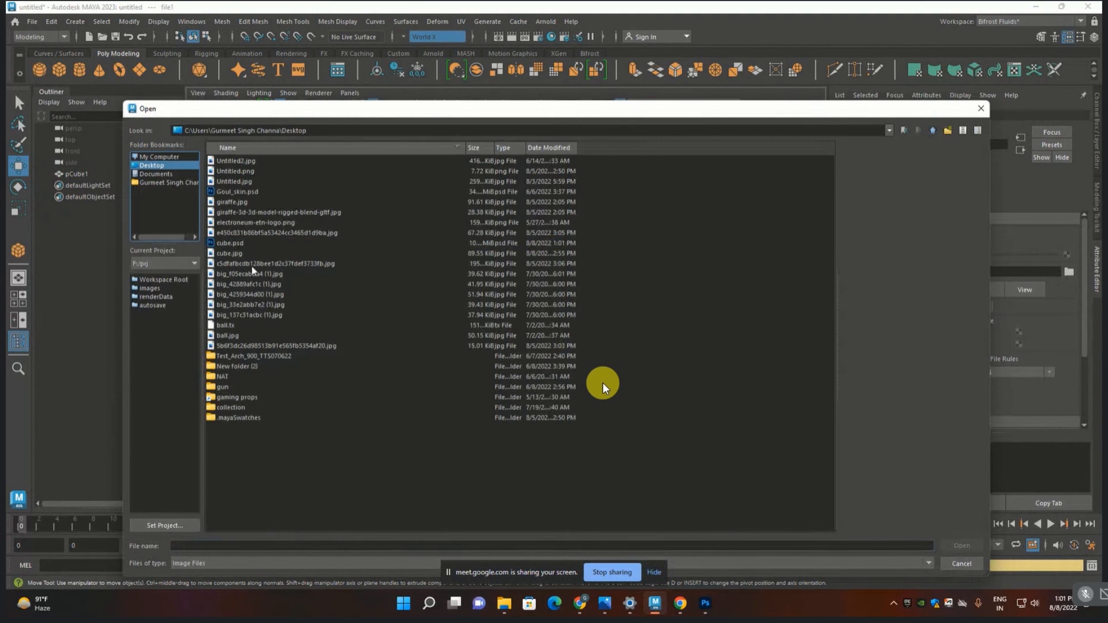
{"action": "double_click", "coordinate": [234, 243]}
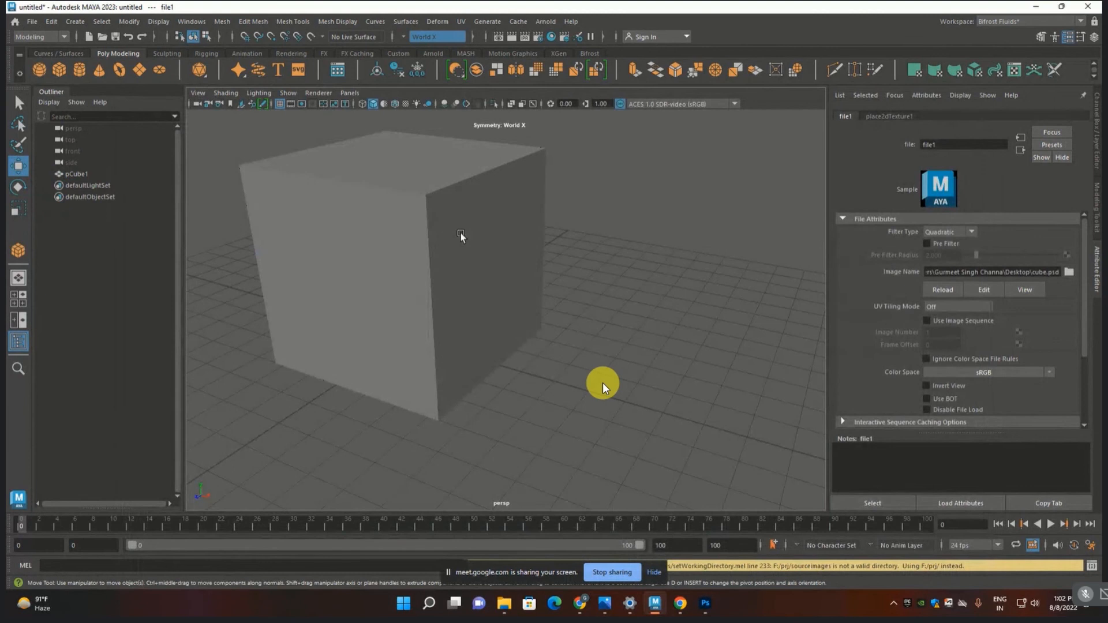
- Turn on textured shading in the perspective view and inspect the bricks on the cube's faces with nothing selected
{"action": "key", "text": "6"}
{"action": "left_click", "coordinate": [601, 282]}
{"action": "scroll", "coordinate": [415, 198], "scroll_direction": "up", "scroll_amount": 4}
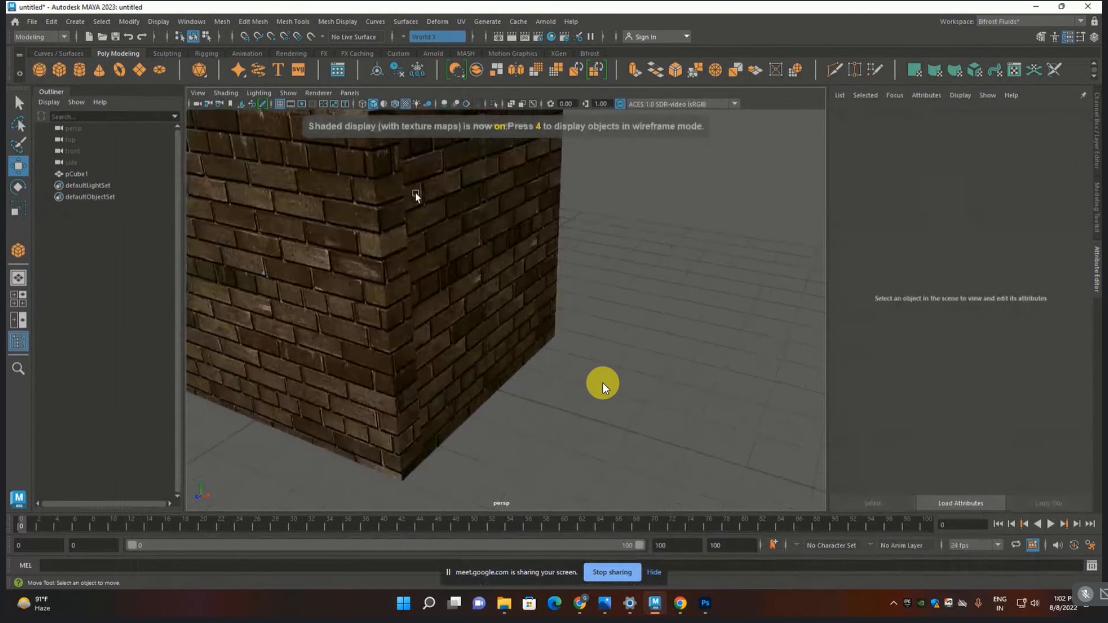
{"action": "left_click_drag", "start_coordinate": [429, 247], "coordinate": [223, 240], "text": "alt"}
{"action": "scroll", "coordinate": [638, 254], "scroll_direction": "down", "scroll_amount": 5}
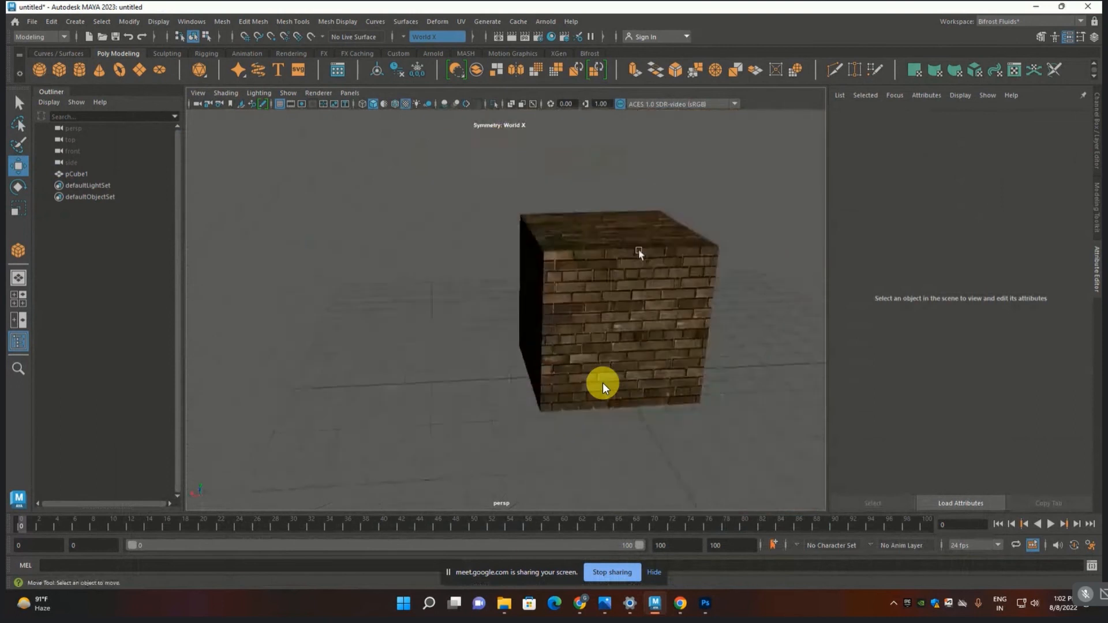
{"action": "left_click_drag", "start_coordinate": [638, 254], "coordinate": [532, 319], "text": "alt"}
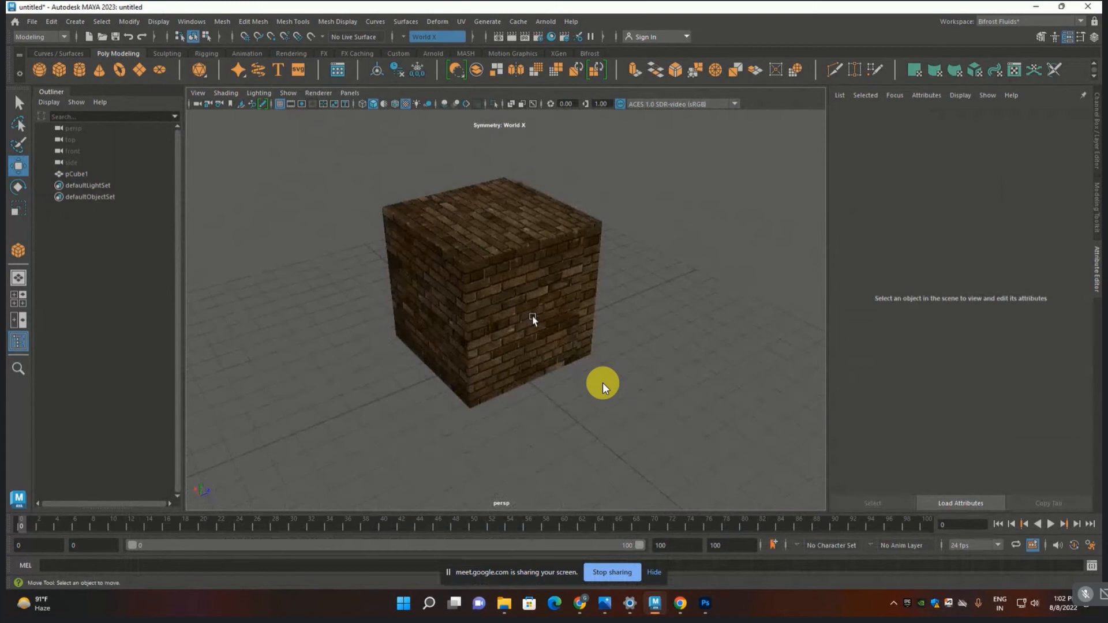
- Switch to Photoshop, shift the merged brick layer 951 px to the left, and return to Maya
{"action": "key", "text": "alt+Tab"}
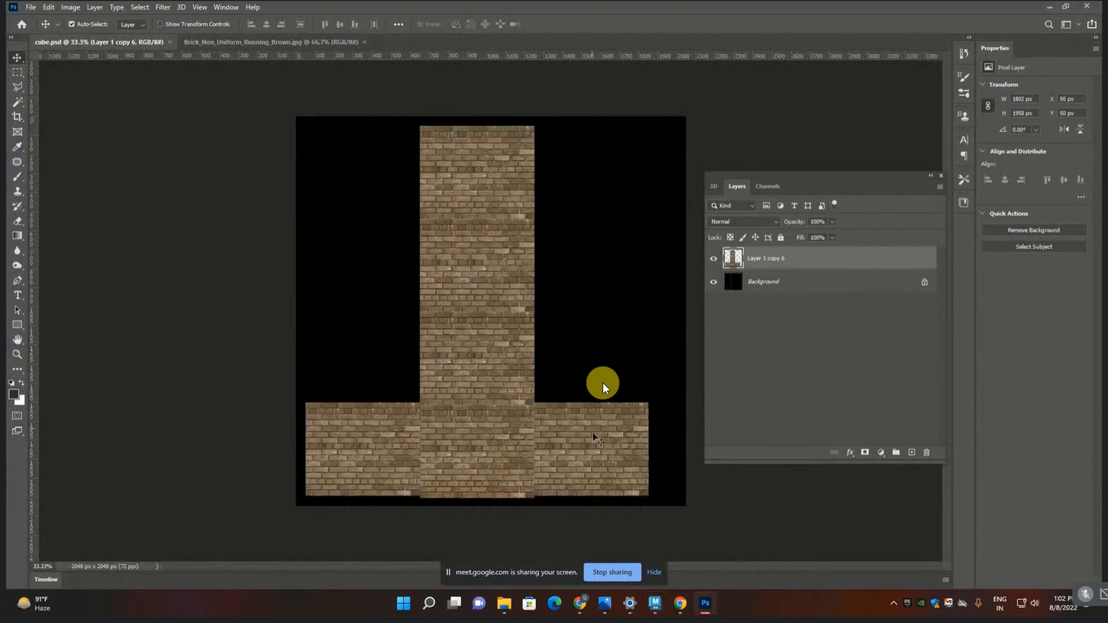
{"action": "left_click_drag", "start_coordinate": [580, 448], "coordinate": [397, 445]}
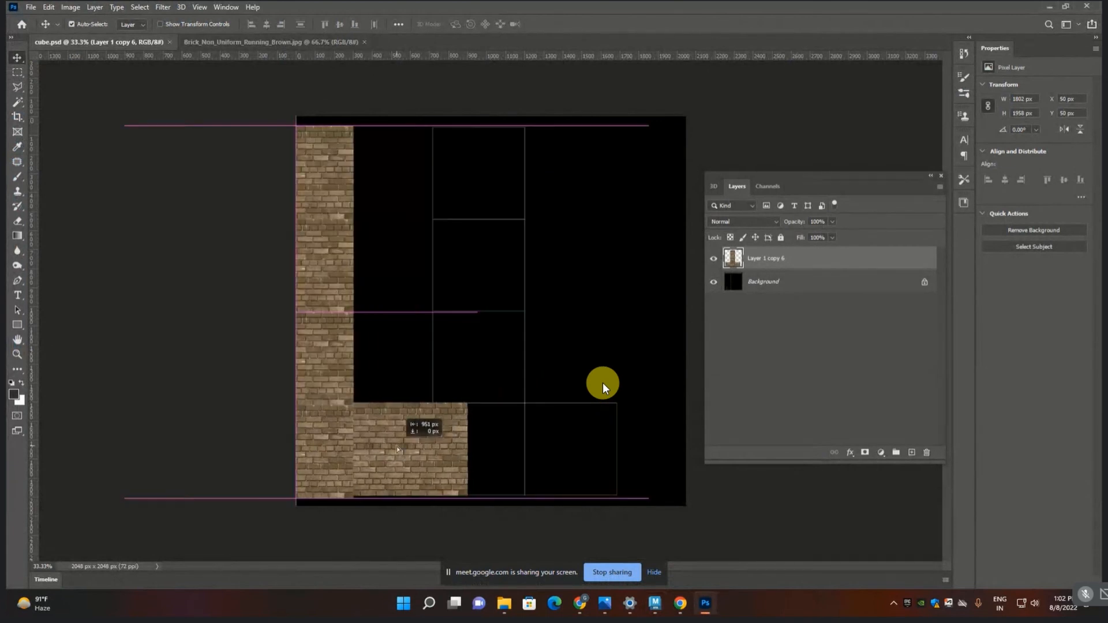
{"action": "key", "text": "alt+Tab"}
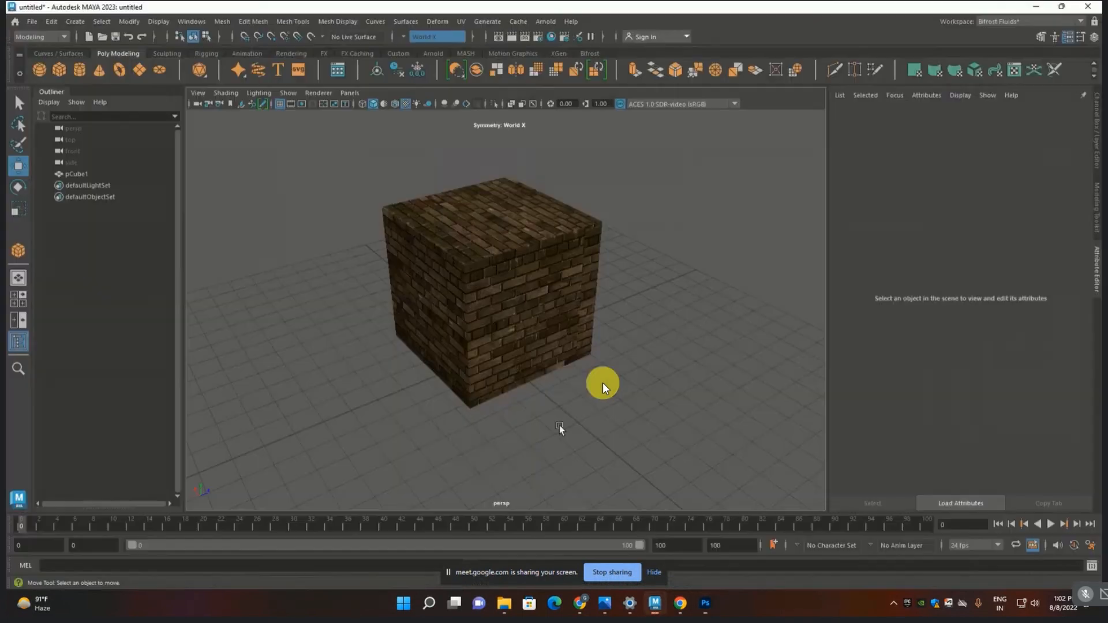
- Select the cube and open the UV Editor, placing its window beside the cube
{"action": "left_click", "coordinate": [517, 345]}
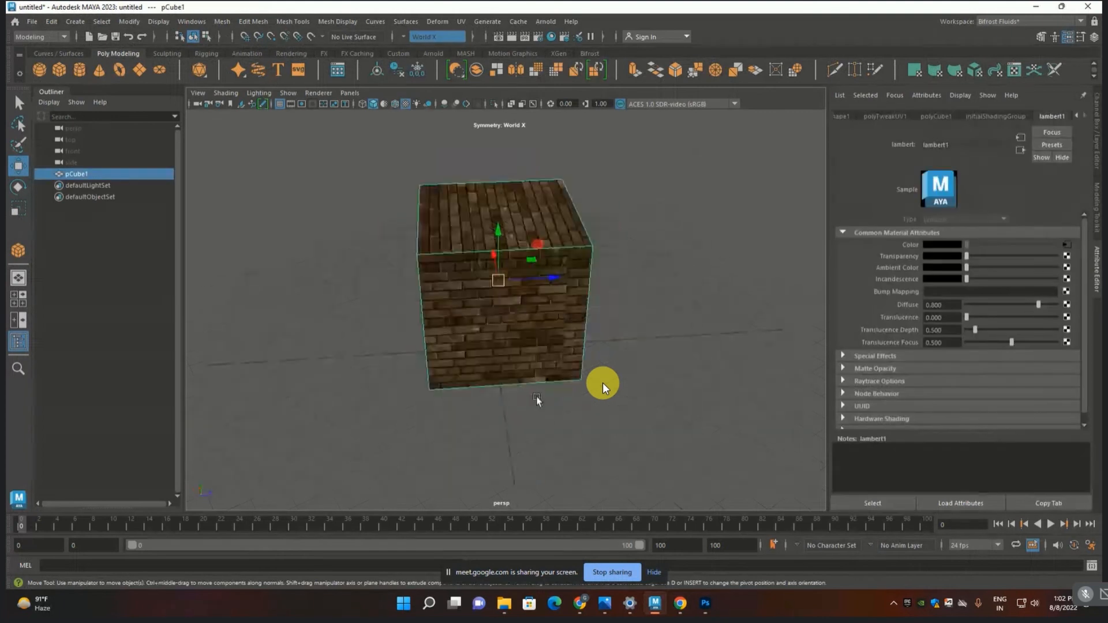
{"action": "left_click", "coordinate": [461, 22]}
{"action": "left_click", "coordinate": [480, 45]}
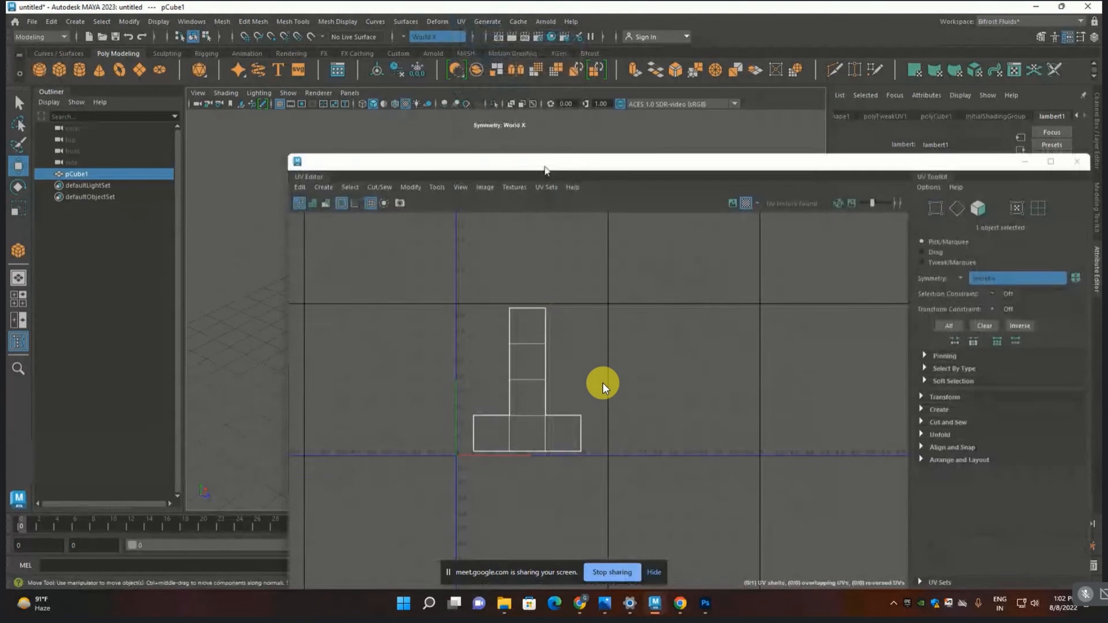
{"action": "scroll", "coordinate": [593, 267], "scroll_direction": "up", "scroll_amount": 2}
{"action": "left_click_drag", "start_coordinate": [593, 266], "coordinate": [534, 268], "text": "alt"}
{"action": "left_click_drag", "start_coordinate": [544, 329], "coordinate": [657, 337], "text": "alt"}
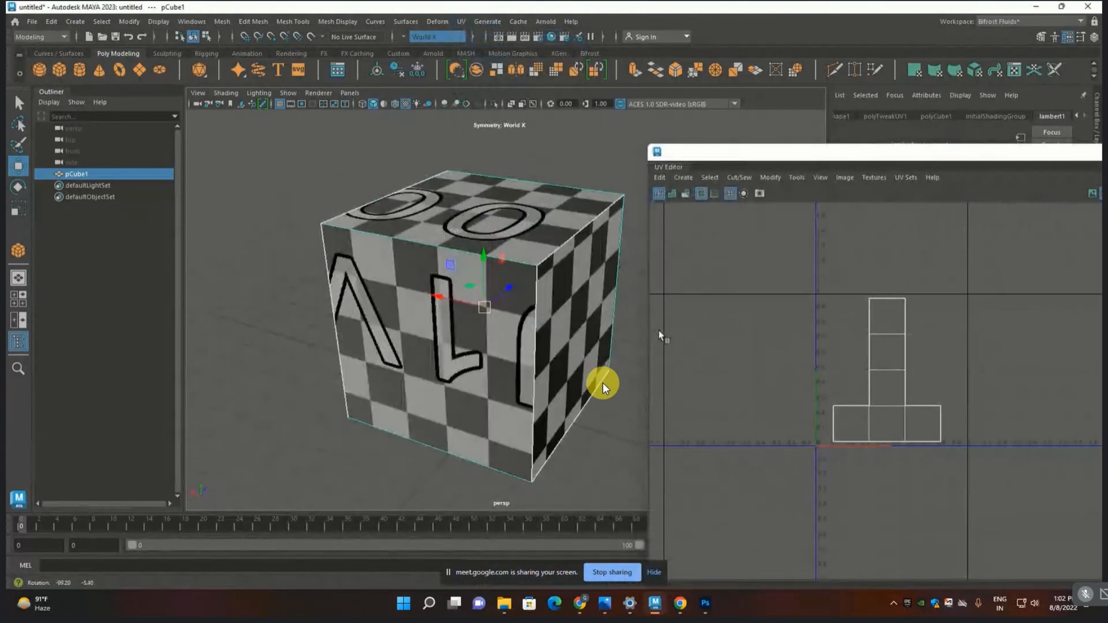
- Switch the UV Editor to face selection and select the two outer faces of the lowest UV row
{"action": "right_click", "coordinate": [760, 318]}
{"action": "right_click_drag", "start_coordinate": [761, 318], "coordinate": [759, 349]}
{"action": "left_click", "coordinate": [883, 409]}
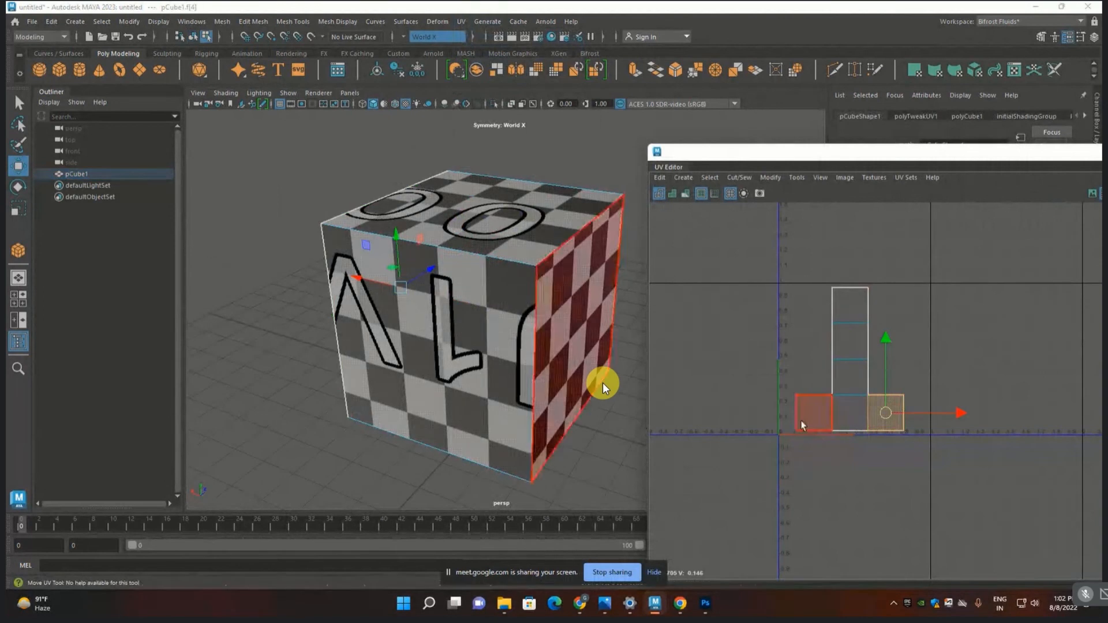
{"action": "left_click", "coordinate": [577, 404], "text": "shift"}
{"action": "left_click_drag", "start_coordinate": [599, 434], "coordinate": [535, 414], "text": "alt"}
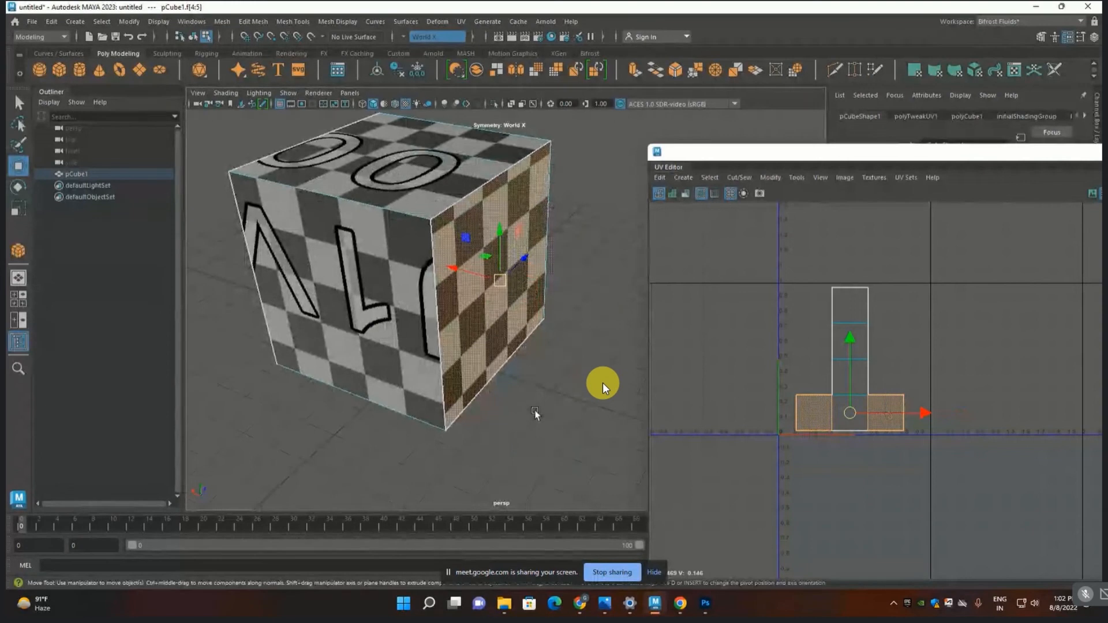
- Choose cube.psd as the texture for the UV Editor and clear the face selection
{"action": "key", "text": "6"}
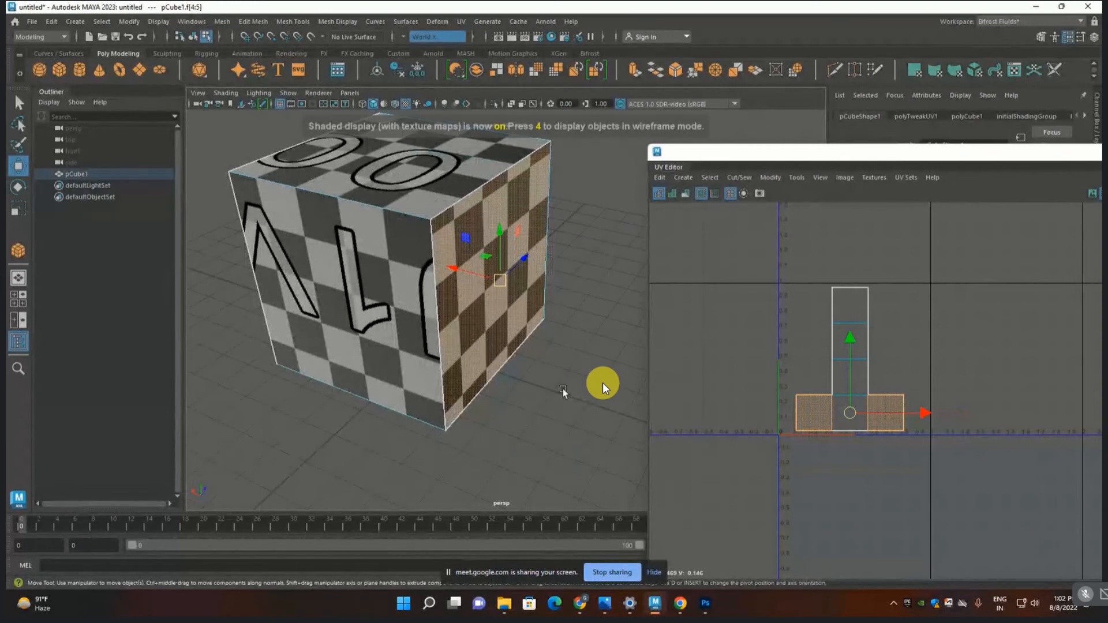
{"action": "left_click_drag", "start_coordinate": [560, 387], "coordinate": [551, 407], "text": "alt"}
{"action": "left_click_drag", "start_coordinate": [923, 152], "coordinate": [539, 175]}
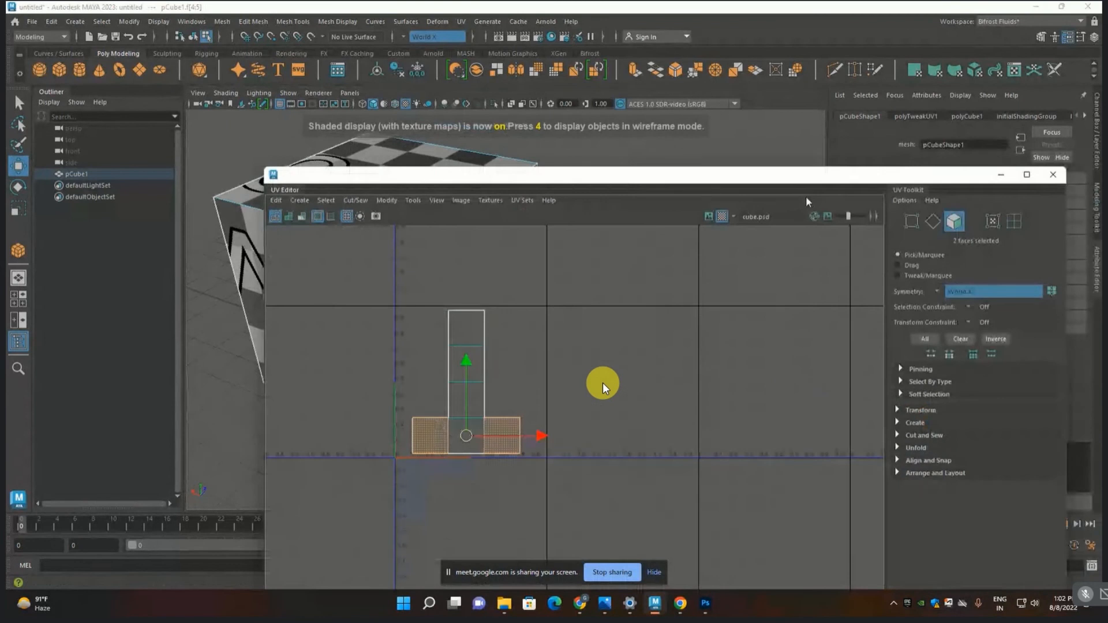
{"action": "left_click", "coordinate": [735, 218]}
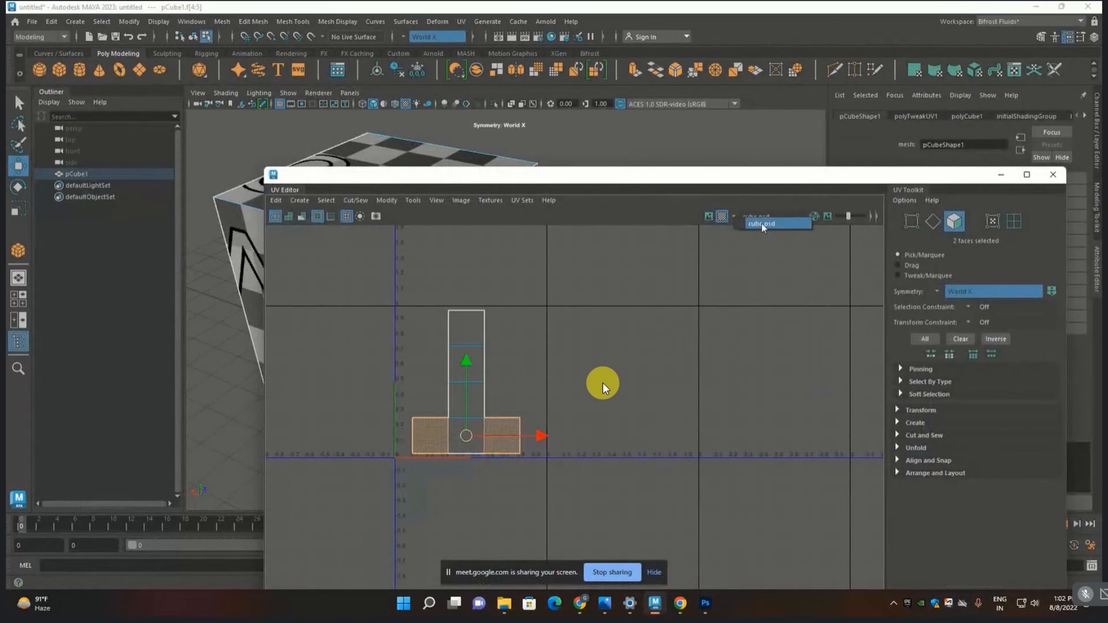
{"action": "left_click", "coordinate": [762, 225]}
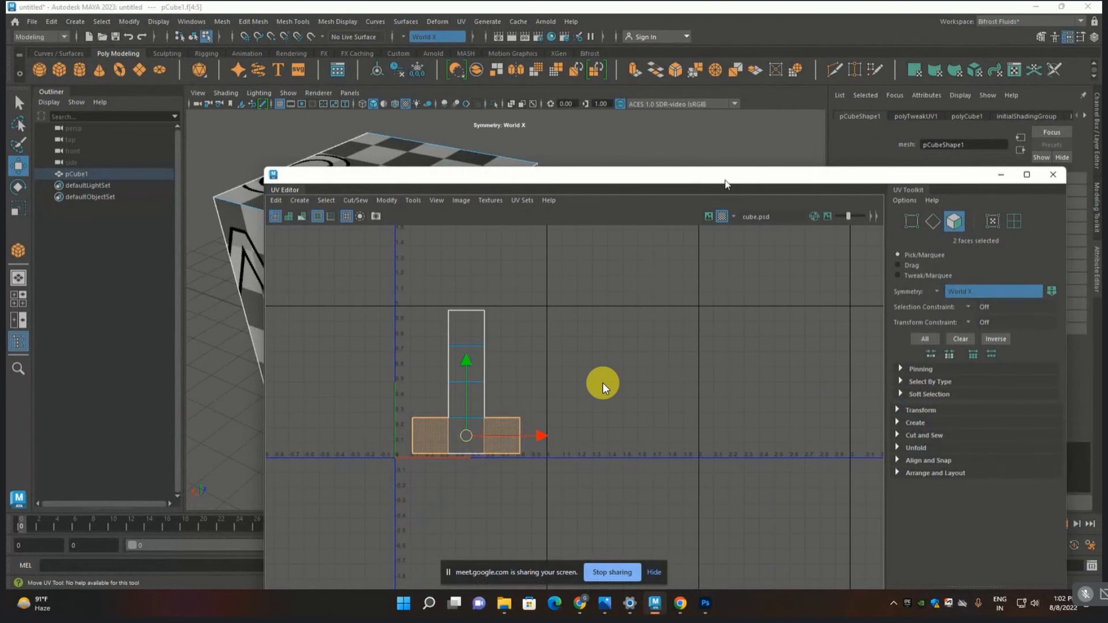
{"action": "left_click", "coordinate": [627, 379]}
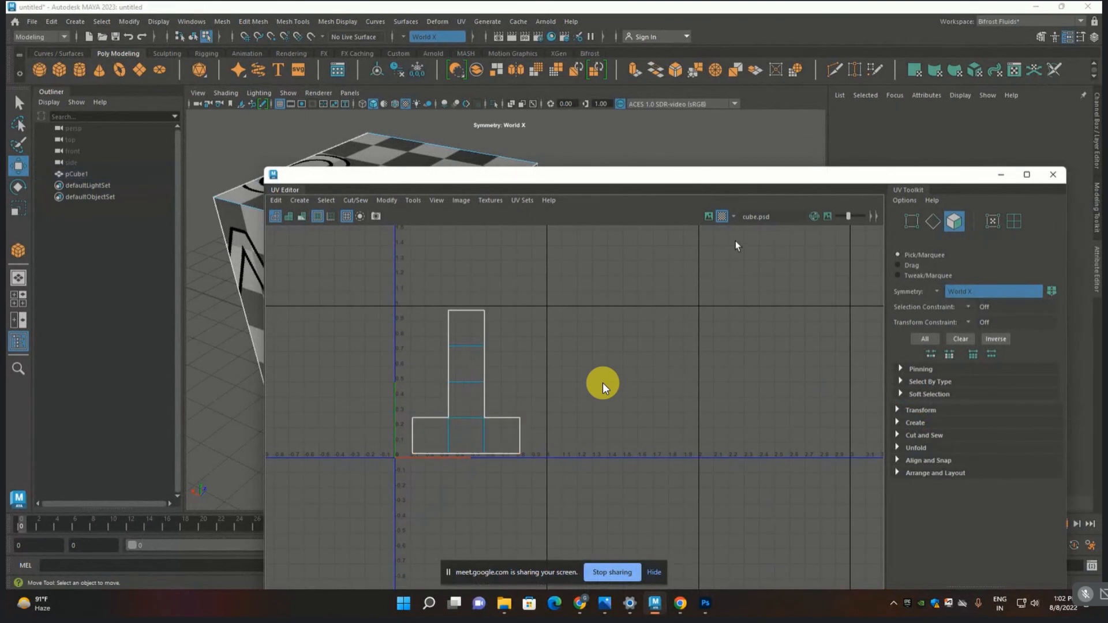
- Show the texture image in the UV Editor, turn on image dimming, and hide the image again
{"action": "left_click", "coordinate": [709, 216]}
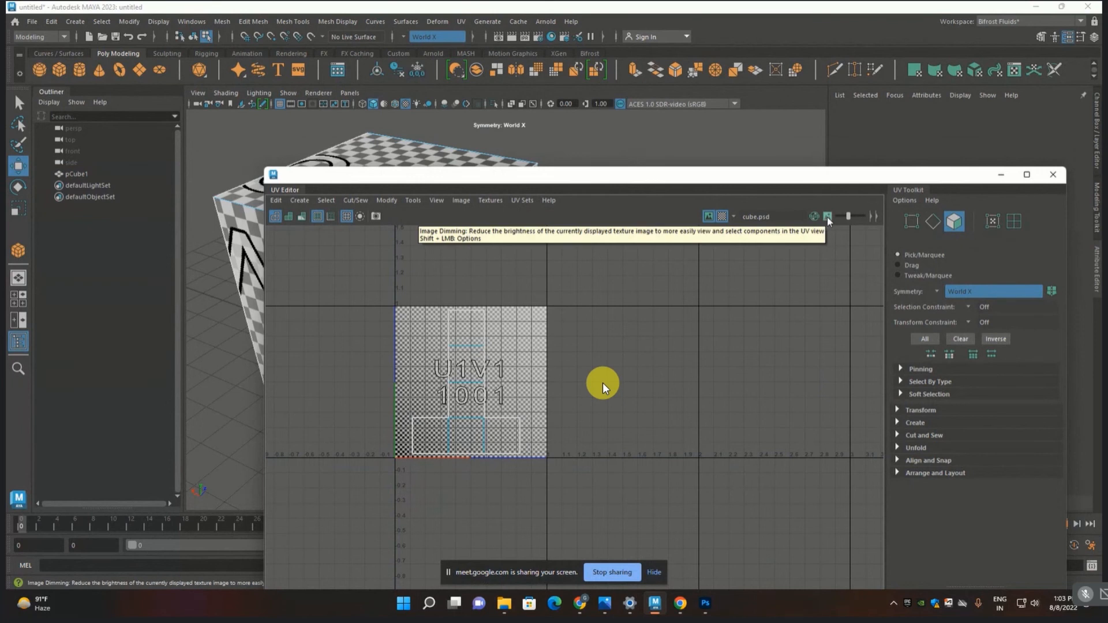
{"action": "left_click", "coordinate": [827, 217]}
{"action": "mouse_move", "coordinate": [848, 217]}
{"action": "left_mouse_down"}
{"action": "mouse_move", "coordinate": [861, 217]}
{"action": "mouse_move", "coordinate": [848, 216]}
{"action": "left_mouse_up"}
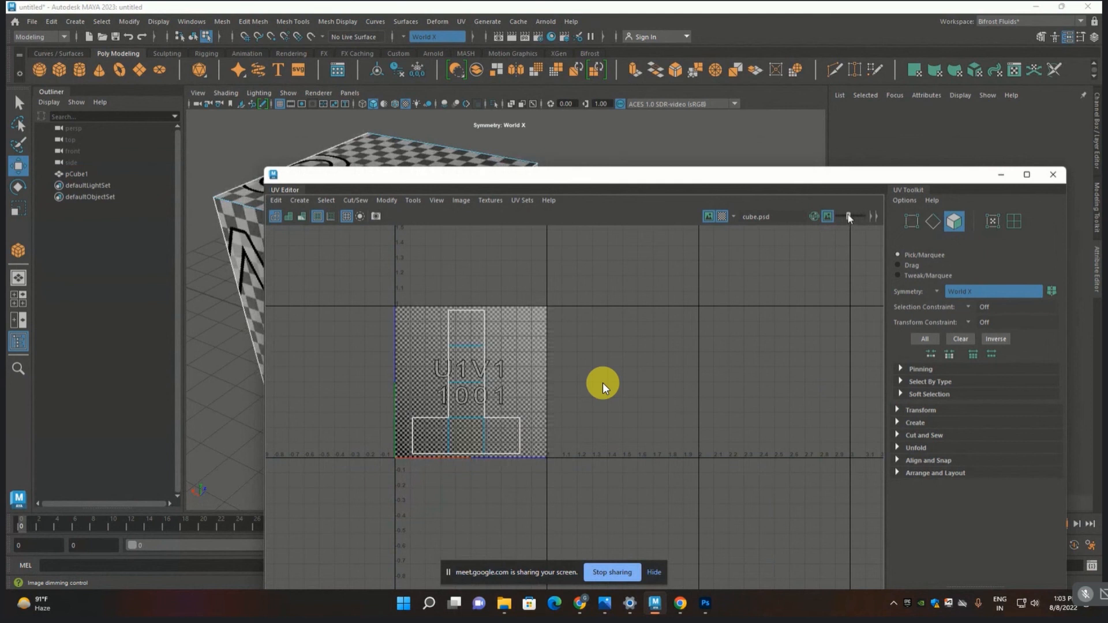
{"action": "left_click", "coordinate": [711, 216]}
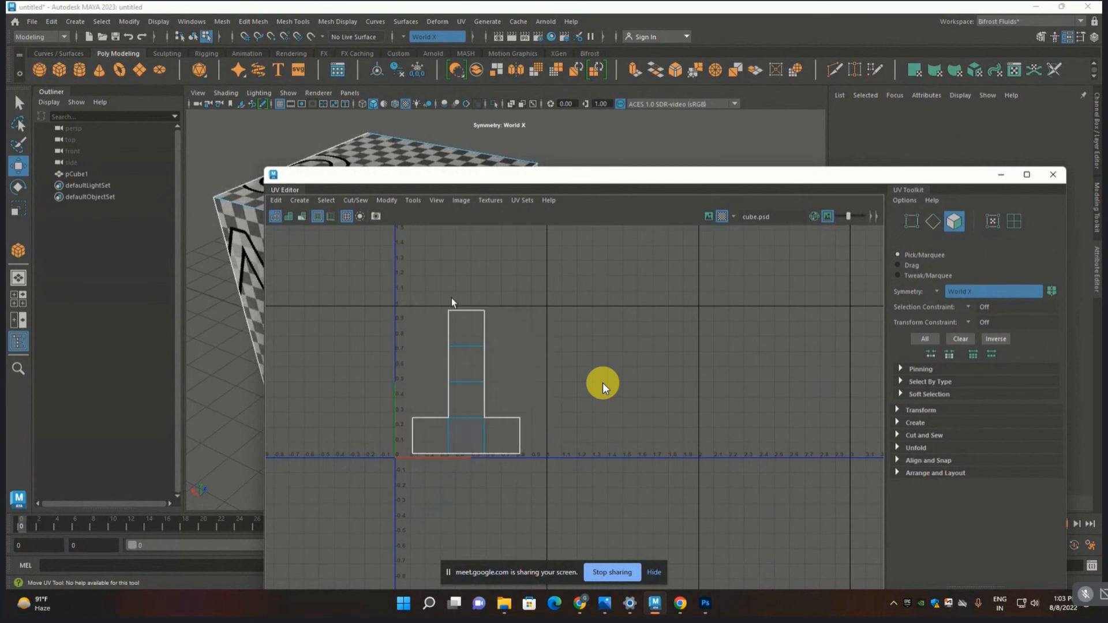
{"action": "left_click", "coordinate": [289, 217]}
{"action": "left_click", "coordinate": [275, 217]}
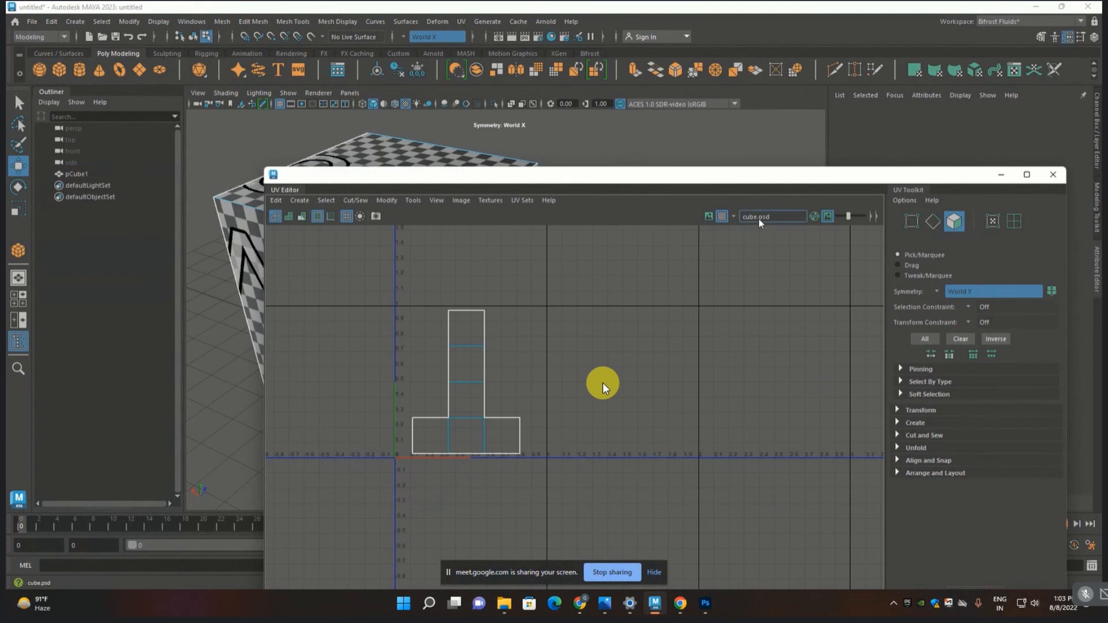
- Display the texture image behind the UV layout and move the UV Editor clear of the cube
{"action": "scroll", "coordinate": [585, 362], "scroll_direction": "up", "scroll_amount": 3}
{"action": "middle_click_drag", "start_coordinate": [549, 360], "coordinate": [710, 321], "text": "alt"}
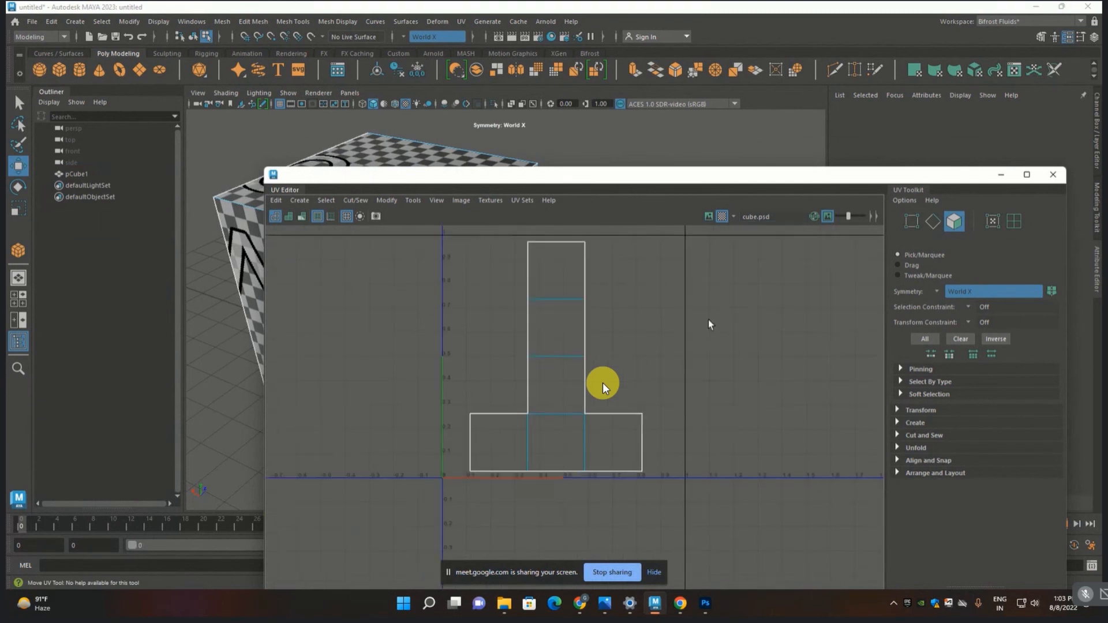
{"action": "scroll", "coordinate": [674, 317], "scroll_direction": "up", "scroll_amount": 2}
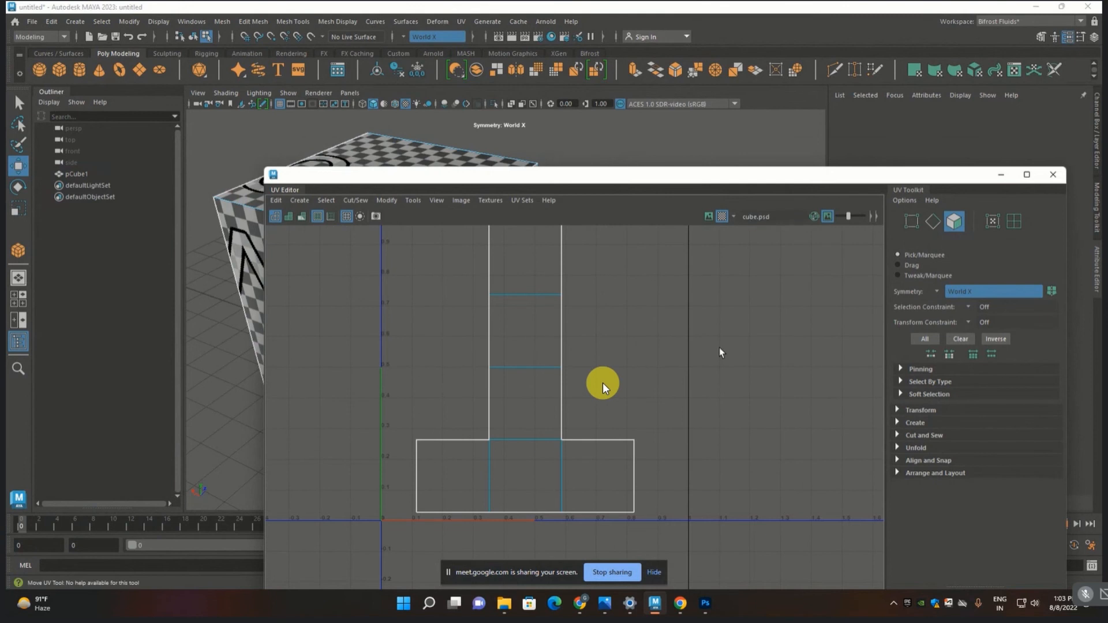
{"action": "scroll", "coordinate": [616, 365], "scroll_direction": "down", "scroll_amount": 2}
{"action": "scroll", "coordinate": [615, 366], "scroll_direction": "up", "scroll_amount": 3}
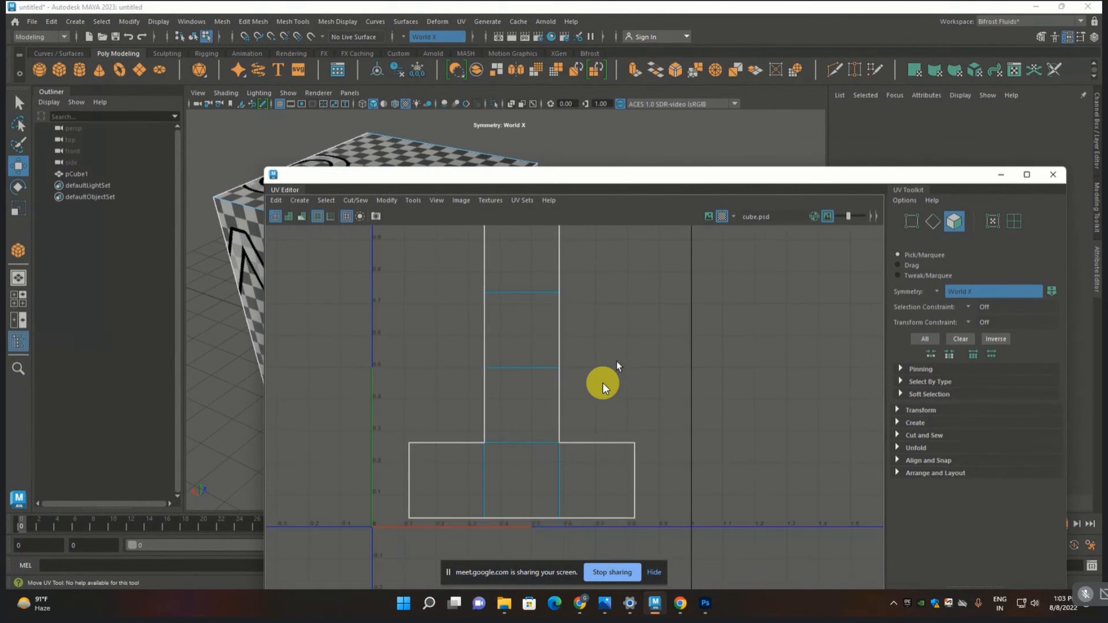
{"action": "left_click", "coordinate": [436, 200]}
{"action": "mouse_move", "coordinate": [461, 200]}
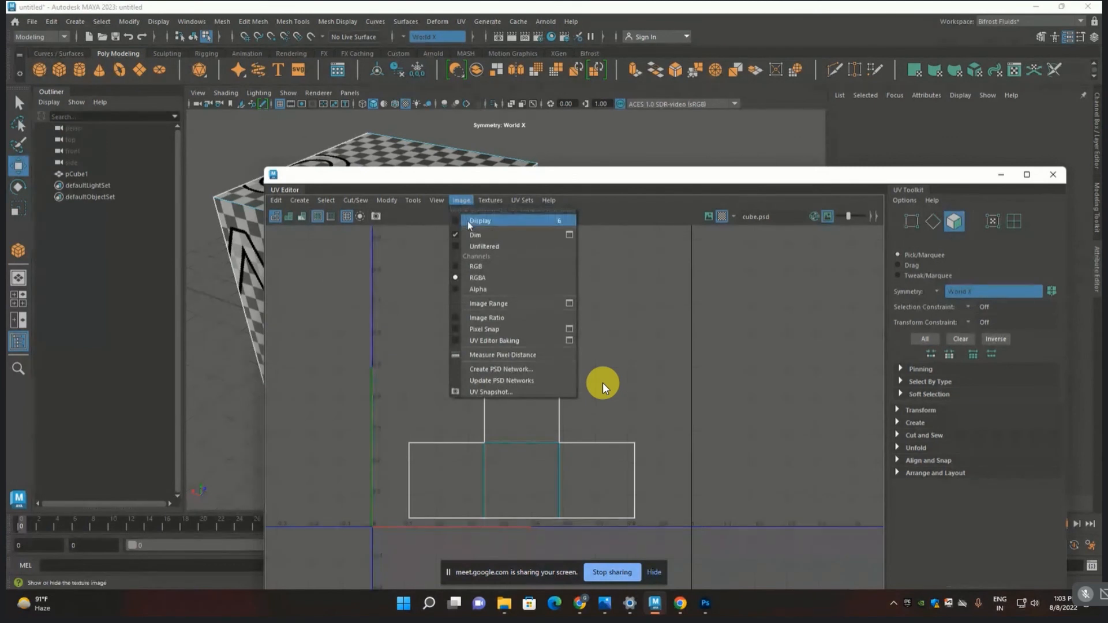
{"action": "left_click", "coordinate": [459, 222]}
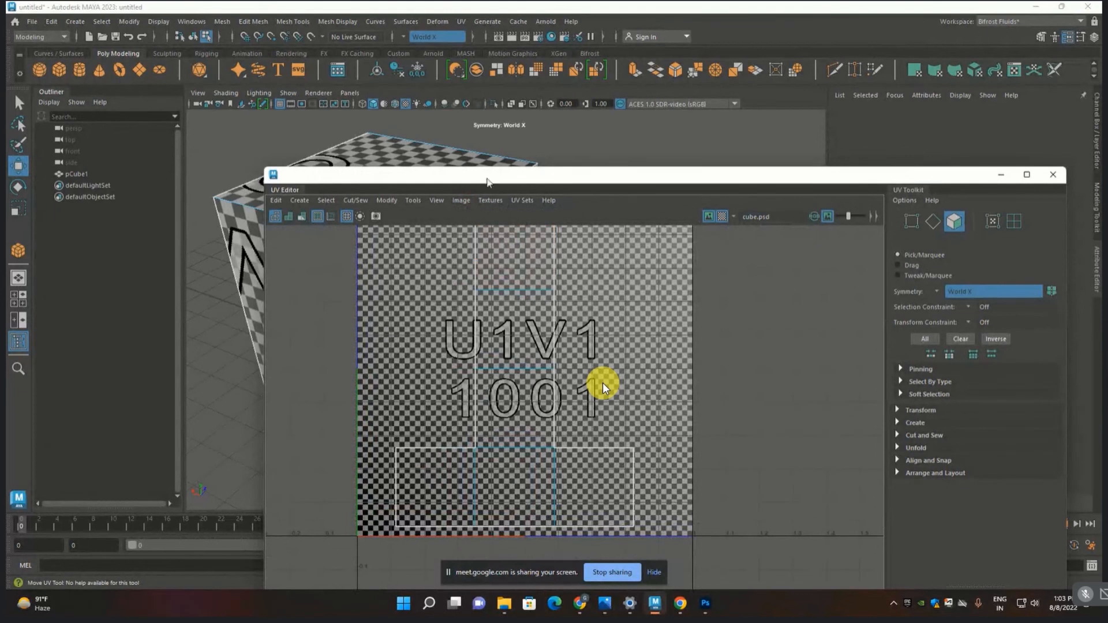
{"action": "left_click_drag", "start_coordinate": [487, 183], "coordinate": [804, 209]}
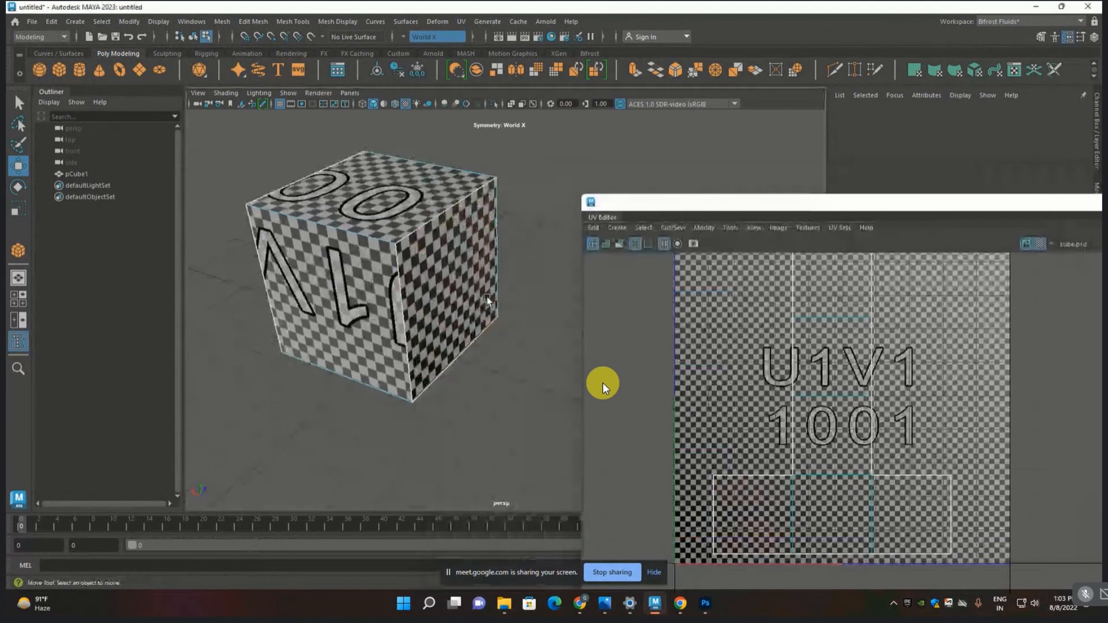
- Switch to Photoshop to check the brick layer's placement in cube.psd, and return to Maya
{"action": "left_click", "coordinate": [706, 606]}
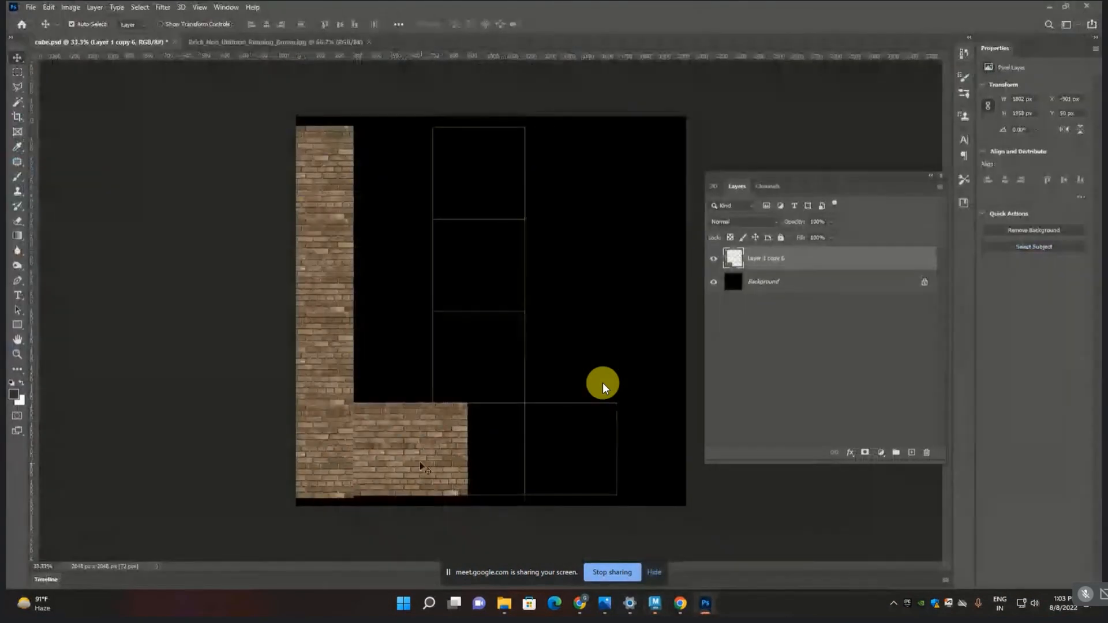
{"action": "key", "text": "alt+Tab"}
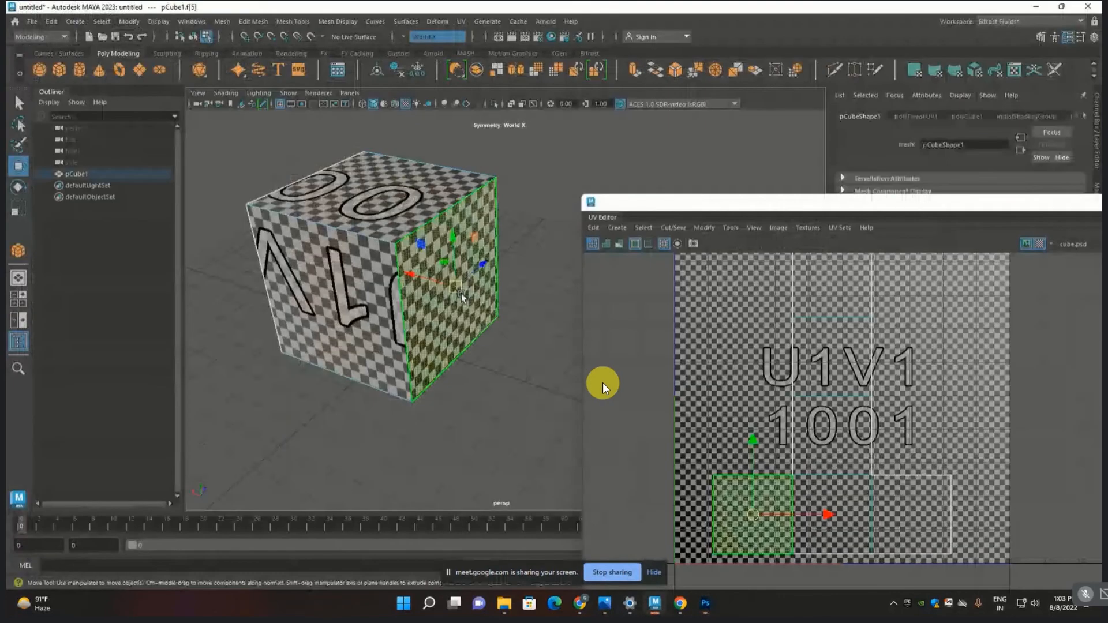
- Select different side faces of the cube and compare their UV positions with the brick layout in Photoshop
{"action": "left_click_drag", "start_coordinate": [404, 341], "coordinate": [561, 326], "text": "alt"}
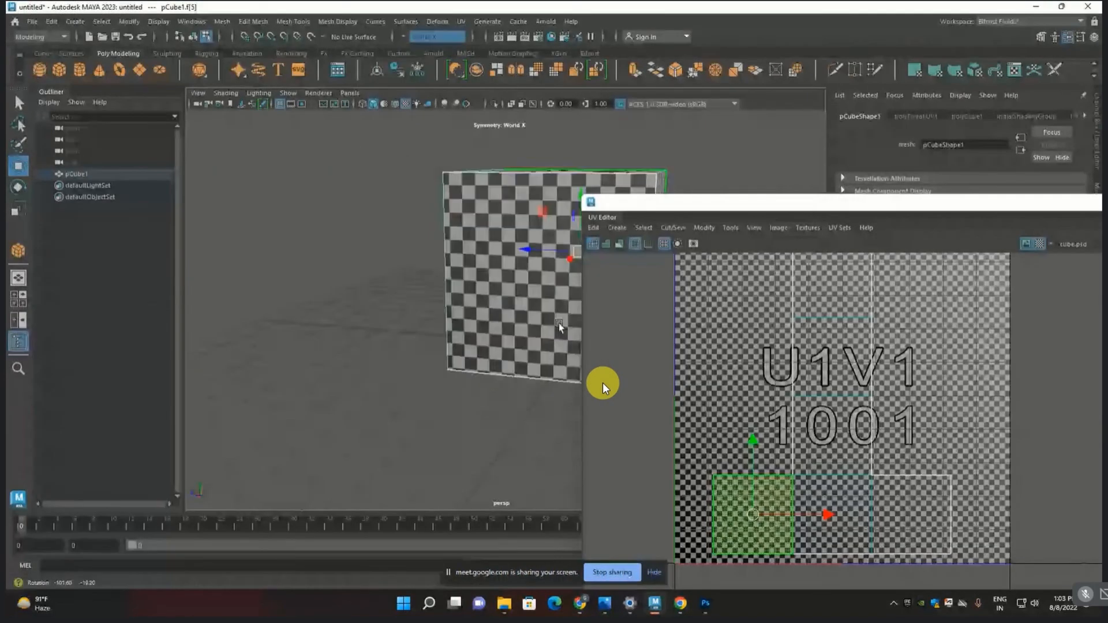
{"action": "middle_click_drag", "start_coordinate": [562, 326], "coordinate": [336, 293], "text": "alt"}
{"action": "left_click_drag", "start_coordinate": [336, 292], "coordinate": [448, 338], "text": "alt"}
{"action": "middle_click_drag", "start_coordinate": [448, 337], "coordinate": [304, 292], "text": "alt"}
{"action": "left_click", "coordinate": [421, 300]}
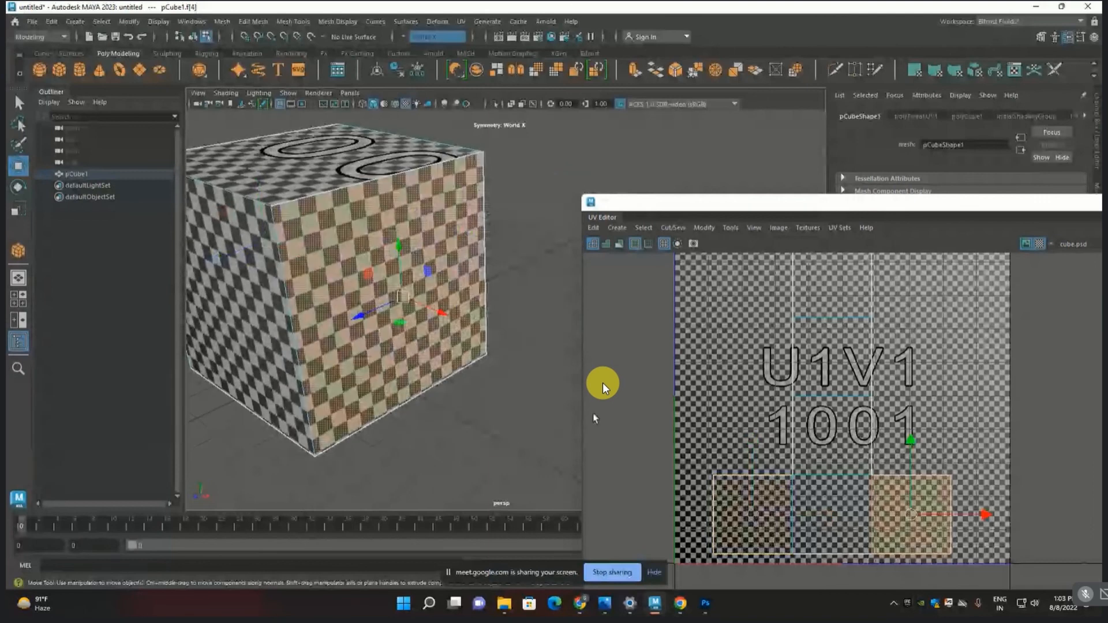
{"action": "key", "text": "alt+Tab"}
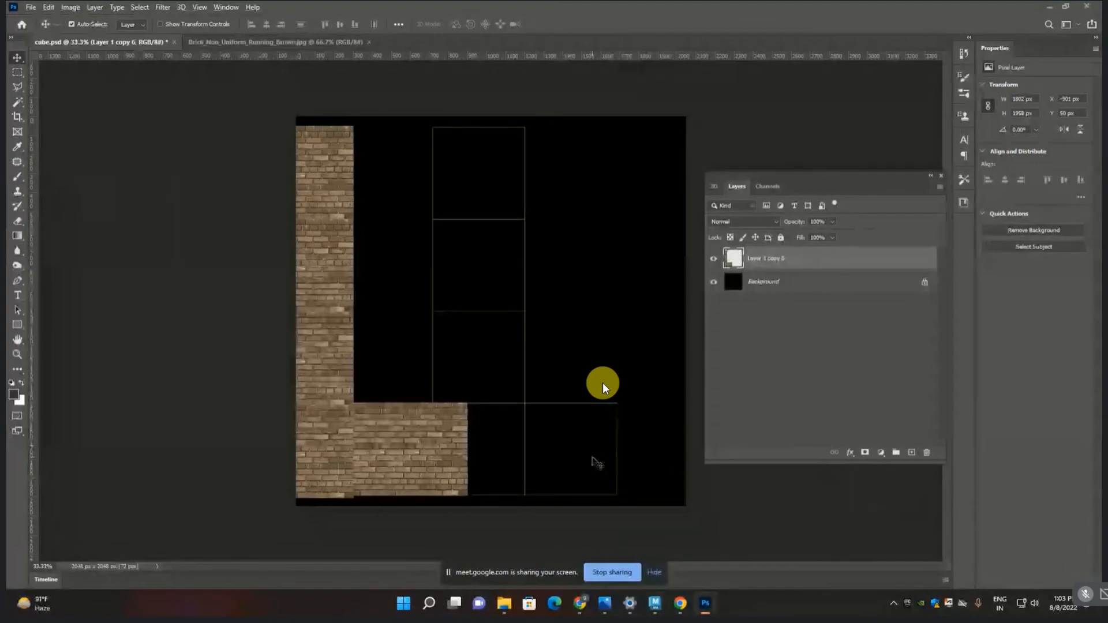
{"action": "key", "text": "alt+Tab"}
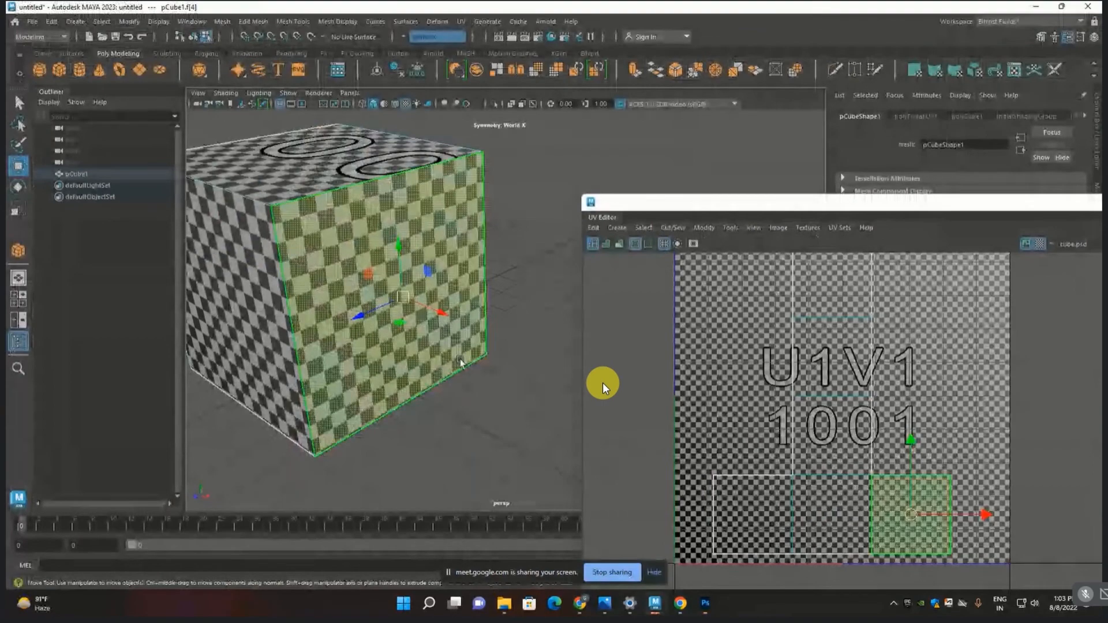
{"action": "key", "text": "alt+Tab"}
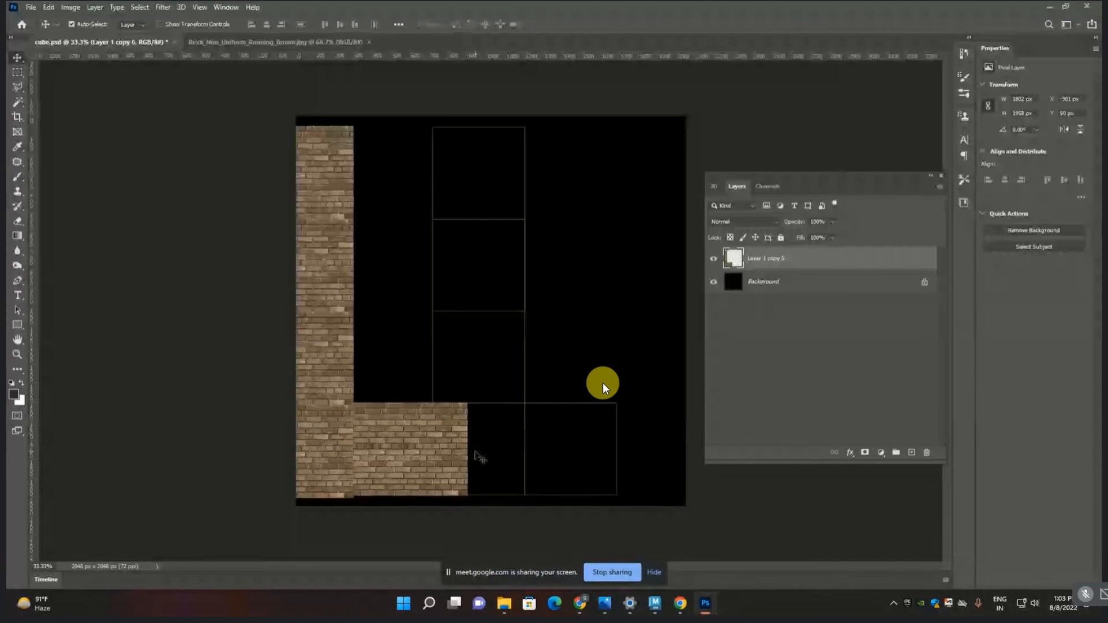
{"action": "key", "text": "alt+Tab"}
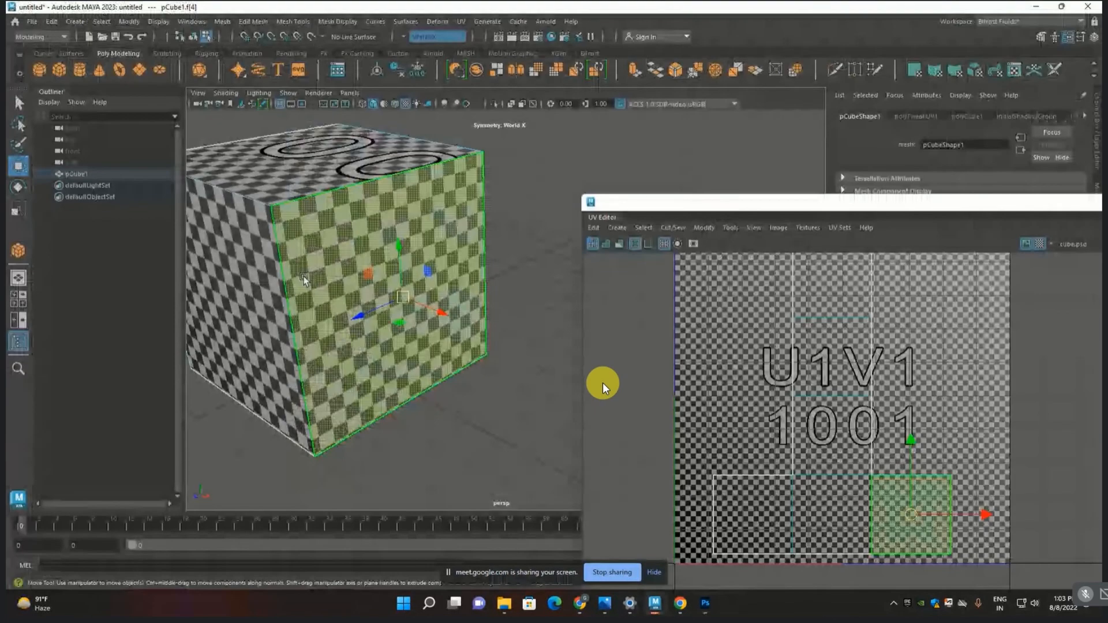
{"action": "left_click", "coordinate": [839, 507]}
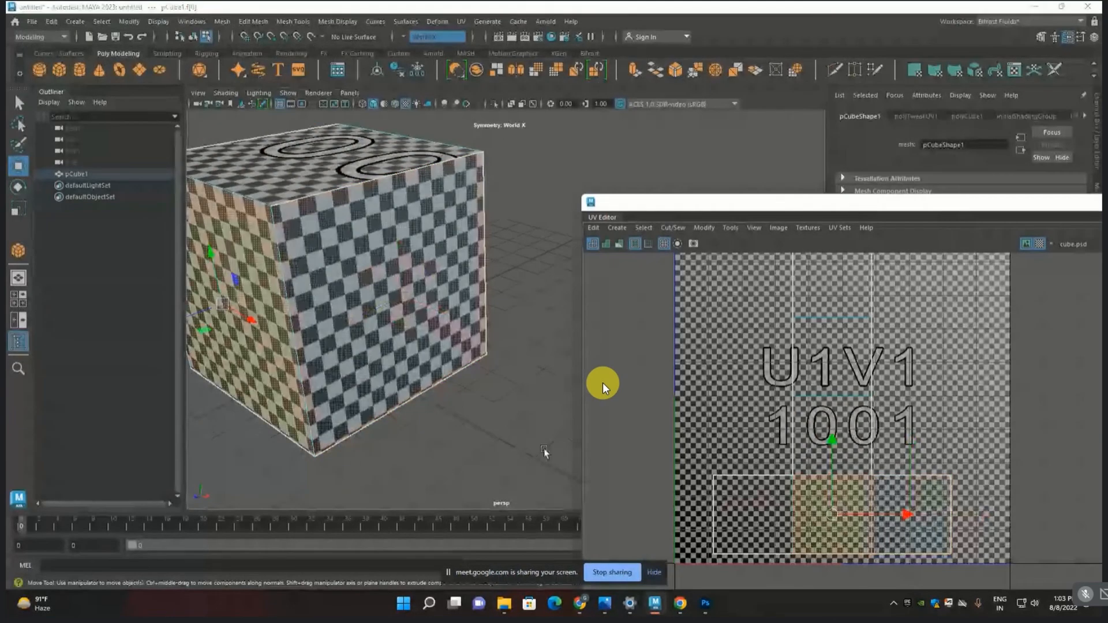
{"action": "left_click_drag", "start_coordinate": [544, 452], "coordinate": [541, 410], "text": "alt"}
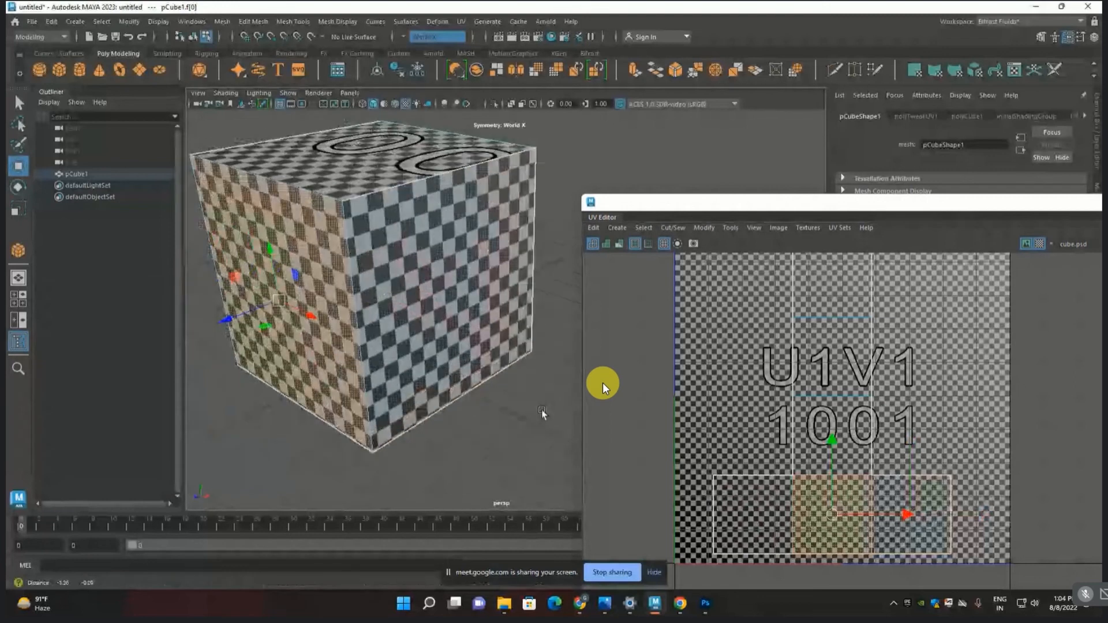
- Switch to Photoshop and inspect the seam between the left and middle brick tiles of the bottom row at 400%
{"action": "key", "text": "alt+Tab"}
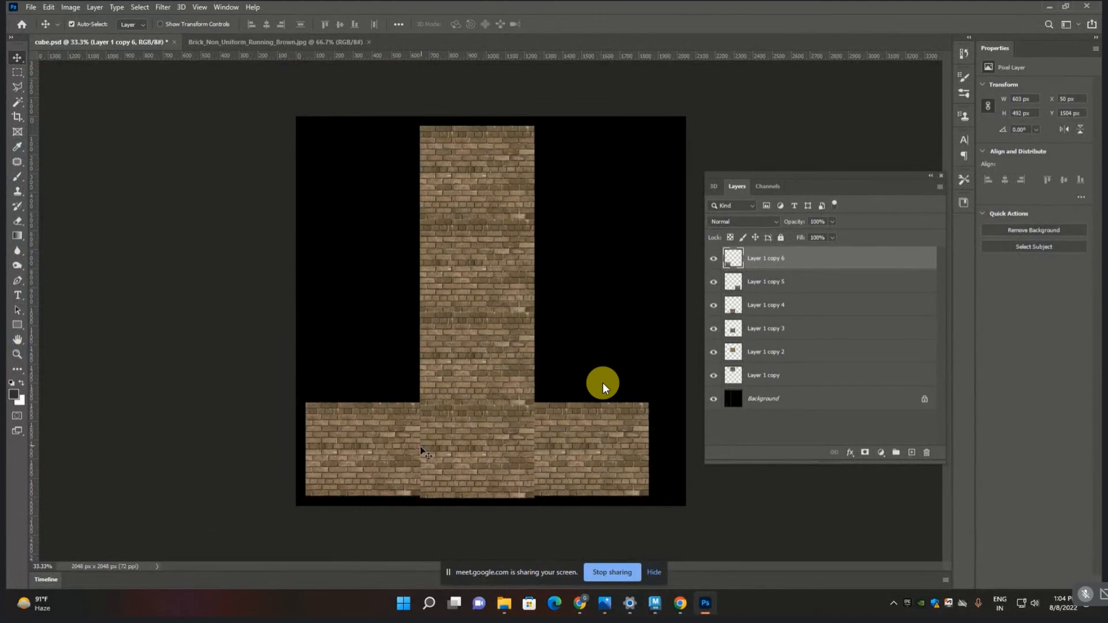
{"action": "left_click", "coordinate": [17, 355]}
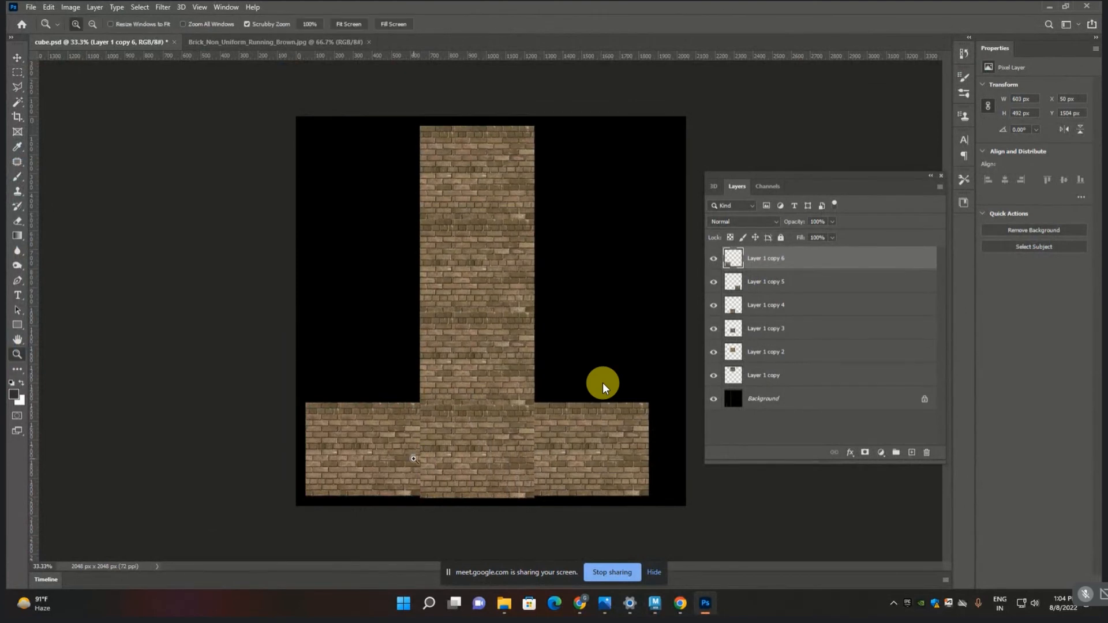
{"action": "left_click", "coordinate": [414, 459]}
{"action": "left_click_drag", "start_coordinate": [414, 459], "coordinate": [449, 460]}
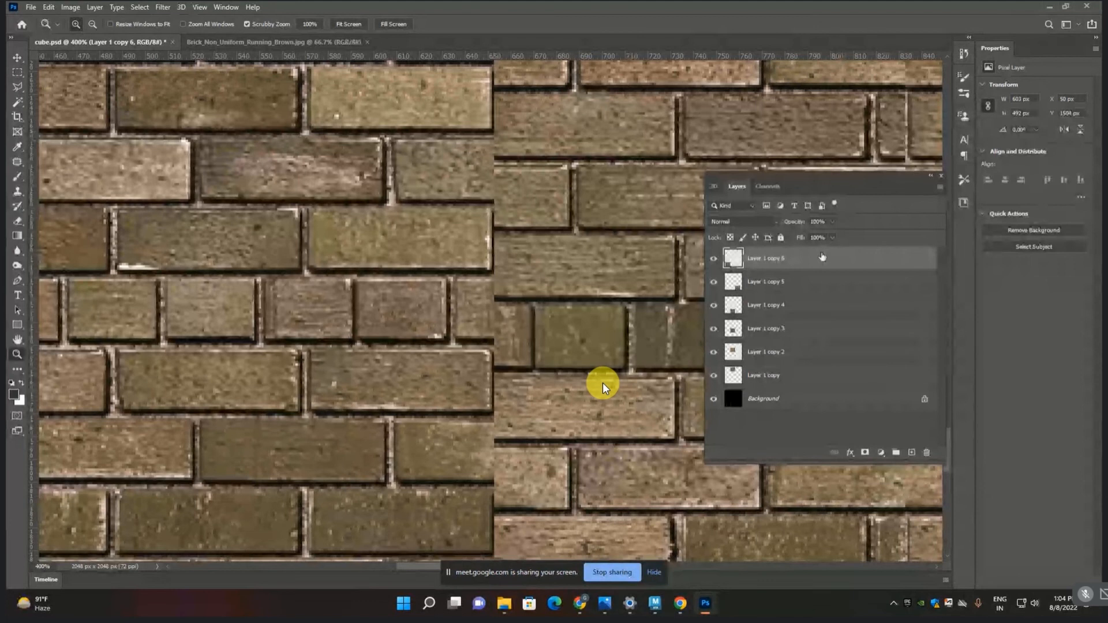
- Merge the six brick layers from Layer 1 copy to Layer 1 copy 6 into one layer
{"action": "left_click", "coordinate": [831, 222]}
{"action": "mouse_move", "coordinate": [831, 233]}
{"action": "left_mouse_down"}
{"action": "mouse_move", "coordinate": [804, 234]}
{"action": "mouse_move", "coordinate": [852, 236]}
{"action": "left_mouse_up"}
{"action": "left_click", "coordinate": [793, 376], "text": "shift"}
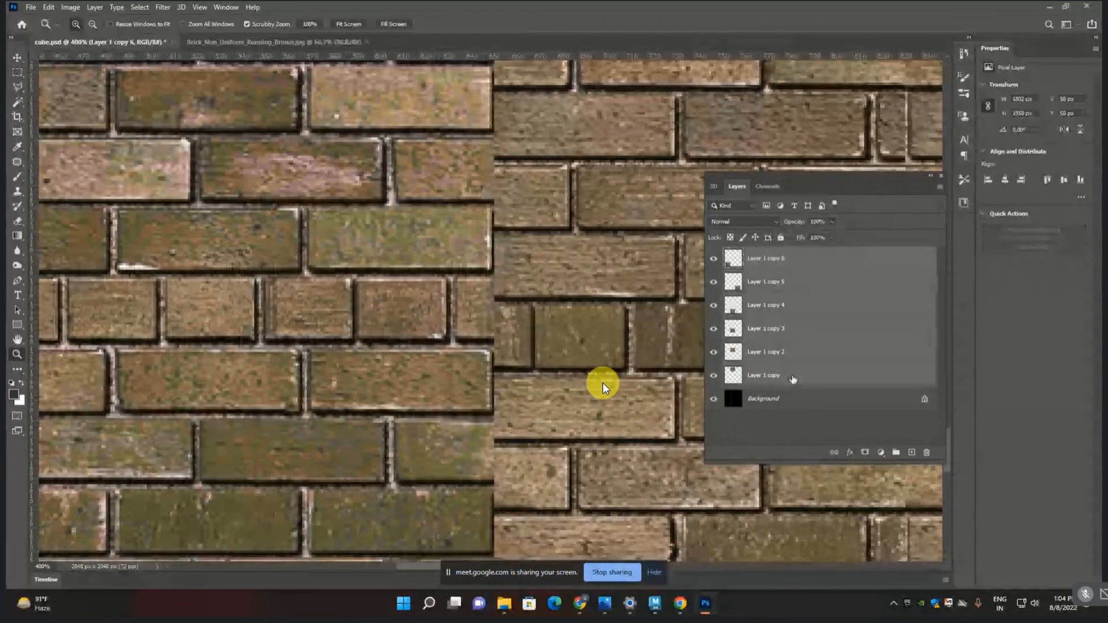
{"action": "key", "text": "ctrl+e"}
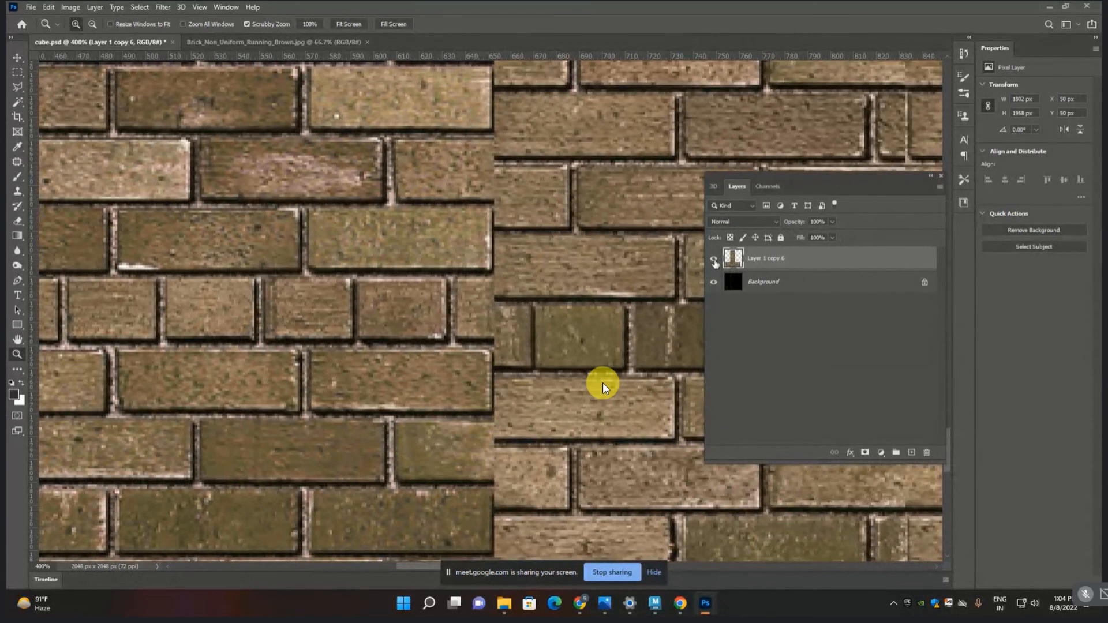
- Reduce the merged brick layer's opacity to 17% to check the bricks against the UV outlines of the bottom row
{"action": "left_click", "coordinate": [831, 221]}
{"action": "left_click_drag", "start_coordinate": [817, 236], "coordinate": [789, 234]}
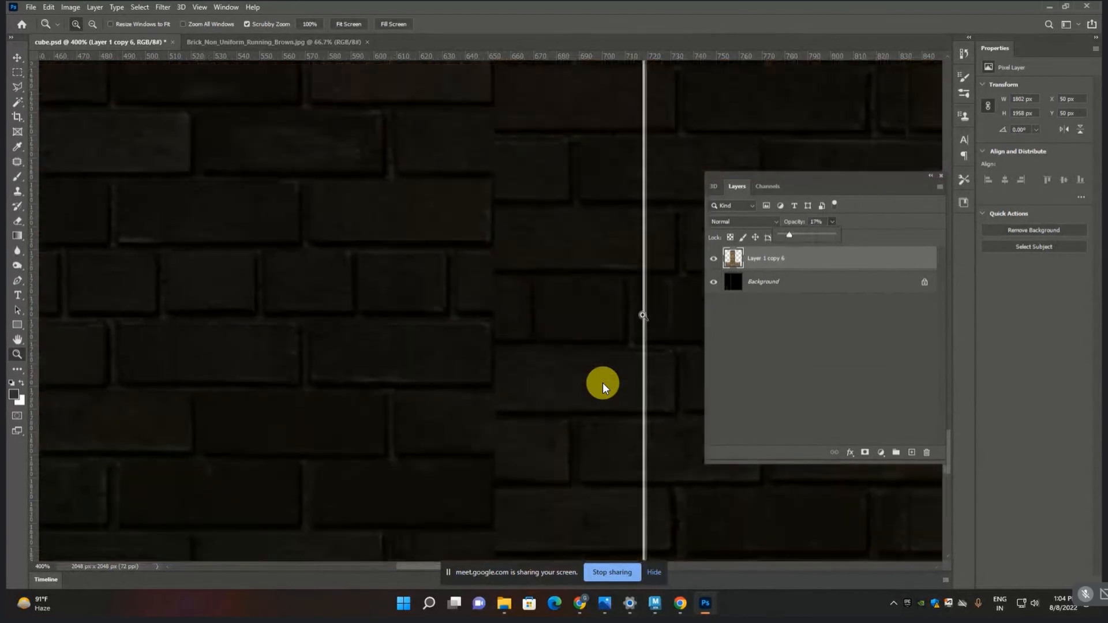
{"action": "key", "text": "ctrl+minus"}
{"action": "key", "text": "ctrl+minus"}
{"action": "key", "text": "ctrl+minus"}
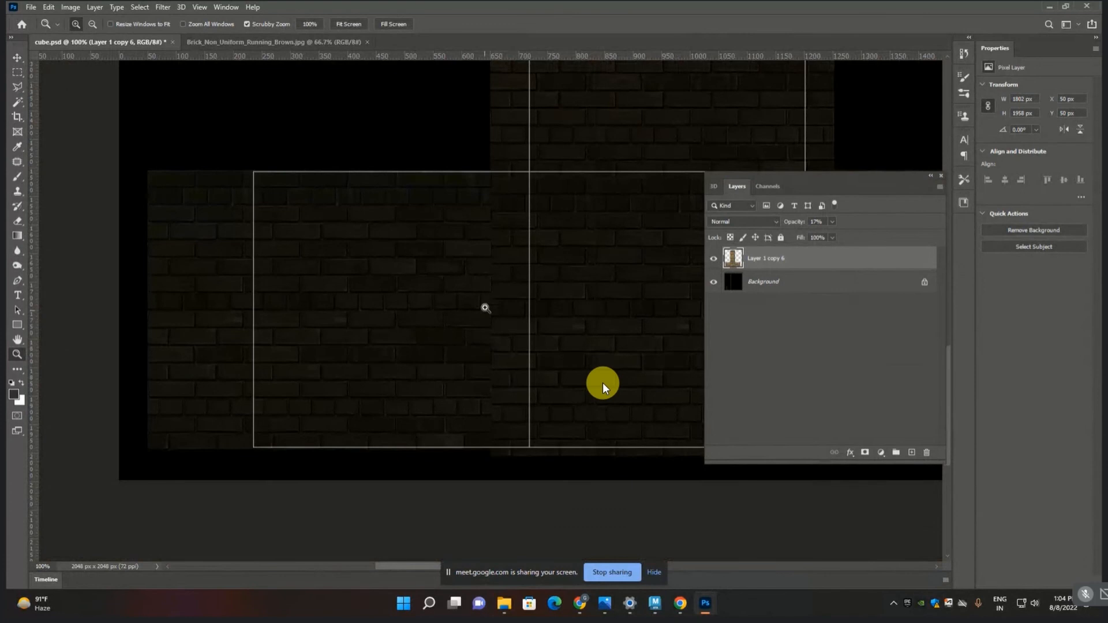
{"action": "scroll", "coordinate": [513, 337], "scroll_direction": "down", "scroll_amount": 2}
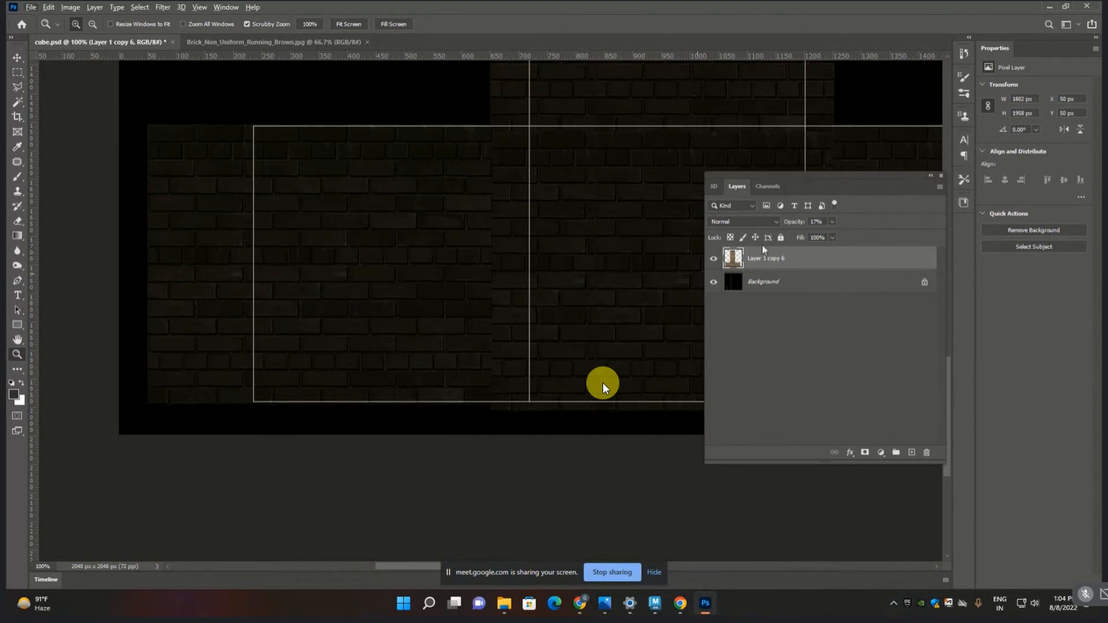
- Restore the merged brick layer's opacity to 100% and bring the whole texture into view
{"action": "left_click", "coordinate": [941, 177]}
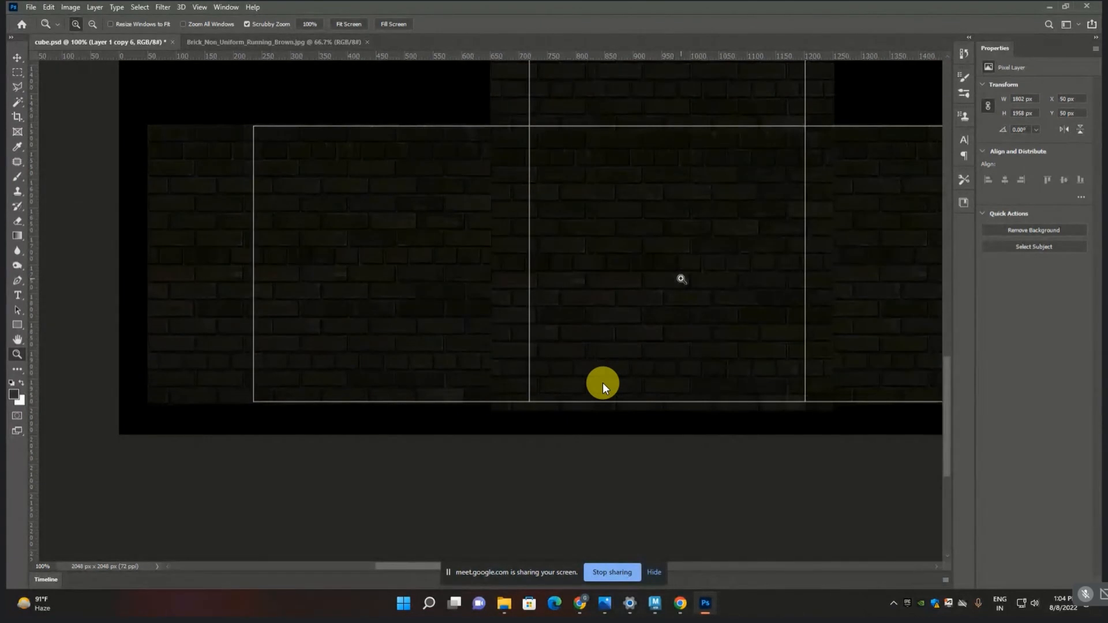
{"action": "key", "text": "F7"}
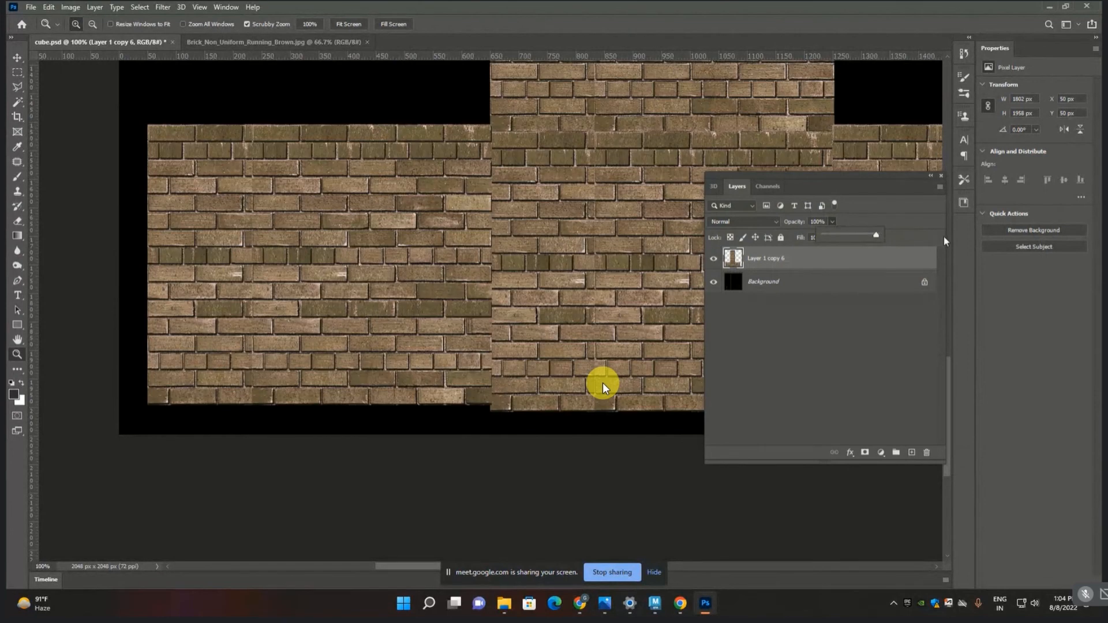
{"action": "key", "text": "ctrl+minus"}
{"action": "key", "text": "ctrl+minus"}
{"action": "key", "text": "ctrl+minus"}
{"action": "key", "text": "ctrl+minus"}
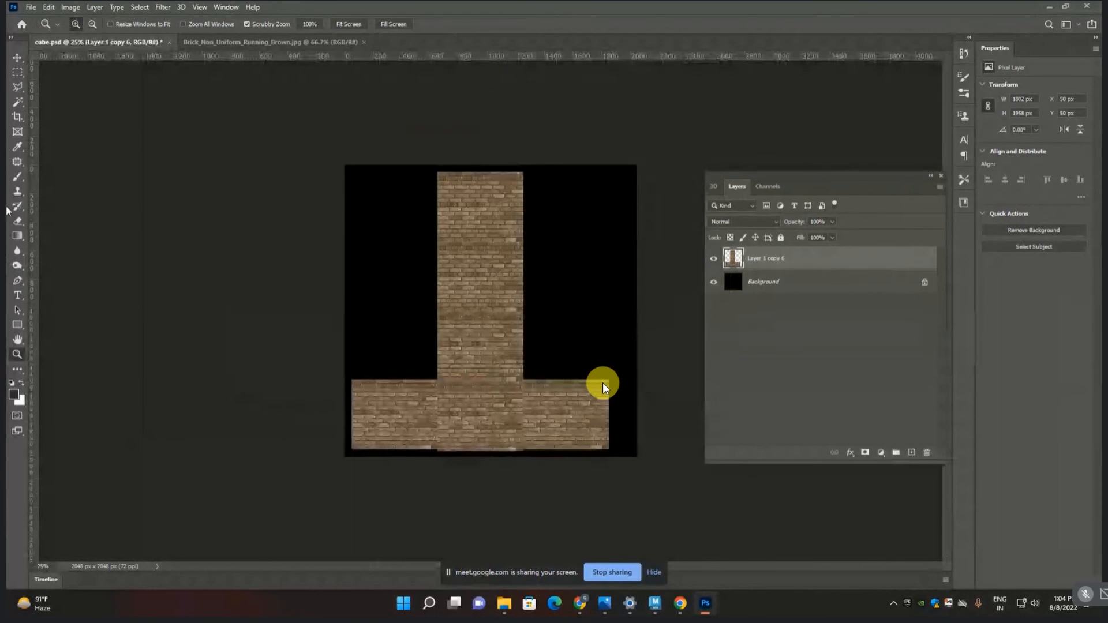
- Paint a bright red wavy line across the three brick tiles of the bottom row with the Brush tool at 100% opacity
{"action": "left_click", "coordinate": [17, 178]}
{"action": "left_click", "coordinate": [13, 393]}
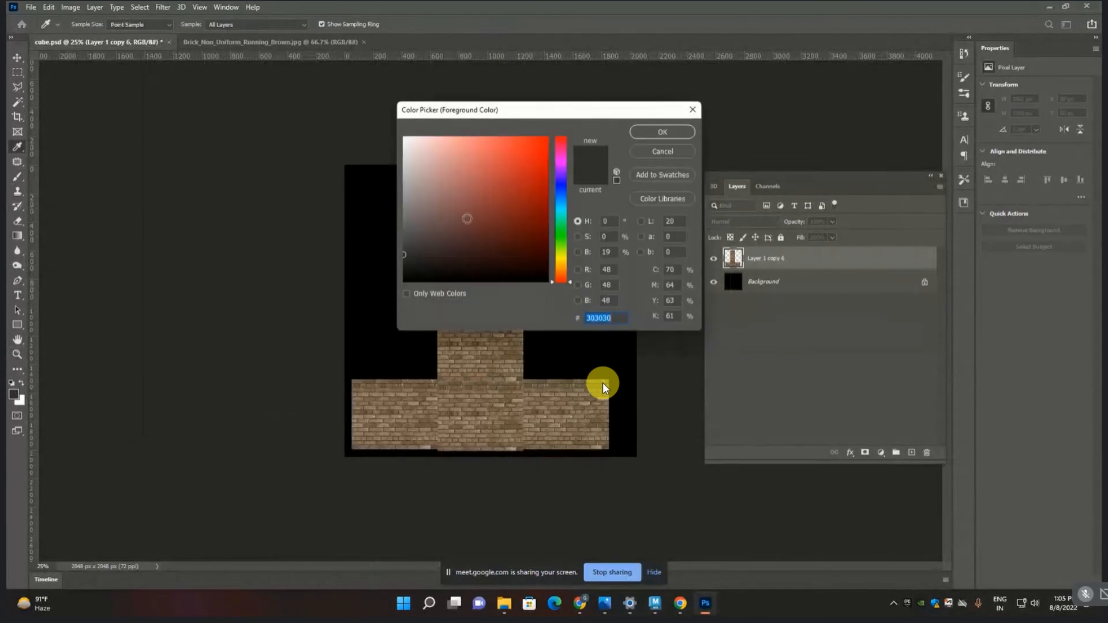
{"action": "left_click_drag", "start_coordinate": [465, 219], "coordinate": [590, 125]}
{"action": "left_click", "coordinate": [654, 136]}
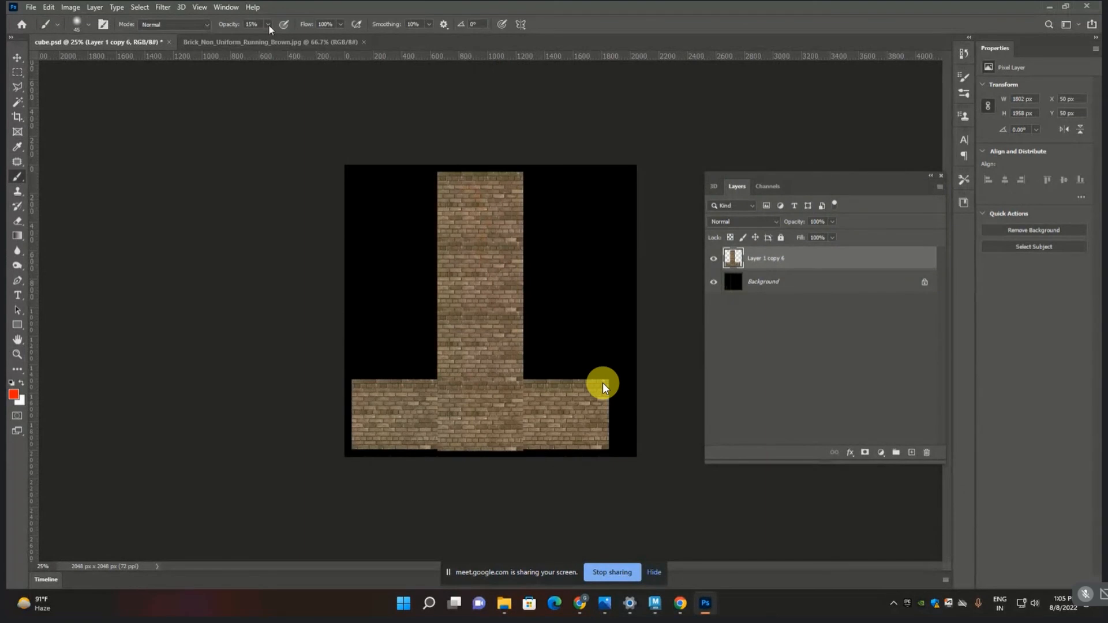
{"action": "left_click_drag", "start_coordinate": [269, 26], "coordinate": [312, 37]}
{"action": "left_click_drag", "start_coordinate": [380, 418], "coordinate": [477, 409]}
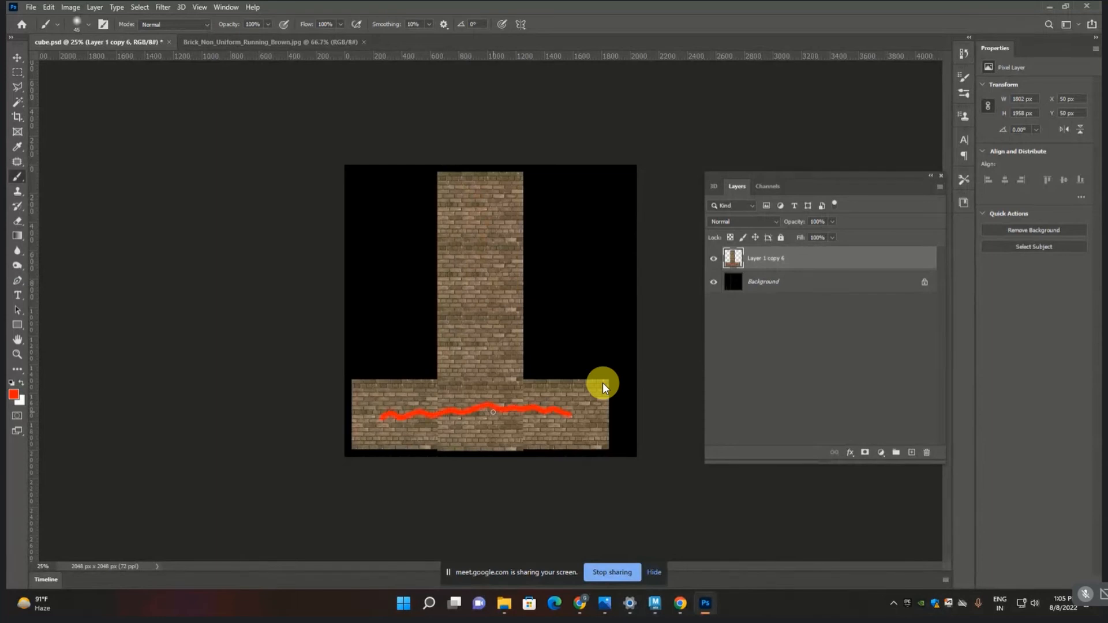
- Switch to Maya, close the UV Editor and clear the face selection on the cube
{"action": "key", "text": "alt+Tab"}
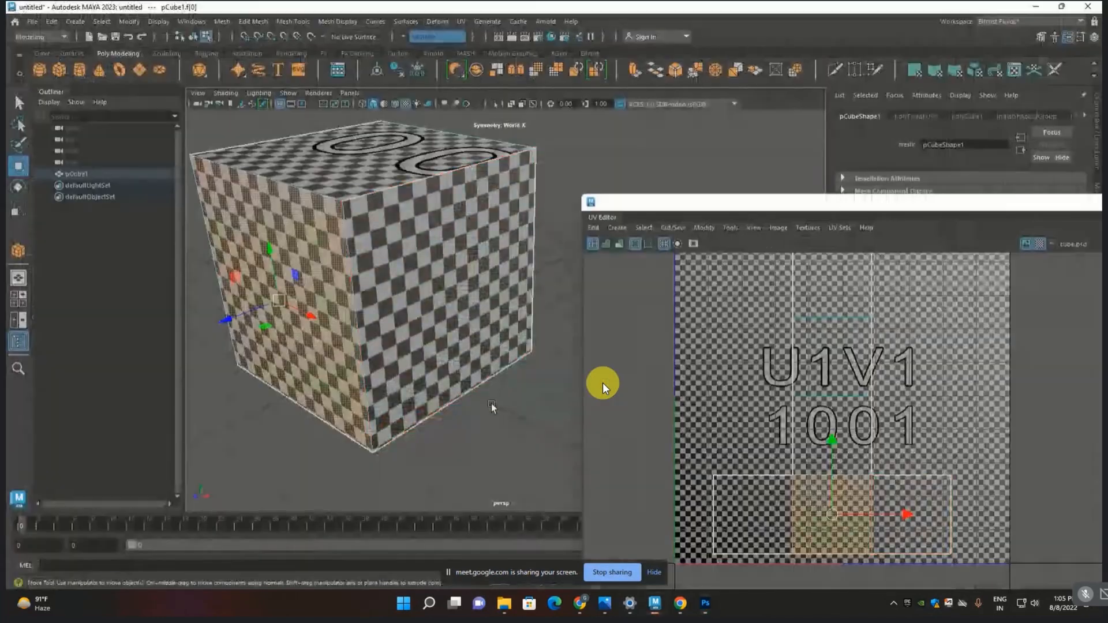
{"action": "middle_click_drag", "start_coordinate": [508, 386], "coordinate": [483, 383], "text": "alt"}
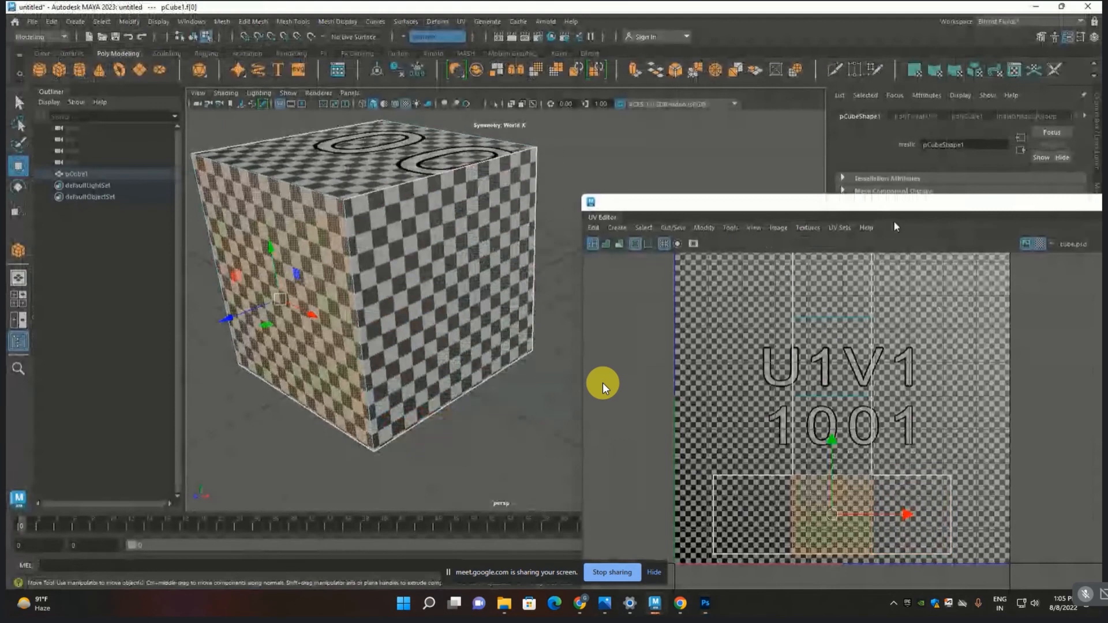
{"action": "left_click_drag", "start_coordinate": [890, 205], "coordinate": [549, 291]}
{"action": "left_click", "coordinate": [1029, 288]}
{"action": "left_click", "coordinate": [699, 335]}
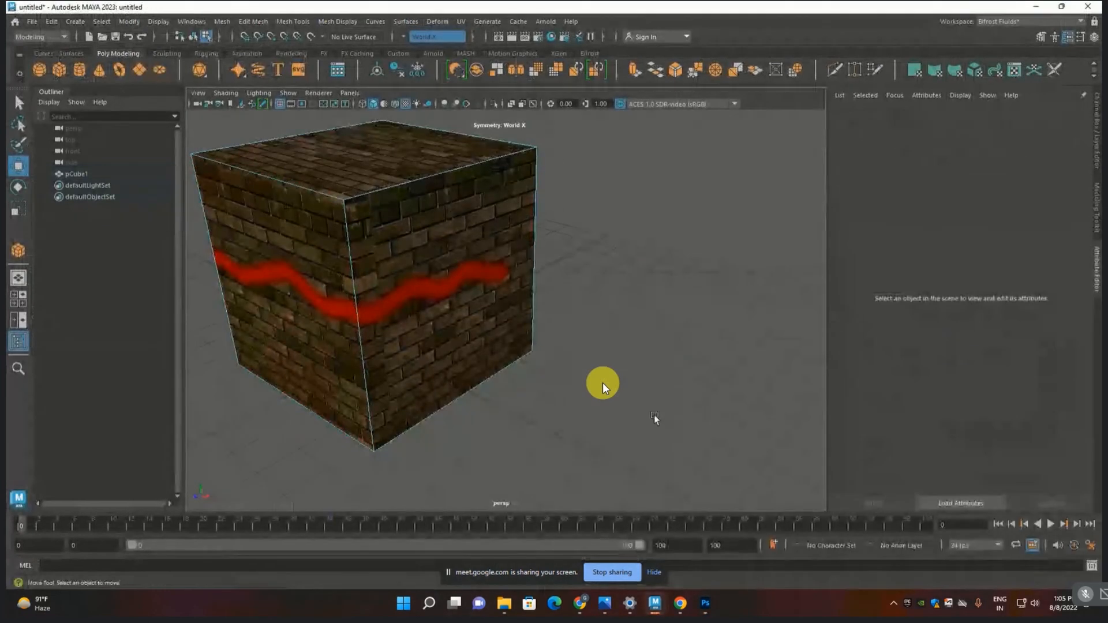
- Return the cube to object mode and examine how the red line runs across its side faces
{"action": "key", "text": "F8"}
{"action": "left_click_drag", "start_coordinate": [650, 417], "coordinate": [546, 400], "text": "alt"}
{"action": "scroll", "coordinate": [558, 351], "scroll_direction": "up", "scroll_amount": 5}
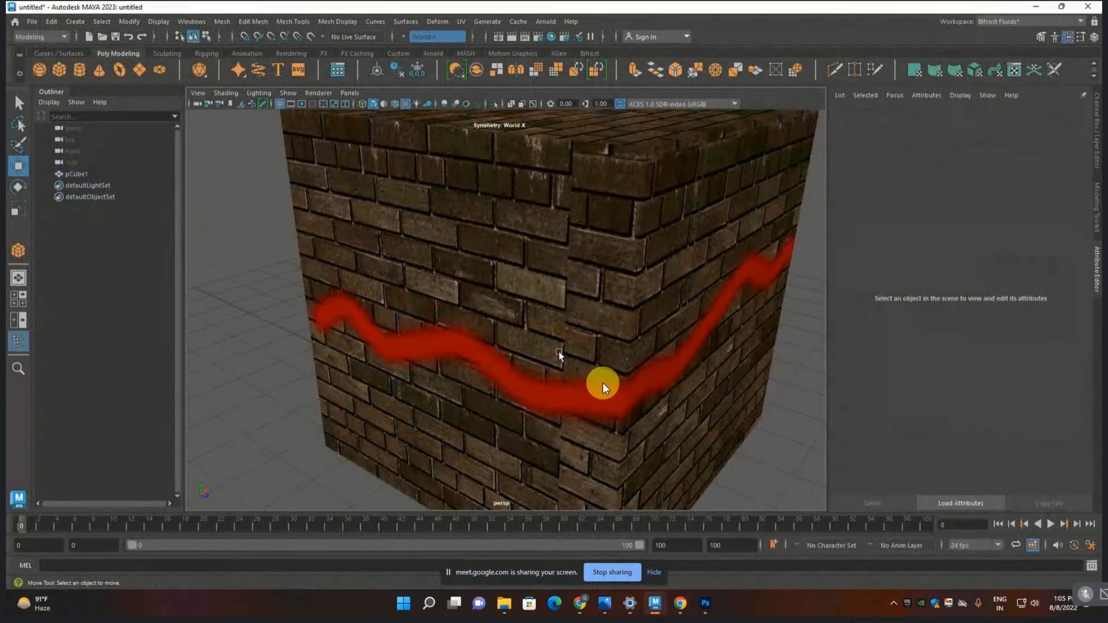
{"action": "scroll", "coordinate": [559, 351], "scroll_direction": "down", "scroll_amount": 5}
{"action": "left_click_drag", "start_coordinate": [558, 352], "coordinate": [432, 369], "text": "alt"}
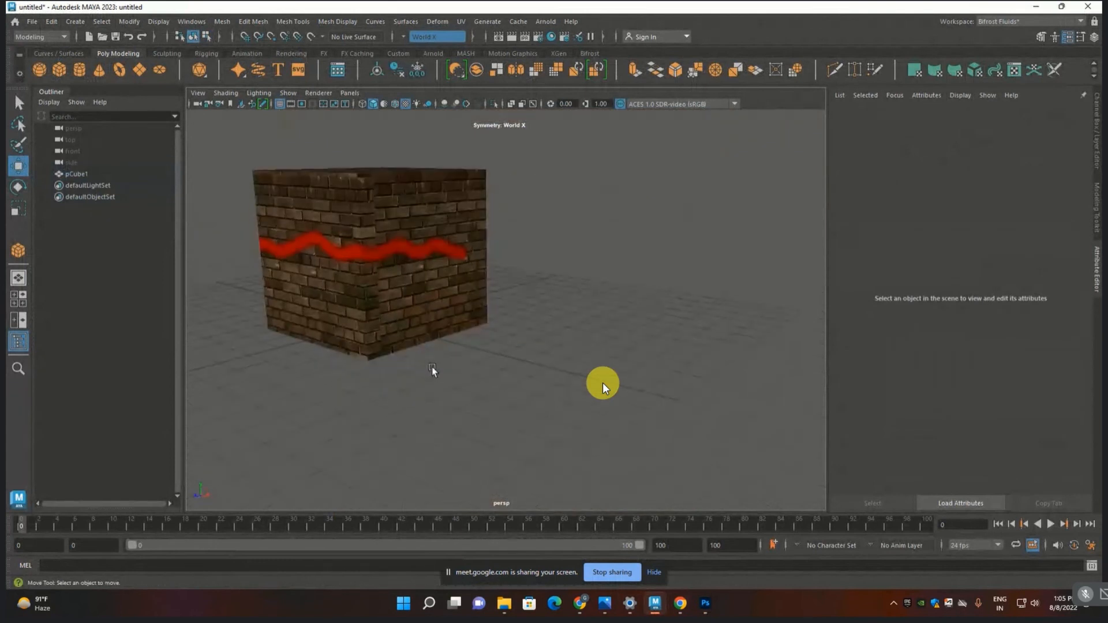
- Check the red line on the brick texture in Photoshop and return to Maya
{"action": "key", "text": "alt+Tab"}
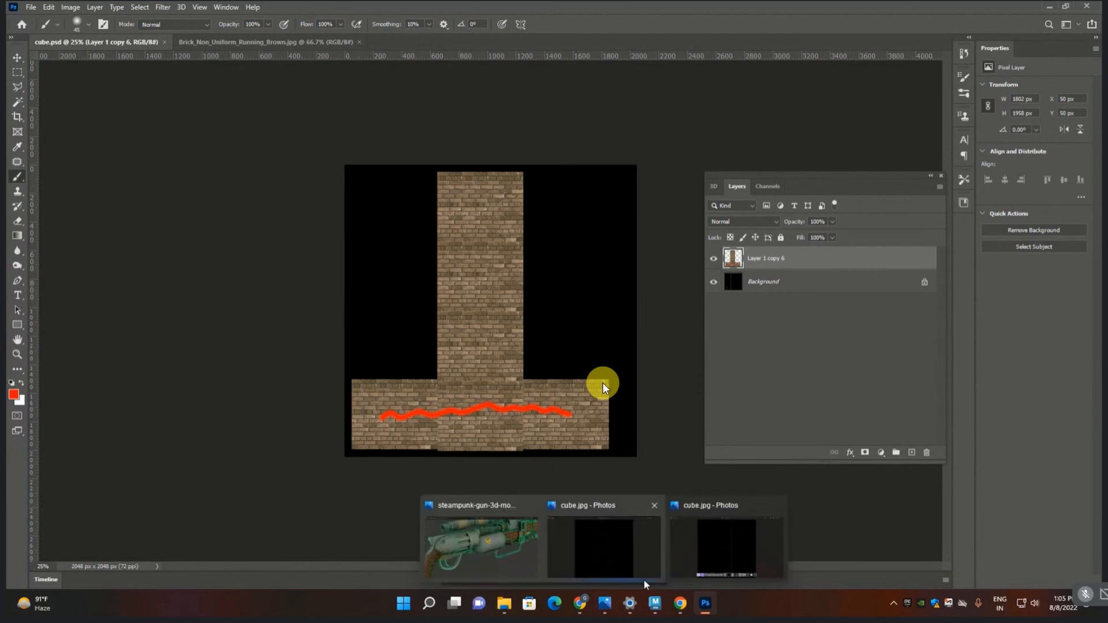
{"action": "mouse_move", "coordinate": [655, 604]}
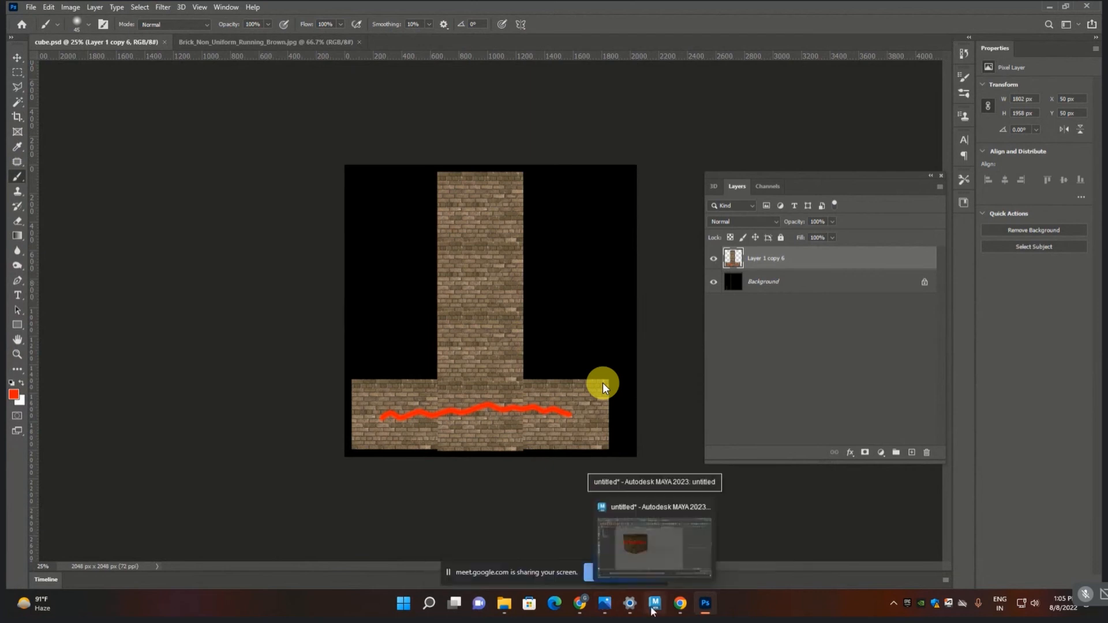
{"action": "left_click", "coordinate": [643, 562]}
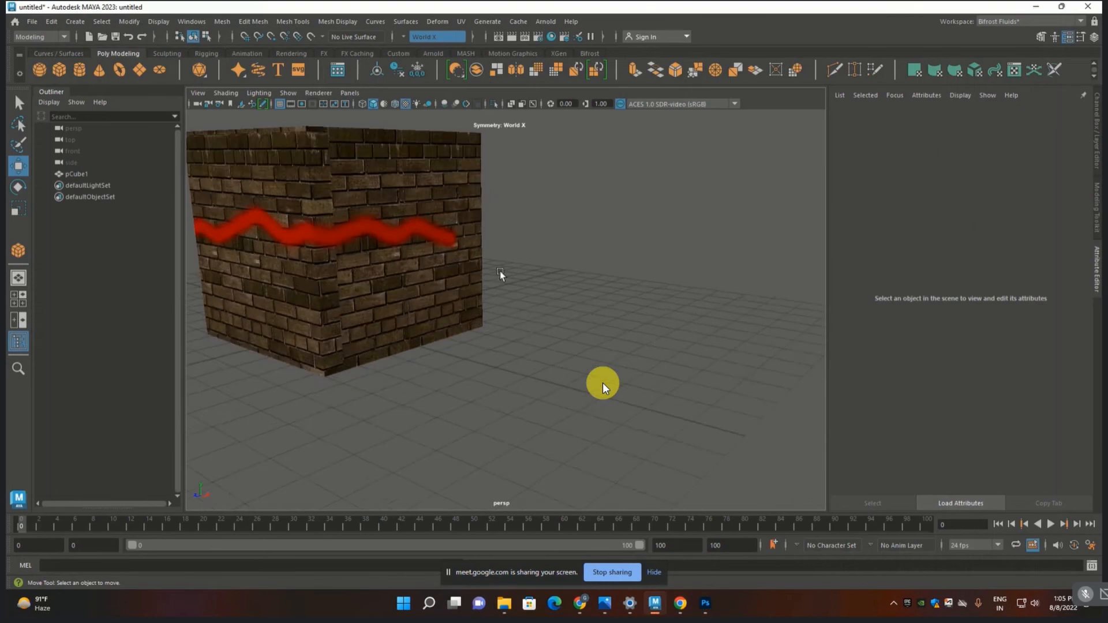
- Start a new scene without saving the current one
{"action": "left_click", "coordinate": [31, 21]}
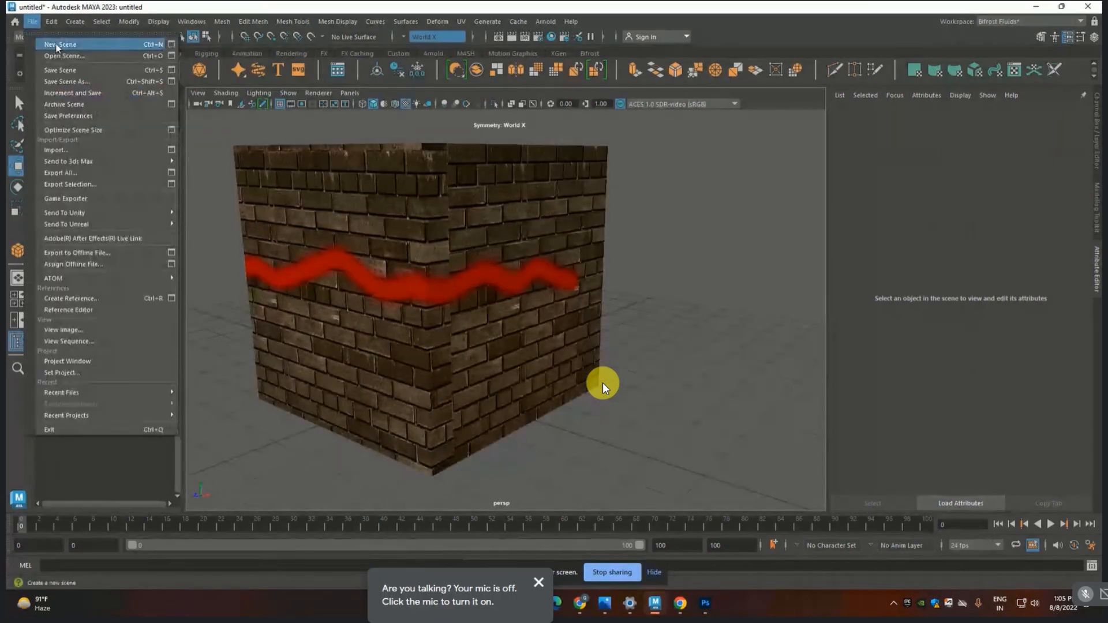
{"action": "left_click", "coordinate": [43, 42]}
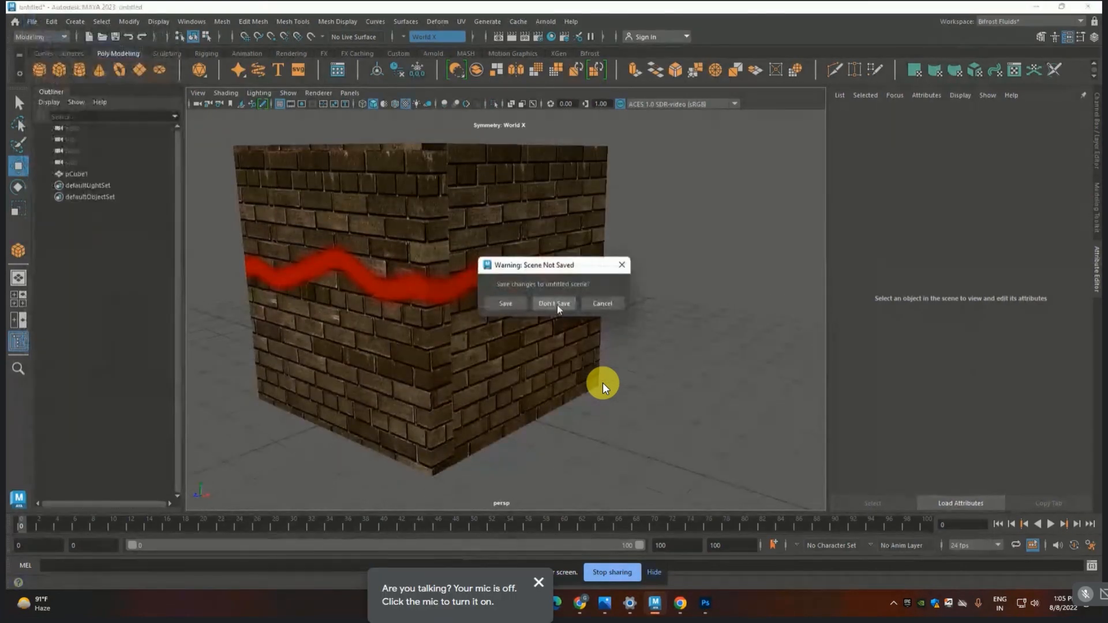
{"action": "left_click", "coordinate": [555, 304]}
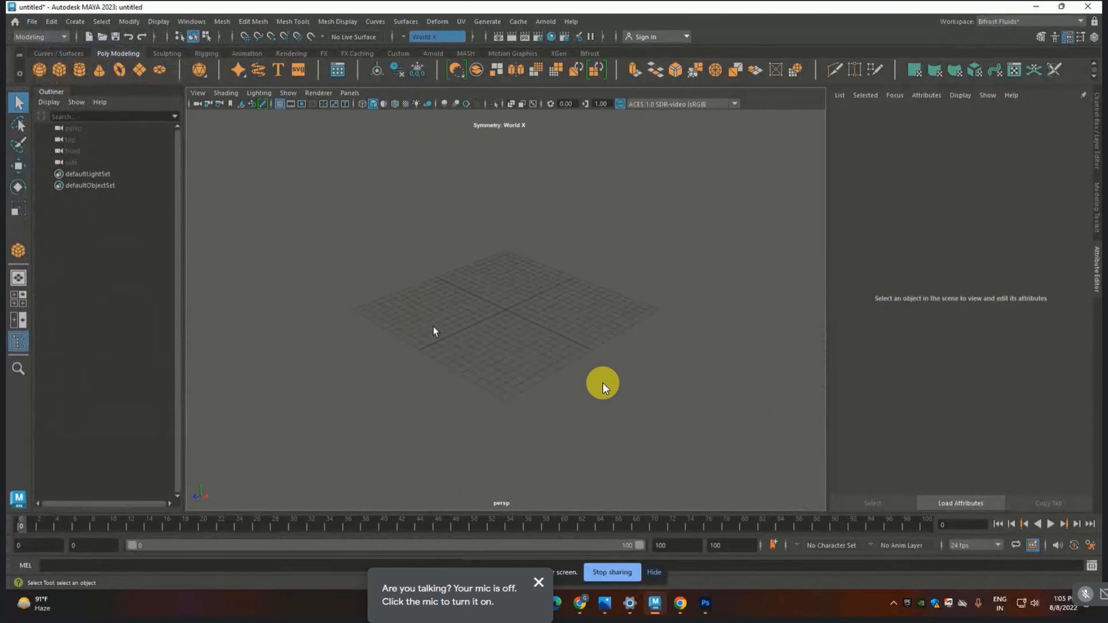
- Draw a narrow, upright polygon box near the left corner of the grid
{"action": "scroll", "coordinate": [435, 330], "scroll_direction": "up", "scroll_amount": 3}
{"action": "left_click", "coordinate": [59, 69]}
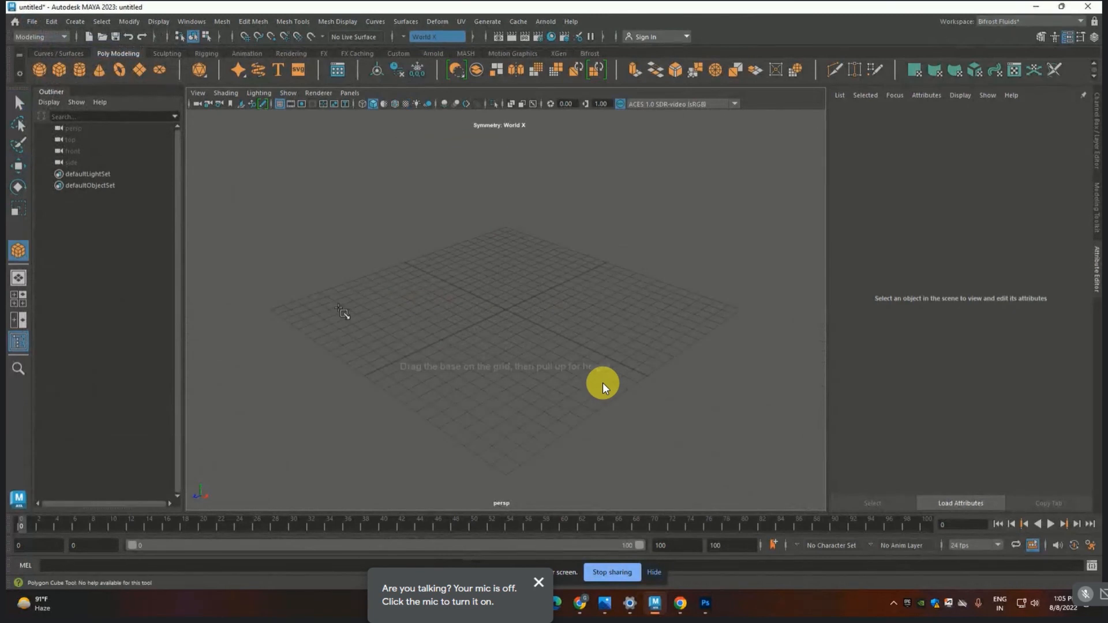
{"action": "left_click_drag", "start_coordinate": [330, 315], "coordinate": [432, 217]}
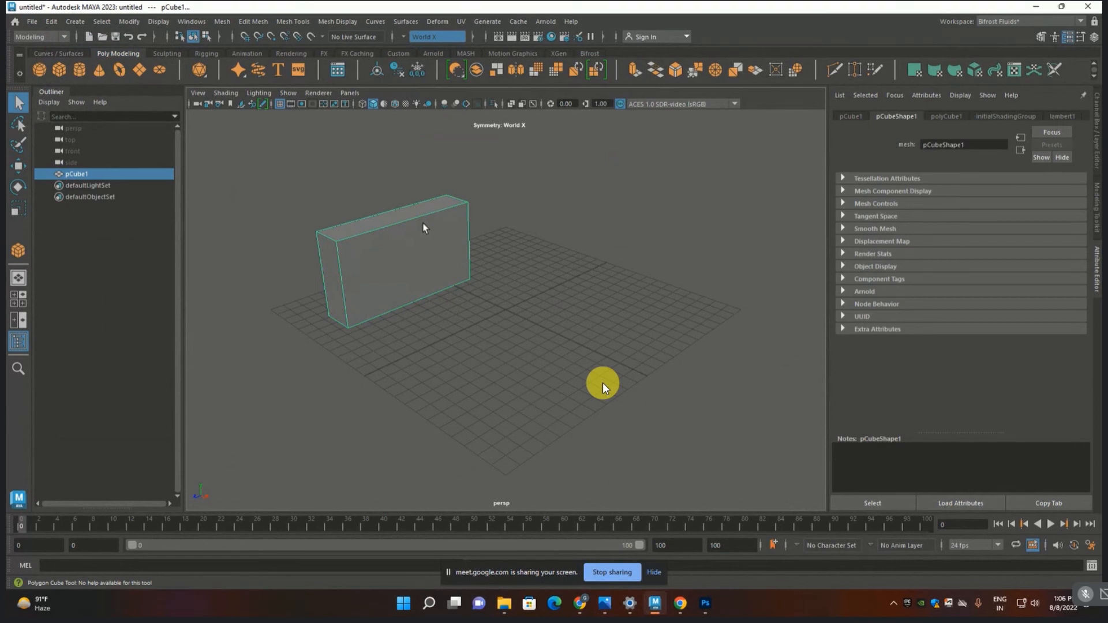
- Switch to face selection and extrude the box's end face lengthwise to extend it into a longer wall
{"action": "left_click_drag", "start_coordinate": [423, 226], "coordinate": [346, 371], "text": "alt"}
{"action": "key", "text": "F11"}
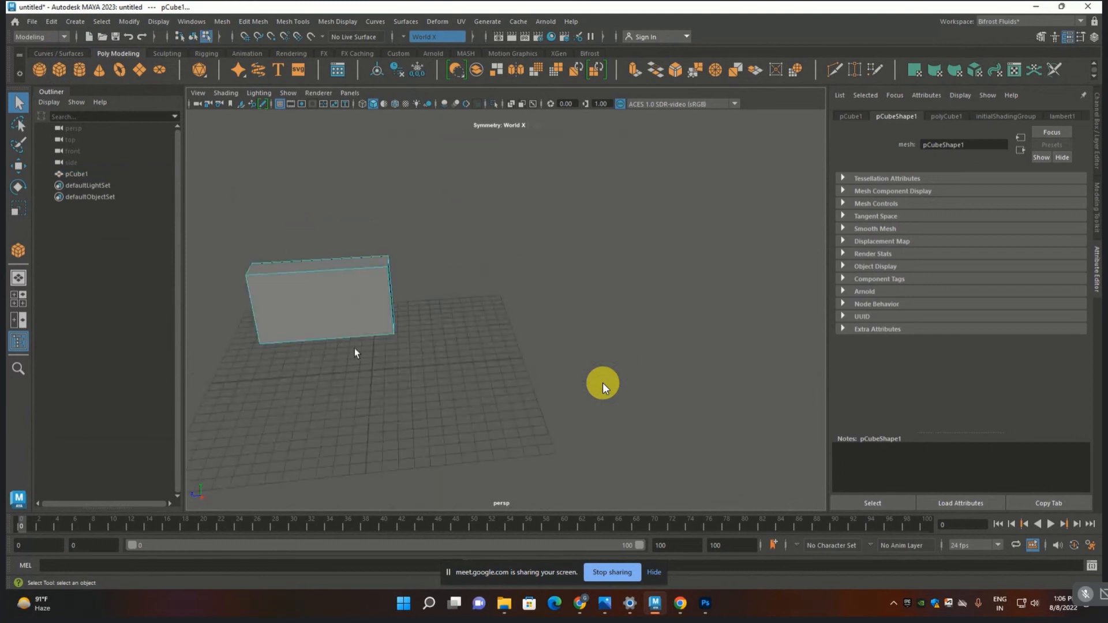
{"action": "left_click_drag", "start_coordinate": [365, 332], "coordinate": [291, 334], "text": "alt"}
{"action": "left_click", "coordinate": [435, 320]}
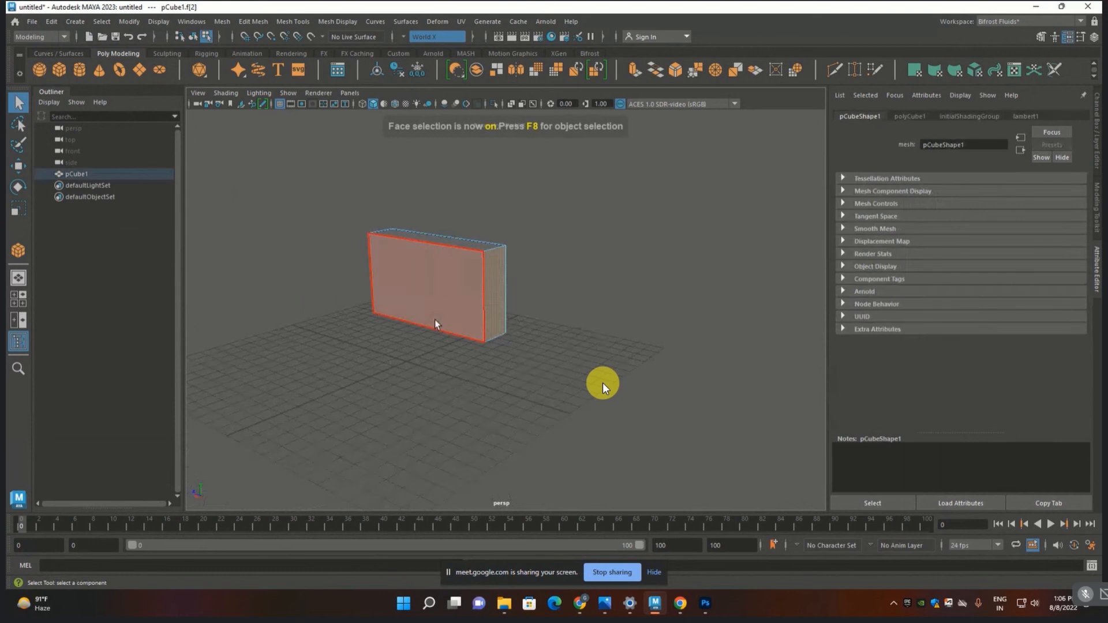
{"action": "left_click_drag", "start_coordinate": [434, 320], "coordinate": [556, 311], "text": "alt"}
{"action": "key", "text": "w"}
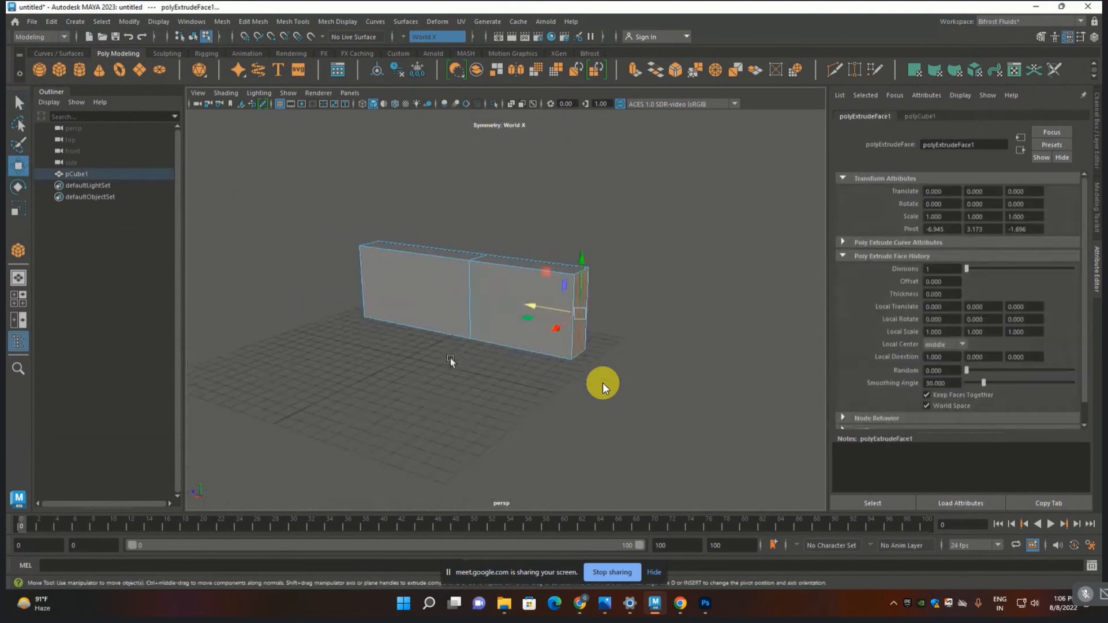
{"action": "left_click_drag", "start_coordinate": [407, 375], "coordinate": [457, 354], "text": "alt"}
- Extrude the far end face of the wall outward twice to add two short segments
{"action": "left_click", "coordinate": [245, 376]}
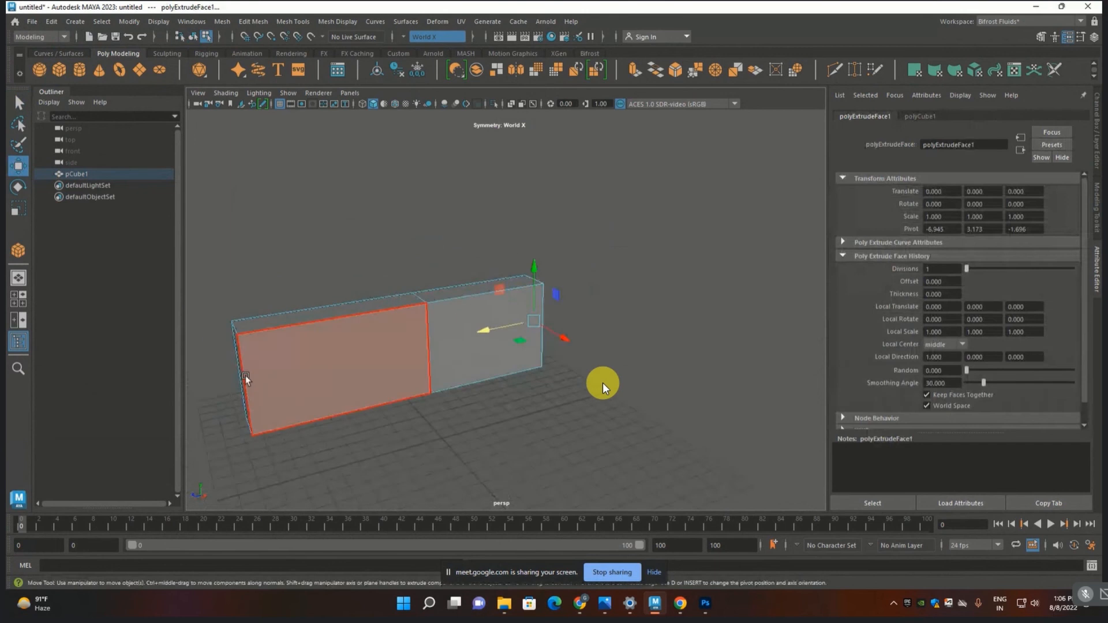
{"action": "left_click_drag", "start_coordinate": [245, 376], "coordinate": [327, 364], "text": "alt"}
{"action": "middle_click_drag", "start_coordinate": [327, 363], "coordinate": [381, 310], "text": "alt"}
{"action": "left_click", "coordinate": [277, 365]}
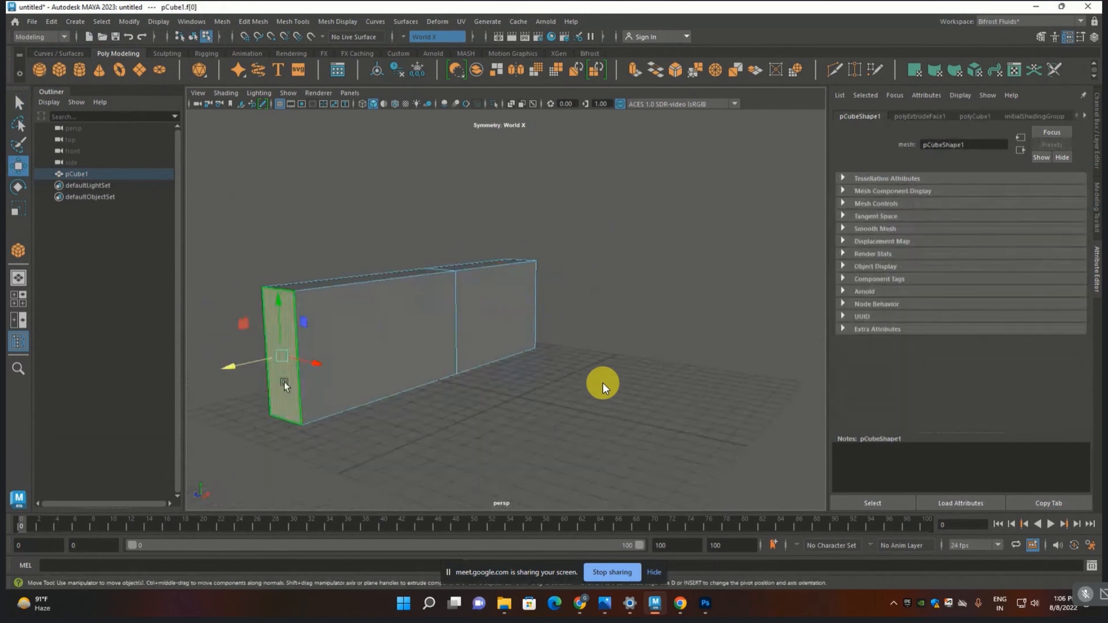
{"action": "left_click_drag", "start_coordinate": [284, 383], "coordinate": [308, 362], "text": "alt"}
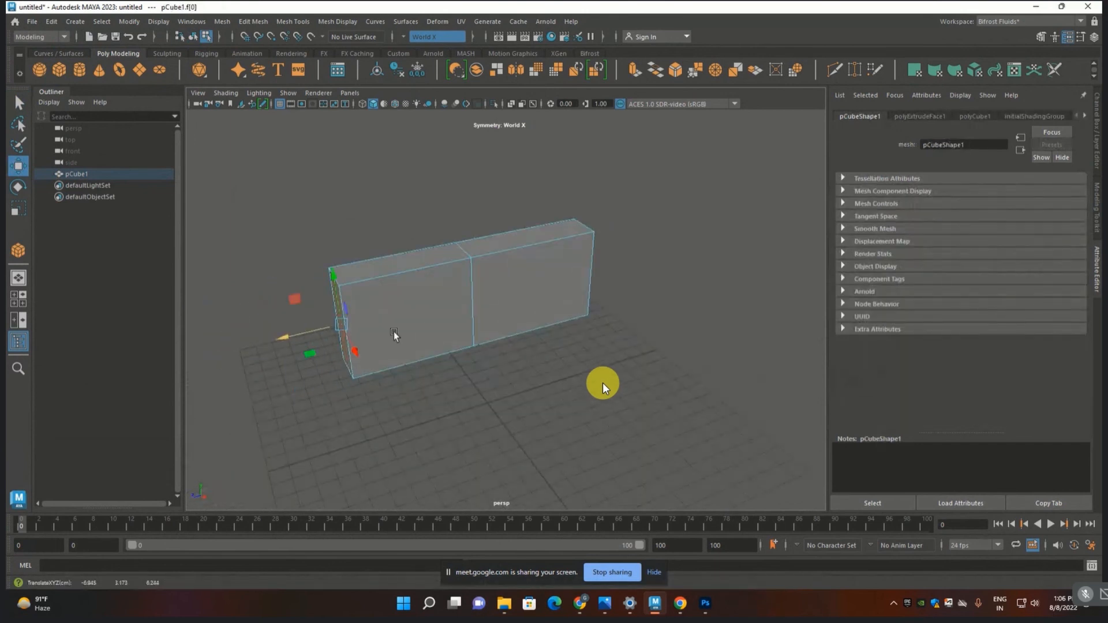
{"action": "left_click_drag", "start_coordinate": [484, 340], "coordinate": [783, 374], "text": "alt"}
{"action": "left_click", "coordinate": [663, 351]}
{"action": "key", "text": "ctrl+e"}
- Extrude the inner side face of the wall's last segment into a long wall at a right angle
{"action": "left_click", "coordinate": [777, 415]}
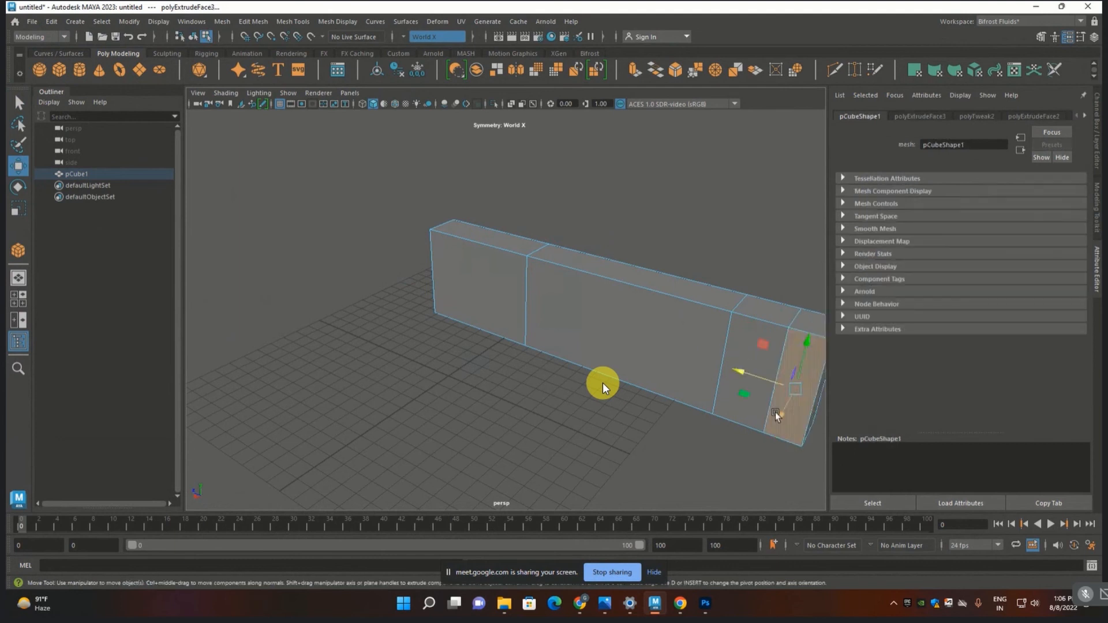
{"action": "scroll", "coordinate": [776, 415], "scroll_direction": "down", "scroll_amount": 3}
{"action": "left_click_drag", "start_coordinate": [764, 414], "coordinate": [681, 425], "text": "alt"}
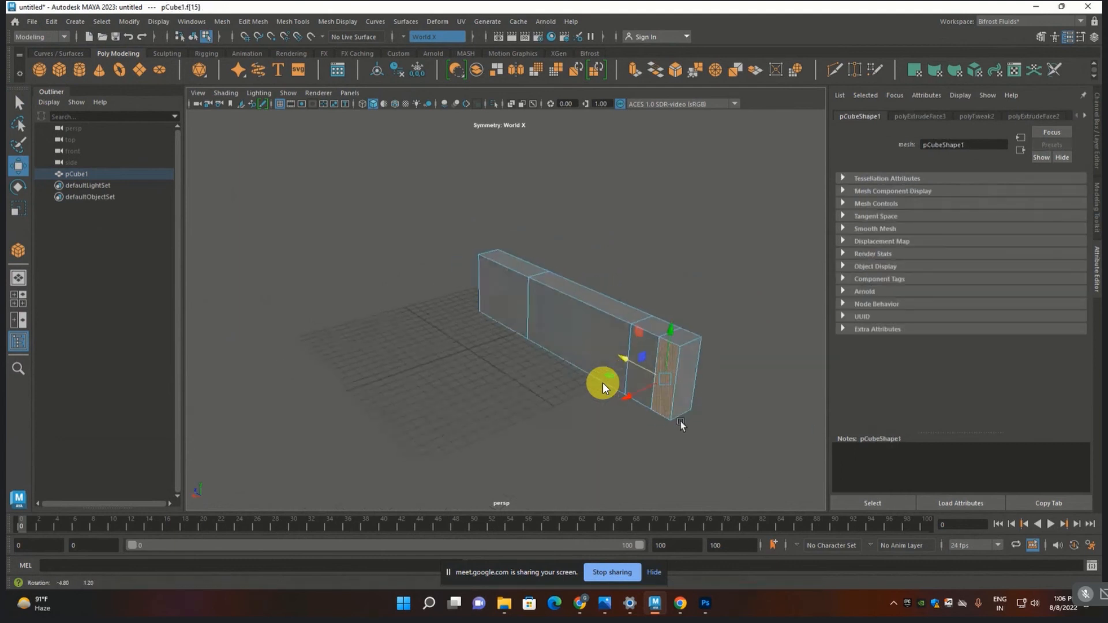
{"action": "key", "text": "ctrl+e"}
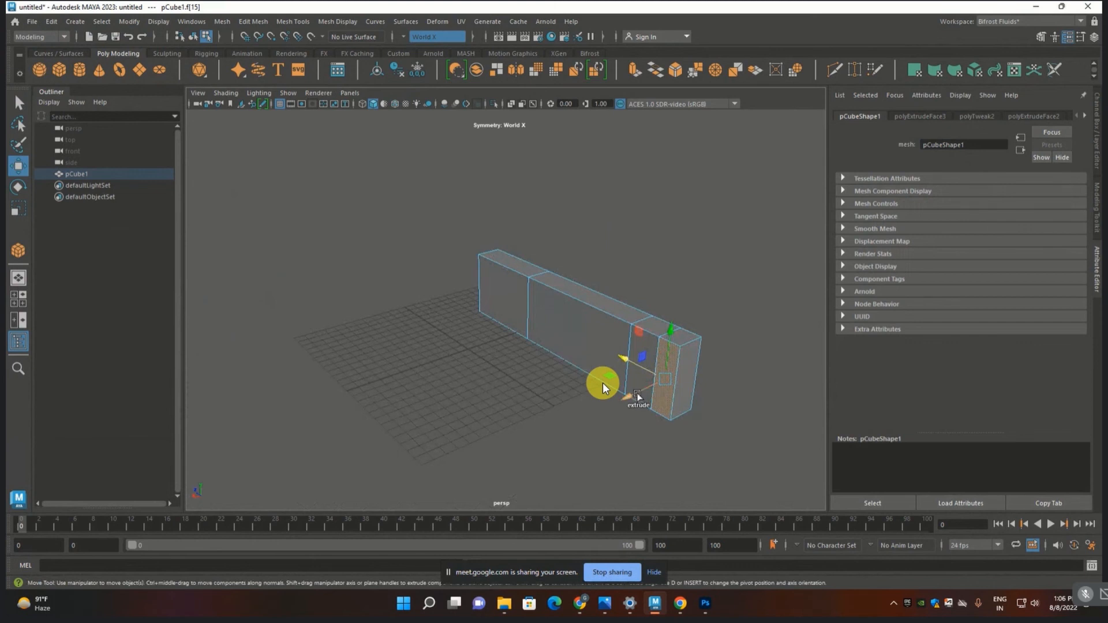
{"action": "left_click_drag", "start_coordinate": [631, 396], "coordinate": [469, 464]}
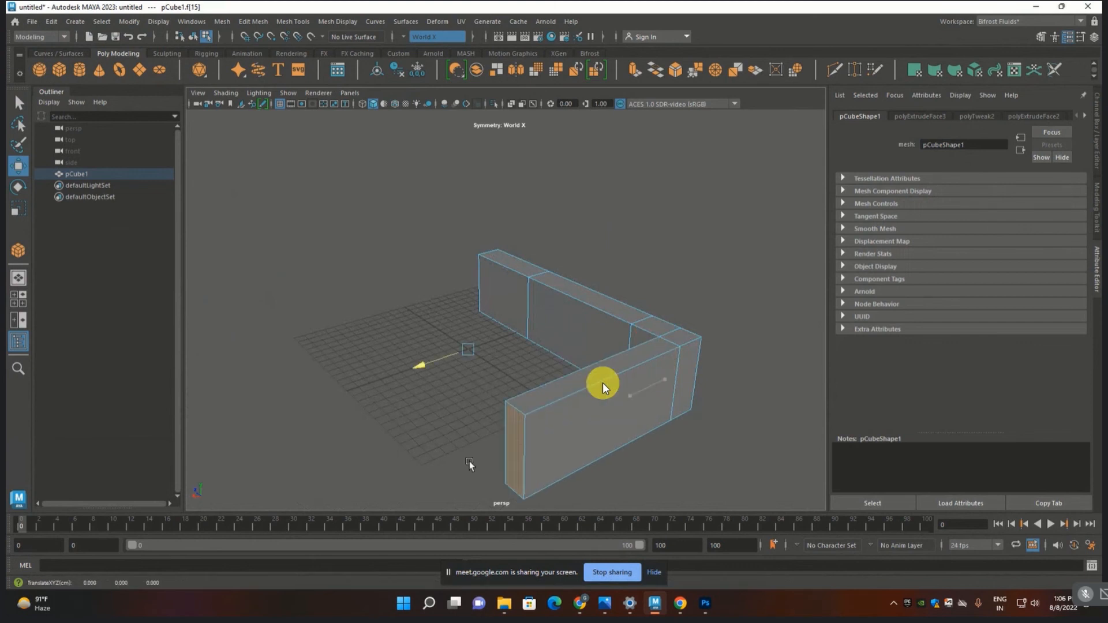
{"action": "left_click", "coordinate": [423, 406]}
{"action": "left_click_drag", "start_coordinate": [422, 406], "coordinate": [522, 409], "text": "alt"}
{"action": "scroll", "coordinate": [546, 318], "scroll_direction": "up", "scroll_amount": 3}
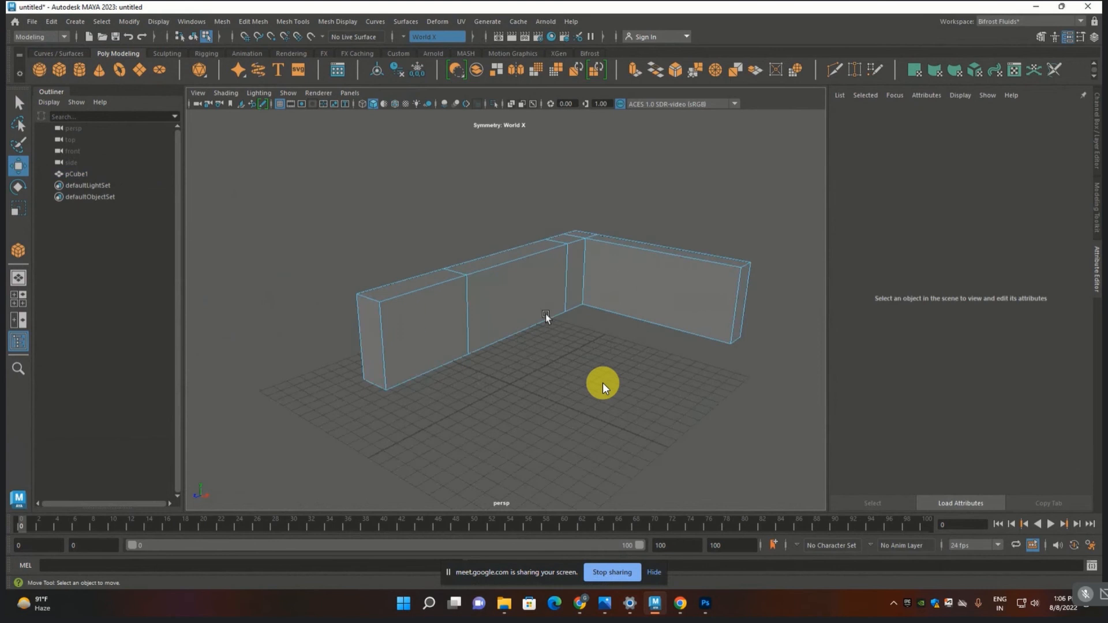
- Select the top faces of both walls except the middle section and extrude them upward in two stages, leaving a window gap
{"action": "left_click_drag", "start_coordinate": [546, 317], "coordinate": [507, 416], "text": "alt"}
{"action": "left_click", "coordinate": [606, 346]}
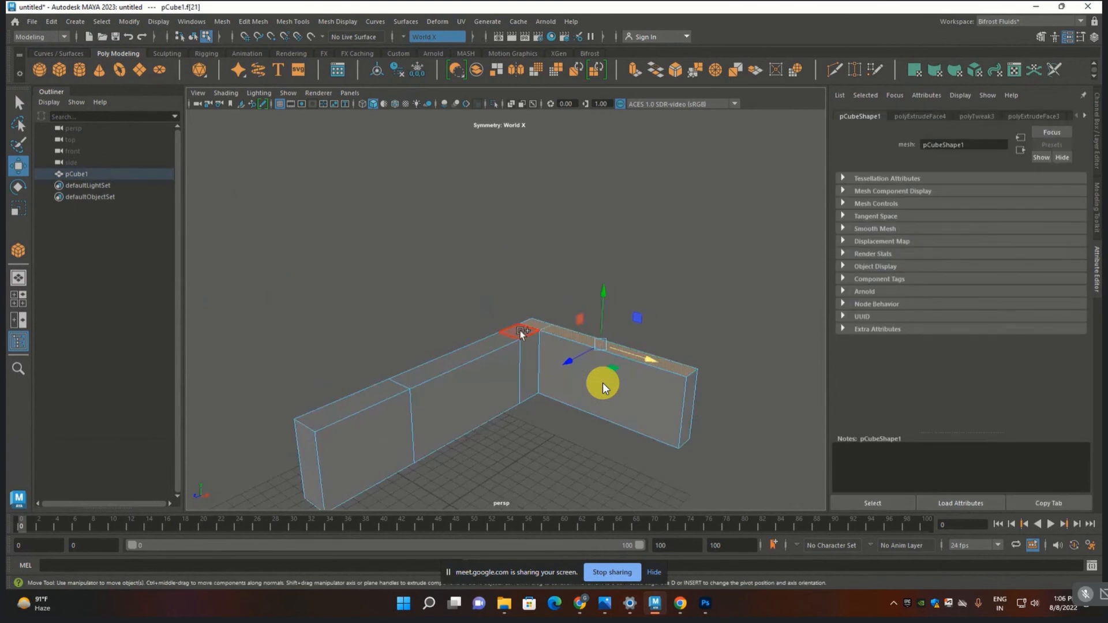
{"action": "left_click", "coordinate": [519, 333], "text": "shift"}
{"action": "left_click", "coordinate": [478, 348], "text": "shift"}
{"action": "left_click", "coordinate": [378, 396], "text": "shift"}
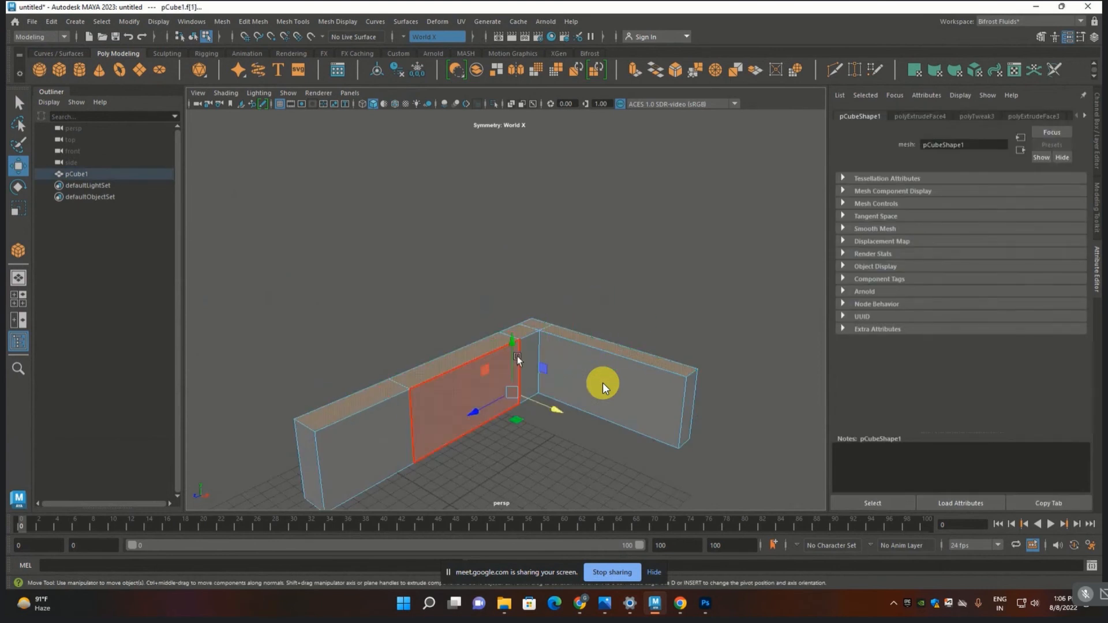
{"action": "left_click_drag", "start_coordinate": [517, 361], "coordinate": [513, 311], "text": "shift"}
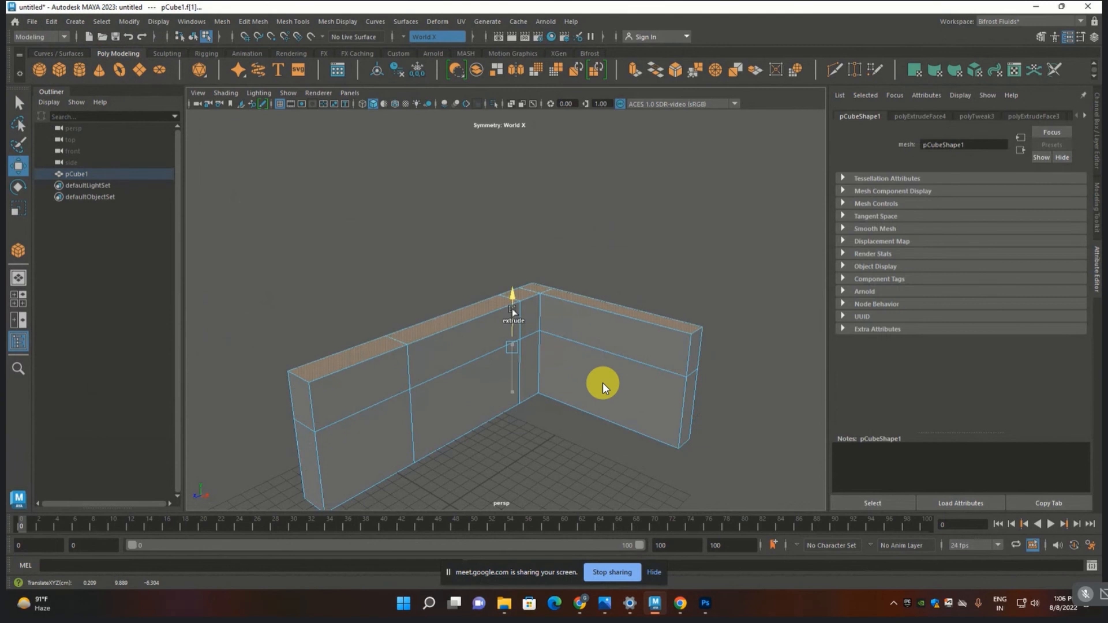
{"action": "key", "text": "ctrl+z"}
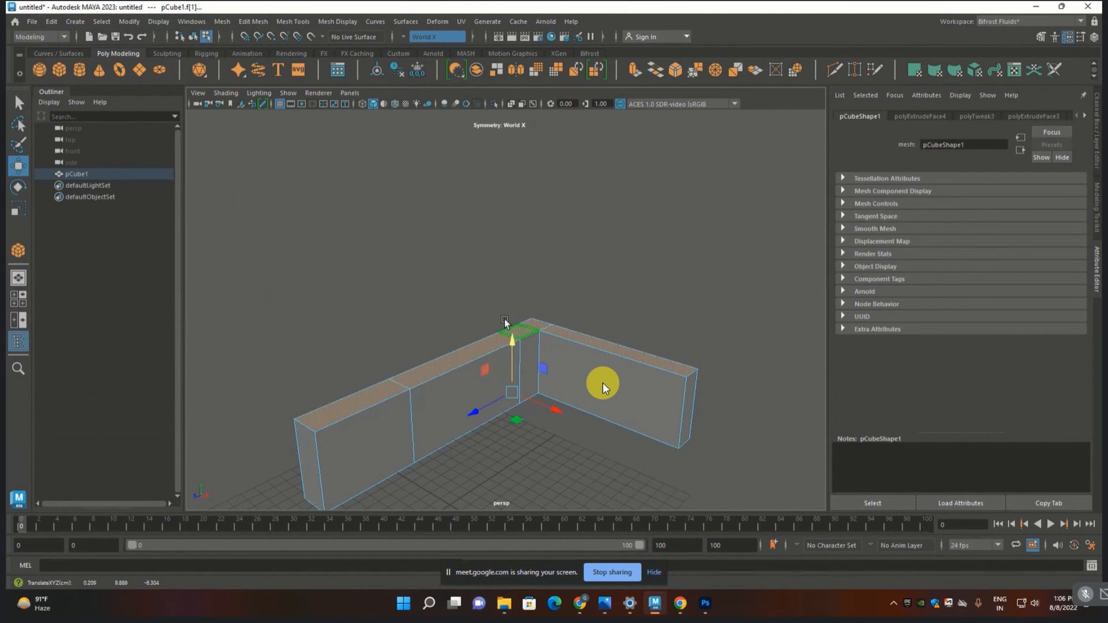
{"action": "left_click", "coordinate": [461, 359], "text": "shift"}
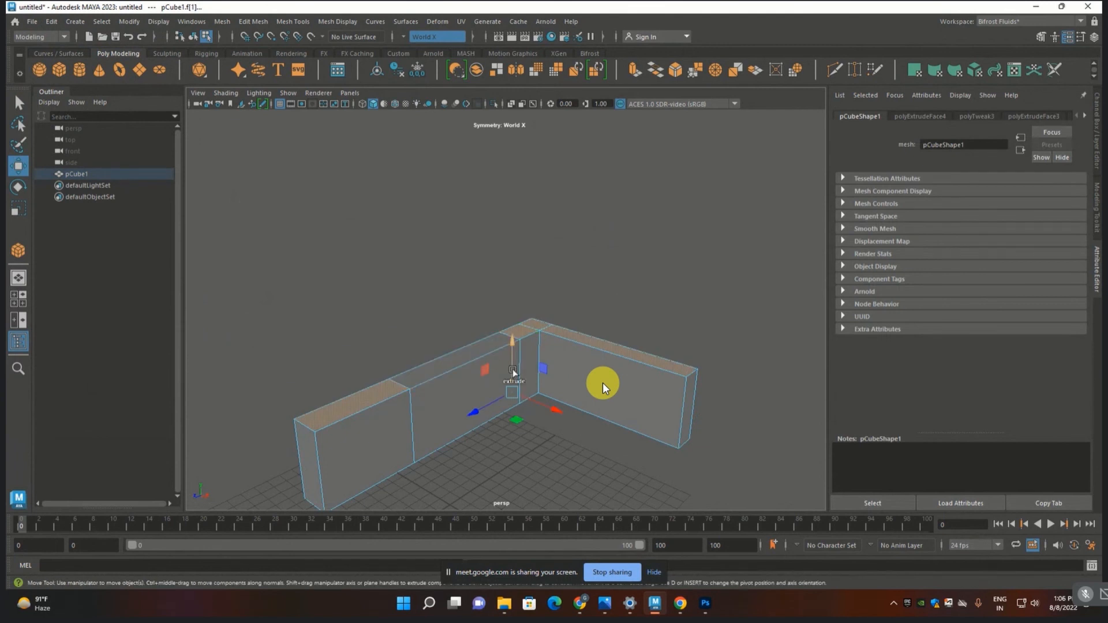
{"action": "left_click_drag", "start_coordinate": [514, 372], "coordinate": [512, 218], "text": "shift"}
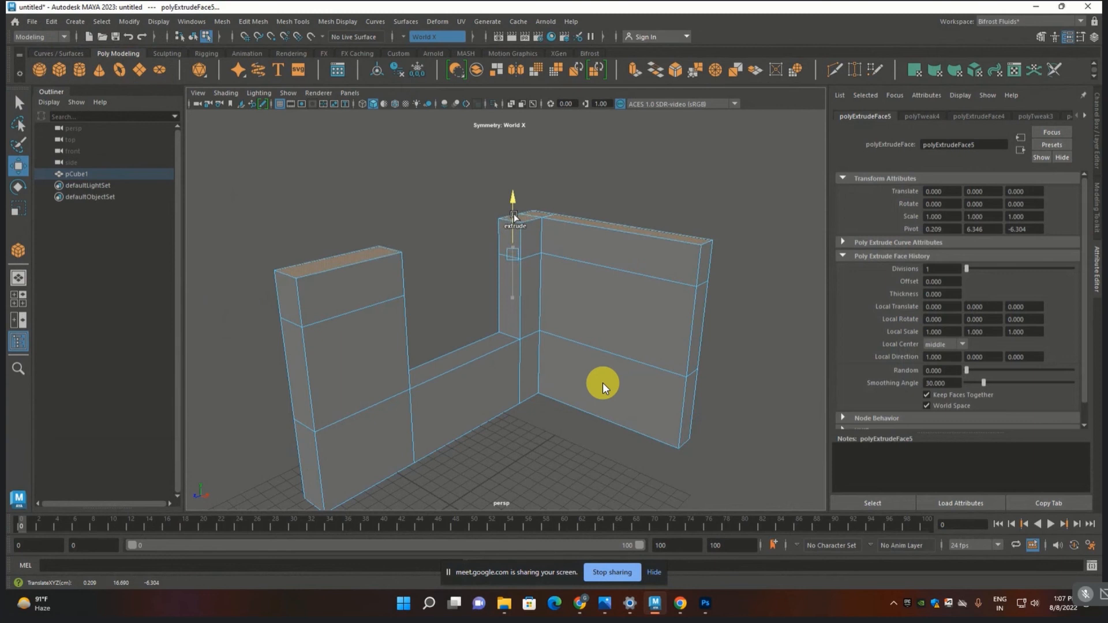
- Bridge the two facing upper faces across the gap to form a beam above the window opening
{"action": "left_click", "coordinate": [469, 241]}
{"action": "left_click", "coordinate": [516, 241]}
{"action": "left_click_drag", "start_coordinate": [480, 273], "coordinate": [438, 267], "text": "alt"}
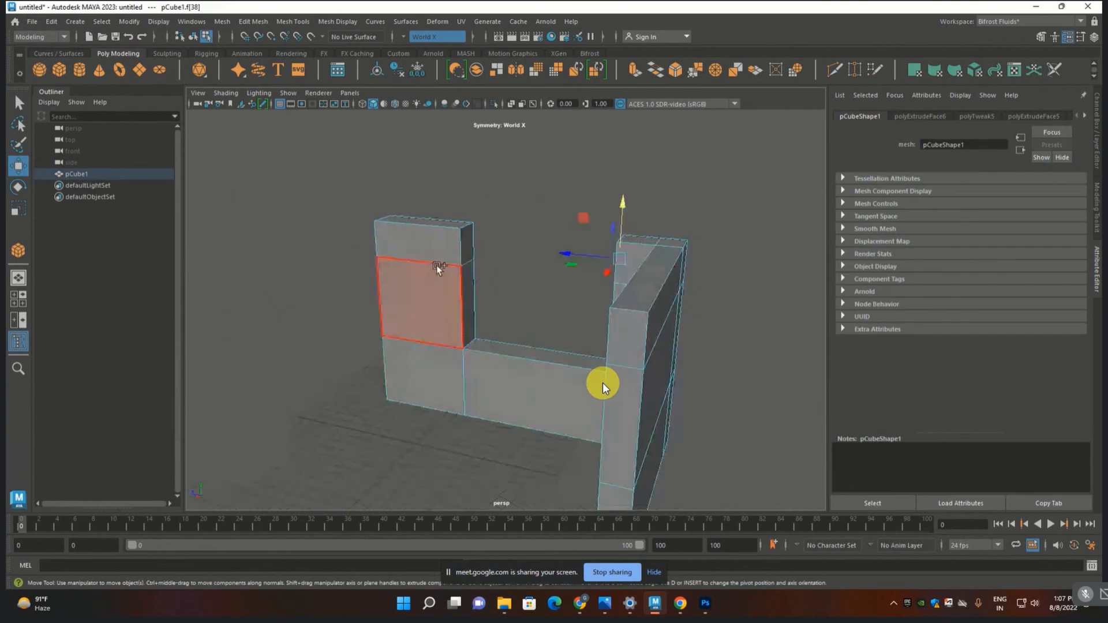
{"action": "left_click", "coordinate": [466, 244], "text": "shift"}
{"action": "left_click", "coordinate": [295, 21]}
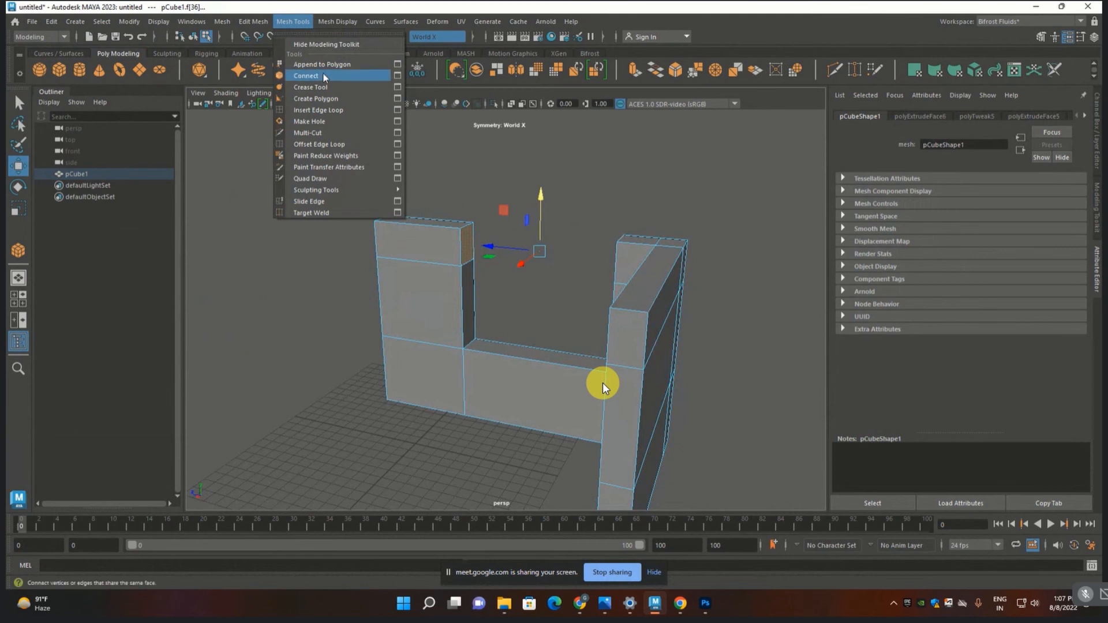
{"action": "mouse_move", "coordinate": [260, 22]}
{"action": "left_click", "coordinate": [271, 78]}
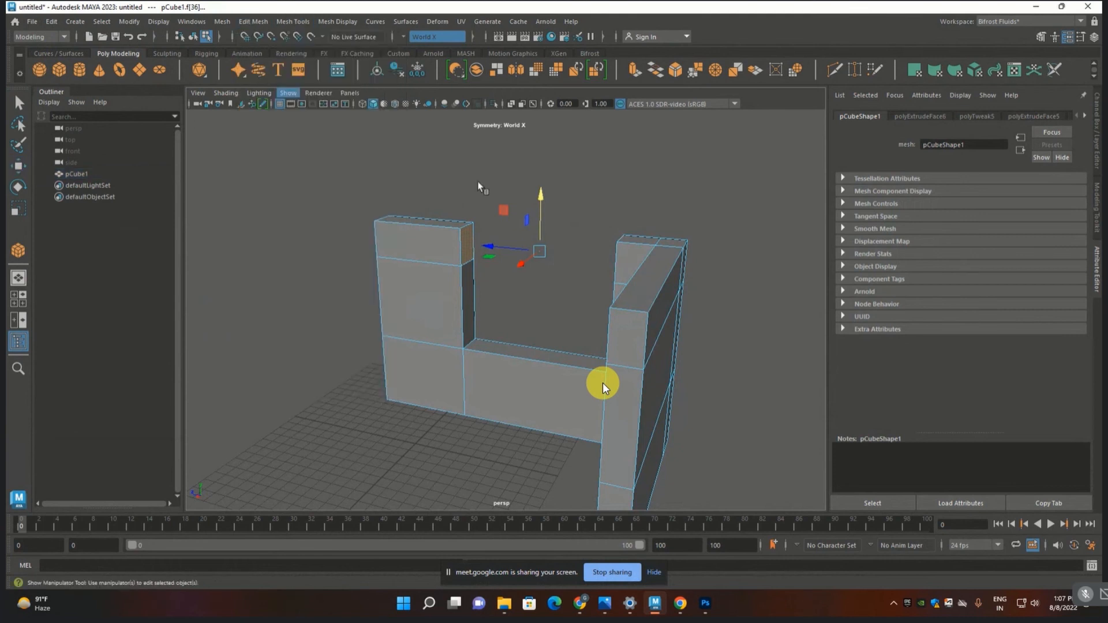
{"action": "left_click_drag", "start_coordinate": [568, 188], "coordinate": [638, 181], "text": "alt"}
{"action": "left_click", "coordinate": [522, 199]}
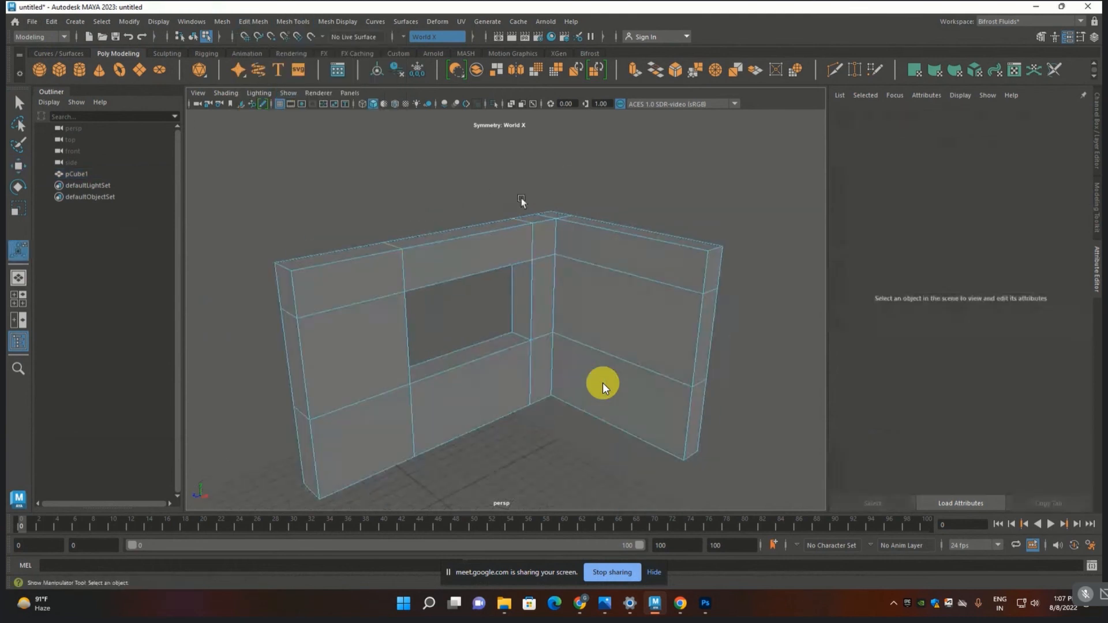
- Insert a vertical edge loop near the free end of the perpendicular wall
{"action": "scroll", "coordinate": [521, 198], "scroll_direction": "up", "scroll_amount": 2}
{"action": "left_click_drag", "start_coordinate": [522, 199], "coordinate": [481, 318], "text": "alt"}
{"action": "scroll", "coordinate": [483, 315], "scroll_direction": "up", "scroll_amount": 3}
{"action": "middle_click_drag", "start_coordinate": [510, 297], "coordinate": [492, 332], "text": "alt"}
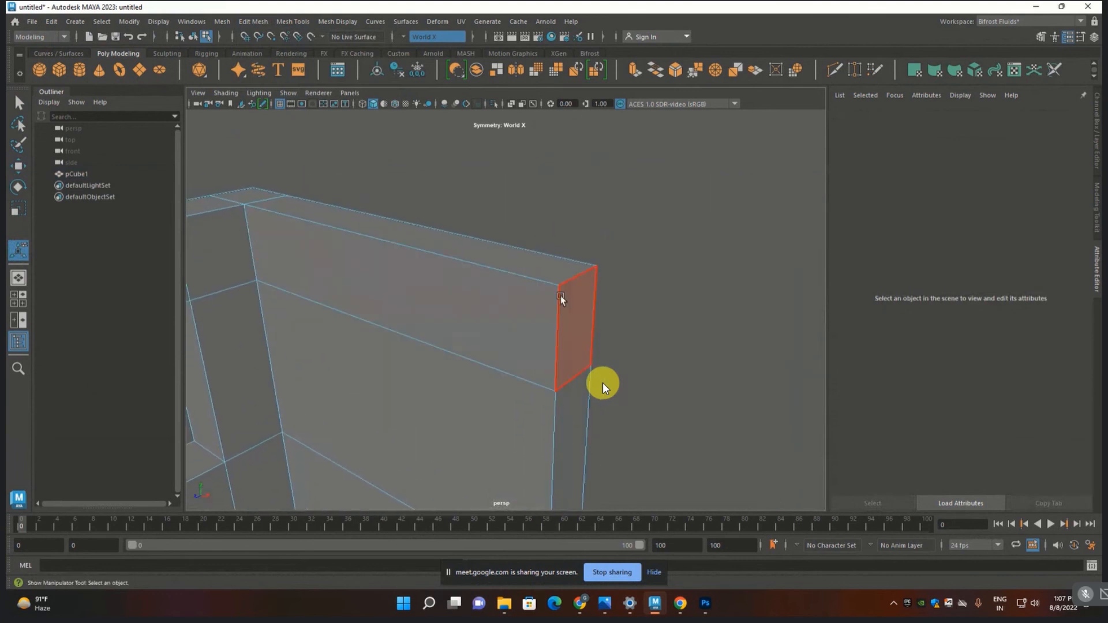
{"action": "left_click_drag", "start_coordinate": [580, 281], "coordinate": [556, 288], "text": "alt"}
{"action": "left_click", "coordinate": [293, 22]}
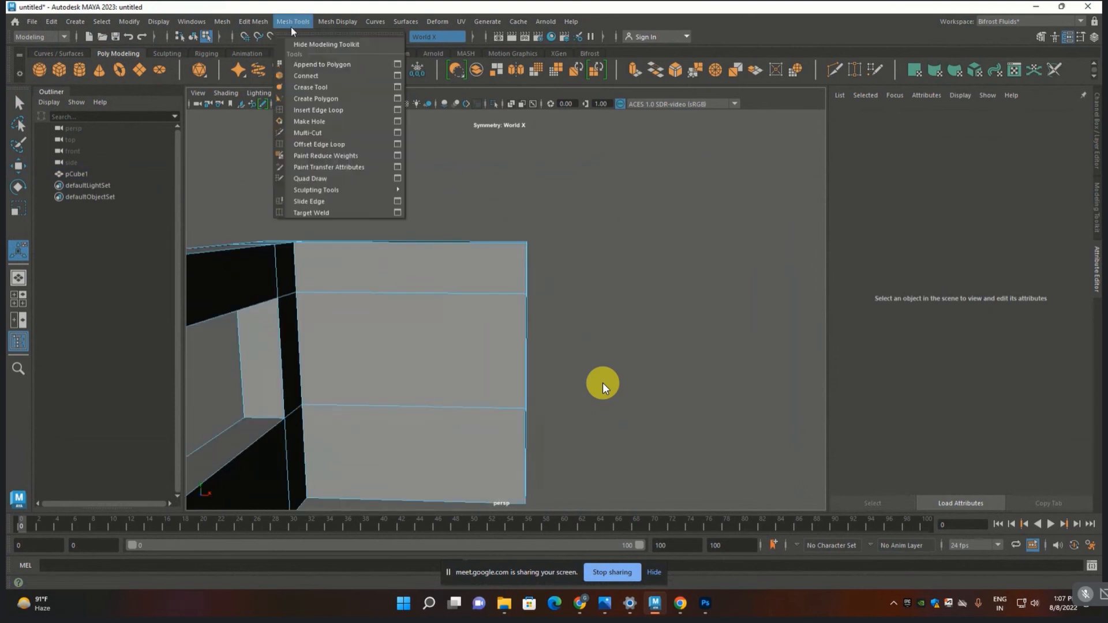
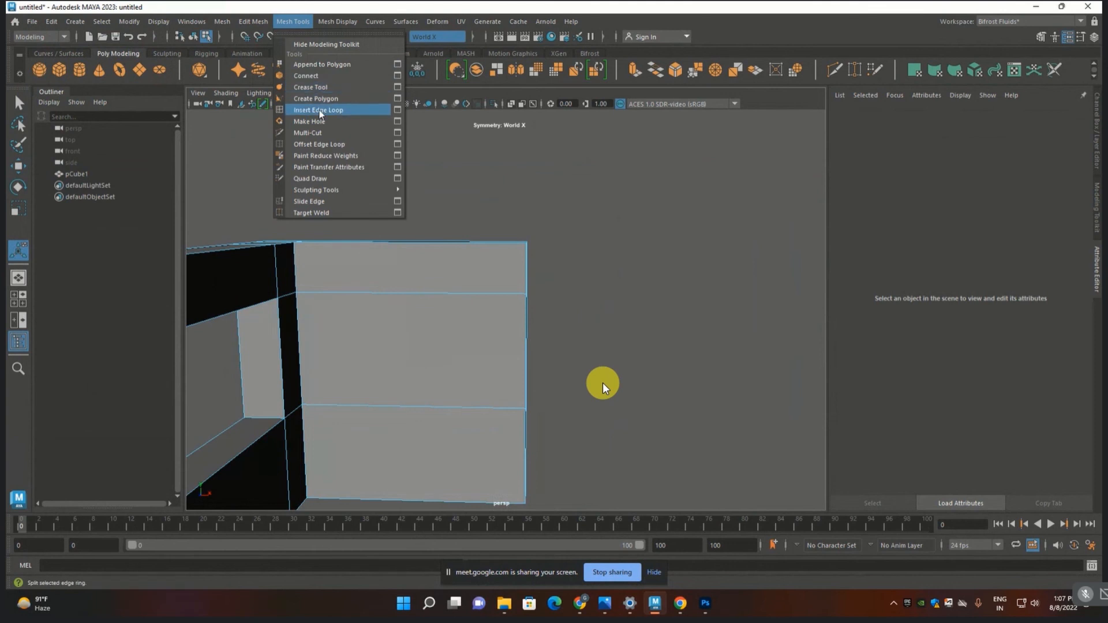
{"action": "left_click", "coordinate": [319, 111]}
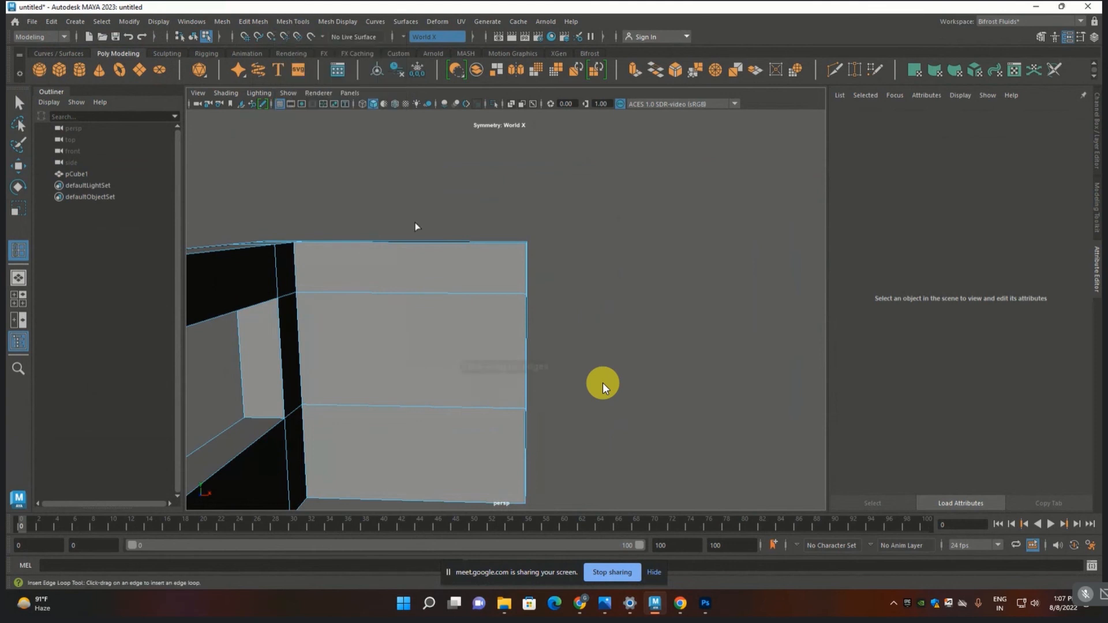
{"action": "left_click", "coordinate": [455, 243]}
{"action": "left_click_drag", "start_coordinate": [564, 262], "coordinate": [530, 251], "text": "alt"}
{"action": "left_click", "coordinate": [558, 262]}
- Move the two top corner vertices at the perpendicular wall's free end inward and down to make a broken corner
{"action": "key", "text": "F9"}
{"action": "left_click_drag", "start_coordinate": [542, 267], "coordinate": [561, 233], "text": "alt"}
{"action": "left_click", "coordinate": [565, 259]}
{"action": "left_click", "coordinate": [505, 259]}
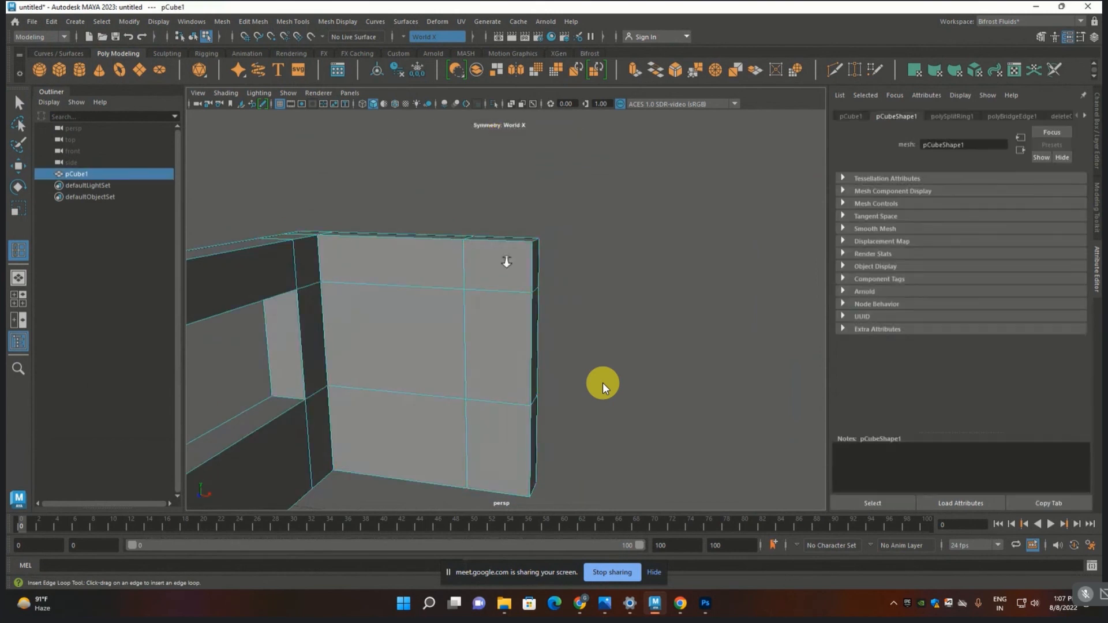
{"action": "scroll", "coordinate": [518, 261], "scroll_direction": "up", "scroll_amount": 2}
{"action": "key", "text": "q"}
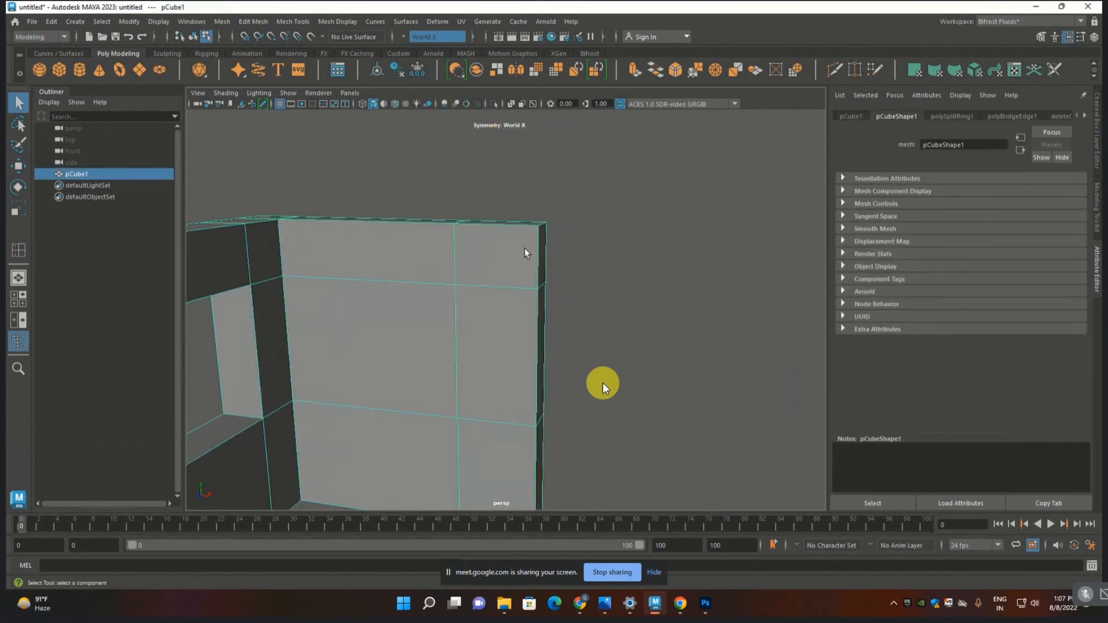
{"action": "key", "text": "F9"}
{"action": "left_click_drag", "start_coordinate": [557, 212], "coordinate": [513, 247]}
{"action": "right_click_drag", "start_coordinate": [513, 247], "coordinate": [526, 289], "text": "alt"}
{"action": "key", "text": "w"}
{"action": "left_click_drag", "start_coordinate": [526, 286], "coordinate": [550, 289], "text": "alt"}
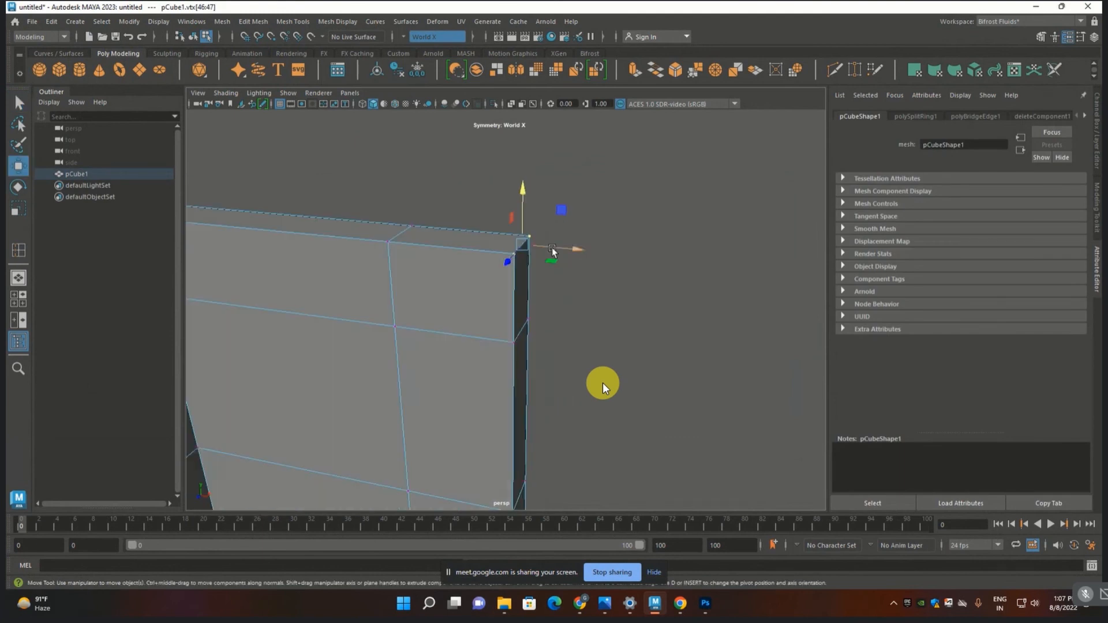
{"action": "left_click_drag", "start_coordinate": [551, 249], "coordinate": [469, 289]}
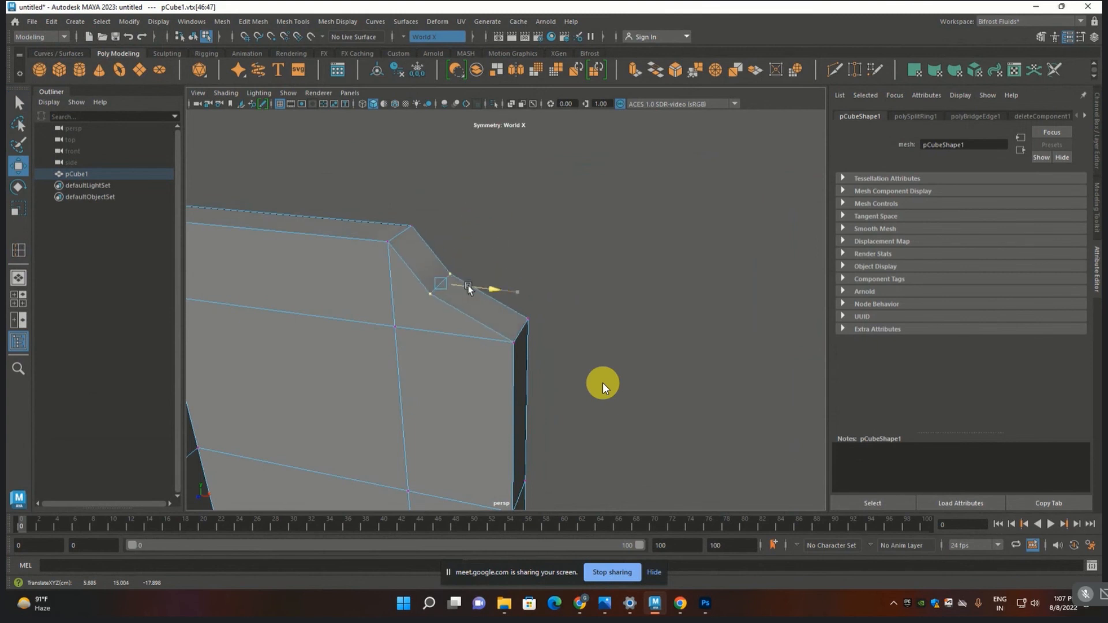
{"action": "left_click", "coordinate": [564, 304]}
{"action": "left_click_drag", "start_coordinate": [564, 304], "coordinate": [604, 252], "text": "alt"}
- Delete the faces of the upper corner block at the free end of the window wall
{"action": "left_click_drag", "start_coordinate": [607, 313], "coordinate": [516, 355], "text": "alt"}
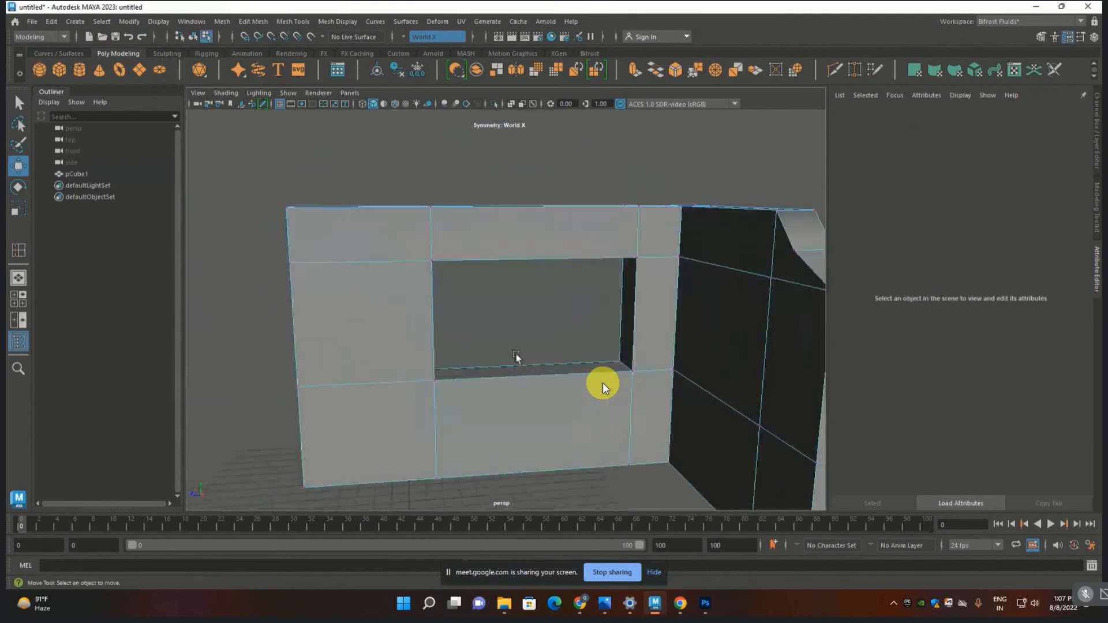
{"action": "key", "text": "F11"}
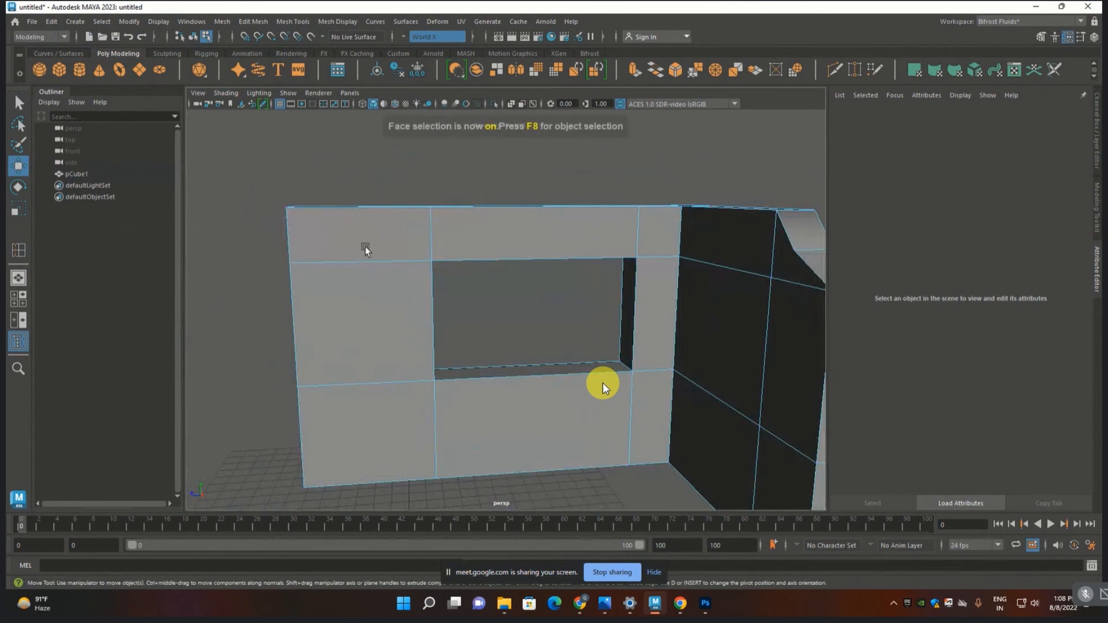
{"action": "left_click", "coordinate": [369, 253]}
{"action": "key", "text": "Delete"}
- Bridge the two vertical edges at the open end of the beam above the window to close it with a face
{"action": "scroll", "coordinate": [368, 250], "scroll_direction": "up", "scroll_amount": 2}
{"action": "scroll", "coordinate": [368, 250], "scroll_direction": "up", "scroll_amount": 2}
{"action": "left_click_drag", "start_coordinate": [341, 260], "coordinate": [438, 289], "text": "alt"}
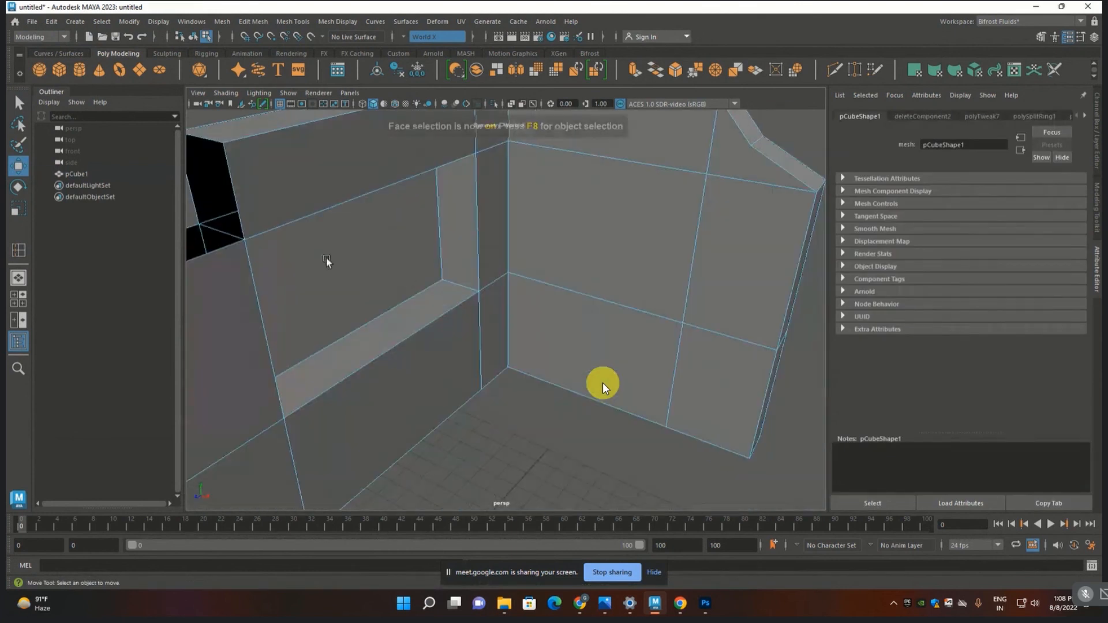
{"action": "middle_click_drag", "start_coordinate": [327, 262], "coordinate": [528, 336], "text": "alt"}
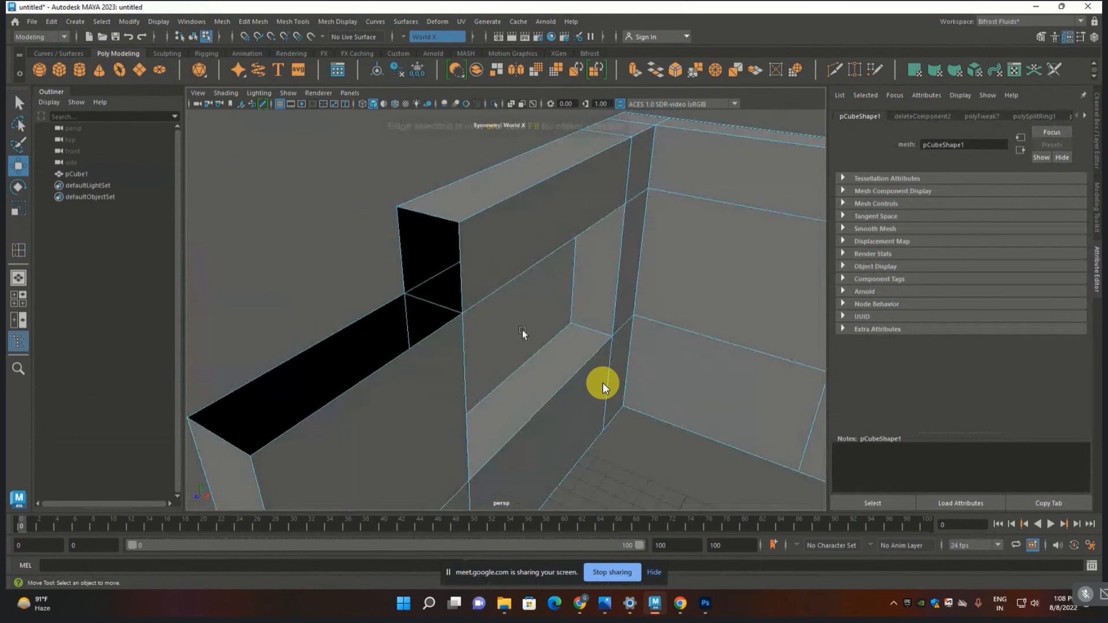
{"action": "key", "text": "F10"}
{"action": "left_click", "coordinate": [462, 273]}
{"action": "left_click", "coordinate": [402, 252], "text": "shift"}
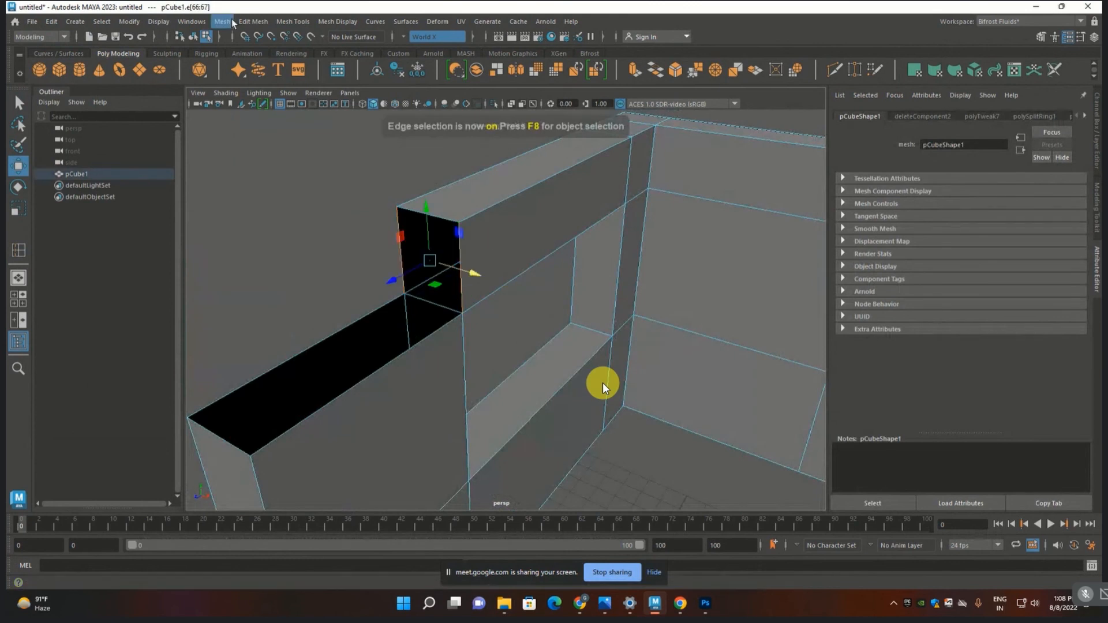
{"action": "left_click", "coordinate": [253, 21]}
{"action": "left_click", "coordinate": [269, 75]}
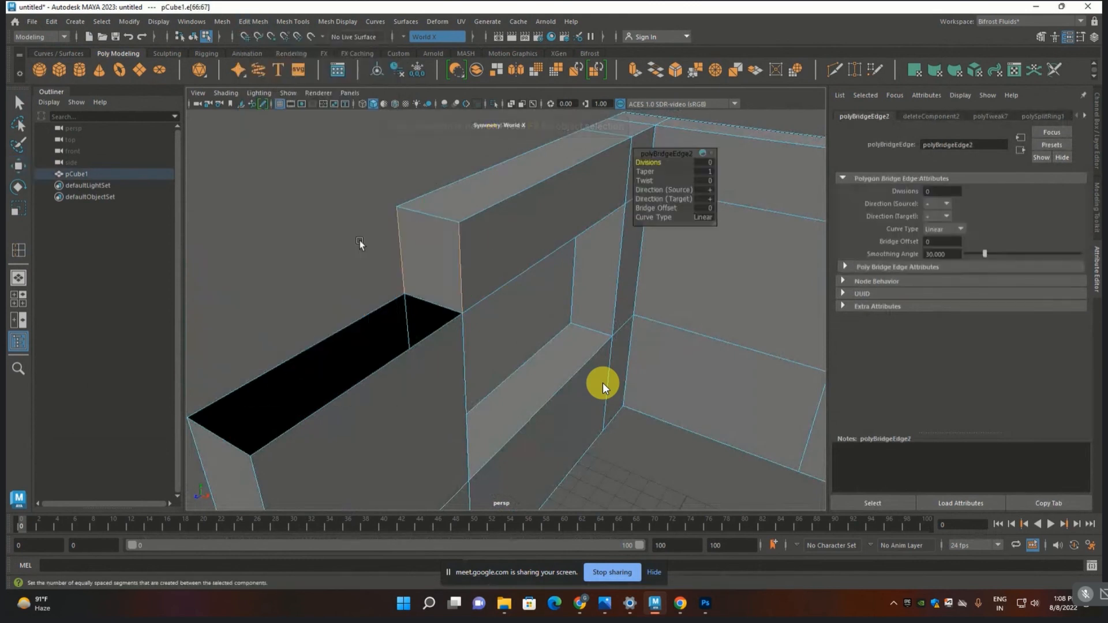
- Bridge the two long top edges of the lowered free end of the window wall to close its open top
{"action": "left_click", "coordinate": [383, 366]}
{"action": "left_click", "coordinate": [326, 336], "text": "shift"}
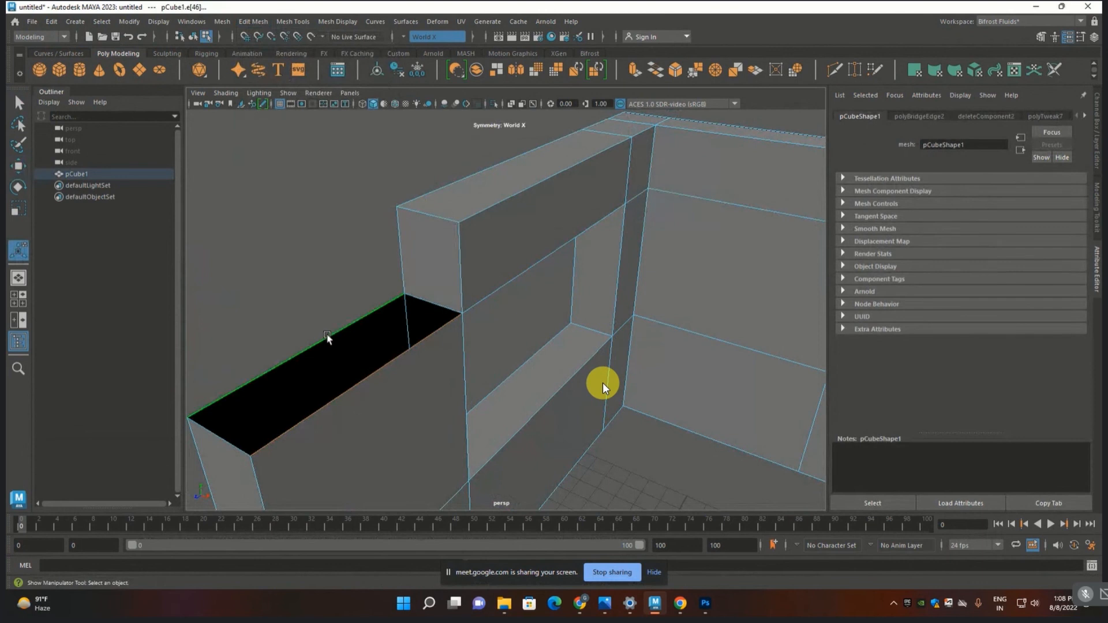
{"action": "key", "text": "g"}
{"action": "left_click_drag", "start_coordinate": [327, 335], "coordinate": [386, 385], "text": "alt"}
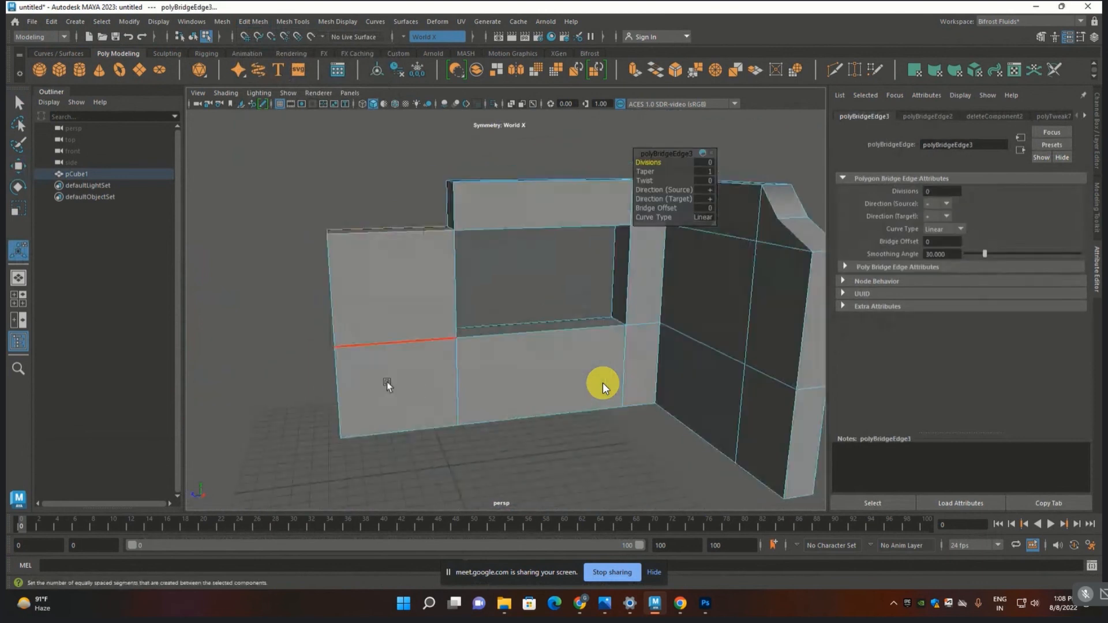
- Insert two horizontal edge loops around the walls below the window sill level
{"action": "left_click", "coordinate": [386, 381]}
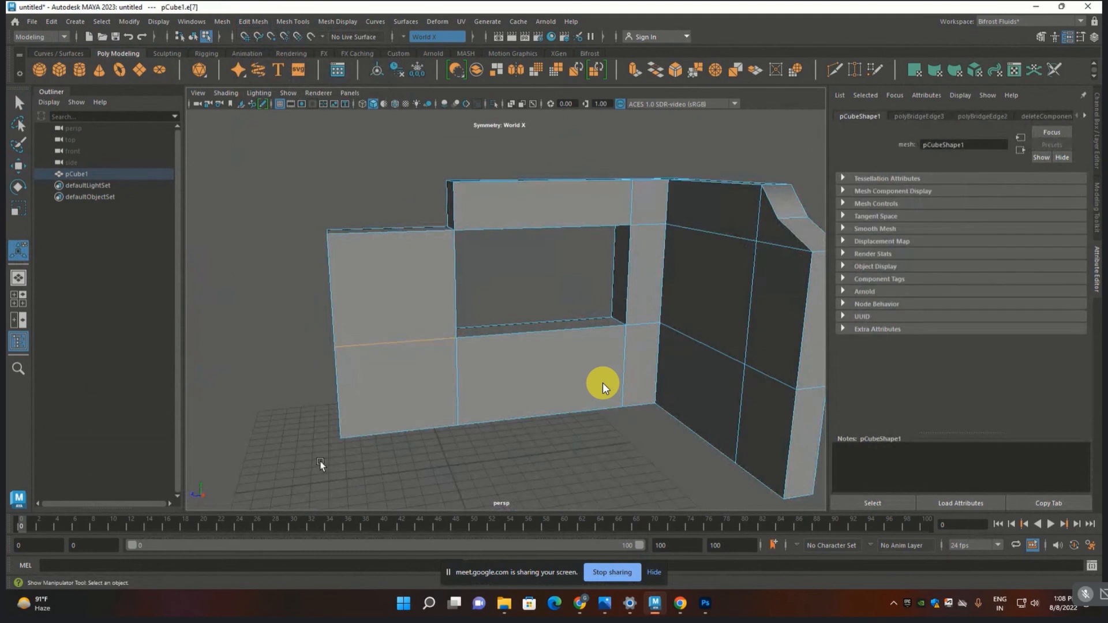
{"action": "left_click", "coordinate": [430, 459]}
{"action": "scroll", "coordinate": [429, 454], "scroll_direction": "up", "scroll_amount": 4}
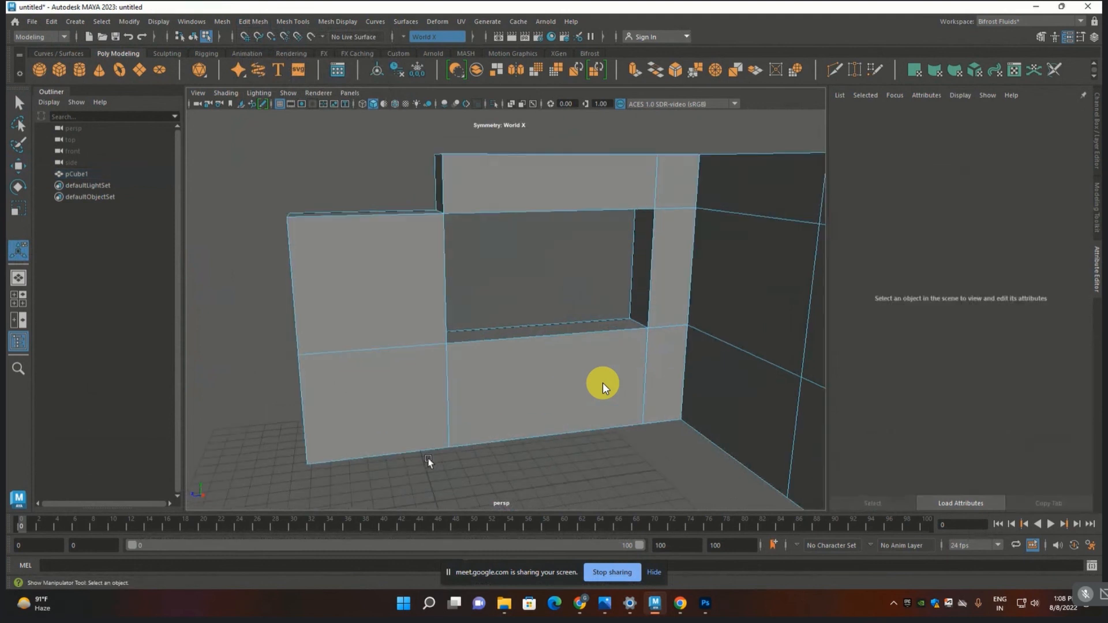
{"action": "left_click_drag", "start_coordinate": [429, 454], "coordinate": [518, 437], "text": "alt"}
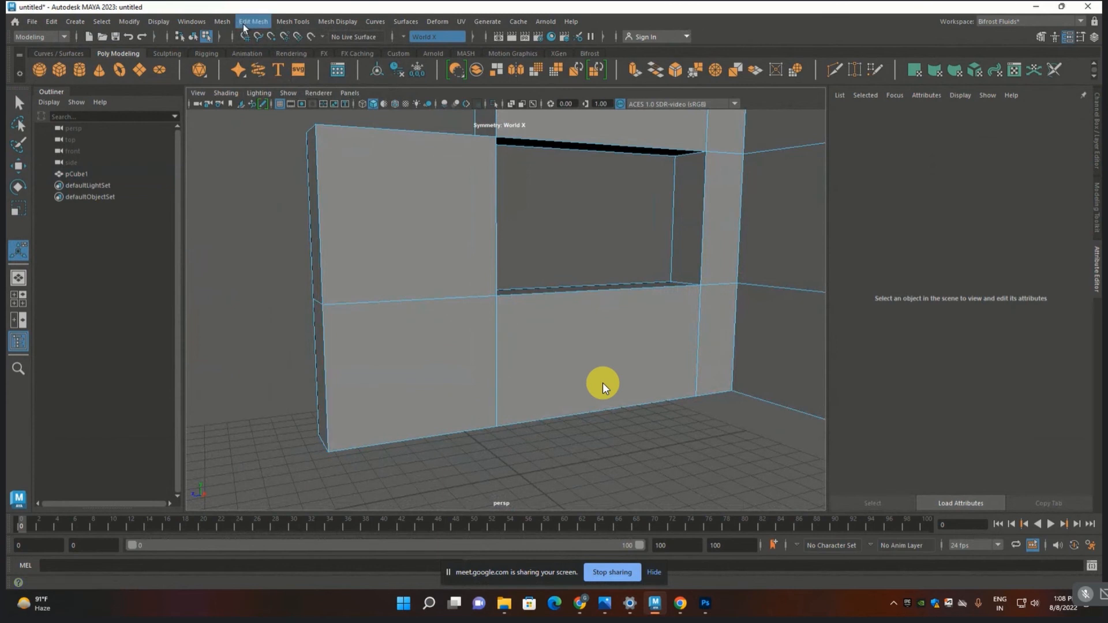
{"action": "left_click", "coordinate": [296, 21]}
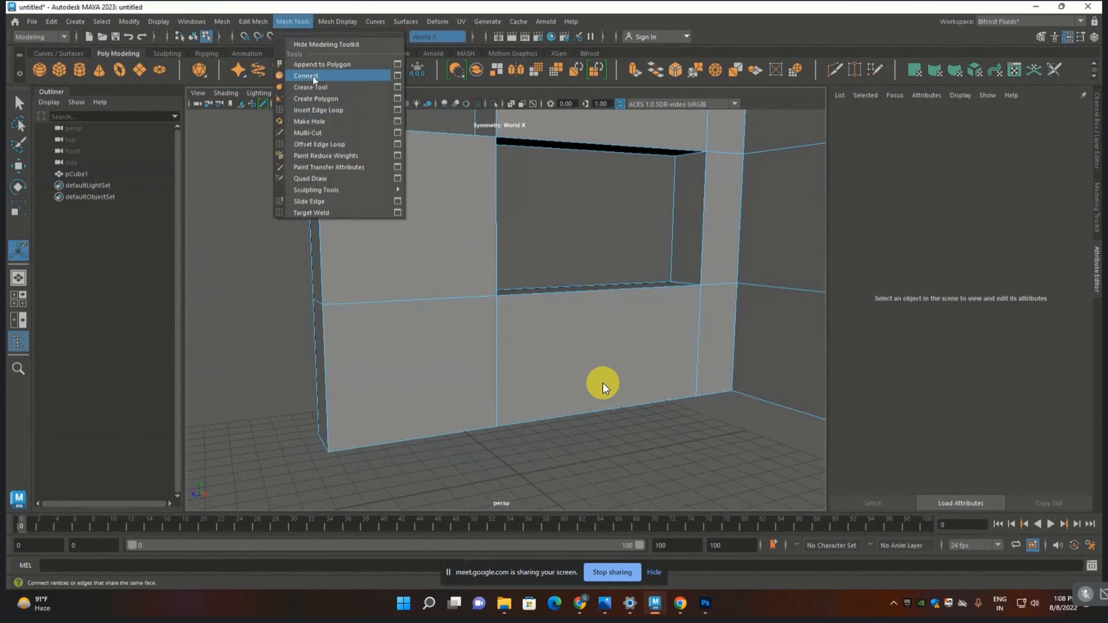
{"action": "left_click", "coordinate": [313, 110]}
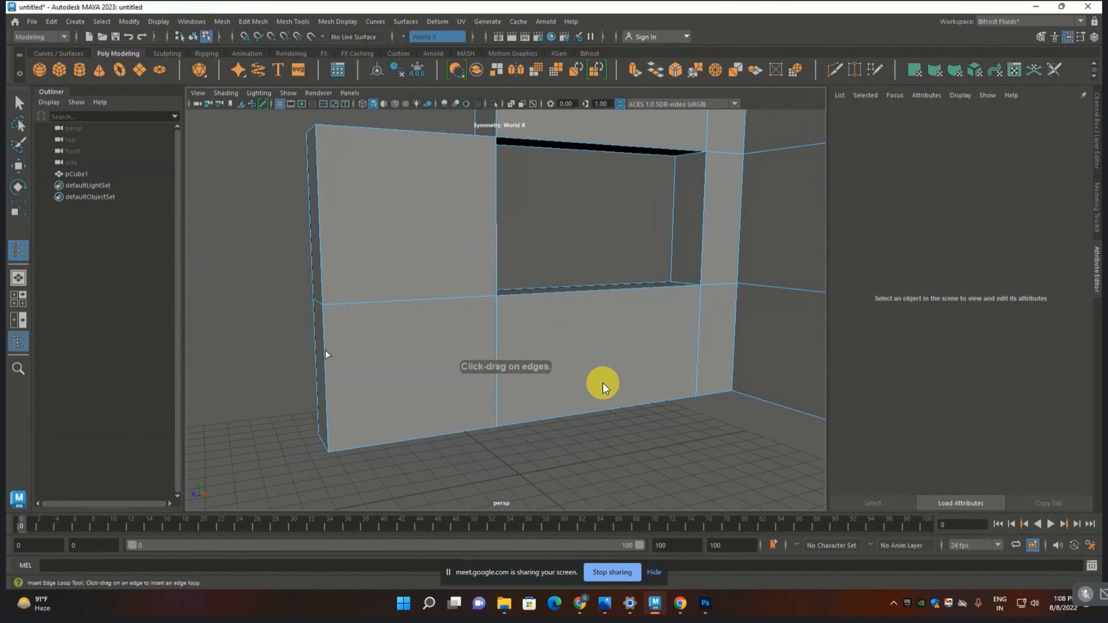
{"action": "left_click", "coordinate": [324, 344]}
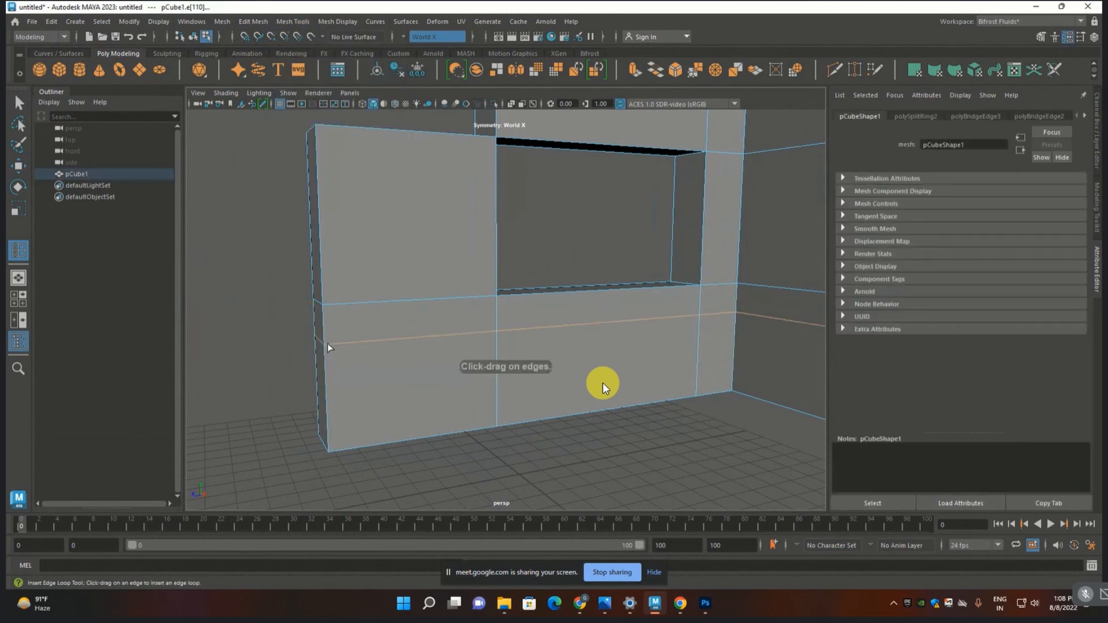
{"action": "left_click", "coordinate": [327, 383]}
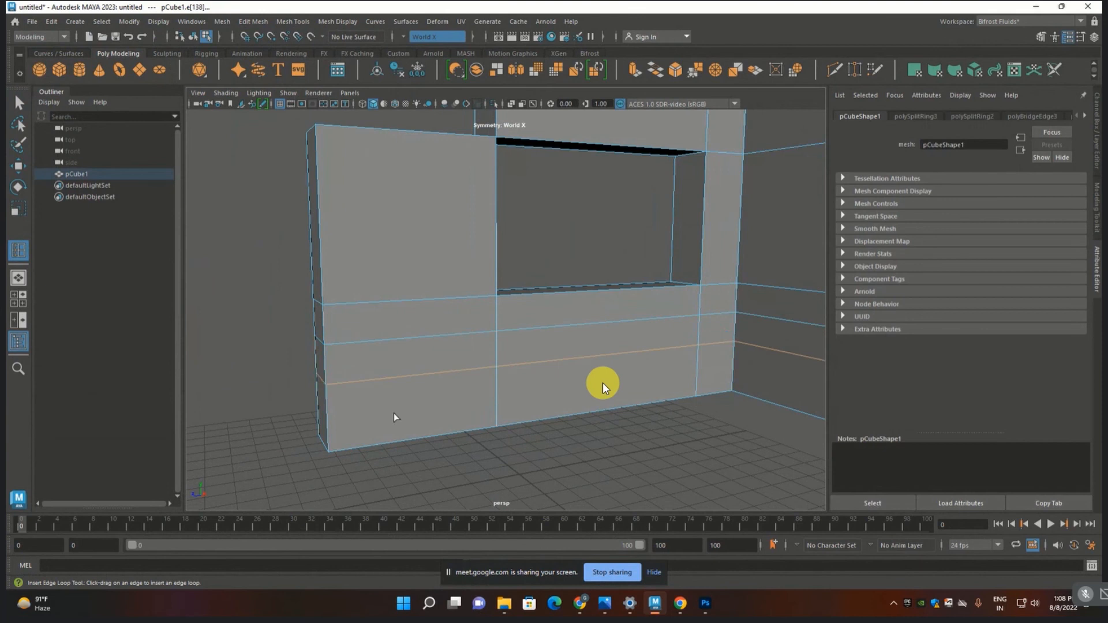
{"action": "middle_click_drag", "start_coordinate": [474, 462], "coordinate": [452, 458], "text": "alt"}
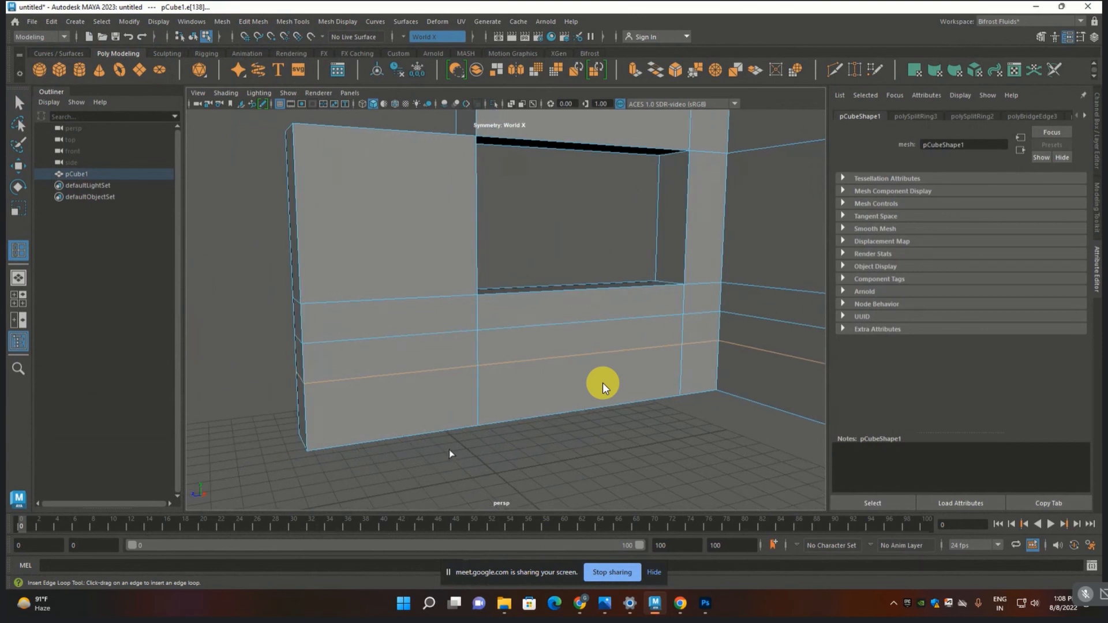
- Insert a vertical edge loop through the window wall between its free end and the window opening
{"action": "key", "text": "F11"}
{"action": "key", "text": "q"}
{"action": "middle_click_drag", "start_coordinate": [421, 437], "coordinate": [416, 414], "text": "alt"}
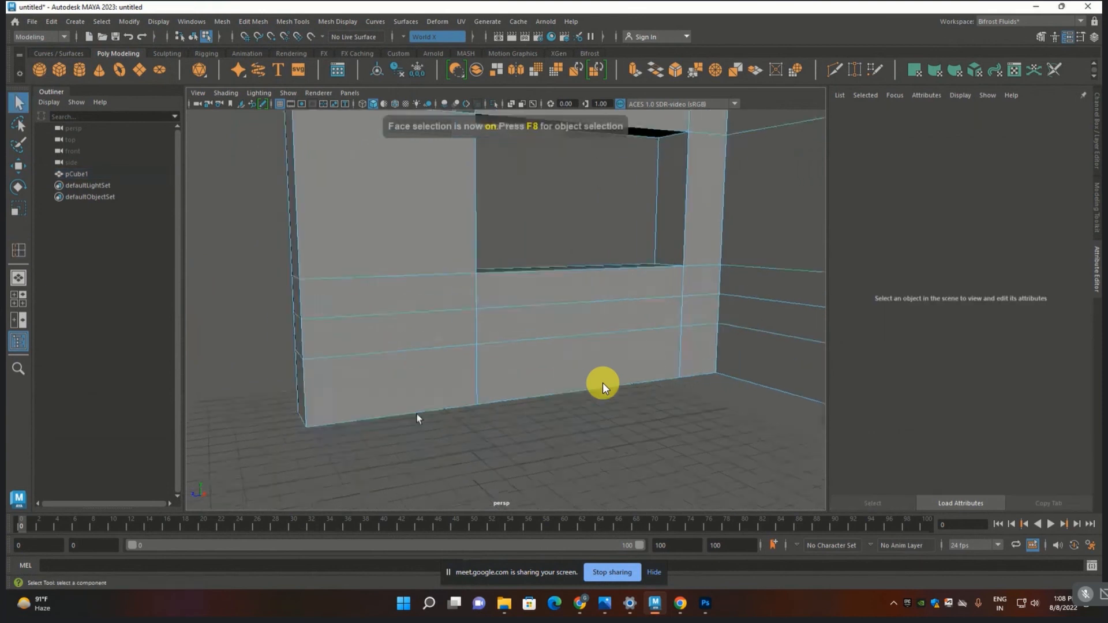
{"action": "left_click_drag", "start_coordinate": [417, 413], "coordinate": [392, 410], "text": "alt"}
{"action": "left_click", "coordinate": [392, 411]}
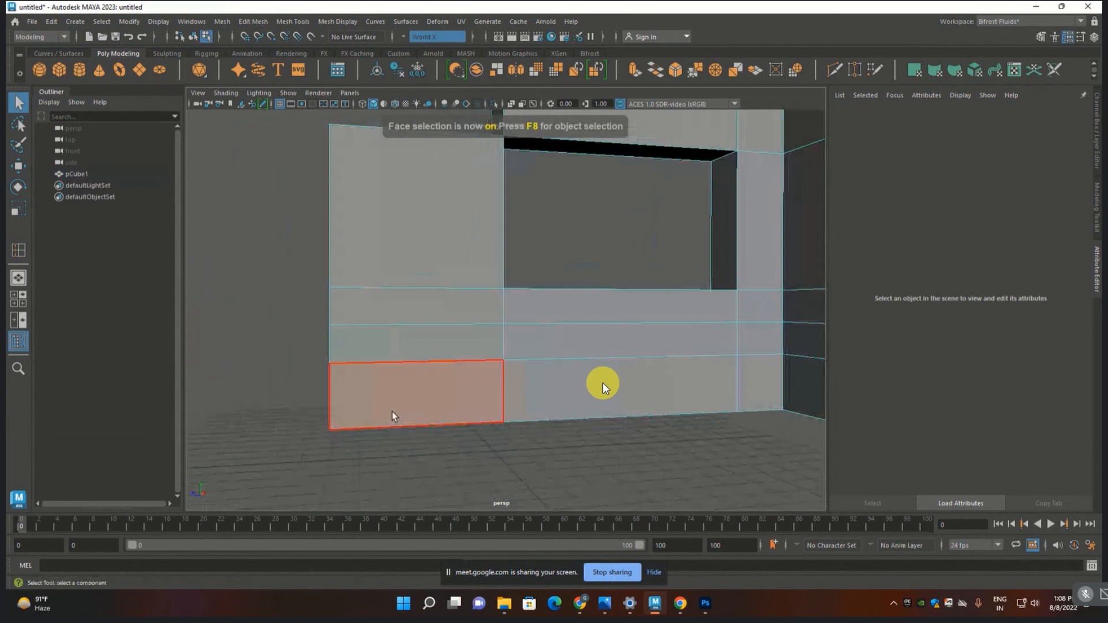
{"action": "key", "text": "g"}
{"action": "left_click_drag", "start_coordinate": [385, 363], "coordinate": [428, 358]}
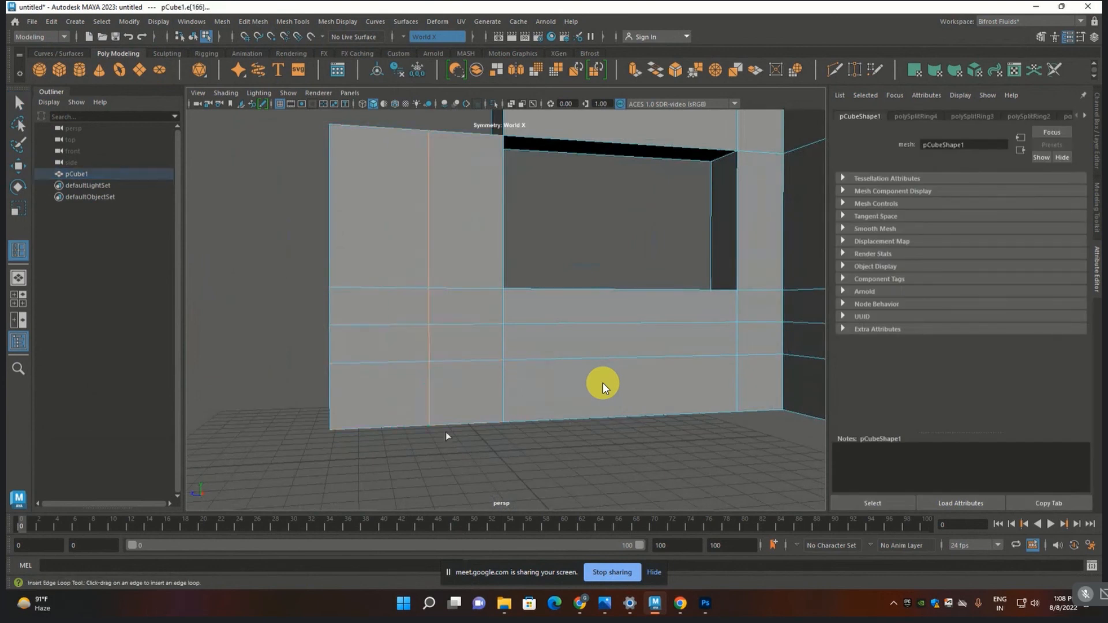
{"action": "mouse_move", "coordinate": [459, 450]}
{"action": "left_mouse_down", "text": "alt"}
{"action": "mouse_move", "coordinate": [469, 462]}
{"action": "mouse_move", "coordinate": [475, 448]}
{"action": "left_mouse_up", "text": "alt"}
- Delete the faces of the two lowest blocks at the free end of the window wall
{"action": "key", "text": "super"}
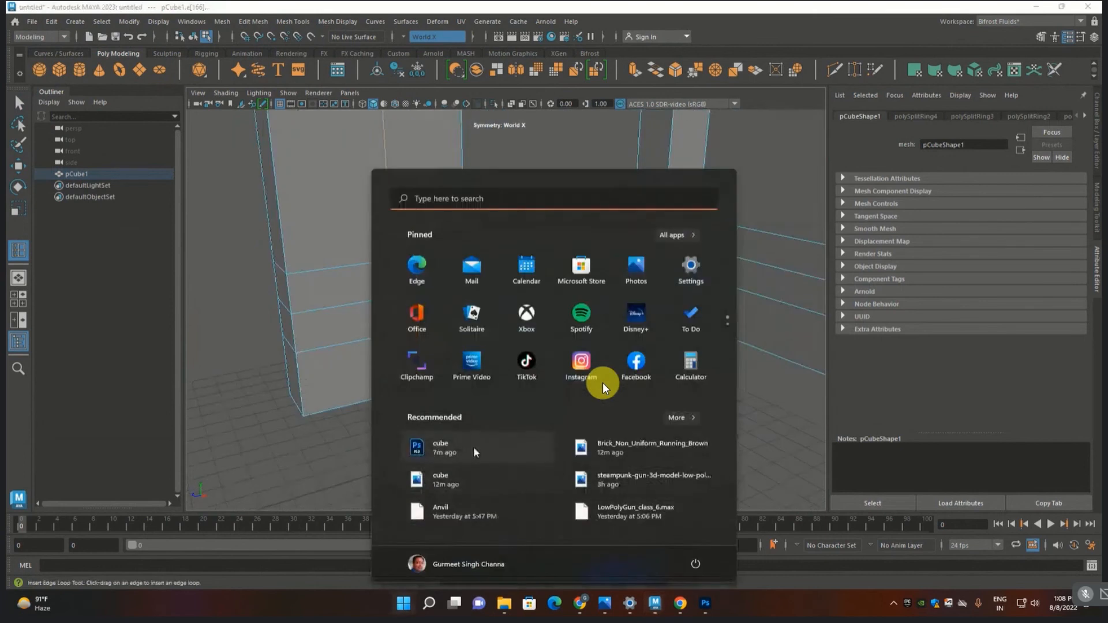
{"action": "left_click", "coordinate": [278, 395]}
{"action": "key", "text": "F11"}
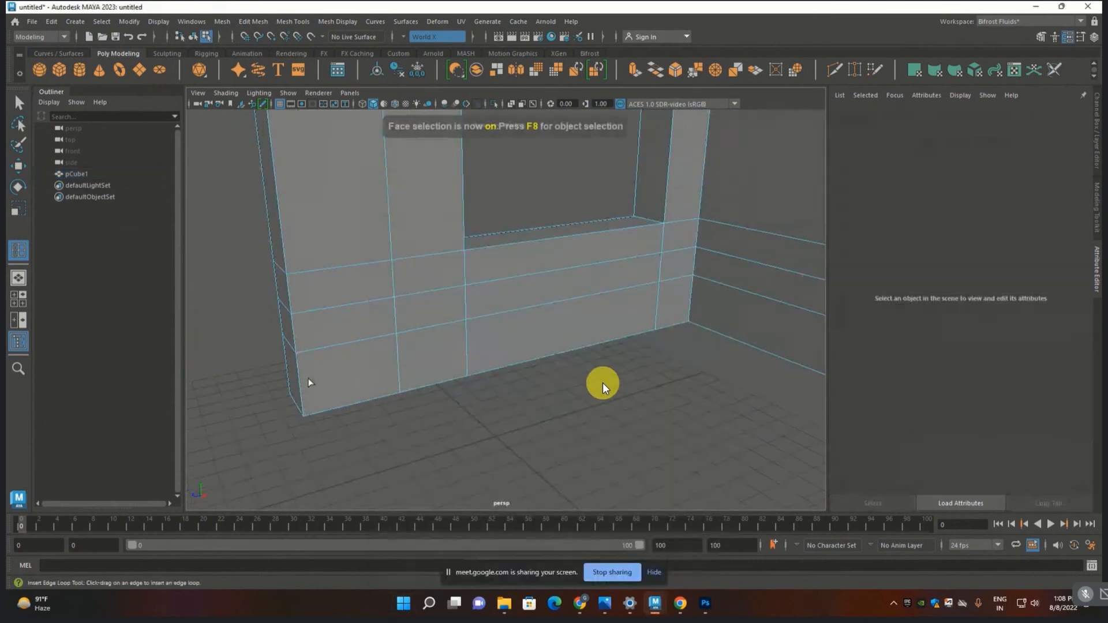
{"action": "key", "text": "q"}
{"action": "left_click", "coordinate": [371, 329]}
{"action": "left_click_drag", "start_coordinate": [371, 329], "coordinate": [369, 392], "text": "alt"}
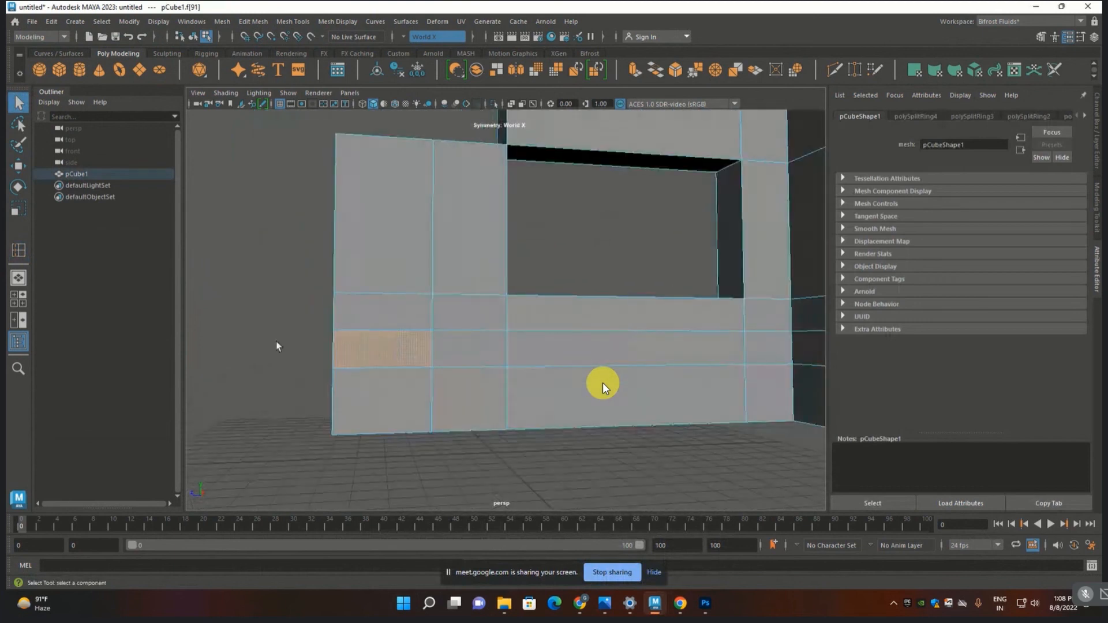
{"action": "left_click_drag", "start_coordinate": [276, 341], "coordinate": [412, 406]}
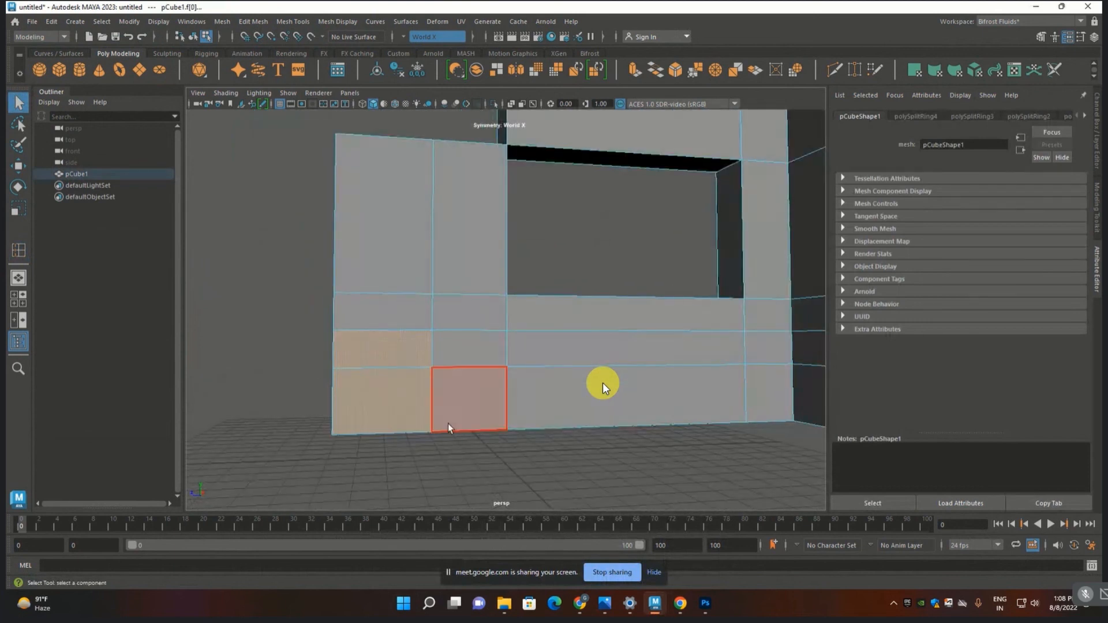
{"action": "key", "text": "Delete"}
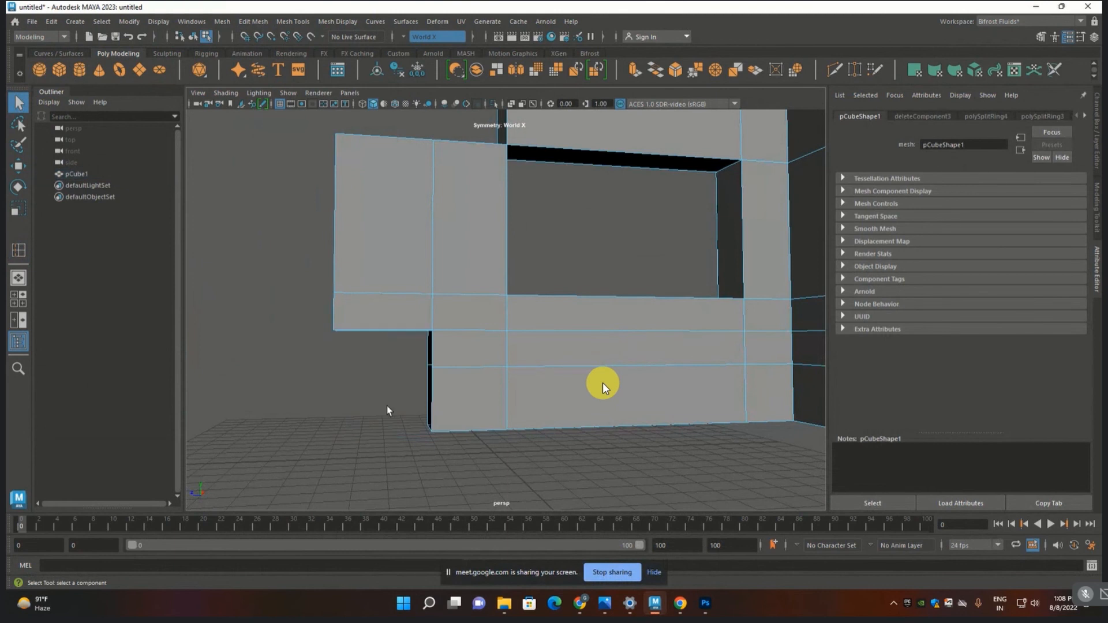
- Delete the faces of the upper outer block at the window wall's free end, leaving a protruding block at sill level
{"action": "left_click_drag", "start_coordinate": [289, 180], "coordinate": [393, 256]}
{"action": "left_click_drag", "start_coordinate": [371, 295], "coordinate": [438, 331], "text": "alt"}
{"action": "key", "text": "Delete"}
{"action": "left_click", "coordinate": [368, 274]}
{"action": "key", "text": "Delete"}
{"action": "left_click", "coordinate": [442, 329]}
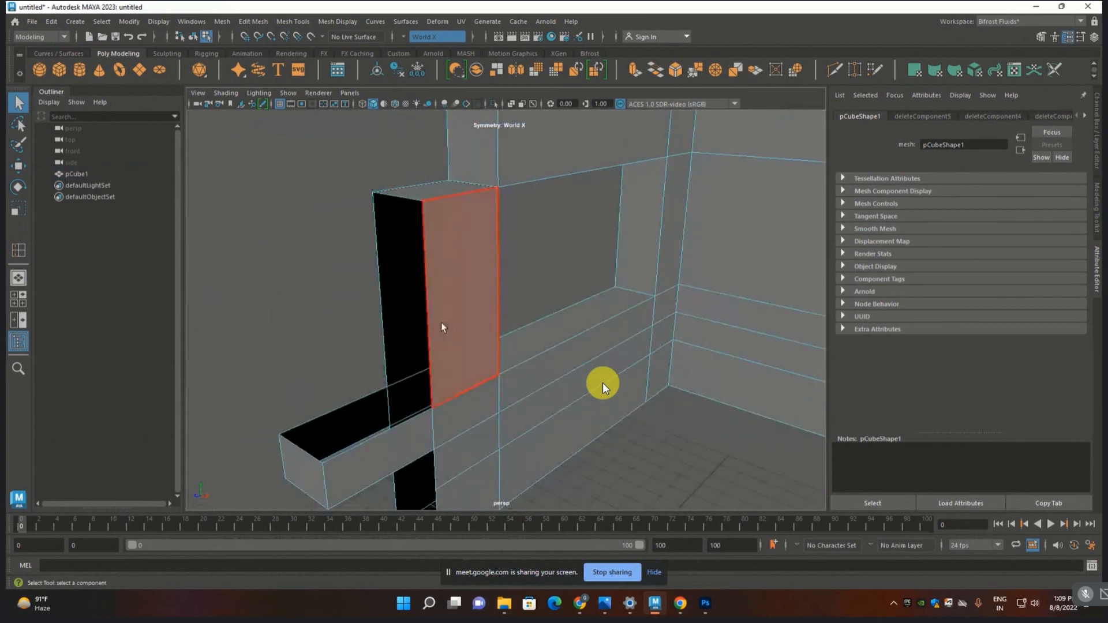
- Bridge the open edges above the protruding block to close the wall's vertical end and the block's top
{"action": "key", "text": "F10"}
{"action": "left_click", "coordinate": [385, 318]}
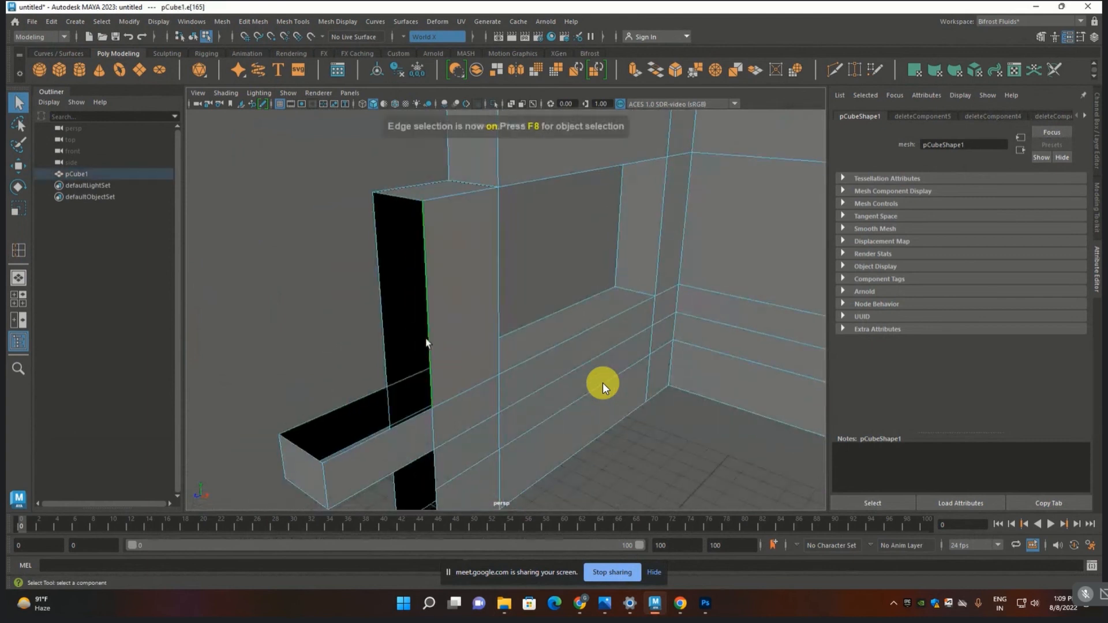
{"action": "left_click", "coordinate": [295, 22]}
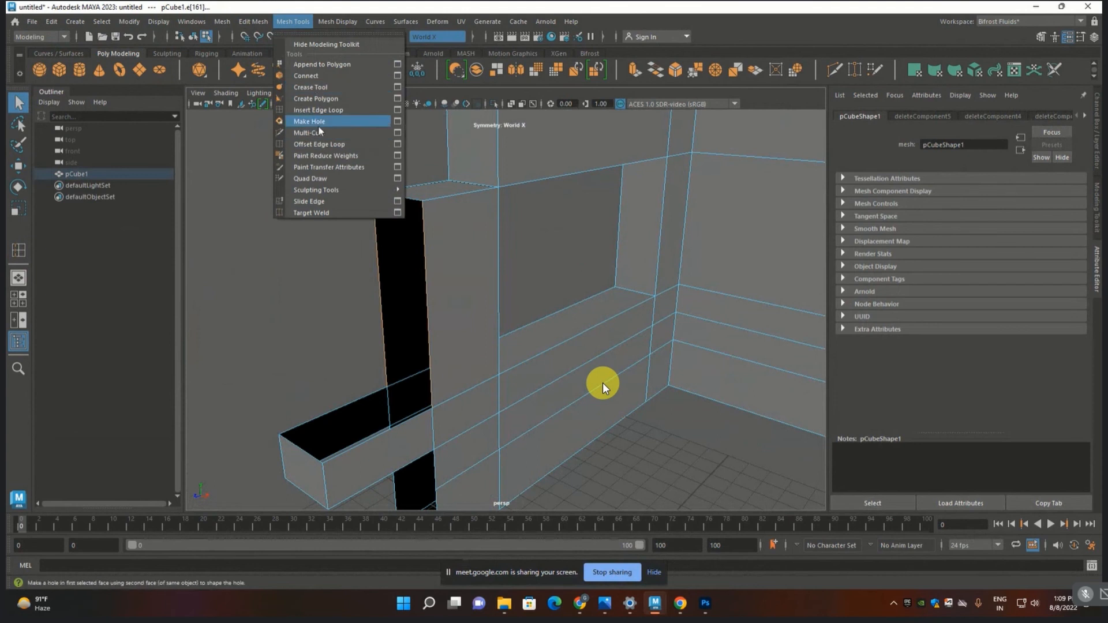
{"action": "mouse_move", "coordinate": [190, 21]}
{"action": "mouse_move", "coordinate": [243, 21]}
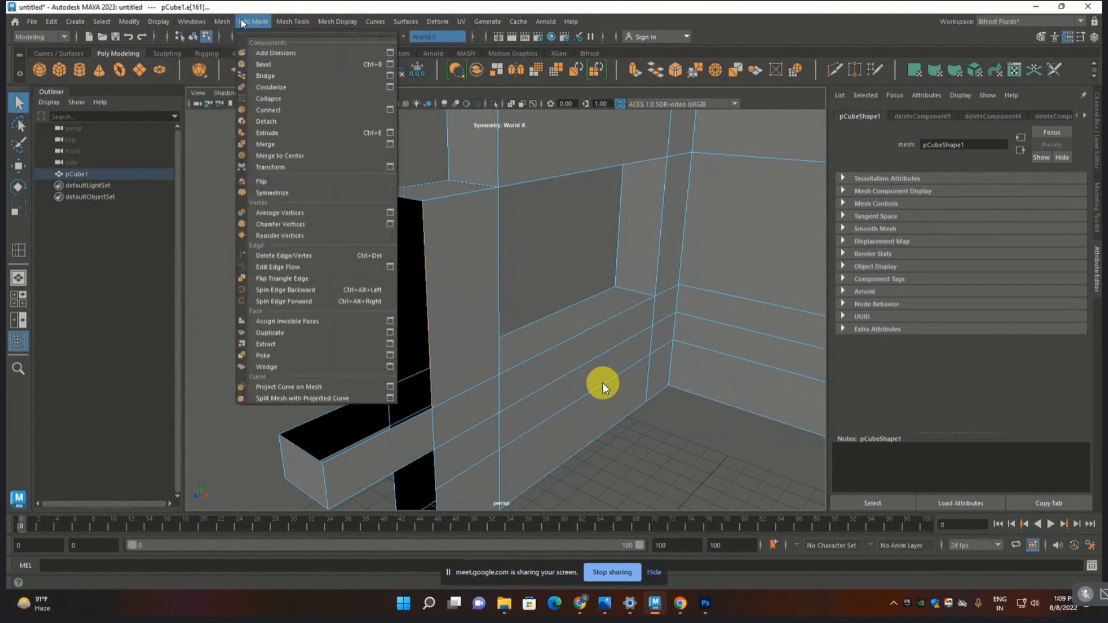
{"action": "left_click", "coordinate": [265, 77]}
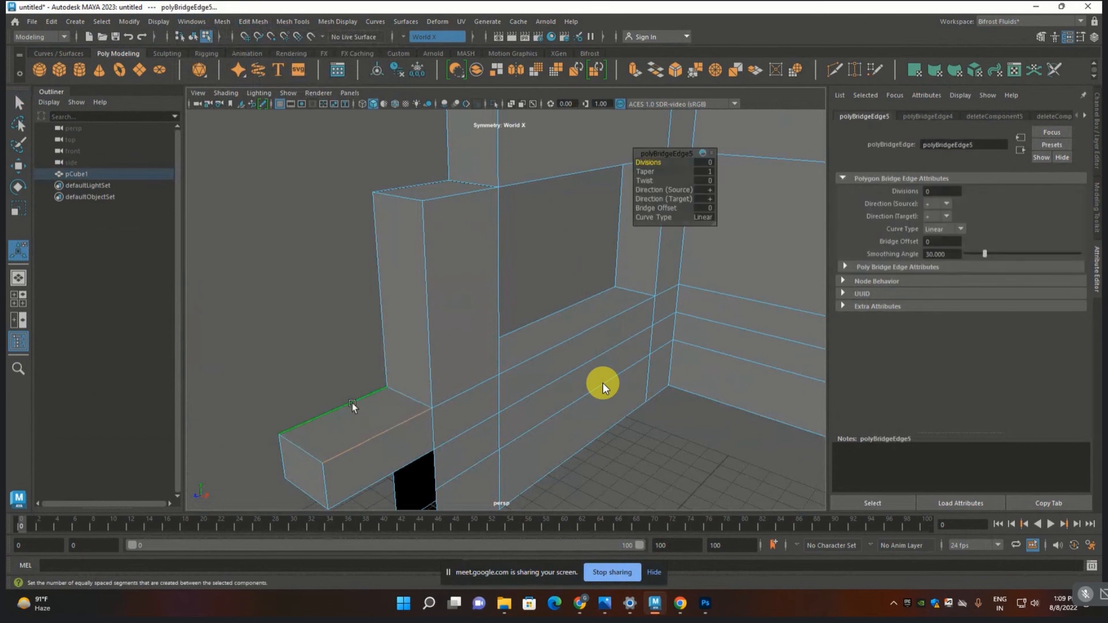
- Bridge the two long bottom edges of the protruding block to close its underside
{"action": "left_click_drag", "start_coordinate": [420, 404], "coordinate": [346, 294], "text": "alt"}
{"action": "left_click", "coordinate": [338, 433]}
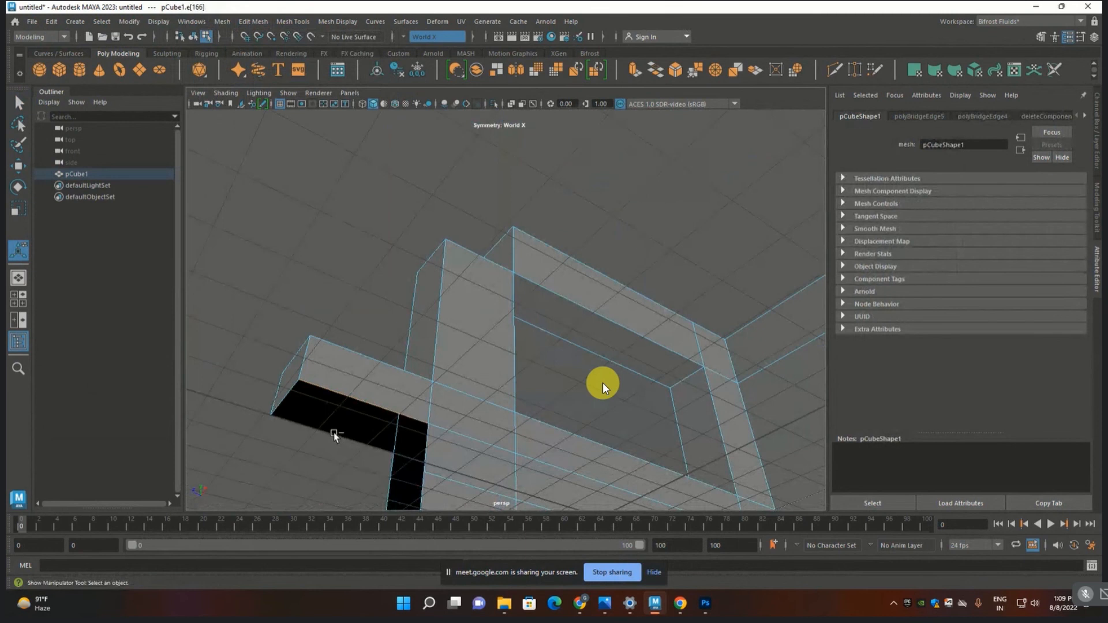
{"action": "right_click_drag", "start_coordinate": [332, 432], "coordinate": [420, 468], "text": "shift"}
{"action": "left_click_drag", "start_coordinate": [425, 421], "coordinate": [403, 472], "text": "alt"}
{"action": "middle_click_drag", "start_coordinate": [419, 464], "coordinate": [460, 356], "text": "alt"}
{"action": "key", "text": "ctrl+z"}
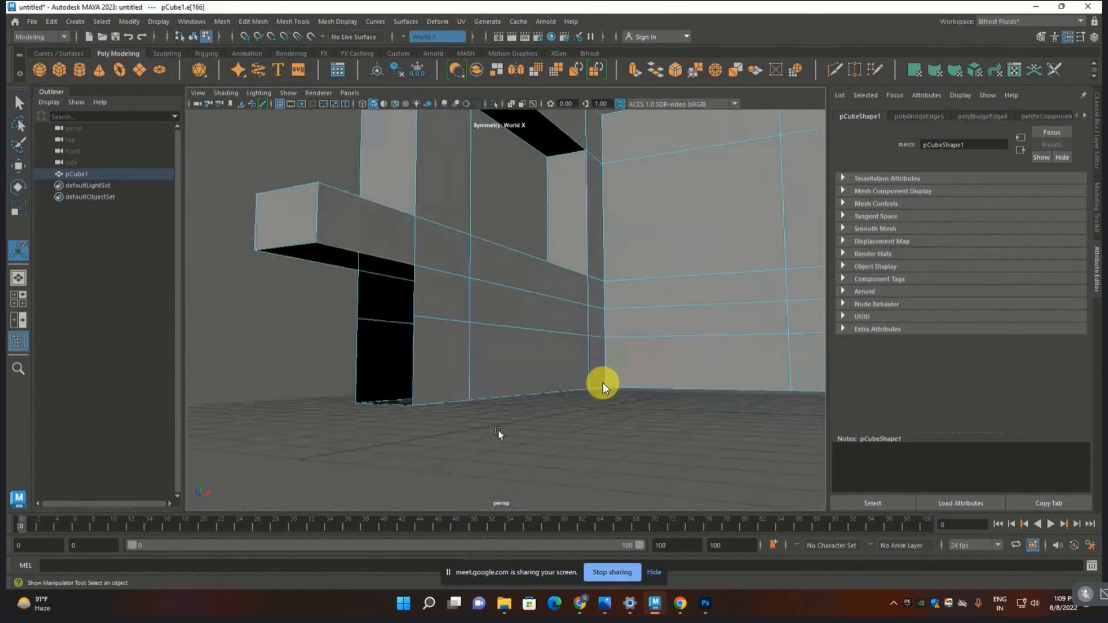
{"action": "left_click", "coordinate": [498, 432]}
{"action": "left_click", "coordinate": [358, 255]}
{"action": "left_click", "coordinate": [327, 264], "text": "shift"}
{"action": "right_click_drag", "start_coordinate": [327, 264], "coordinate": [396, 353], "text": "shift"}
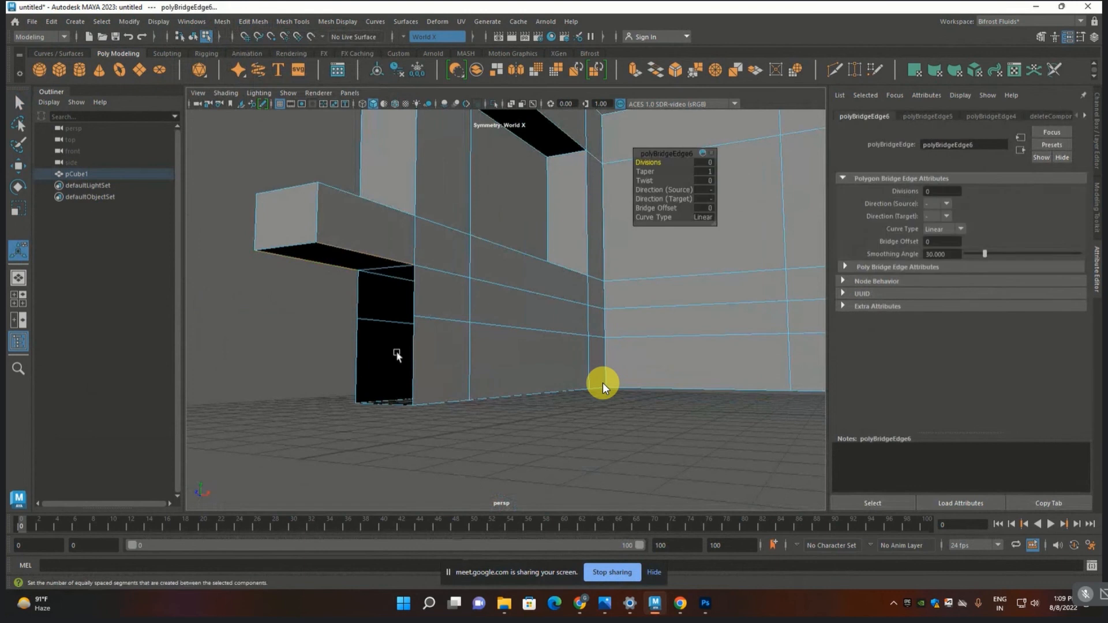
- Bridge the vertical edges beneath the protruding block to close the lower end of the window wall
{"action": "left_click", "coordinate": [419, 358]}
{"action": "left_click", "coordinate": [361, 345], "text": "shift"}
{"action": "left_click", "coordinate": [403, 300], "text": "shift"}
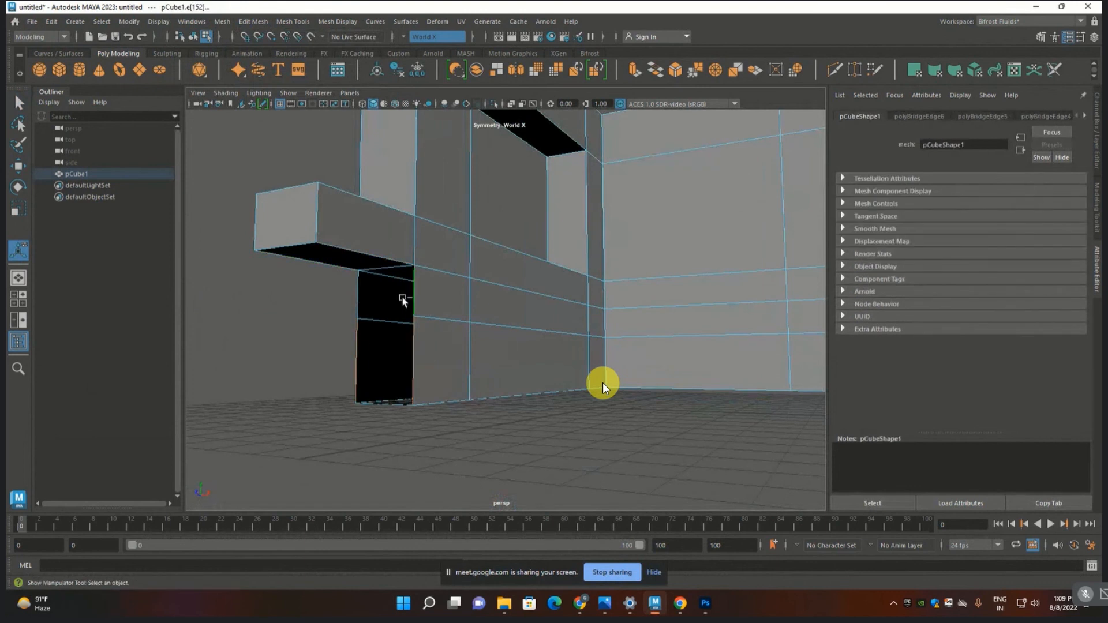
{"action": "key", "text": "g"}
{"action": "left_click_drag", "start_coordinate": [360, 314], "coordinate": [393, 409], "text": "alt"}
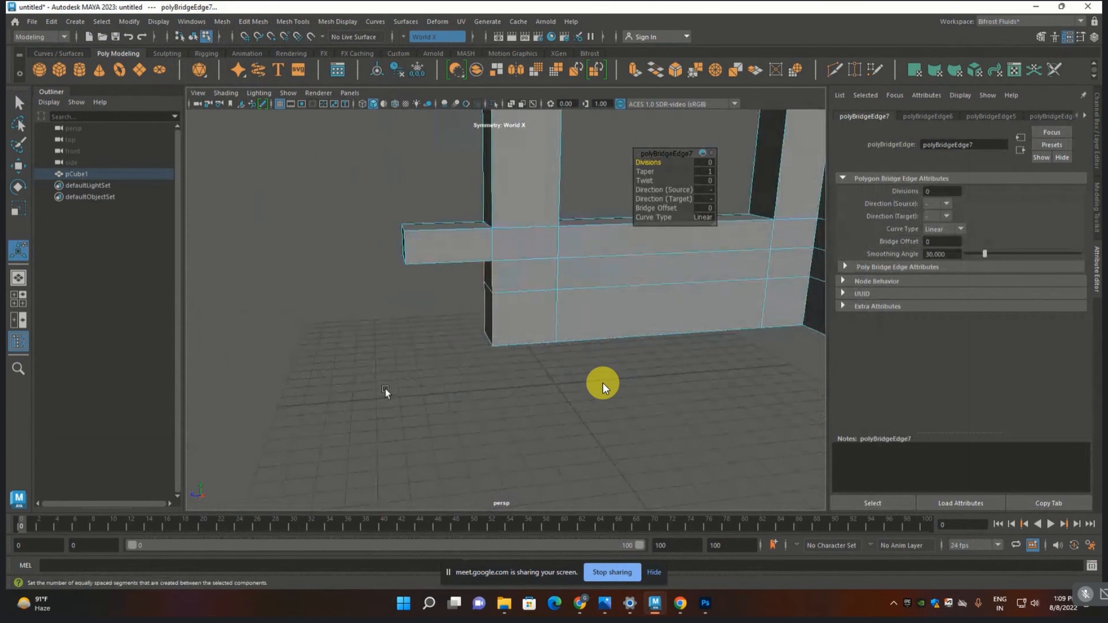
- Move the end vertices of the protruding block inward to shorten it
{"action": "key", "text": "F9"}
{"action": "key", "text": "w"}
{"action": "left_click_drag", "start_coordinate": [395, 245], "coordinate": [426, 248]}
{"action": "left_click", "coordinate": [444, 341]}
{"action": "scroll", "coordinate": [443, 341], "scroll_direction": "up", "scroll_amount": 2}
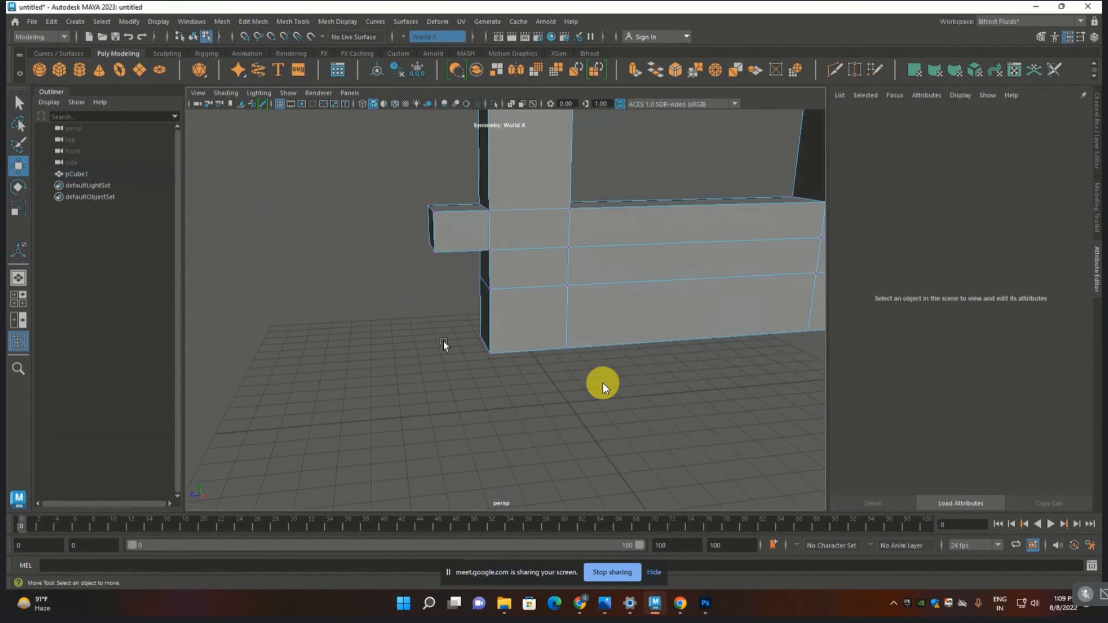
- Try to extrude the lowest end face of the window wall outward, then undo the extrusion
{"action": "scroll", "coordinate": [444, 341], "scroll_direction": "up", "scroll_amount": 3}
{"action": "left_click_drag", "start_coordinate": [411, 349], "coordinate": [382, 344], "text": "alt"}
{"action": "key", "text": "F11"}
{"action": "left_click", "coordinate": [459, 341]}
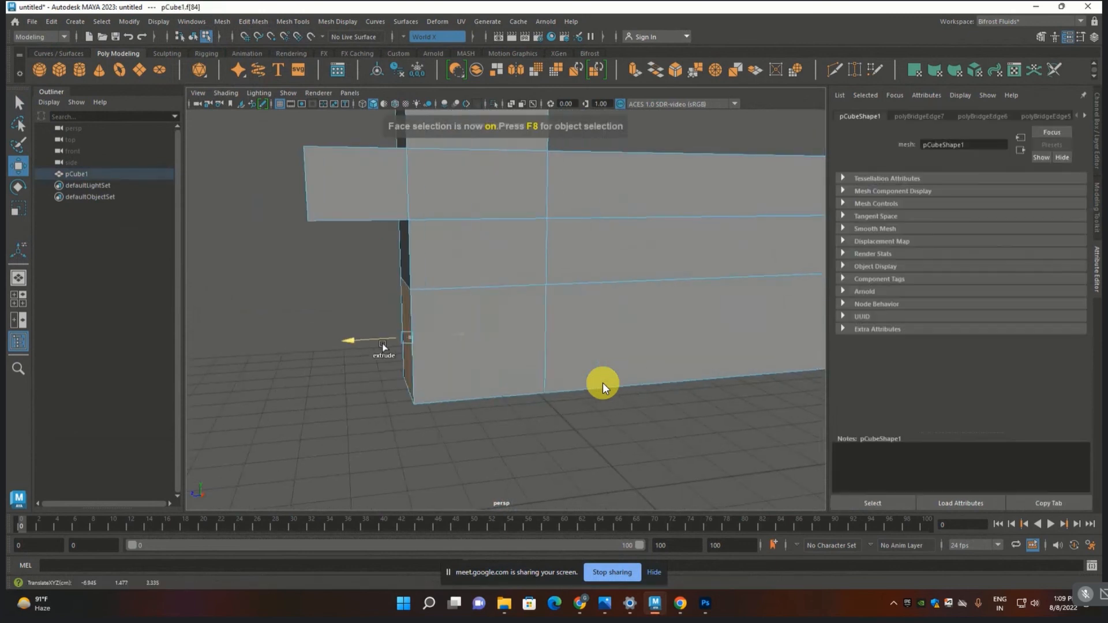
{"action": "key", "text": "ctrl+z"}
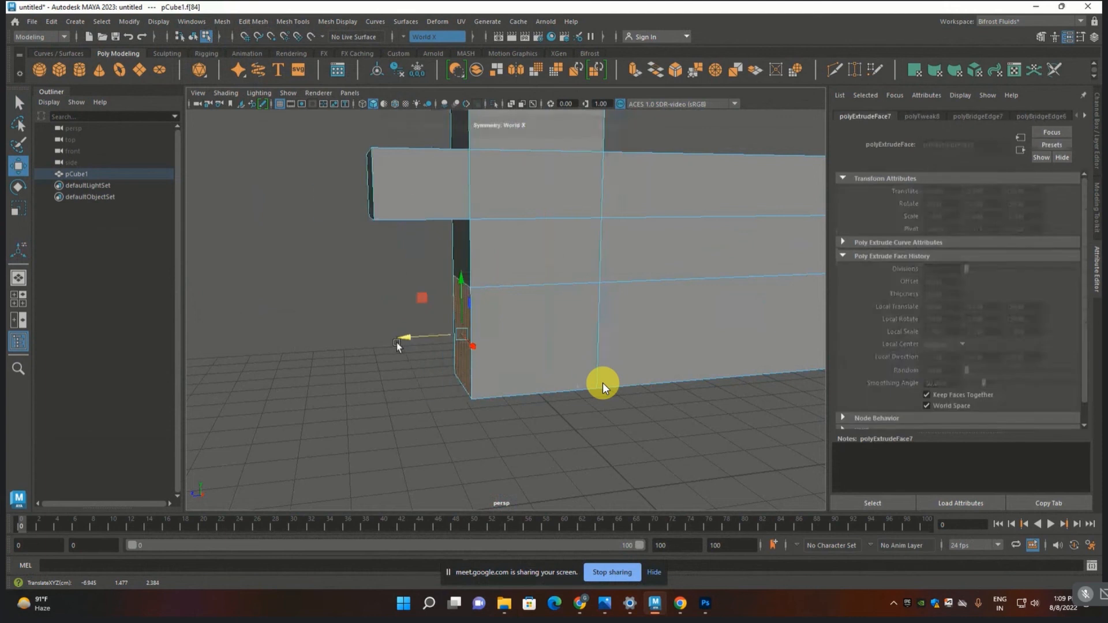
{"action": "left_click_drag", "start_coordinate": [391, 370], "coordinate": [422, 381], "text": "alt"}
{"action": "scroll", "coordinate": [422, 379], "scroll_direction": "down", "scroll_amount": 1}
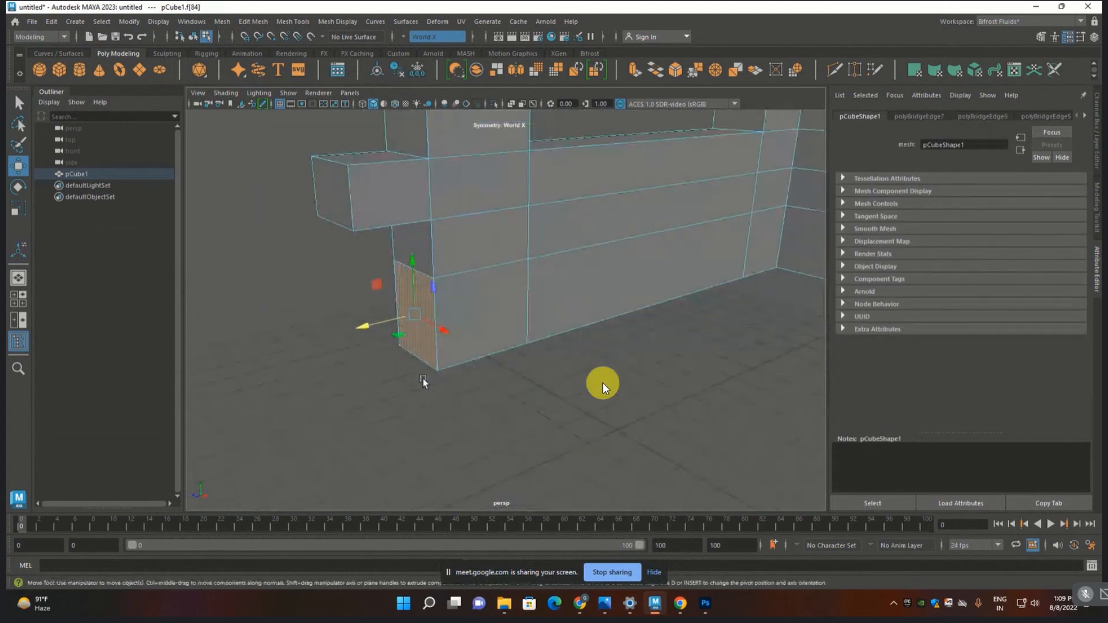
{"action": "scroll", "coordinate": [422, 378], "scroll_direction": "up", "scroll_amount": 1}
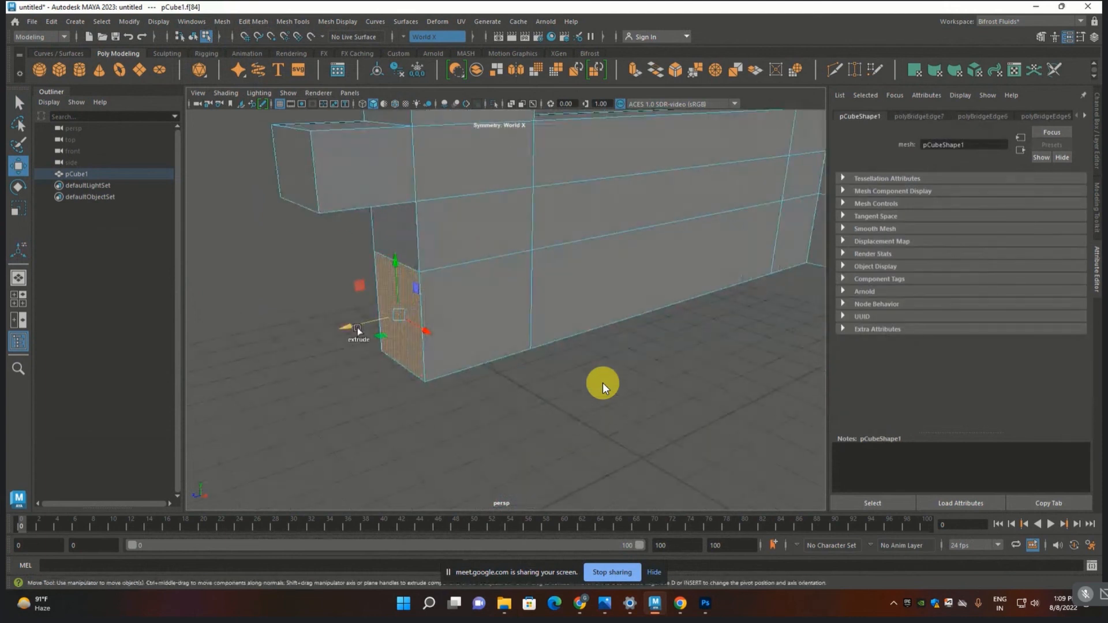
{"action": "left_click_drag", "start_coordinate": [357, 330], "coordinate": [215, 356], "text": "shift"}
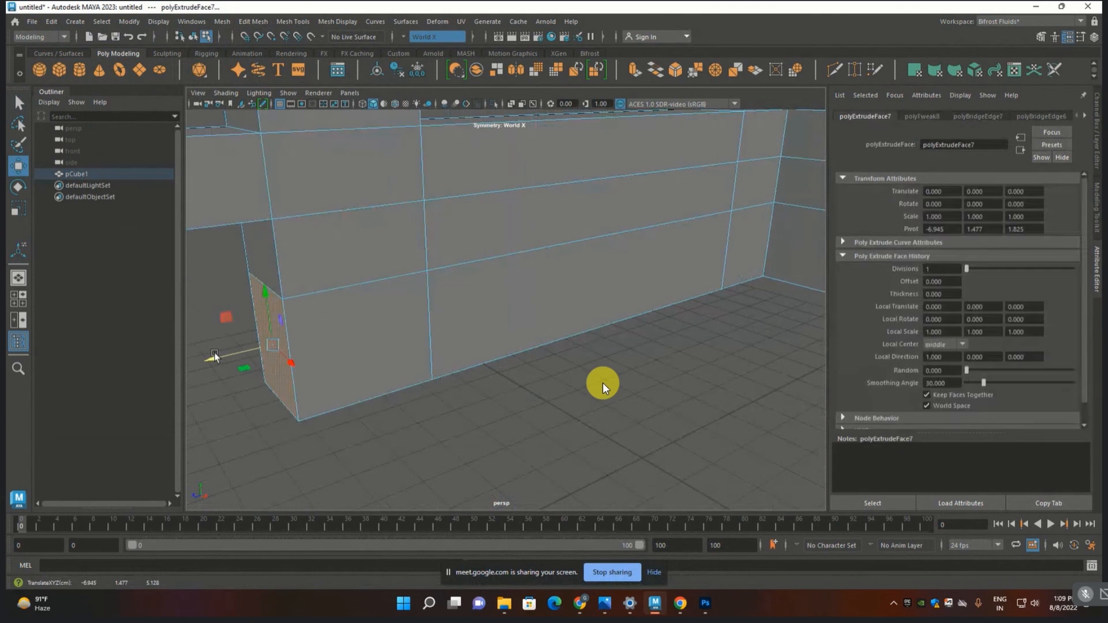
{"action": "key", "text": "ctrl+z"}
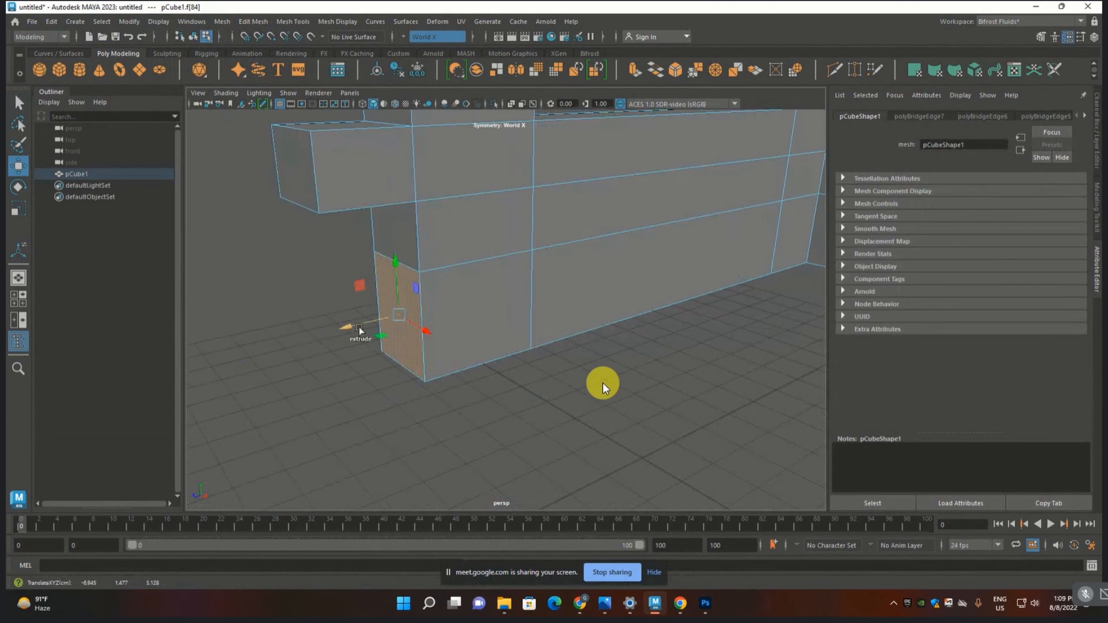
- Undo the repeated extrusion attempt on the lowest end face and reset the Move tool to its default settings
{"action": "left_click_drag", "start_coordinate": [360, 330], "coordinate": [206, 353], "text": "shift"}
{"action": "key", "text": "ctrl+z"}
{"action": "double_click", "coordinate": [18, 166]}
{"action": "left_click", "coordinate": [270, 122]}
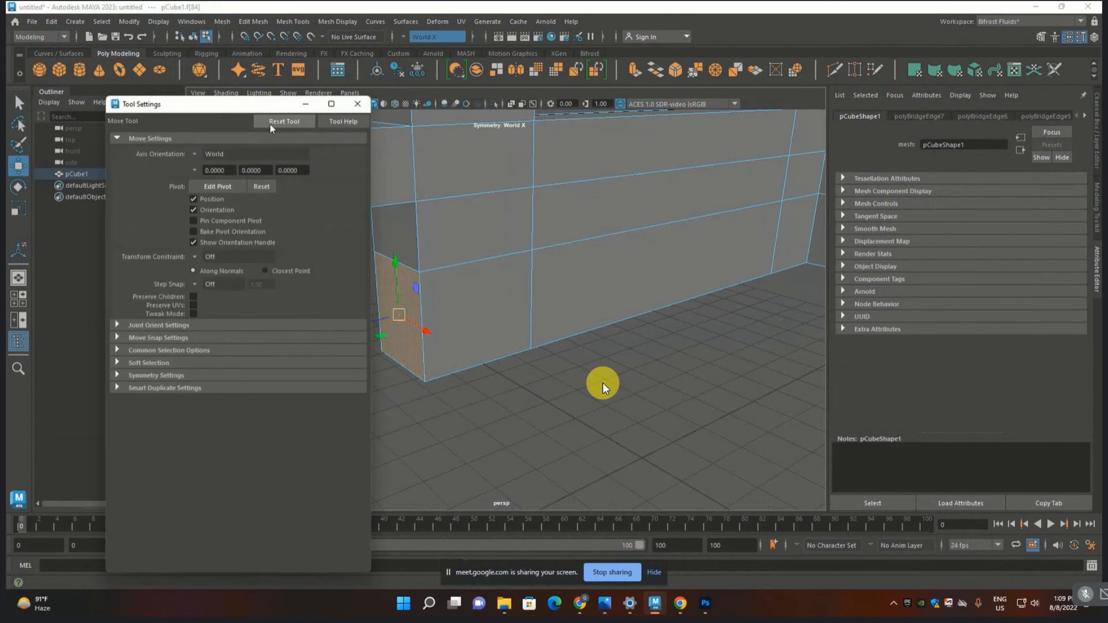
{"action": "left_click", "coordinate": [357, 104]}
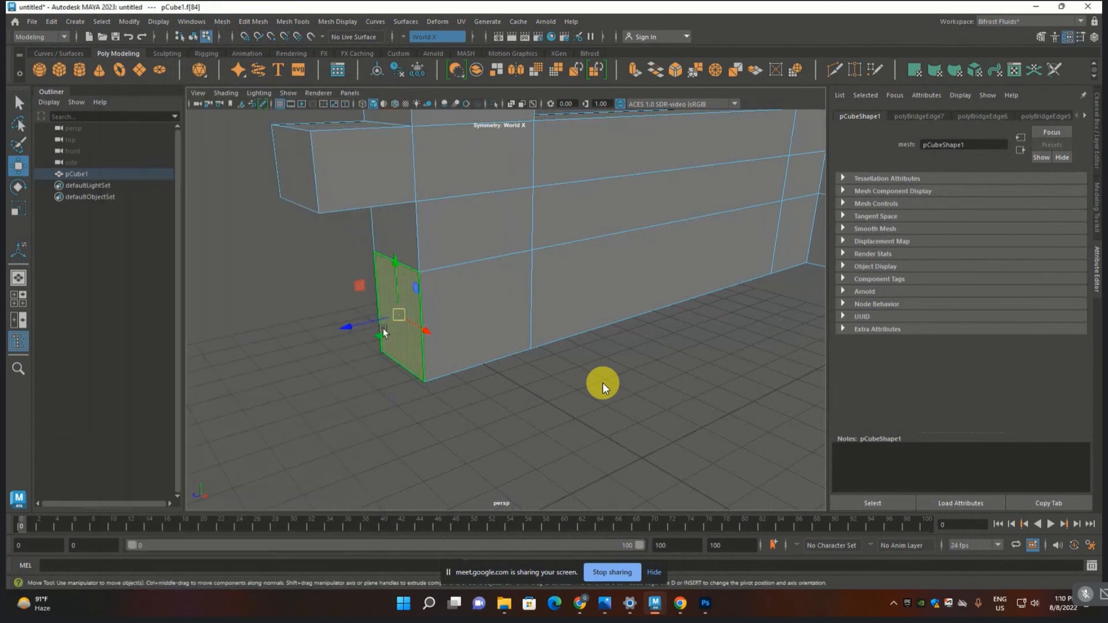
- Extrude the lowest end face of the window wall outward with a thickness of 3.6
{"action": "left_click_drag", "start_coordinate": [360, 324], "coordinate": [270, 348], "text": "shift"}
{"action": "scroll", "coordinate": [270, 347], "scroll_direction": "down", "scroll_amount": 5}
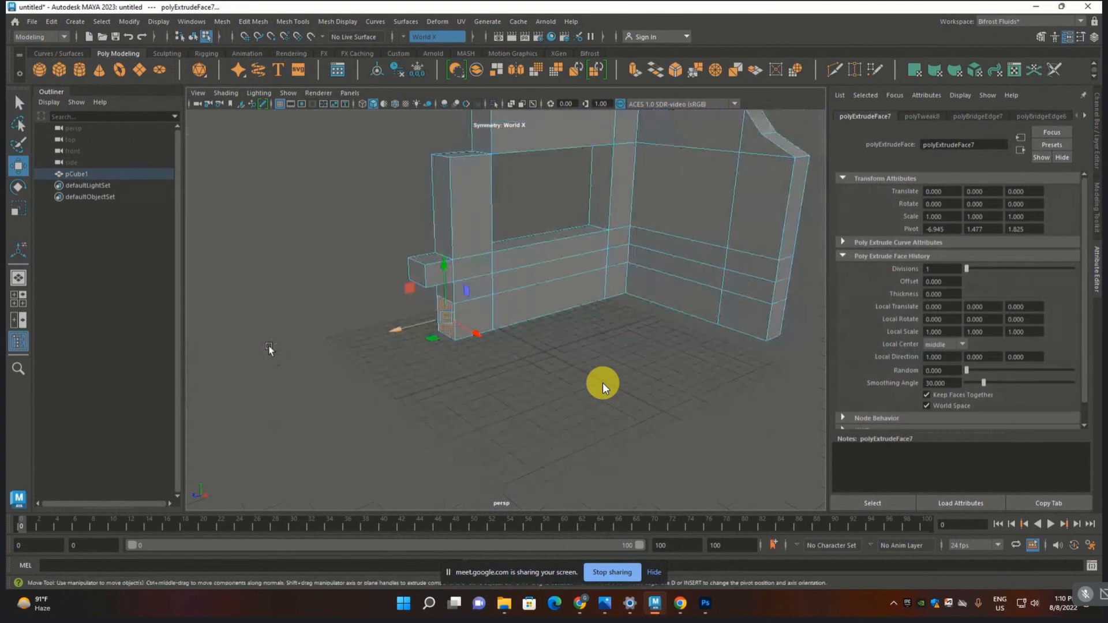
{"action": "left_click", "coordinate": [299, 348]}
{"action": "left_click", "coordinate": [441, 328]}
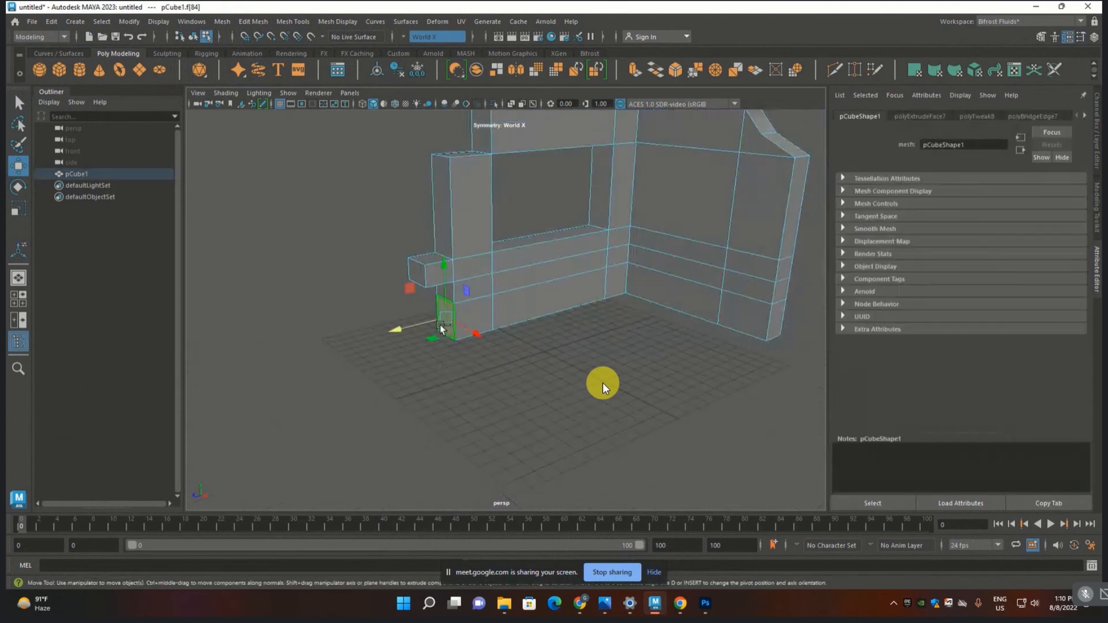
{"action": "key", "text": "ctrl+e"}
{"action": "left_click_drag", "start_coordinate": [651, 162], "coordinate": [670, 167]}
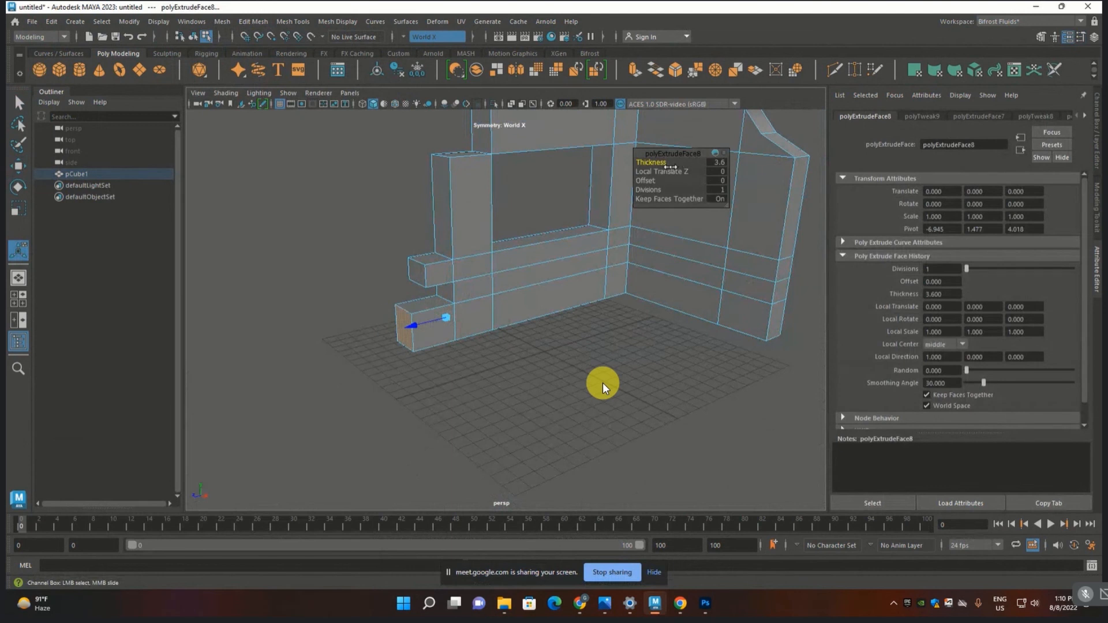
- Move the upper end vertices of the newly extruded bottom block down and inward to give it a sloped, broken top
{"action": "scroll", "coordinate": [399, 263], "scroll_direction": "up", "scroll_amount": 3}
{"action": "key", "text": "F9"}
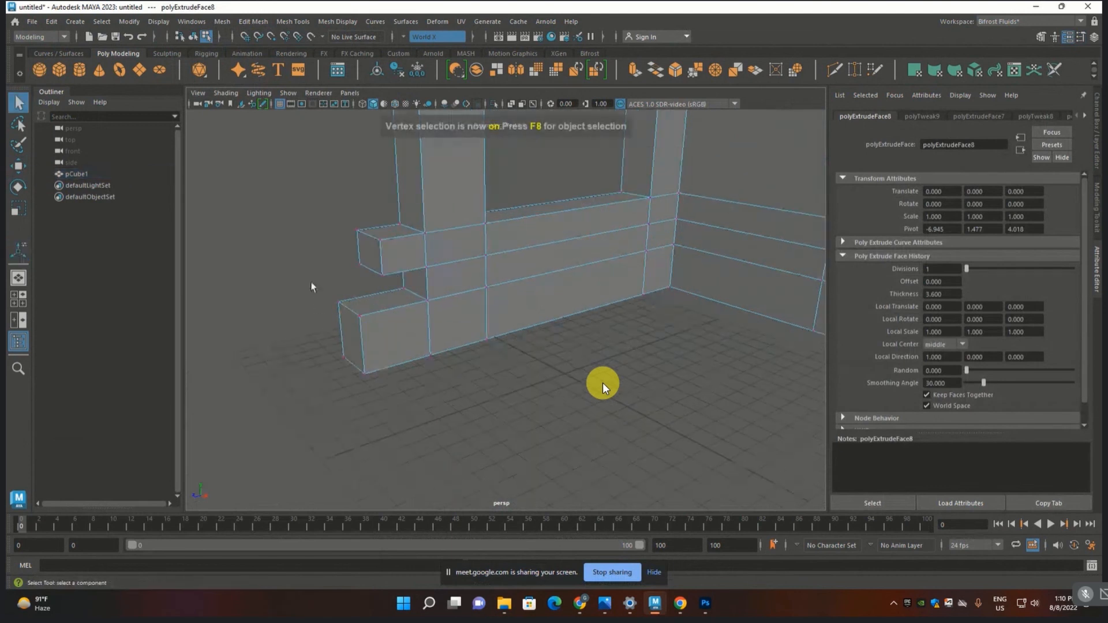
{"action": "left_click", "coordinate": [360, 317]}
{"action": "mouse_move", "coordinate": [361, 321]}
{"action": "left_mouse_down", "text": "alt"}
{"action": "mouse_move", "coordinate": [351, 321]}
{"action": "mouse_move", "coordinate": [359, 286]}
{"action": "mouse_move", "coordinate": [343, 327]}
{"action": "mouse_move", "coordinate": [373, 309]}
{"action": "left_mouse_up", "text": "alt"}
{"action": "key", "text": "w"}
{"action": "left_click", "coordinate": [537, 410]}
{"action": "key", "text": "ctrl+z"}
{"action": "left_click", "coordinate": [409, 386]}
{"action": "scroll", "coordinate": [409, 366], "scroll_direction": "up", "scroll_amount": 4}
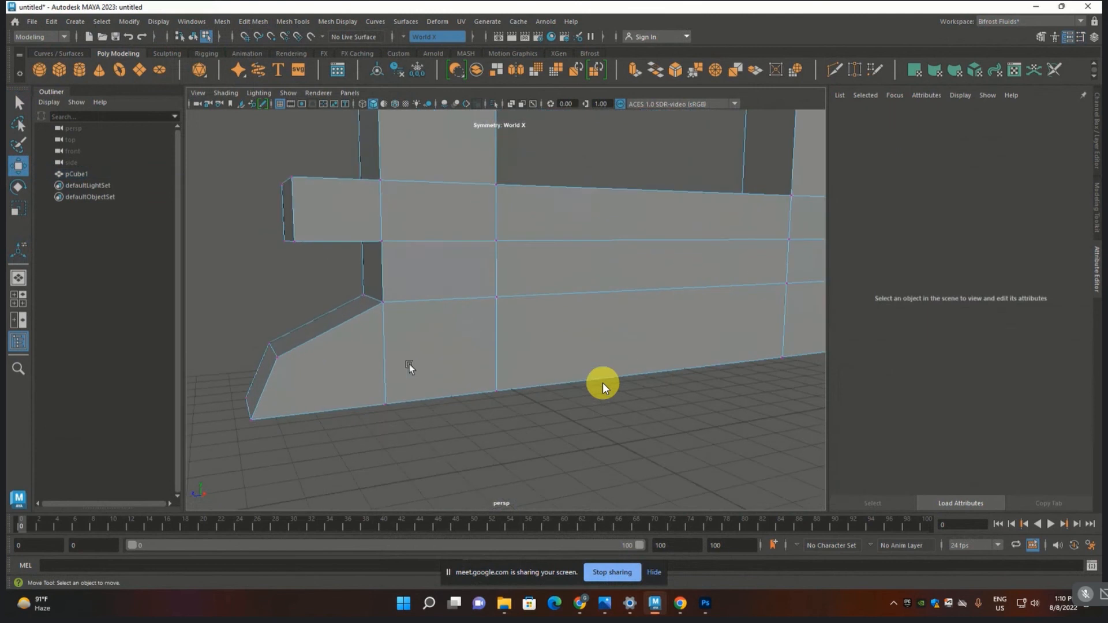
- Shift the upper end vertices of the sloped bottom block slightly outward
{"action": "mouse_move", "coordinate": [409, 366]}
{"action": "left_mouse_down", "text": "alt"}
{"action": "mouse_move", "coordinate": [428, 373]}
{"action": "mouse_move", "coordinate": [400, 384]}
{"action": "left_mouse_up", "text": "alt"}
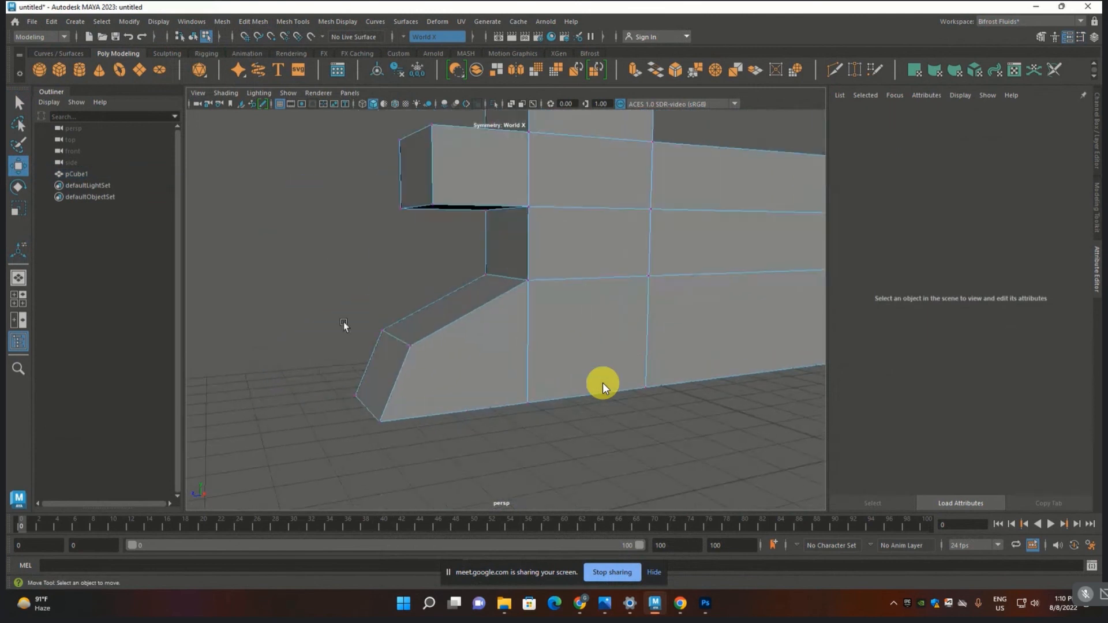
{"action": "left_click_drag", "start_coordinate": [344, 321], "coordinate": [358, 342]}
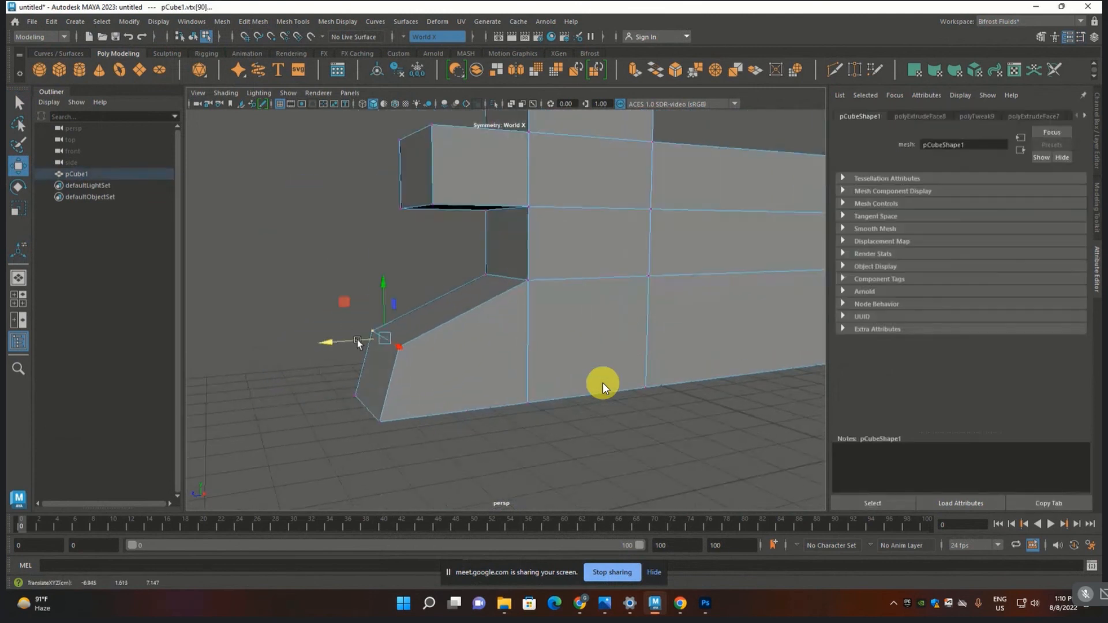
{"action": "scroll", "coordinate": [370, 390], "scroll_direction": "up", "scroll_amount": 2}
{"action": "scroll", "coordinate": [373, 378], "scroll_direction": "down", "scroll_amount": 5}
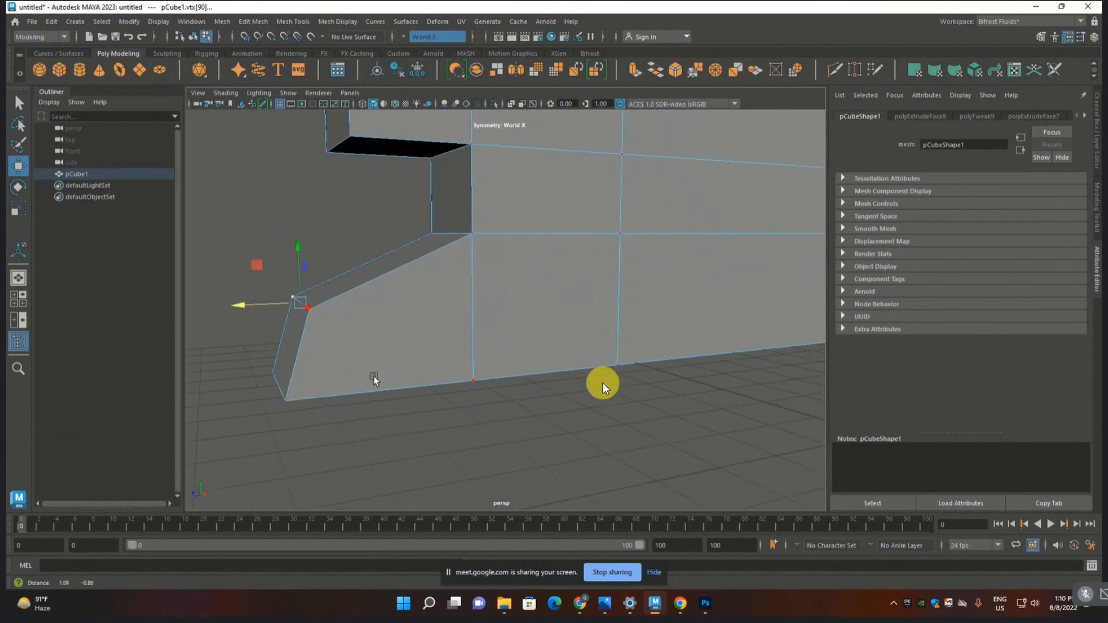
- Move the upper end vertices of the beam above the window outward to reshape its broken end
{"action": "left_click_drag", "start_coordinate": [511, 378], "coordinate": [457, 448], "text": "alt"}
{"action": "scroll", "coordinate": [395, 337], "scroll_direction": "up", "scroll_amount": 4}
{"action": "left_click_drag", "start_coordinate": [396, 337], "coordinate": [474, 349], "text": "alt"}
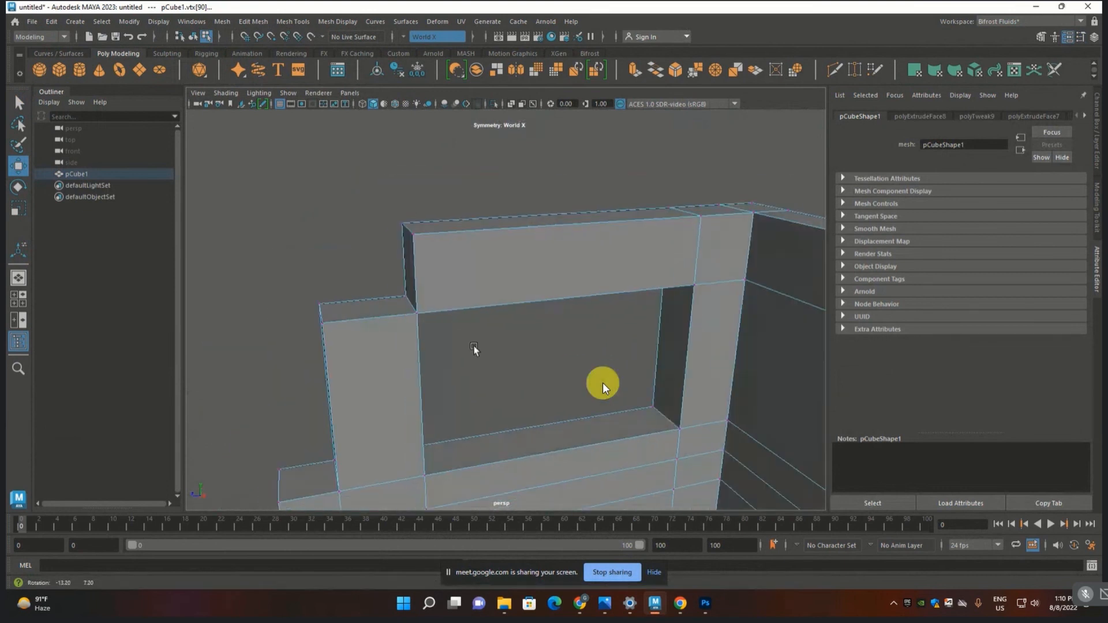
{"action": "scroll", "coordinate": [473, 348], "scroll_direction": "up", "scroll_amount": 5}
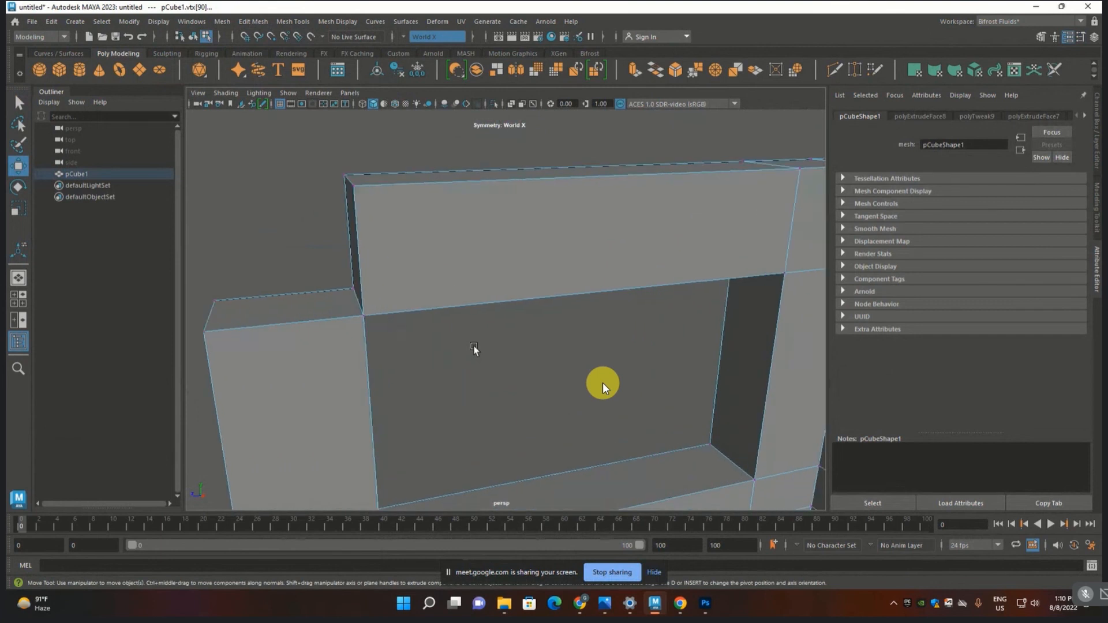
{"action": "left_click_drag", "start_coordinate": [473, 348], "coordinate": [419, 339], "text": "alt"}
{"action": "scroll", "coordinate": [402, 351], "scroll_direction": "down", "scroll_amount": 4}
{"action": "scroll", "coordinate": [403, 351], "scroll_direction": "up", "scroll_amount": 5}
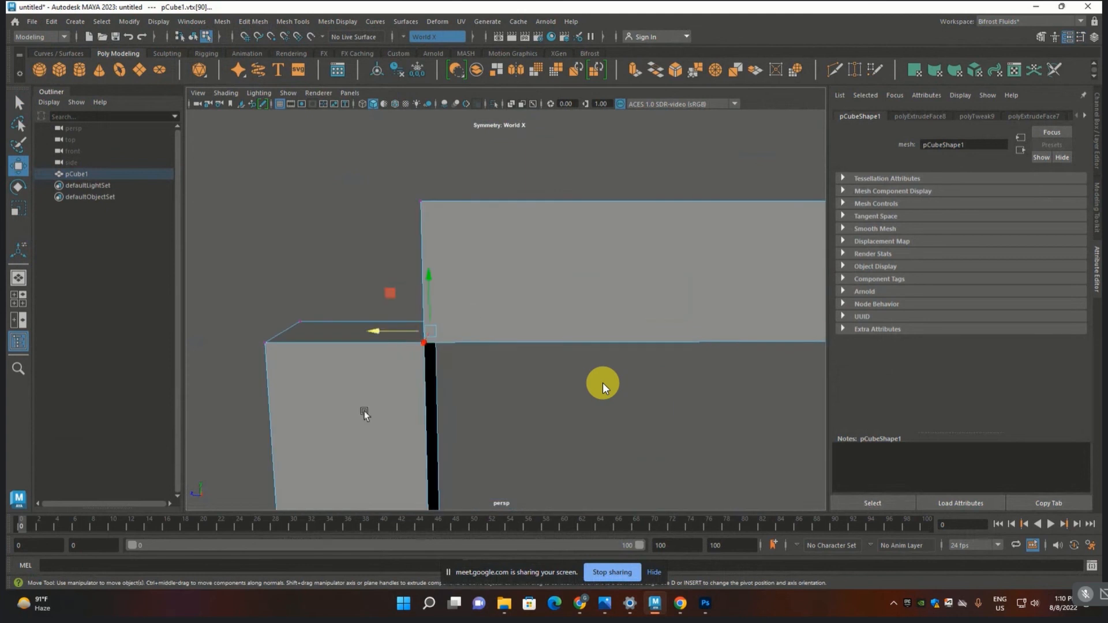
{"action": "left_click_drag", "start_coordinate": [363, 413], "coordinate": [292, 351], "text": "alt"}
{"action": "scroll", "coordinate": [383, 290], "scroll_direction": "up", "scroll_amount": 1}
{"action": "left_click_drag", "start_coordinate": [255, 183], "coordinate": [353, 254]}
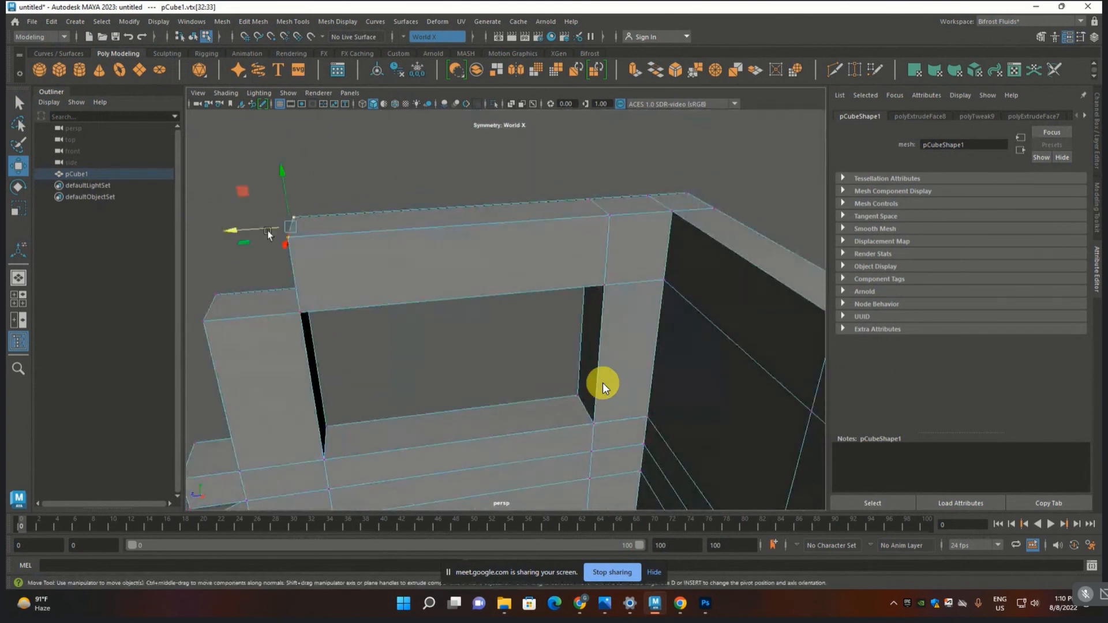
{"action": "left_click", "coordinate": [430, 179]}
- Select all the underside faces of both walls, including the corner, and delete them
{"action": "left_click_drag", "start_coordinate": [430, 179], "coordinate": [440, 334], "text": "alt"}
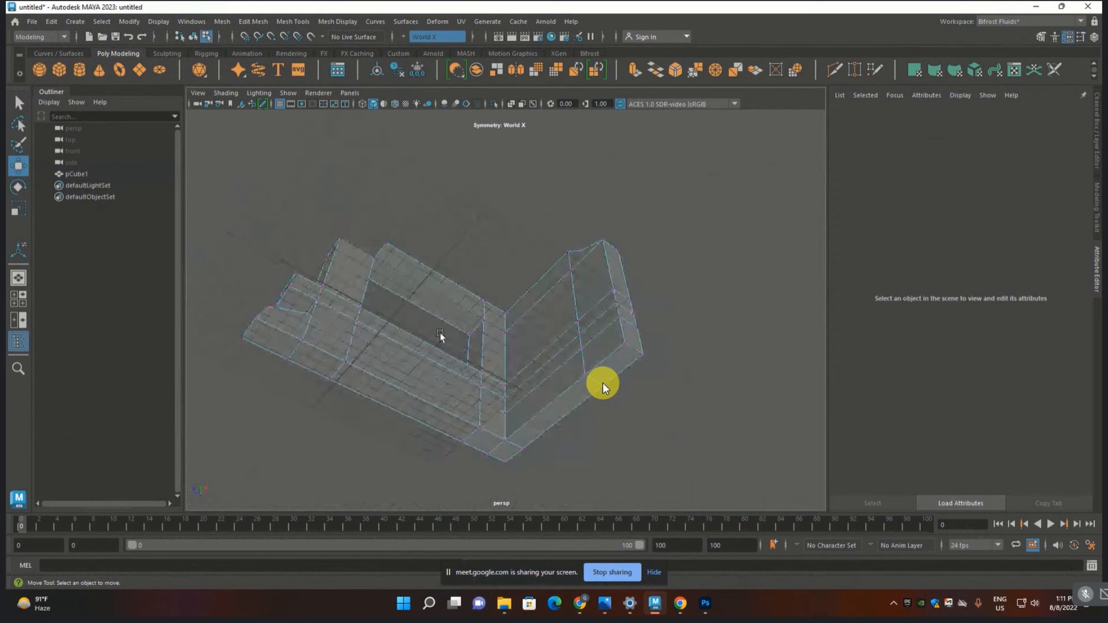
{"action": "left_click", "coordinate": [486, 357]}
{"action": "key", "text": "F11"}
{"action": "left_click", "coordinate": [561, 415]}
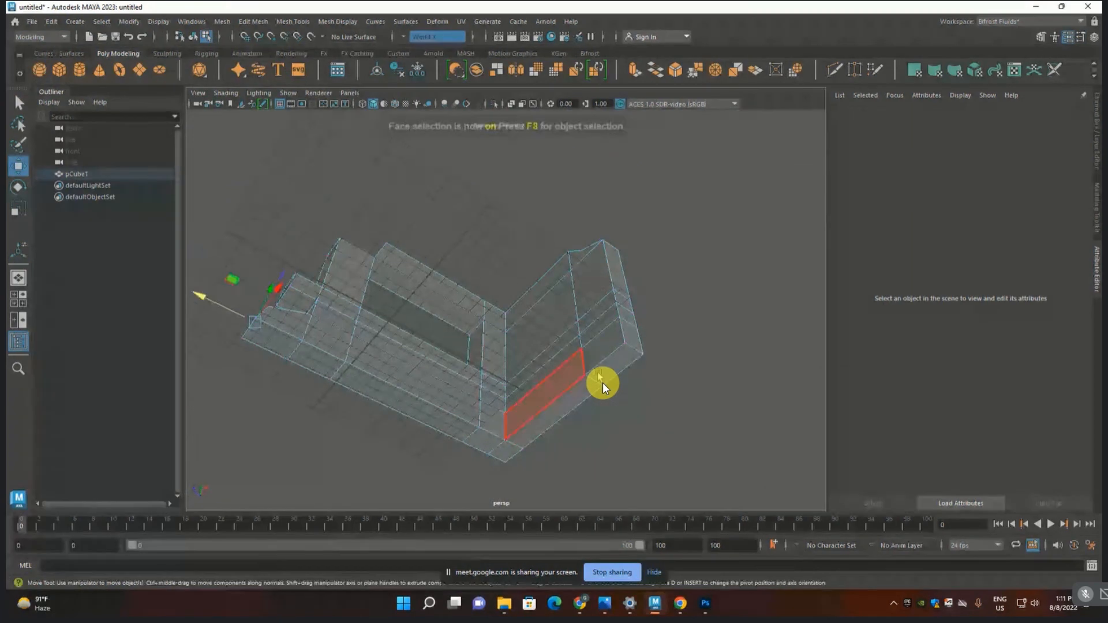
{"action": "left_click", "coordinate": [561, 414], "text": "shift"}
{"action": "left_click", "coordinate": [510, 447], "text": "shift"}
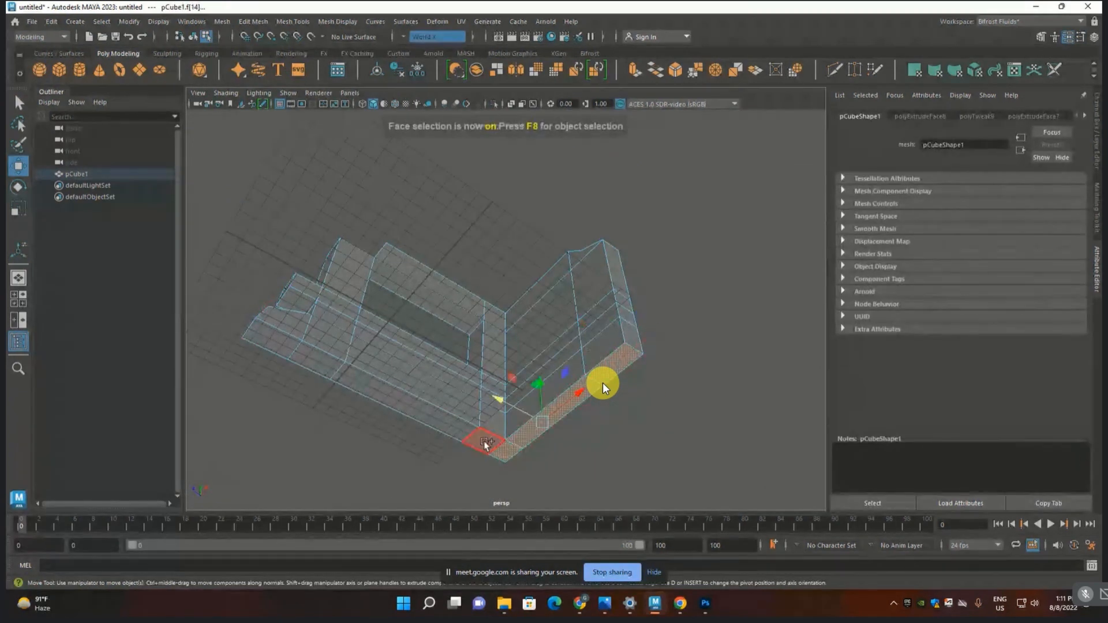
{"action": "left_click", "coordinate": [483, 441], "text": "shift"}
{"action": "left_click", "coordinate": [327, 391], "text": "shift"}
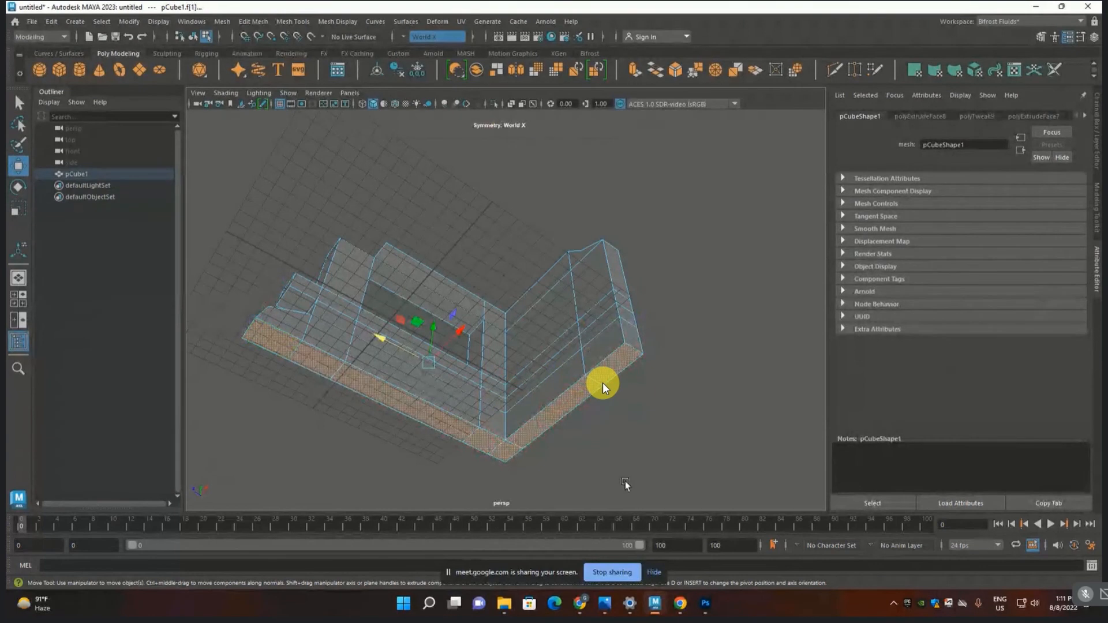
{"action": "key", "text": "Delete"}
- Insert edge loops close to the inner and outer edges across the thickness of the solid side wall
{"action": "left_click_drag", "start_coordinate": [651, 402], "coordinate": [657, 423], "text": "alt"}
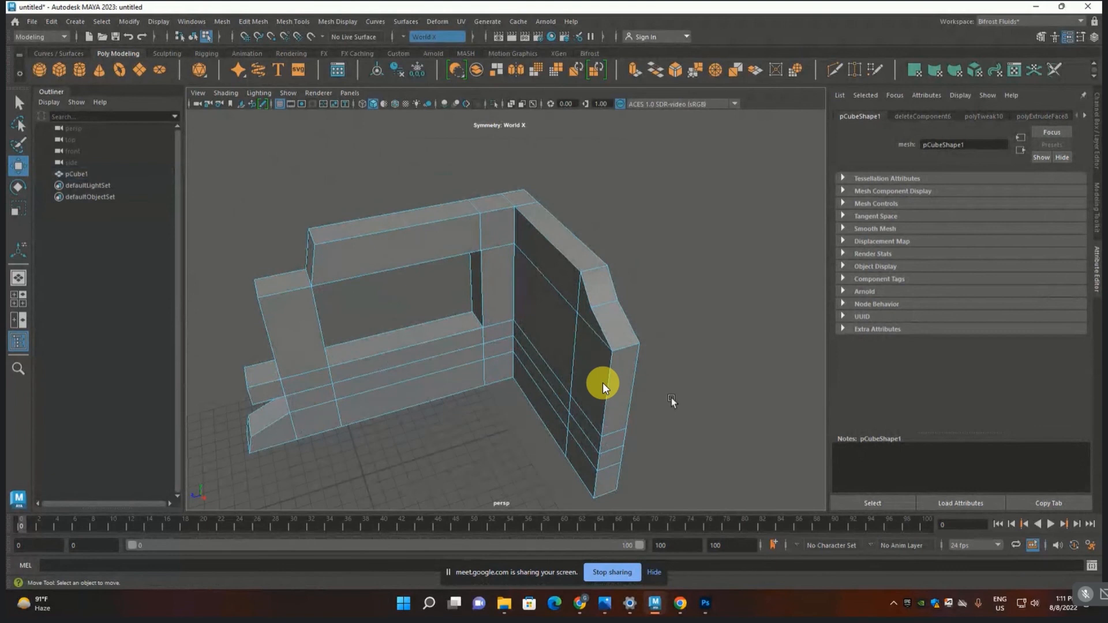
{"action": "key", "text": "F10"}
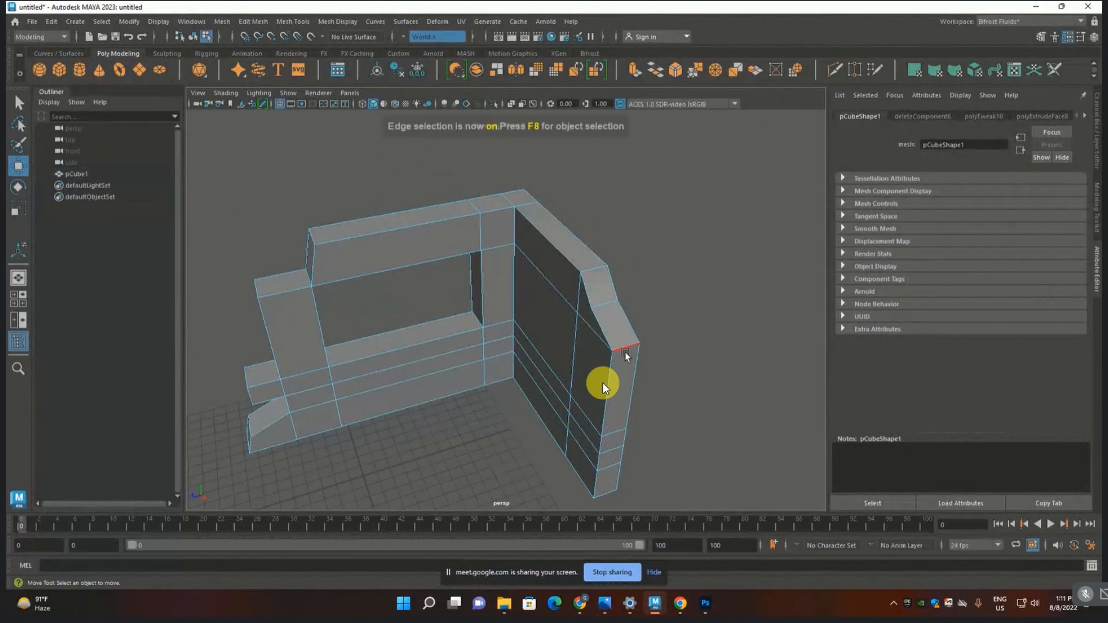
{"action": "left_click", "coordinate": [625, 352]}
{"action": "left_click", "coordinate": [292, 21]}
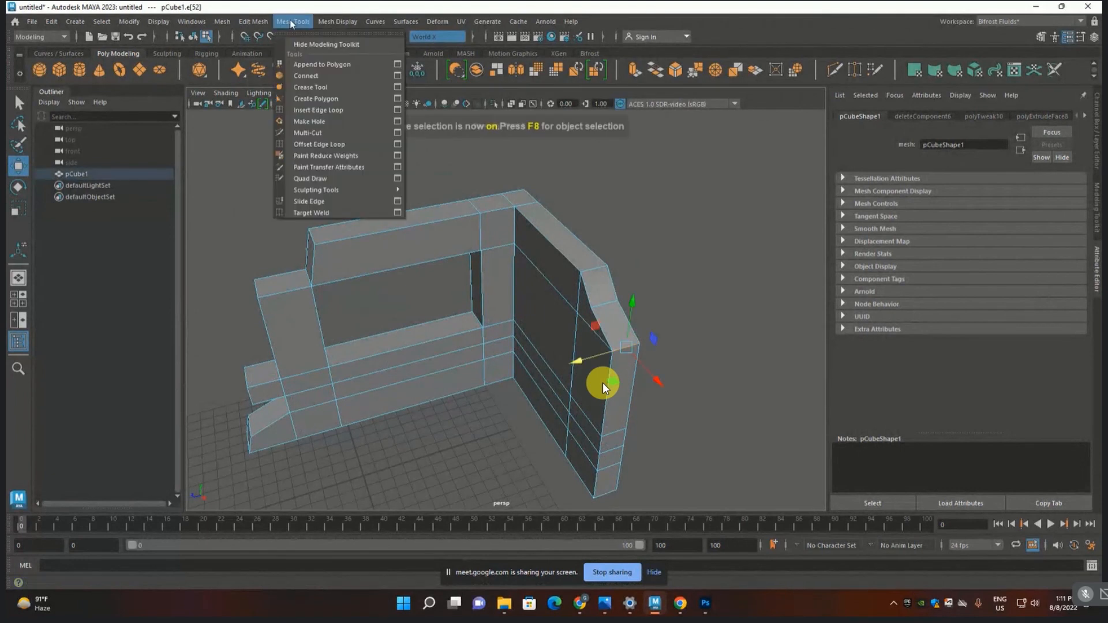
{"action": "left_click", "coordinate": [317, 109]}
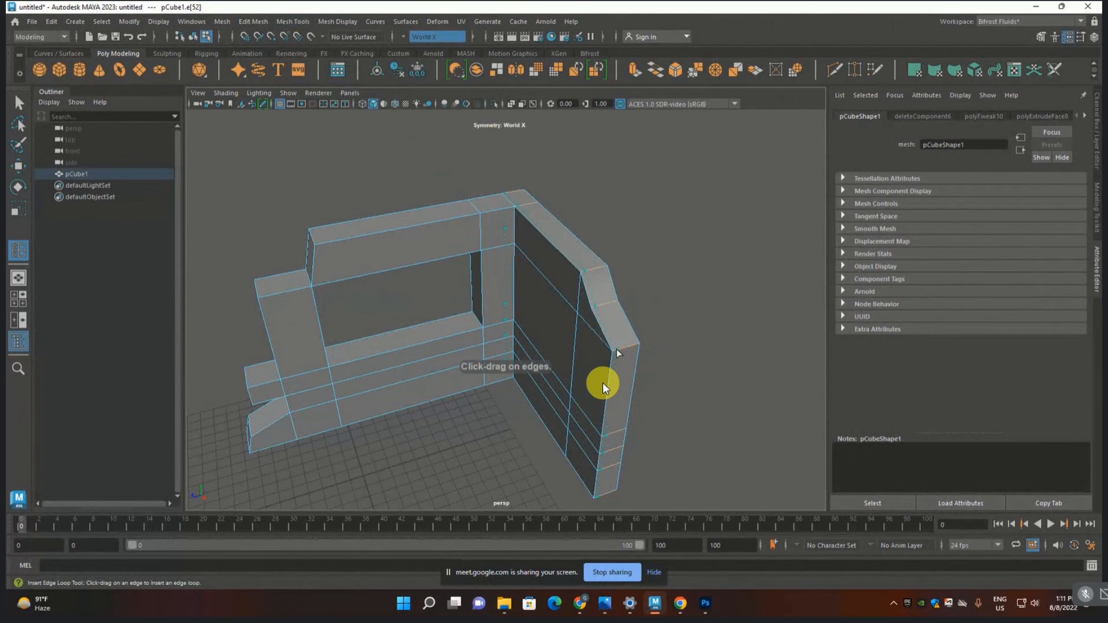
{"action": "left_click", "coordinate": [616, 349]}
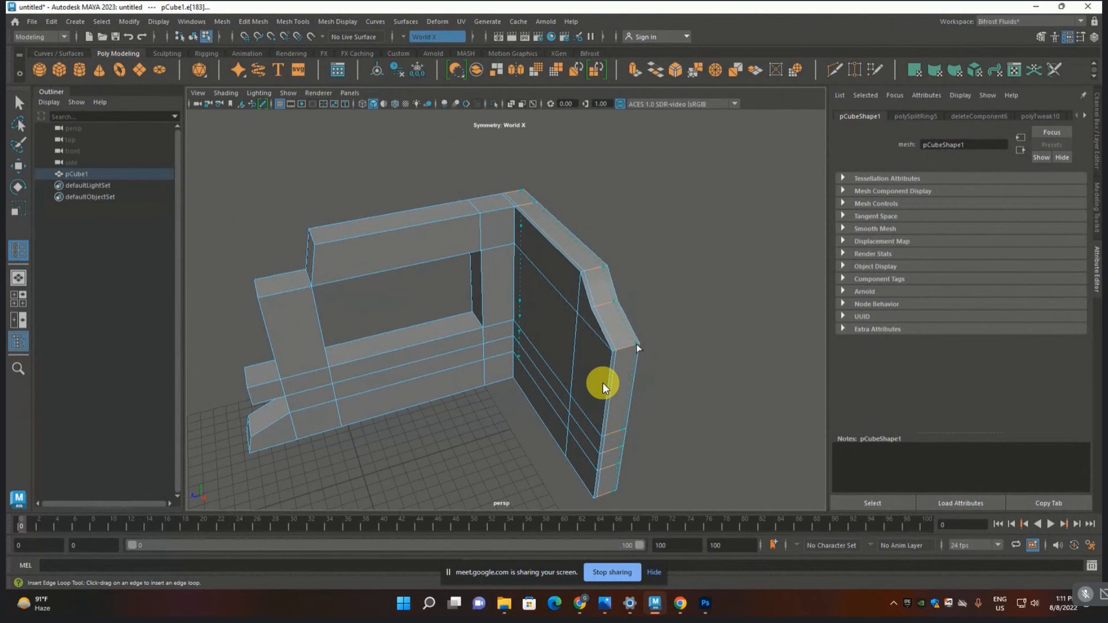
{"action": "left_click", "coordinate": [648, 302]}
- Insert edge loops close to both long edges across the thickness of the window wall
{"action": "scroll", "coordinate": [648, 303], "scroll_direction": "up", "scroll_amount": 3}
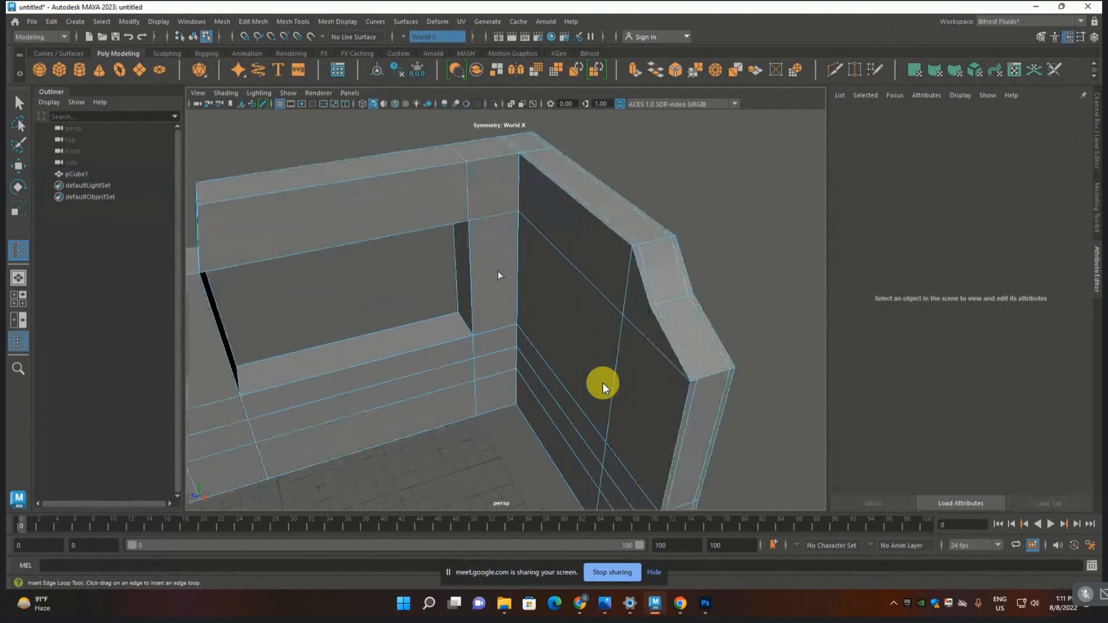
{"action": "left_click_drag", "start_coordinate": [497, 271], "coordinate": [320, 385], "text": "alt"}
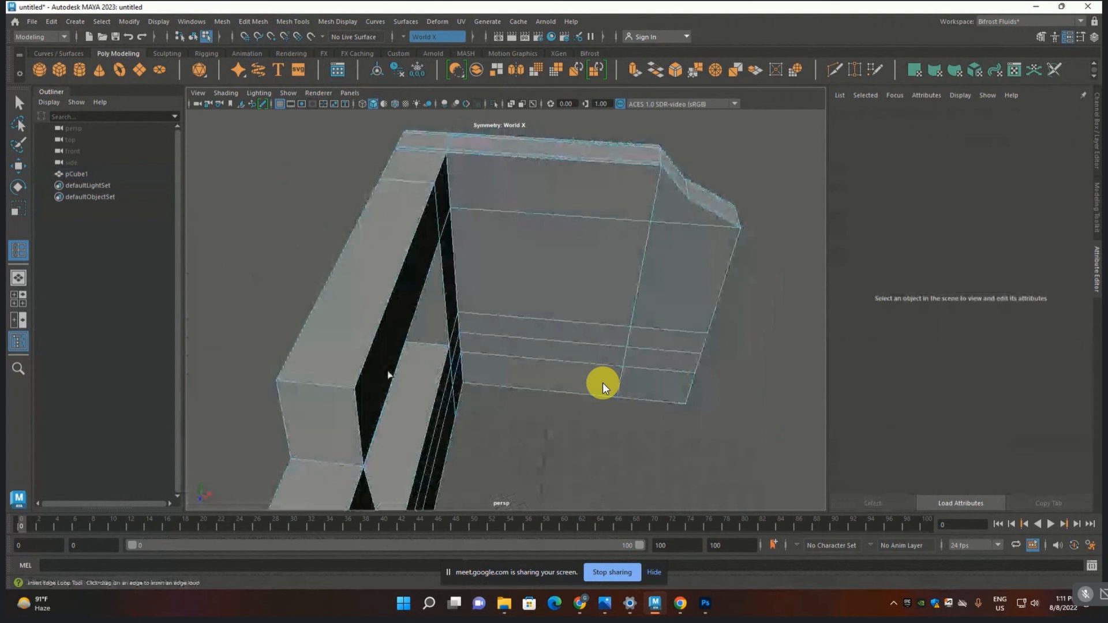
{"action": "left_click", "coordinate": [317, 384]}
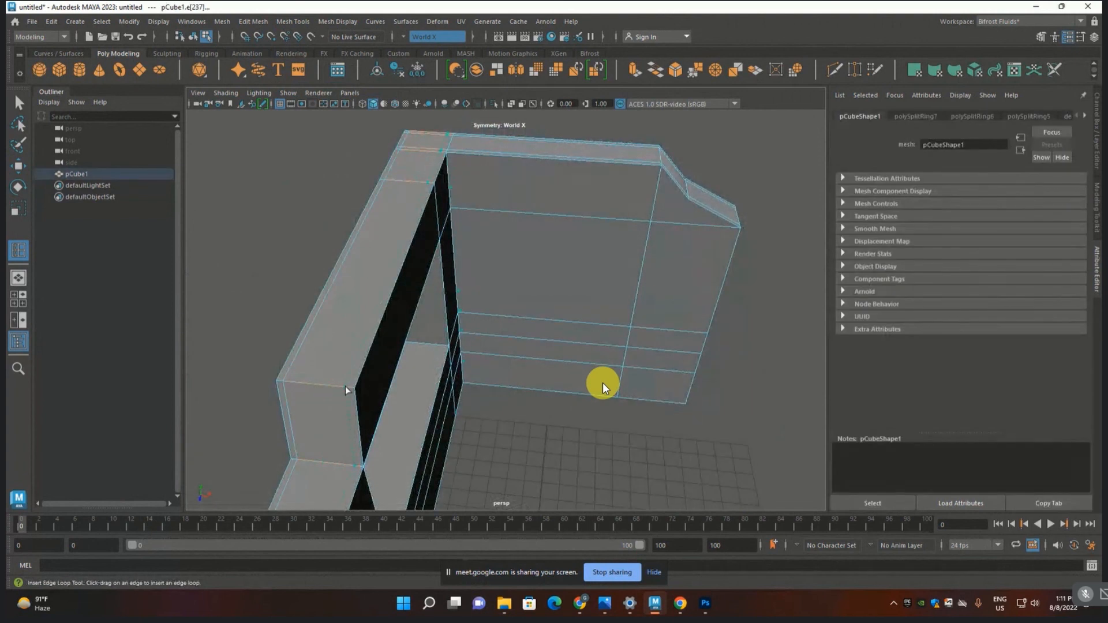
{"action": "left_click", "coordinate": [543, 380]}
- Select the strip of faces between the edge loops along the end and top of the solid side wall
{"action": "left_click_drag", "start_coordinate": [543, 379], "coordinate": [511, 424], "text": "alt"}
{"action": "scroll", "coordinate": [506, 424], "scroll_direction": "up", "scroll_amount": 3}
{"action": "middle_click_drag", "start_coordinate": [506, 424], "coordinate": [403, 361], "text": "alt"}
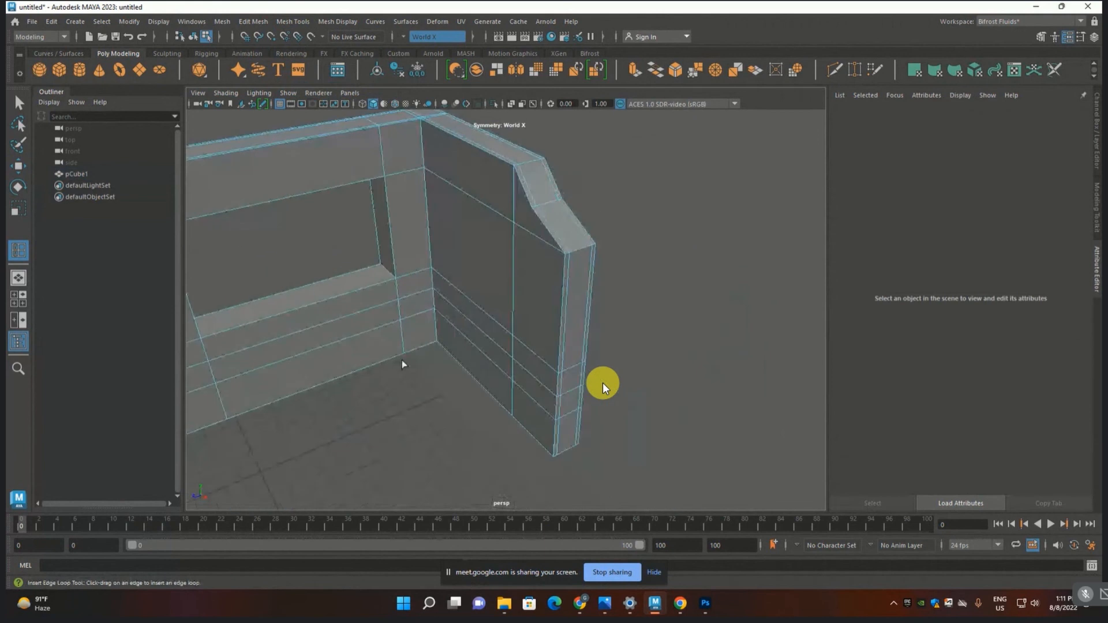
{"action": "key", "text": "F11"}
{"action": "key", "text": "w"}
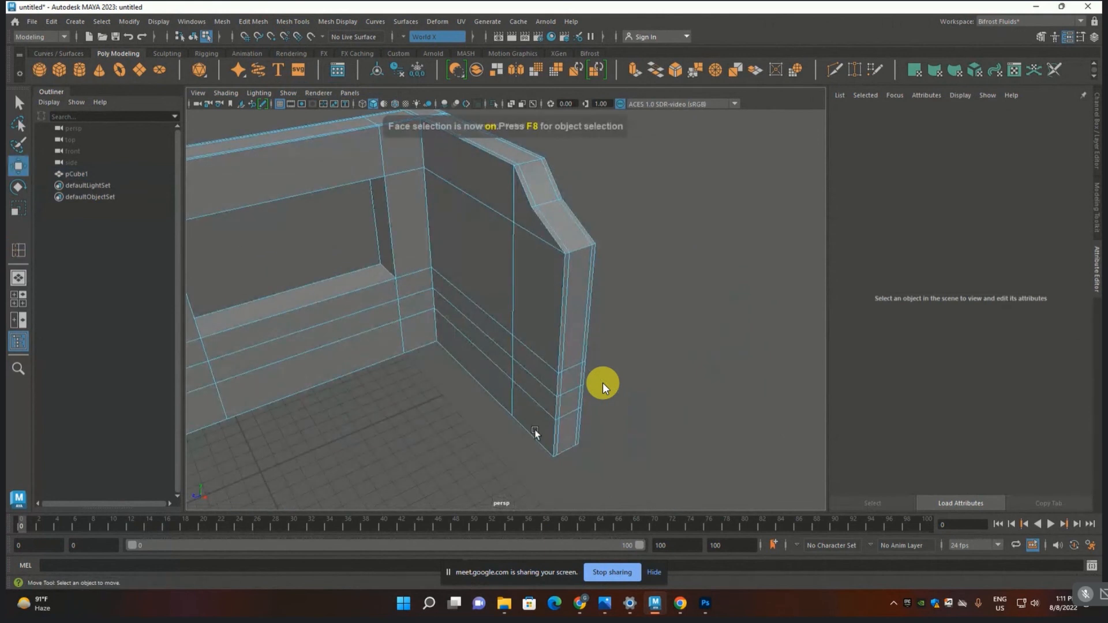
{"action": "left_click", "coordinate": [570, 443]}
{"action": "double_click", "coordinate": [577, 403], "text": "shift"}
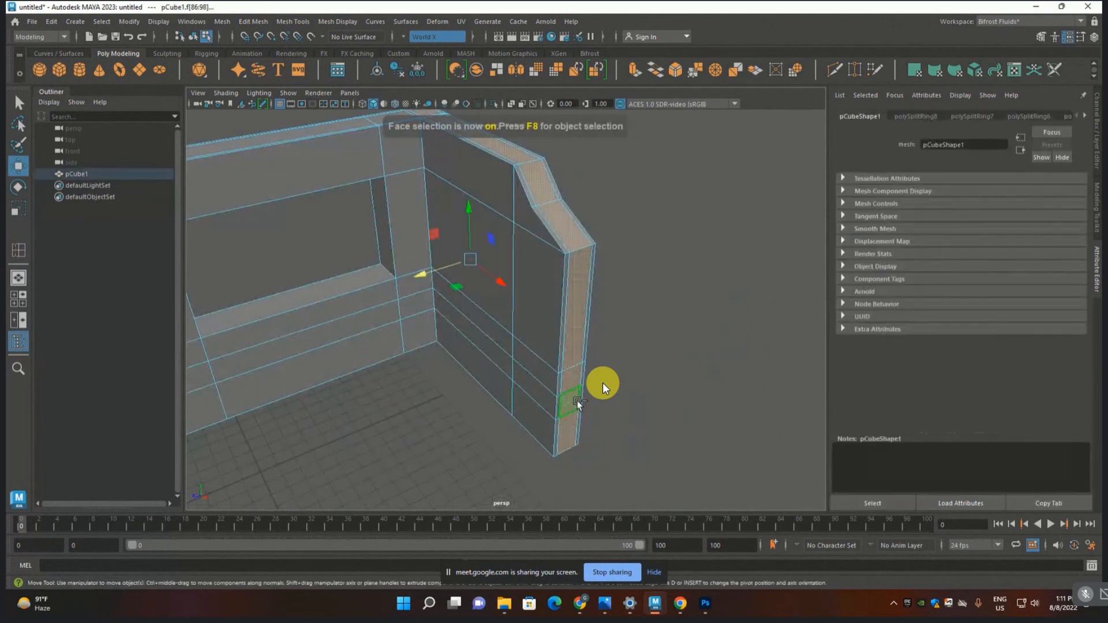
- Try to extend the face selection around the top corner onto the window wall, then clear the selection
{"action": "scroll", "coordinate": [573, 404], "scroll_direction": "down", "scroll_amount": 3}
{"action": "middle_click_drag", "start_coordinate": [426, 222], "coordinate": [552, 303], "text": "alt"}
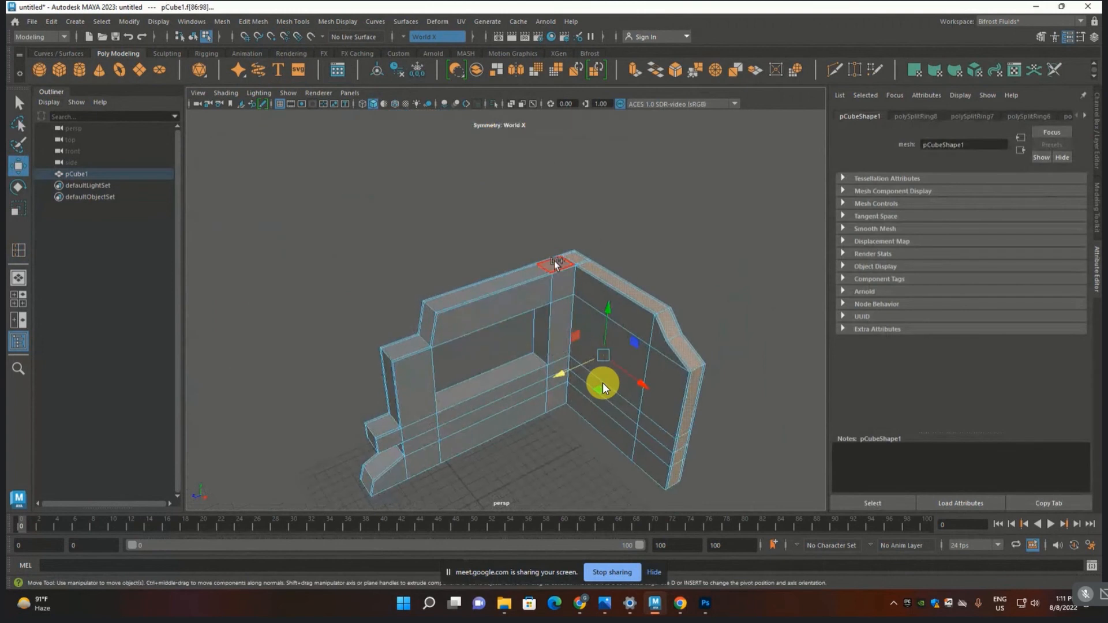
{"action": "scroll", "coordinate": [555, 262], "scroll_direction": "up", "scroll_amount": 5}
{"action": "left_click_drag", "start_coordinate": [567, 286], "coordinate": [644, 317], "text": "alt"}
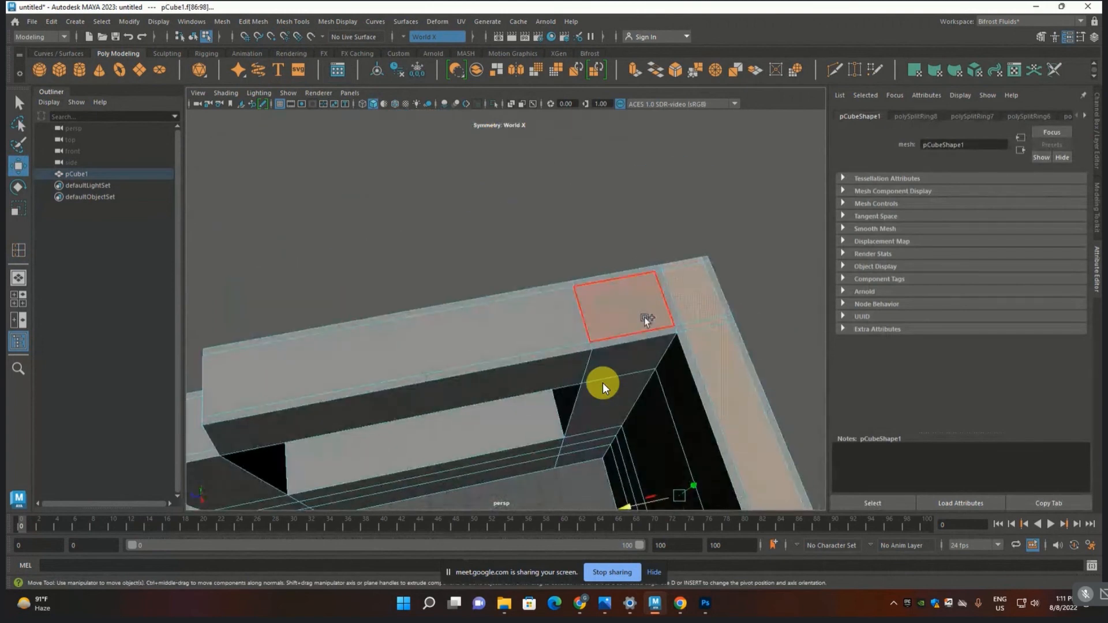
{"action": "left_click", "coordinate": [669, 305], "text": "shift"}
{"action": "scroll", "coordinate": [566, 343], "scroll_direction": "down", "scroll_amount": 4}
{"action": "scroll", "coordinate": [567, 343], "scroll_direction": "up", "scroll_amount": 4}
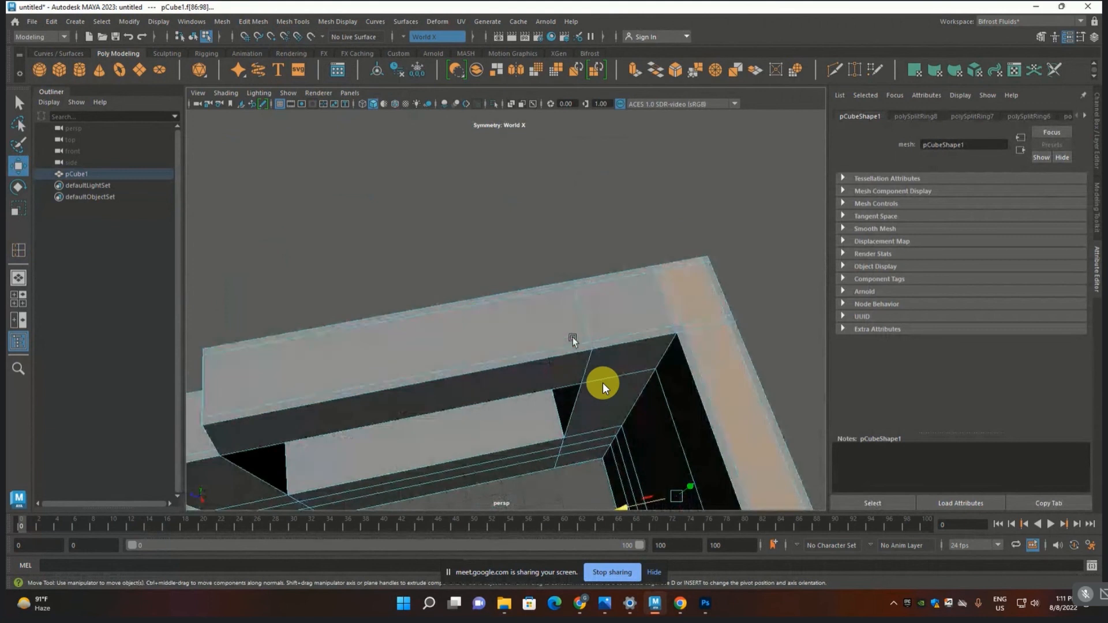
{"action": "left_click_drag", "start_coordinate": [587, 321], "coordinate": [667, 314], "text": "alt"}
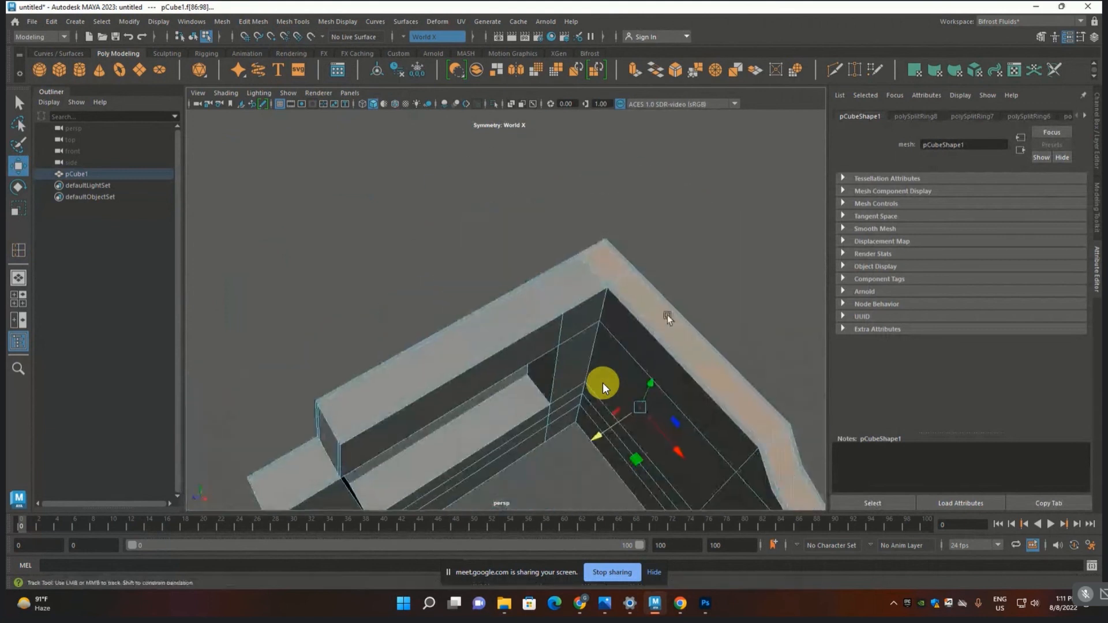
{"action": "middle_click_drag", "start_coordinate": [667, 314], "coordinate": [563, 265], "text": "alt"}
{"action": "scroll", "coordinate": [491, 184], "scroll_direction": "up", "scroll_amount": 3}
{"action": "left_click", "coordinate": [497, 172]}
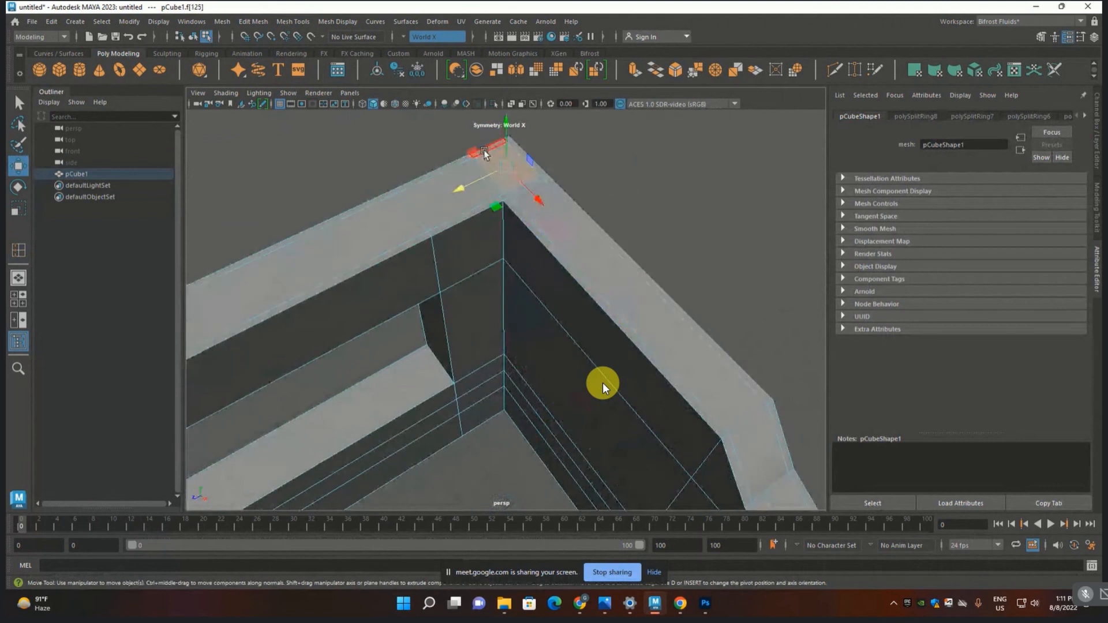
{"action": "left_click", "coordinate": [597, 164]}
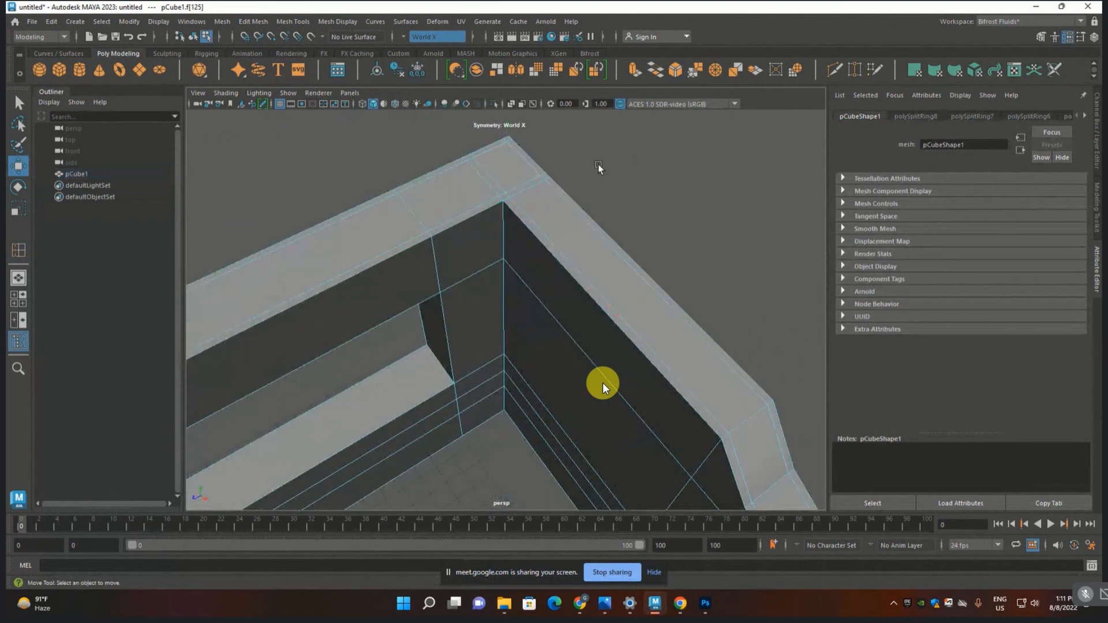
- Select the strip of faces between the edge loops along the ends and tops of both walls, including the steps
{"action": "left_click", "coordinate": [513, 164]}
{"action": "left_click_drag", "start_coordinate": [646, 345], "coordinate": [571, 335], "text": "alt"}
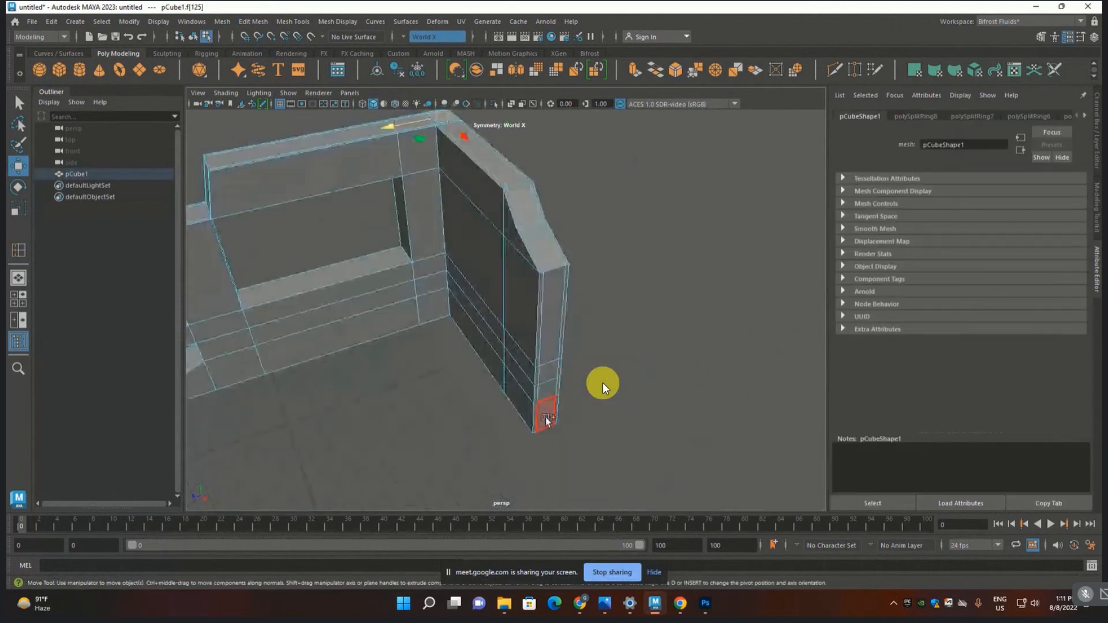
{"action": "double_click", "coordinate": [545, 416], "text": "shift"}
{"action": "middle_click_drag", "start_coordinate": [573, 409], "coordinate": [729, 451], "text": "alt"}
{"action": "left_click_drag", "start_coordinate": [614, 330], "coordinate": [655, 283], "text": "alt"}
{"action": "left_click", "coordinate": [654, 282], "text": "shift"}
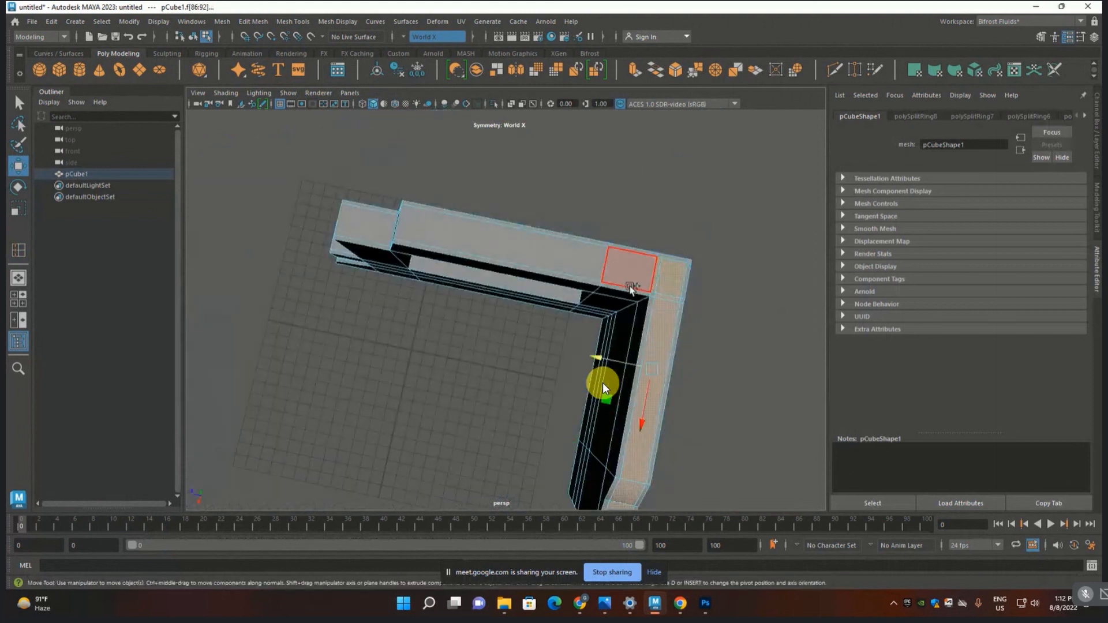
{"action": "left_click_drag", "start_coordinate": [341, 411], "coordinate": [491, 303], "text": "alt"}
{"action": "left_click", "coordinate": [419, 348], "text": "shift"}
{"action": "left_click_drag", "start_coordinate": [419, 348], "coordinate": [593, 436], "text": "alt"}
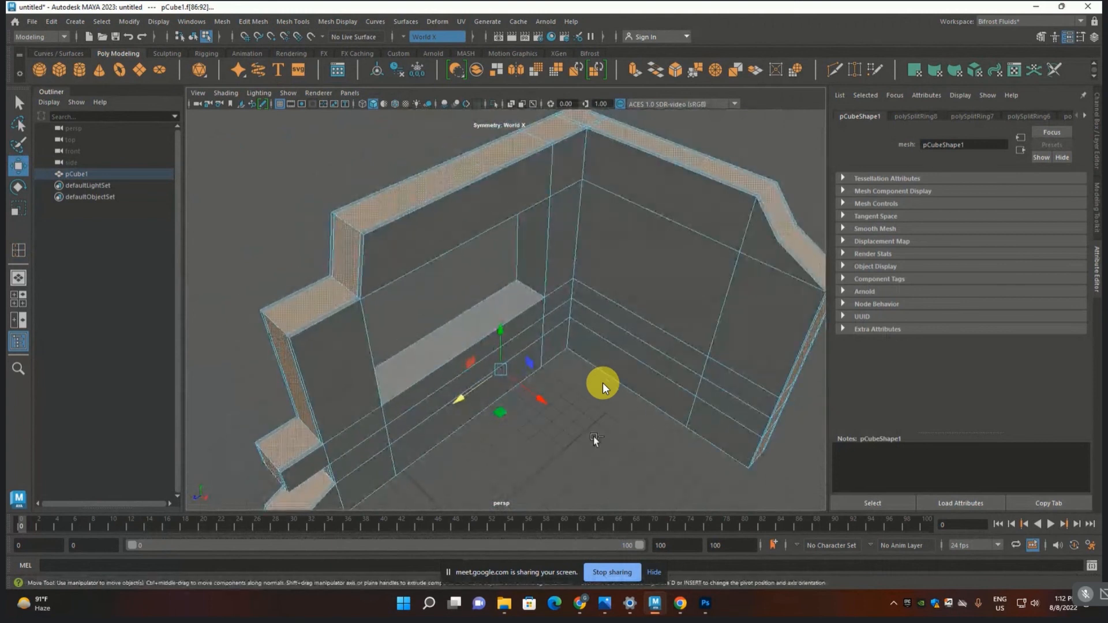
- Try extruding the selected face strip with a thickness of -0.16, then undo the thickness change
{"action": "key", "text": "ctrl+e"}
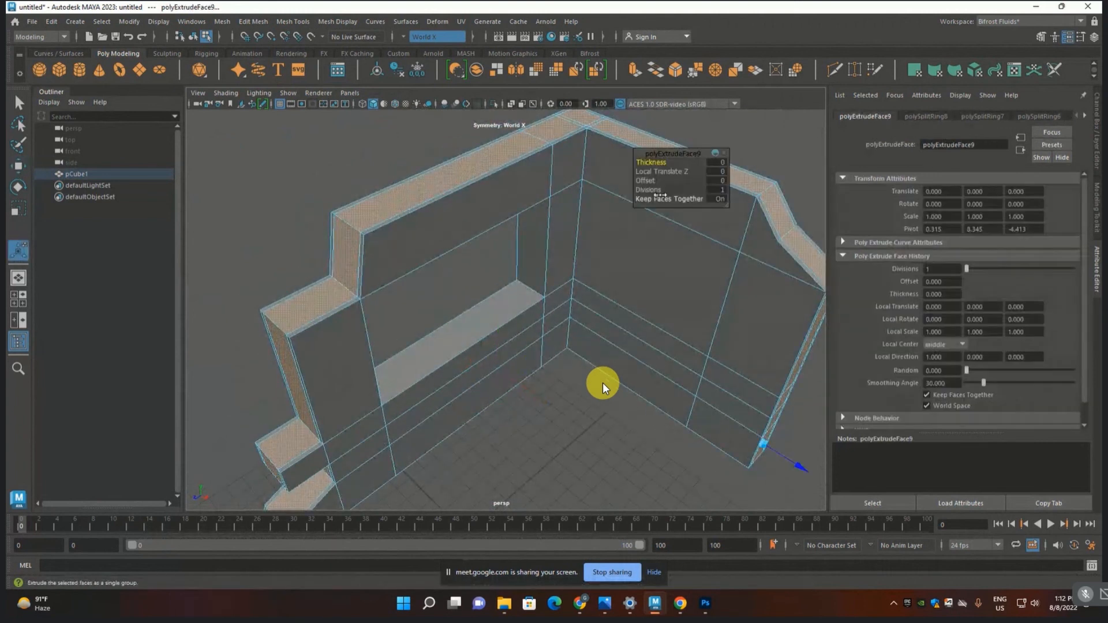
{"action": "left_click_drag", "start_coordinate": [652, 163], "coordinate": [644, 164]}
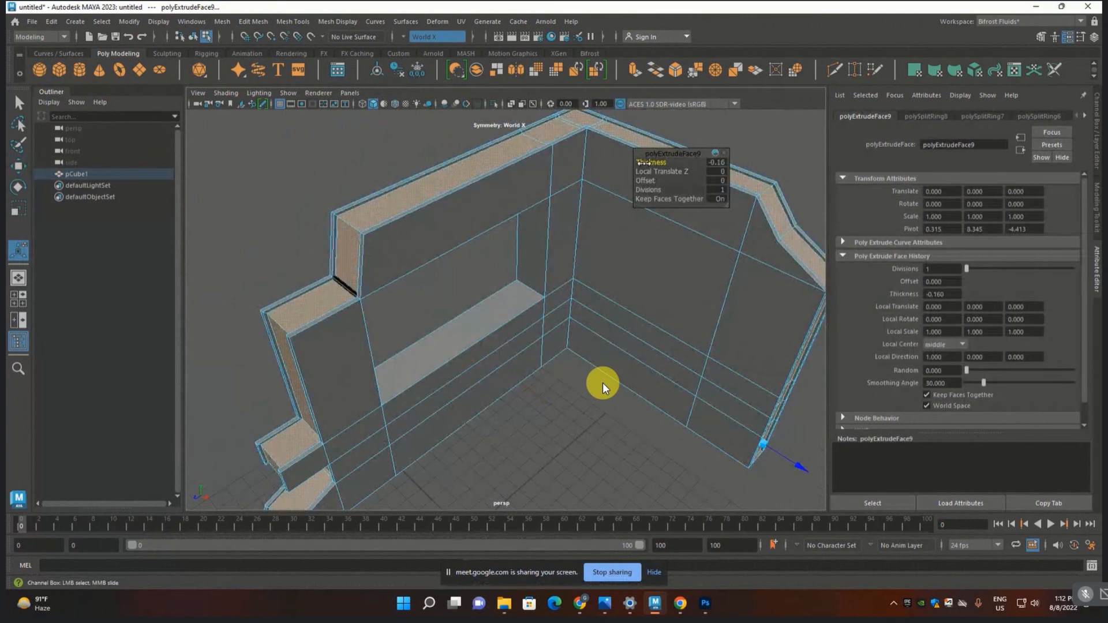
{"action": "key", "text": "ctrl+z"}
- Try an offset on the strip's extrusion near the window wall's step, then undo the offset and the extrusion
{"action": "scroll", "coordinate": [324, 319], "scroll_direction": "up", "scroll_amount": 5}
{"action": "middle_click_drag", "start_coordinate": [324, 303], "coordinate": [425, 317], "text": "alt"}
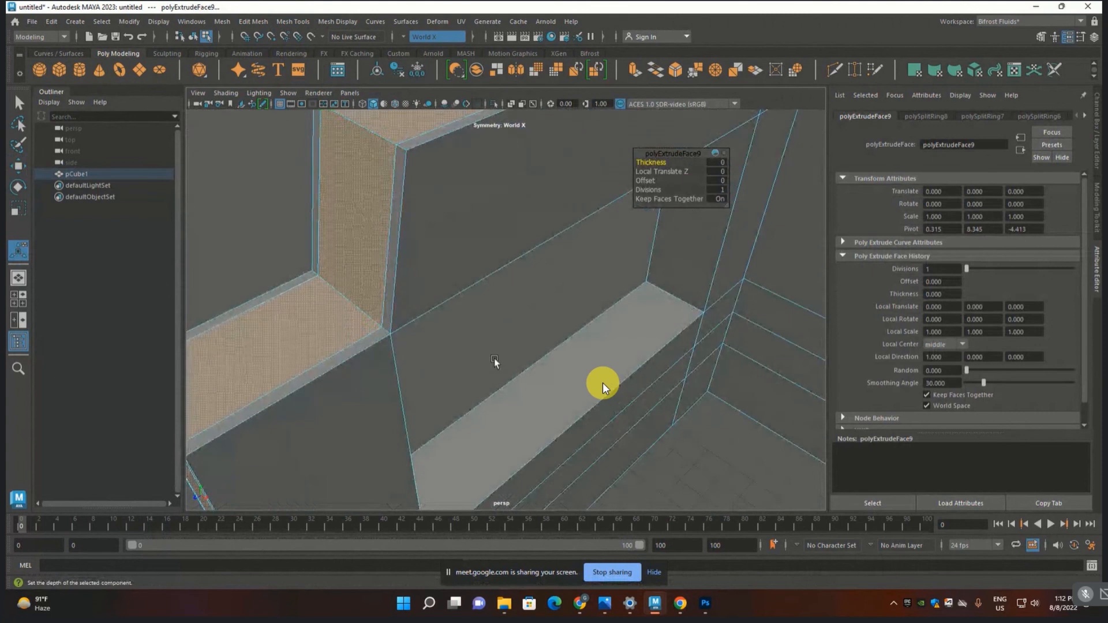
{"action": "left_click_drag", "start_coordinate": [494, 358], "coordinate": [452, 349], "text": "alt"}
{"action": "middle_click_drag", "start_coordinate": [452, 348], "coordinate": [604, 338], "text": "alt"}
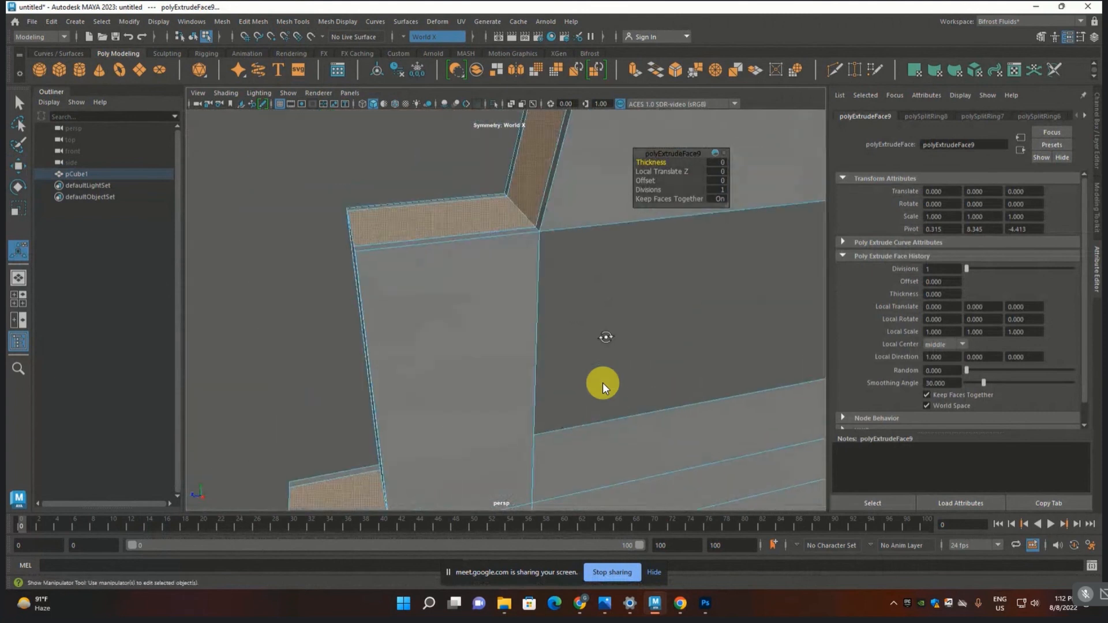
{"action": "mouse_move", "coordinate": [604, 339]}
{"action": "left_mouse_down", "text": "alt"}
{"action": "mouse_move", "coordinate": [618, 341]}
{"action": "mouse_move", "coordinate": [588, 328]}
{"action": "mouse_move", "coordinate": [623, 346]}
{"action": "mouse_move", "coordinate": [608, 342]}
{"action": "left_mouse_up", "text": "alt"}
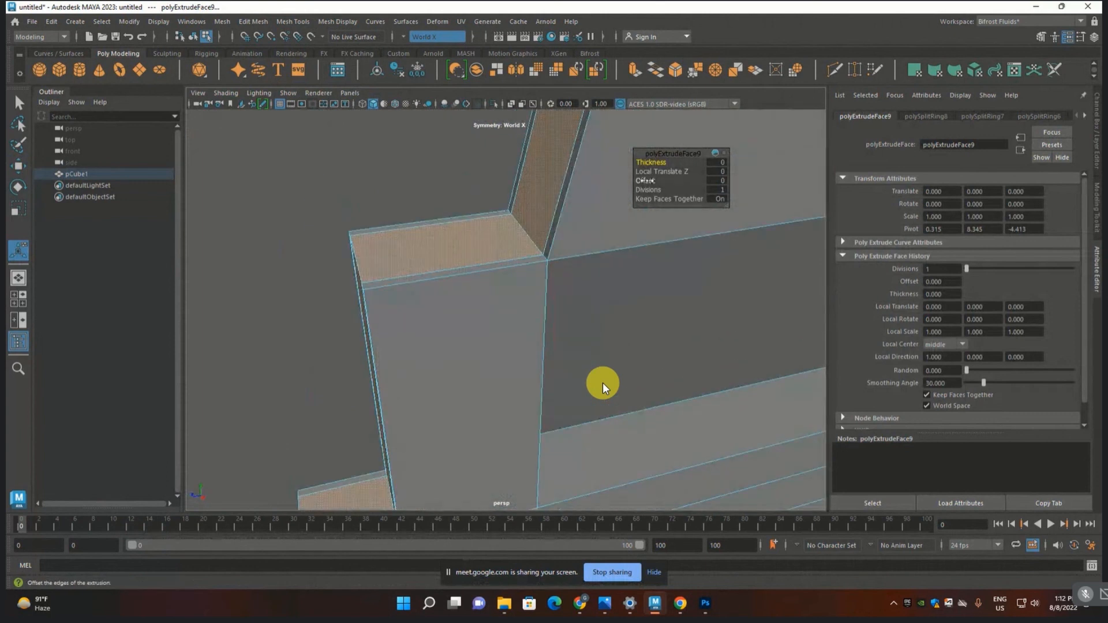
{"action": "left_click_drag", "start_coordinate": [648, 179], "coordinate": [666, 177]}
{"action": "key", "text": "ctrl+z"}
{"action": "key", "text": "ctrl+z"}
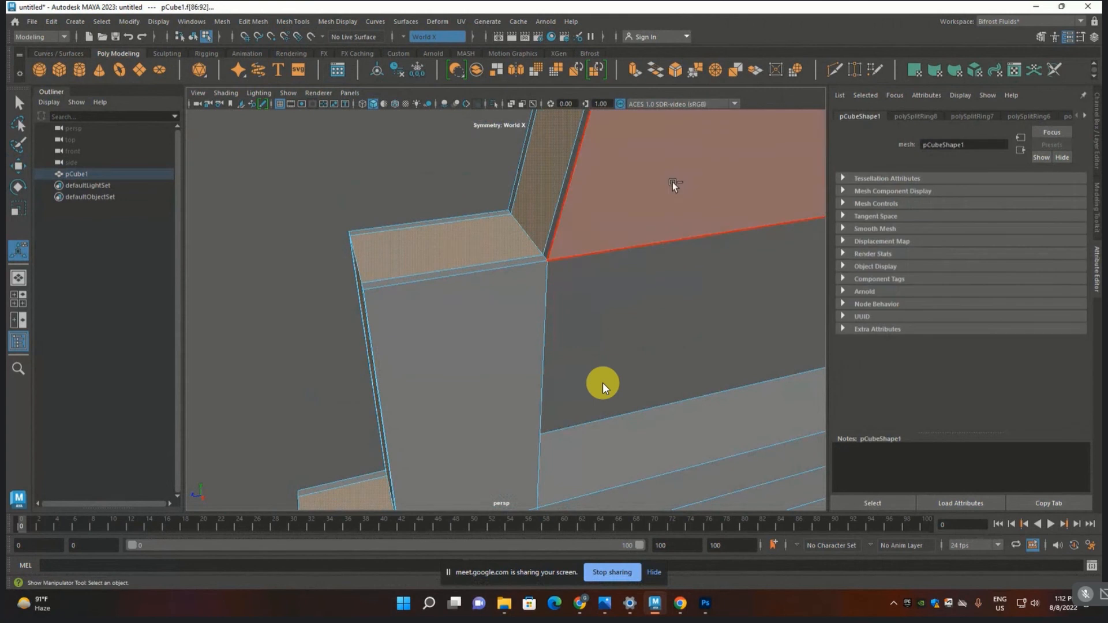
- Extrude the selected face strip again, leave its thickness at 0, and clear the selection
{"action": "scroll", "coordinate": [658, 296], "scroll_direction": "down", "scroll_amount": 5}
{"action": "key", "text": "ctrl+e"}
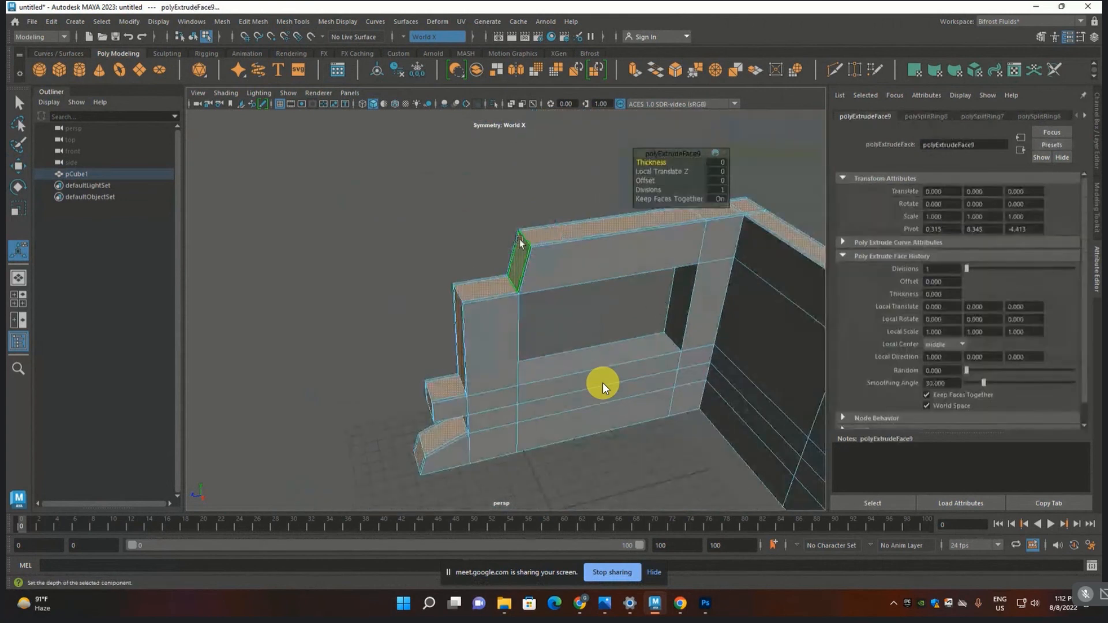
{"action": "scroll", "coordinate": [520, 239], "scroll_direction": "up", "scroll_amount": 5}
{"action": "left_click_drag", "start_coordinate": [651, 162], "coordinate": [633, 156]}
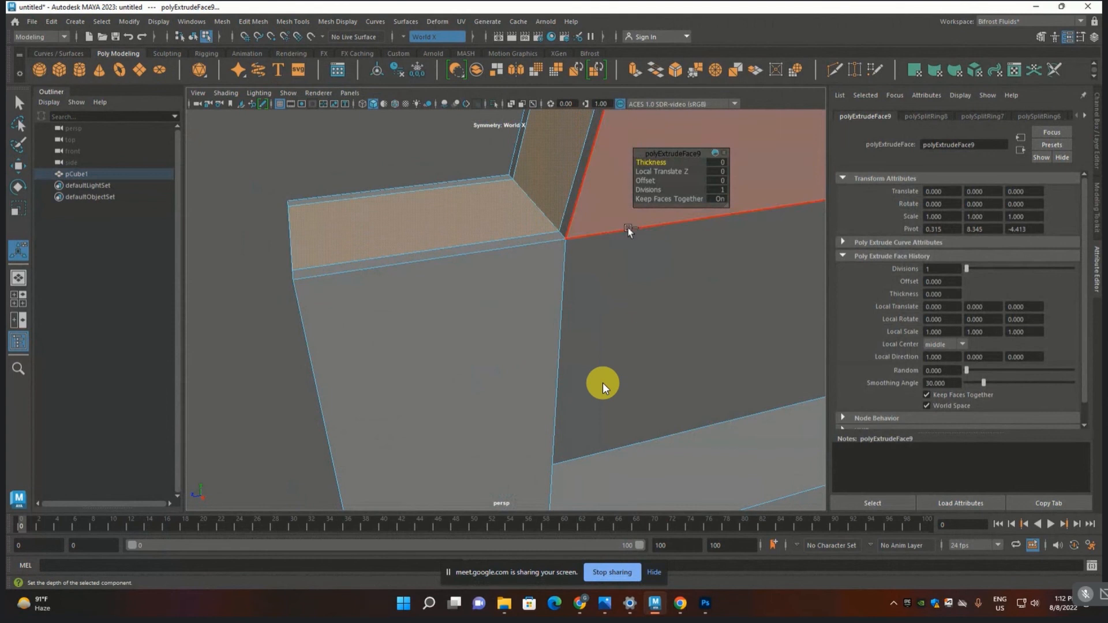
{"action": "left_click", "coordinate": [625, 300]}
- Examine the window wall's upper step and the adjoining corner of the window opening
{"action": "scroll", "coordinate": [621, 310], "scroll_direction": "down", "scroll_amount": 5}
{"action": "left_click_drag", "start_coordinate": [591, 332], "coordinate": [492, 296], "text": "alt"}
{"action": "scroll", "coordinate": [452, 244], "scroll_direction": "up", "scroll_amount": 5}
{"action": "left_click_drag", "start_coordinate": [459, 245], "coordinate": [574, 356], "text": "alt"}
{"action": "middle_click_drag", "start_coordinate": [659, 362], "coordinate": [543, 356], "text": "alt"}
{"action": "scroll", "coordinate": [517, 296], "scroll_direction": "up", "scroll_amount": 3}
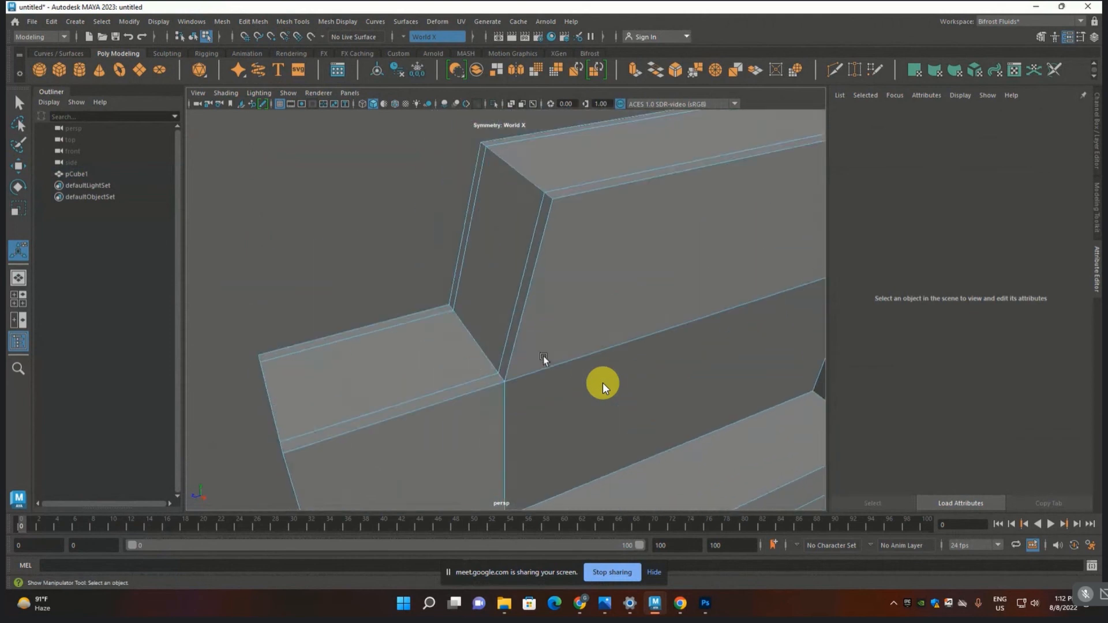
{"action": "scroll", "coordinate": [543, 358], "scroll_direction": "down", "scroll_amount": 4}
{"action": "left_click_drag", "start_coordinate": [549, 371], "coordinate": [439, 317], "text": "alt"}
{"action": "scroll", "coordinate": [412, 267], "scroll_direction": "up", "scroll_amount": 2}
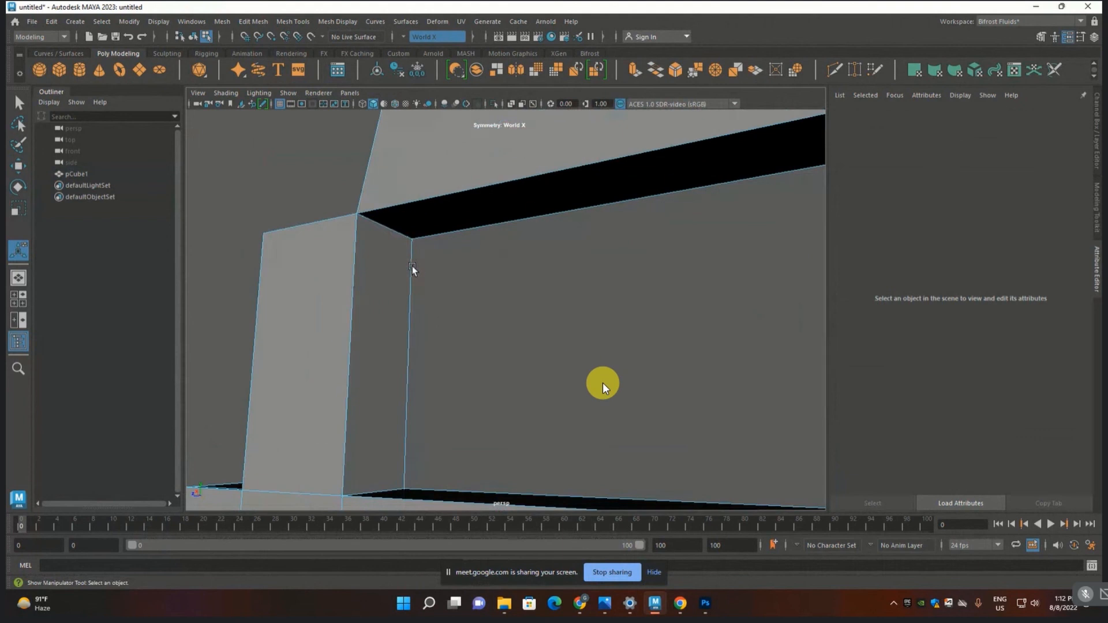
- Try a bevel on the edge across the wall thickness at the upper step's inner corner, then undo it
{"action": "key", "text": "q"}
{"action": "key", "text": "F10"}
{"action": "left_click", "coordinate": [397, 237]}
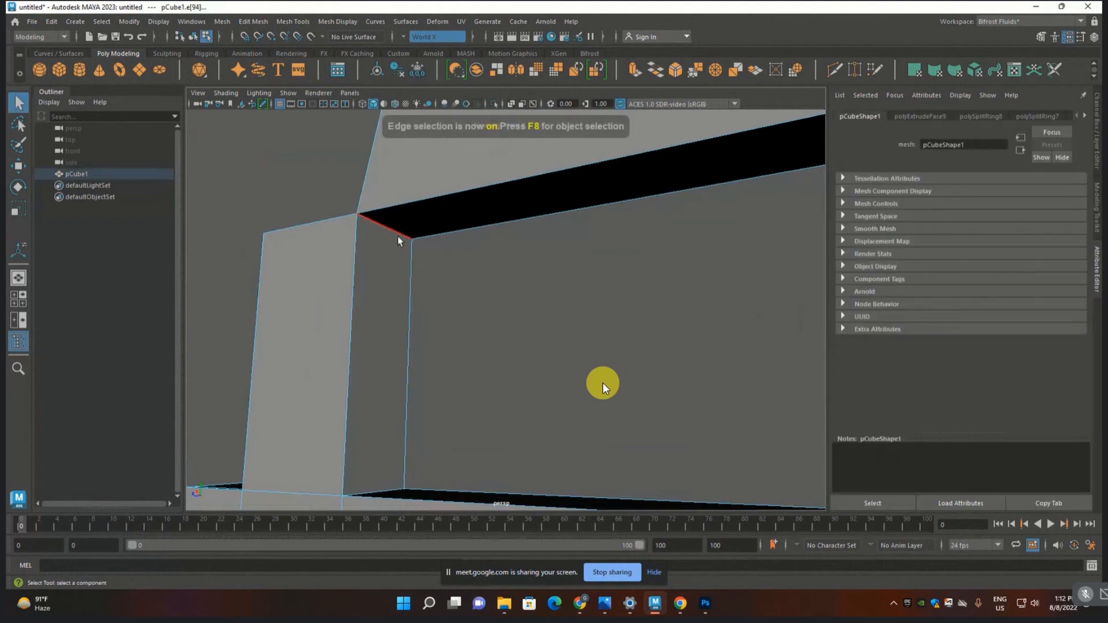
{"action": "left_click_drag", "start_coordinate": [397, 236], "coordinate": [479, 300], "text": "alt"}
{"action": "scroll", "coordinate": [479, 300], "scroll_direction": "up", "scroll_amount": 4}
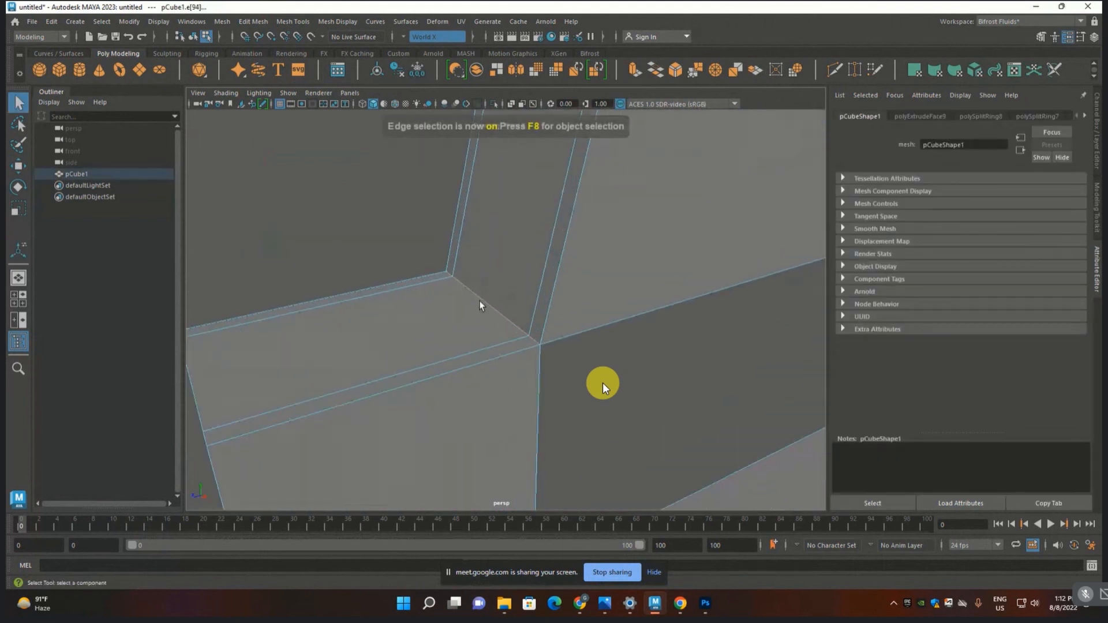
{"action": "left_click", "coordinate": [257, 23]}
{"action": "left_click", "coordinate": [271, 69]}
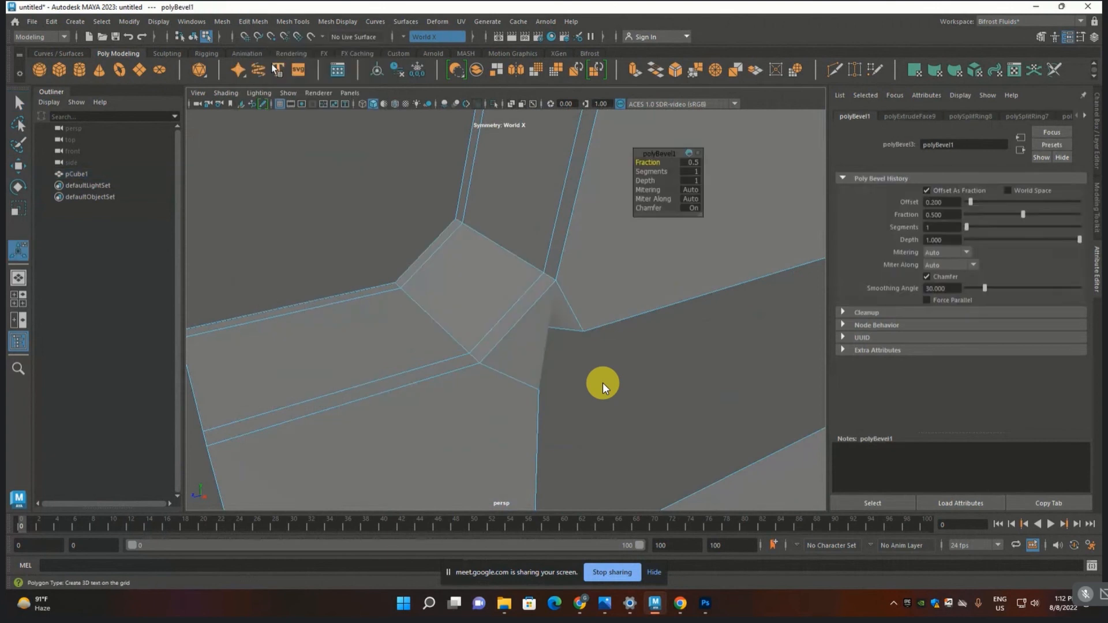
{"action": "left_click_drag", "start_coordinate": [491, 245], "coordinate": [514, 333], "text": "alt"}
{"action": "key", "text": "ctrl+z"}
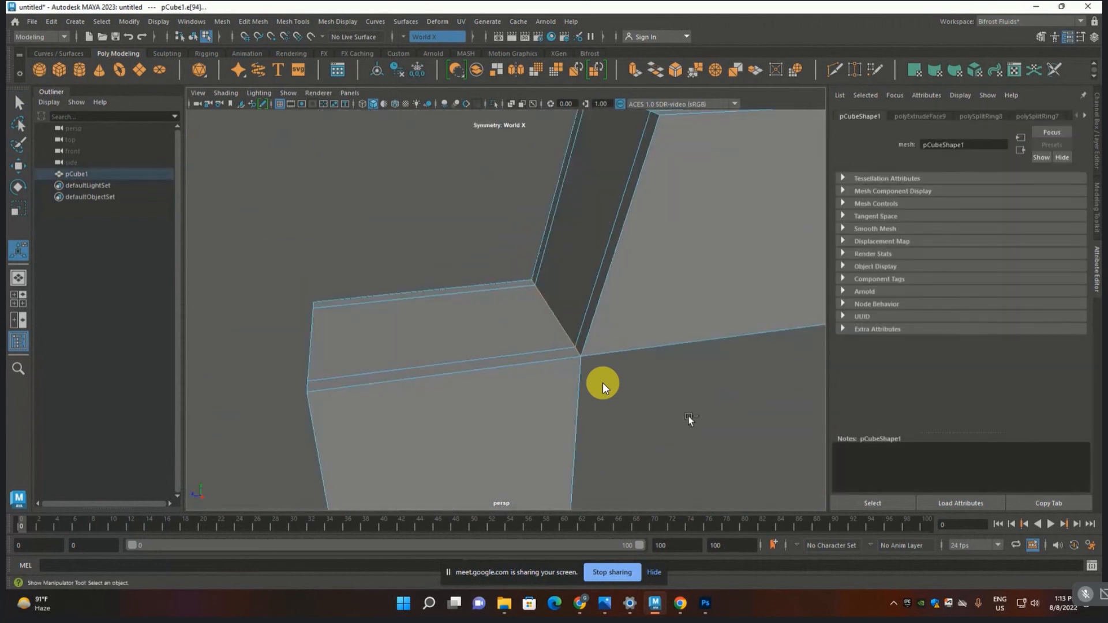
- Delete the face between the narrow edge strips on top of the window wall's upper step
{"action": "mouse_move", "coordinate": [691, 421]}
{"action": "left_mouse_down", "text": "alt"}
{"action": "mouse_move", "coordinate": [666, 392]}
{"action": "mouse_move", "coordinate": [675, 415]}
{"action": "left_mouse_up", "text": "alt"}
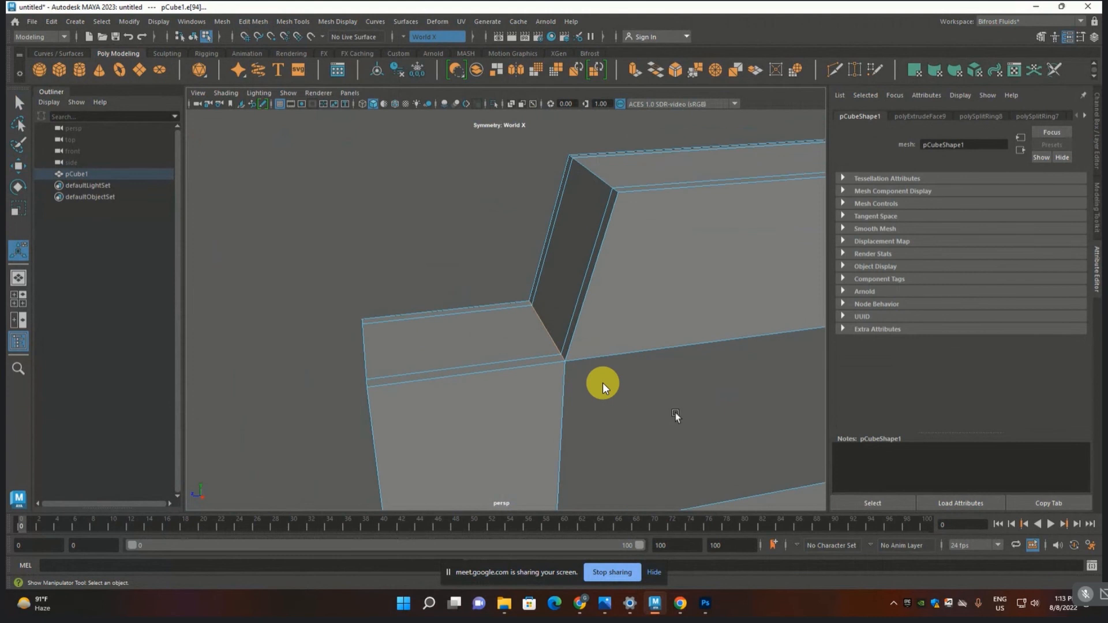
{"action": "key", "text": "q"}
{"action": "key", "text": "F11"}
{"action": "left_click", "coordinate": [497, 348]}
{"action": "key", "text": "Delete"}
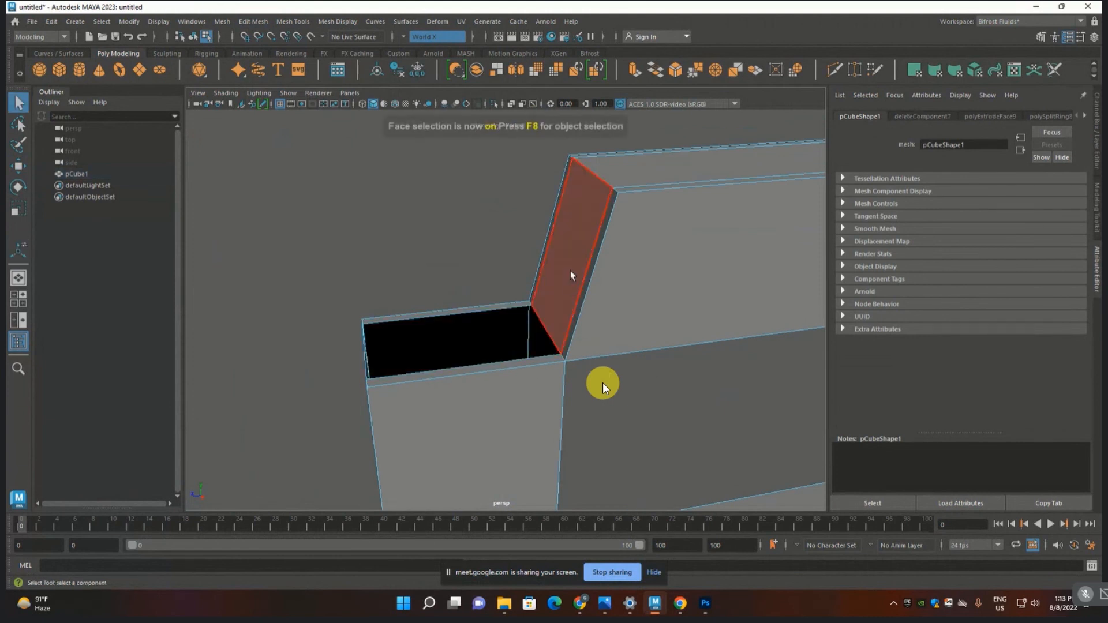
- Extrude the slanted face beside the step's opening outward over the step
{"action": "left_click", "coordinate": [570, 270]}
{"action": "key", "text": "w"}
{"action": "left_click_drag", "start_coordinate": [525, 260], "coordinate": [407, 274], "text": "shift"}
{"action": "left_click_drag", "start_coordinate": [408, 274], "coordinate": [440, 284], "text": "alt"}
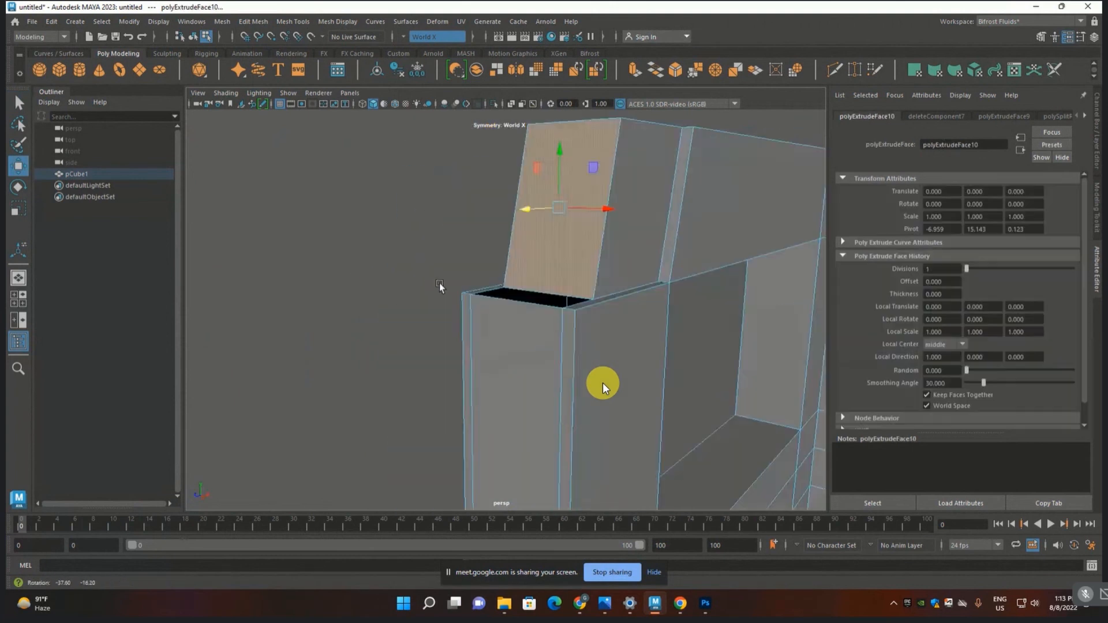
{"action": "left_click_drag", "start_coordinate": [552, 313], "coordinate": [539, 182], "text": "alt"}
{"action": "left_click", "coordinate": [550, 200], "text": "shift"}
{"action": "key", "text": "ctrl+z"}
- Delete the underside face of the block extruded over the step
{"action": "left_click_drag", "start_coordinate": [546, 286], "coordinate": [516, 280], "text": "alt"}
{"action": "left_click", "coordinate": [574, 252]}
{"action": "key", "text": "Delete"}
- Move the extruded end face's pivot to its lower corner and try snapping the face to a nearby vertex
{"action": "left_click", "coordinate": [462, 240]}
{"action": "scroll", "coordinate": [456, 240], "scroll_direction": "up", "scroll_amount": 3}
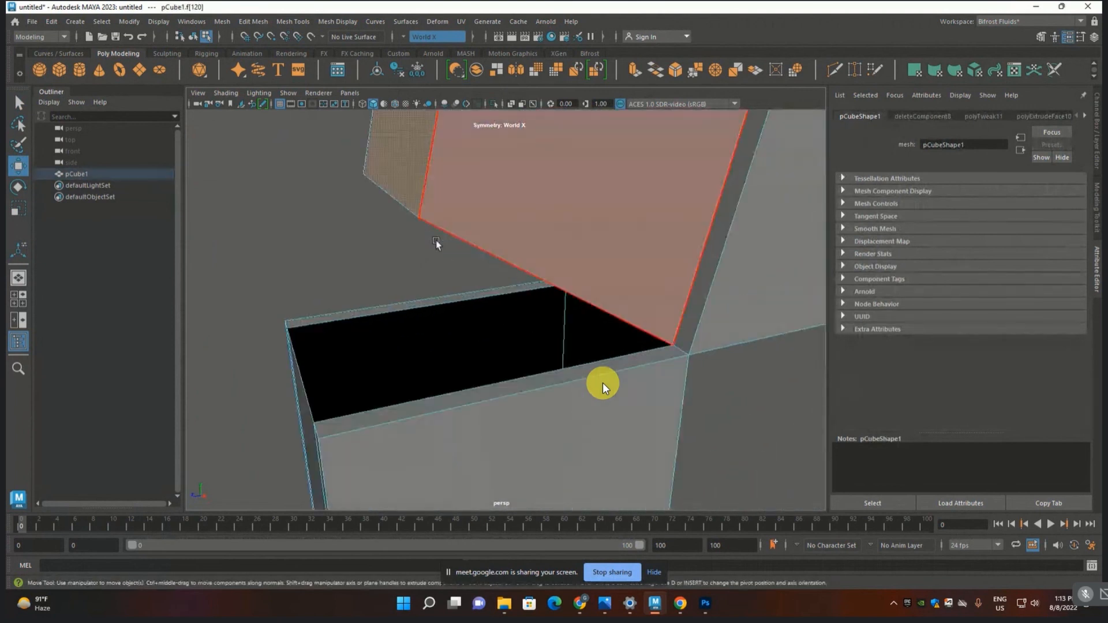
{"action": "left_click_drag", "start_coordinate": [435, 240], "coordinate": [548, 321], "text": "alt"}
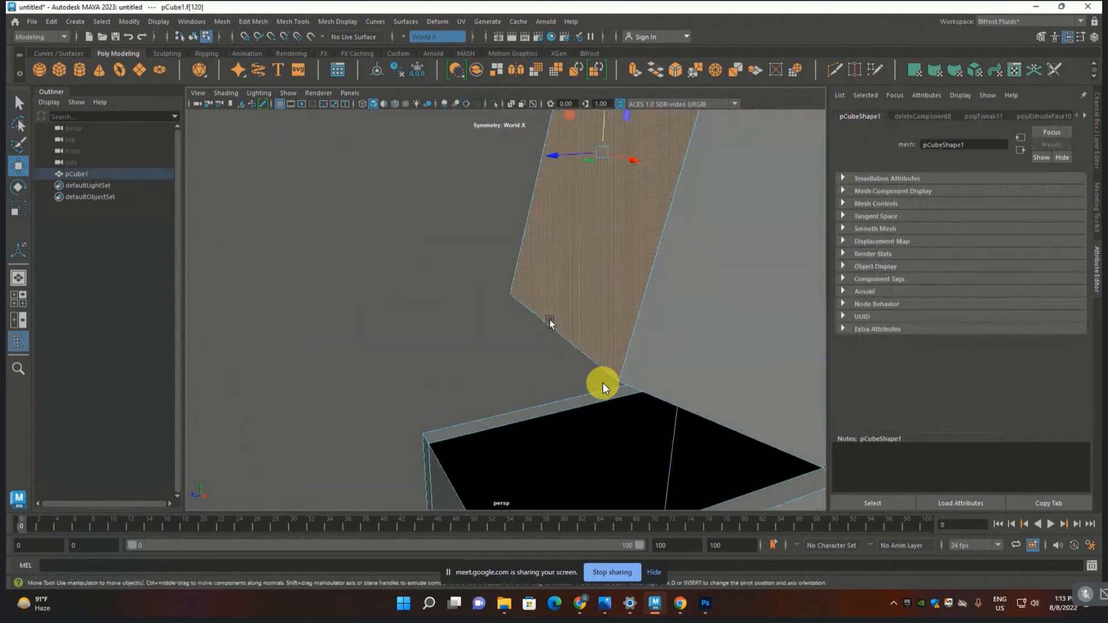
{"action": "key", "text": "d"}
{"action": "left_click_drag", "start_coordinate": [602, 152], "coordinate": [522, 310]}
{"action": "key", "text": "d"}
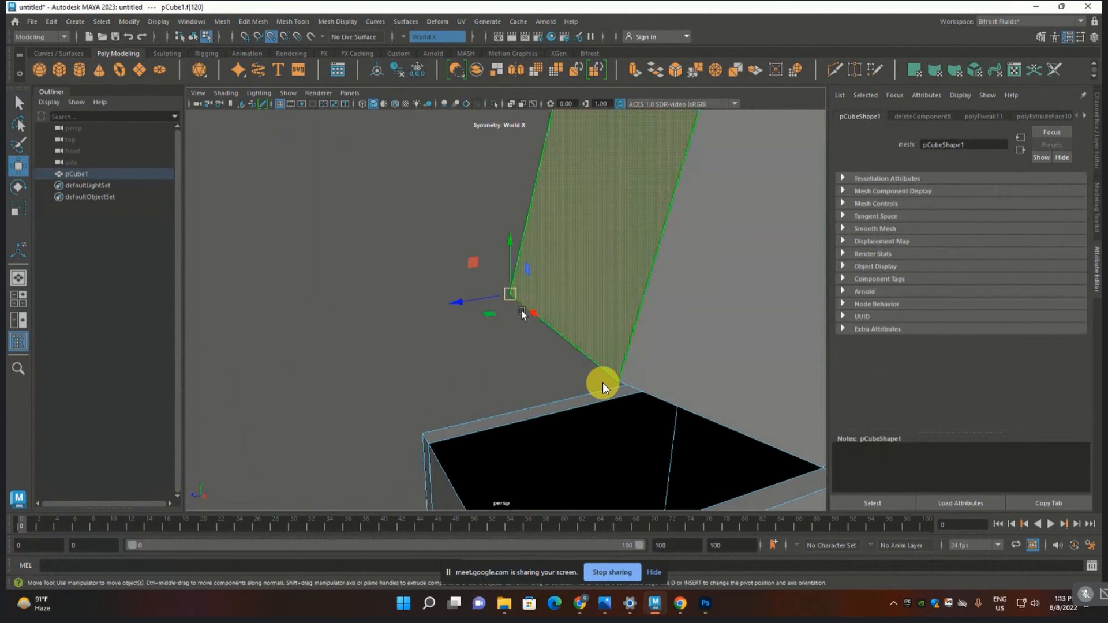
{"action": "key", "text": "v"}
{"action": "middle_click_drag", "start_coordinate": [511, 295], "coordinate": [549, 321], "text": "alt"}
{"action": "scroll", "coordinate": [451, 417], "scroll_direction": "up", "scroll_amount": 3}
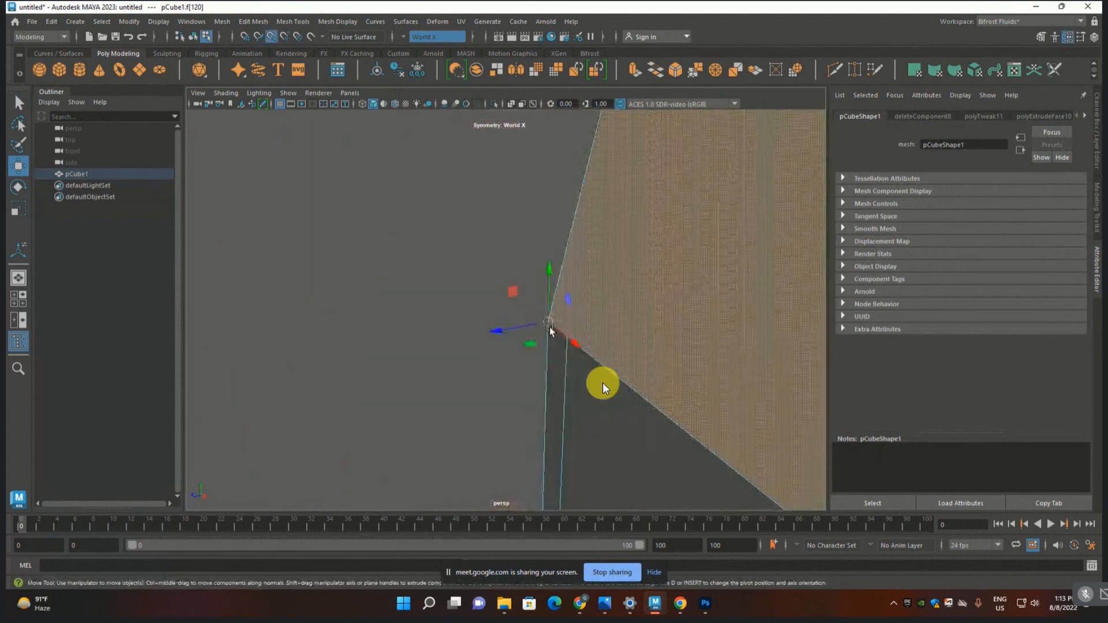
{"action": "left_click_drag", "start_coordinate": [549, 327], "coordinate": [584, 366]}
- Undo the snapping, the extrusion and the face deletions, back to the intact top of the upper step
{"action": "scroll", "coordinate": [618, 342], "scroll_direction": "down", "scroll_amount": 5}
{"action": "key", "text": "ctrl+z"}
{"action": "key", "text": "ctrl+z"}
{"action": "key", "text": "ctrl+z"}
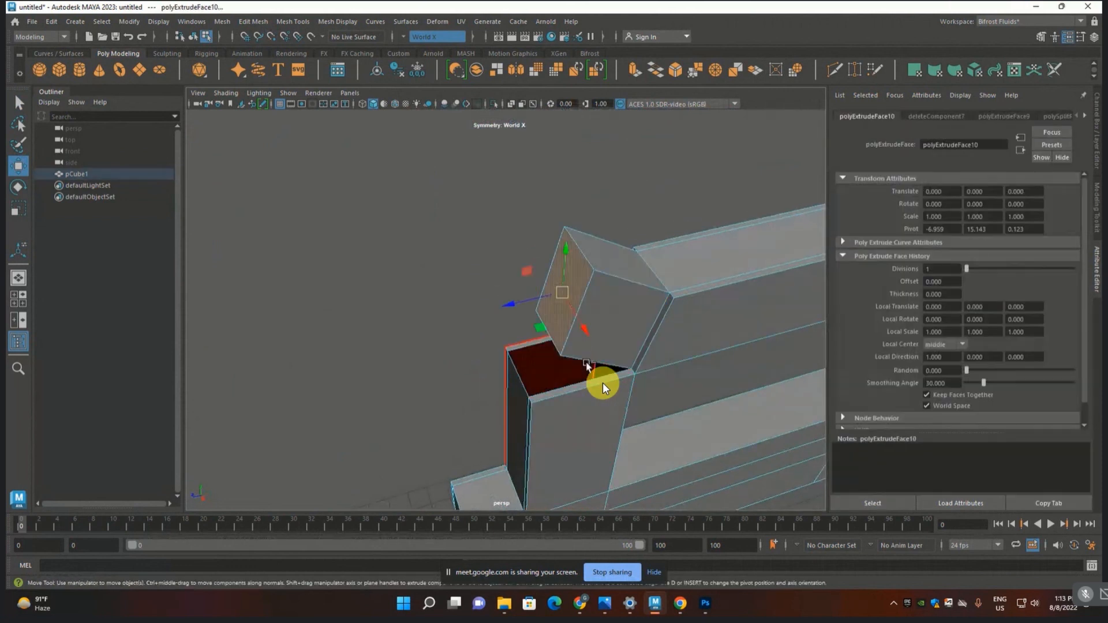
{"action": "key", "text": "ctrl+z"}
{"action": "key", "text": "ctrl+z"}
{"action": "key", "text": "ctrl+z"}
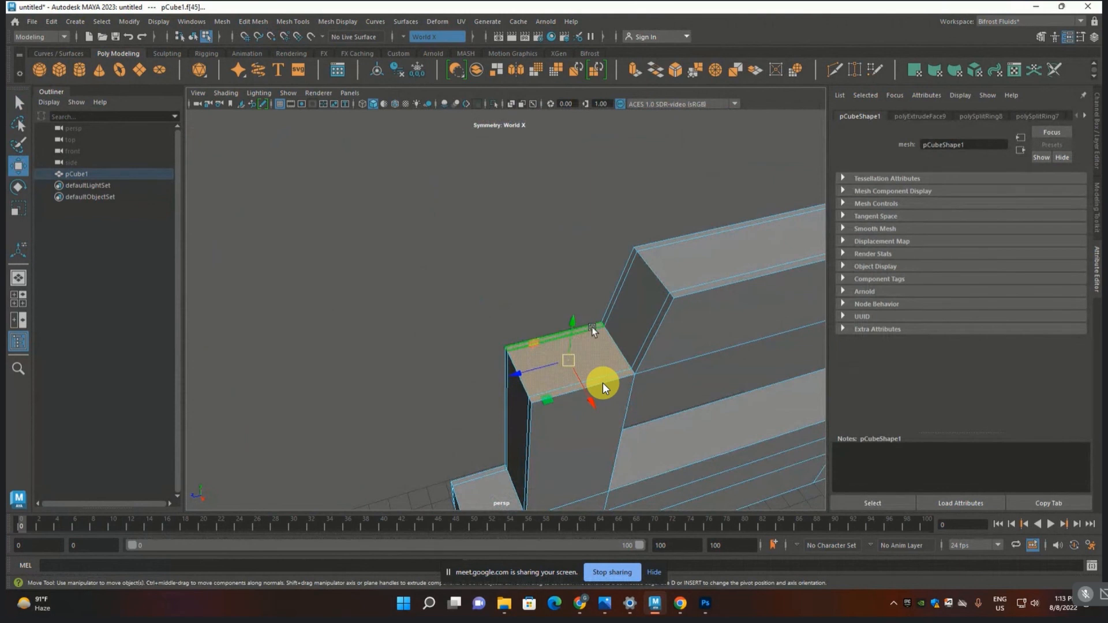
- Delete the upper step's top faces and extrude the slanted face with its two narrow side strips over the opening
{"action": "key", "text": "Delete"}
{"action": "left_click", "coordinate": [637, 329]}
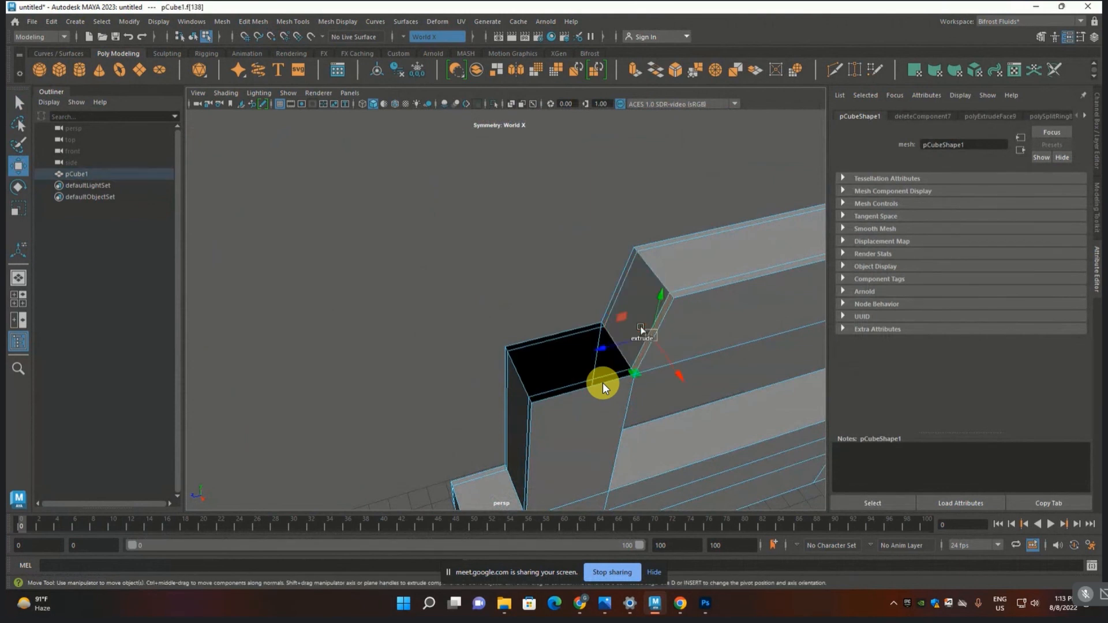
{"action": "left_click", "coordinate": [638, 316], "text": "shift"}
{"action": "left_click", "coordinate": [622, 280], "text": "shift"}
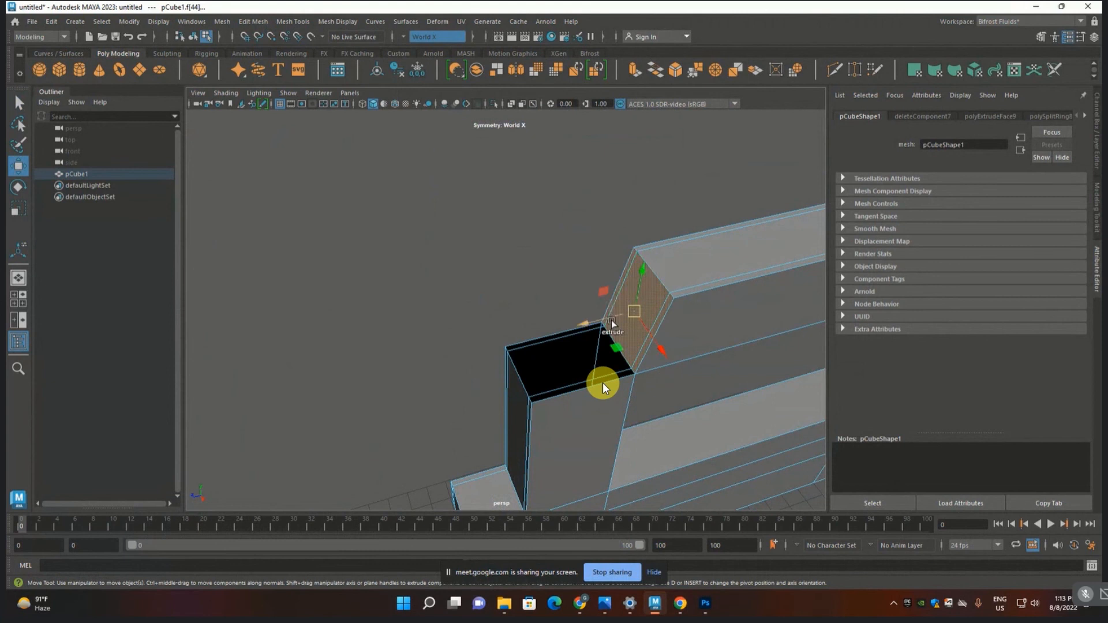
{"action": "left_click_drag", "start_coordinate": [609, 320], "coordinate": [506, 338], "text": "shift"}
- Move the extruded faces' pivot to their lower corner and snap them to the step's outer corner
{"action": "right_click_drag", "start_coordinate": [532, 403], "coordinate": [576, 438], "text": "alt"}
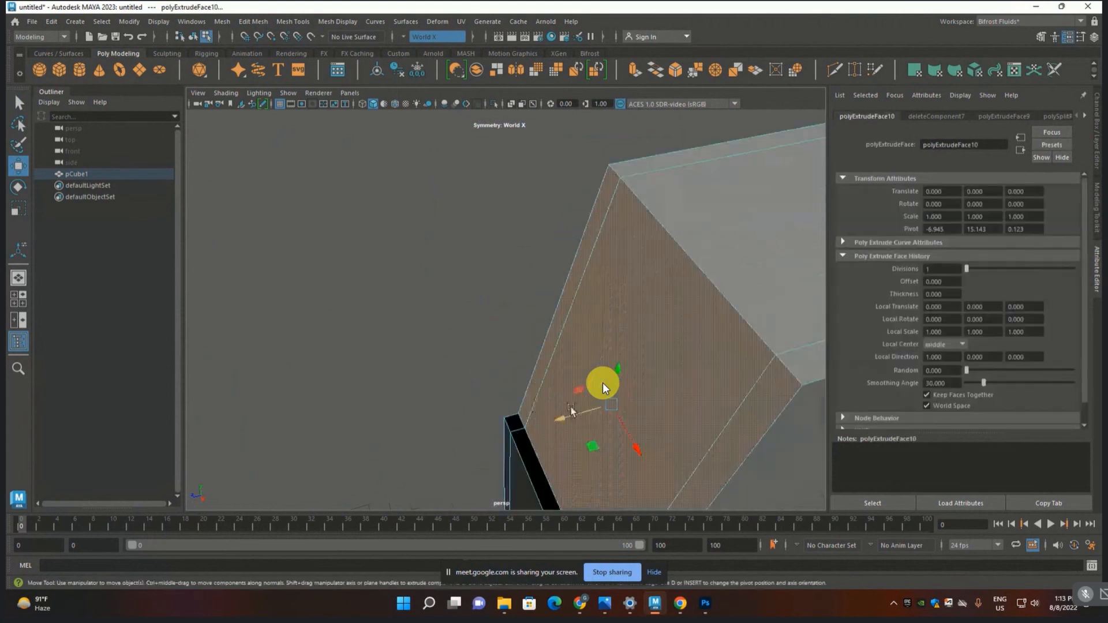
{"action": "middle_click_drag", "start_coordinate": [576, 439], "coordinate": [566, 361], "text": "alt"}
{"action": "left_click_drag", "start_coordinate": [566, 362], "coordinate": [574, 370], "text": "alt"}
{"action": "key", "text": "d"}
{"action": "key", "text": "v"}
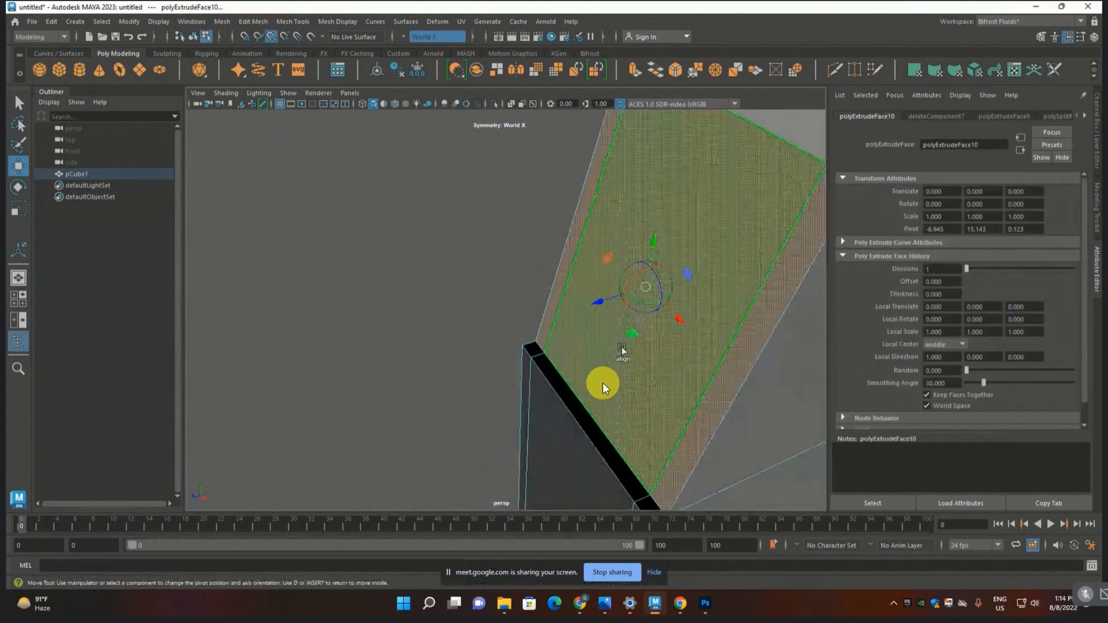
{"action": "left_click_drag", "start_coordinate": [645, 291], "coordinate": [593, 314]}
{"action": "key", "text": "d"}
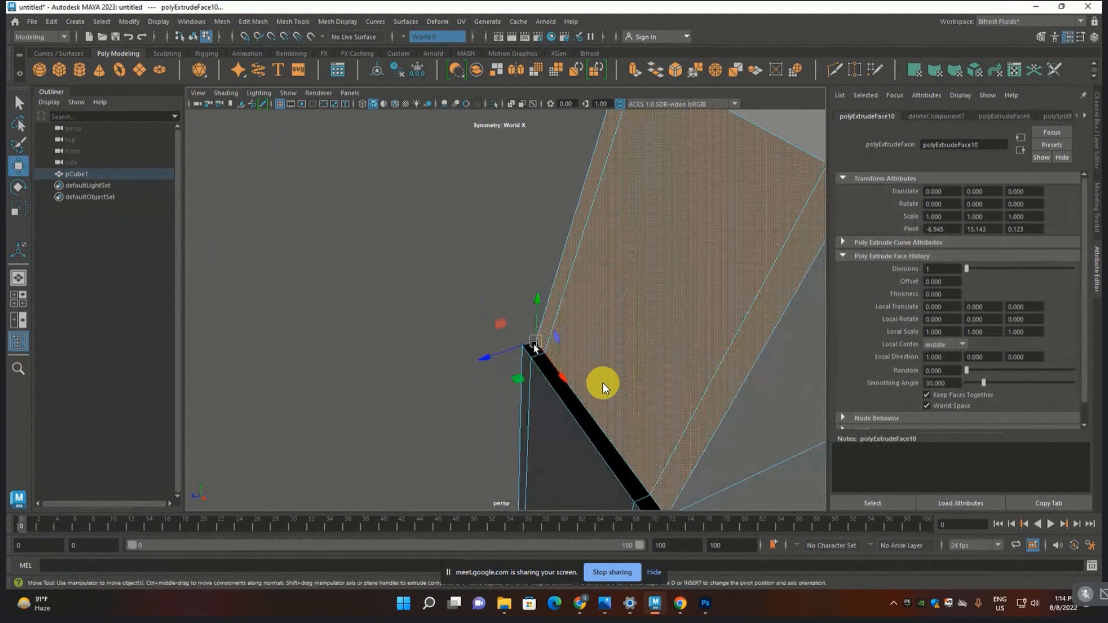
{"action": "left_click_drag", "start_coordinate": [534, 346], "coordinate": [547, 408], "text": "alt"}
{"action": "key", "text": "super"}
{"action": "key", "text": "super"}
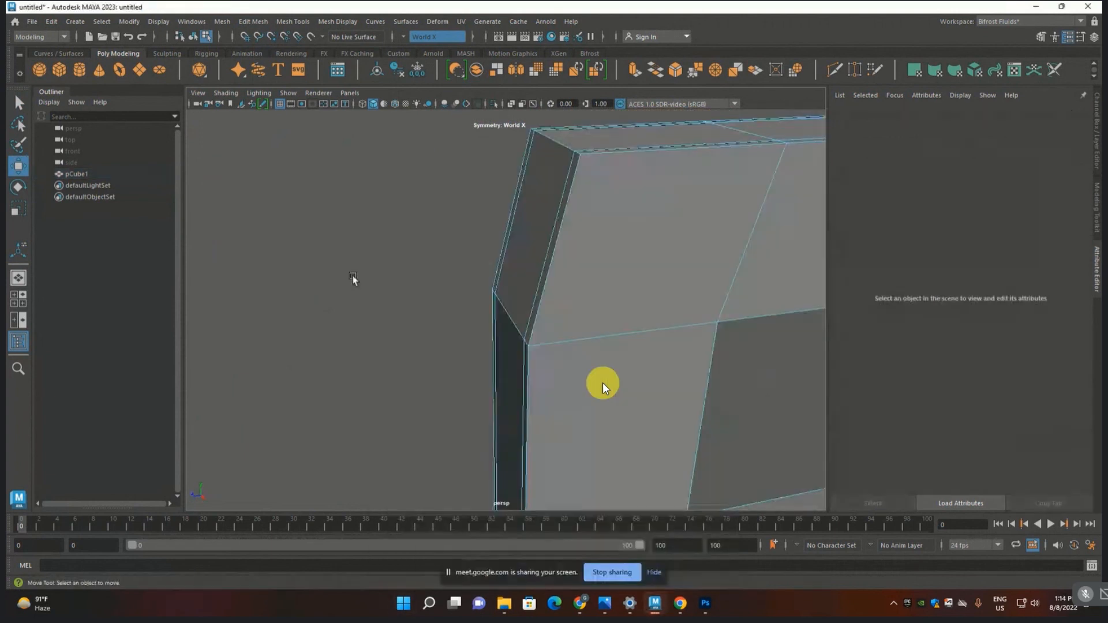
- Merge the overlapping vertices where the extruded block meets the outer top edge of the step
{"action": "key", "text": "F9"}
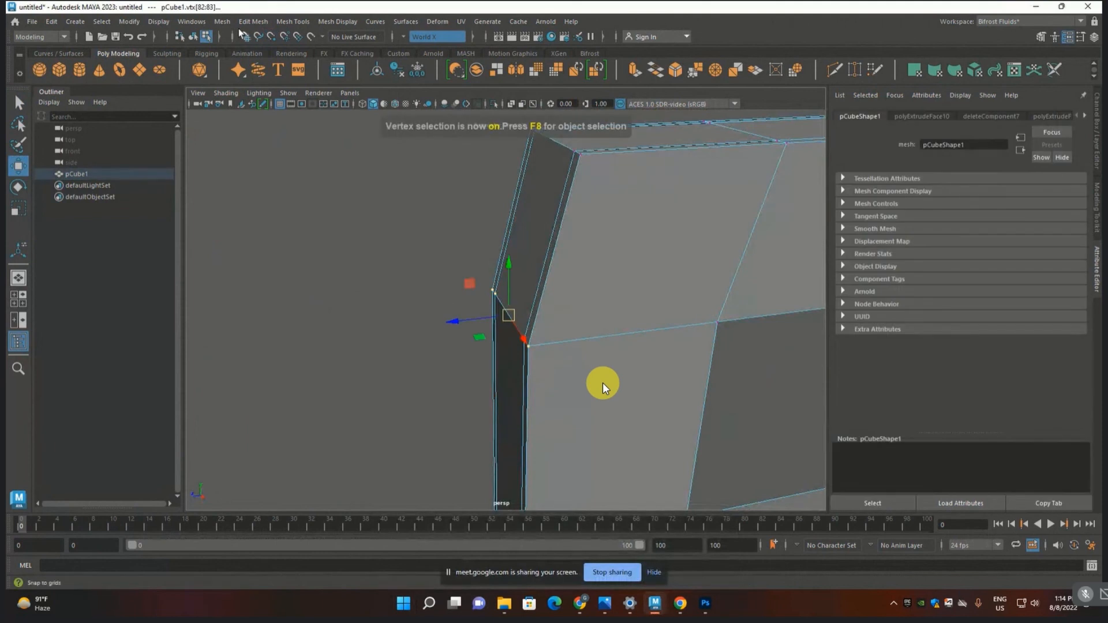
{"action": "left_click", "coordinate": [254, 22]}
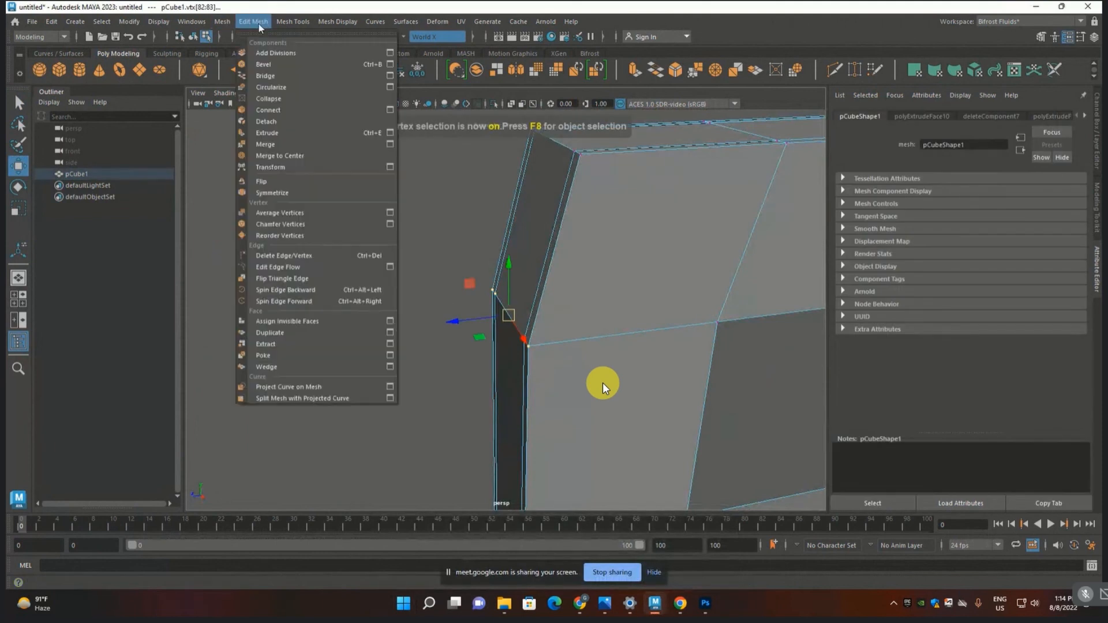
{"action": "left_click", "coordinate": [275, 143]}
{"action": "left_click", "coordinate": [337, 232]}
{"action": "scroll", "coordinate": [541, 338], "scroll_direction": "down", "scroll_amount": 4}
{"action": "middle_click_drag", "start_coordinate": [542, 338], "coordinate": [388, 267], "text": "alt"}
{"action": "scroll", "coordinate": [388, 266], "scroll_direction": "down", "scroll_amount": 3}
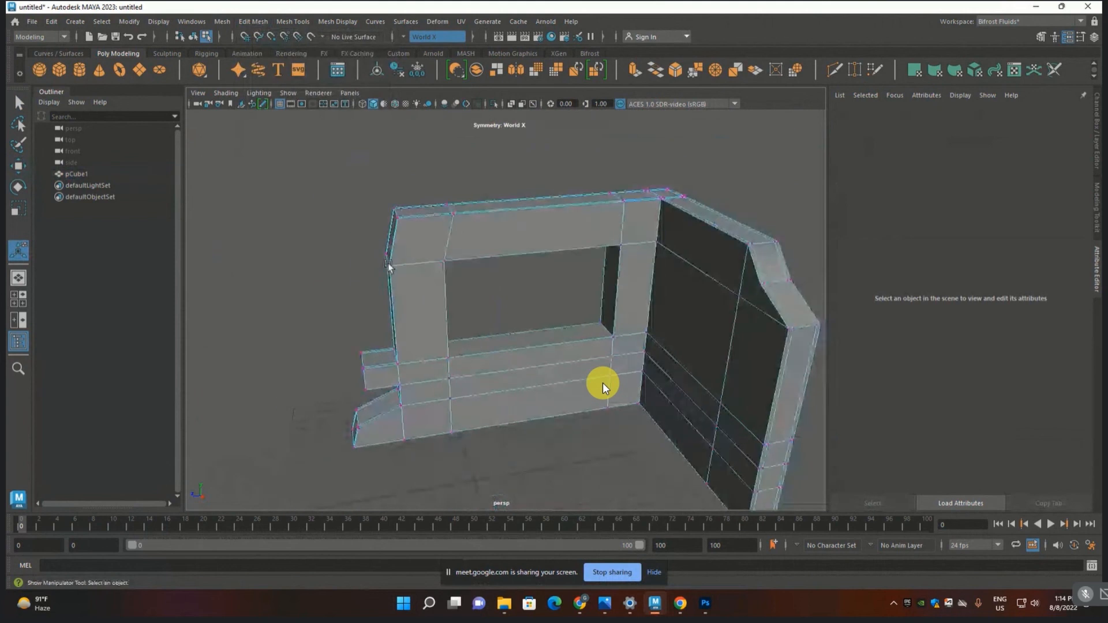
- Select the continuous loop of centre-strip faces running along the wall's top and down its broken ends
{"action": "left_click_drag", "start_coordinate": [388, 266], "coordinate": [680, 341], "text": "alt"}
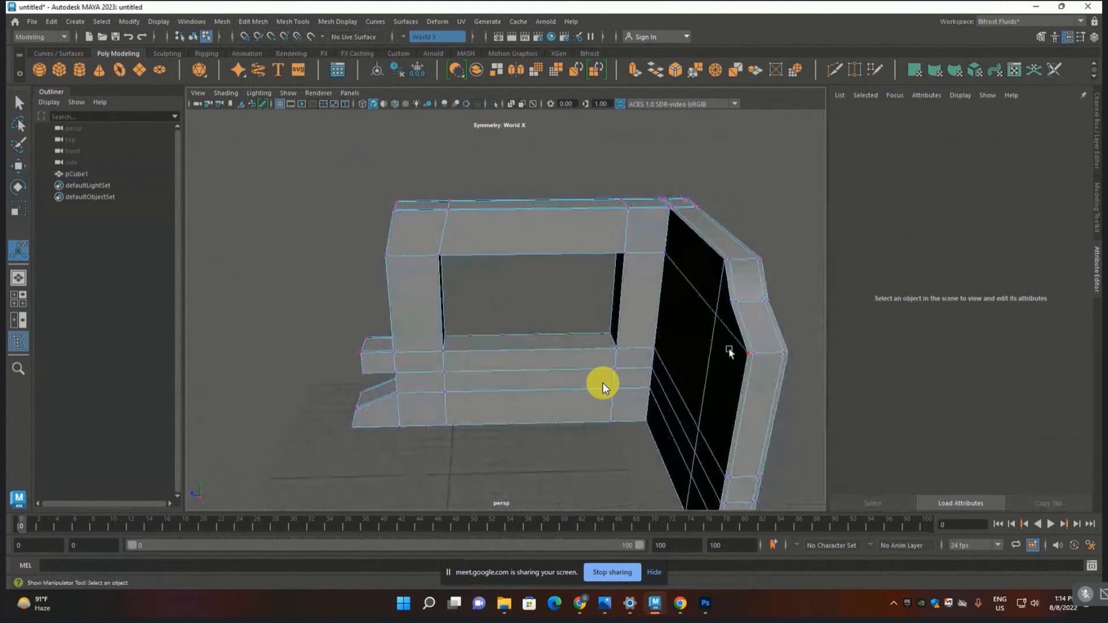
{"action": "right_click_drag", "start_coordinate": [728, 345], "coordinate": [731, 420]}
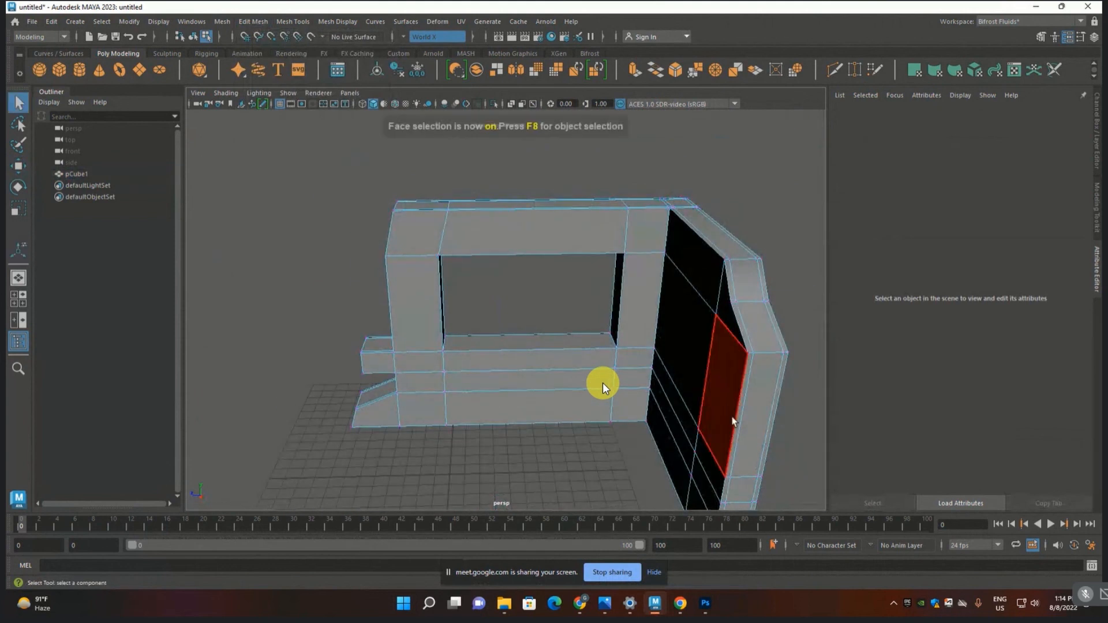
{"action": "middle_click_drag", "start_coordinate": [760, 390], "coordinate": [745, 351], "text": "alt"}
{"action": "left_click", "coordinate": [716, 494]}
{"action": "left_click_drag", "start_coordinate": [716, 493], "coordinate": [673, 295], "text": "alt"}
{"action": "scroll", "coordinate": [674, 295], "scroll_direction": "up", "scroll_amount": 2}
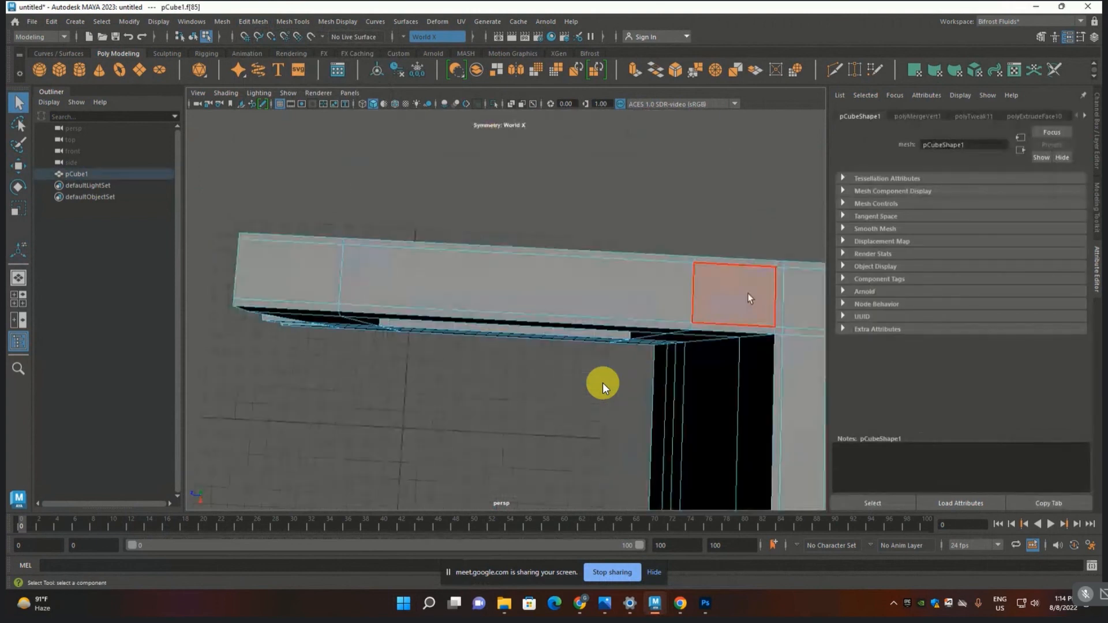
{"action": "middle_click_drag", "start_coordinate": [660, 250], "coordinate": [574, 226], "text": "alt"}
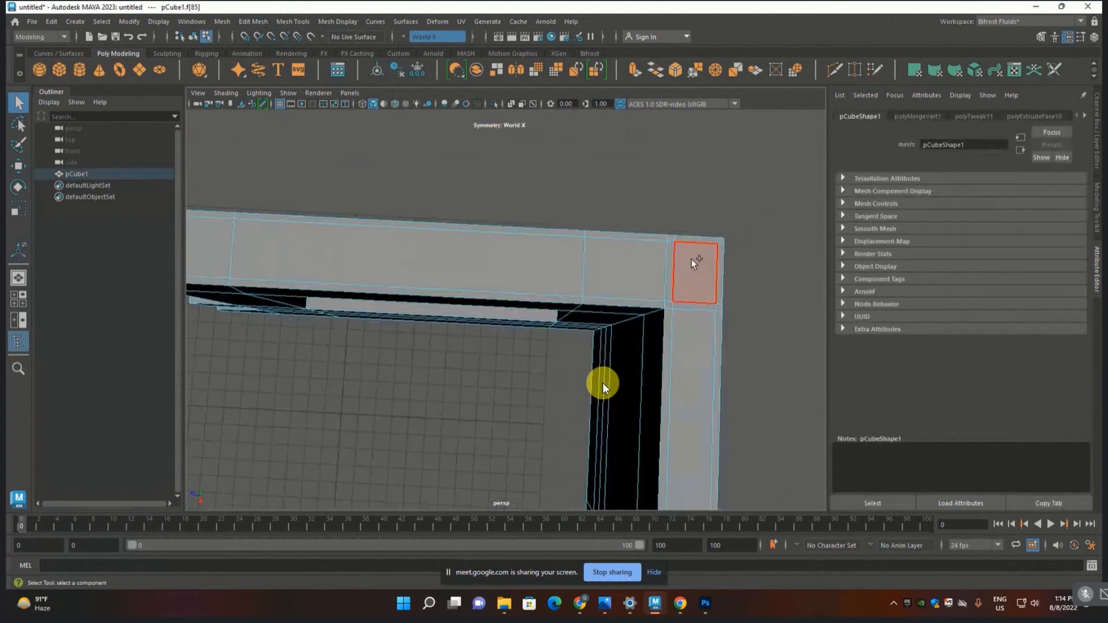
{"action": "double_click", "coordinate": [694, 263], "text": "shift"}
{"action": "scroll", "coordinate": [681, 277], "scroll_direction": "down", "scroll_amount": 3}
{"action": "scroll", "coordinate": [680, 277], "scroll_direction": "up", "scroll_amount": 3}
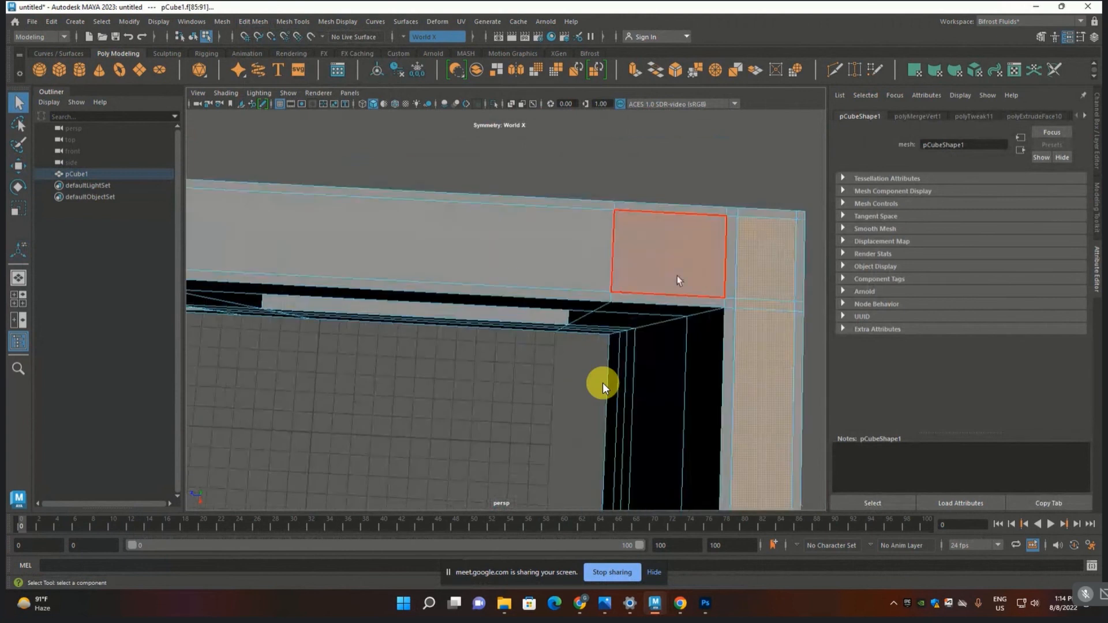
- Try to extrude the selected centre-strip faces inward between the narrow edge strips by adjusting the thickness
{"action": "scroll", "coordinate": [729, 268], "scroll_direction": "down", "scroll_amount": 5}
{"action": "left_click_drag", "start_coordinate": [558, 272], "coordinate": [616, 192], "text": "alt"}
{"action": "scroll", "coordinate": [461, 315], "scroll_direction": "up", "scroll_amount": 3}
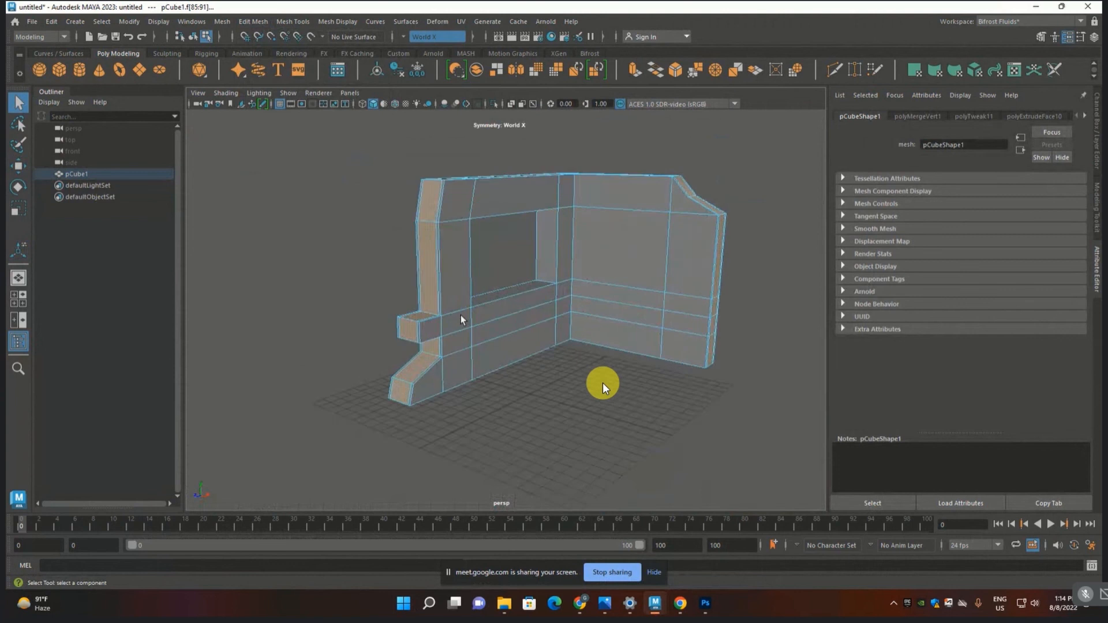
{"action": "left_click_drag", "start_coordinate": [460, 315], "coordinate": [462, 363], "text": "alt"}
{"action": "scroll", "coordinate": [539, 290], "scroll_direction": "up", "scroll_amount": 5}
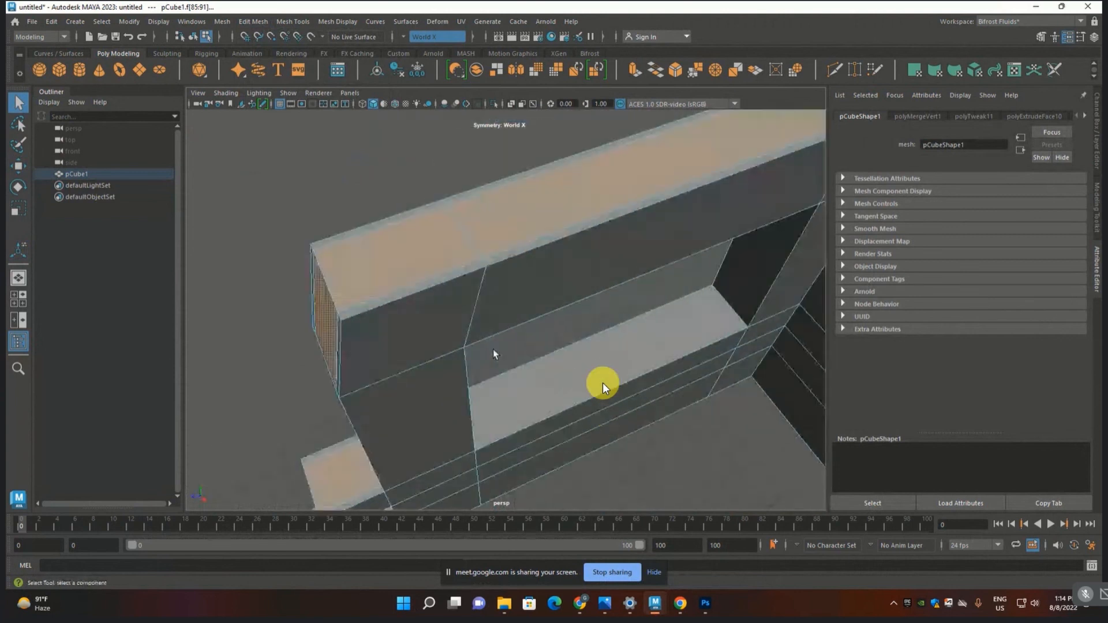
{"action": "middle_click_drag", "start_coordinate": [492, 348], "coordinate": [542, 345], "text": "alt"}
{"action": "key", "text": "ctrl+e"}
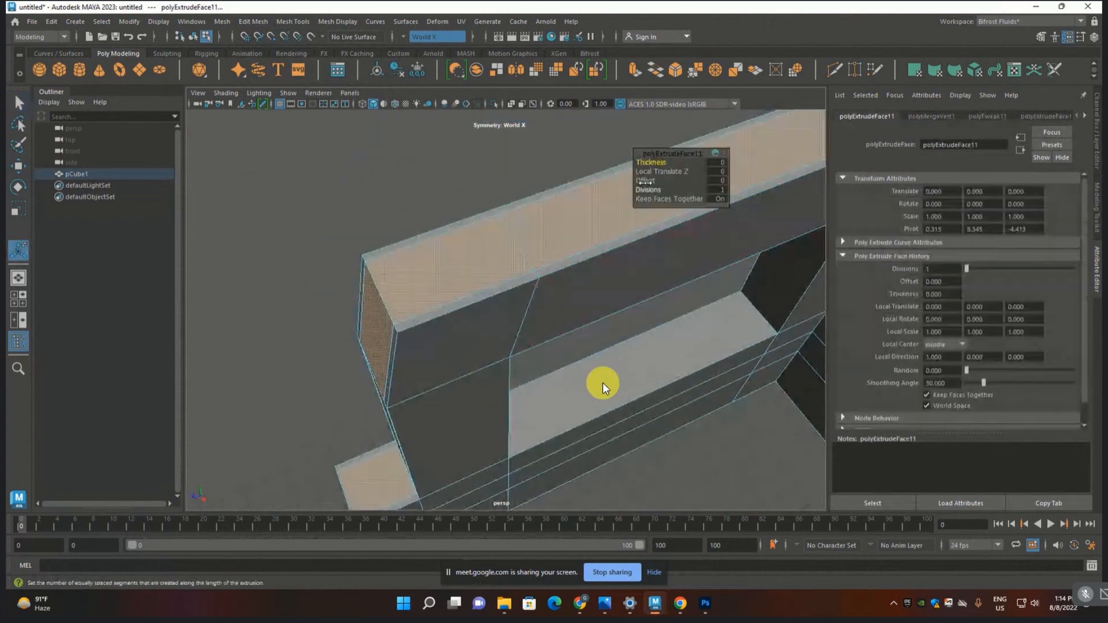
{"action": "middle_click_drag", "start_coordinate": [642, 164], "coordinate": [634, 163]}
{"action": "left_click_drag", "start_coordinate": [638, 163], "coordinate": [643, 163]}
{"action": "scroll", "coordinate": [545, 319], "scroll_direction": "down", "scroll_amount": 3}
{"action": "left_click_drag", "start_coordinate": [650, 402], "coordinate": [560, 304], "text": "alt"}
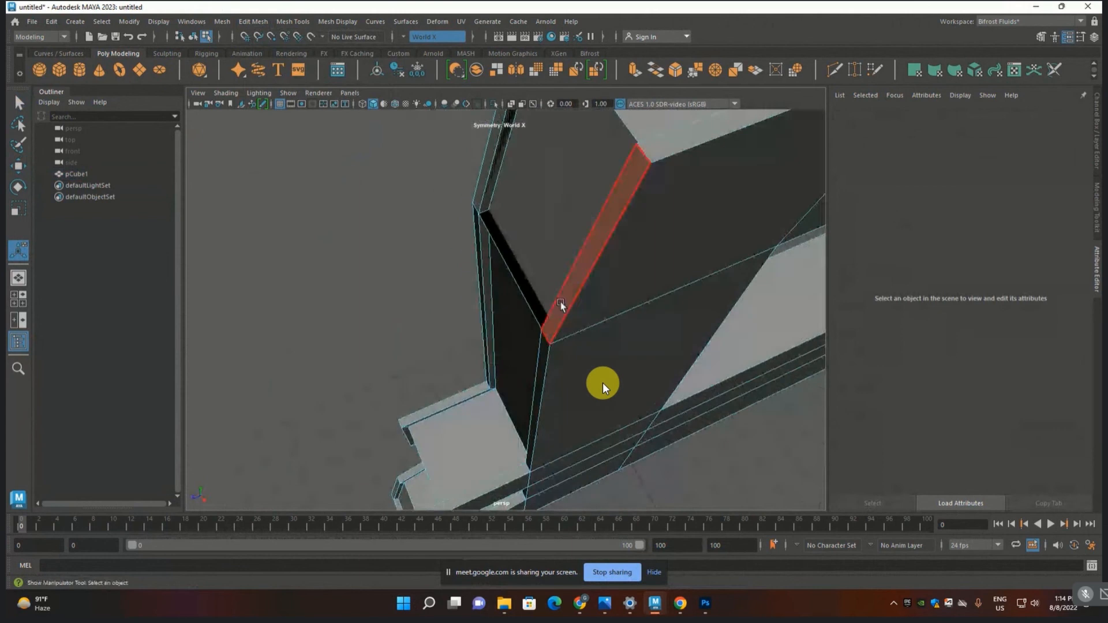
- Undo the extrusion of the centre-strip faces and clear the selection
{"action": "key", "text": "ctrl+z"}
{"action": "key", "text": "ctrl+z"}
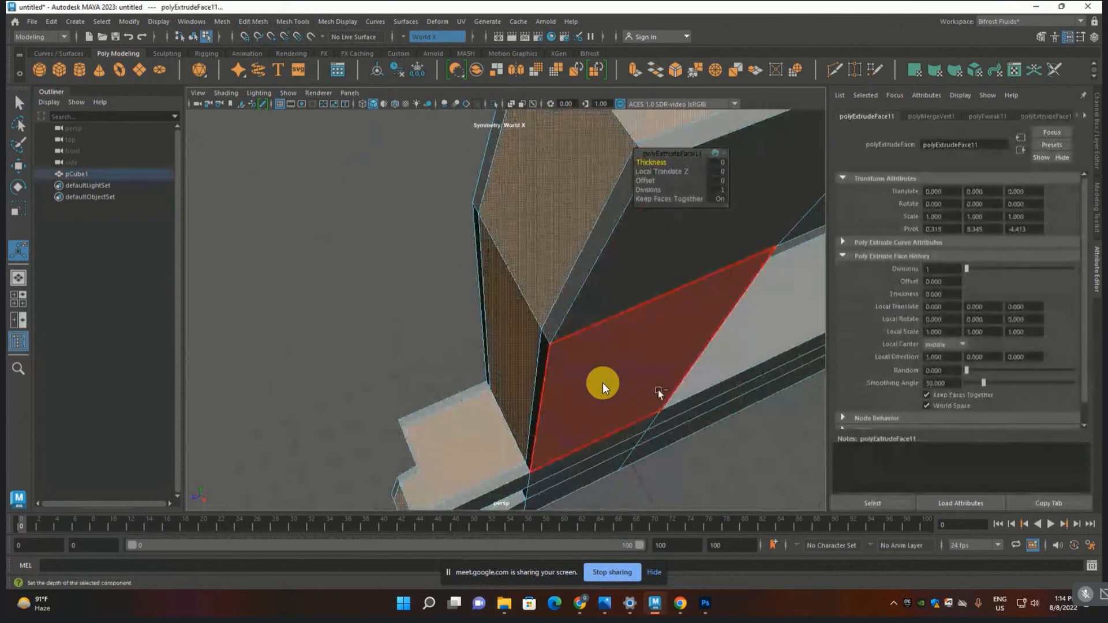
{"action": "left_click", "coordinate": [704, 443]}
- Show the mesh in wireframe and try moving the inner vertex at the slanted block's lower outer corner, undoing the move
{"action": "left_click_drag", "start_coordinate": [626, 430], "coordinate": [499, 392], "text": "alt"}
{"action": "key", "text": "q"}
{"action": "left_click", "coordinate": [424, 315]}
{"action": "key", "text": "4"}
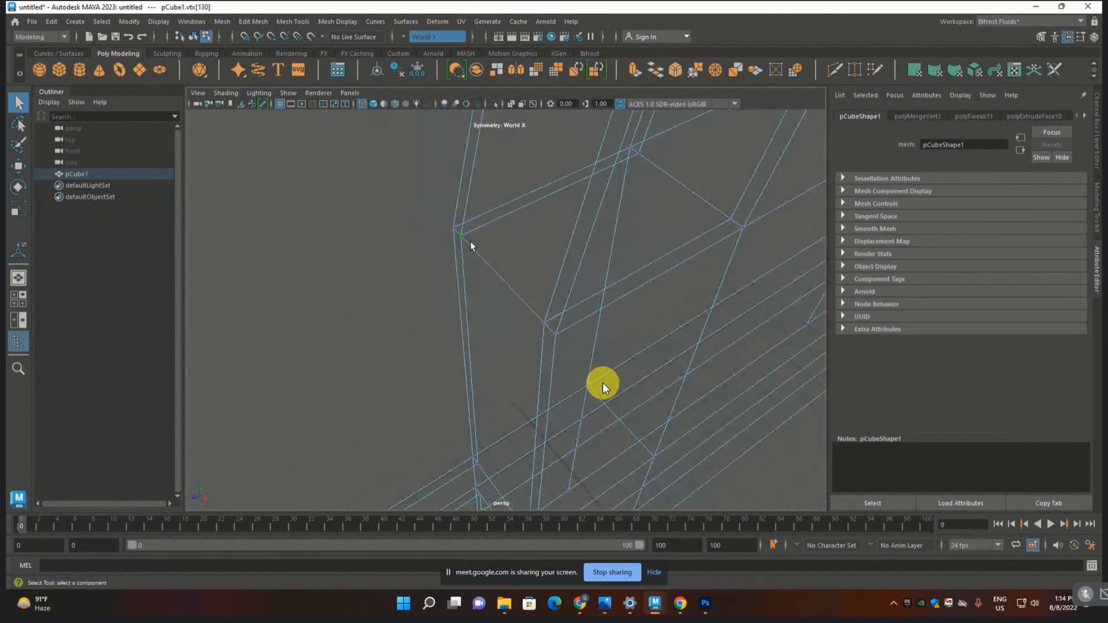
{"action": "key", "text": "w"}
{"action": "left_click_drag", "start_coordinate": [449, 275], "coordinate": [477, 266]}
{"action": "key", "text": "ctrl+z"}
- Try moving the remaining vertices at the slanted block's lower corners one at a time, undoing each move
{"action": "left_click", "coordinate": [542, 327]}
{"action": "left_click_drag", "start_coordinate": [537, 366], "coordinate": [501, 326]}
{"action": "key", "text": "ctrl+z"}
{"action": "left_click", "coordinate": [555, 336]}
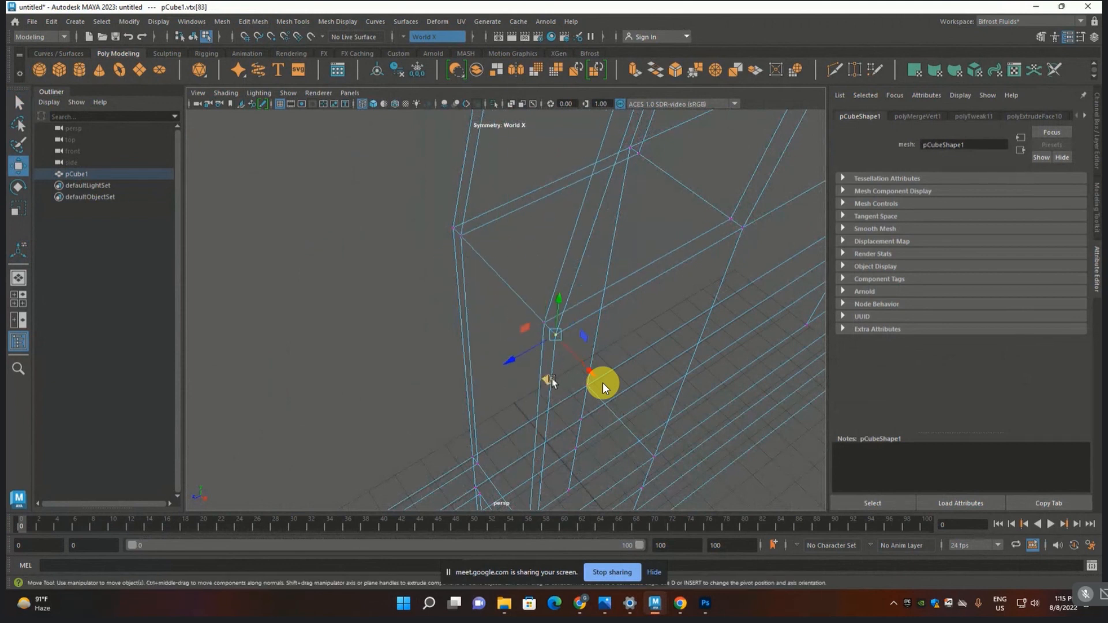
{"action": "left_click_drag", "start_coordinate": [551, 378], "coordinate": [597, 383]}
{"action": "key", "text": "ctrl+z"}
{"action": "left_click", "coordinate": [448, 235]}
{"action": "left_click_drag", "start_coordinate": [440, 267], "coordinate": [407, 258]}
{"action": "key", "text": "ctrl+z"}
- Highlight the mesh's faces in wireframe and examine the wall end beneath the slanted block for hidden interior faces
{"action": "key", "text": "F3"}
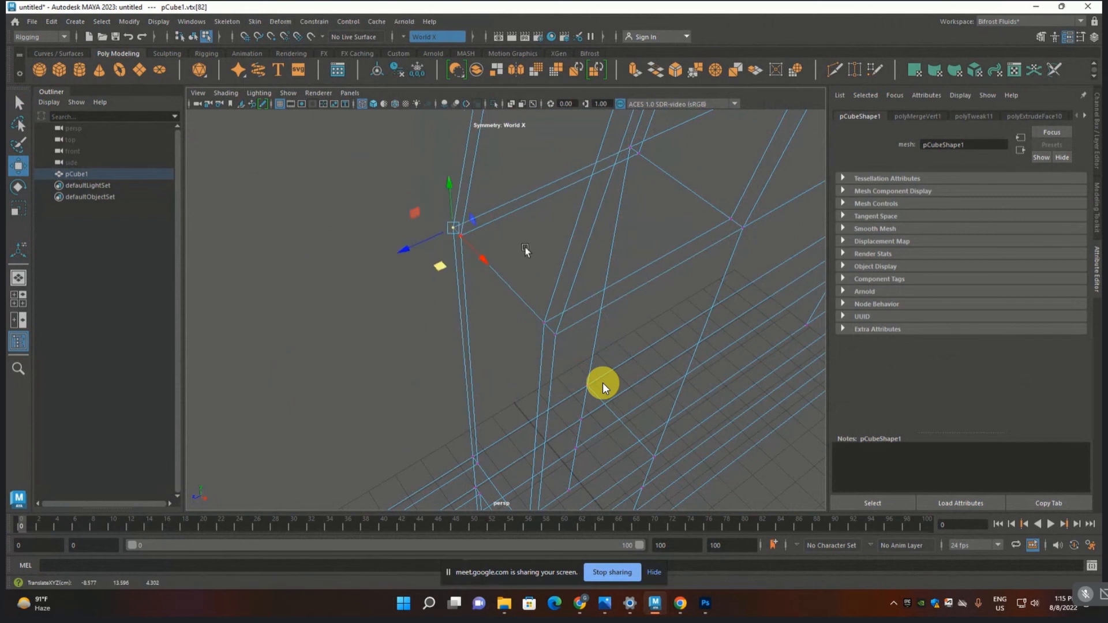
{"action": "key", "text": "ctrl+shift+a"}
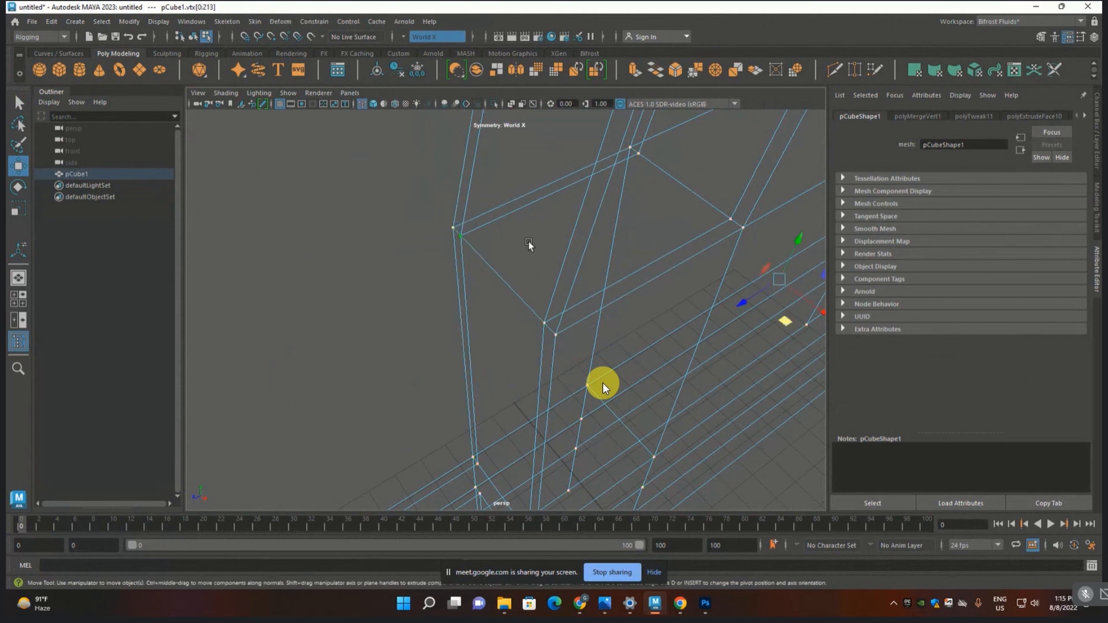
{"action": "key", "text": "F11"}
{"action": "left_click", "coordinate": [528, 243]}
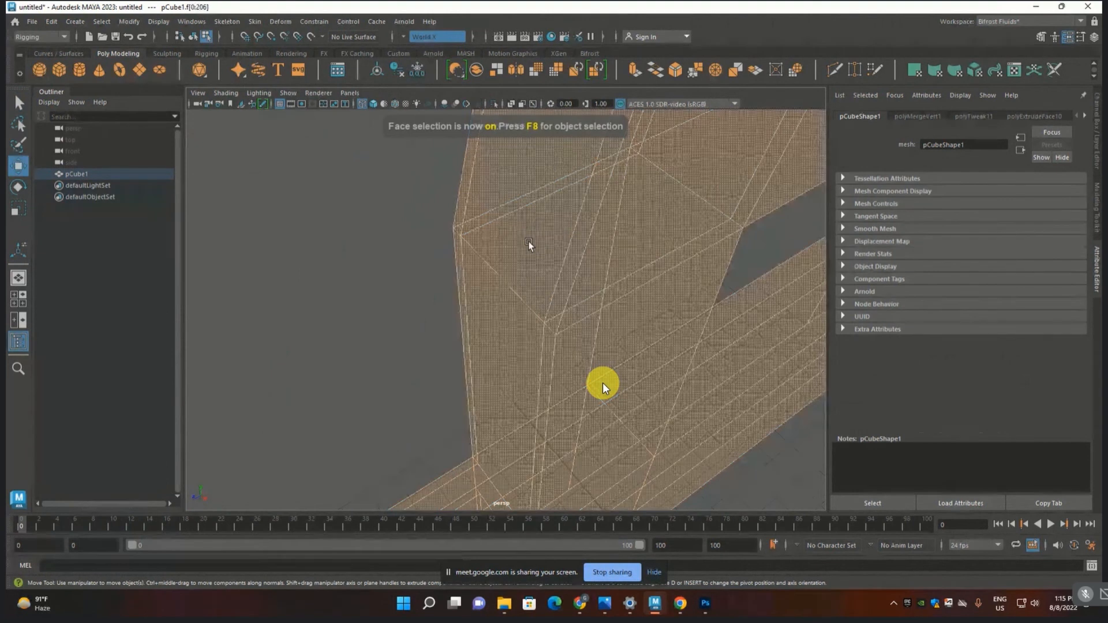
{"action": "left_click", "coordinate": [627, 240]}
{"action": "left_click_drag", "start_coordinate": [628, 241], "coordinate": [605, 225], "text": "alt"}
{"action": "double_click", "coordinate": [452, 385]}
{"action": "left_click", "coordinate": [453, 383]}
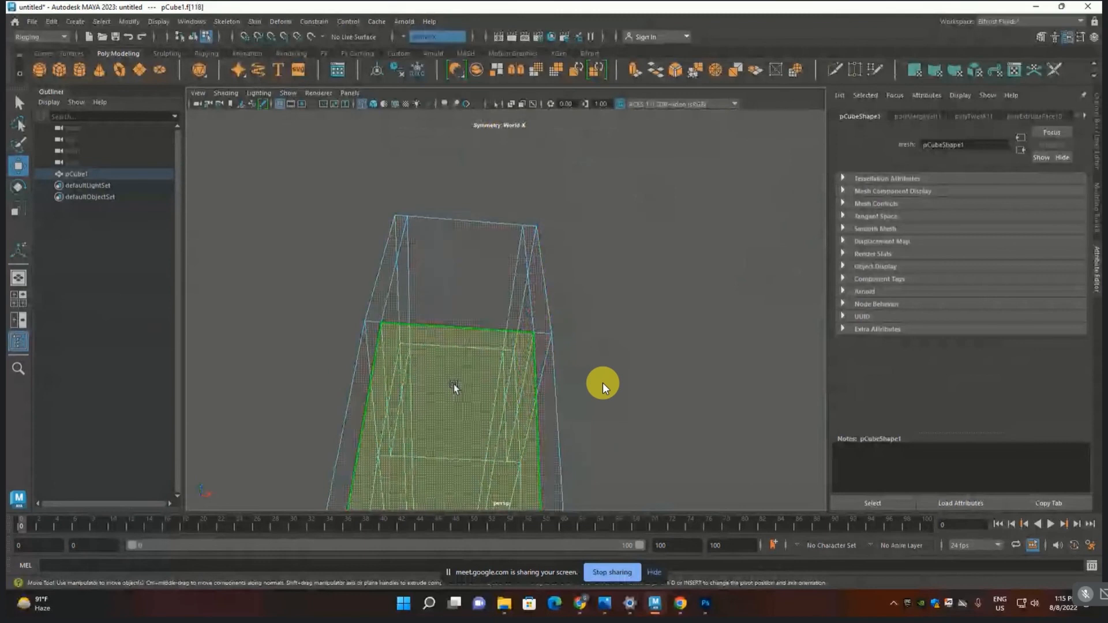
{"action": "double_click", "coordinate": [453, 383]}
{"action": "left_click_drag", "start_coordinate": [424, 385], "coordinate": [310, 438], "text": "alt"}
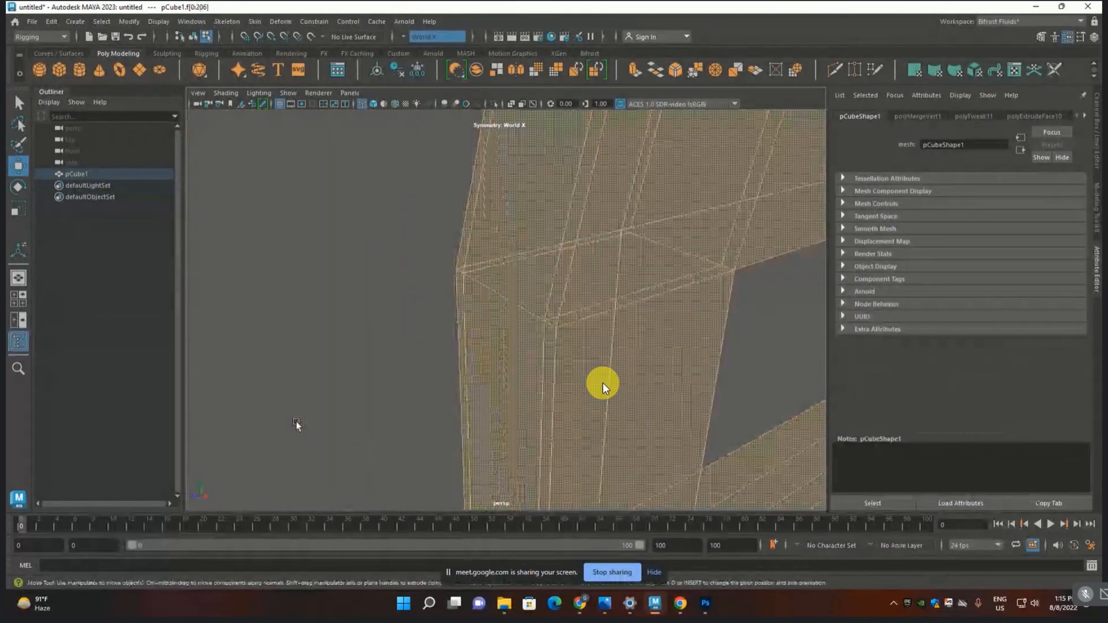
{"action": "key", "text": "F2"}
{"action": "left_click", "coordinate": [770, 367]}
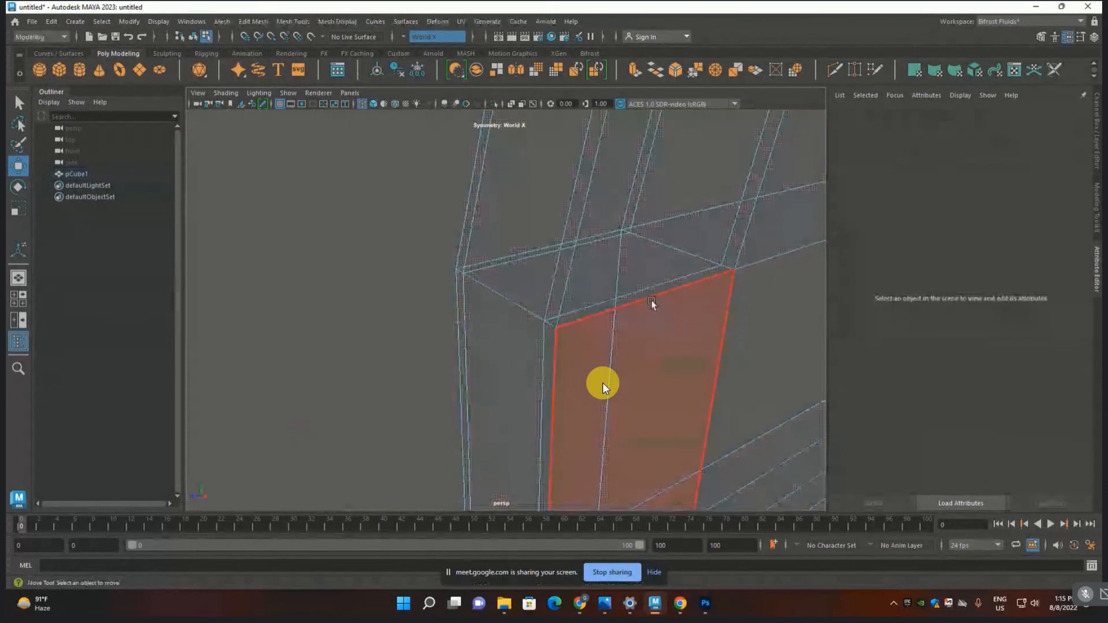
- Check the slanted block's lower side edge and the faces adjoining it for geometry hidden inside the wall
{"action": "key", "text": "F10"}
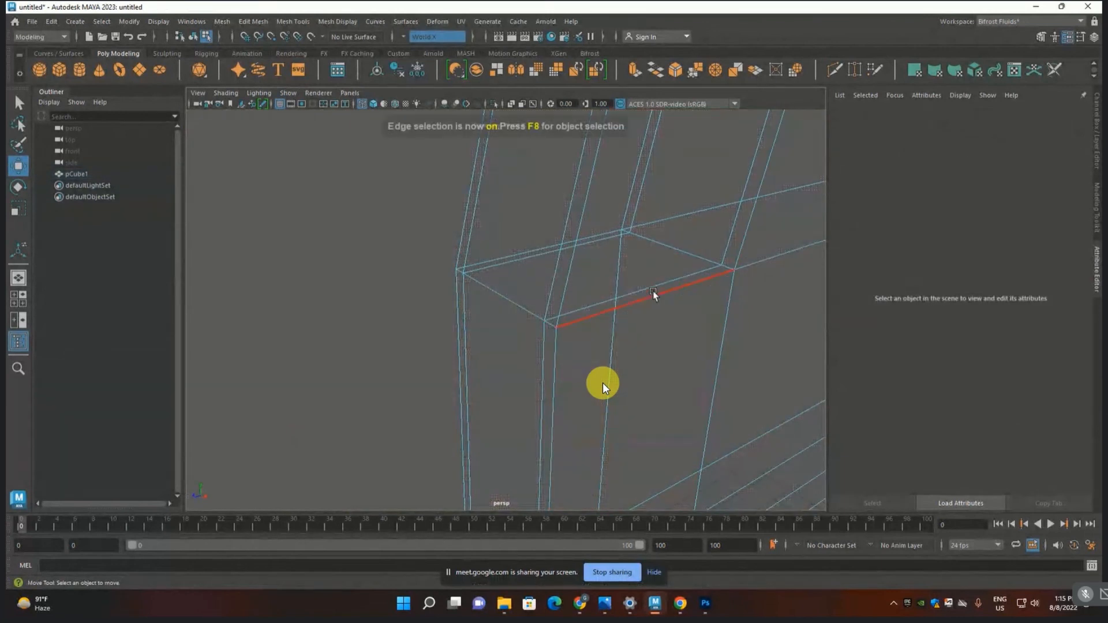
{"action": "left_click", "coordinate": [651, 286]}
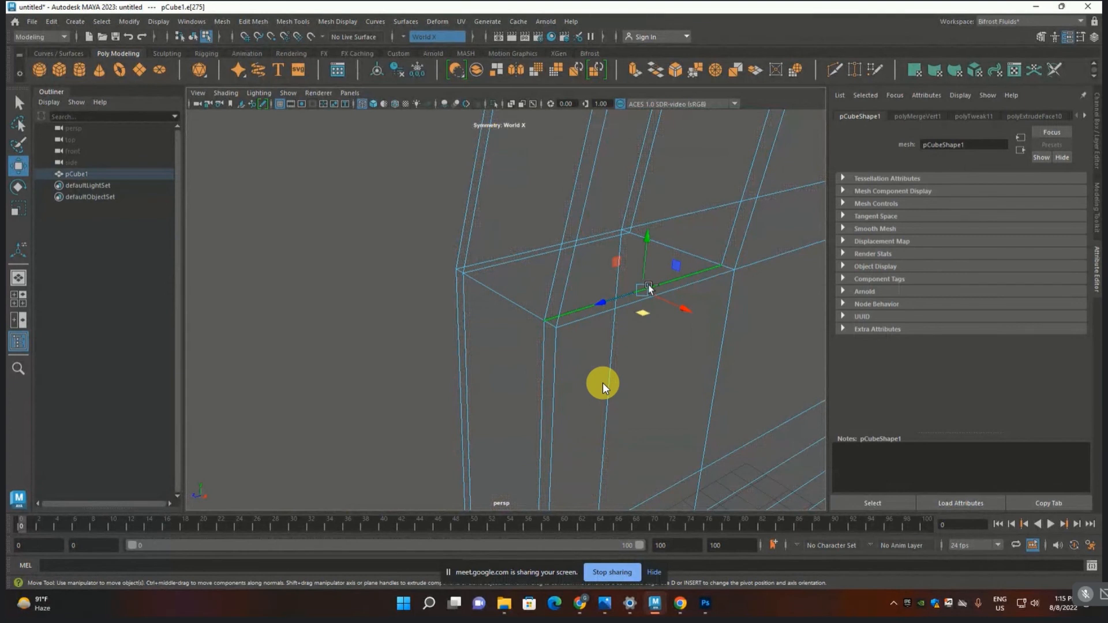
{"action": "key", "text": "F11"}
{"action": "left_click", "coordinate": [648, 285]}
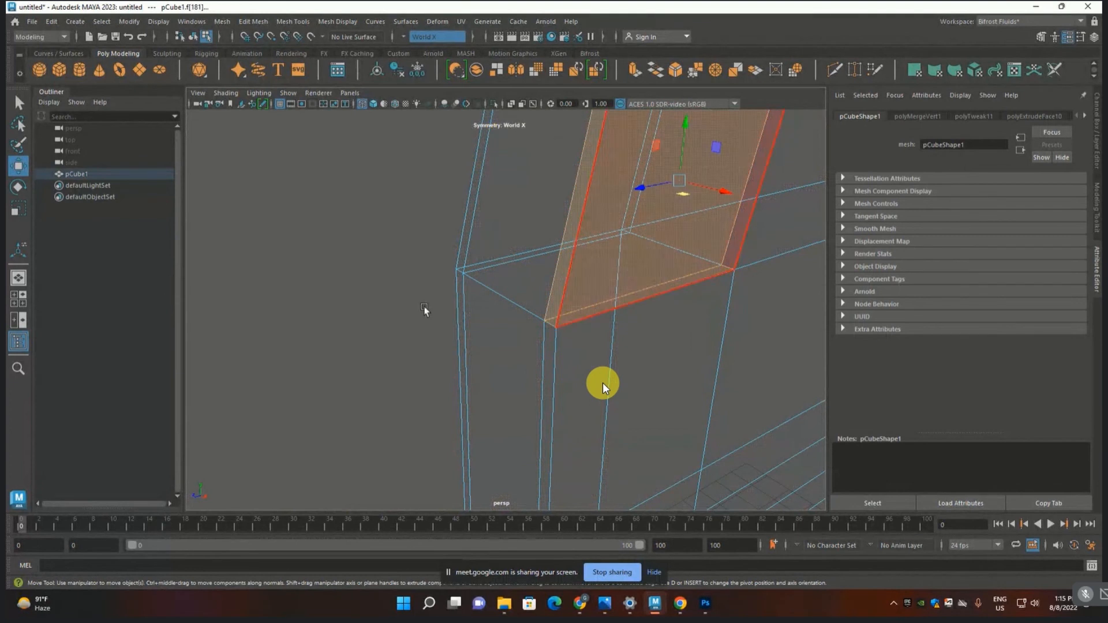
{"action": "left_click_drag", "start_coordinate": [425, 311], "coordinate": [438, 248], "text": "alt"}
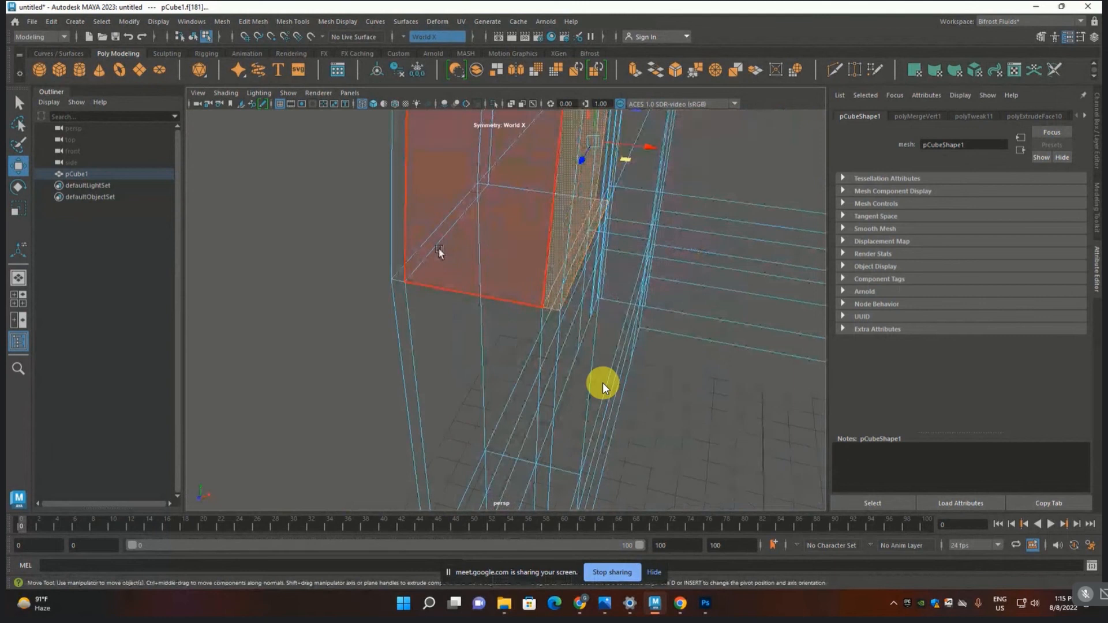
- Select the faces of the wall end below the slanted block, leaving the upper block's faces out of the selection
{"action": "key", "text": "F9"}
{"action": "left_click_drag", "start_coordinate": [438, 299], "coordinate": [439, 376], "text": "alt"}
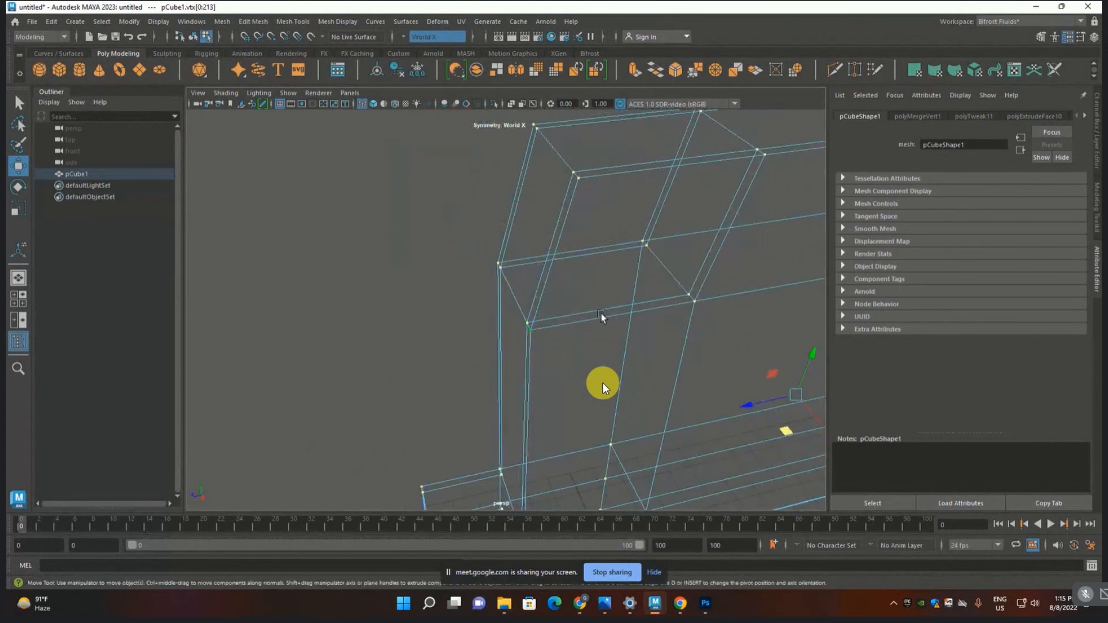
{"action": "key", "text": "F9"}
{"action": "key", "text": "F11"}
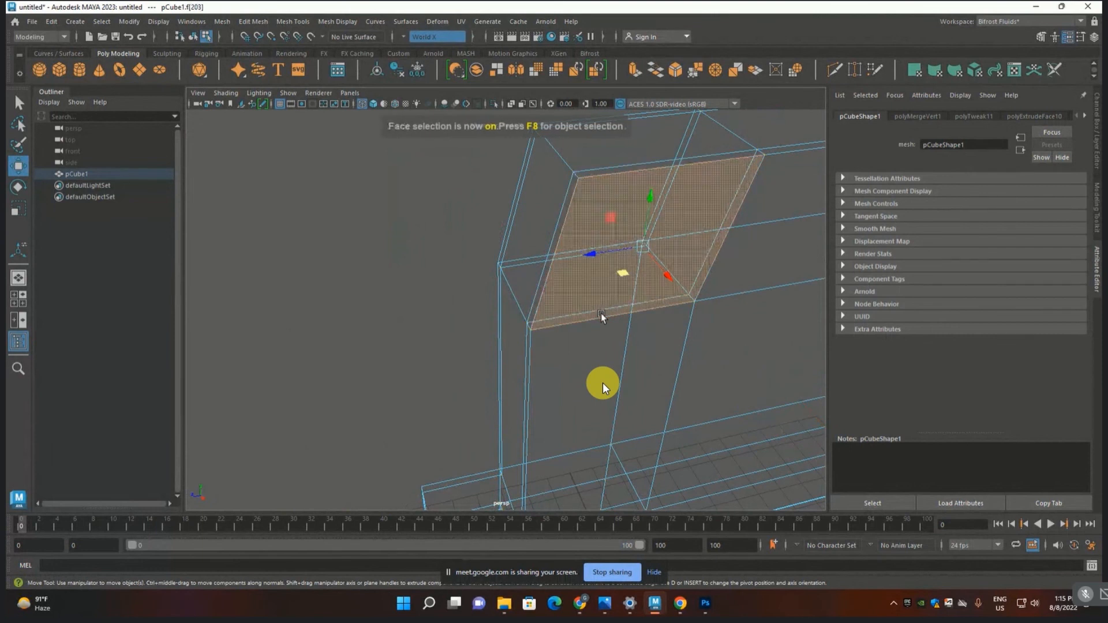
{"action": "left_click_drag", "start_coordinate": [601, 316], "coordinate": [621, 293], "text": "alt"}
{"action": "left_click_drag", "start_coordinate": [304, 205], "coordinate": [570, 365]}
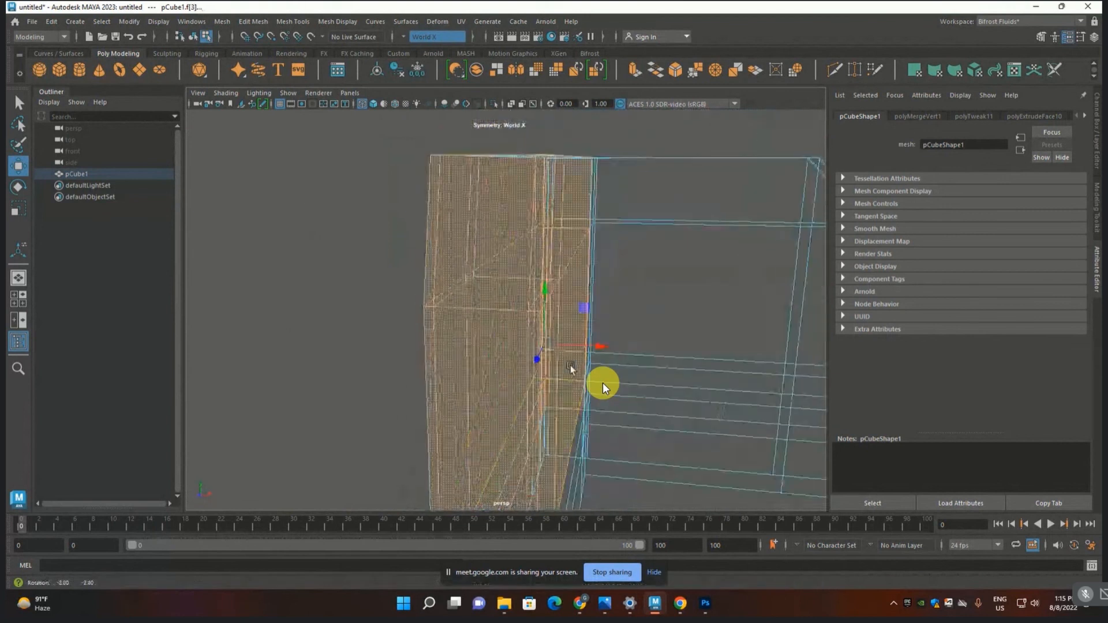
{"action": "left_click_drag", "start_coordinate": [325, 165], "coordinate": [700, 240]}
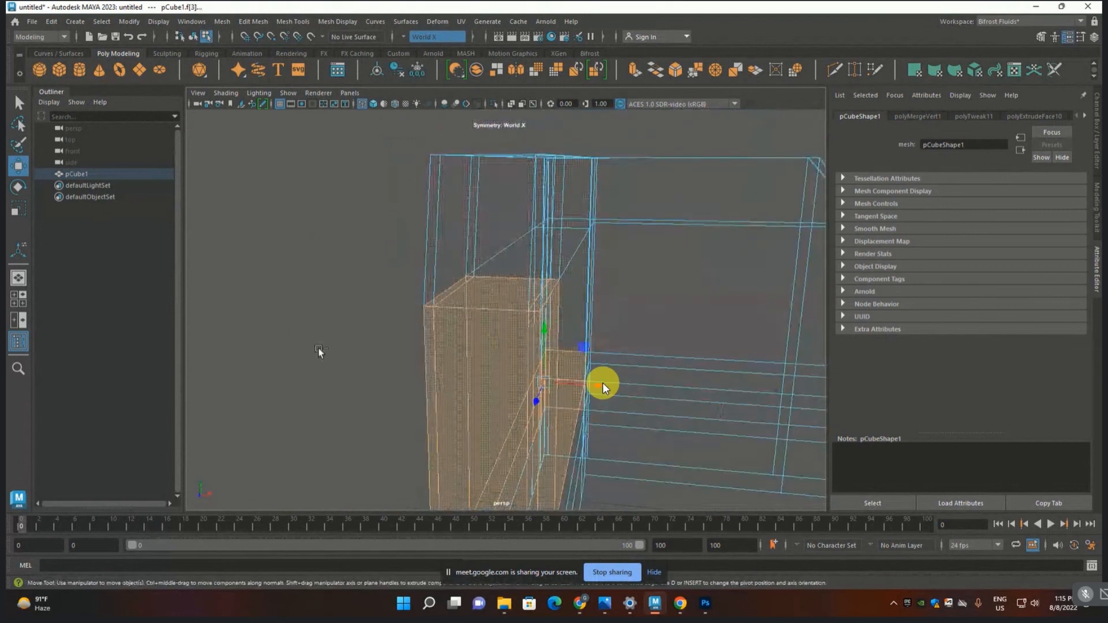
- Narrow the face selection to the two thin hidden faces atop the wall's end pillar and delete them
{"action": "left_click_drag", "start_coordinate": [317, 347], "coordinate": [539, 393], "text": "ctrl"}
{"action": "left_click_drag", "start_coordinate": [488, 362], "coordinate": [497, 203], "text": "alt"}
{"action": "left_click_drag", "start_coordinate": [633, 337], "coordinate": [543, 397], "text": "alt"}
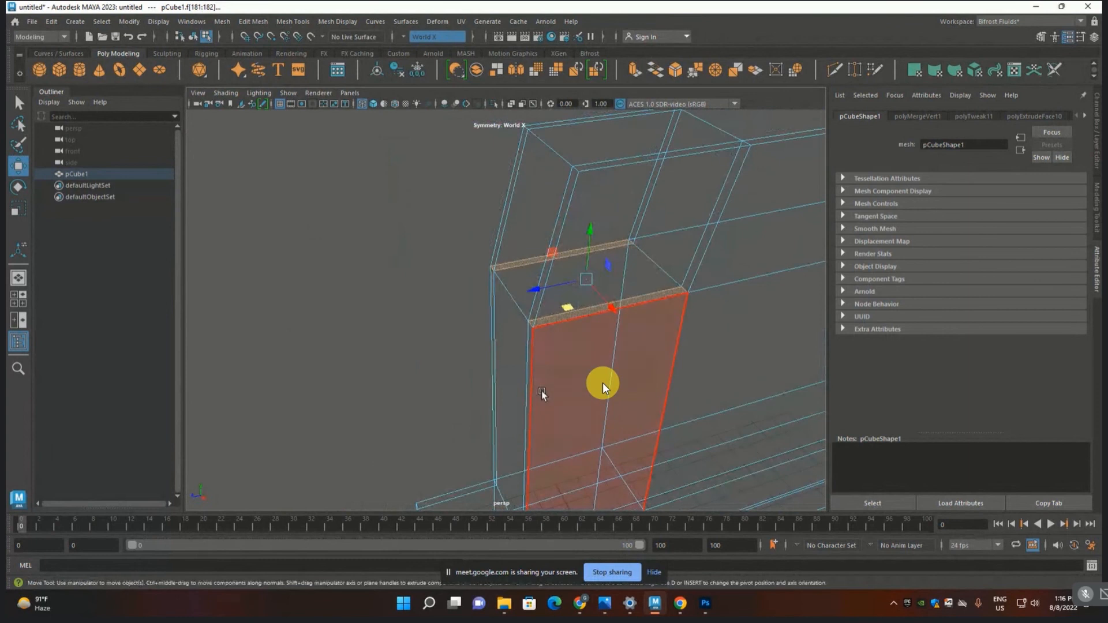
{"action": "key", "text": "Delete"}
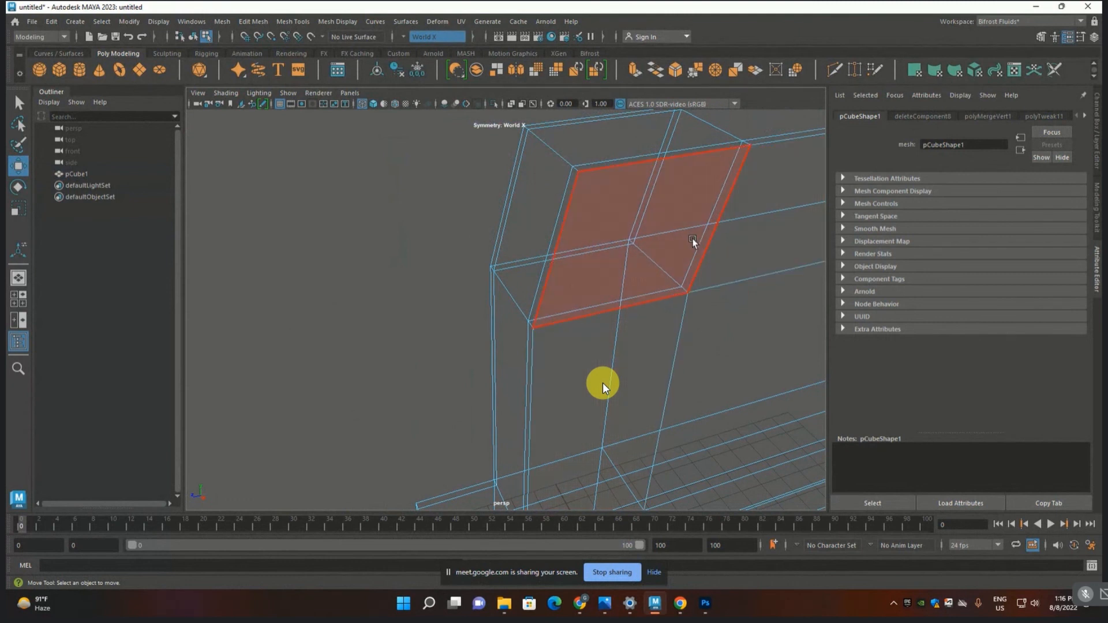
- Delete the thin hidden faces inside the joint between the wall's upper corner block and its top beam
{"action": "left_click_drag", "start_coordinate": [667, 309], "coordinate": [752, 312], "text": "alt"}
{"action": "left_click_drag", "start_coordinate": [387, 206], "coordinate": [612, 294]}
{"action": "left_click_drag", "start_coordinate": [686, 303], "coordinate": [581, 247], "text": "alt"}
{"action": "scroll", "coordinate": [580, 246], "scroll_direction": "up", "scroll_amount": 2}
{"action": "scroll", "coordinate": [580, 247], "scroll_direction": "up", "scroll_amount": 2}
{"action": "middle_click_drag", "start_coordinate": [715, 269], "coordinate": [363, 317], "text": "alt"}
{"action": "left_click_drag", "start_coordinate": [476, 217], "coordinate": [655, 457], "text": "ctrl"}
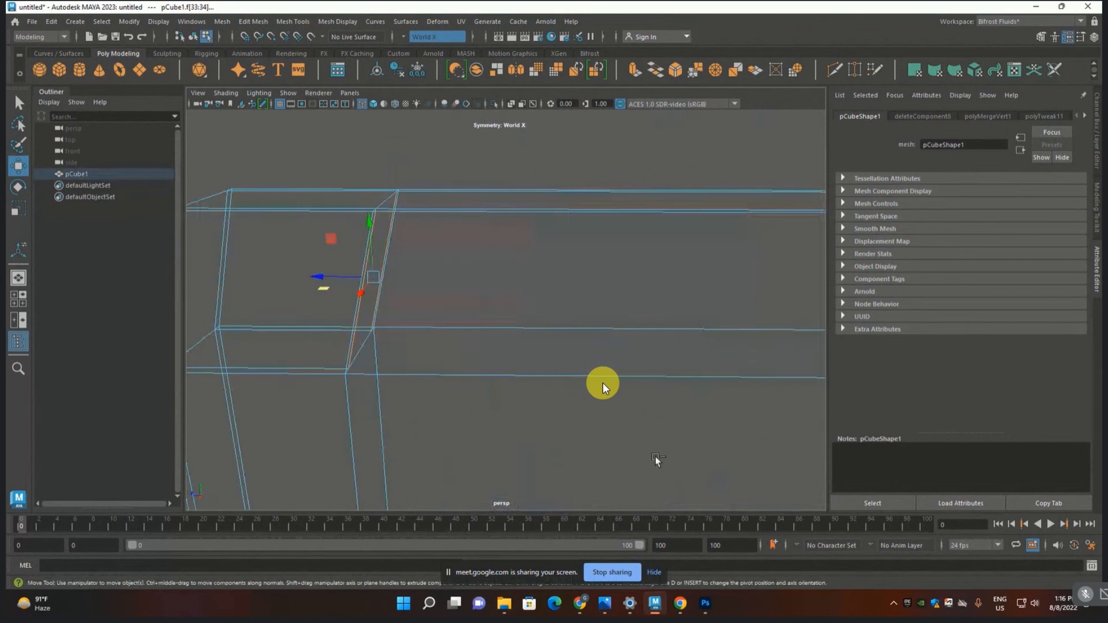
{"action": "left_click_drag", "start_coordinate": [418, 394], "coordinate": [413, 336], "text": "alt"}
{"action": "key", "text": "Delete"}
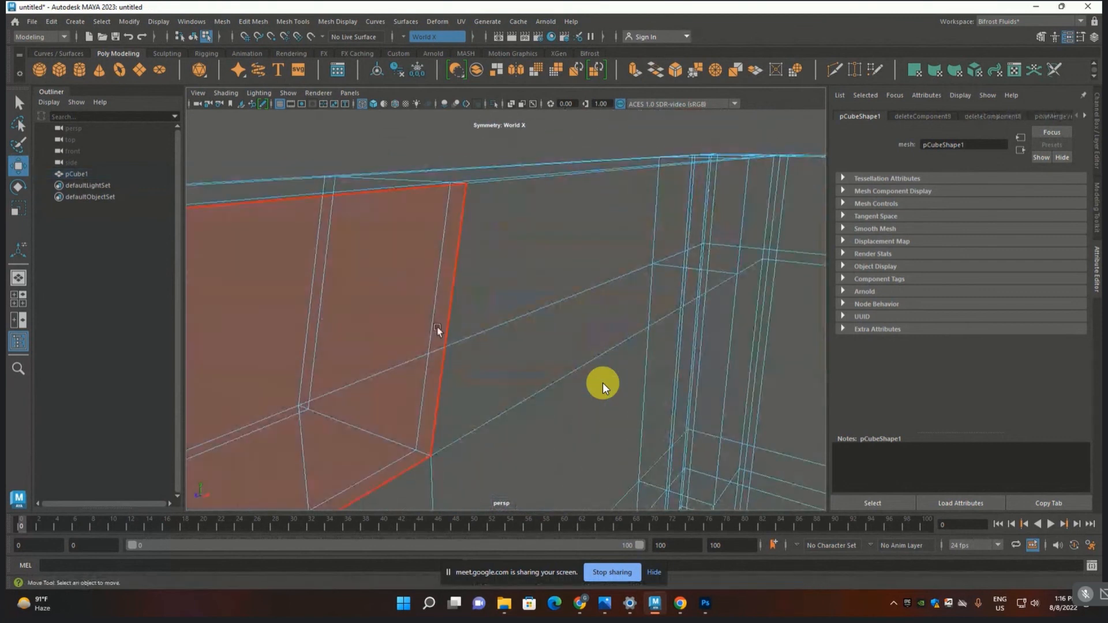
- Try to extrude the wall's outer rim faces along the top beam, corner block and pillar with a thickness of -0.49
{"action": "left_click", "coordinate": [433, 322]}
{"action": "scroll", "coordinate": [430, 321], "scroll_direction": "down", "scroll_amount": 3}
{"action": "left_click_drag", "start_coordinate": [433, 323], "coordinate": [542, 324], "text": "alt"}
{"action": "left_click", "coordinate": [522, 230]}
{"action": "left_click", "coordinate": [479, 299], "text": "shift"}
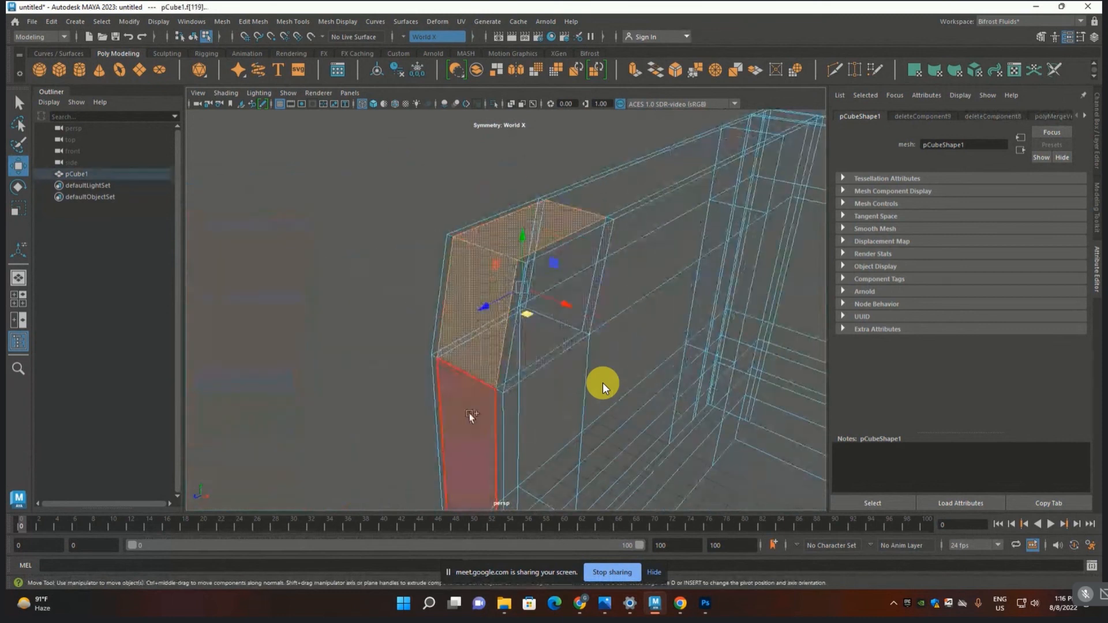
{"action": "left_click", "coordinate": [600, 218], "text": "shift"}
{"action": "key", "text": "F3"}
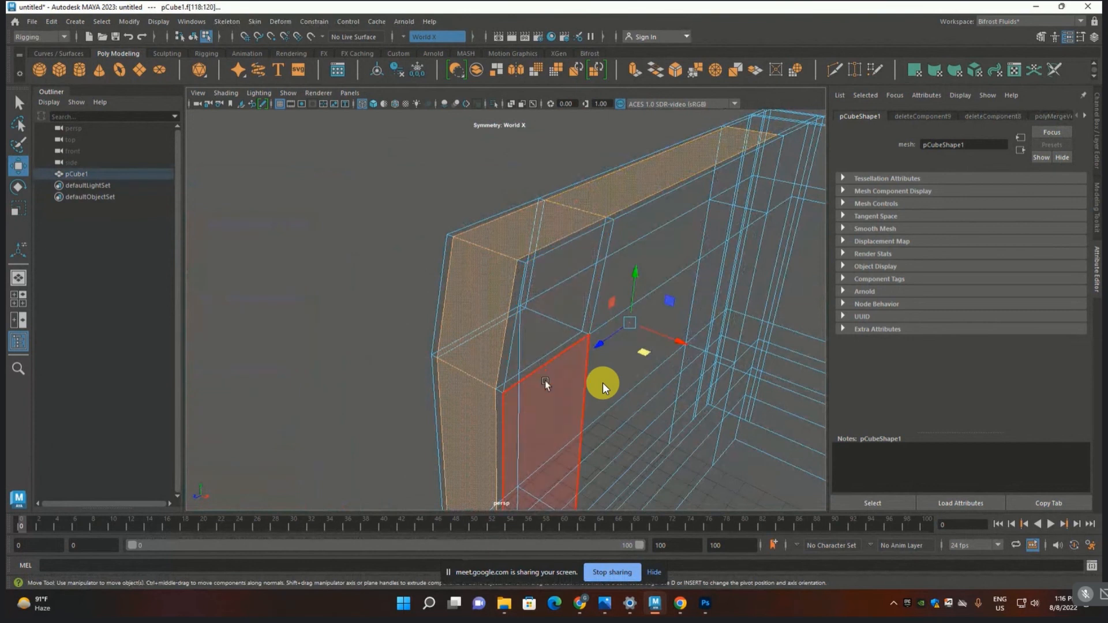
{"action": "key", "text": "5"}
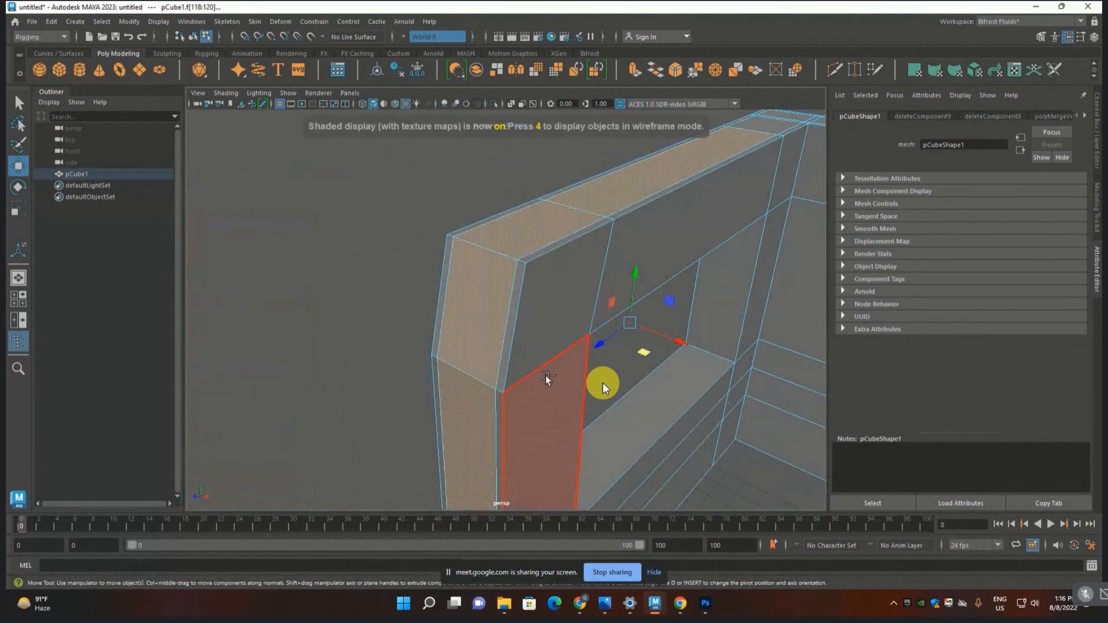
{"action": "key", "text": "ctrl+e"}
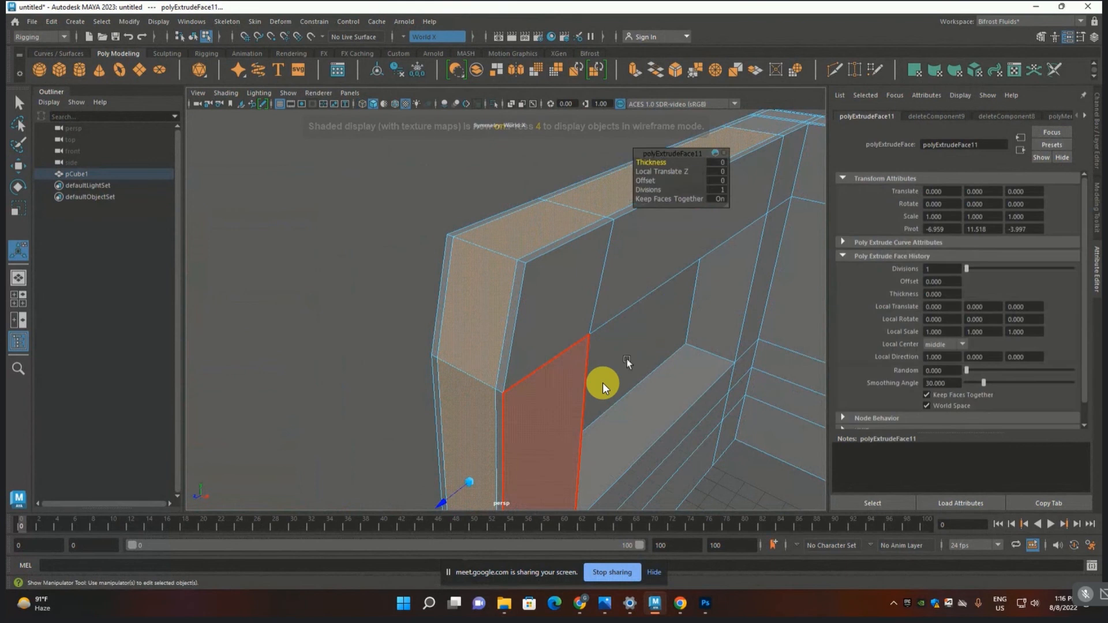
{"action": "left_click_drag", "start_coordinate": [653, 162], "coordinate": [620, 171]}
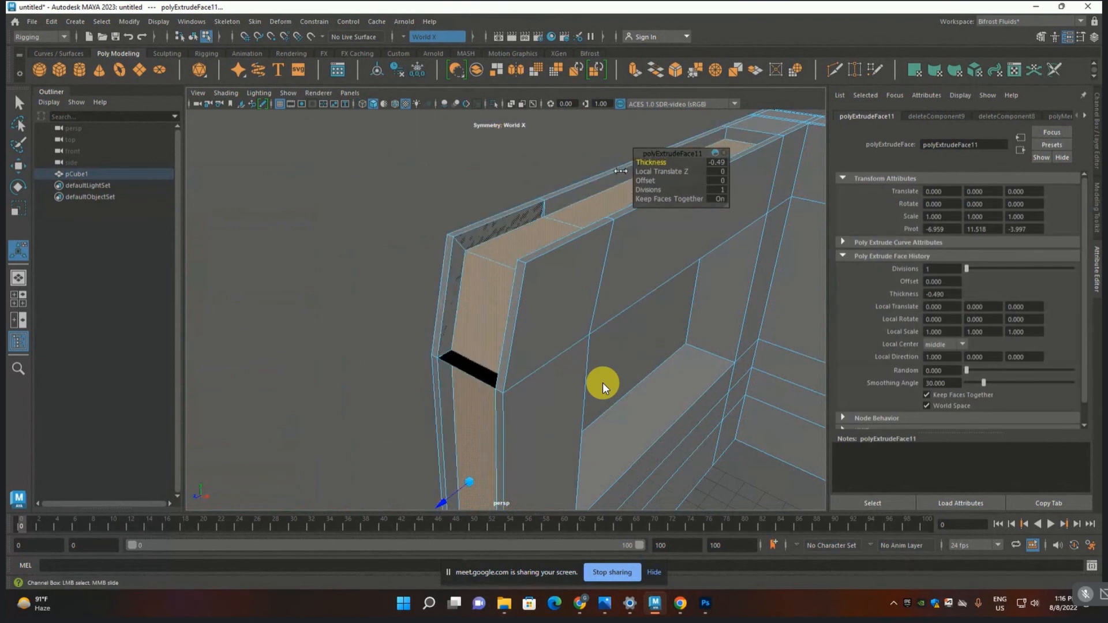
{"action": "left_click", "coordinate": [337, 282]}
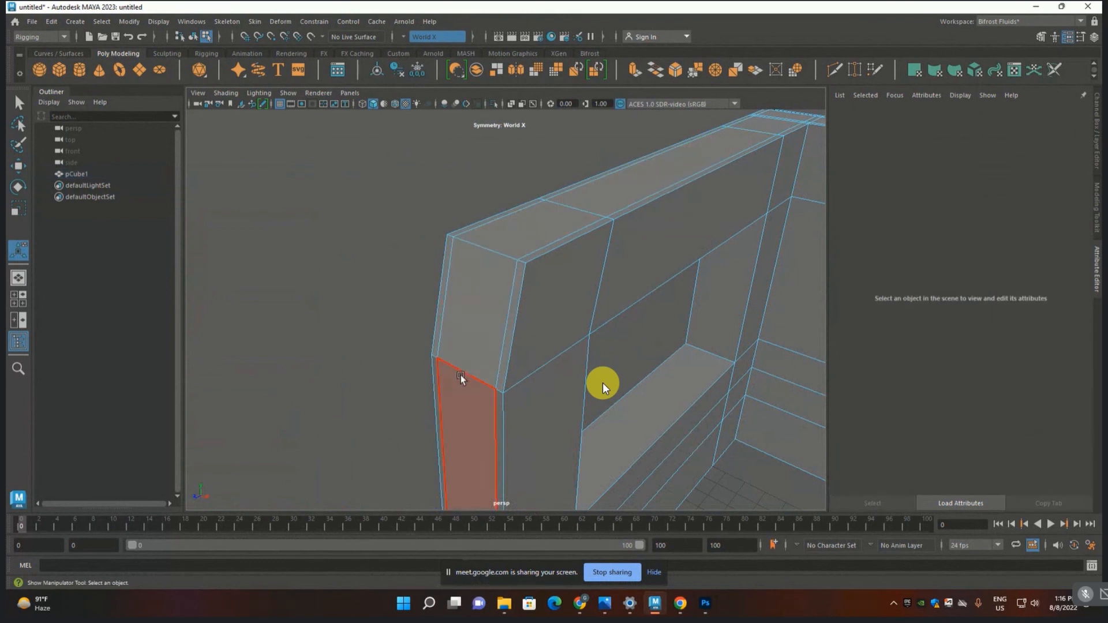
- Isolate the remaining hidden faces inside the joint between the end pillar and the corner block and delete them
{"action": "key", "text": "5"}
{"action": "scroll", "coordinate": [608, 438], "scroll_direction": "up", "scroll_amount": 5}
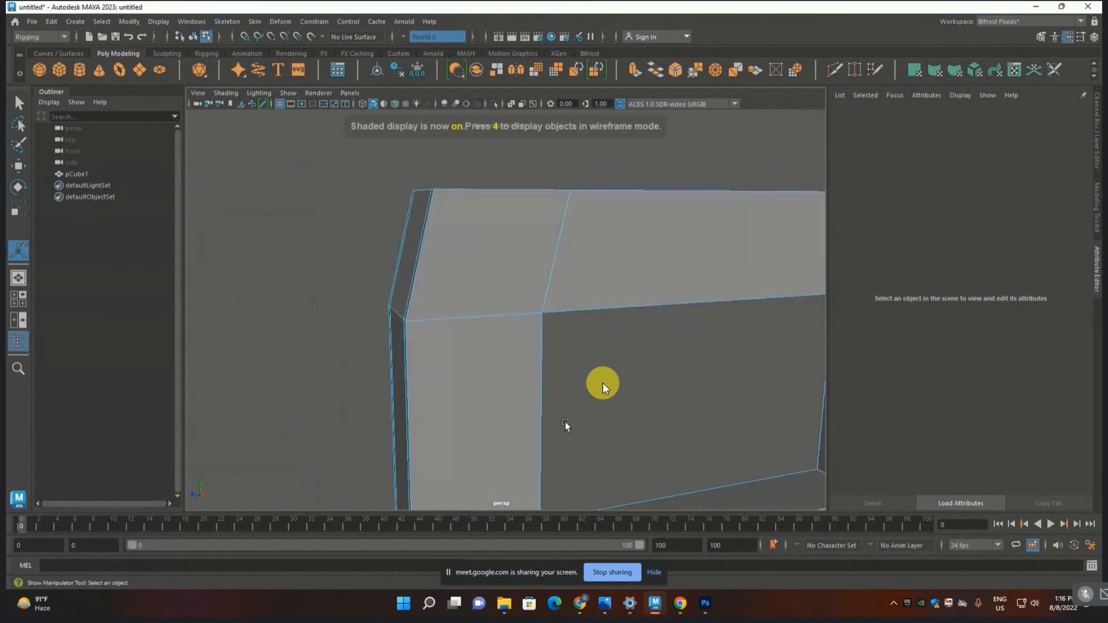
{"action": "key", "text": "4"}
{"action": "left_click_drag", "start_coordinate": [567, 422], "coordinate": [571, 412], "text": "alt"}
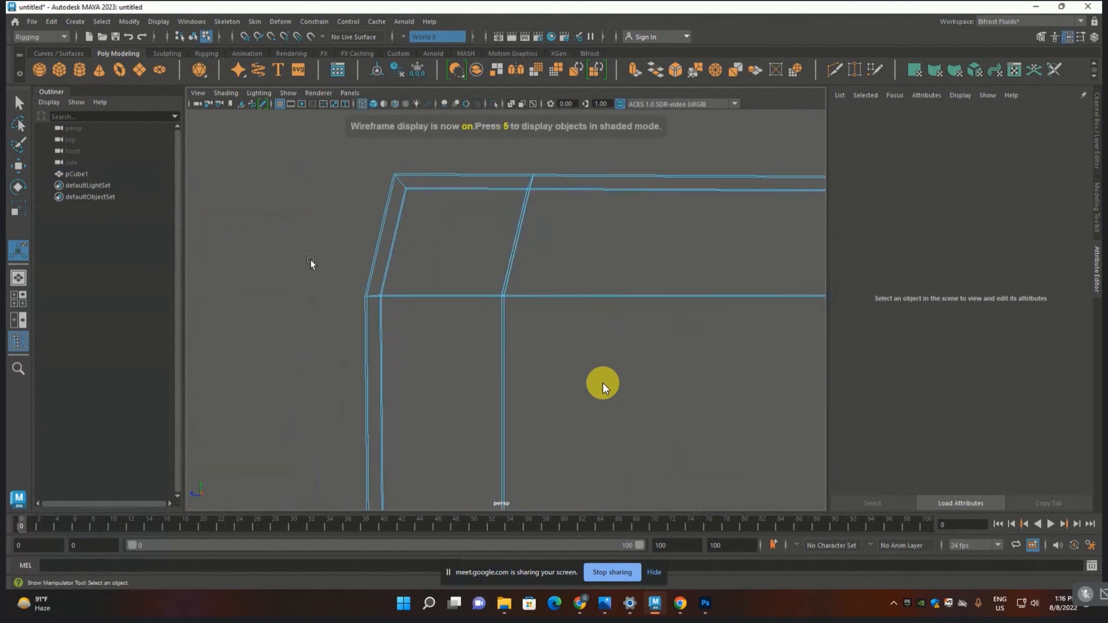
{"action": "left_click_drag", "start_coordinate": [310, 262], "coordinate": [622, 344]}
{"action": "left_click_drag", "start_coordinate": [265, 178], "coordinate": [664, 245], "text": "ctrl"}
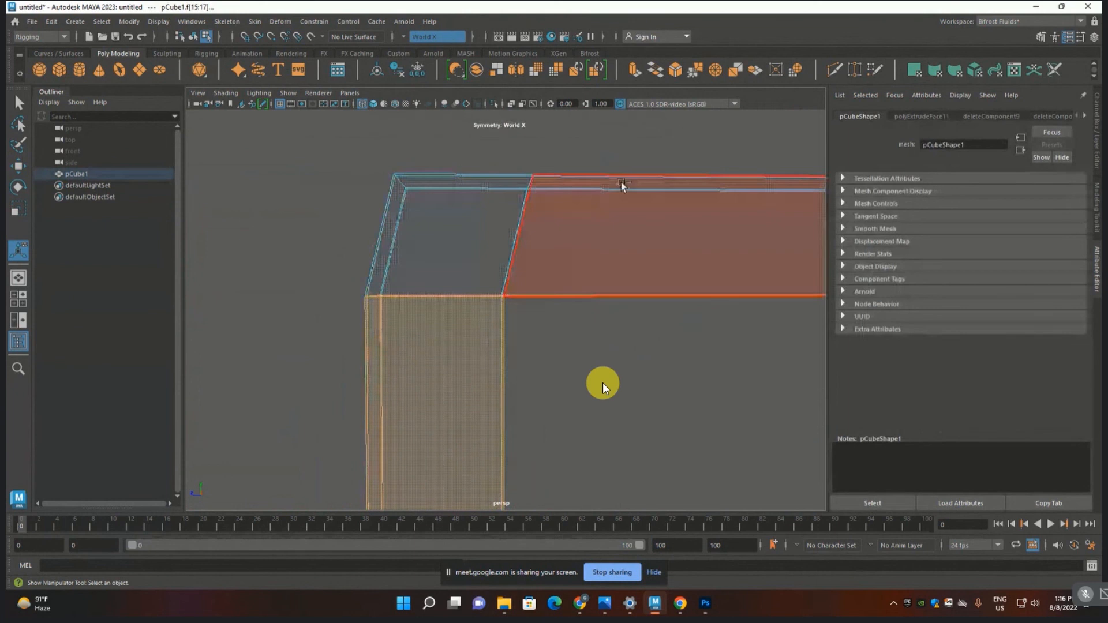
{"action": "left_click_drag", "start_coordinate": [610, 146], "coordinate": [644, 233]}
{"action": "left_click_drag", "start_coordinate": [666, 359], "coordinate": [208, 451], "text": "ctrl"}
{"action": "left_click_drag", "start_coordinate": [371, 391], "coordinate": [500, 290], "text": "alt"}
{"action": "key", "text": "Delete"}
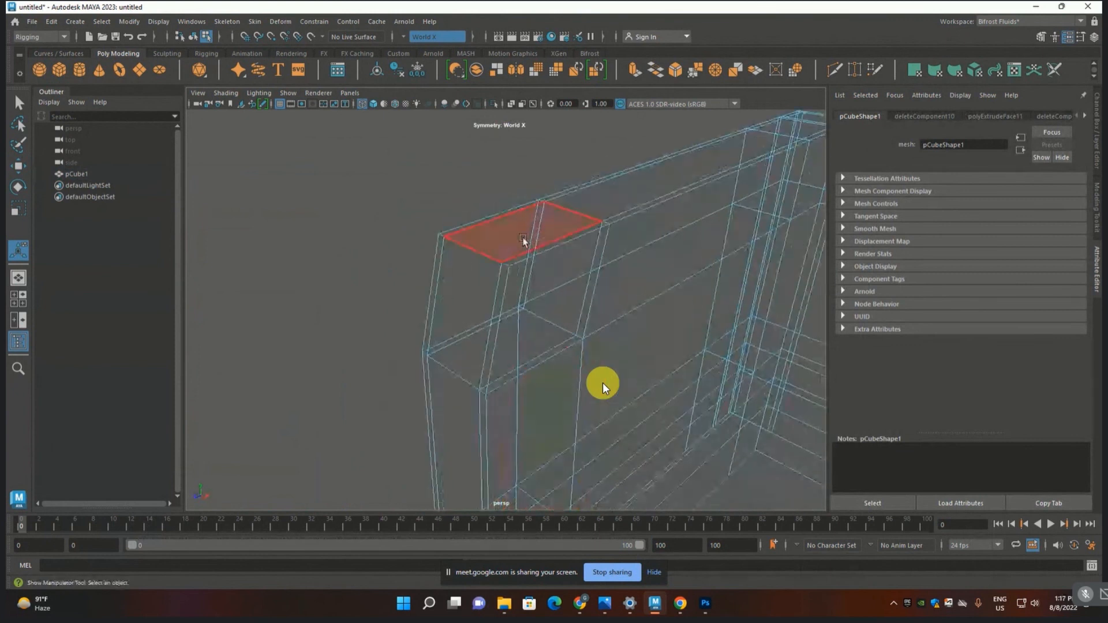
- Try to extrude the outer rim faces of the top beam, corner block and pillar with an offset of 0.44
{"action": "left_click", "coordinate": [621, 196]}
{"action": "left_click", "coordinate": [552, 221], "text": "shift"}
{"action": "left_click", "coordinate": [468, 318], "text": "shift"}
{"action": "left_click", "coordinate": [449, 417], "text": "shift"}
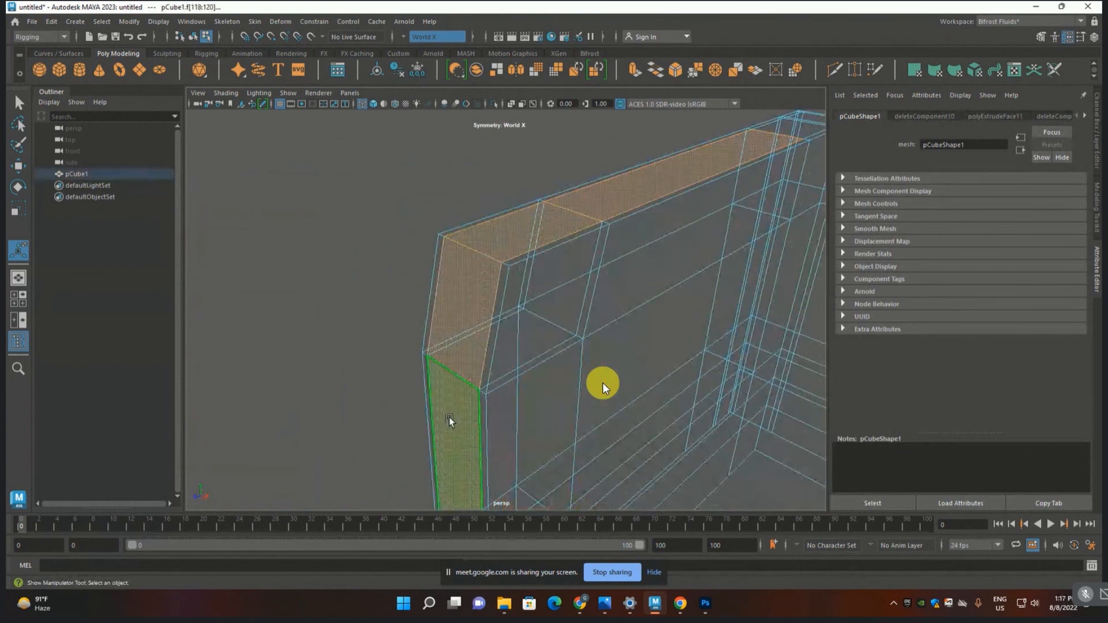
{"action": "key", "text": "5"}
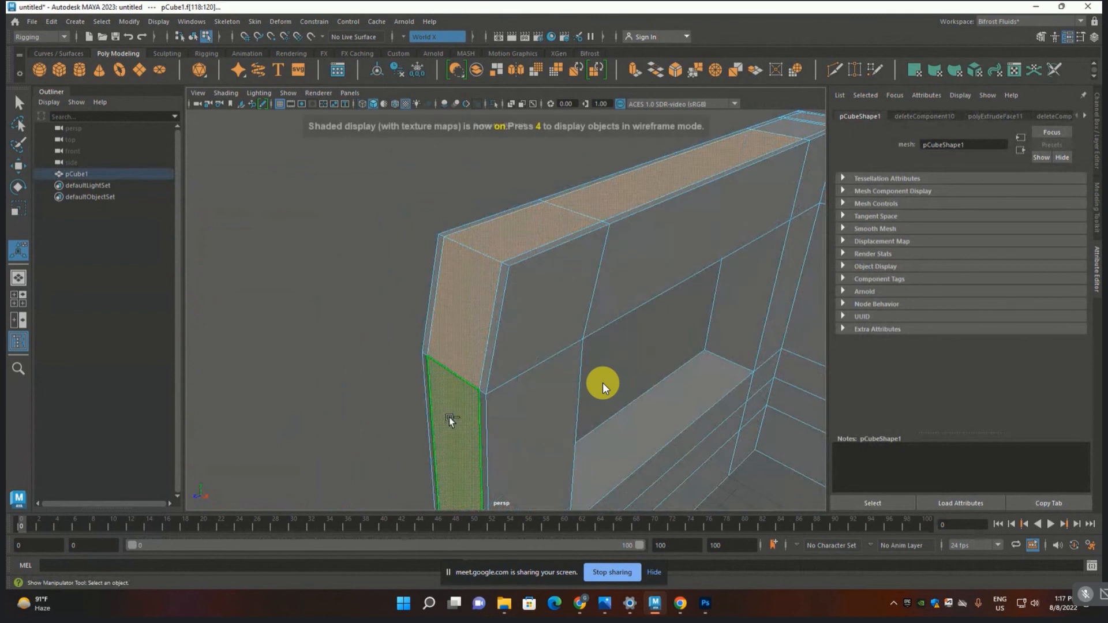
{"action": "key", "text": "ctrl+e"}
{"action": "left_click_drag", "start_coordinate": [645, 180], "coordinate": [669, 183]}
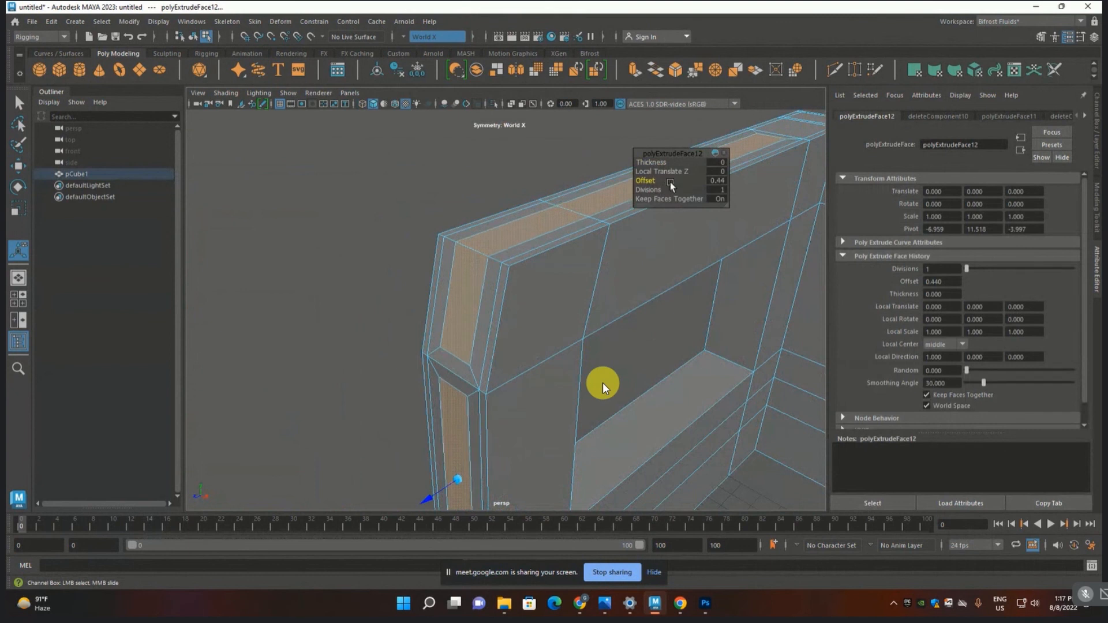
{"action": "left_click", "coordinate": [324, 350]}
- Try to move the vertex where the end pillar's rim meets the corner block, testing whether it is joined
{"action": "scroll", "coordinate": [324, 351], "scroll_direction": "up", "scroll_amount": 4}
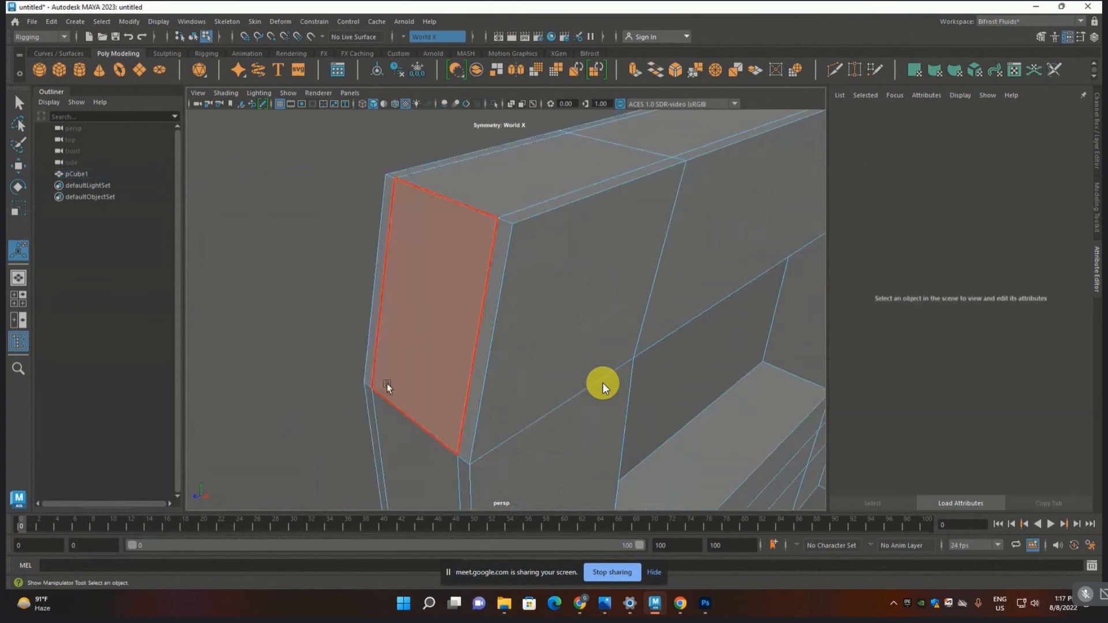
{"action": "middle_click_drag", "start_coordinate": [386, 383], "coordinate": [406, 330], "text": "alt"}
{"action": "key", "text": "F9"}
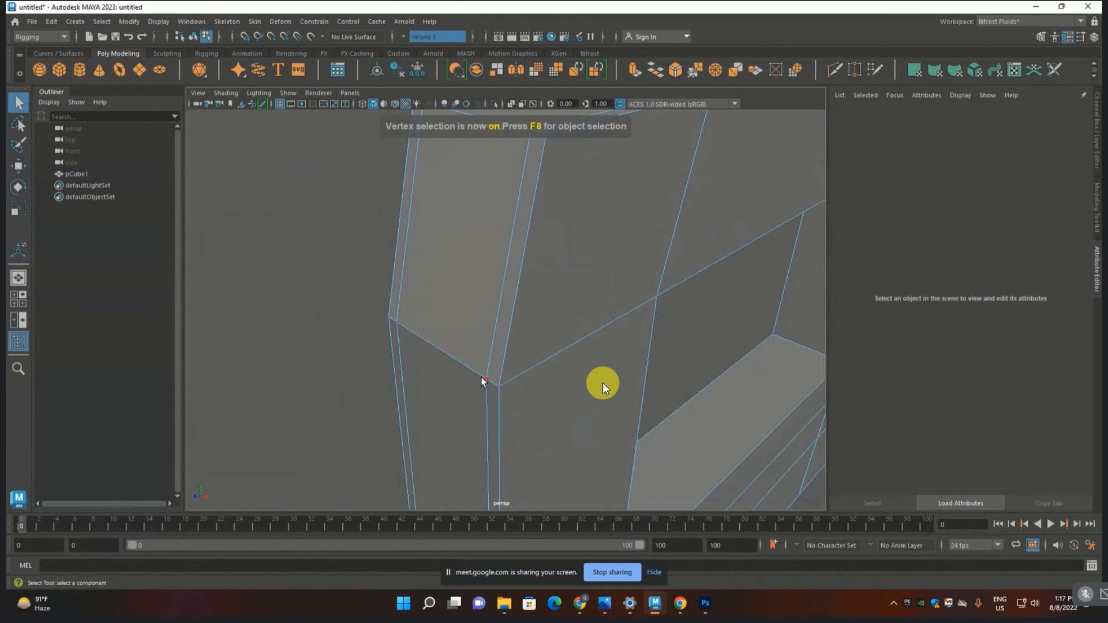
{"action": "left_click", "coordinate": [484, 381]}
{"action": "key", "text": "w"}
{"action": "left_click_drag", "start_coordinate": [486, 335], "coordinate": [522, 381]}
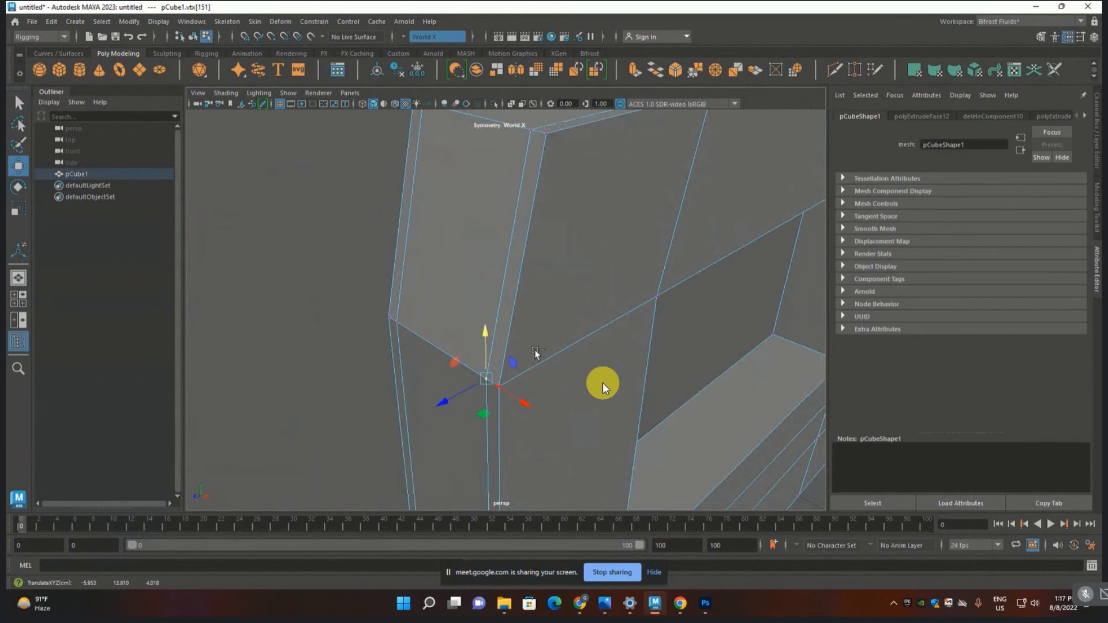
{"action": "left_click", "coordinate": [609, 414]}
- Select the wall's vertices around the pillar, corner block and window opening and merge them
{"action": "scroll", "coordinate": [604, 411], "scroll_direction": "down", "scroll_amount": 3}
{"action": "left_click_drag", "start_coordinate": [447, 230], "coordinate": [754, 379]}
{"action": "mouse_move", "coordinate": [623, 395]}
{"action": "left_mouse_down", "text": "alt"}
{"action": "mouse_move", "coordinate": [597, 372]}
{"action": "mouse_move", "coordinate": [620, 379]}
{"action": "left_mouse_up", "text": "alt"}
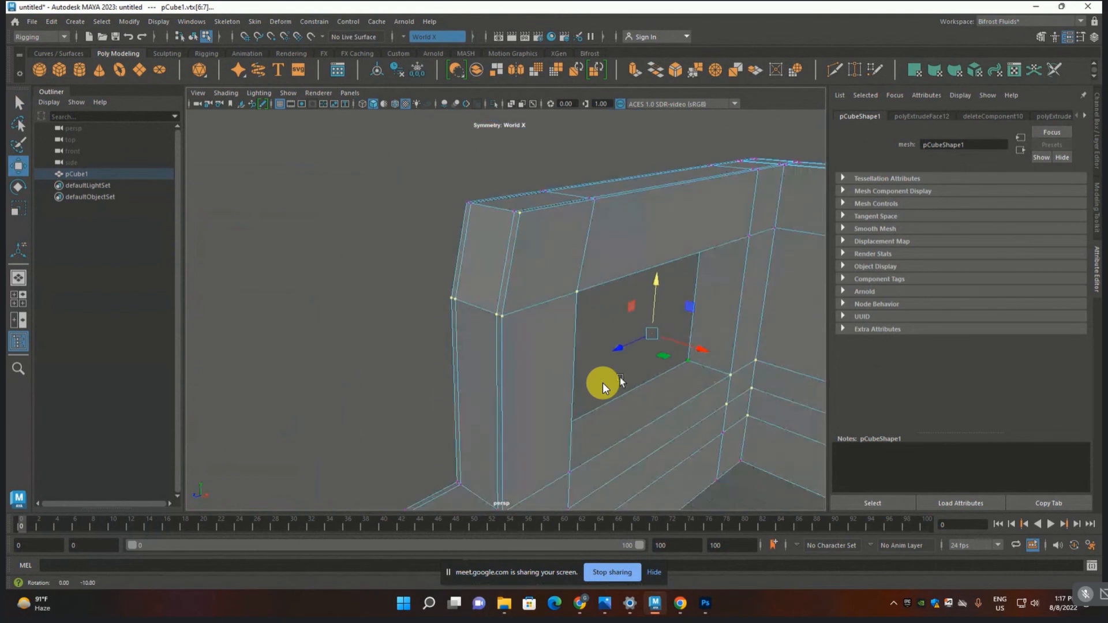
{"action": "left_click", "coordinate": [40, 36]}
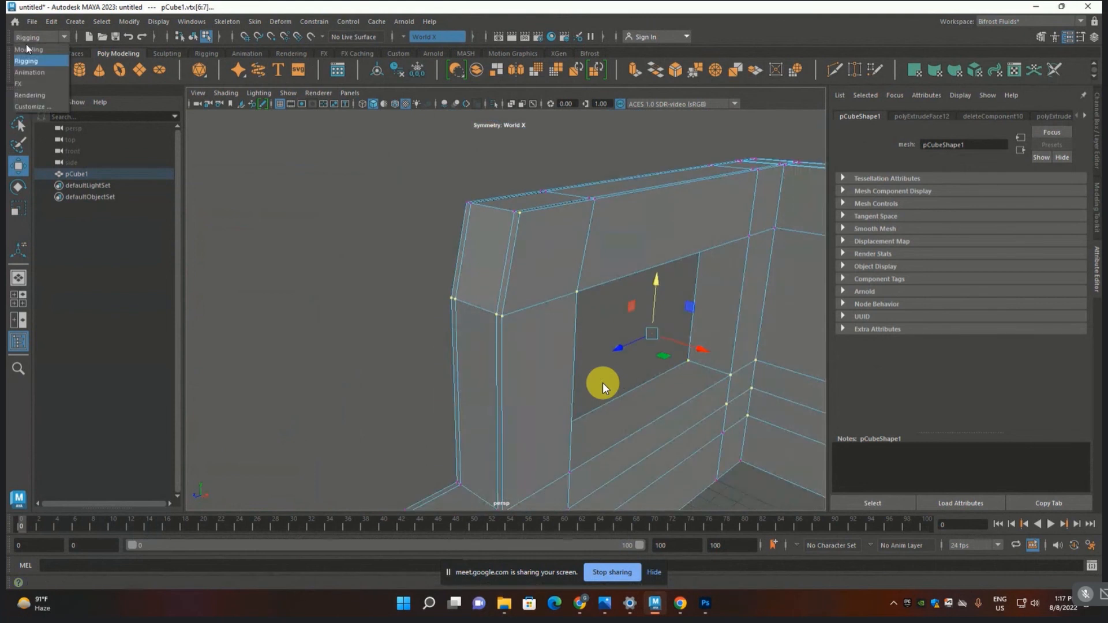
{"action": "left_click", "coordinate": [33, 50]}
{"action": "left_click", "coordinate": [254, 23]}
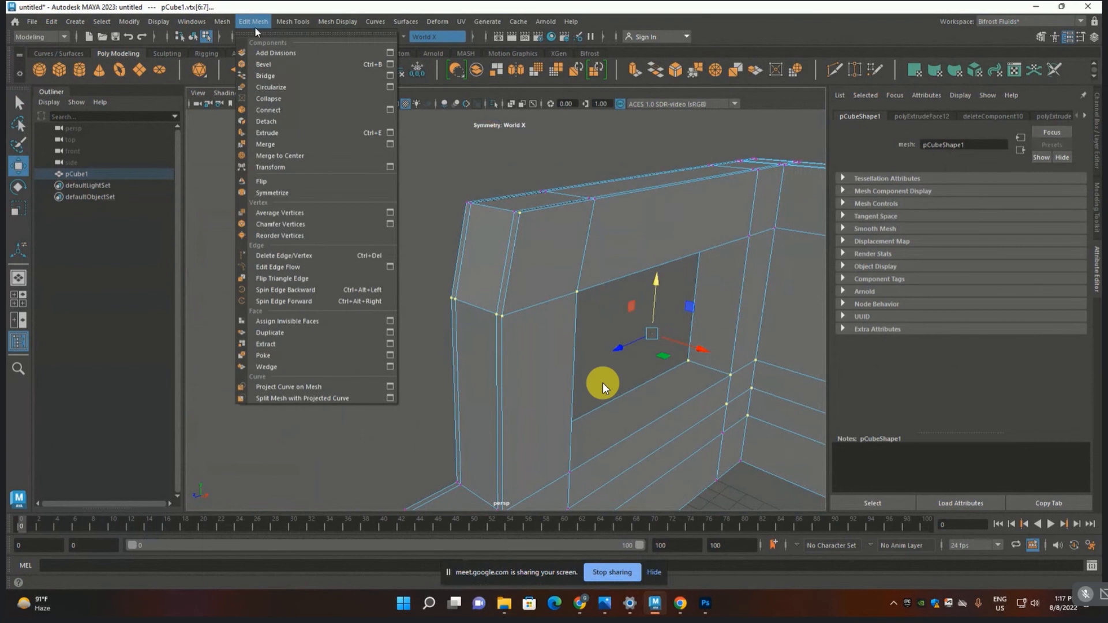
{"action": "left_click", "coordinate": [265, 144]}
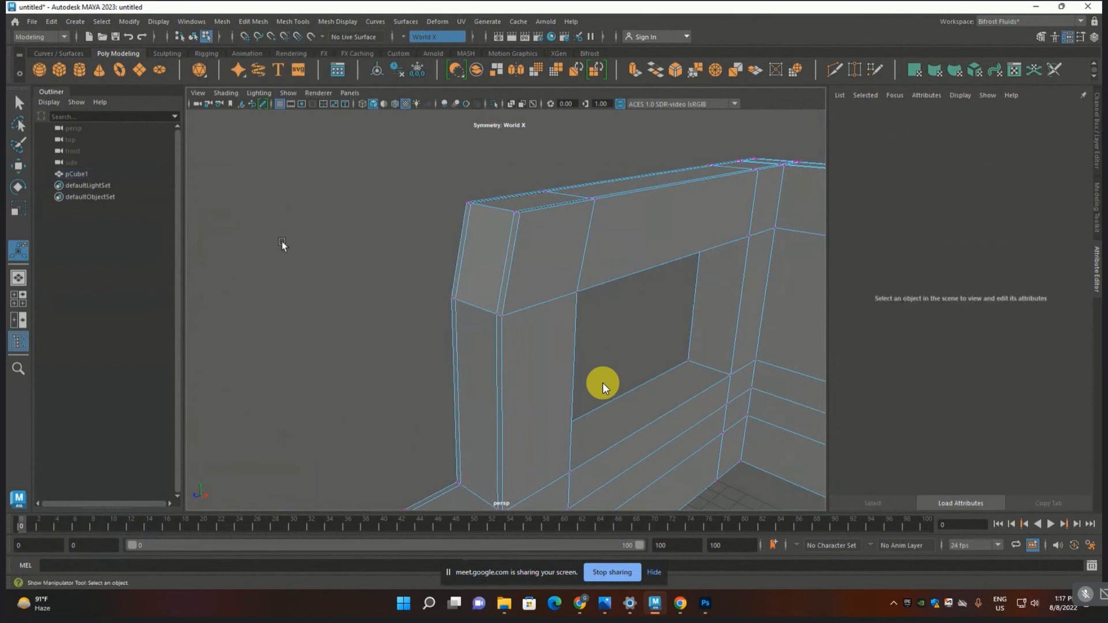
- Try to extrude the rim faces of the top beam, corner block and pillar with a thickness of about 0.68
{"action": "left_click_drag", "start_coordinate": [281, 241], "coordinate": [334, 267], "text": "alt"}
{"action": "key", "text": "q"}
{"action": "key", "text": "F11"}
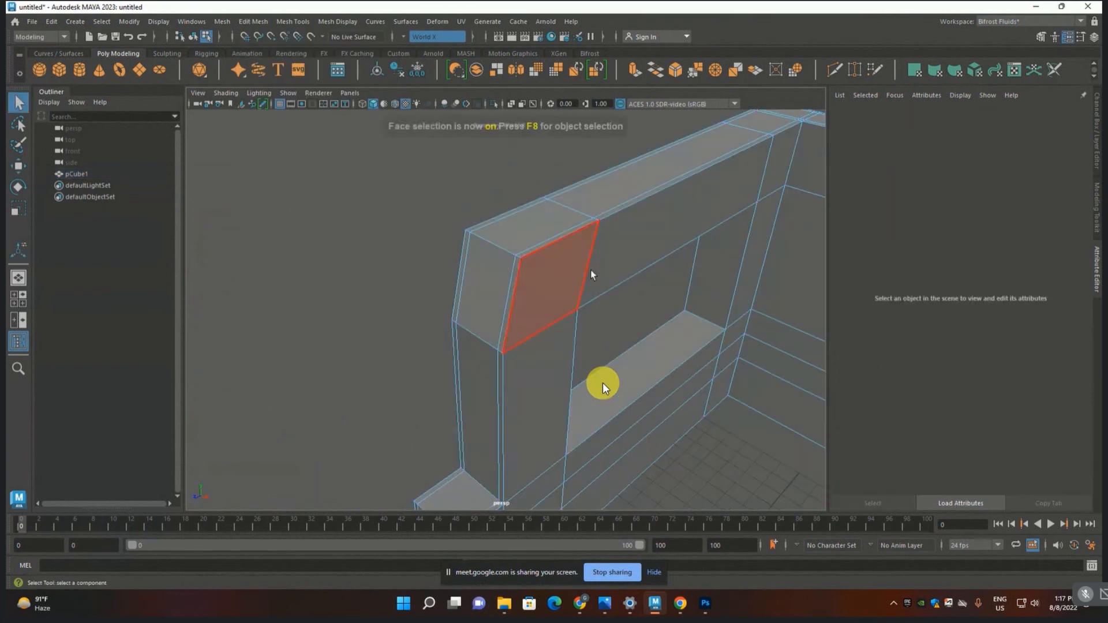
{"action": "left_click", "coordinate": [613, 196]}
{"action": "left_click", "coordinate": [498, 279], "text": "shift"}
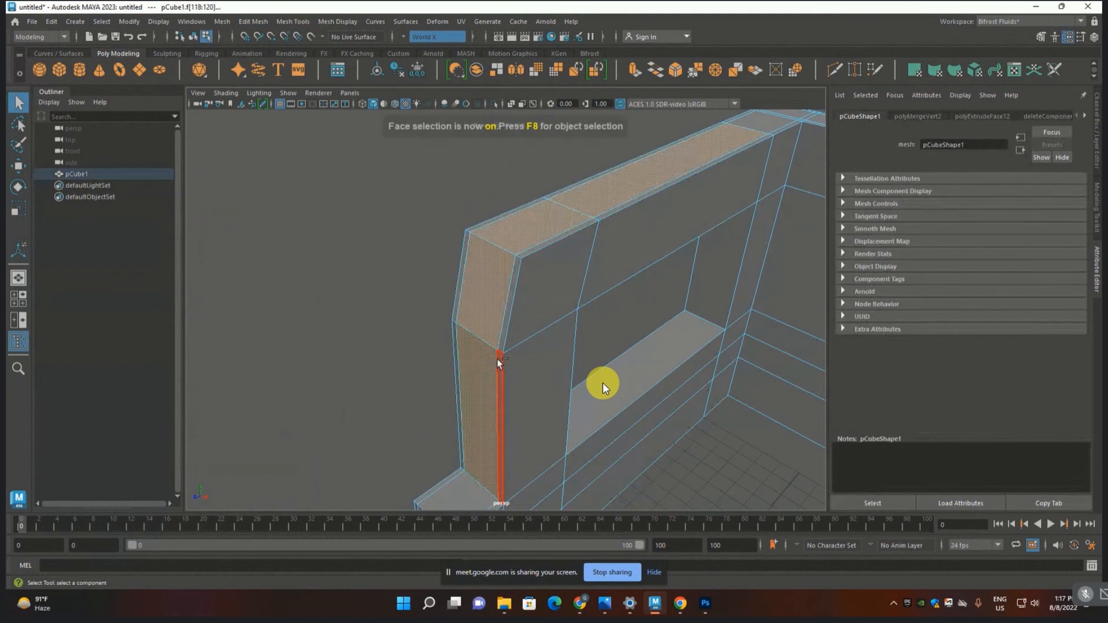
{"action": "key", "text": "ctrl+e"}
{"action": "left_click_drag", "start_coordinate": [645, 180], "coordinate": [615, 205]}
{"action": "key", "text": "ctrl+z"}
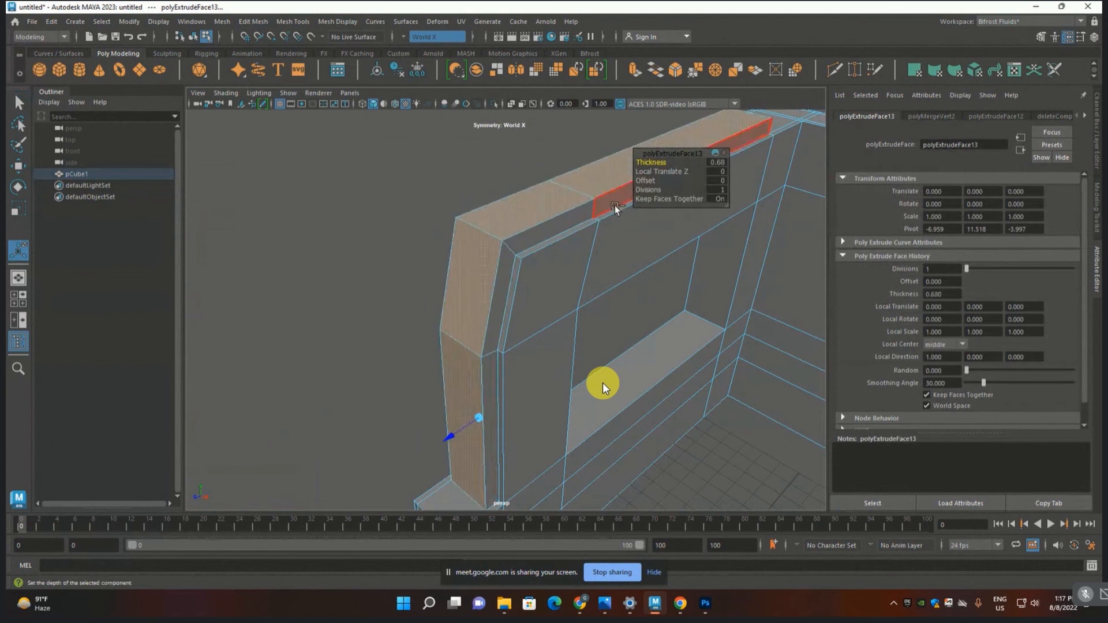
{"action": "key", "text": "ctrl+z"}
{"action": "scroll", "coordinate": [314, 207], "scroll_direction": "down", "scroll_amount": 3}
{"action": "key", "text": "ctrl+z"}
- Select the face loops around the outer rim of both walls and extrude them inward with a thickness of -0.17
{"action": "scroll", "coordinate": [381, 256], "scroll_direction": "down", "scroll_amount": 3}
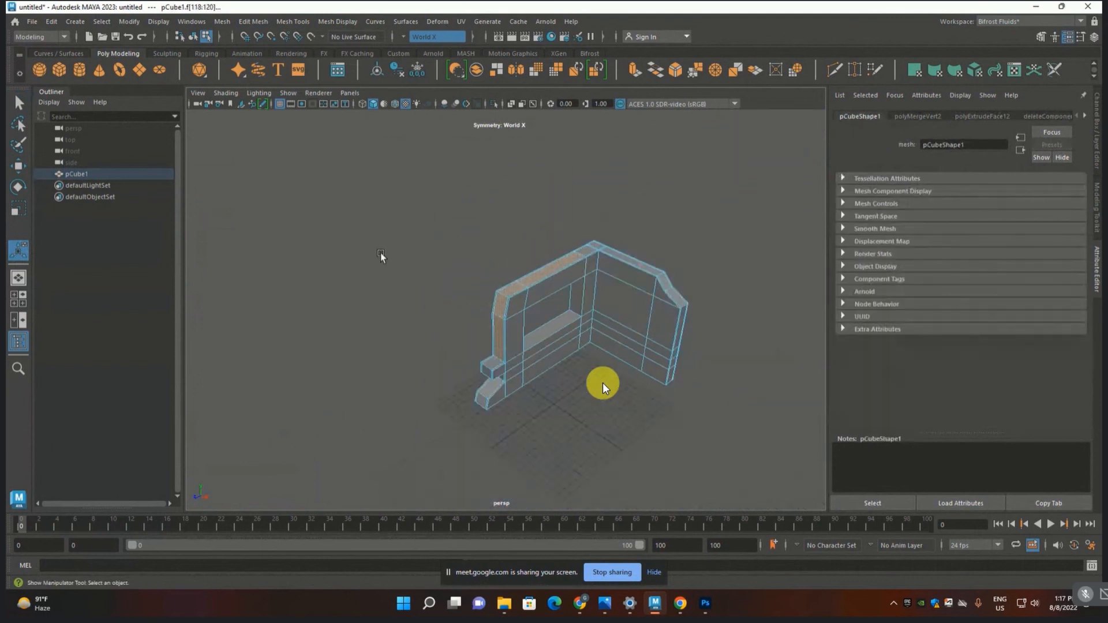
{"action": "middle_click_drag", "start_coordinate": [553, 312], "coordinate": [384, 245], "text": "alt"}
{"action": "scroll", "coordinate": [432, 304], "scroll_direction": "up", "scroll_amount": 4}
{"action": "left_click", "coordinate": [490, 305]}
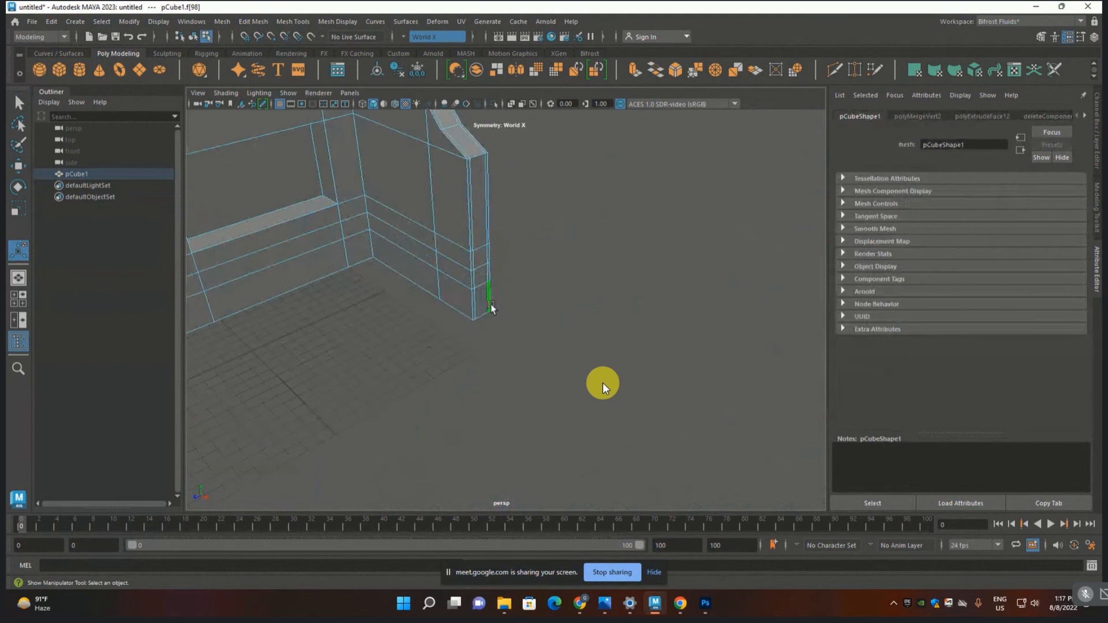
{"action": "left_click_drag", "start_coordinate": [478, 304], "coordinate": [513, 218], "text": "alt"}
{"action": "scroll", "coordinate": [514, 158], "scroll_direction": "down", "scroll_amount": 5}
{"action": "middle_click_drag", "start_coordinate": [515, 154], "coordinate": [532, 275], "text": "alt"}
{"action": "scroll", "coordinate": [469, 344], "scroll_direction": "up", "scroll_amount": 4}
{"action": "scroll", "coordinate": [469, 344], "scroll_direction": "up", "scroll_amount": 2}
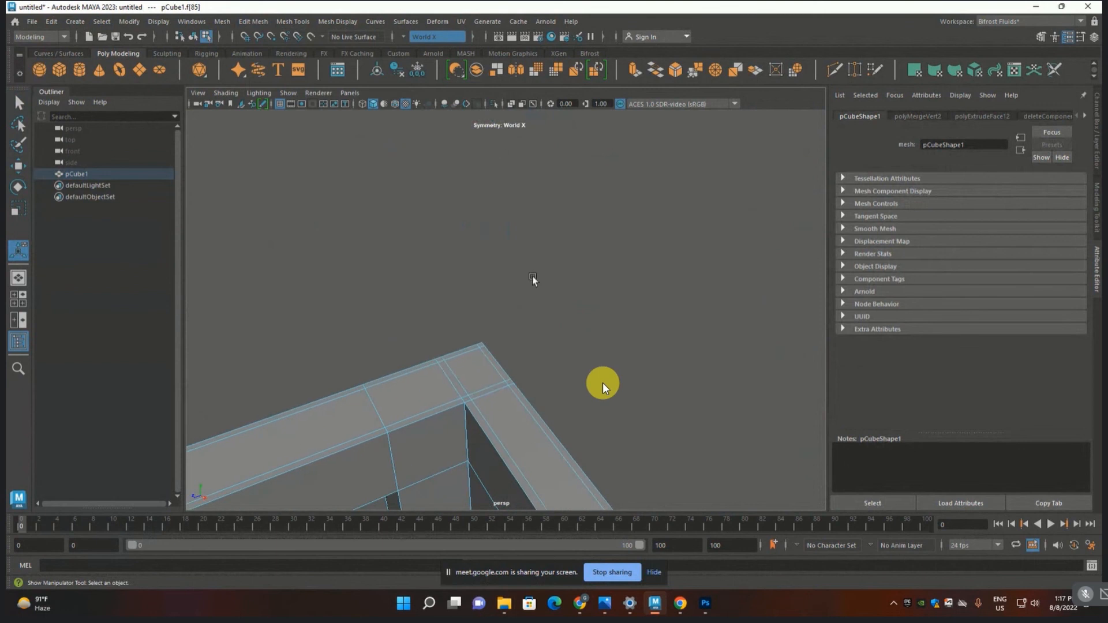
{"action": "double_click", "coordinate": [475, 372], "text": "shift"}
{"action": "scroll", "coordinate": [365, 388], "scroll_direction": "down", "scroll_amount": 3}
{"action": "middle_click_drag", "start_coordinate": [365, 387], "coordinate": [540, 199], "text": "alt"}
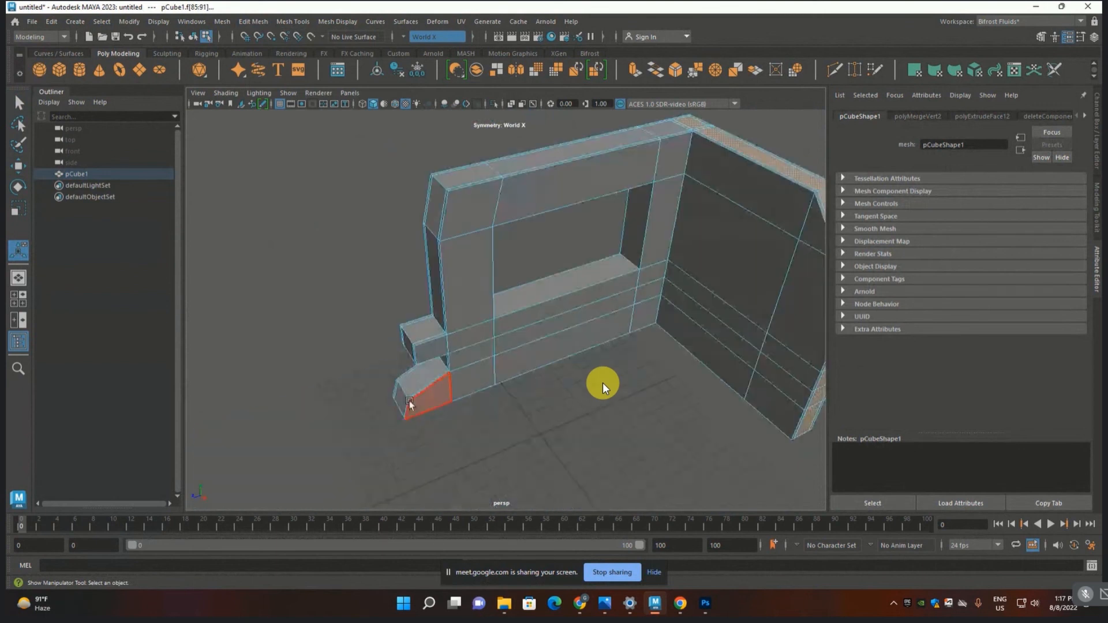
{"action": "double_click", "coordinate": [410, 400], "text": "shift"}
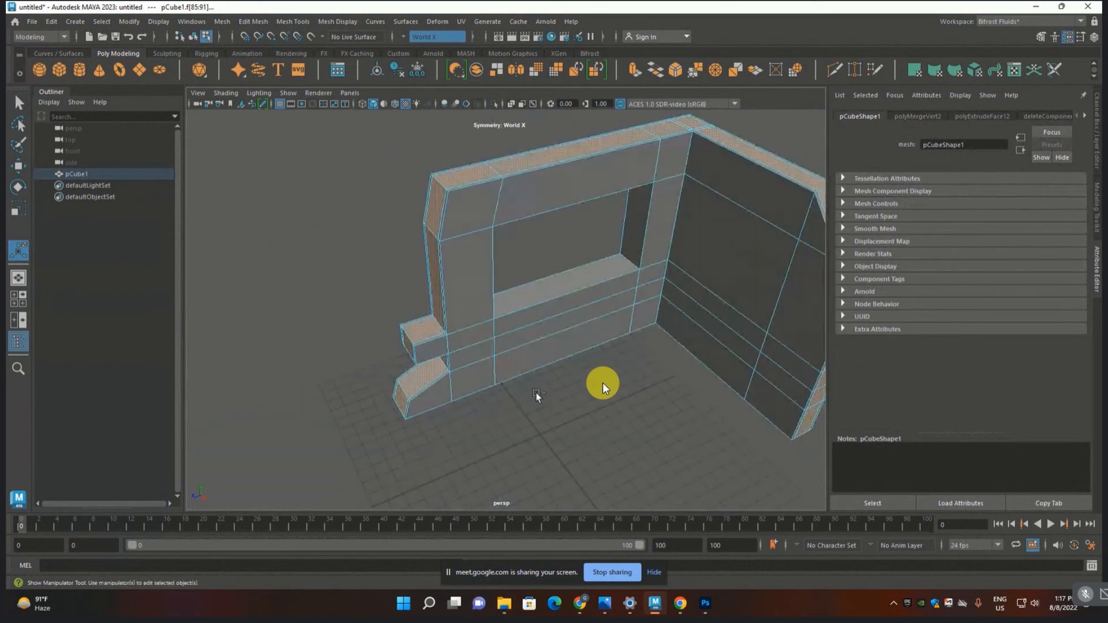
{"action": "key", "text": "ctrl+e"}
{"action": "left_click_drag", "start_coordinate": [540, 386], "coordinate": [638, 203], "text": "alt"}
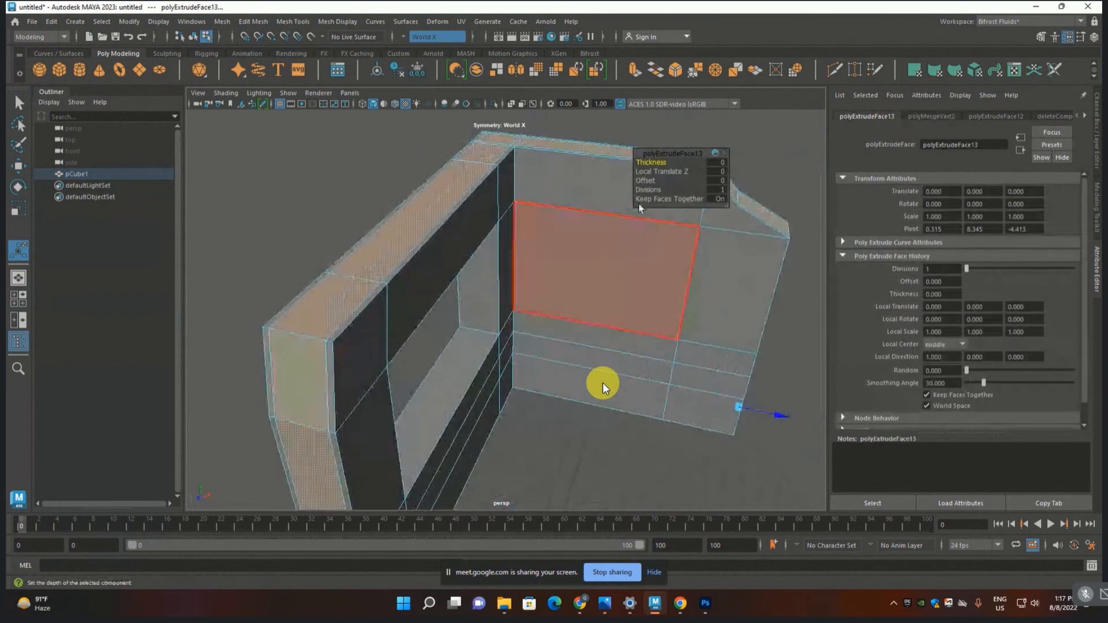
{"action": "left_click", "coordinate": [652, 163]}
{"action": "middle_click_drag", "start_coordinate": [652, 162], "coordinate": [641, 163]}
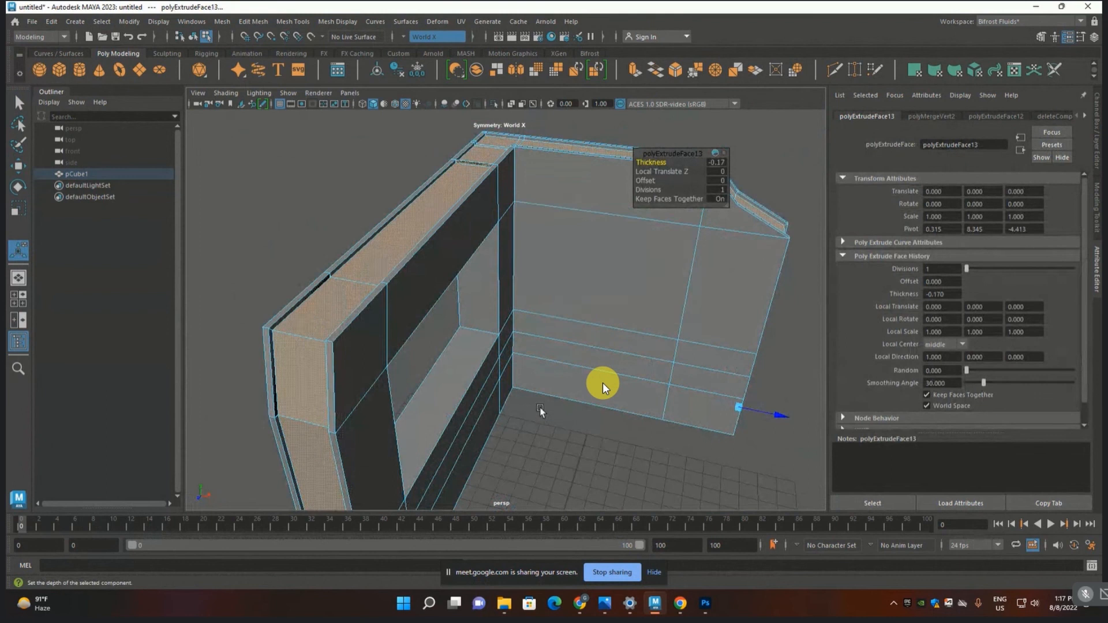
{"action": "left_click_drag", "start_coordinate": [539, 352], "coordinate": [468, 507], "text": "alt"}
{"action": "left_click_drag", "start_coordinate": [538, 306], "coordinate": [253, 288], "text": "alt"}
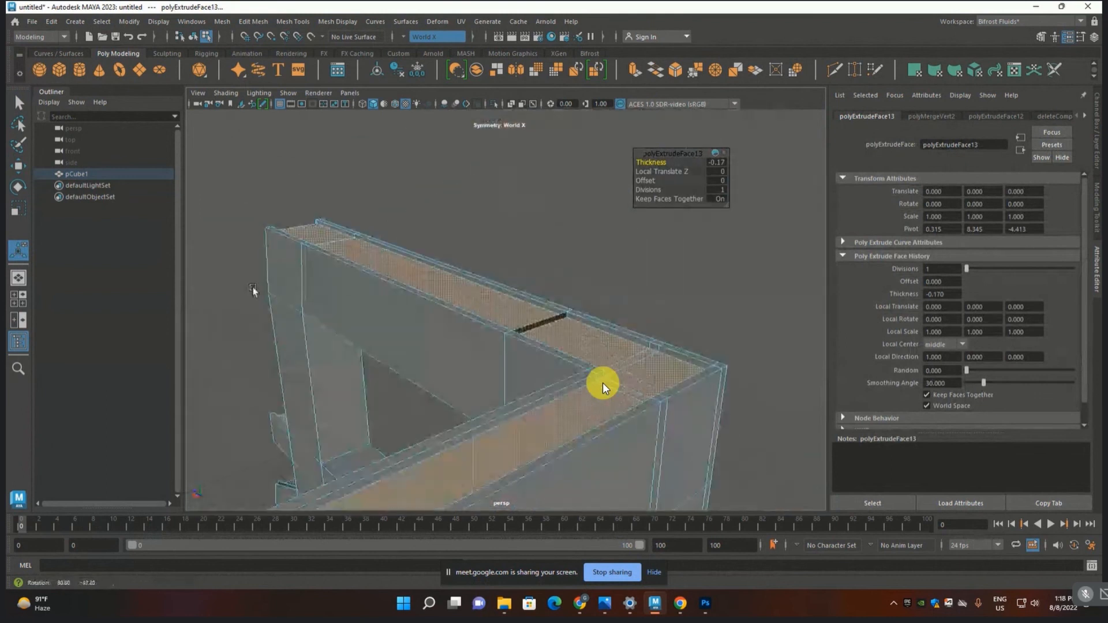
- Undo the inward extrusion of the outer rim faces and clear the face selection
{"action": "key", "text": "ctrl+z"}
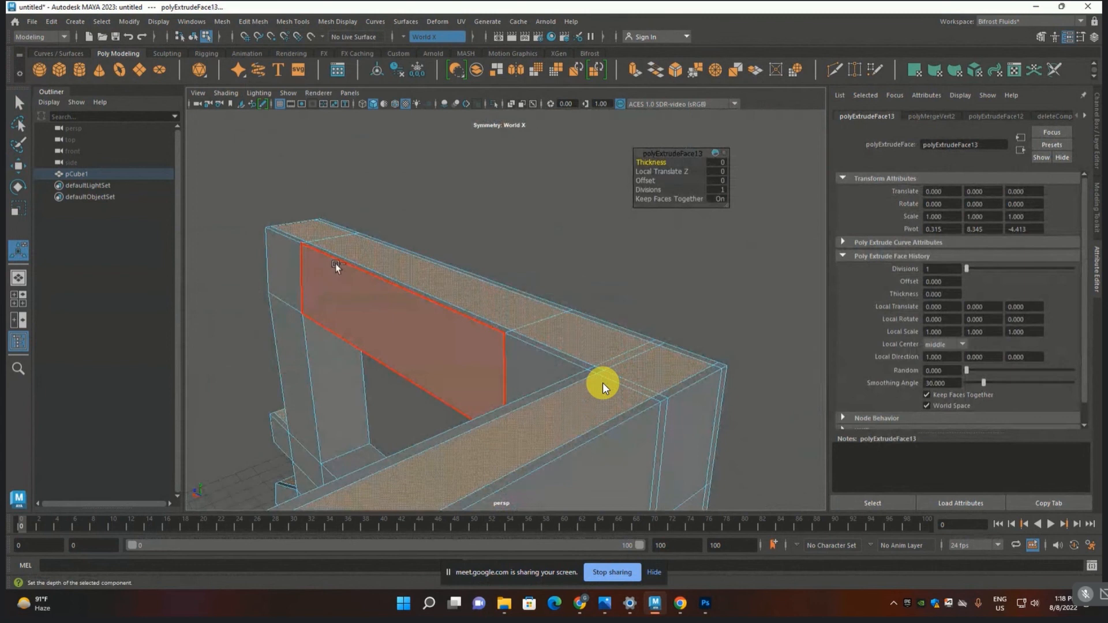
{"action": "key", "text": "ctrl+z"}
{"action": "left_click", "coordinate": [570, 190]}
{"action": "left_click_drag", "start_coordinate": [393, 318], "coordinate": [473, 294], "text": "alt"}
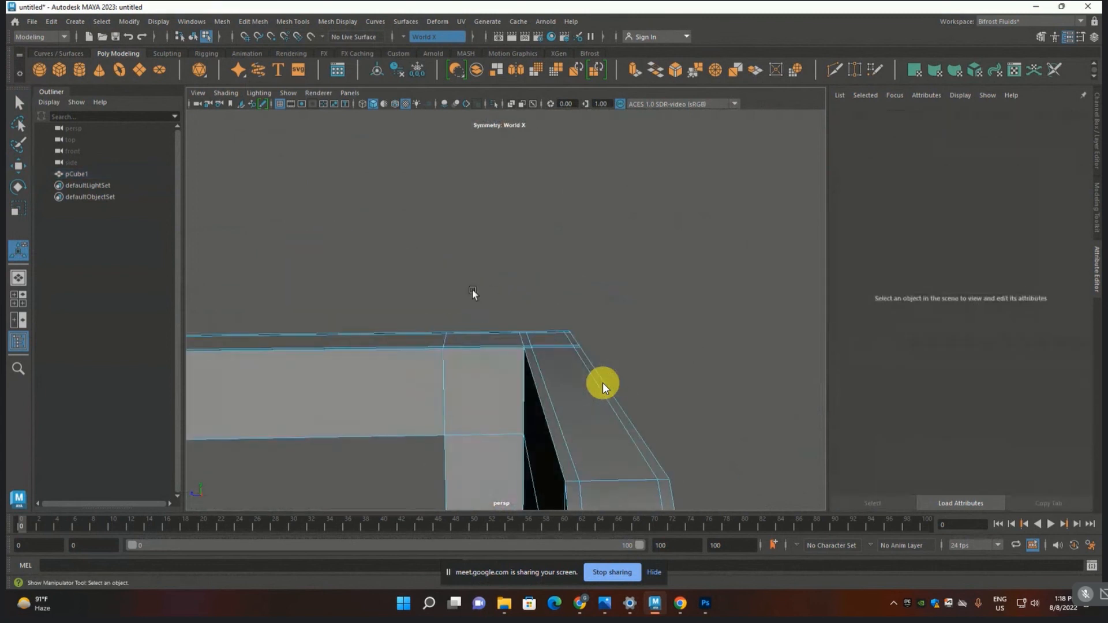
- Display the mesh in wireframe and select only the faces along the top rim of the walls
{"action": "key", "text": "F3"}
{"action": "key", "text": "4"}
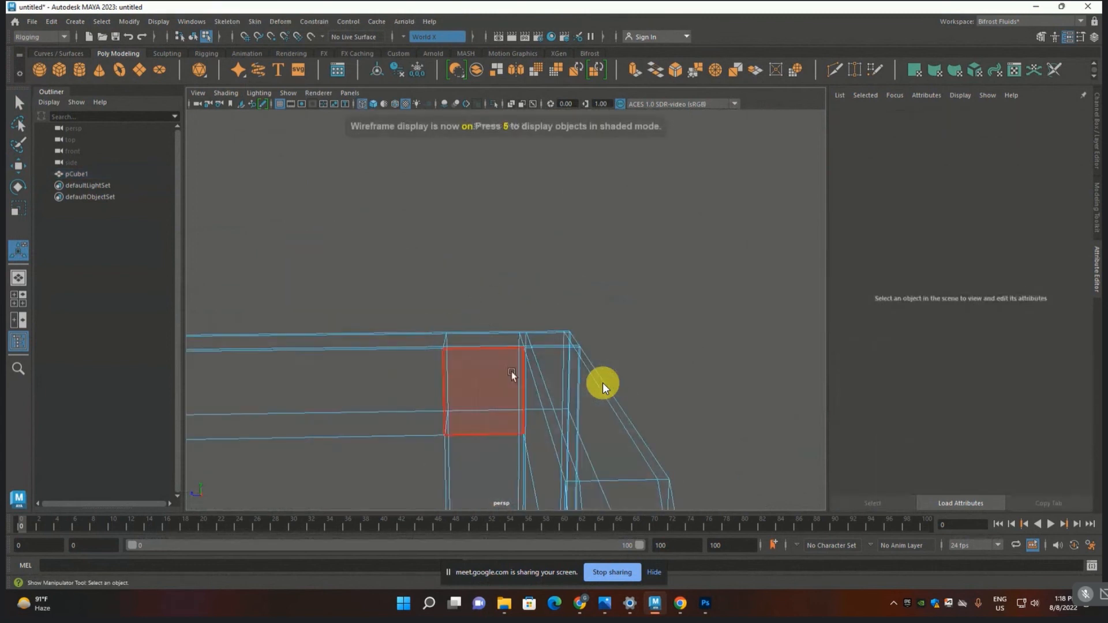
{"action": "mouse_move", "coordinate": [512, 374]}
{"action": "left_mouse_down", "text": "alt"}
{"action": "mouse_move", "coordinate": [491, 367]}
{"action": "mouse_move", "coordinate": [579, 404]}
{"action": "mouse_move", "coordinate": [634, 312]}
{"action": "mouse_move", "coordinate": [555, 323]}
{"action": "left_mouse_up", "text": "alt"}
{"action": "left_click_drag", "start_coordinate": [228, 175], "coordinate": [816, 268]}
{"action": "left_click_drag", "start_coordinate": [244, 250], "coordinate": [1039, 354], "text": "ctrl"}
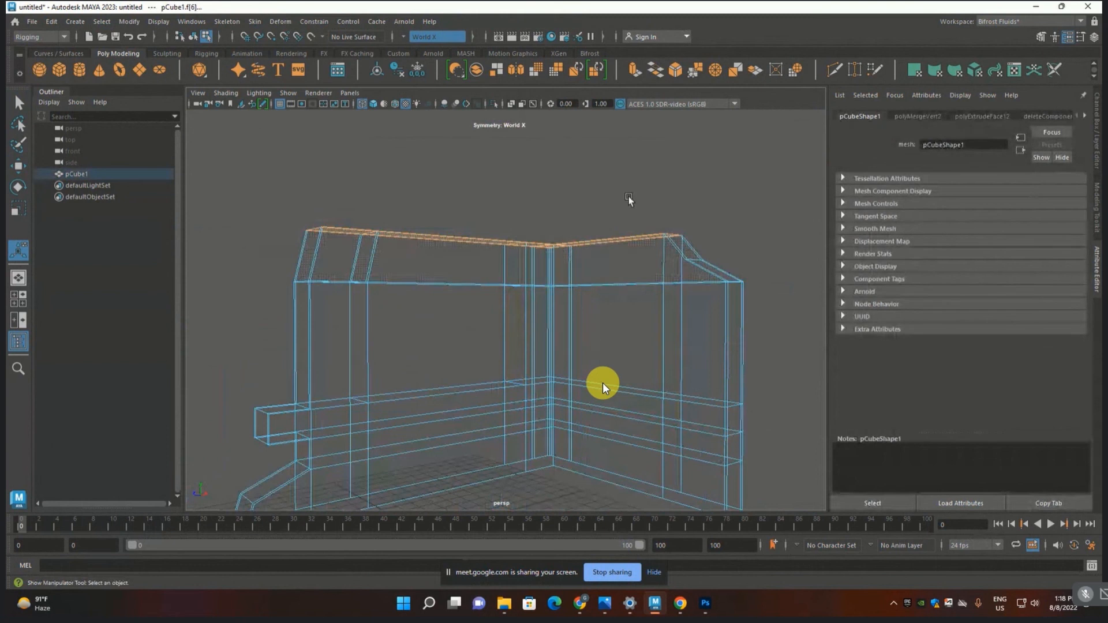
{"action": "left_click_drag", "start_coordinate": [629, 197], "coordinate": [557, 369], "text": "ctrl"}
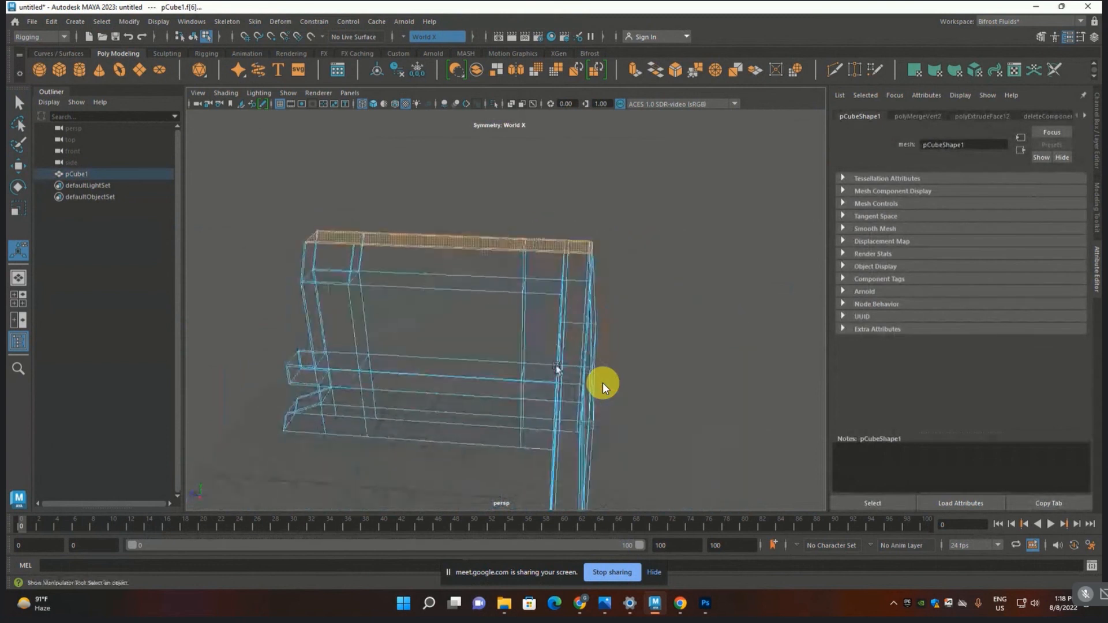
- Remove the visible rim faces from the selection and delete the hidden upright faces left inside the beam near the corner
{"action": "left_click_drag", "start_coordinate": [249, 157], "coordinate": [512, 330], "text": "ctrl"}
{"action": "scroll", "coordinate": [512, 330], "scroll_direction": "up", "scroll_amount": 4}
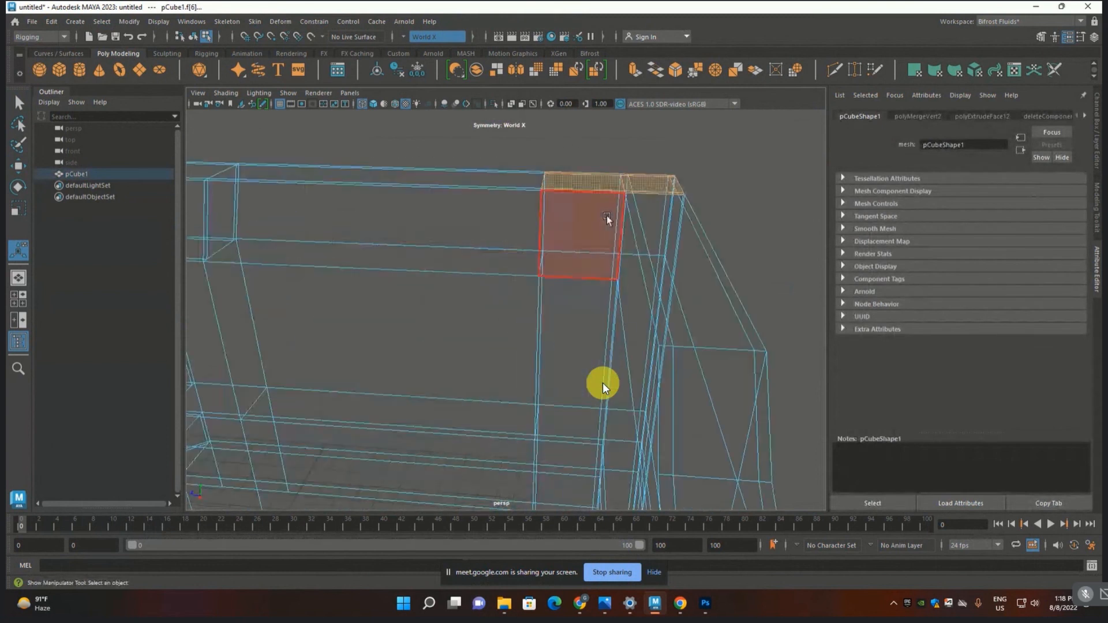
{"action": "left_click_drag", "start_coordinate": [568, 151], "coordinate": [600, 230], "text": "ctrl"}
{"action": "left_click_drag", "start_coordinate": [650, 143], "coordinate": [692, 262], "text": "ctrl"}
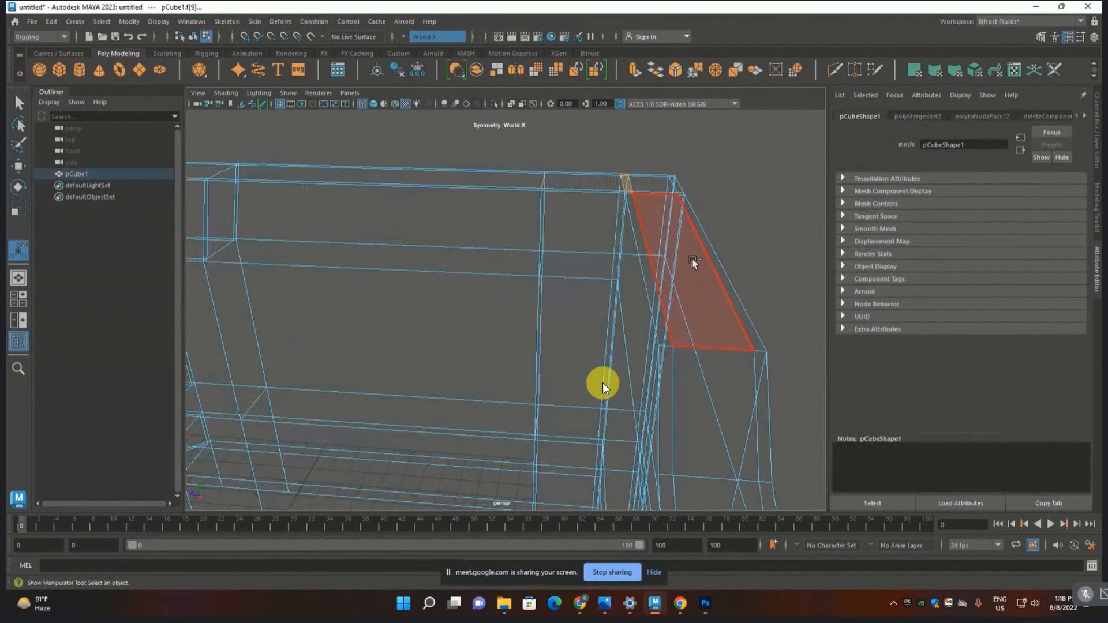
{"action": "scroll", "coordinate": [692, 166], "scroll_direction": "up", "scroll_amount": 4}
{"action": "scroll", "coordinate": [691, 165], "scroll_direction": "down", "scroll_amount": 2}
{"action": "middle_click_drag", "start_coordinate": [691, 165], "coordinate": [600, 338], "text": "alt"}
{"action": "scroll", "coordinate": [600, 339], "scroll_direction": "up", "scroll_amount": 2}
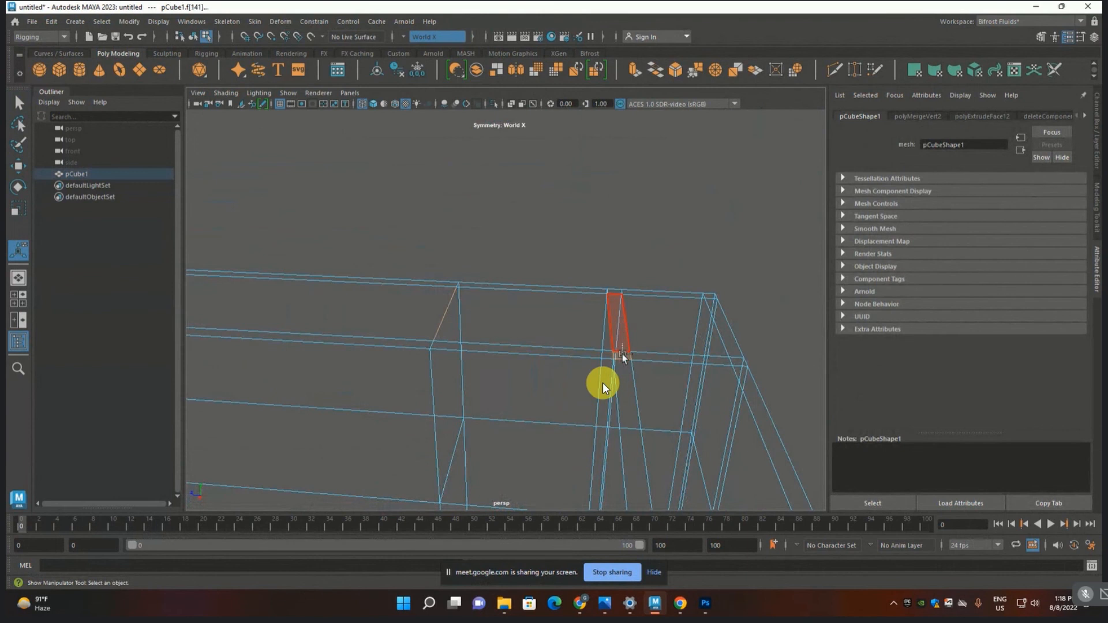
{"action": "scroll", "coordinate": [740, 373], "scroll_direction": "up", "scroll_amount": 4}
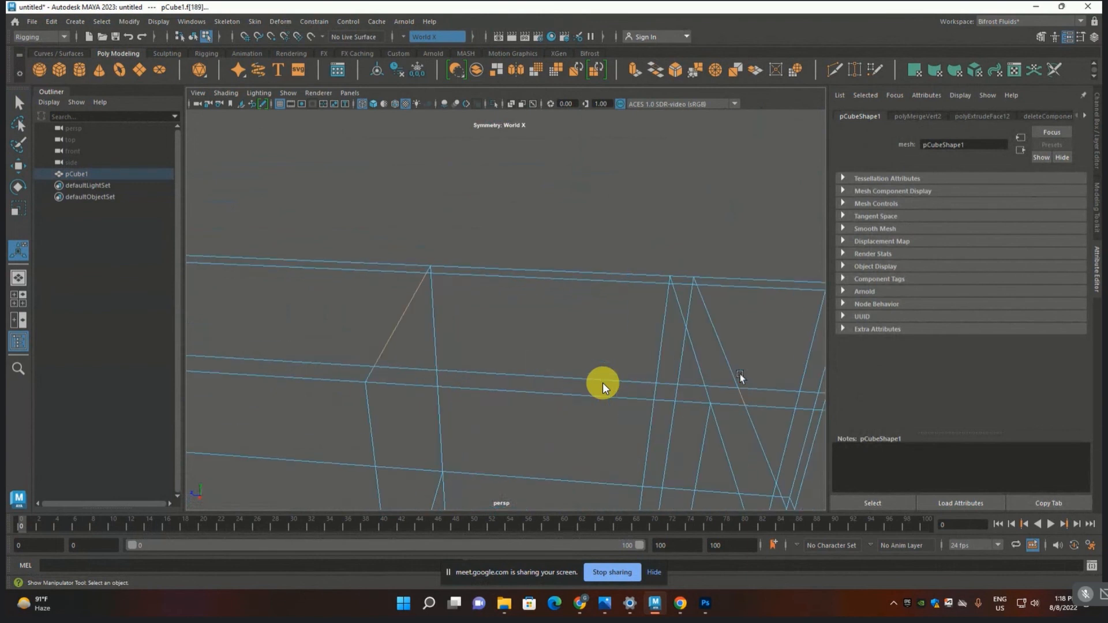
{"action": "key", "text": "Delete"}
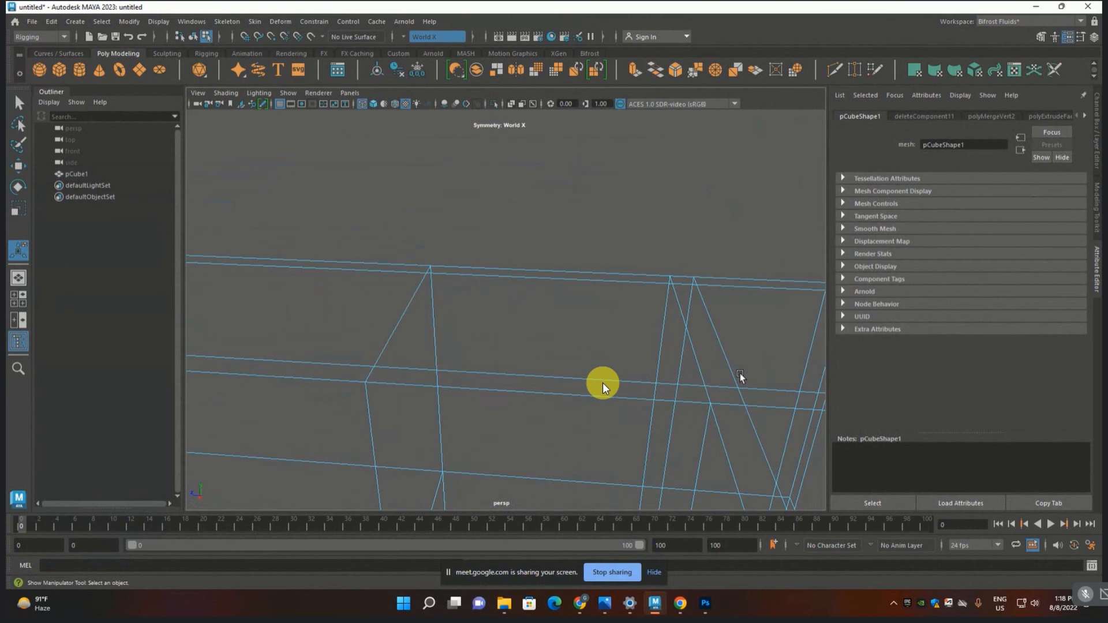
- Return the mesh to shaded display and switch to face selection at the wall corner
{"action": "scroll", "coordinate": [597, 345], "scroll_direction": "down", "scroll_amount": 4}
{"action": "key", "text": "F6"}
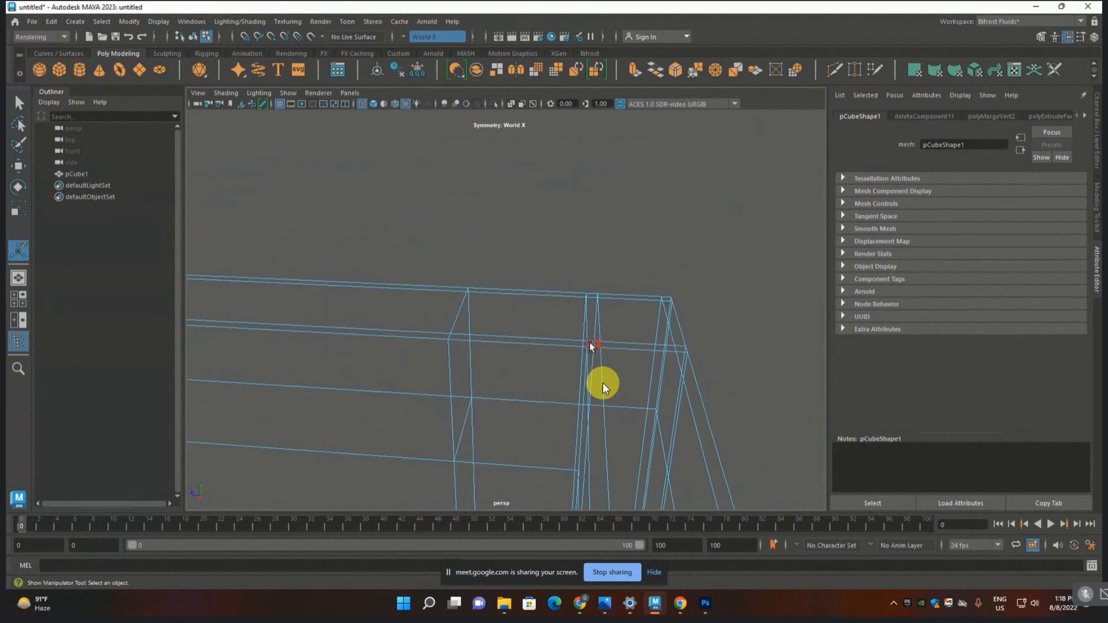
{"action": "key", "text": "F7"}
{"action": "key", "text": "5"}
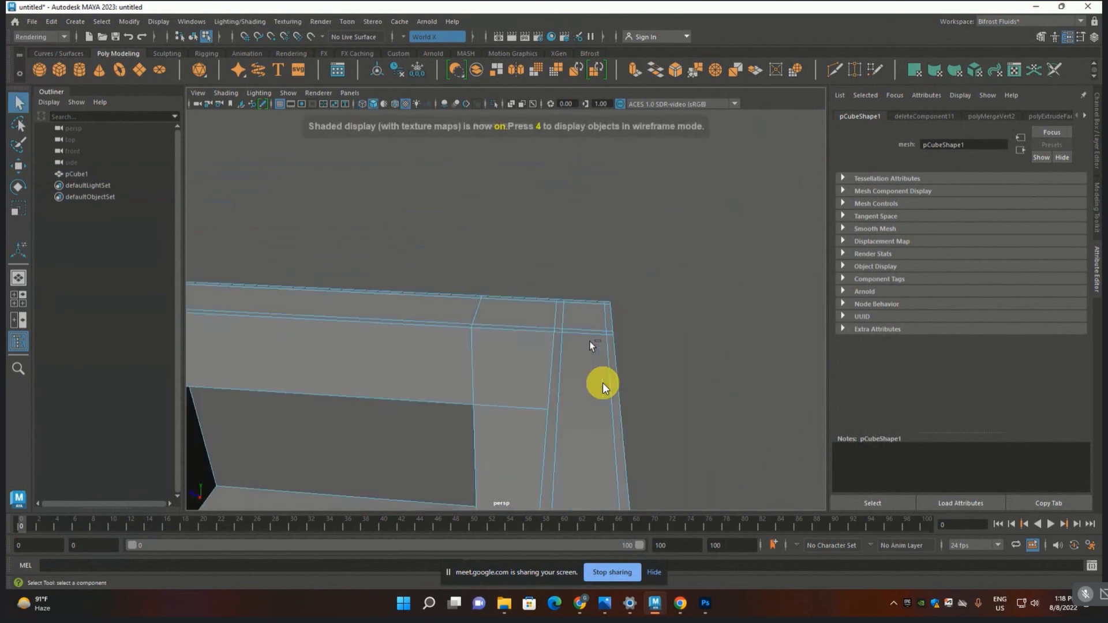
{"action": "scroll", "coordinate": [602, 385], "scroll_direction": "down", "scroll_amount": 2}
{"action": "scroll", "coordinate": [602, 385], "scroll_direction": "down", "scroll_amount": 3}
{"action": "key", "text": "F11"}
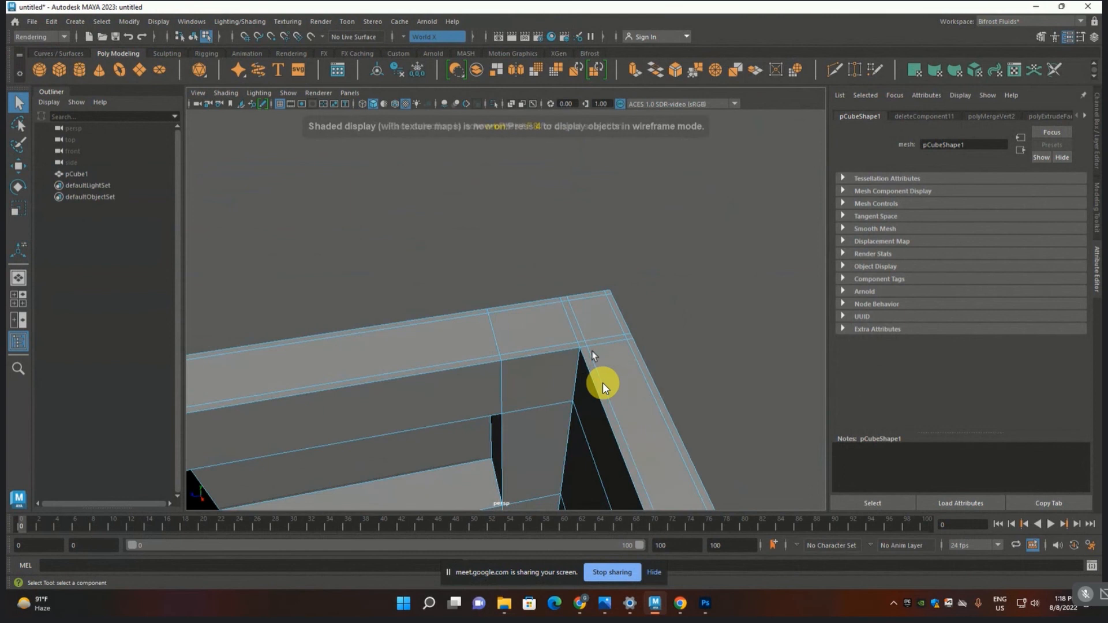
- Try to extrude the top rim faces of both walls around the corner inward with a thickness of -0.9
{"action": "left_click", "coordinate": [598, 323]}
{"action": "left_click", "coordinate": [597, 320]}
{"action": "left_click", "coordinate": [546, 329], "text": "shift"}
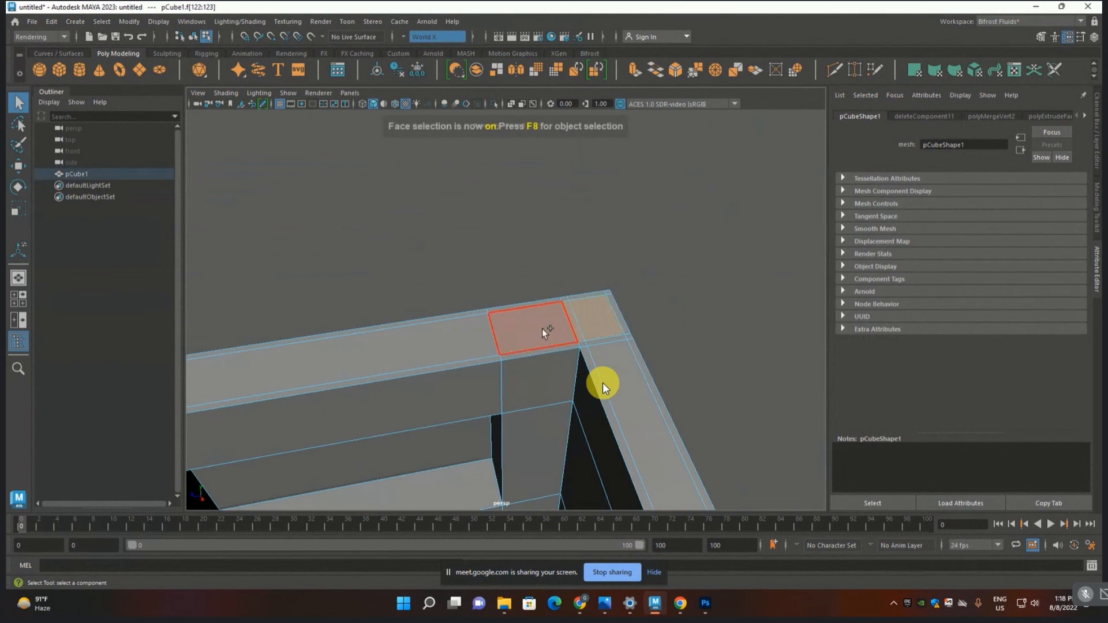
{"action": "left_click", "coordinate": [463, 335], "text": "shift"}
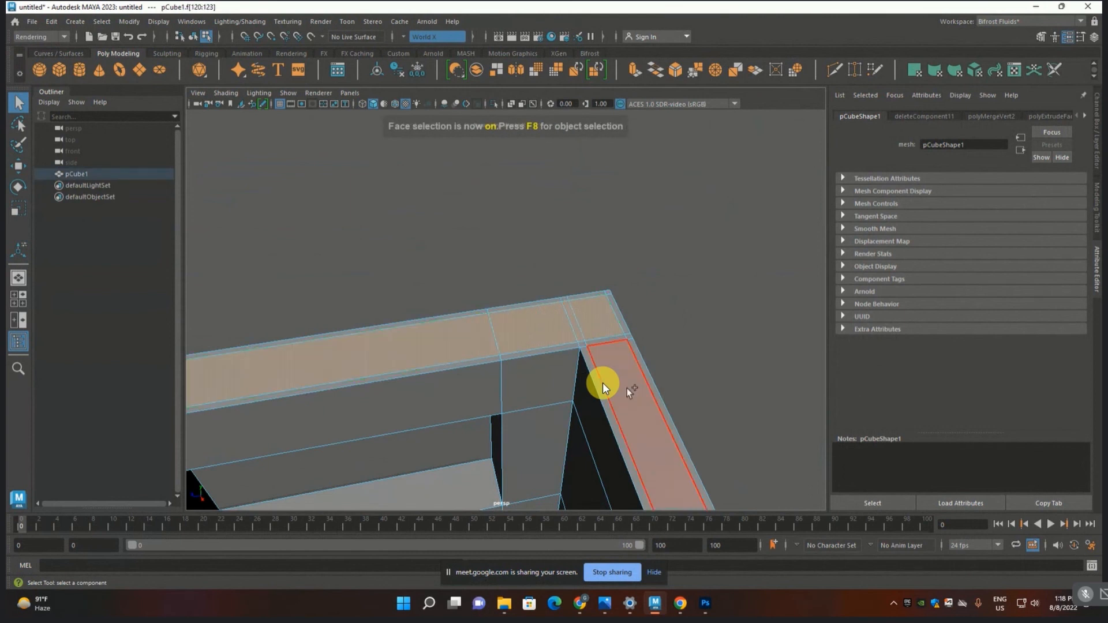
{"action": "left_click", "coordinate": [609, 346], "text": "shift"}
{"action": "key", "text": "ctrl+e"}
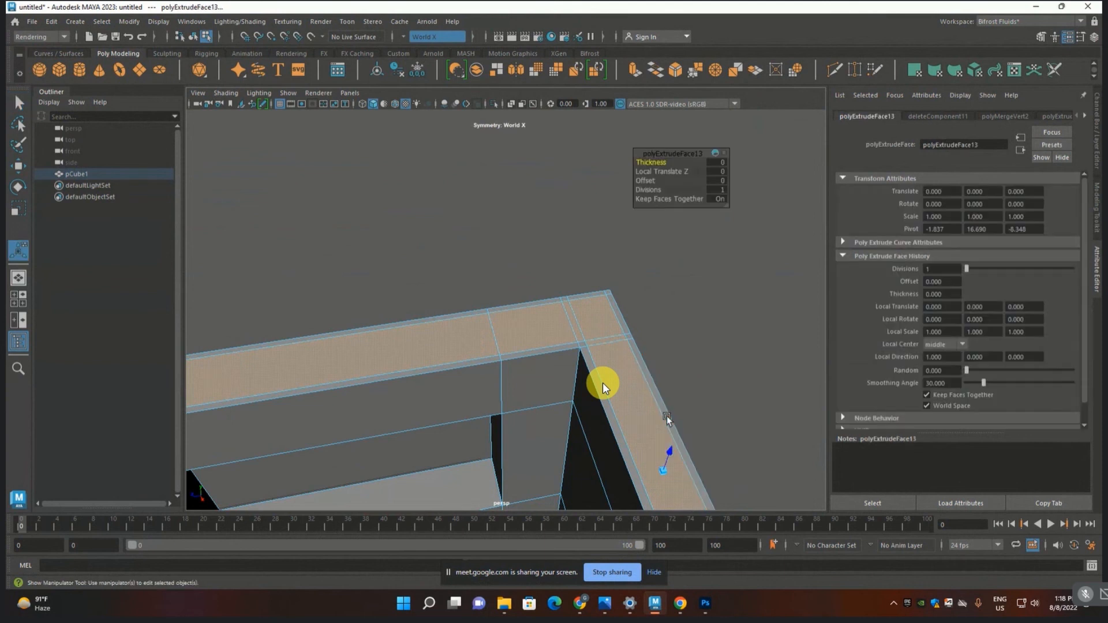
{"action": "left_click_drag", "start_coordinate": [645, 181], "coordinate": [512, 176]}
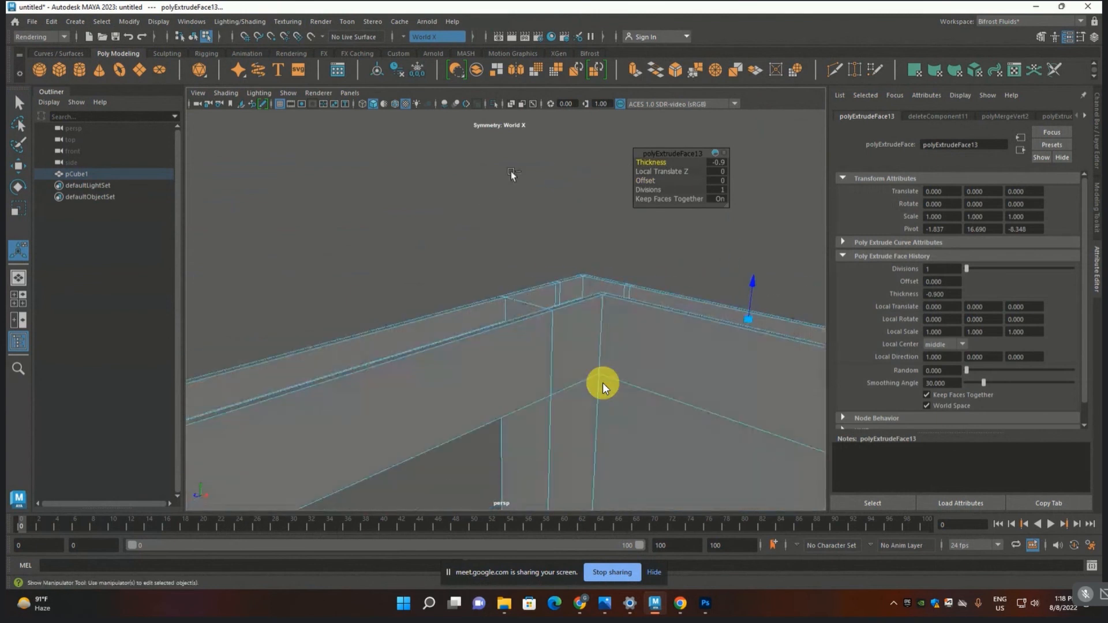
{"action": "key", "text": "ctrl+z"}
{"action": "key", "text": "ctrl+z"}
{"action": "left_click", "coordinate": [510, 184]}
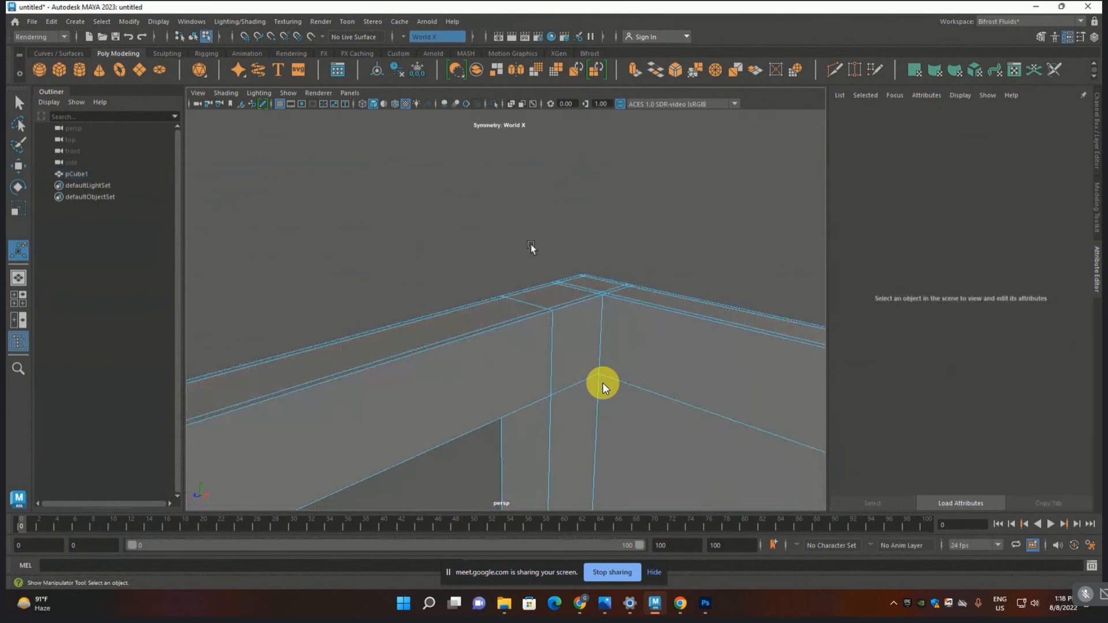
- Display the mesh in wireframe and try to isolate hidden faces between the top beam, pillar and corner block by narrowing the selection
{"action": "left_click_drag", "start_coordinate": [524, 242], "coordinate": [470, 240], "text": "alt"}
{"action": "key", "text": "4"}
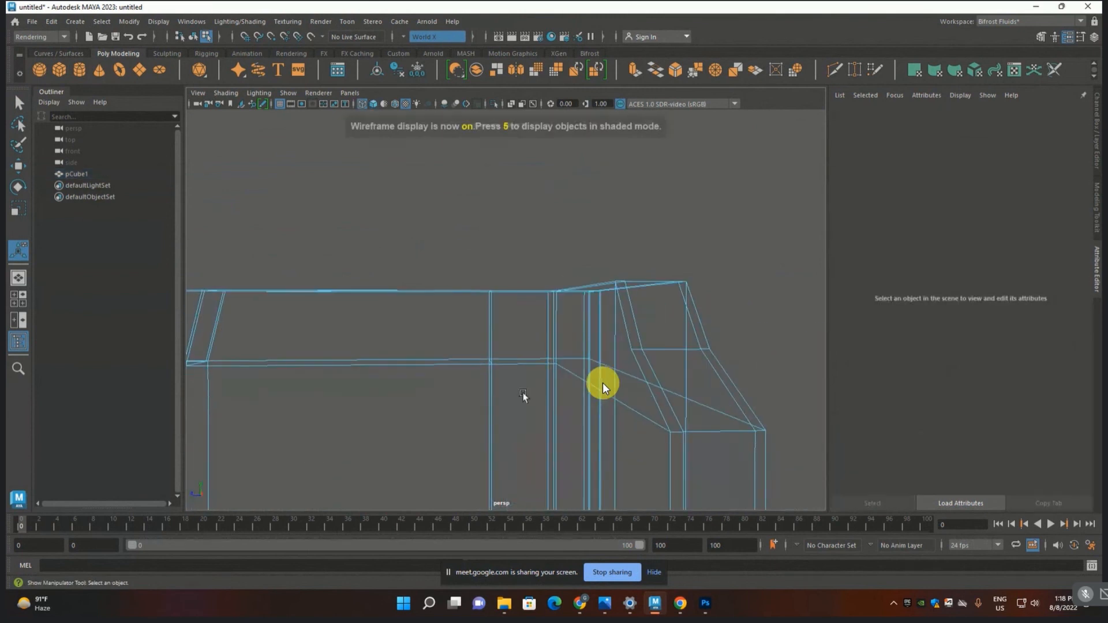
{"action": "key", "text": "ctrl+z"}
{"action": "left_click_drag", "start_coordinate": [566, 398], "coordinate": [538, 397], "text": "alt"}
{"action": "left_click_drag", "start_coordinate": [506, 259], "coordinate": [524, 420], "text": "ctrl"}
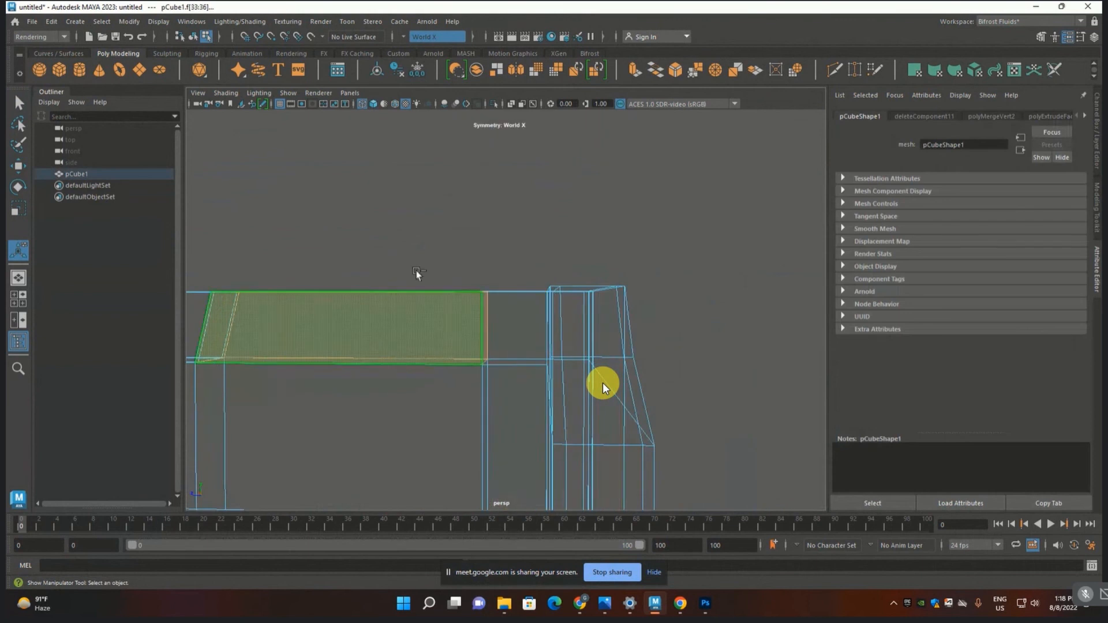
{"action": "left_click_drag", "start_coordinate": [362, 217], "coordinate": [435, 498], "text": "ctrl"}
{"action": "left_click_drag", "start_coordinate": [362, 398], "coordinate": [428, 374], "text": "alt"}
{"action": "left_click_drag", "start_coordinate": [440, 242], "coordinate": [565, 427]}
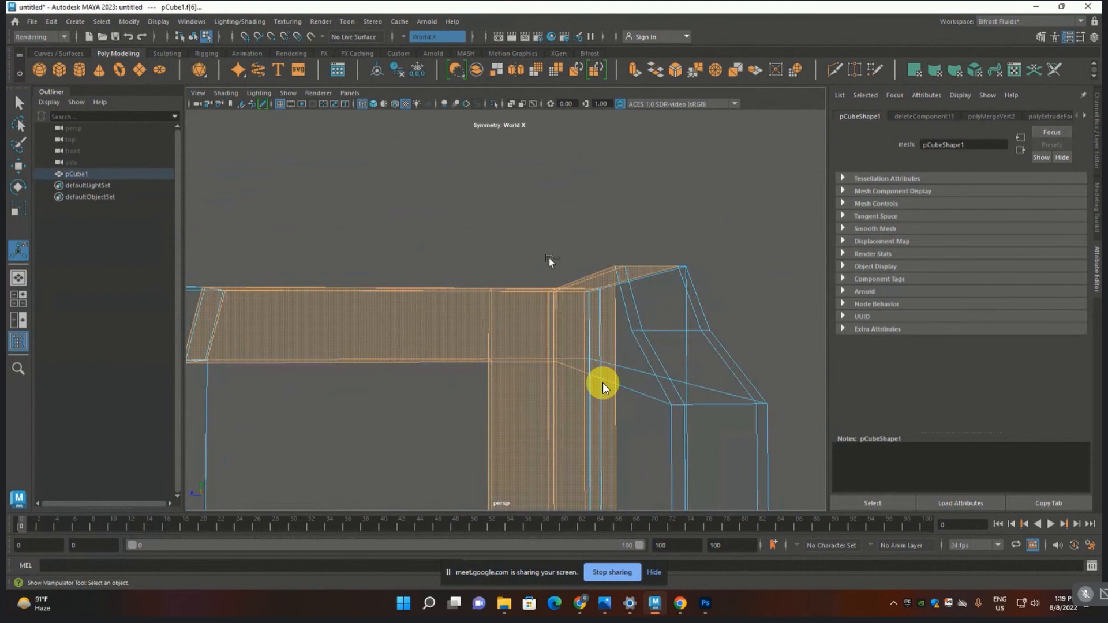
{"action": "left_click_drag", "start_coordinate": [537, 233], "coordinate": [586, 447], "text": "ctrl"}
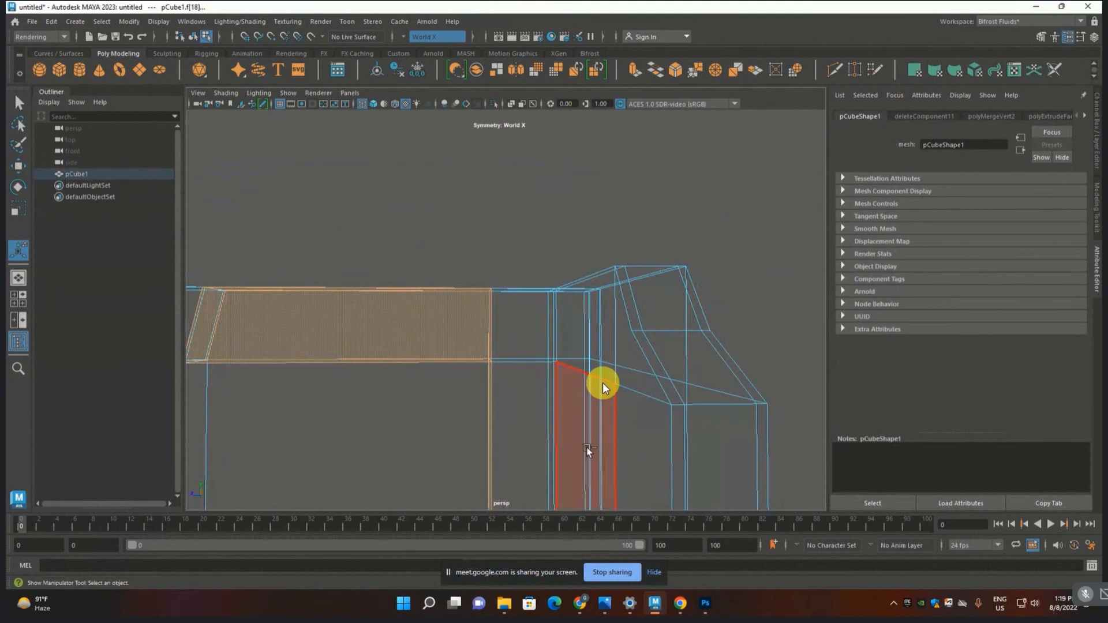
{"action": "left_click", "coordinate": [266, 450]}
- Examine the wireframe around the wall corner and pillar for hidden inner faces by selecting connected faces
{"action": "left_click_drag", "start_coordinate": [304, 195], "coordinate": [615, 438], "text": "alt"}
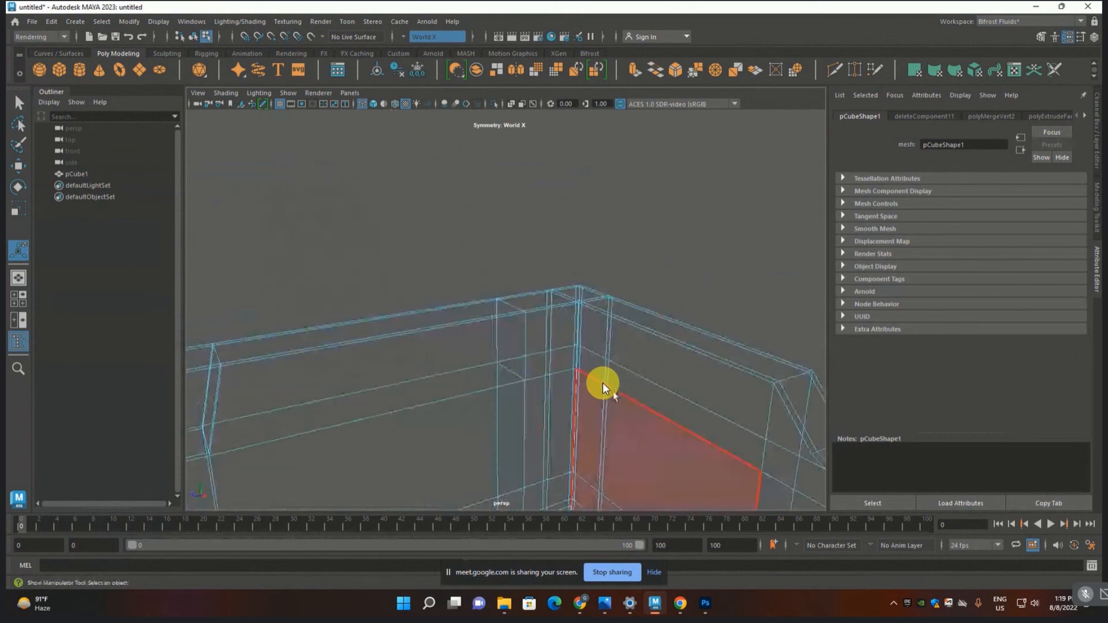
{"action": "scroll", "coordinate": [661, 354], "scroll_direction": "up", "scroll_amount": 3}
{"action": "middle_click_drag", "start_coordinate": [686, 364], "coordinate": [608, 290], "text": "alt"}
{"action": "left_click_drag", "start_coordinate": [607, 291], "coordinate": [571, 321], "text": "alt"}
{"action": "double_click", "coordinate": [441, 310]}
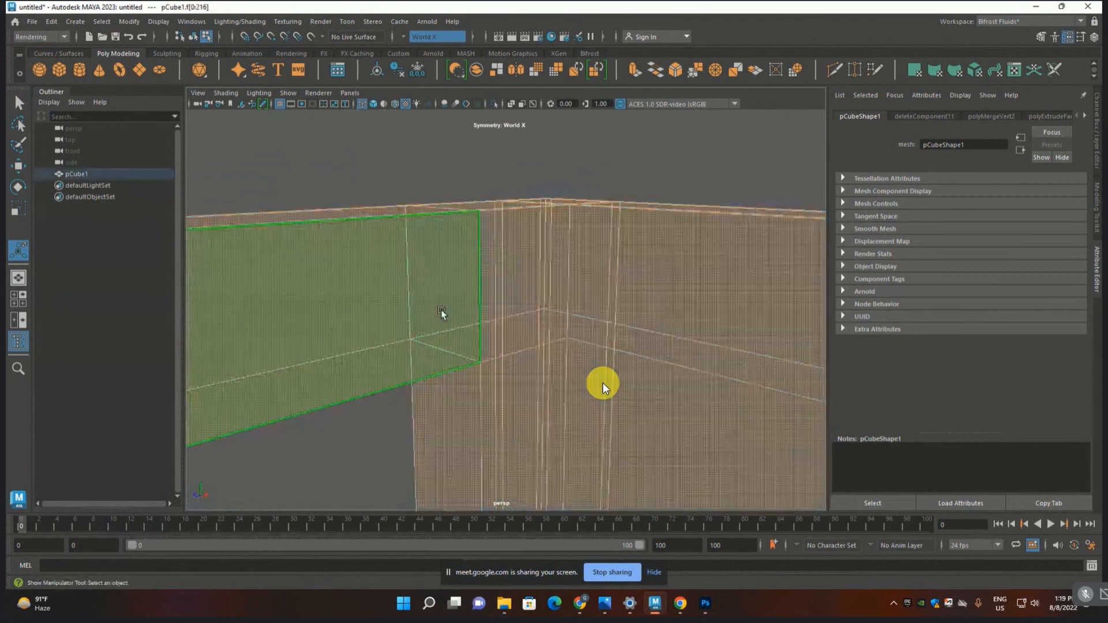
{"action": "double_click", "coordinate": [441, 310]}
{"action": "double_click", "coordinate": [441, 310]}
{"action": "double_click", "coordinate": [441, 310]}
{"action": "left_click", "coordinate": [441, 309]}
{"action": "left_click_drag", "start_coordinate": [441, 309], "coordinate": [504, 289], "text": "alt"}
- Try to delete individual faces of the top beam and rim where they meet the corner block
{"action": "left_click", "coordinate": [518, 258]}
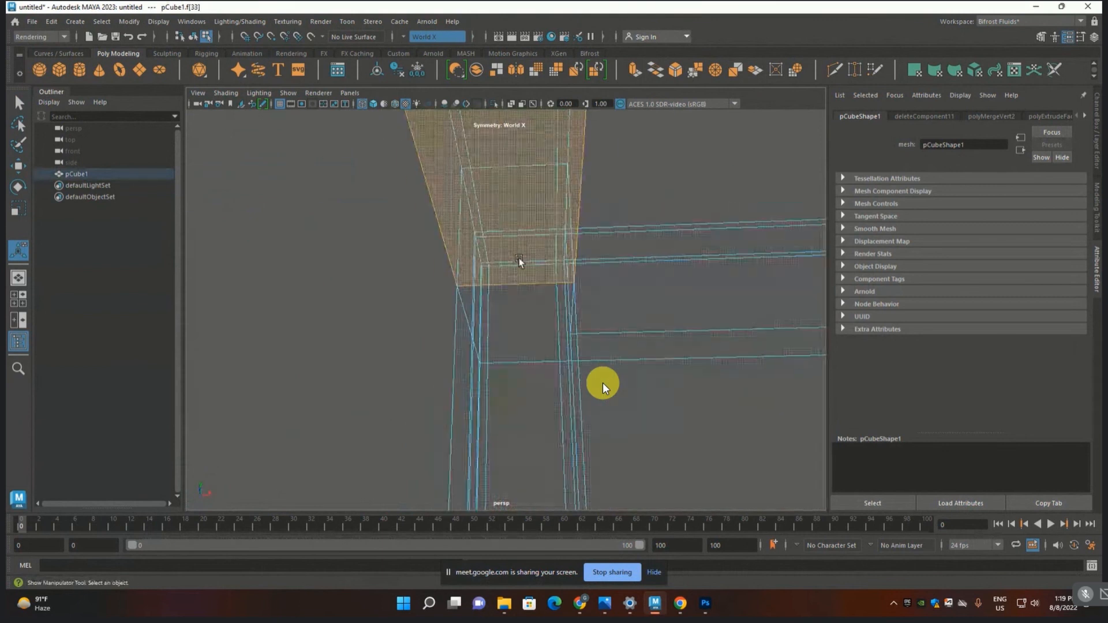
{"action": "key", "text": "Delete"}
{"action": "left_click", "coordinate": [517, 248]}
{"action": "left_click", "coordinate": [479, 195]}
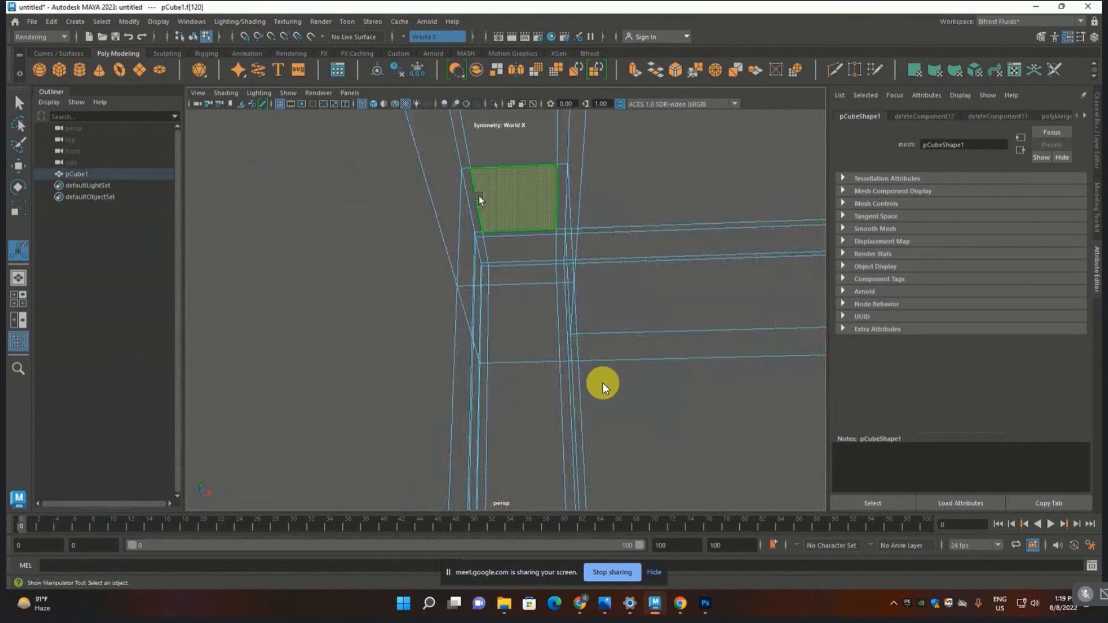
{"action": "key", "text": "Delete"}
{"action": "left_click", "coordinate": [532, 248]}
{"action": "key", "text": "Delete"}
- Return the mesh to shaded display and restore the faces removed around the corner
{"action": "mouse_move", "coordinate": [354, 329]}
{"action": "left_mouse_down", "text": "alt"}
{"action": "mouse_move", "coordinate": [292, 405]}
{"action": "mouse_move", "coordinate": [359, 384]}
{"action": "mouse_move", "coordinate": [359, 324]}
{"action": "left_mouse_up", "text": "alt"}
{"action": "key", "text": "6"}
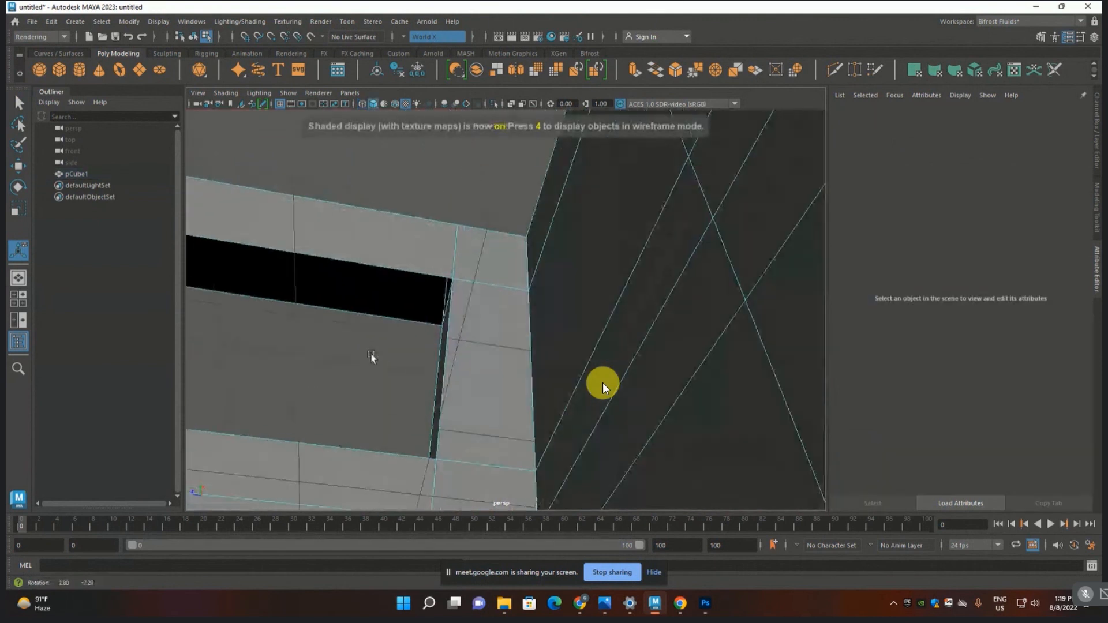
{"action": "left_click", "coordinate": [372, 359]}
{"action": "key", "text": "Delete"}
{"action": "left_click_drag", "start_coordinate": [403, 371], "coordinate": [456, 369], "text": "alt"}
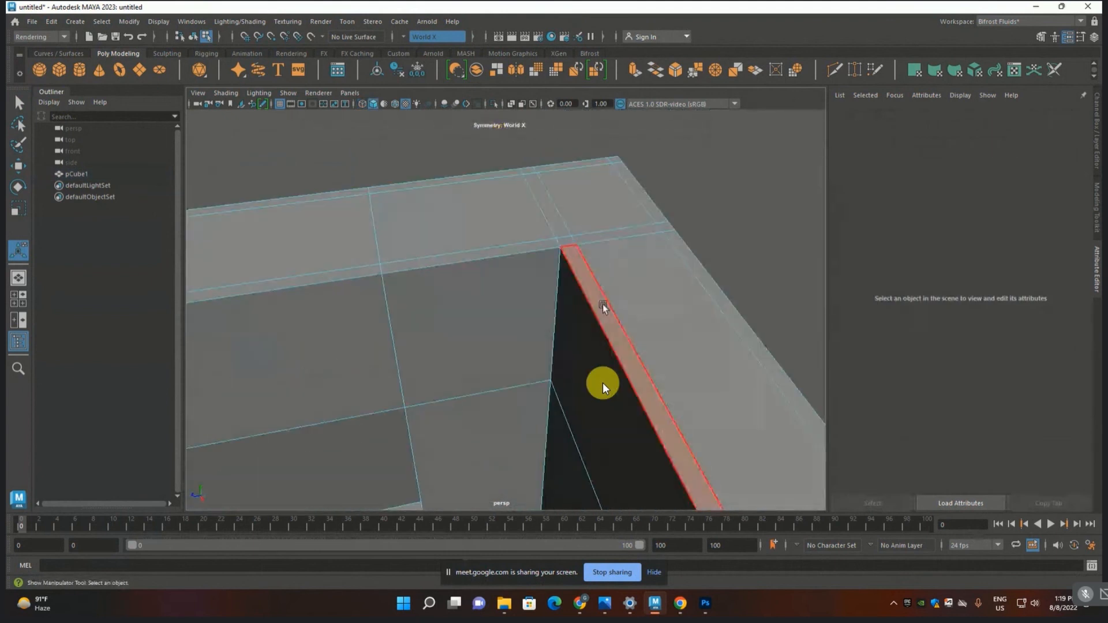
- Try to extrude the top rim faces running from the corner along the window wall's beam inward
{"action": "left_click", "coordinate": [585, 206]}
{"action": "left_click", "coordinate": [548, 206], "text": "shift"}
{"action": "left_click", "coordinate": [492, 216], "text": "shift"}
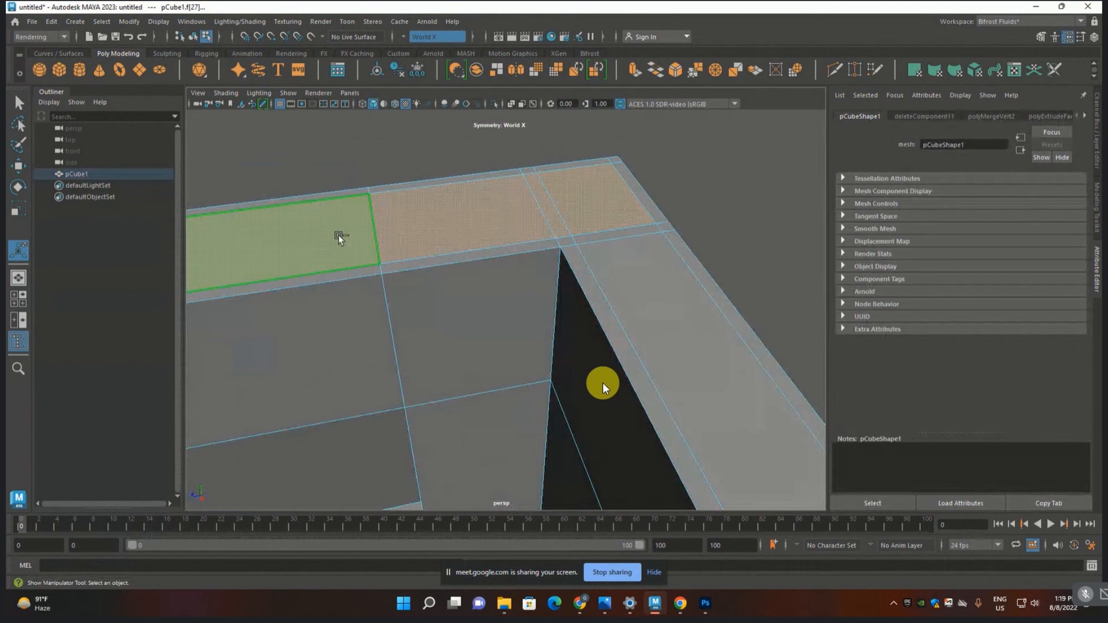
{"action": "left_click", "coordinate": [338, 234], "text": "shift"}
{"action": "key", "text": "ctrl+e"}
{"action": "middle_click_drag", "start_coordinate": [646, 162], "coordinate": [628, 167]}
{"action": "key", "text": "ctrl+z"}
{"action": "key", "text": "ctrl+z"}
{"action": "left_click", "coordinate": [497, 130]}
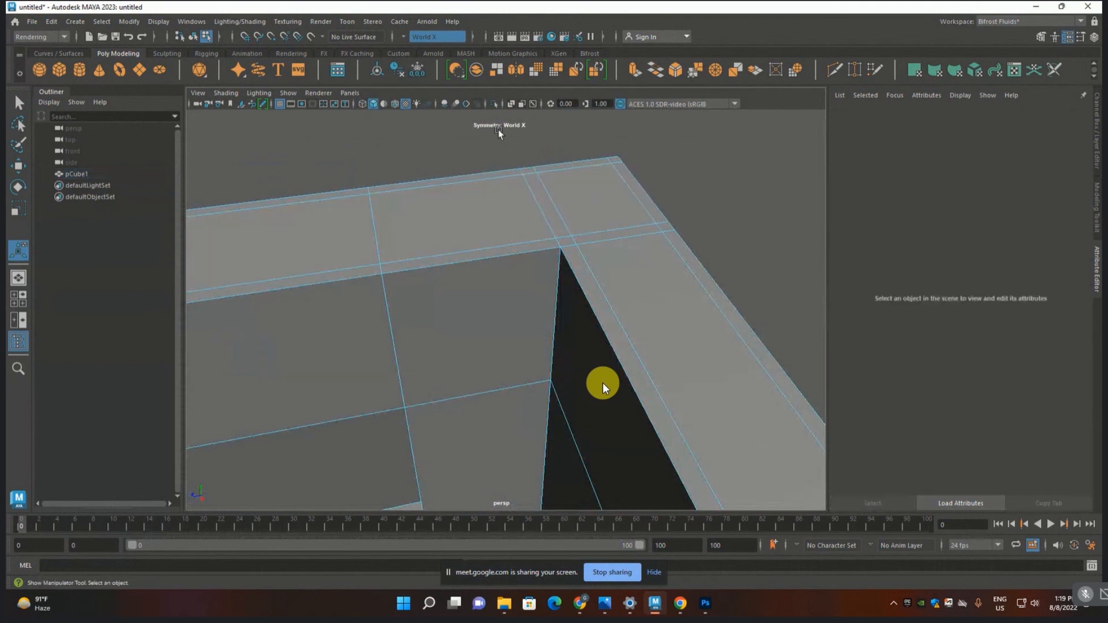
- Extrude the top rim faces from the corner along the window wall with a thickness of -0.41 and delete the divider face across the channel
{"action": "left_click", "coordinate": [604, 194]}
{"action": "left_click", "coordinate": [547, 204], "text": "shift"}
{"action": "left_click", "coordinate": [438, 221], "text": "shift"}
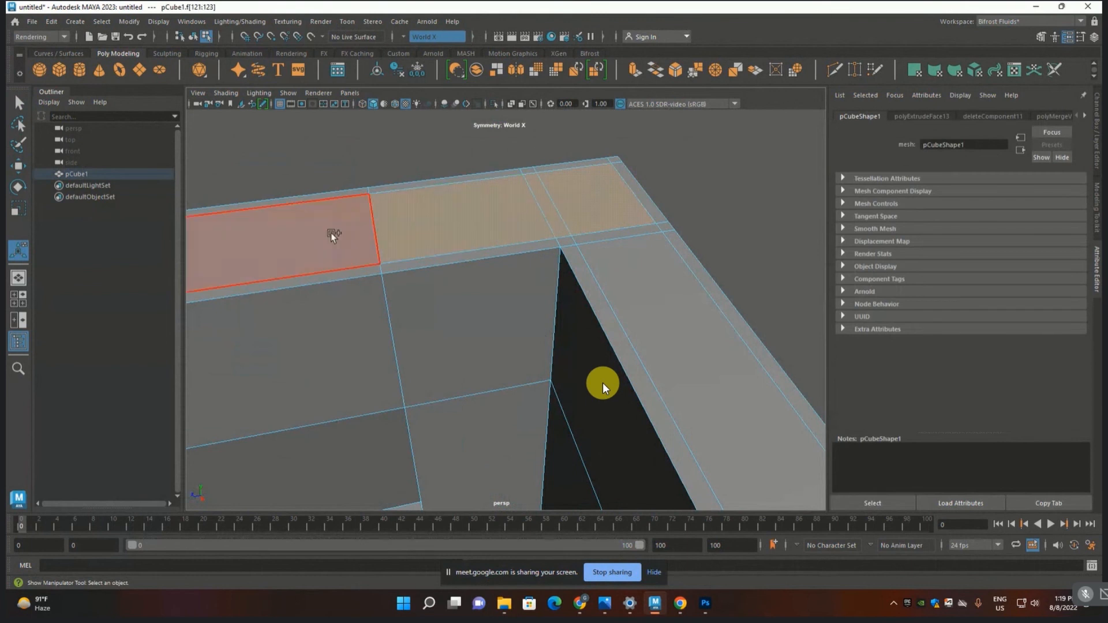
{"action": "left_click", "coordinate": [331, 233], "text": "shift"}
{"action": "key", "text": "ctrl+e"}
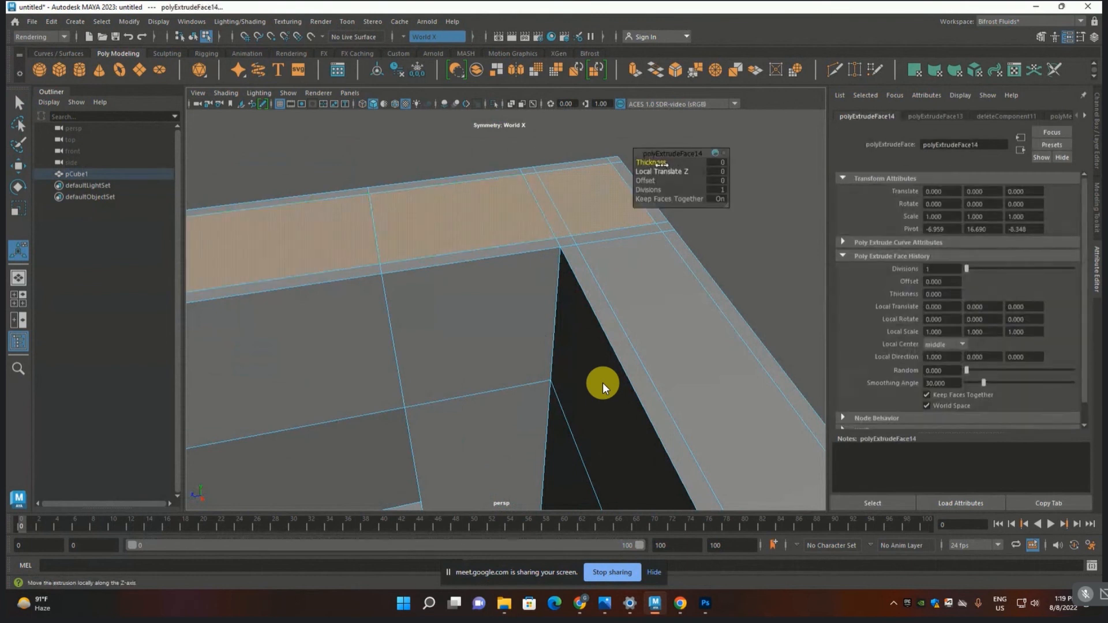
{"action": "middle_click_drag", "start_coordinate": [657, 165], "coordinate": [636, 172]}
{"action": "left_click_drag", "start_coordinate": [384, 193], "coordinate": [434, 163], "text": "alt"}
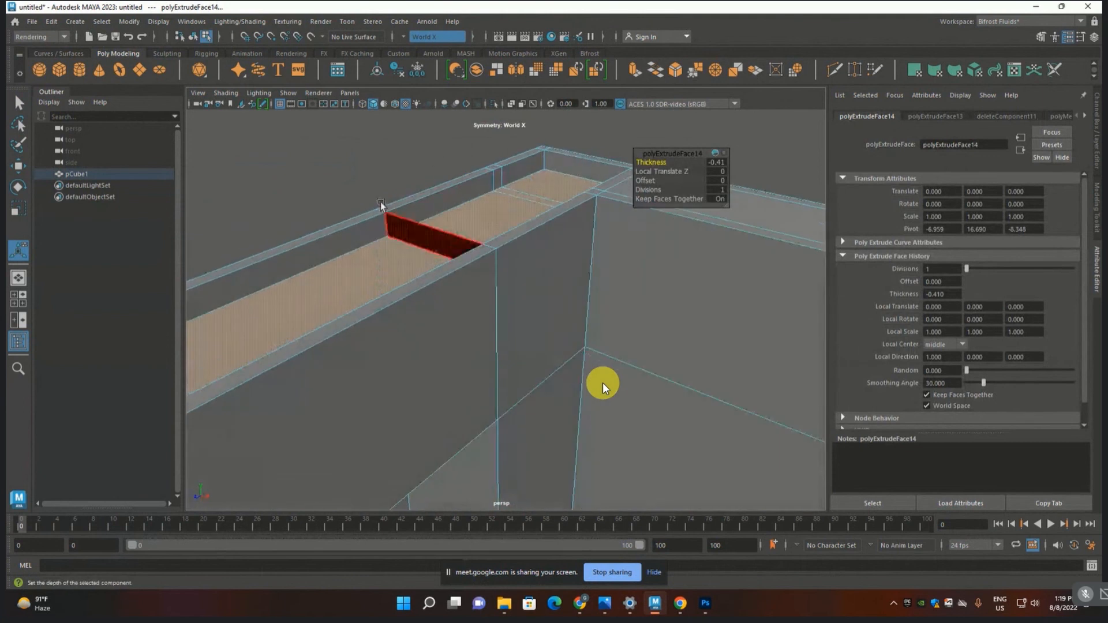
{"action": "left_click", "coordinate": [455, 244]}
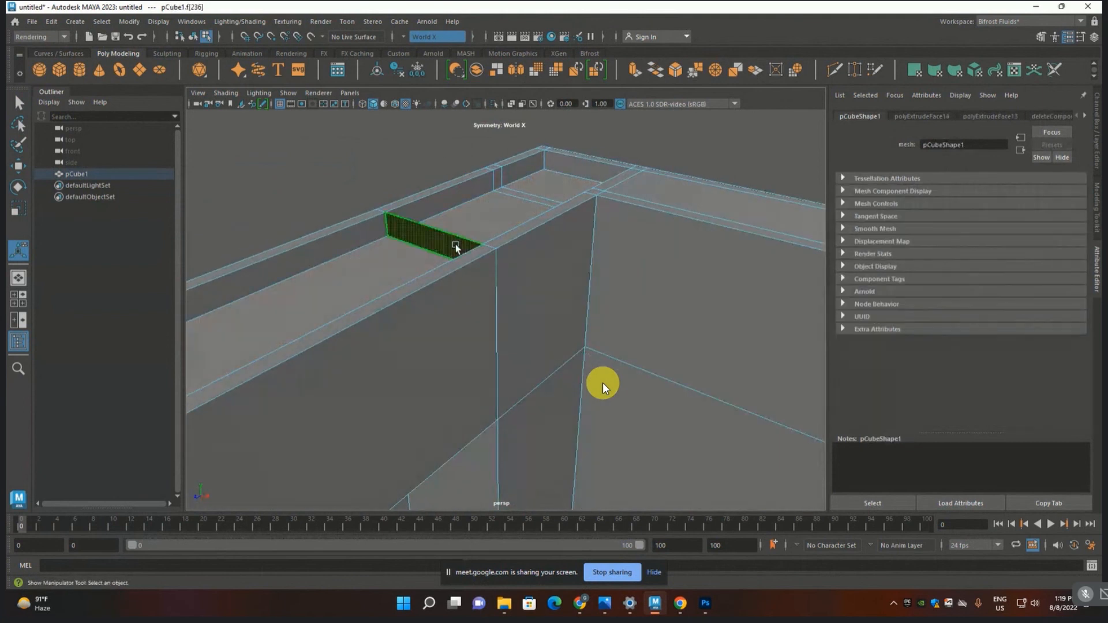
{"action": "key", "text": "Delete"}
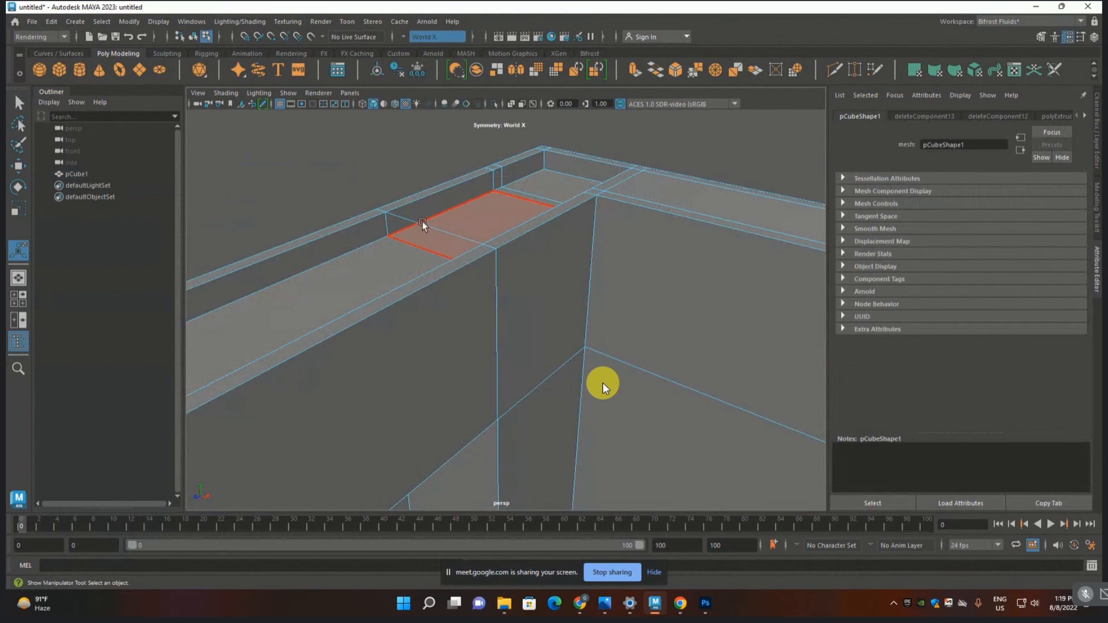
- Examine the extruded channel and the faces around the wall corner from several sides
{"action": "left_click_drag", "start_coordinate": [576, 326], "coordinate": [277, 390], "text": "alt"}
{"action": "left_click_drag", "start_coordinate": [563, 127], "coordinate": [746, 274]}
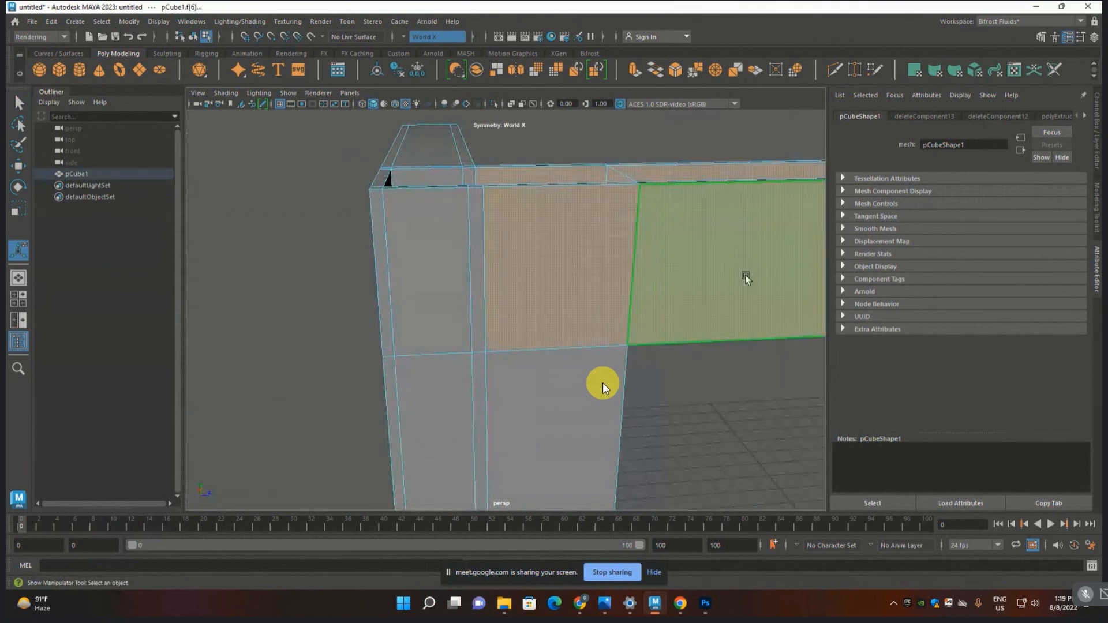
{"action": "right_click_drag", "start_coordinate": [746, 274], "coordinate": [607, 274], "text": "alt"}
{"action": "left_click_drag", "start_coordinate": [608, 273], "coordinate": [812, 293], "text": "alt"}
{"action": "scroll", "coordinate": [519, 286], "scroll_direction": "up", "scroll_amount": 3}
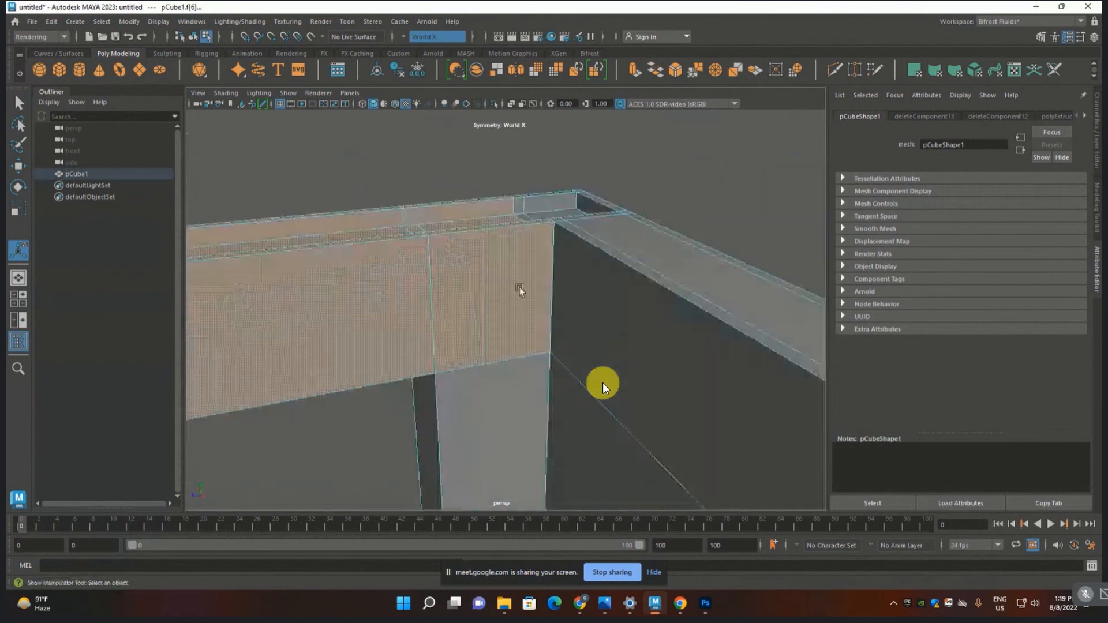
{"action": "scroll", "coordinate": [520, 287], "scroll_direction": "down", "scroll_amount": 3}
{"action": "left_click_drag", "start_coordinate": [496, 312], "coordinate": [558, 301], "text": "alt"}
{"action": "scroll", "coordinate": [477, 287], "scroll_direction": "up", "scroll_amount": 3}
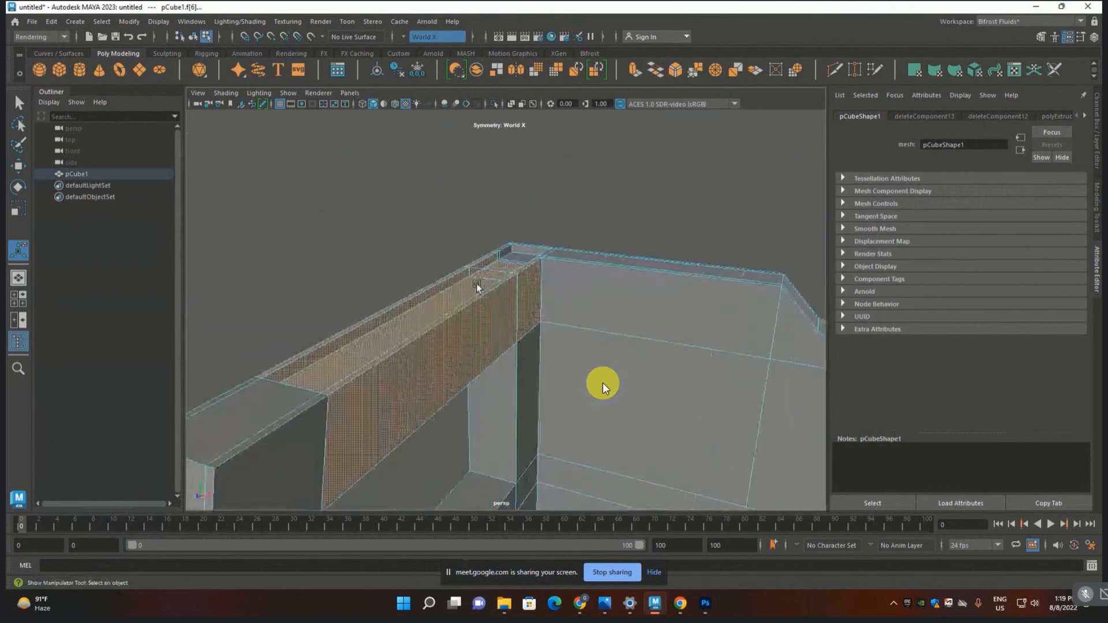
{"action": "left_click_drag", "start_coordinate": [477, 287], "coordinate": [616, 282], "text": "alt"}
{"action": "left_click_drag", "start_coordinate": [619, 179], "coordinate": [590, 323]}
- Undo the divider face deletion and the inward extrusions of the top rim faces
{"action": "key", "text": "ctrl+z"}
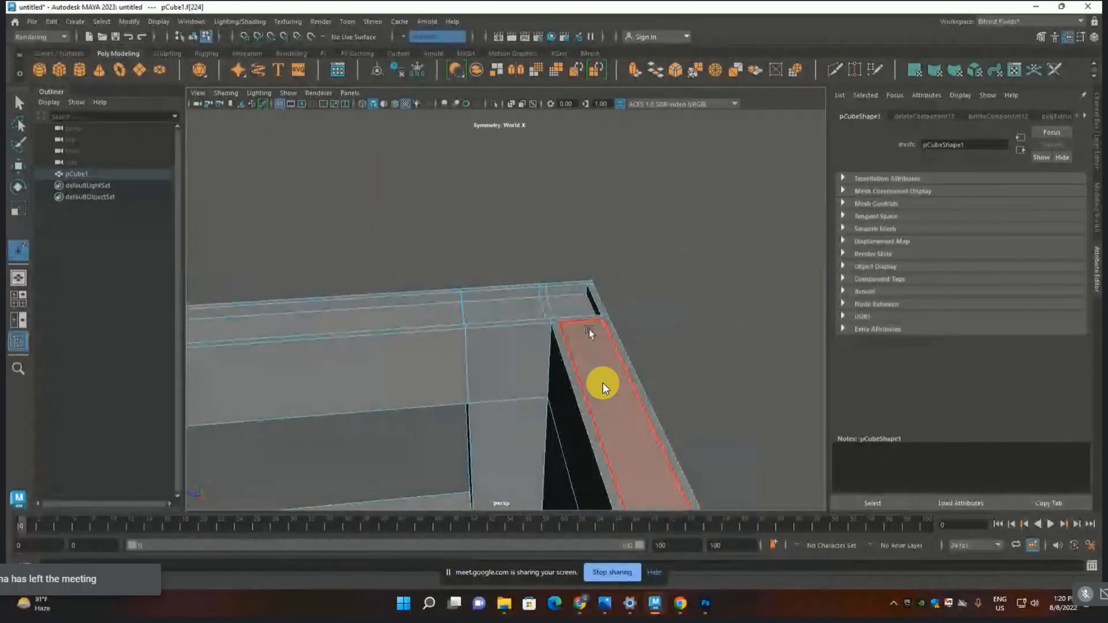
{"action": "key", "text": "ctrl+z"}
{"action": "key", "text": "ctrl+z"}
{"action": "key", "text": "ctrl+z"}
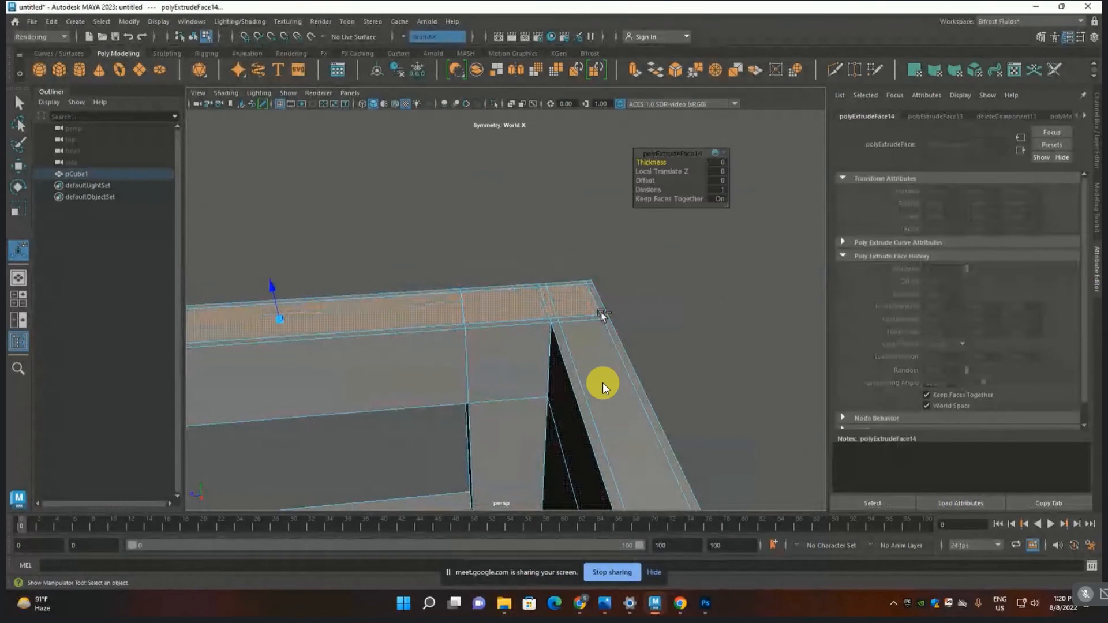
{"action": "key", "text": "ctrl+z"}
{"action": "key", "text": "ctrl+z"}
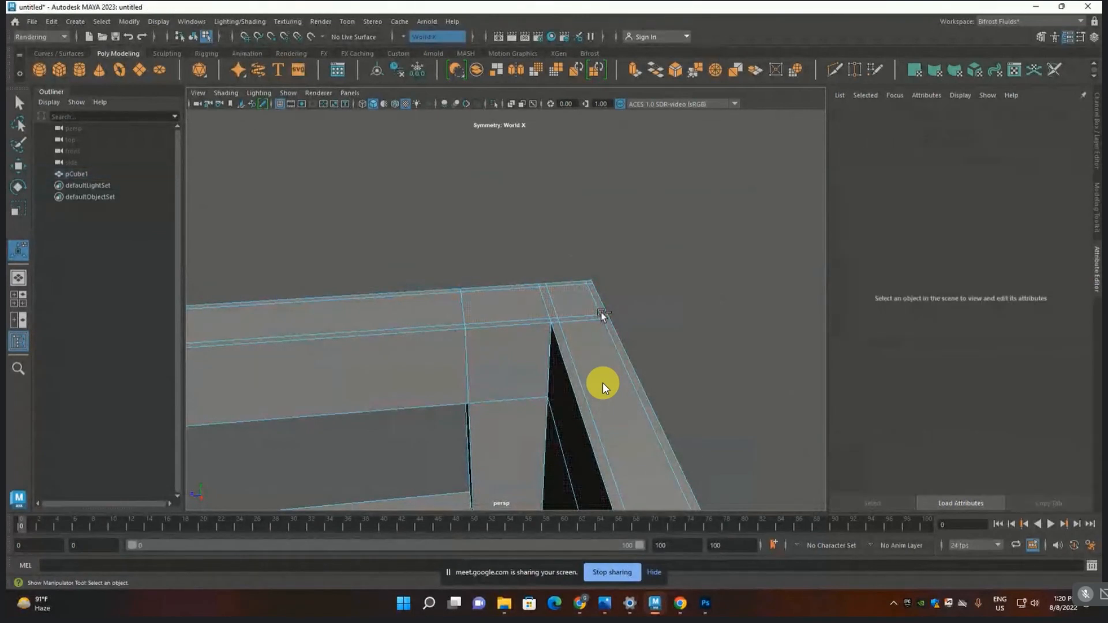
{"action": "scroll", "coordinate": [600, 312], "scroll_direction": "down", "scroll_amount": 6}
{"action": "left_click_drag", "start_coordinate": [600, 316], "coordinate": [694, 300], "text": "alt"}
{"action": "scroll", "coordinate": [633, 314], "scroll_direction": "up", "scroll_amount": 5}
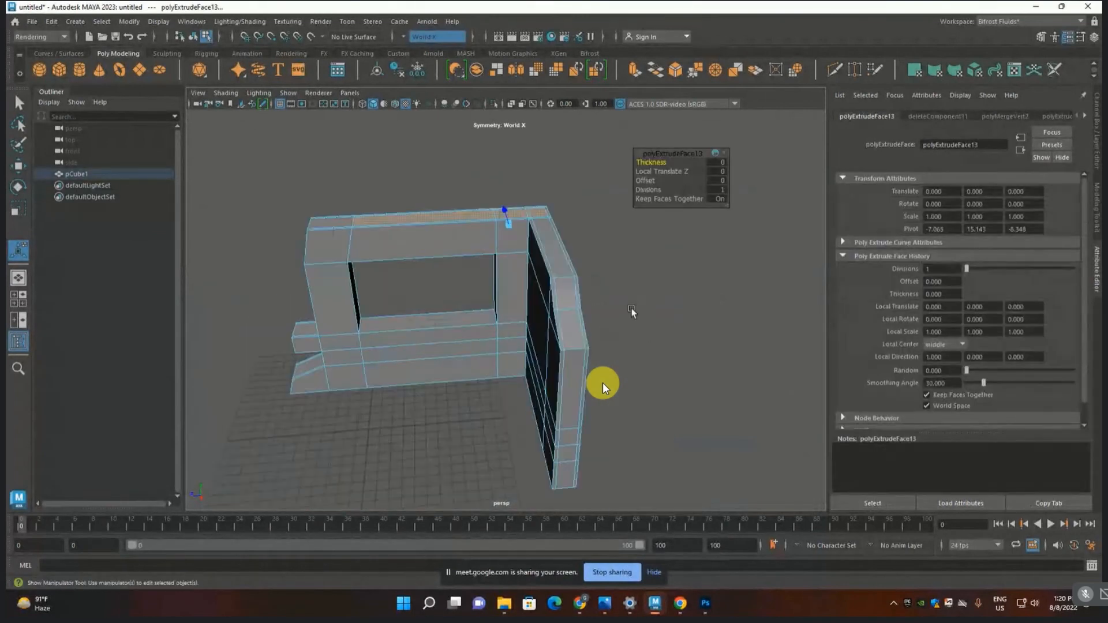
{"action": "key", "text": "ctrl+z"}
{"action": "key", "text": "ctrl+z"}
{"action": "key", "text": "ctrl+z"}
{"action": "key", "text": "ctrl+z"}
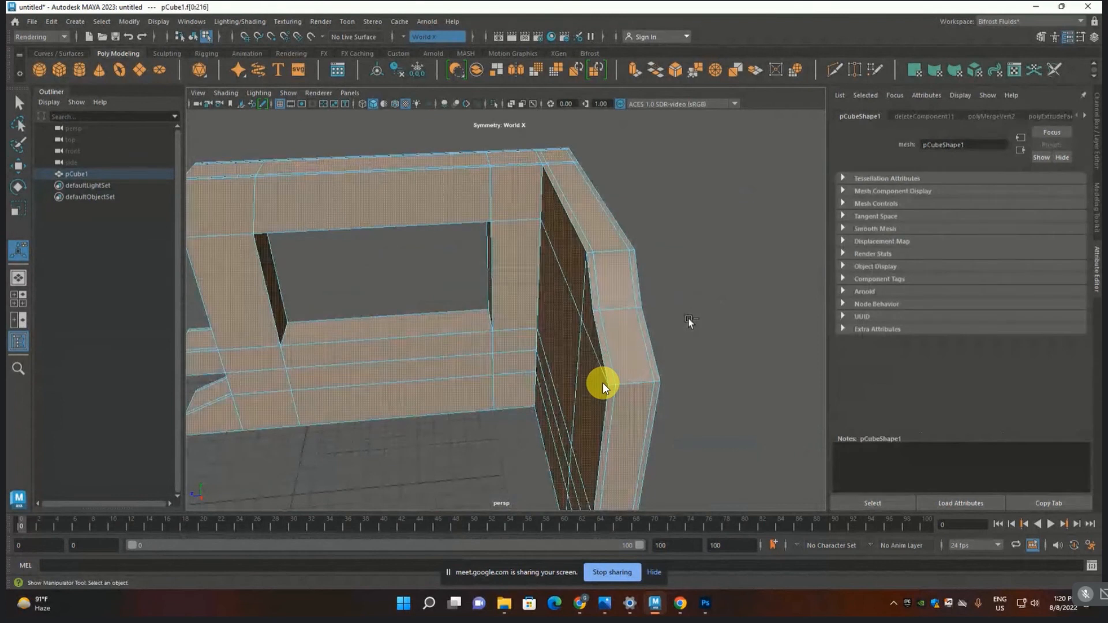
- Undo the preceding face selections and the deletion of faces around the corner
{"action": "key", "text": "ctrl+z"}
{"action": "key", "text": "ctrl+z"}
{"action": "key", "text": "ctrl+z"}
{"action": "key", "text": "ctrl+z"}
{"action": "key", "text": "ctrl+z"}
{"action": "key", "text": "ctrl+z"}
{"action": "key", "text": "ctrl+z"}
{"action": "key", "text": "ctrl+z"}
{"action": "key", "text": "ctrl+z"}
{"action": "key", "text": "ctrl+z"}
{"action": "key", "text": "ctrl+z"}
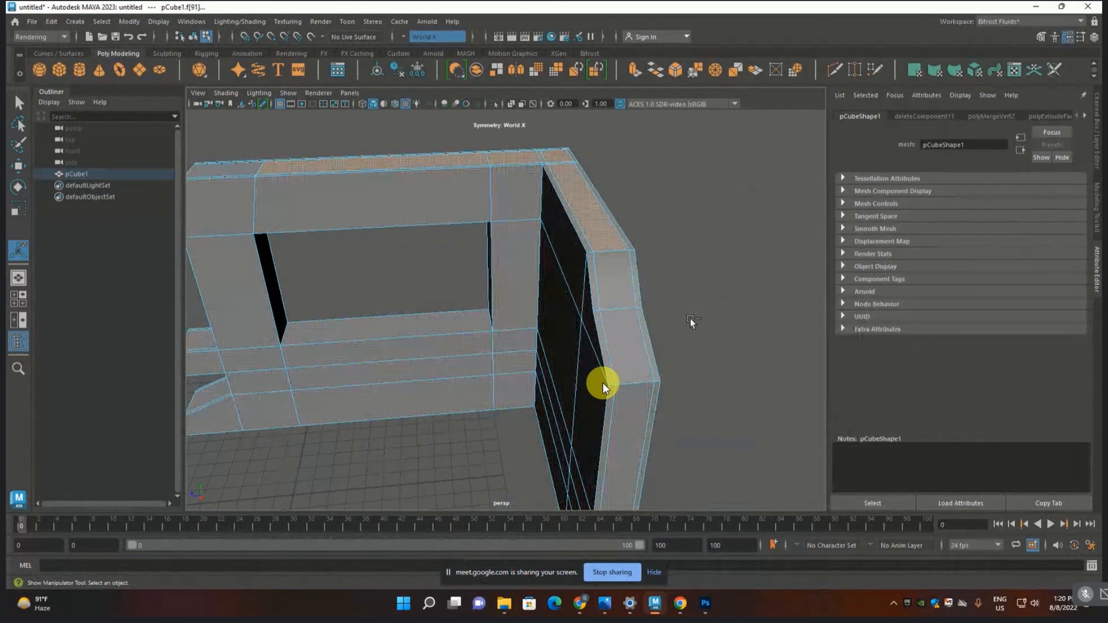
{"action": "key", "text": "ctrl+z"}
{"action": "key", "text": "ctrl+z"}
{"action": "key", "text": "ctrl+z"}
{"action": "key", "text": "ctrl+z"}
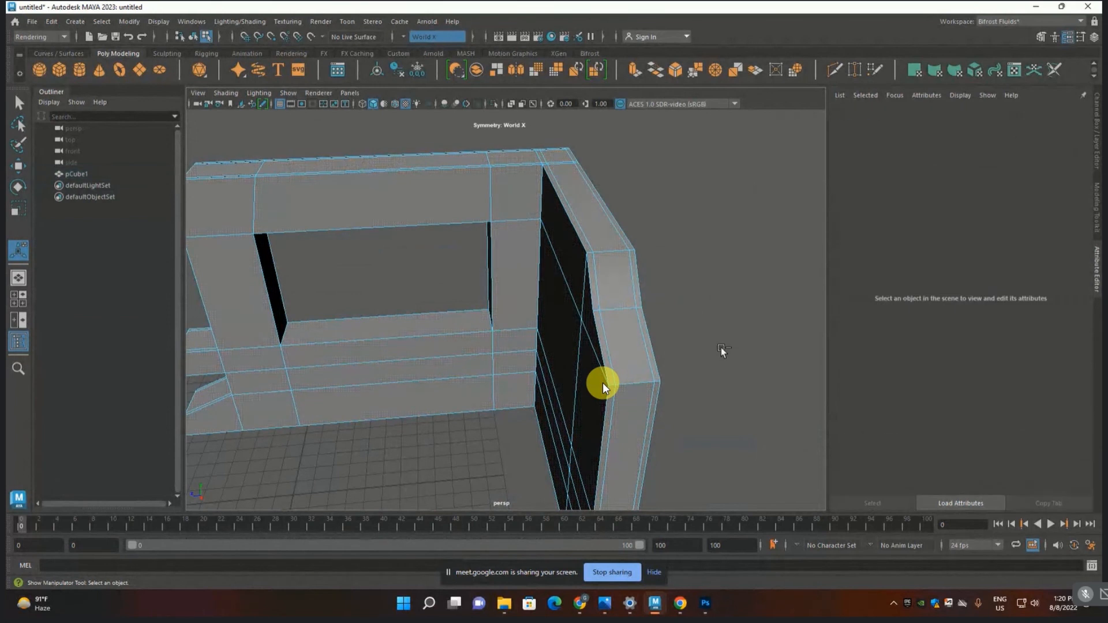
{"action": "key", "text": "ctrl+z"}
{"action": "key", "text": "ctrl+z"}
{"action": "key", "text": "ctrl+z"}
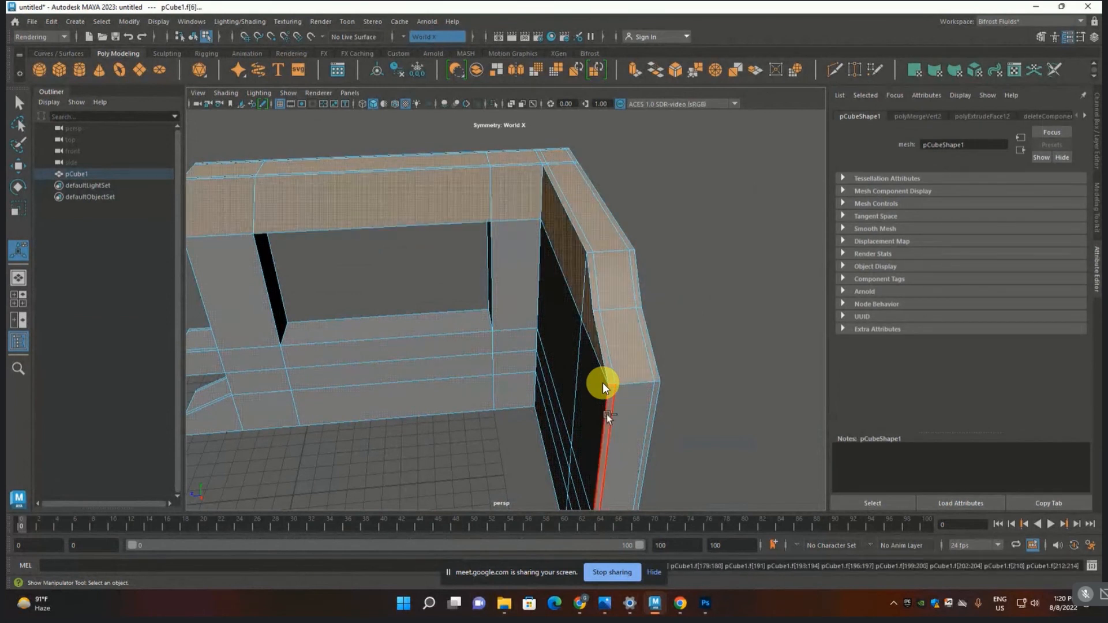
{"action": "key", "text": "ctrl+z"}
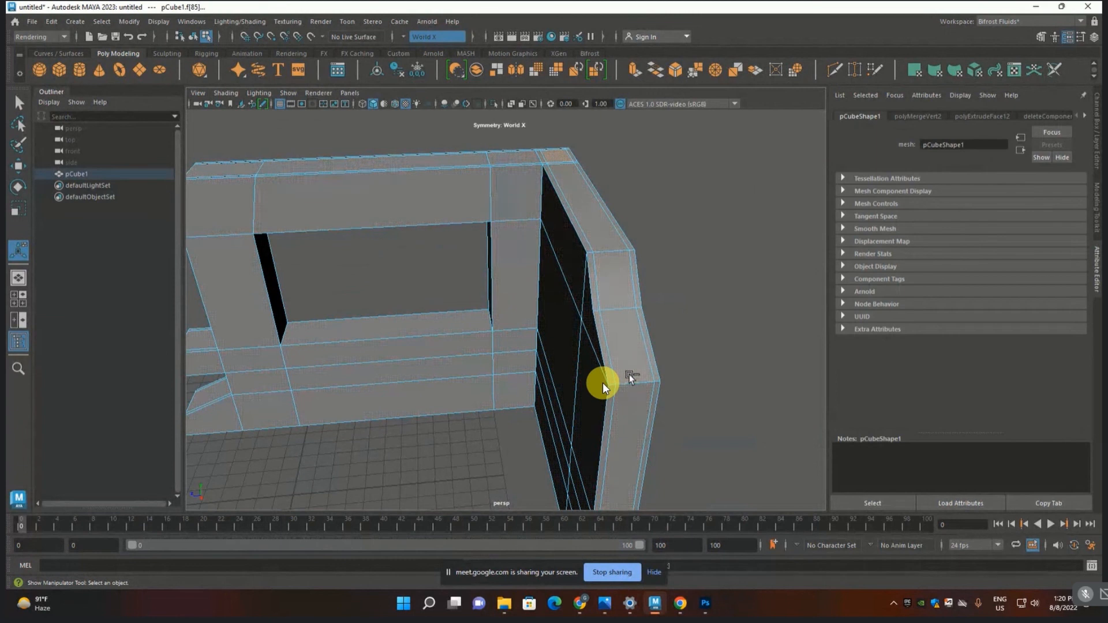
- Undo the second vertex merge and the face extrusion that precedes it
{"action": "left_click", "coordinate": [618, 418]}
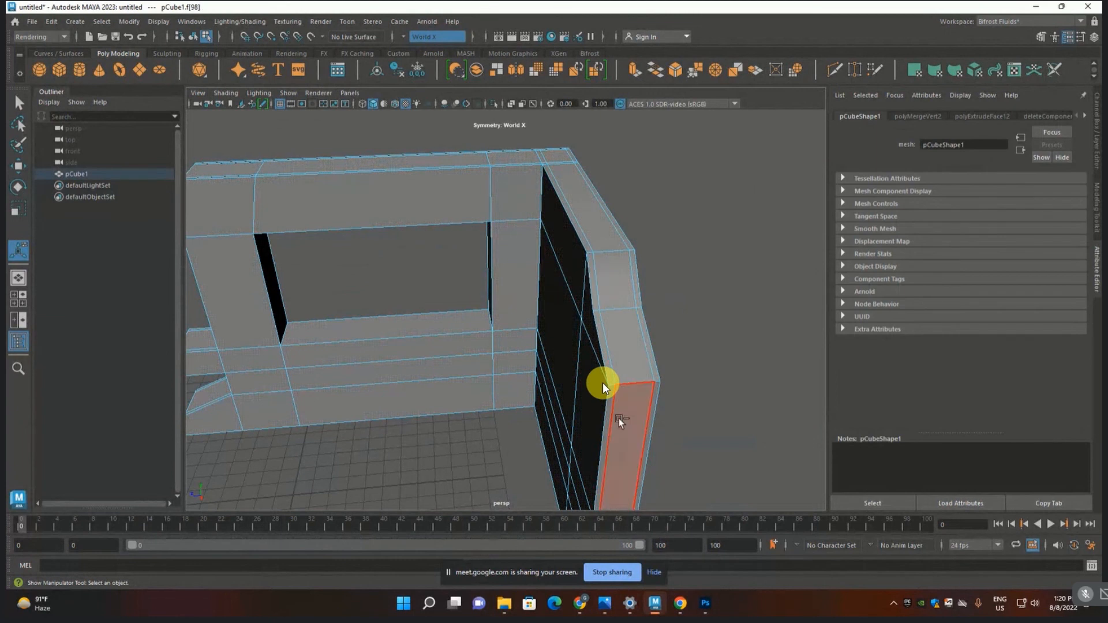
{"action": "key", "text": "ctrl+z"}
{"action": "key", "text": "ctrl+z"}
{"action": "key", "text": "ctrl+z"}
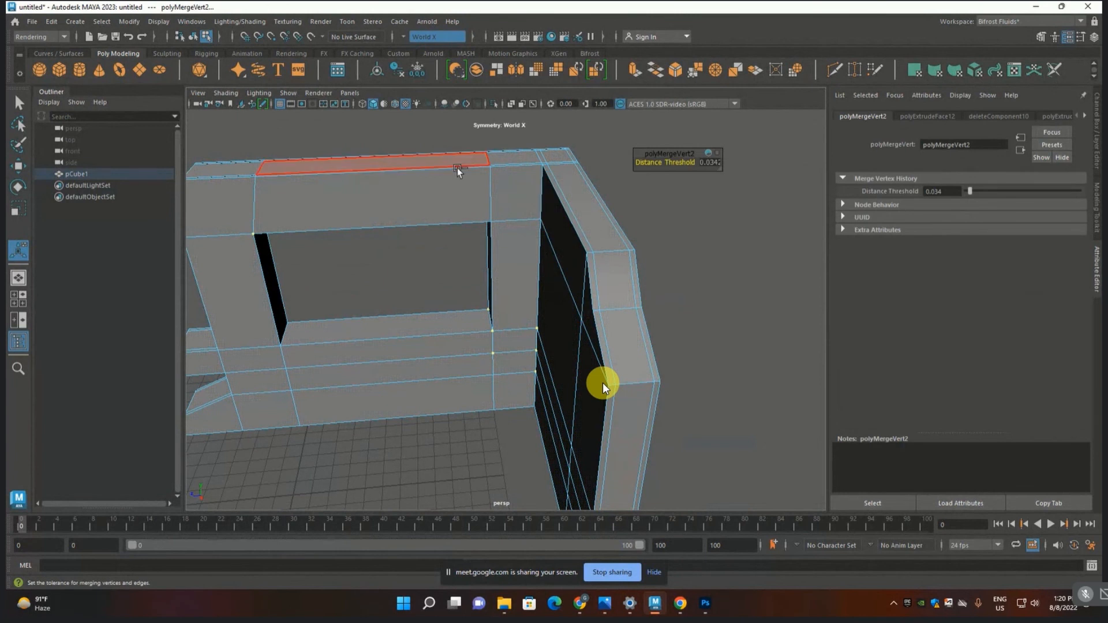
{"action": "key", "text": "ctrl+z"}
{"action": "key", "text": "ctrl+z"}
{"action": "key", "text": "ctrl+z"}
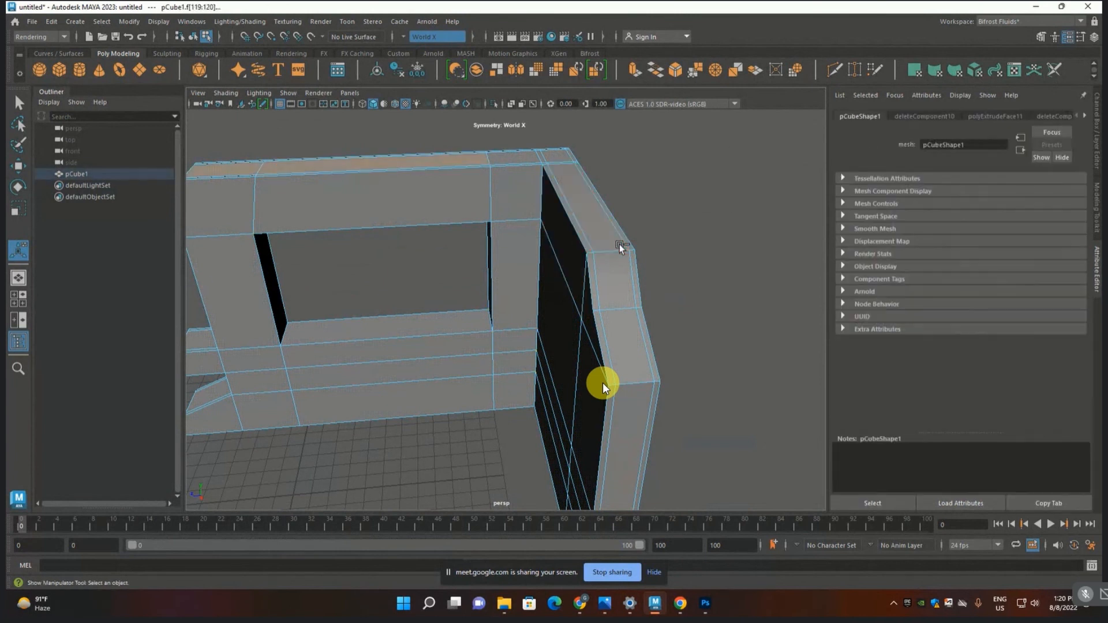
- Undo the earlier face extrusion and face deletions back to the first vertex merge
{"action": "key", "text": "ctrl+z"}
{"action": "key", "text": "ctrl+z"}
{"action": "key", "text": "ctrl+z"}
{"action": "key", "text": "ctrl+z"}
{"action": "key", "text": "ctrl+z"}
{"action": "key", "text": "ctrl+z"}
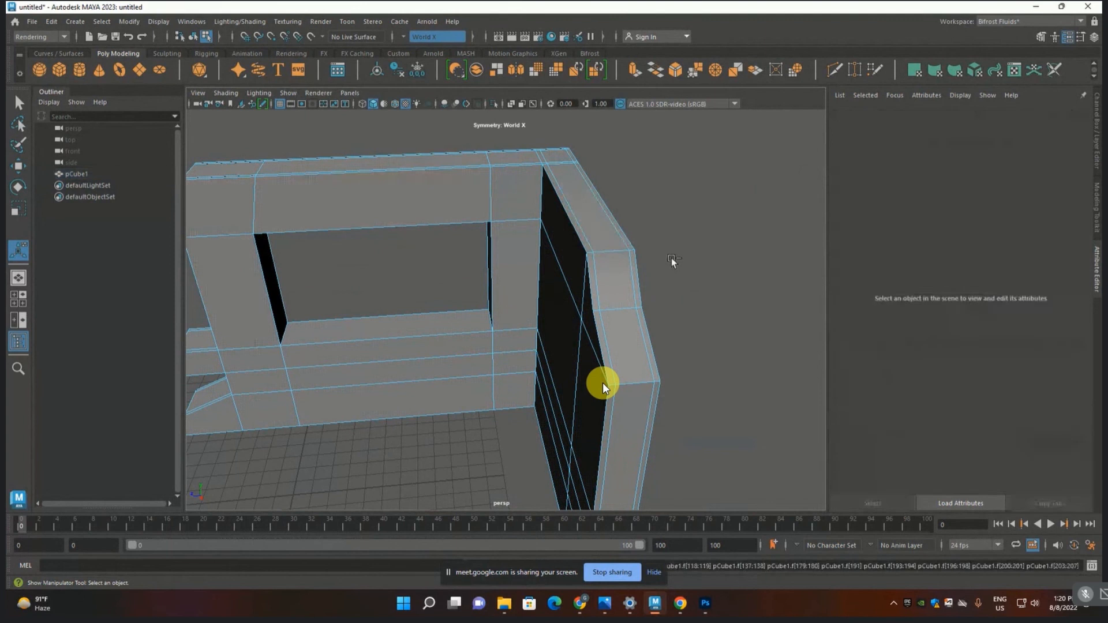
{"action": "key", "text": "ctrl+z"}
{"action": "key", "text": "ctrl+z"}
{"action": "key", "text": "ctrl+z"}
{"action": "key", "text": "ctrl+z"}
{"action": "key", "text": "ctrl+z"}
{"action": "key", "text": "ctrl+z"}
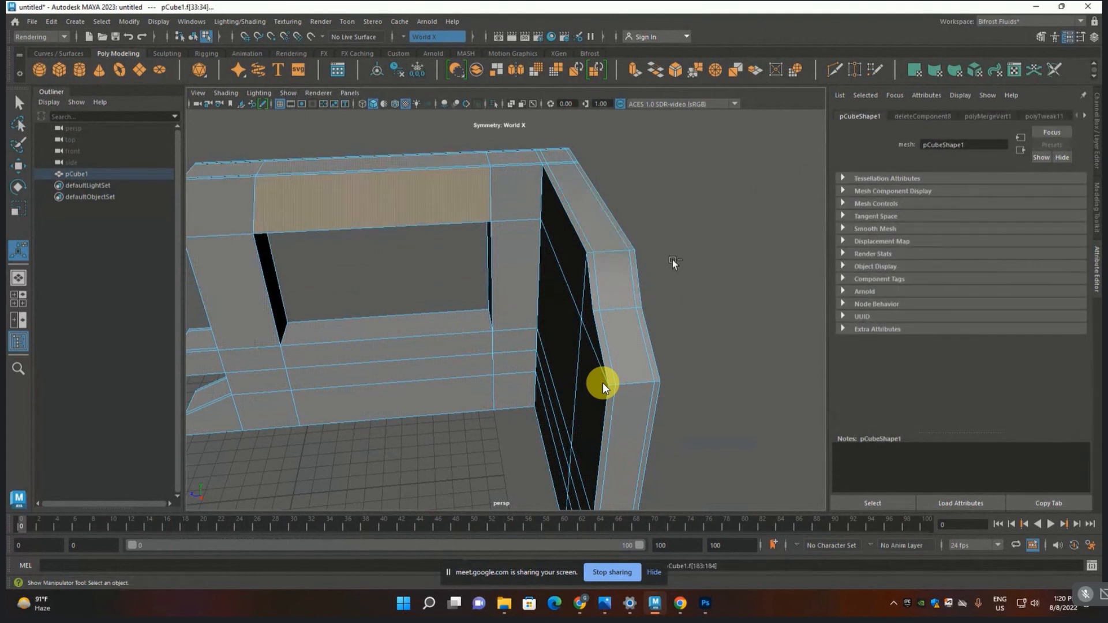
{"action": "key", "text": "ctrl+z"}
- Delete the redundant lengthwise edges beside the rim of the side wall, using edge selection
{"action": "left_click_drag", "start_coordinate": [673, 260], "coordinate": [757, 364], "text": "alt"}
{"action": "key", "text": "F10"}
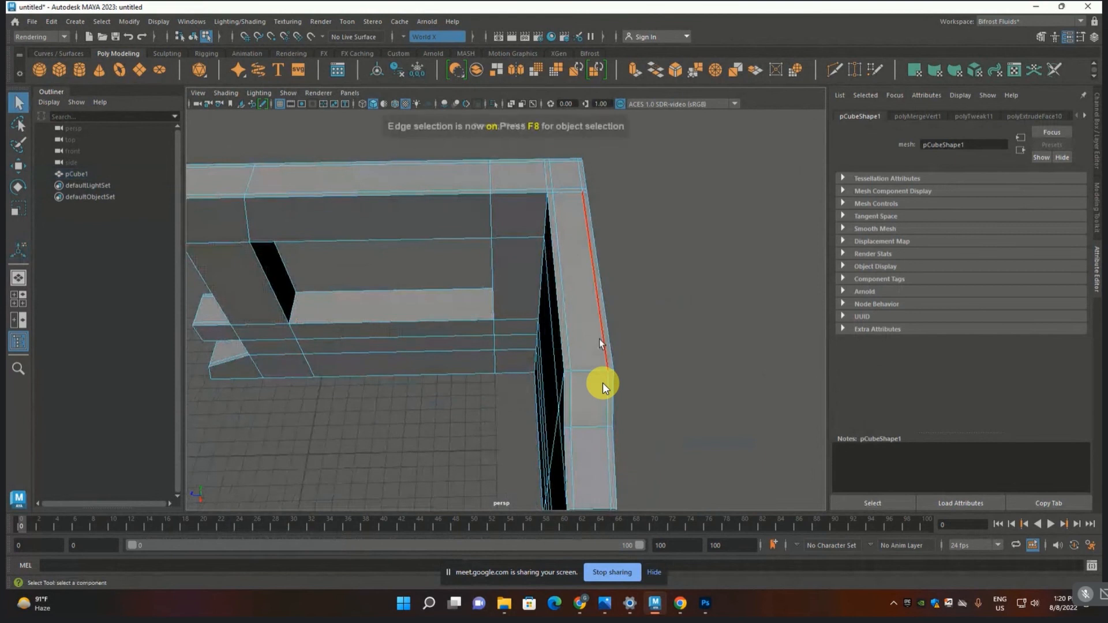
{"action": "left_click", "coordinate": [572, 339]}
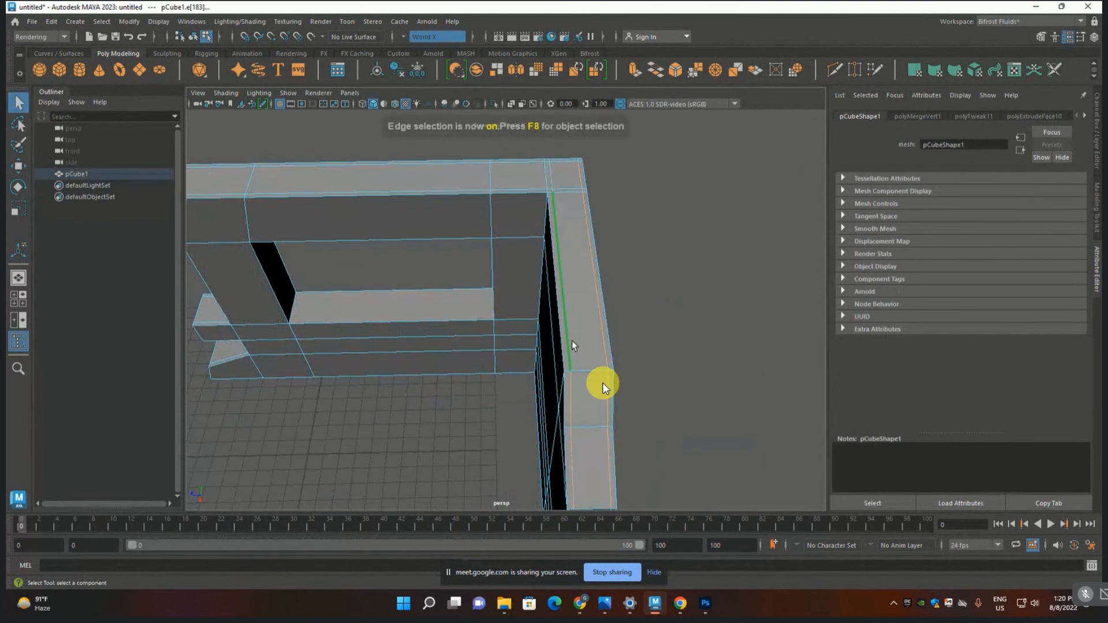
{"action": "key", "text": "Delete"}
{"action": "key", "text": "t"}
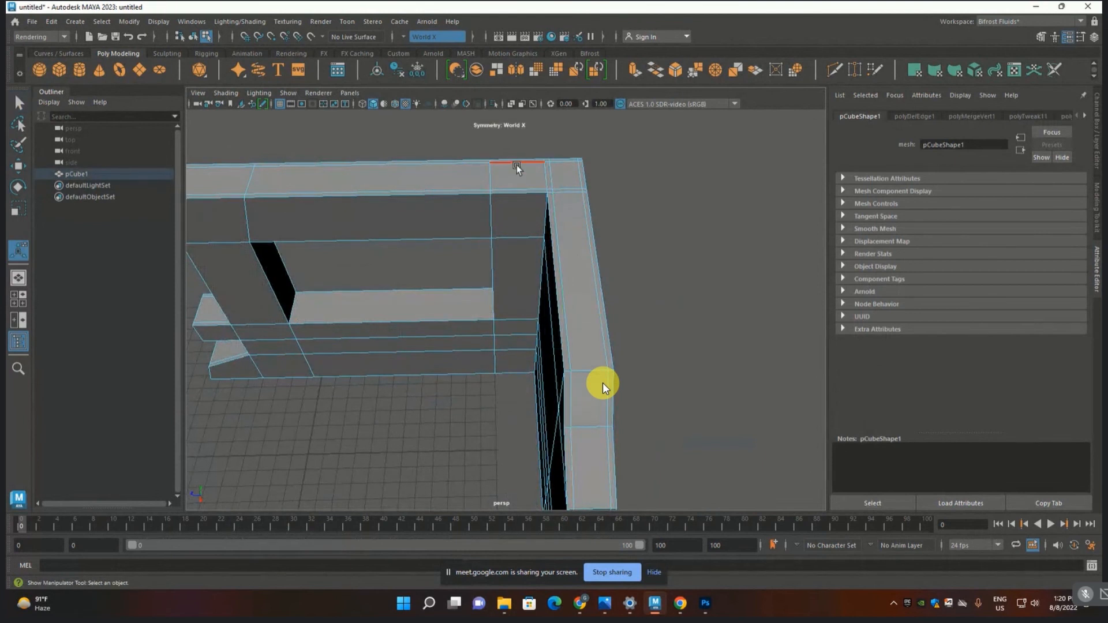
- Delete the extra lengthwise edges on the window wall's top rim next to the corner
{"action": "left_click", "coordinate": [523, 188]}
{"action": "key", "text": "Delete"}
{"action": "left_click", "coordinate": [526, 177]}
{"action": "key", "text": "Delete"}
{"action": "left_click", "coordinate": [525, 189]}
{"action": "key", "text": "Delete"}
- Delete the remaining inner and outer lengthwise edges running from the corner along the side wall's rim
{"action": "left_click", "coordinate": [563, 257]}
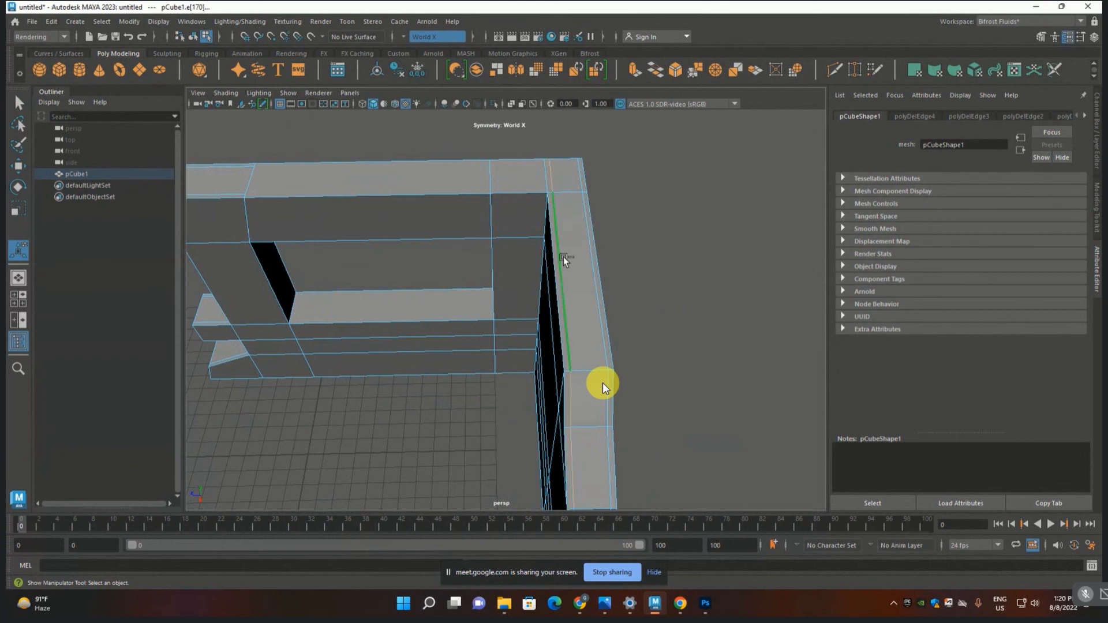
{"action": "key", "text": "Delete"}
{"action": "left_click", "coordinate": [591, 270]}
{"action": "key", "text": "Delete"}
- Try to delete the extra lengthwise edges on the free end of the window wall's beam
{"action": "scroll", "coordinate": [663, 279], "scroll_direction": "down", "scroll_amount": 4}
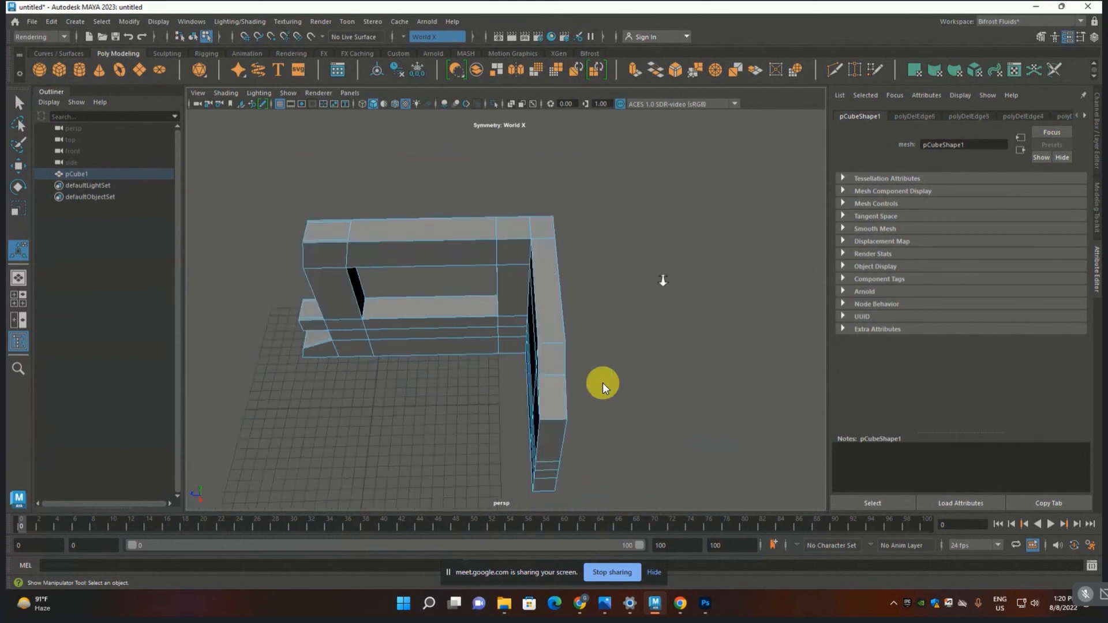
{"action": "left_click_drag", "start_coordinate": [662, 281], "coordinate": [750, 294], "text": "alt"}
{"action": "scroll", "coordinate": [406, 381], "scroll_direction": "up", "scroll_amount": 5}
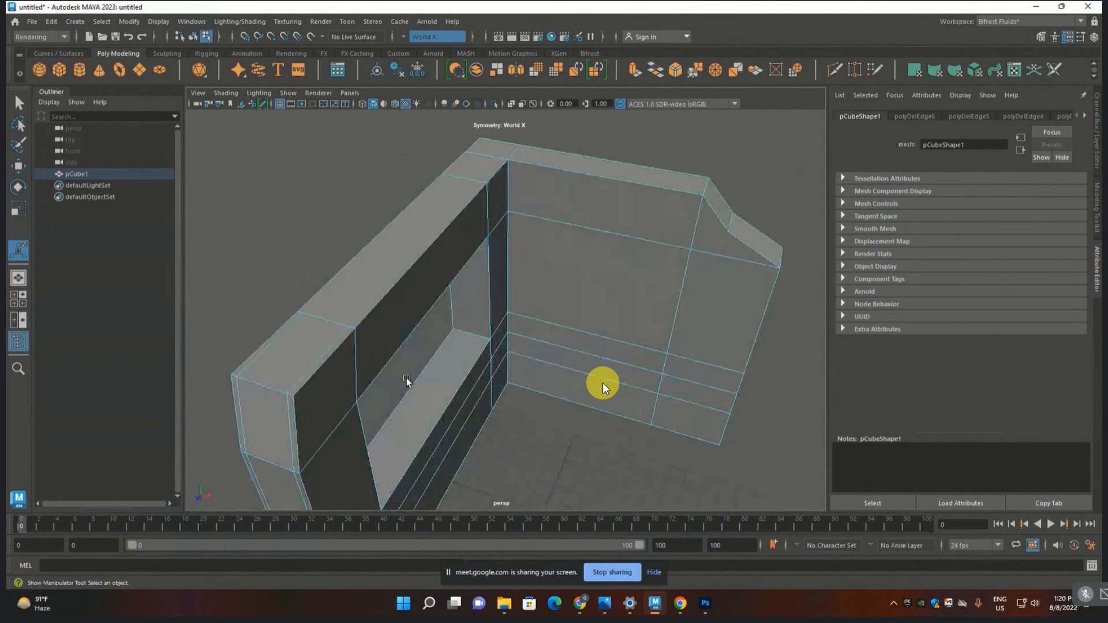
{"action": "left_click", "coordinate": [327, 347]}
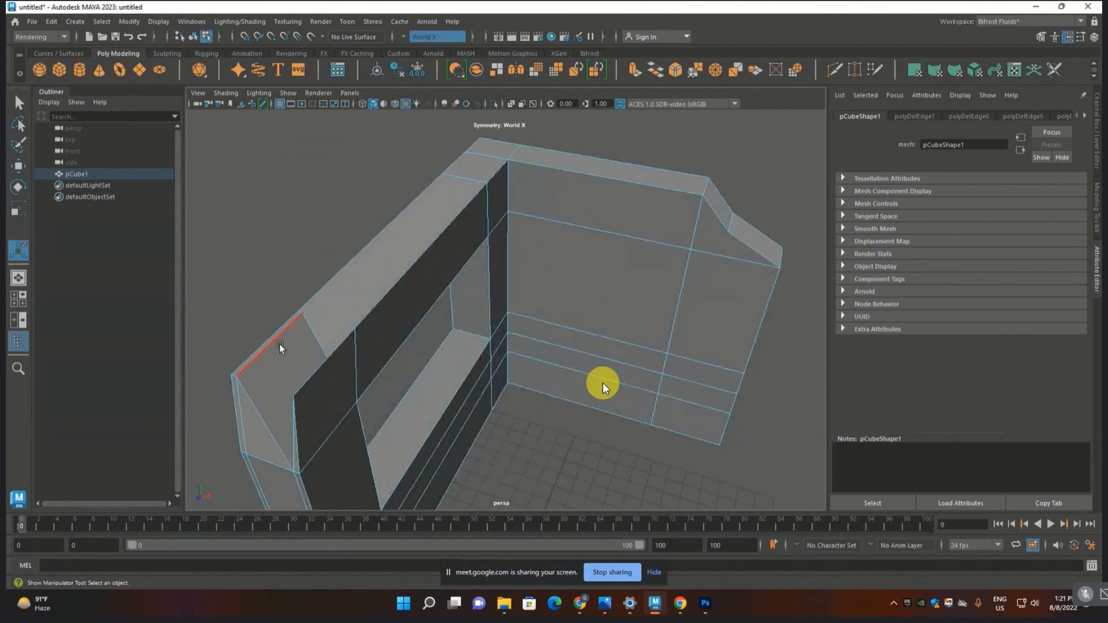
{"action": "left_click", "coordinate": [286, 426]}
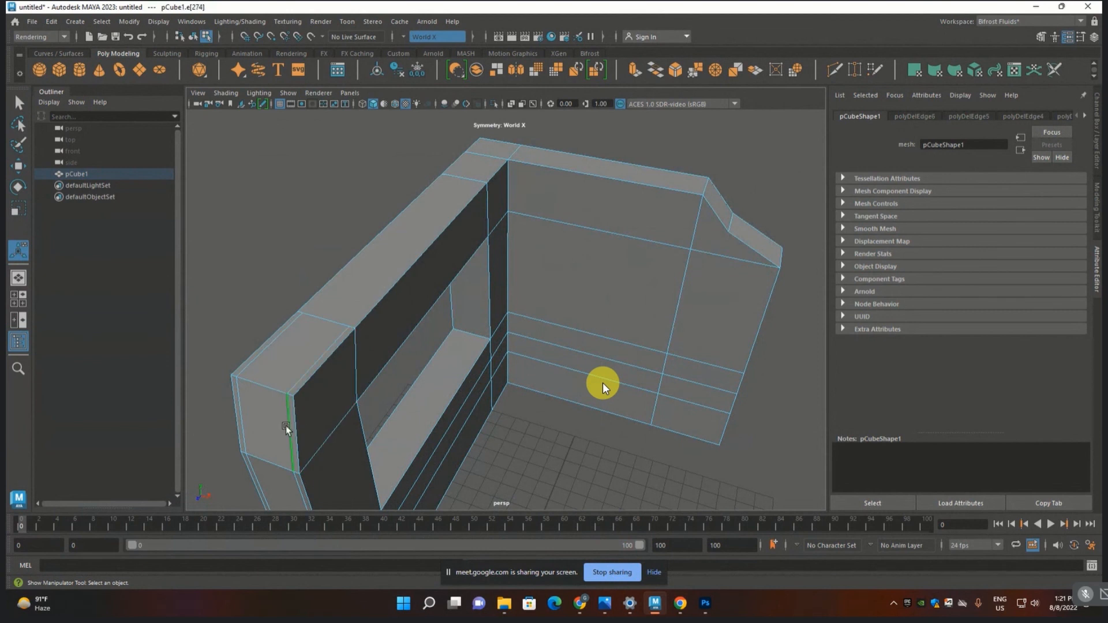
{"action": "key", "text": "Delete"}
{"action": "key", "text": "ctrl+z"}
- Switch to object selection and delete the whole L-shaped wall mesh
{"action": "scroll", "coordinate": [321, 374], "scroll_direction": "down", "scroll_amount": 10}
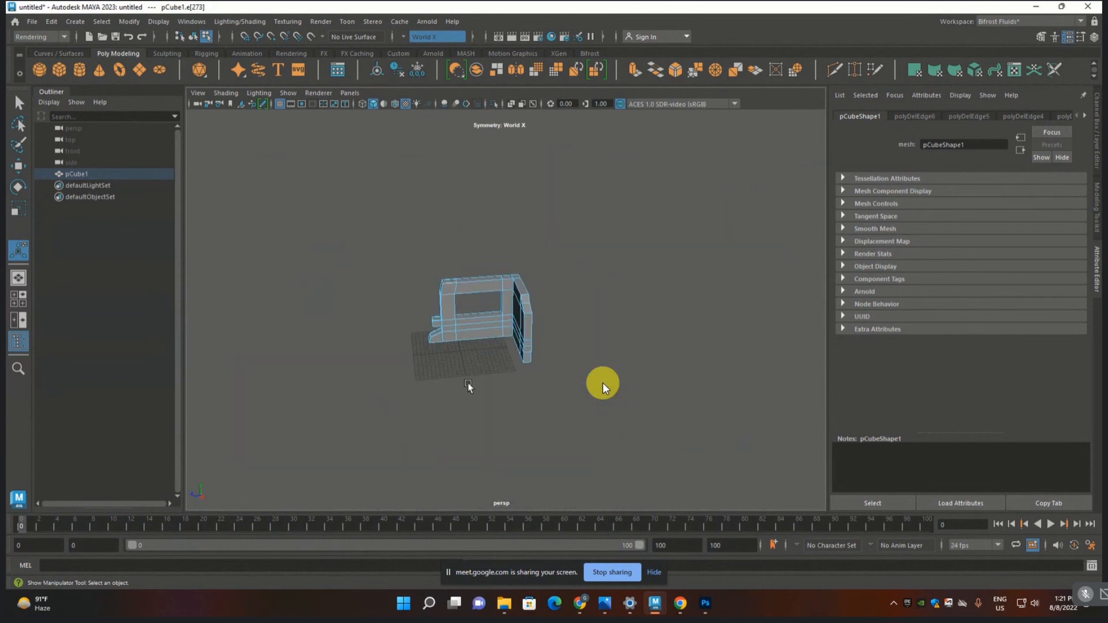
{"action": "key", "text": "F8"}
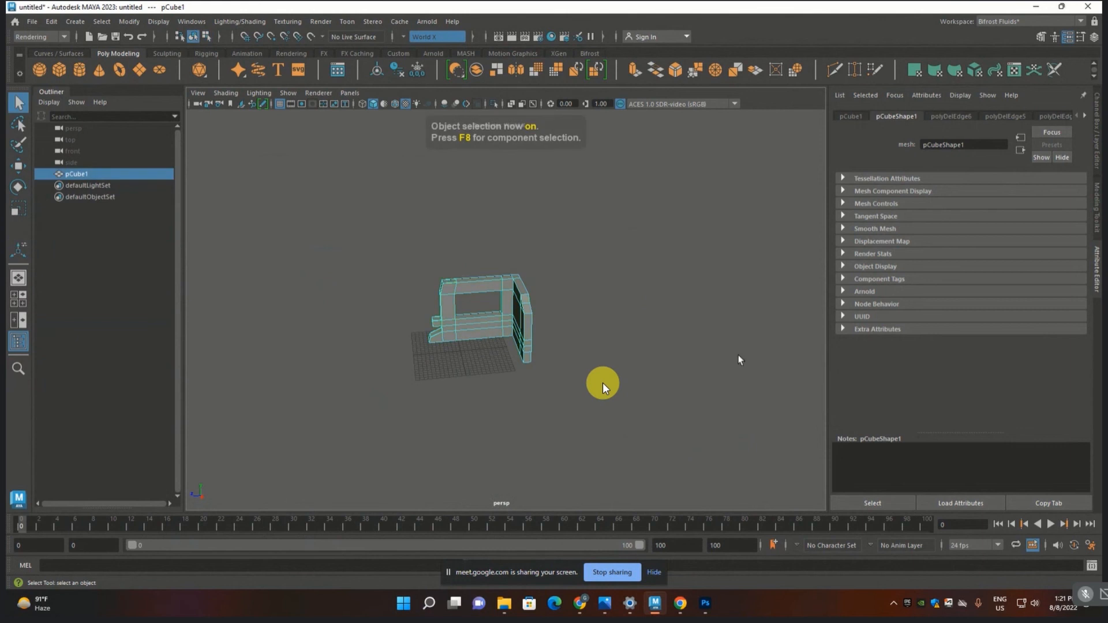
{"action": "scroll", "coordinate": [615, 270], "scroll_direction": "up", "scroll_amount": 4}
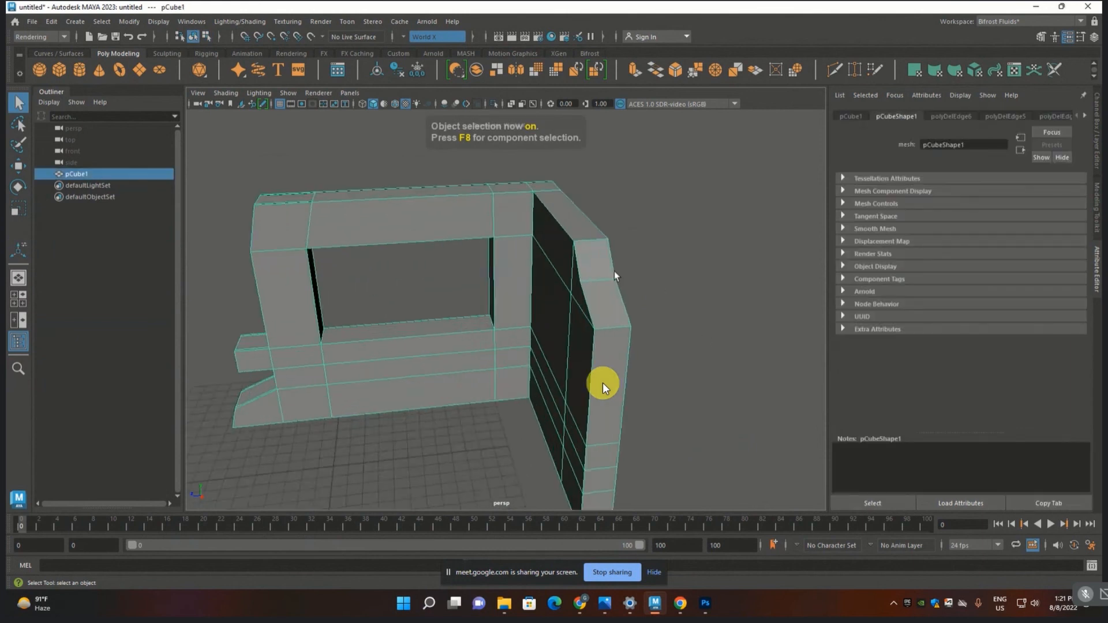
{"action": "key", "text": "Delete"}
- Start opening an existing scene, check the Desktop folder and go to the root of drive F:
{"action": "left_click", "coordinate": [32, 21]}
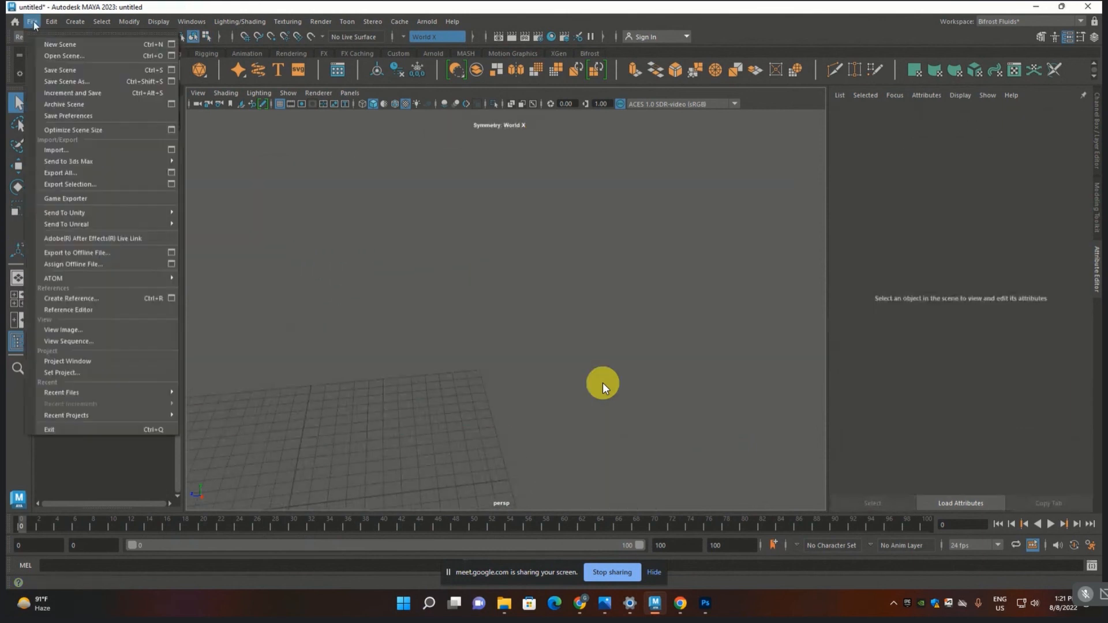
{"action": "left_click", "coordinate": [57, 56]}
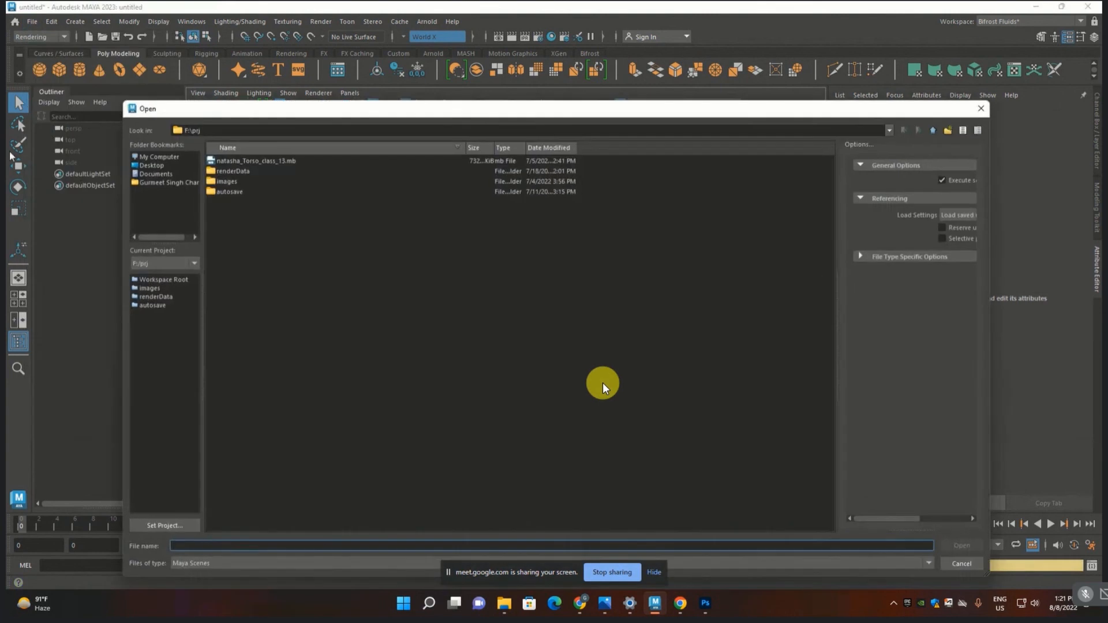
{"action": "left_click", "coordinate": [144, 167]}
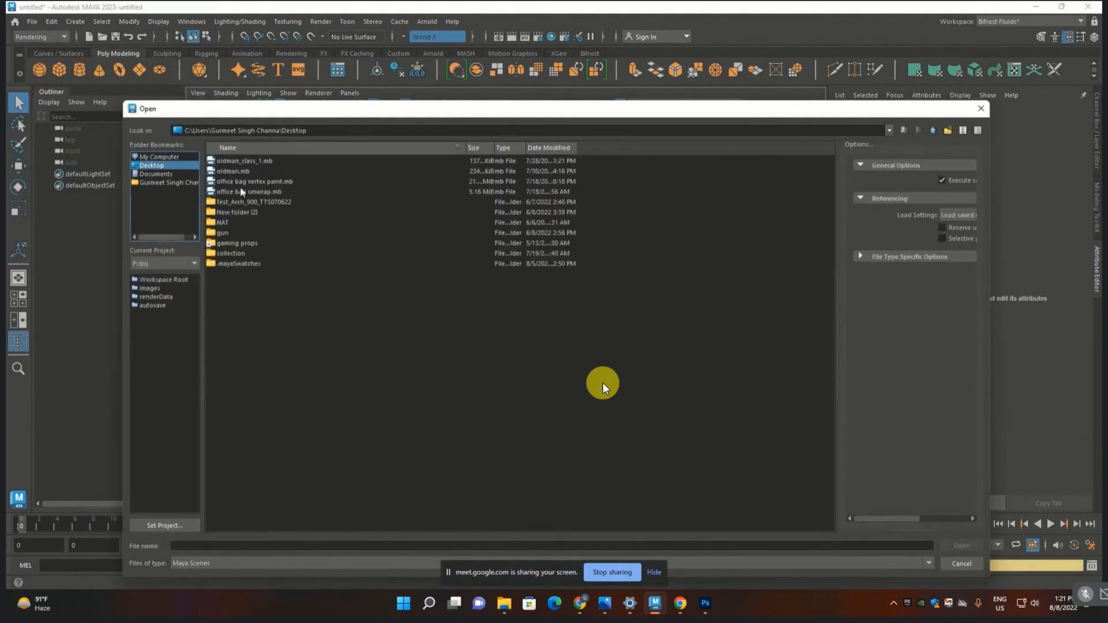
{"action": "left_click", "coordinate": [232, 172]}
{"action": "left_click", "coordinate": [176, 158]}
{"action": "double_click", "coordinate": [252, 179]}
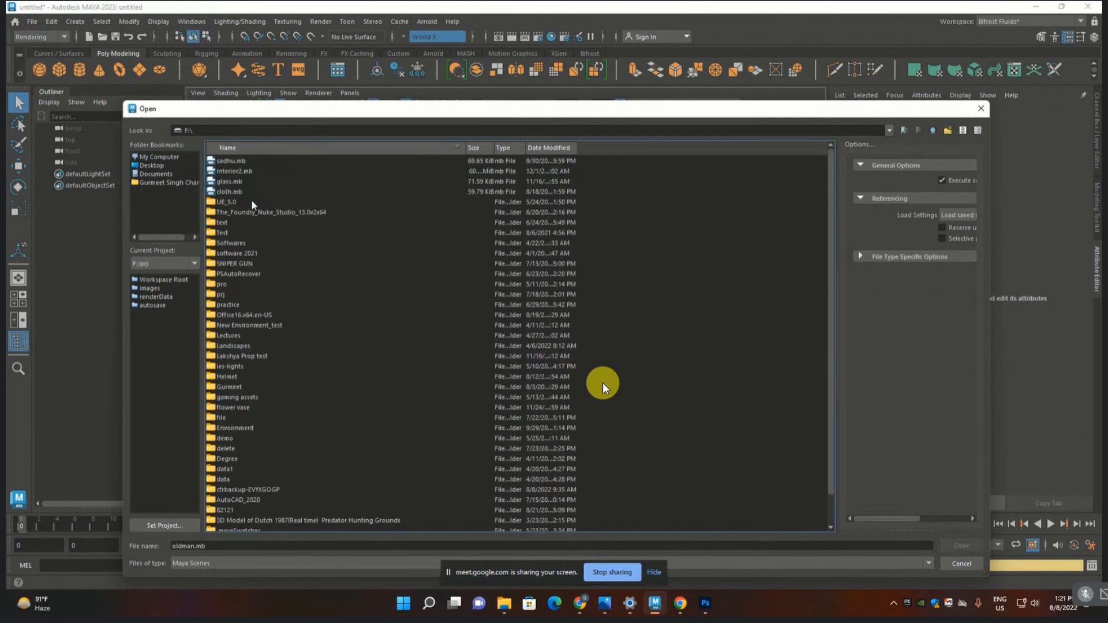
- Browse from the drive F: root through the personal work folder into the Maya1200MWF class folder
{"action": "left_click", "coordinate": [250, 358]}
{"action": "left_click", "coordinate": [236, 408]}
{"action": "left_click", "coordinate": [233, 387]}
{"action": "double_click", "coordinate": [233, 387]}
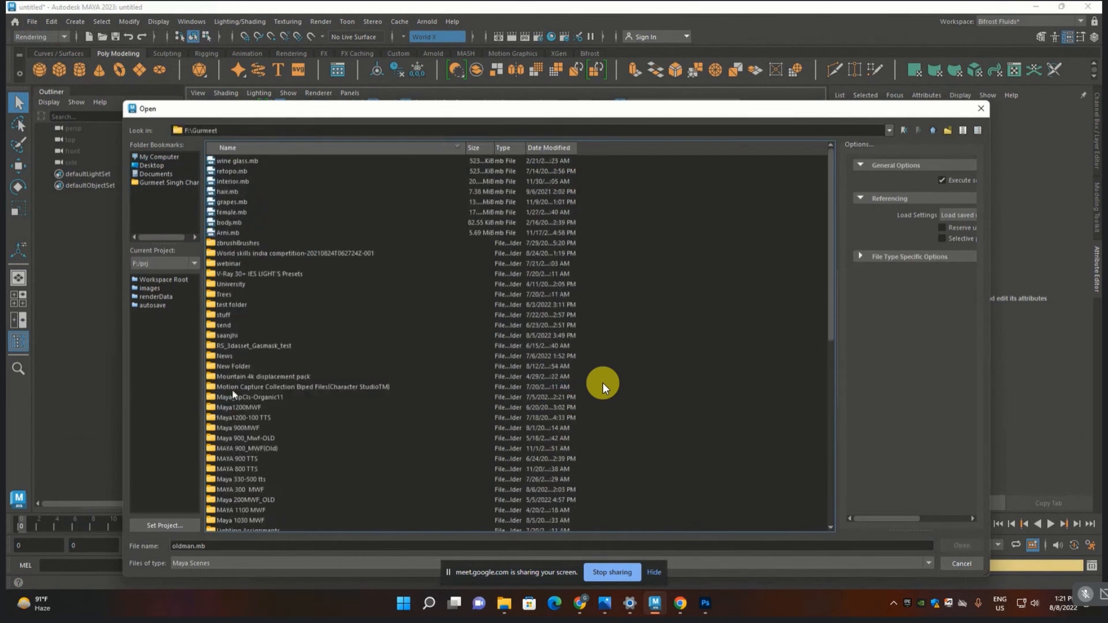
{"action": "left_click", "coordinate": [236, 408]}
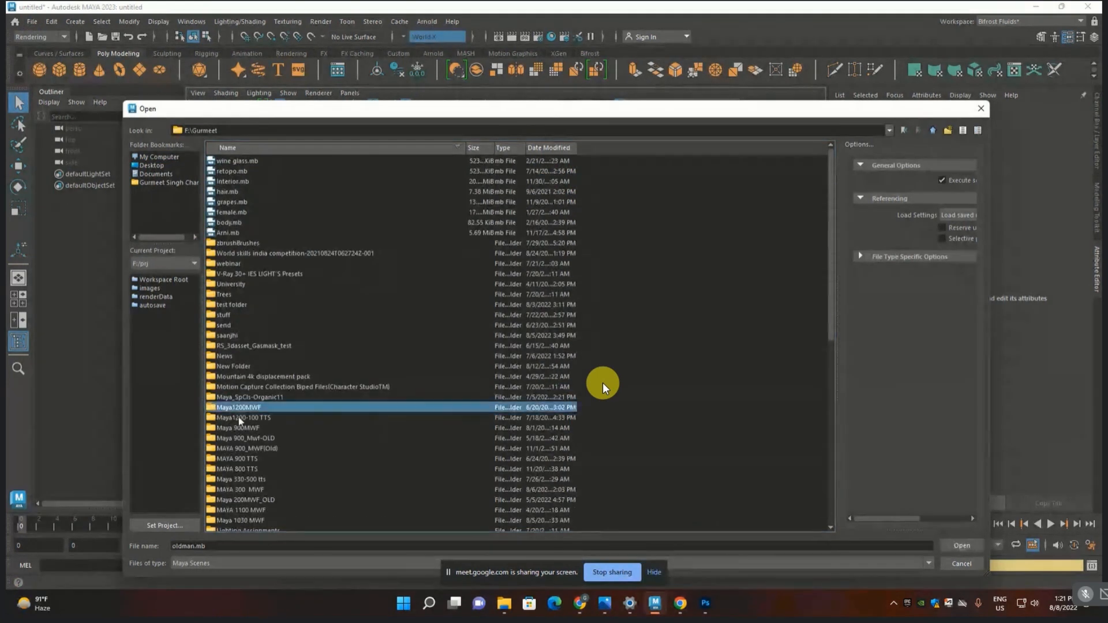
{"action": "scroll", "coordinate": [253, 436], "scroll_direction": "down", "scroll_amount": 2}
{"action": "left_click", "coordinate": [239, 347]}
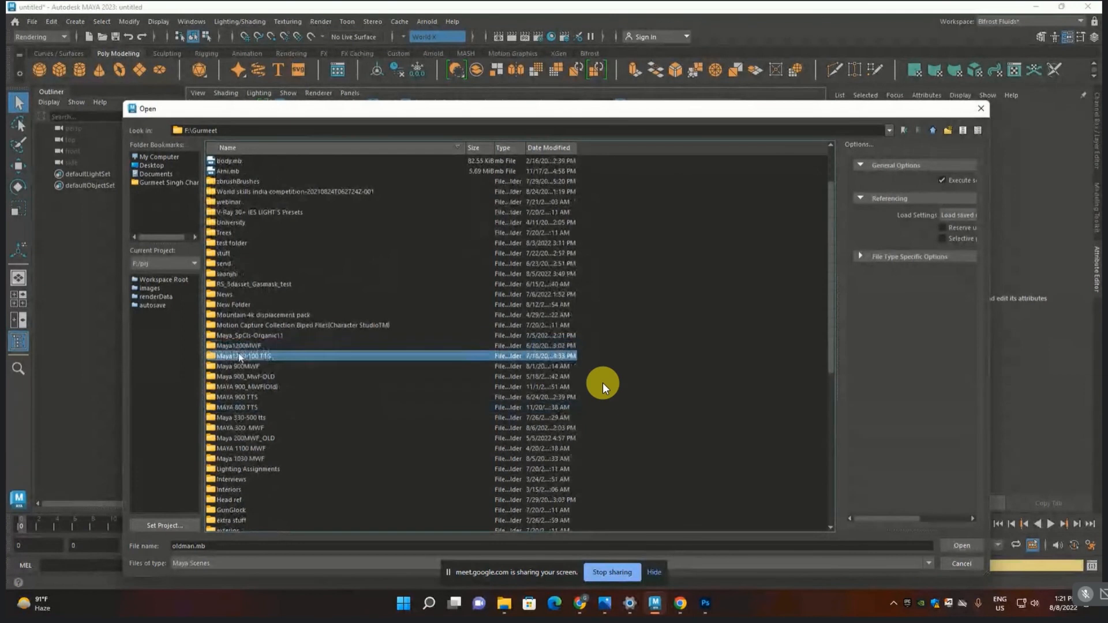
{"action": "double_click", "coordinate": [239, 346]}
{"action": "key", "text": "BackSpace"}
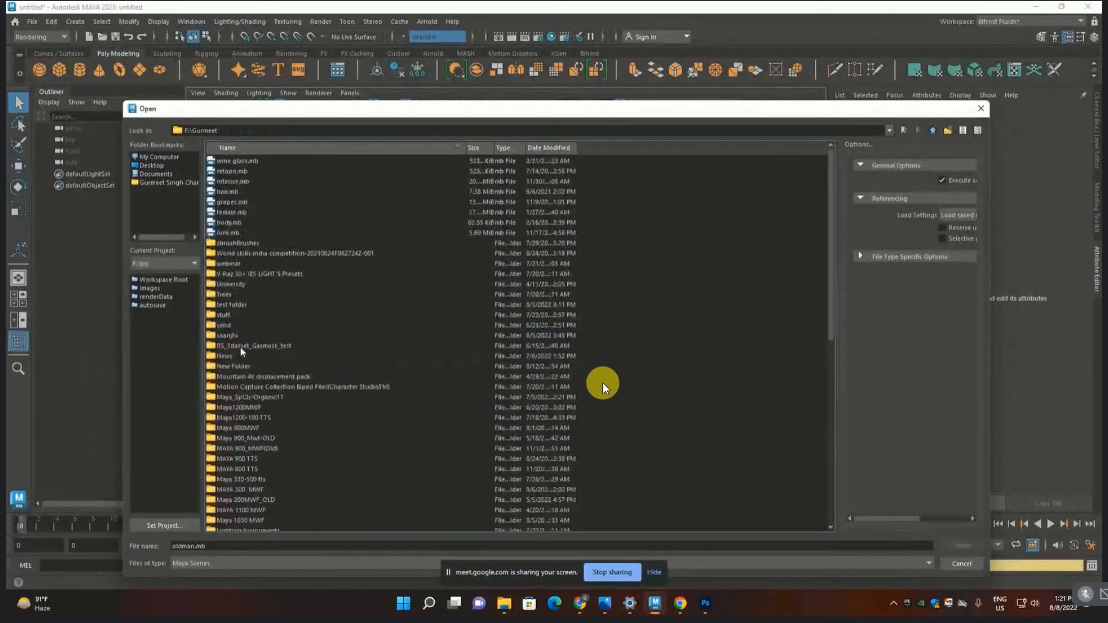
{"action": "left_click", "coordinate": [238, 378]}
{"action": "scroll", "coordinate": [258, 397], "scroll_direction": "down", "scroll_amount": 1}
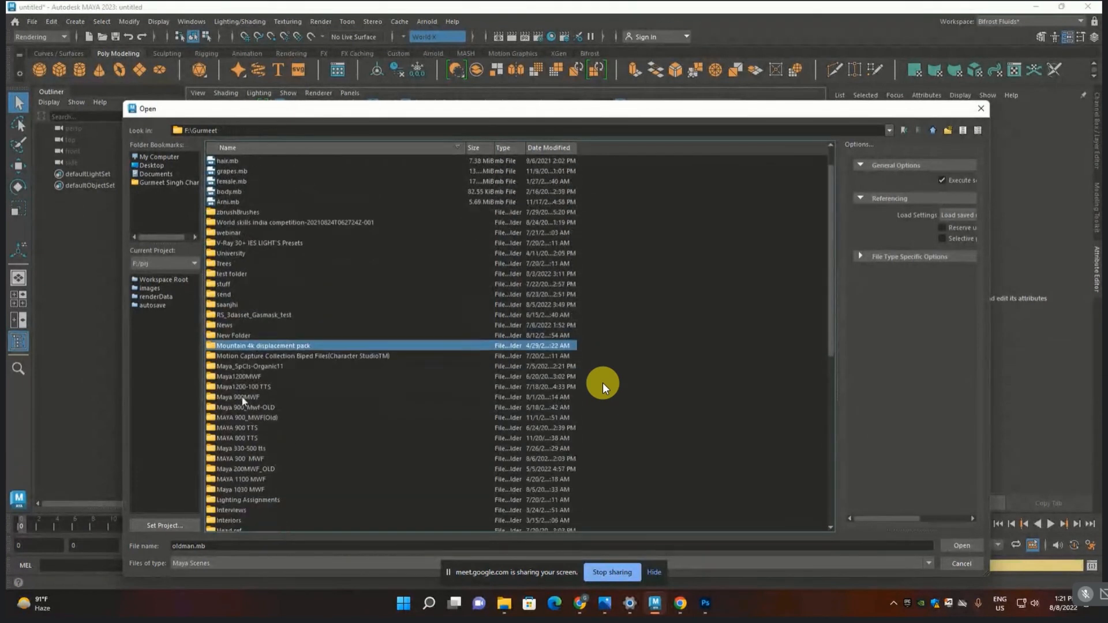
{"action": "double_click", "coordinate": [235, 376]}
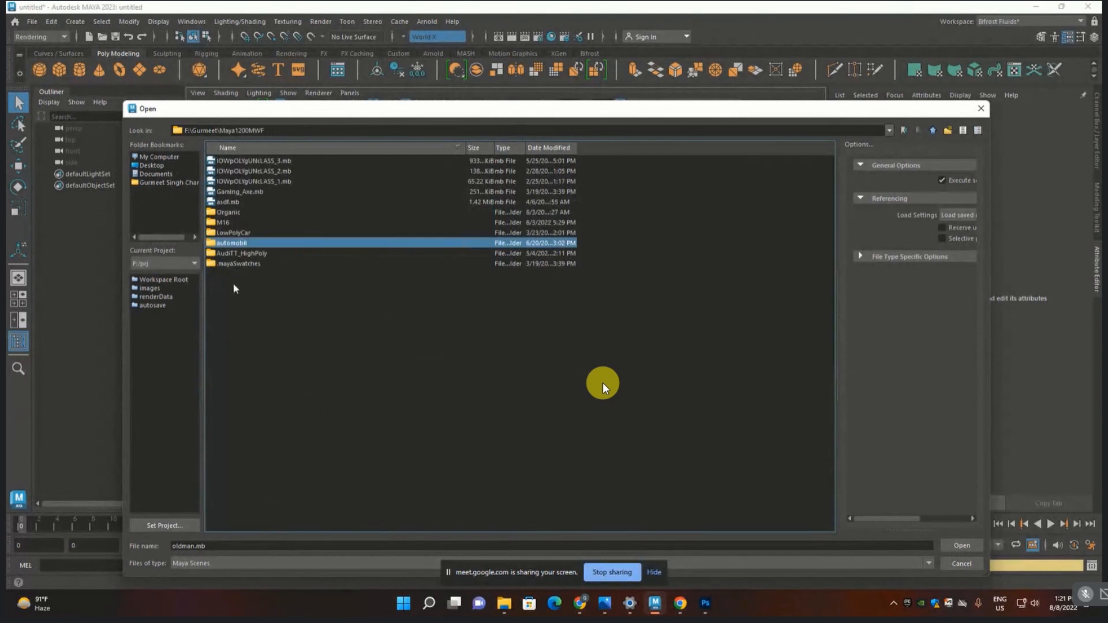
- Check the LowPolyCar and Organic subfolders for a suitable scene and return to the Maya1200MWF folder
{"action": "double_click", "coordinate": [233, 232]}
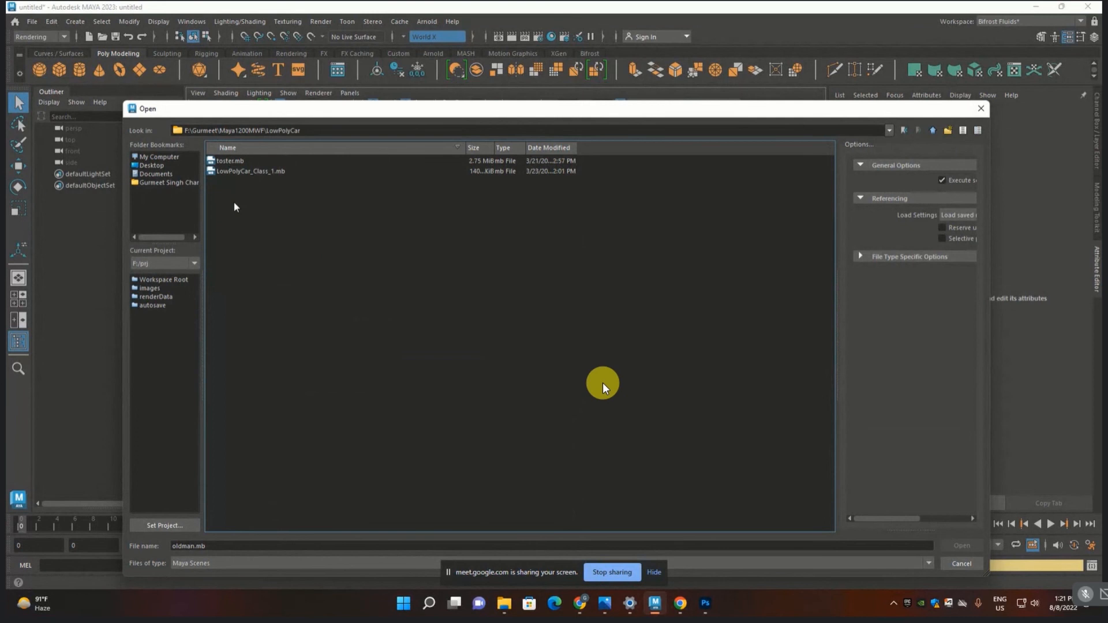
{"action": "left_click", "coordinate": [234, 172]}
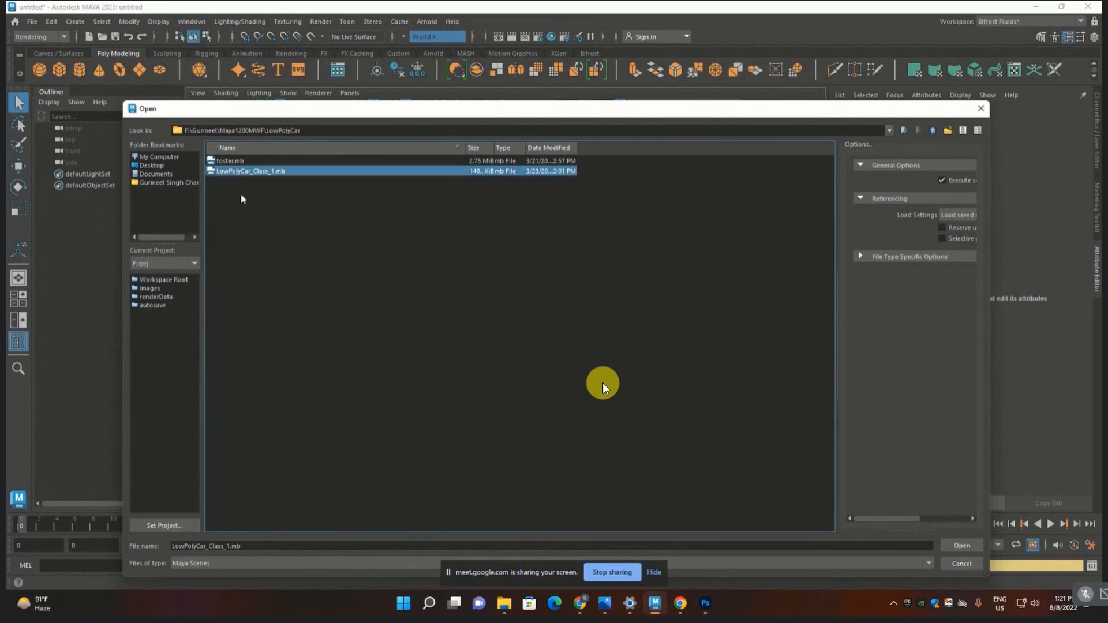
{"action": "key", "text": "BackSpace"}
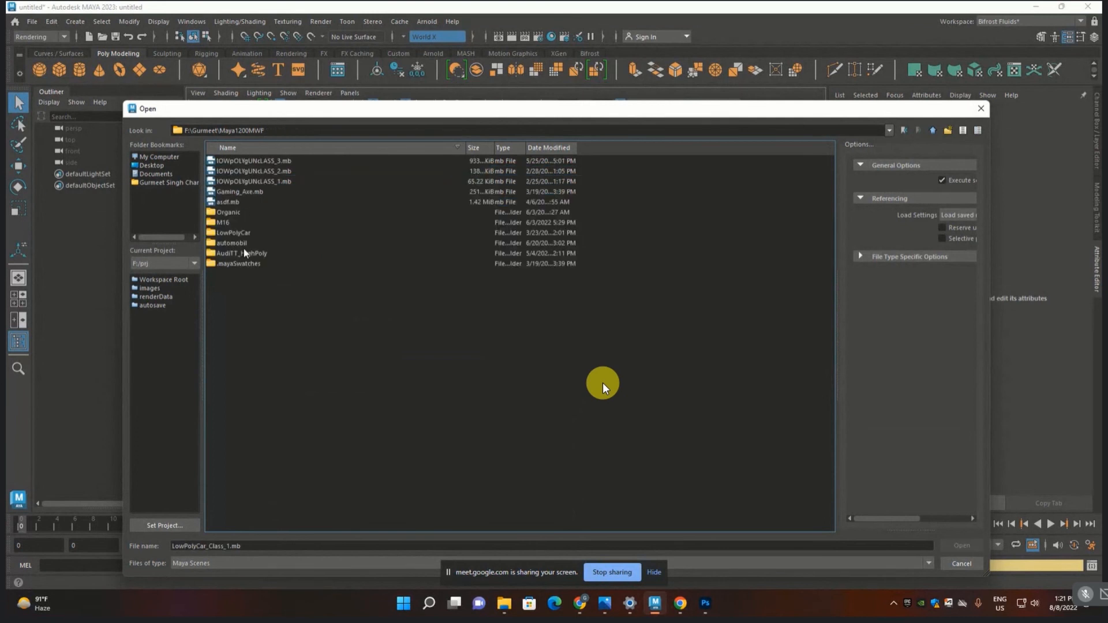
{"action": "key", "text": "BackSpace"}
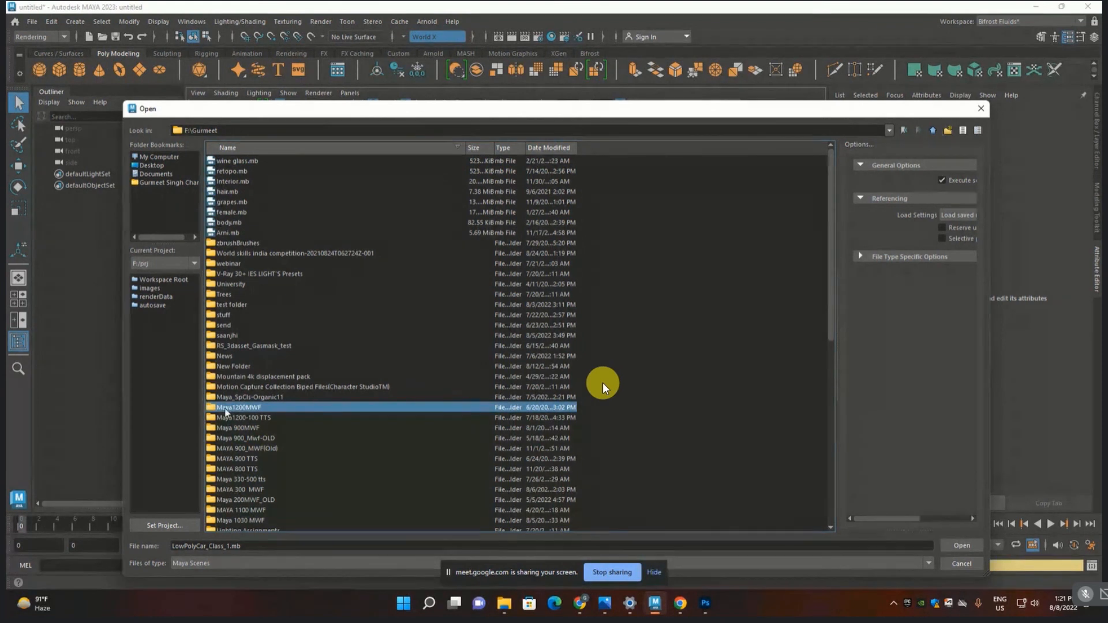
{"action": "double_click", "coordinate": [225, 407]}
{"action": "left_click", "coordinate": [225, 263]}
{"action": "key", "text": "Return"}
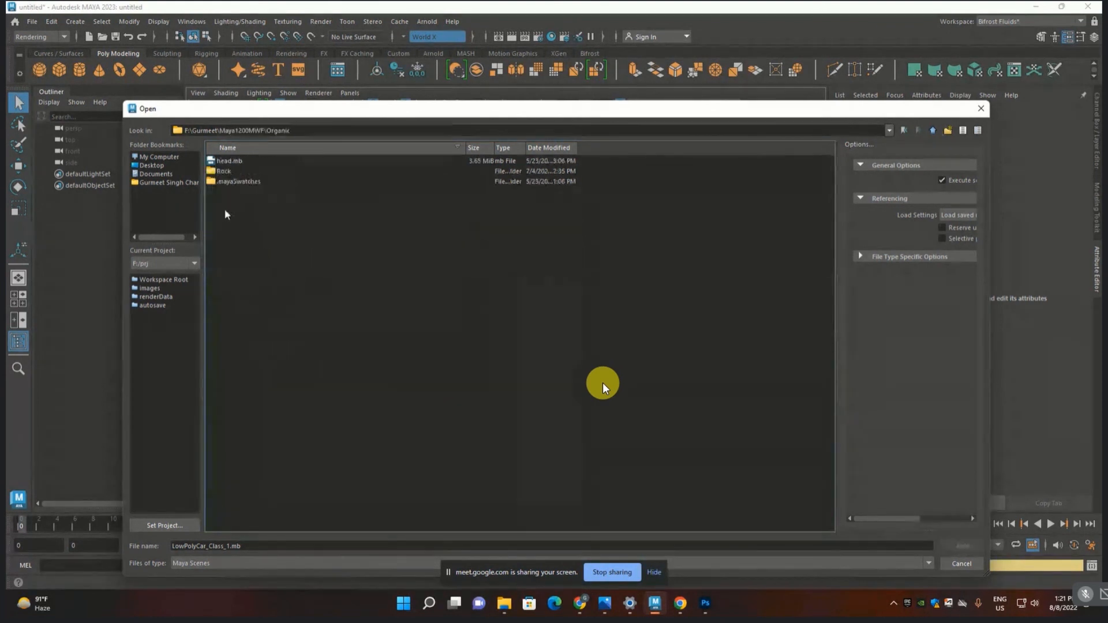
{"action": "left_click", "coordinate": [230, 182]}
{"action": "key", "text": "BackSpace"}
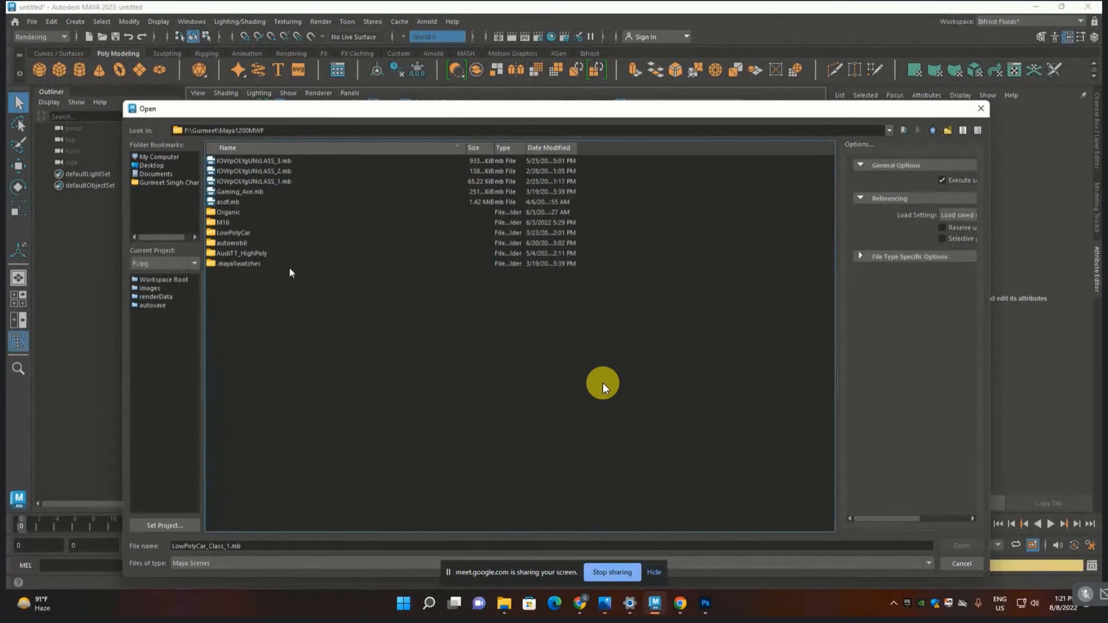
- Open the scene IOWpOLYgUNcLASS_3.mb without saving the changes to the untitled scene
{"action": "left_click", "coordinate": [229, 212]}
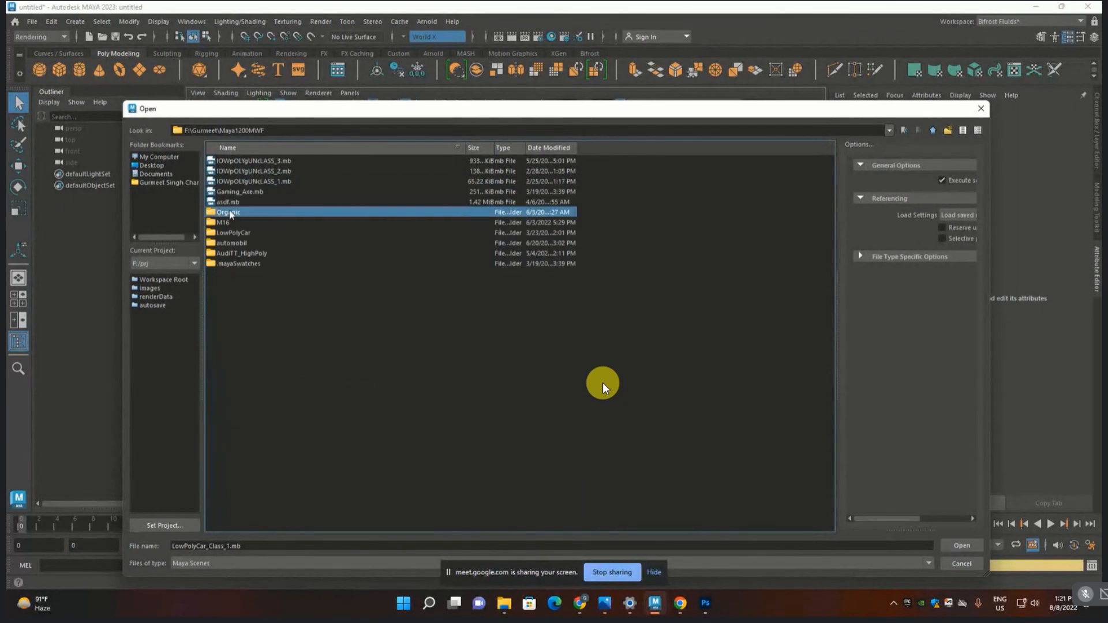
{"action": "left_click", "coordinate": [251, 181]}
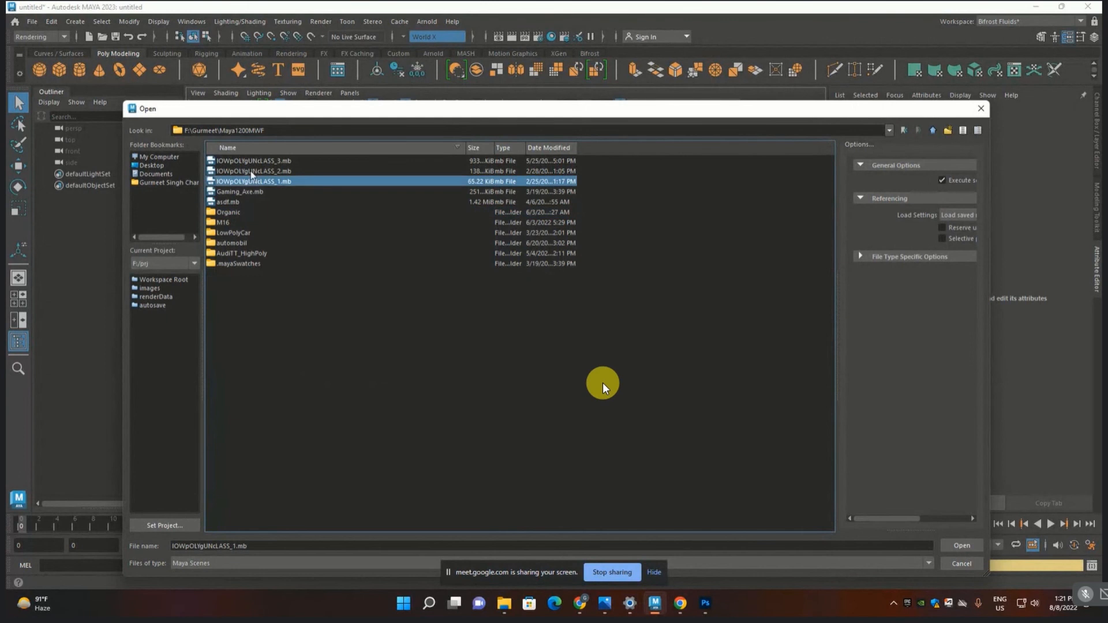
{"action": "double_click", "coordinate": [250, 160]}
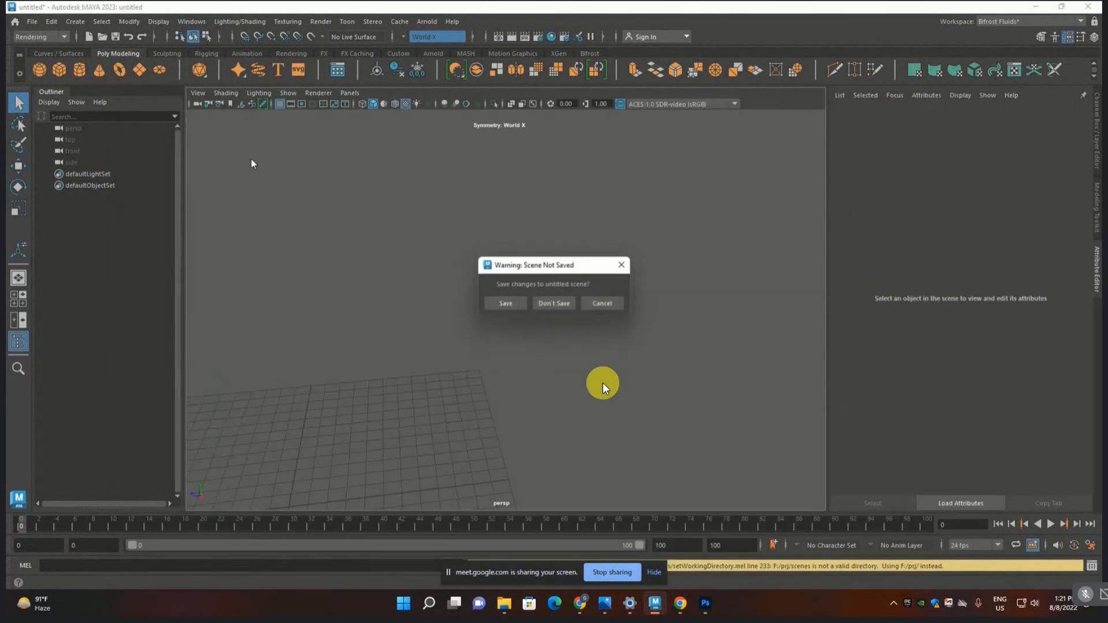
{"action": "left_click", "coordinate": [548, 302]}
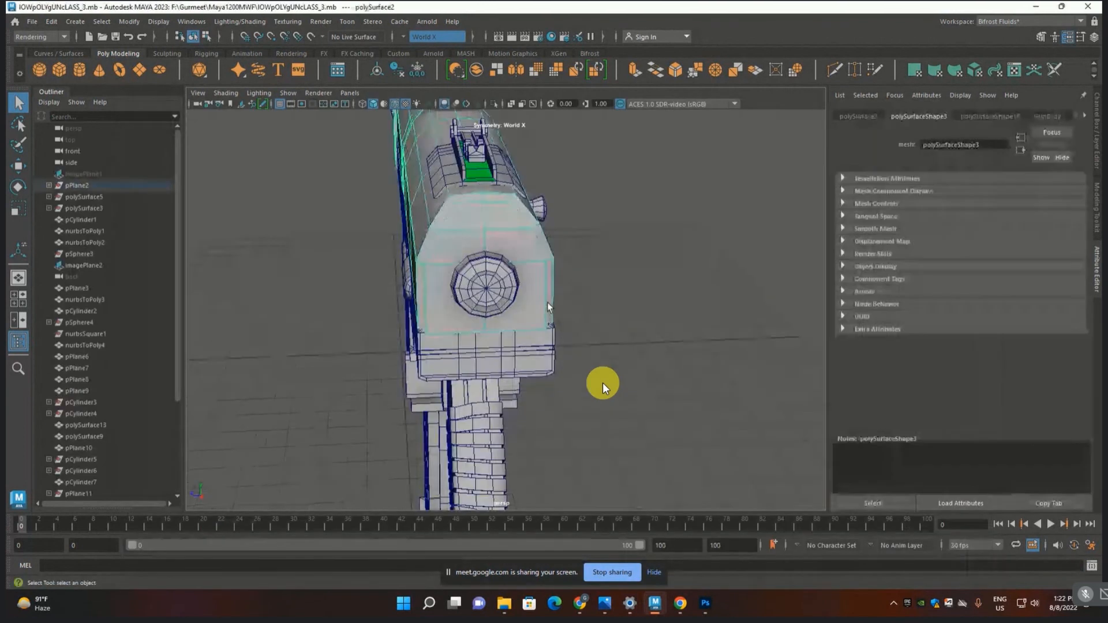
- Examine the low-poly gun model's wireframe from several angles and distances, and clear the selection
{"action": "left_click_drag", "start_coordinate": [344, 348], "coordinate": [407, 335], "text": "alt"}
{"action": "scroll", "coordinate": [359, 352], "scroll_direction": "up", "scroll_amount": 5}
{"action": "scroll", "coordinate": [355, 355], "scroll_direction": "down", "scroll_amount": 8}
{"action": "scroll", "coordinate": [407, 335], "scroll_direction": "up", "scroll_amount": 5}
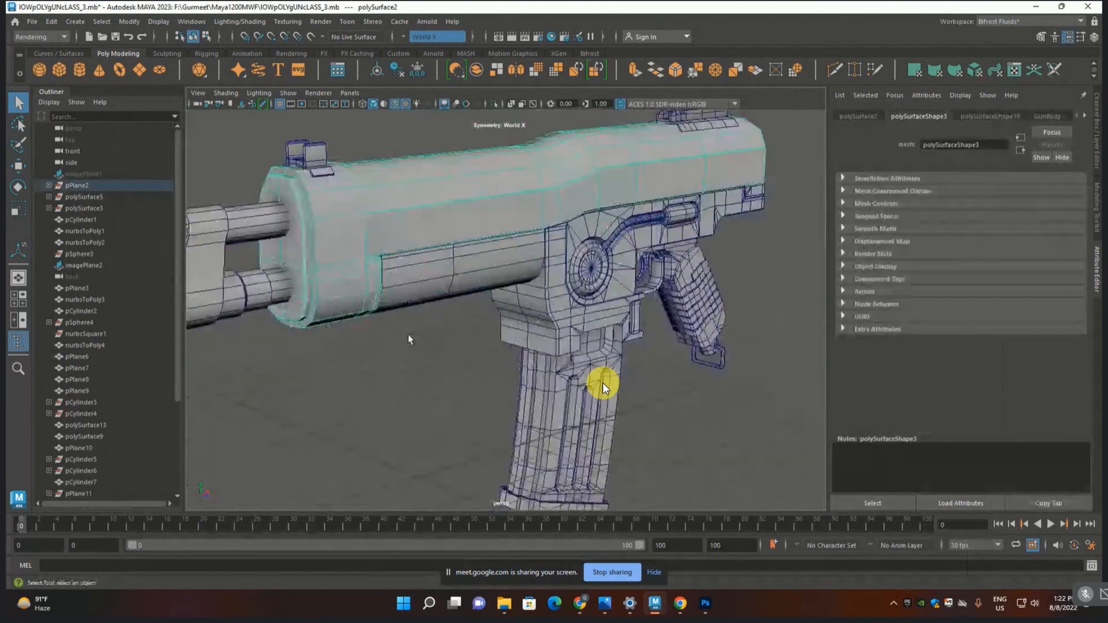
{"action": "scroll", "coordinate": [408, 334], "scroll_direction": "down", "scroll_amount": 6}
{"action": "scroll", "coordinate": [408, 339], "scroll_direction": "up", "scroll_amount": 6}
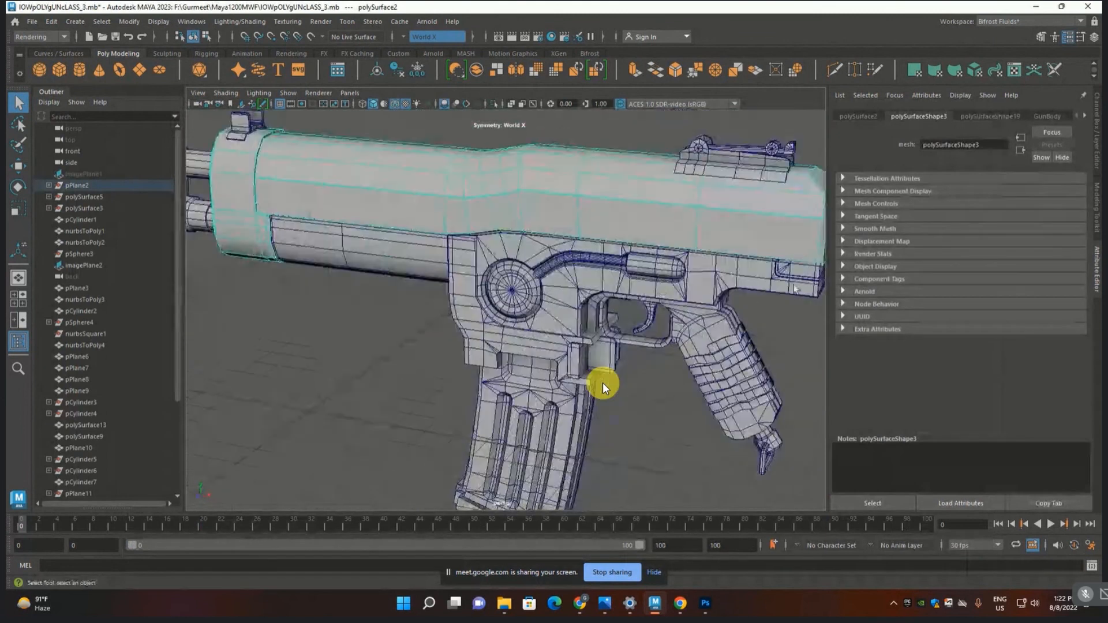
{"action": "left_click", "coordinate": [319, 22]}
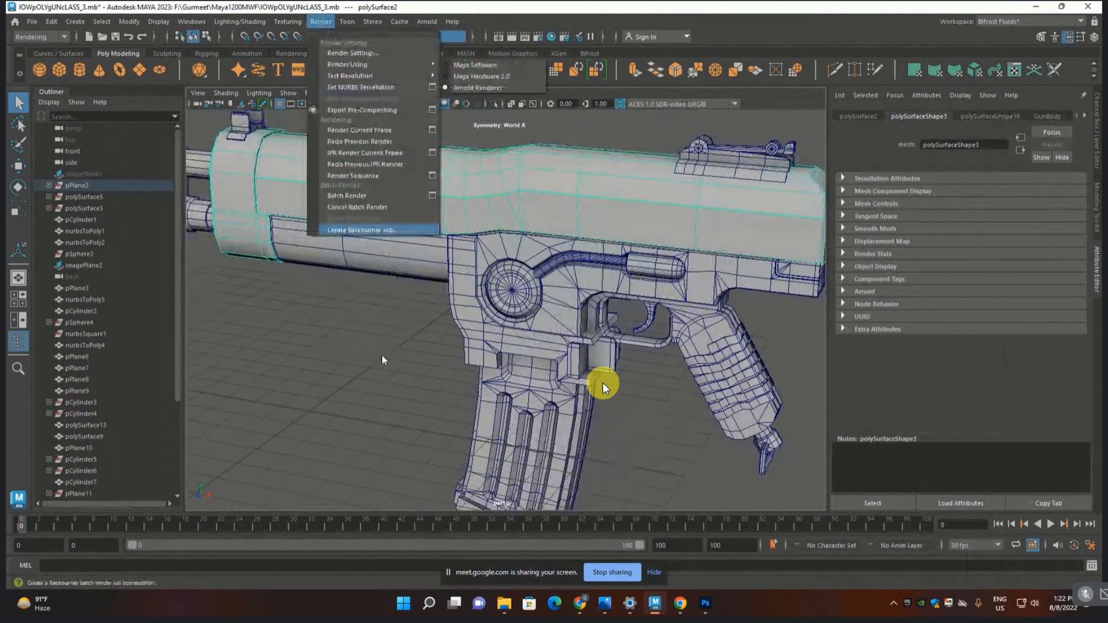
{"action": "left_click", "coordinate": [314, 273]}
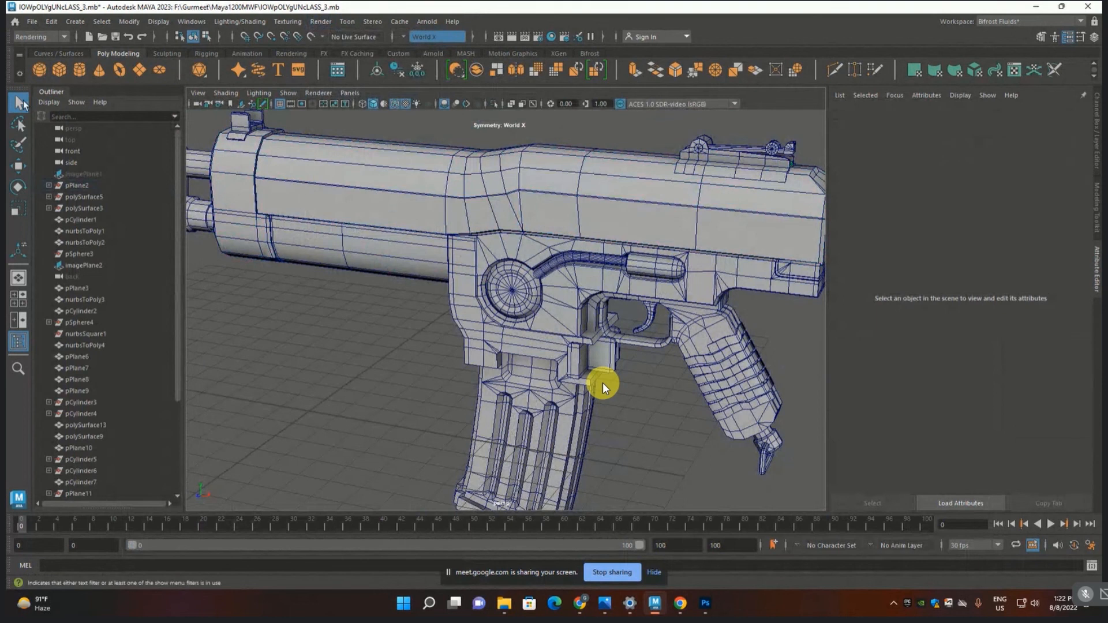
{"action": "left_click", "coordinate": [30, 22]}
{"action": "left_click", "coordinate": [65, 60]}
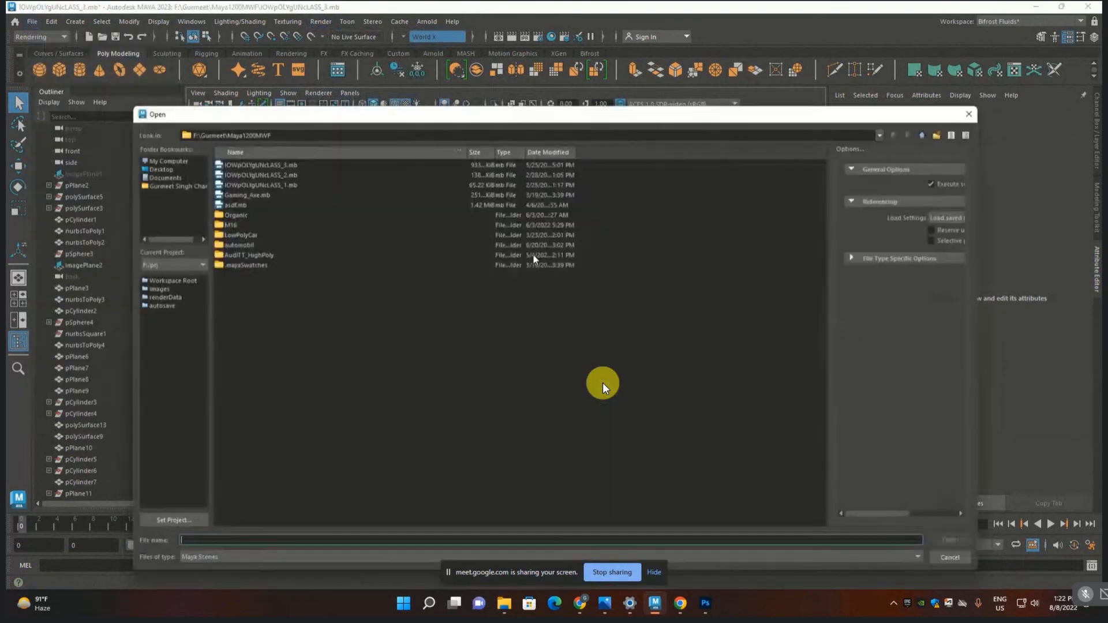
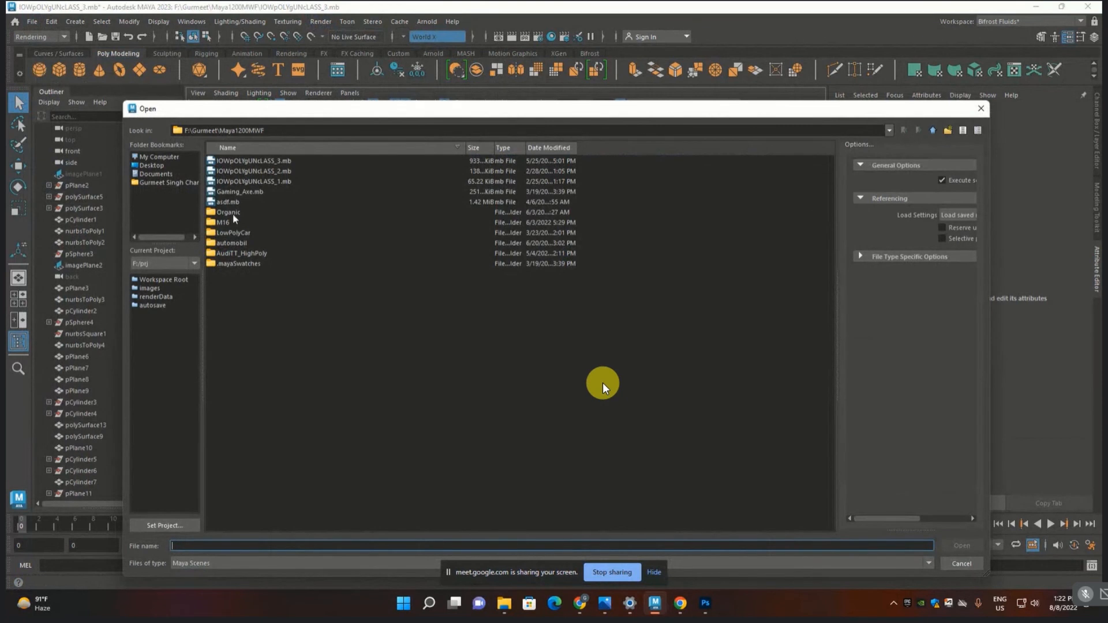
{"action": "left_click", "coordinate": [961, 564]}
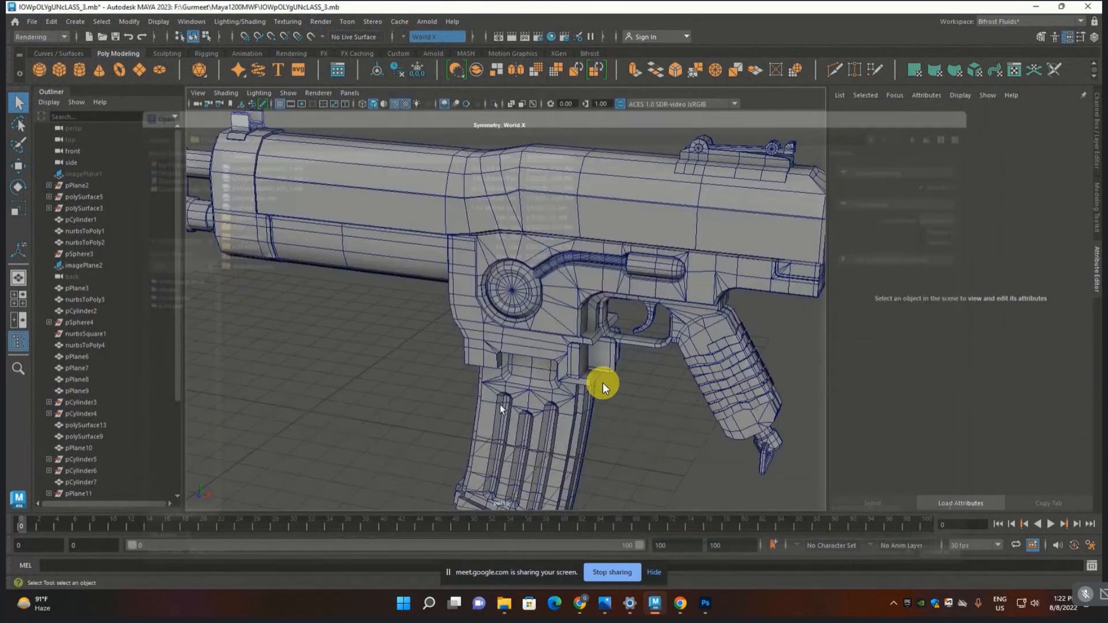
- Start a new scene without saving the changes to the gun scene
{"action": "left_click", "coordinate": [32, 21]}
{"action": "left_click", "coordinate": [40, 46]}
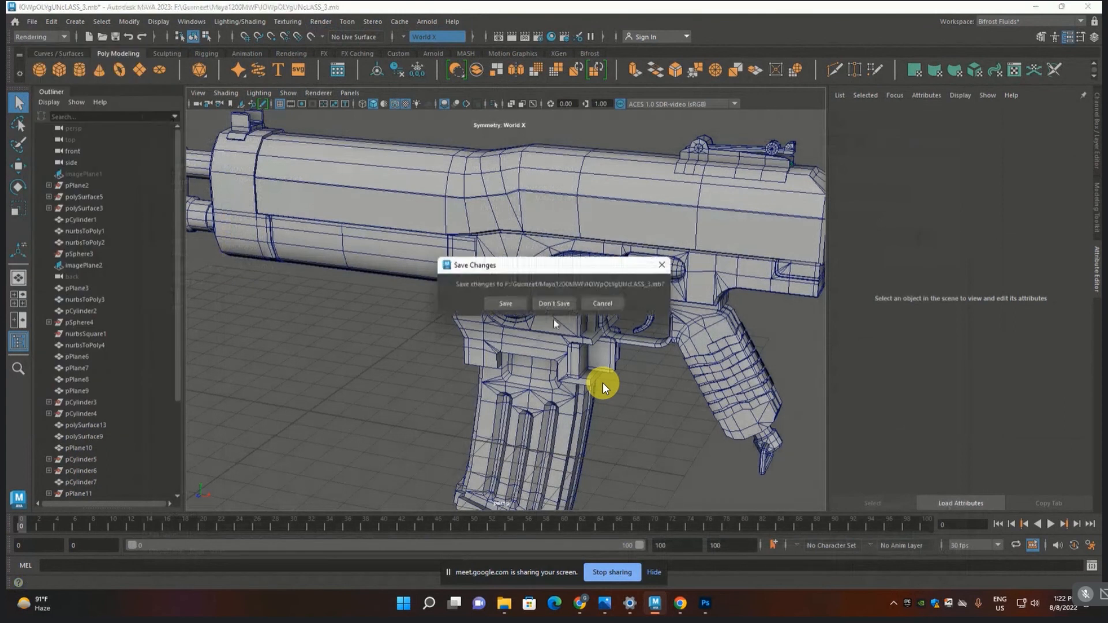
{"action": "left_click", "coordinate": [553, 302]}
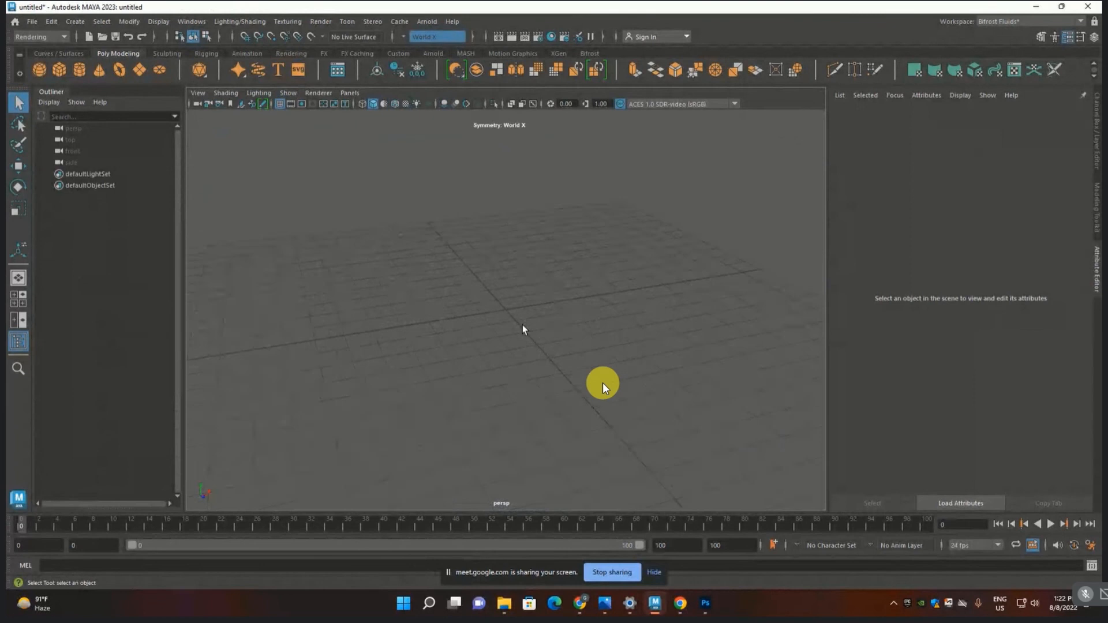
{"action": "left_click", "coordinate": [31, 22]}
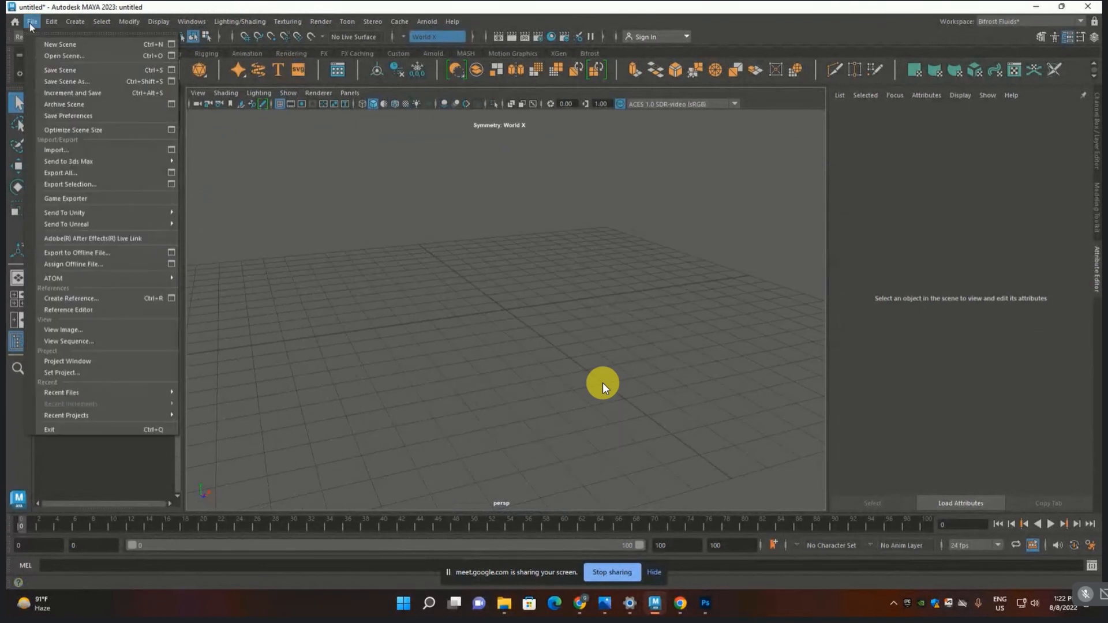
{"action": "left_click", "coordinate": [49, 55]}
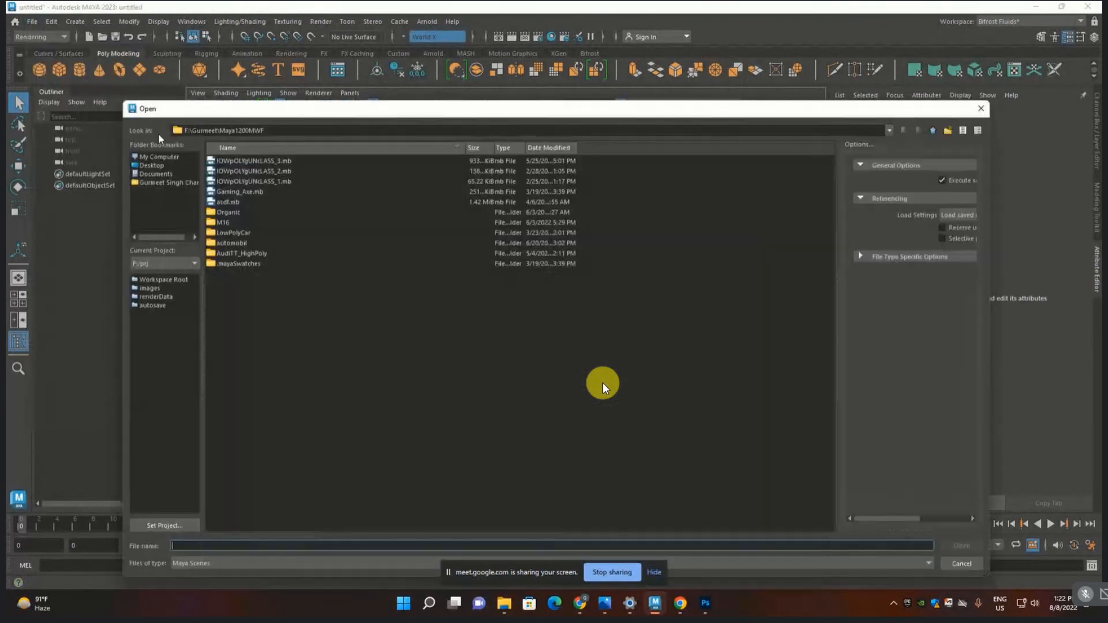
{"action": "left_click", "coordinate": [979, 111]}
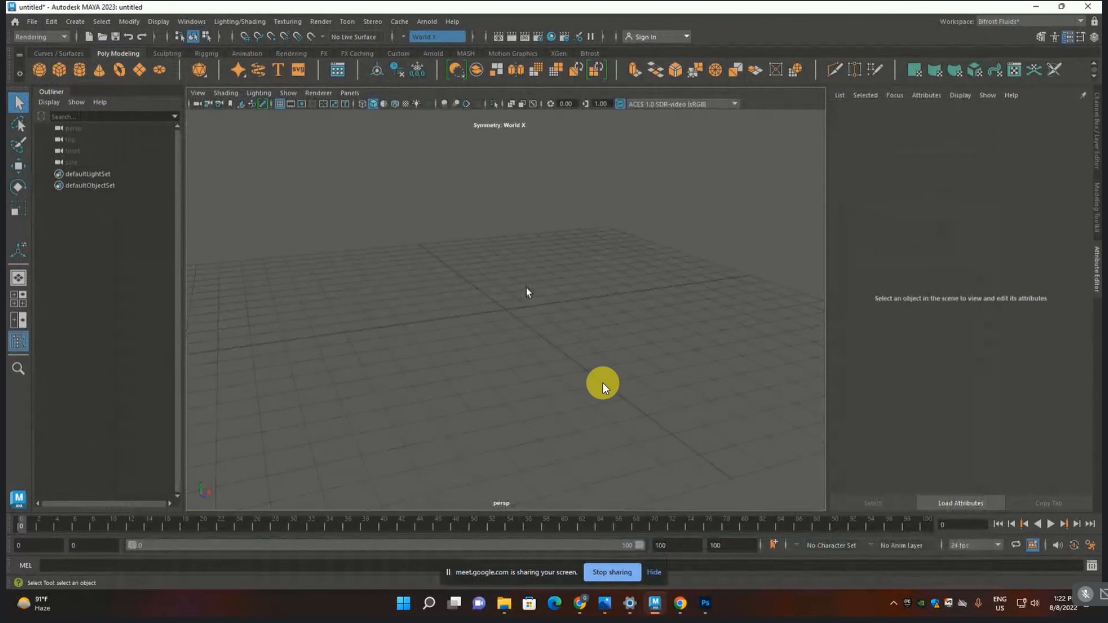
- Create a polygon cube about 5.7 units wide, high and deep near the centre of the grid
{"action": "left_click", "coordinate": [57, 70]}
{"action": "left_click", "coordinate": [518, 345]}
{"action": "left_click_drag", "start_coordinate": [515, 343], "coordinate": [517, 331]}
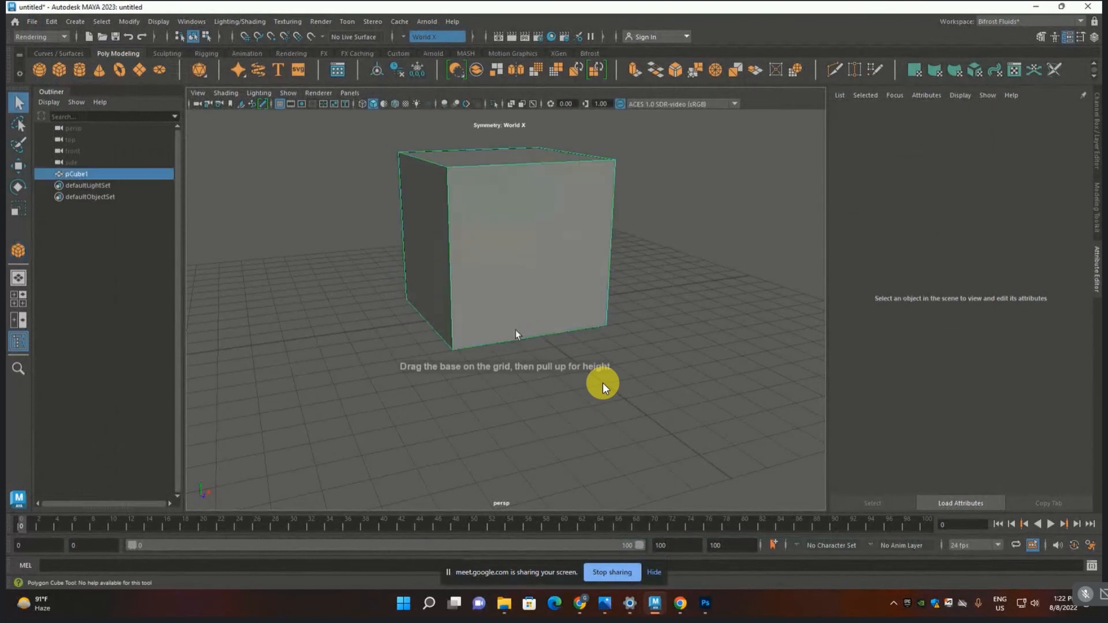
{"action": "scroll", "coordinate": [527, 268], "scroll_direction": "up", "scroll_amount": 2}
{"action": "middle_click_drag", "start_coordinate": [527, 267], "coordinate": [516, 365], "text": "alt"}
{"action": "left_click_drag", "start_coordinate": [517, 366], "coordinate": [469, 369], "text": "alt"}
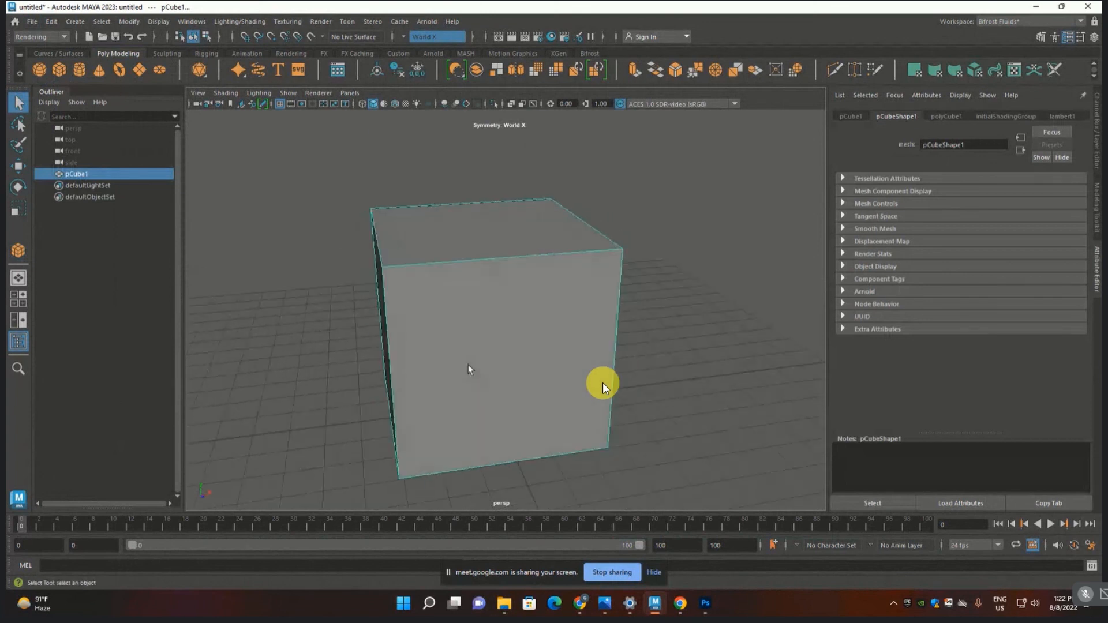
- Set the cube's width, height and depth subdivisions to 4 and reselect the cube
{"action": "key", "text": "ctrl+a"}
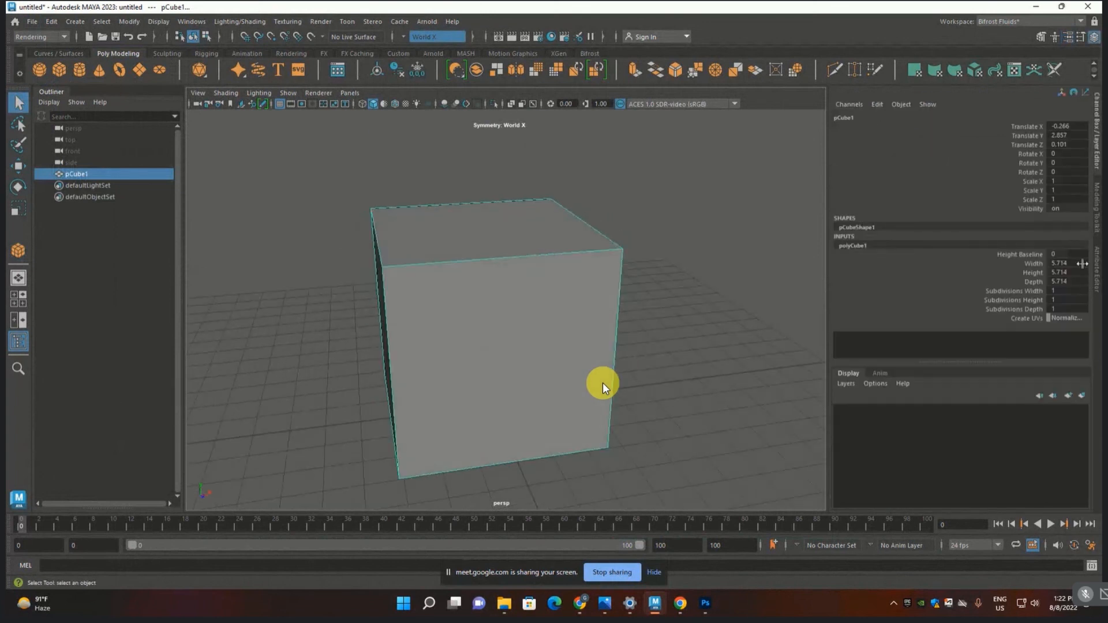
{"action": "left_click_drag", "start_coordinate": [1067, 290], "coordinate": [1053, 312]}
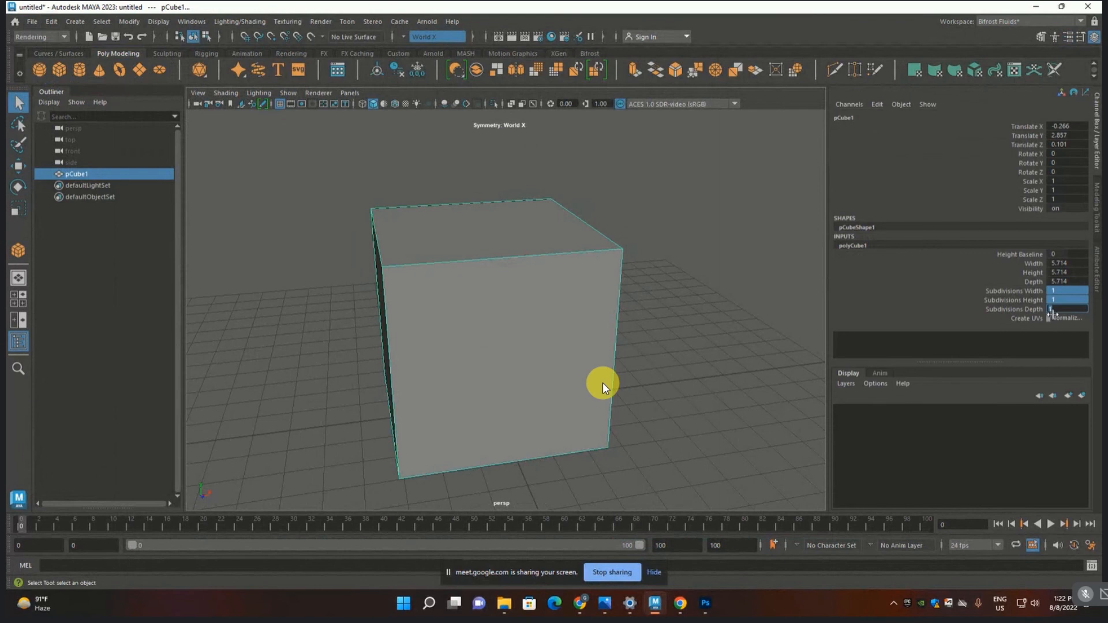
{"action": "type", "text": "4"}
{"action": "key", "text": "Return"}
{"action": "left_click", "coordinate": [656, 301]}
{"action": "left_click", "coordinate": [507, 255]}
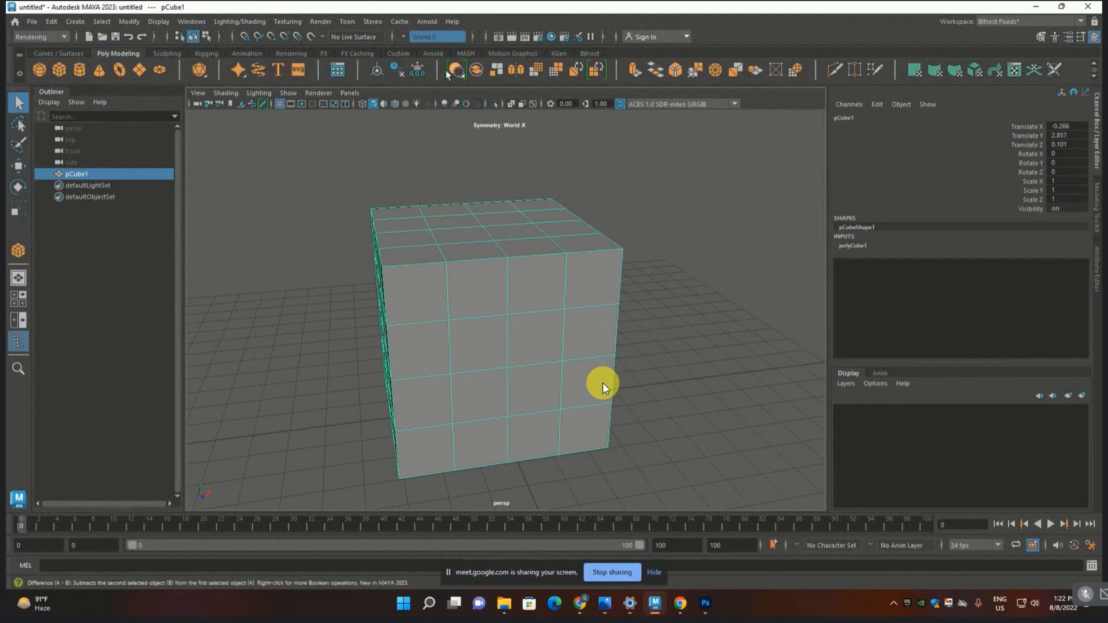
- Switch to the Modeling menu set, apply a Sculpt deformer to the cube and scale the sculptor uniformly to about 6.9
{"action": "left_click", "coordinate": [41, 36]}
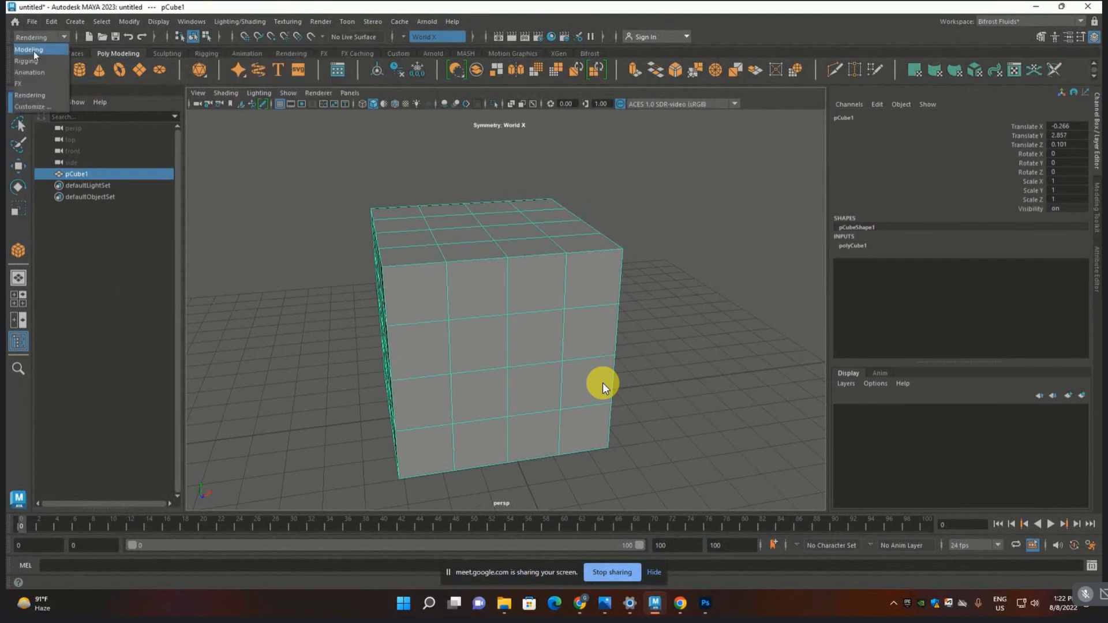
{"action": "left_click", "coordinate": [34, 51]}
{"action": "left_click", "coordinate": [436, 22]}
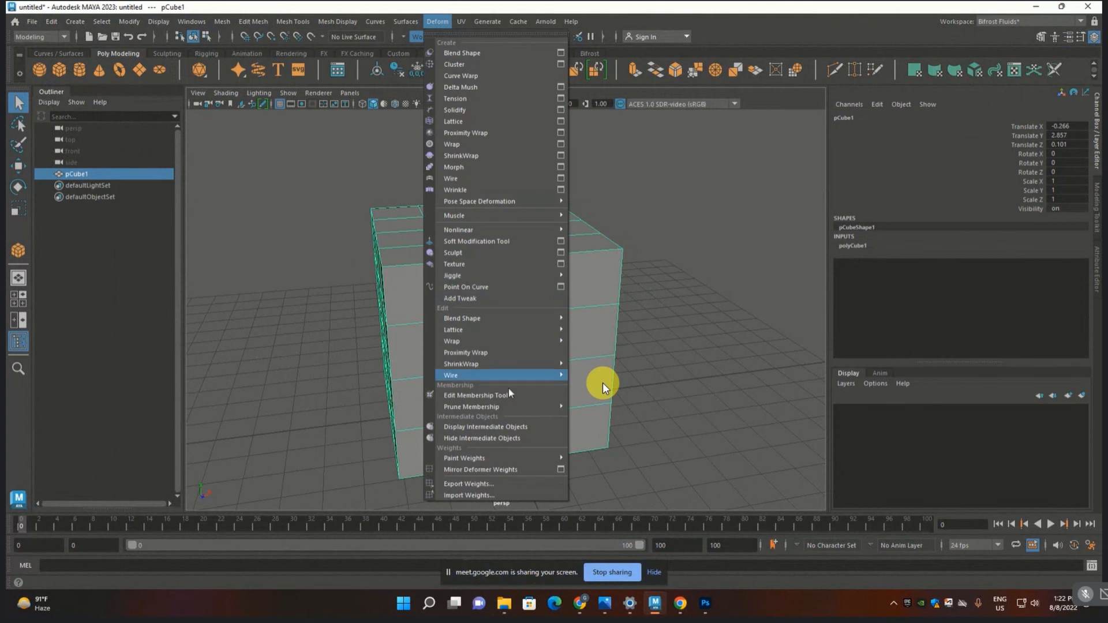
{"action": "left_click", "coordinate": [462, 256]}
{"action": "key", "text": "r"}
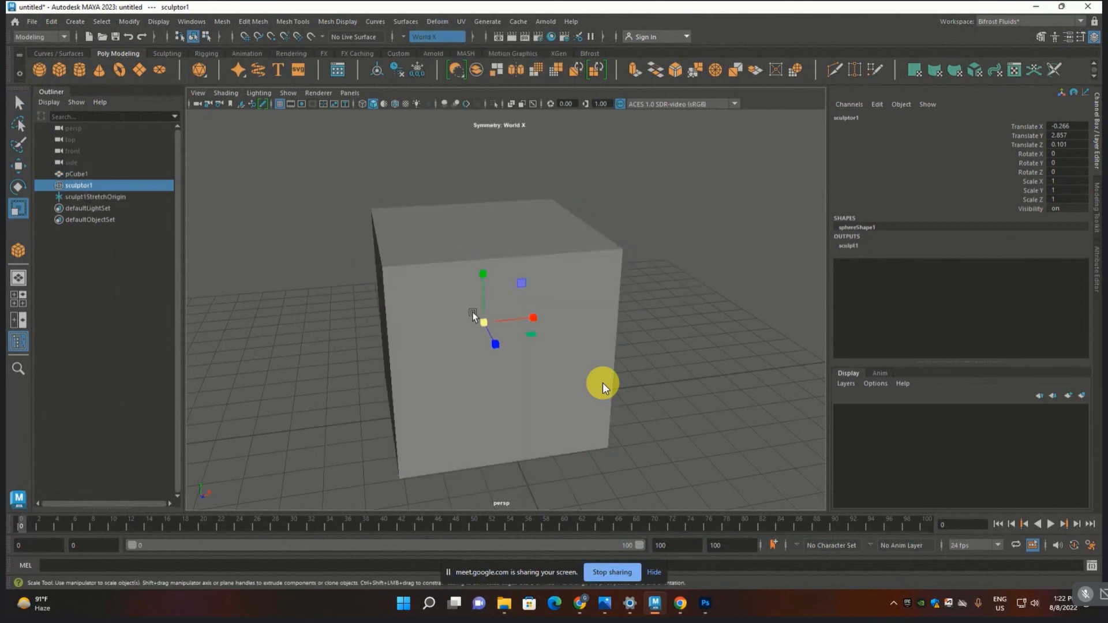
{"action": "left_click_drag", "start_coordinate": [483, 321], "coordinate": [734, 286]}
{"action": "scroll", "coordinate": [496, 305], "scroll_direction": "down", "scroll_amount": 5}
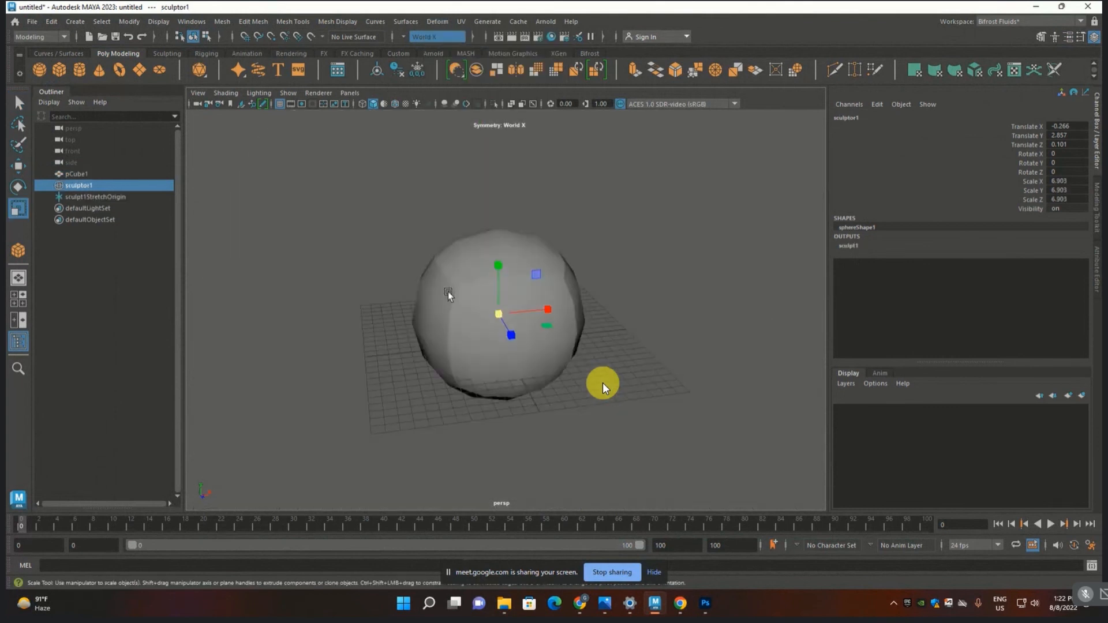
- Delete the rounded cube's construction history and remove the faces of its lower half to leave an open dome
{"action": "left_click", "coordinate": [443, 299]}
{"action": "key", "text": "alt+shift+d"}
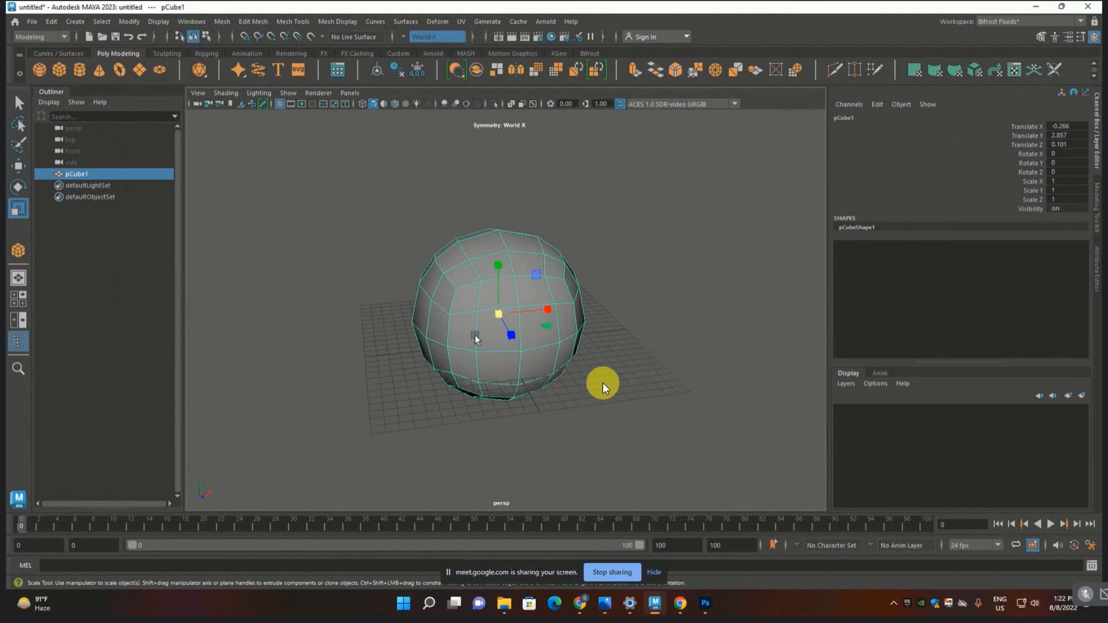
{"action": "mouse_move", "coordinate": [478, 333]}
{"action": "left_mouse_down", "text": "alt"}
{"action": "mouse_move", "coordinate": [468, 361]}
{"action": "mouse_move", "coordinate": [465, 352]}
{"action": "left_mouse_up", "text": "alt"}
{"action": "key", "text": "F11"}
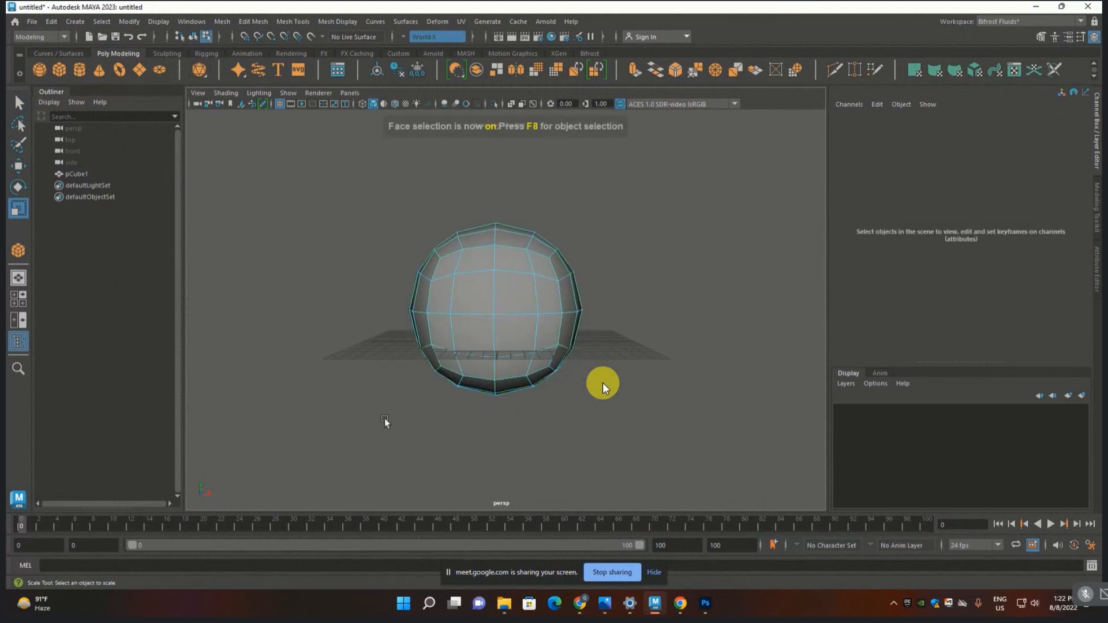
{"action": "left_click_drag", "start_coordinate": [329, 409], "coordinate": [565, 369]}
{"action": "key", "text": "Delete"}
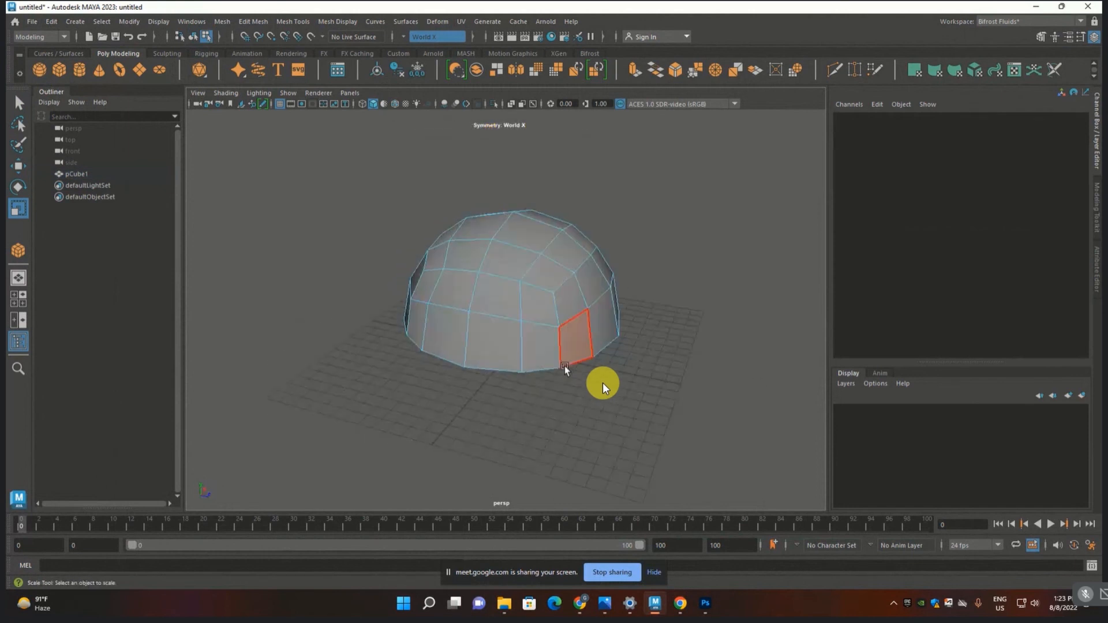
- Extrude the front border edges of the dome outward in two segments to form a cap brim
{"action": "key", "text": "F10"}
{"action": "left_click", "coordinate": [564, 364]}
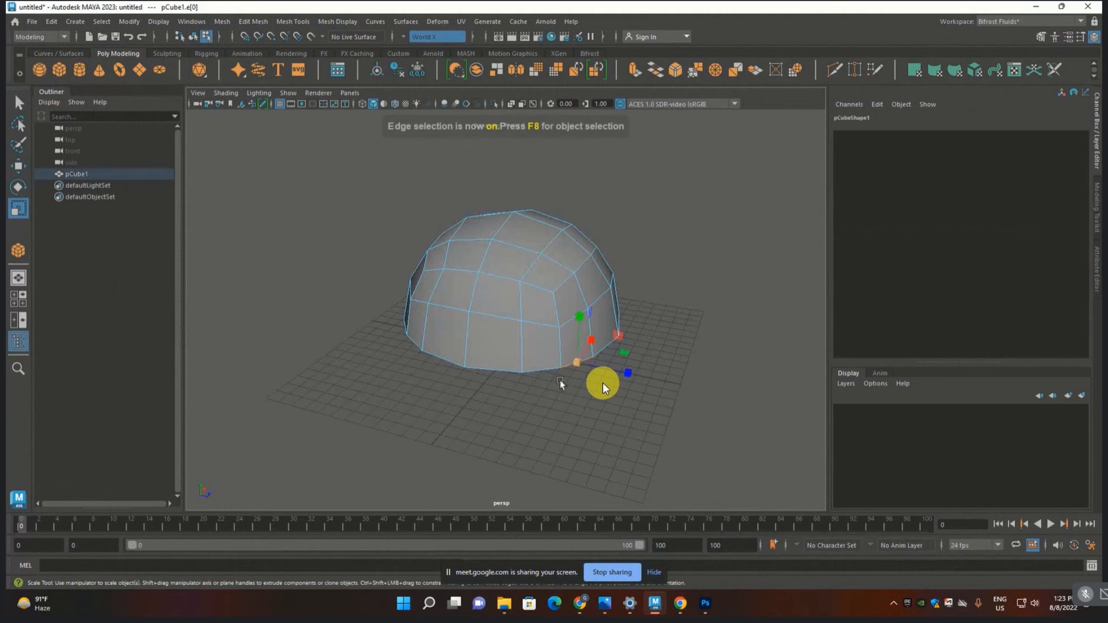
{"action": "left_click_drag", "start_coordinate": [564, 366], "coordinate": [596, 394], "text": "alt"}
{"action": "double_click", "coordinate": [517, 352]}
{"action": "key", "text": "w"}
{"action": "left_click_drag", "start_coordinate": [560, 326], "coordinate": [653, 437], "text": "shift"}
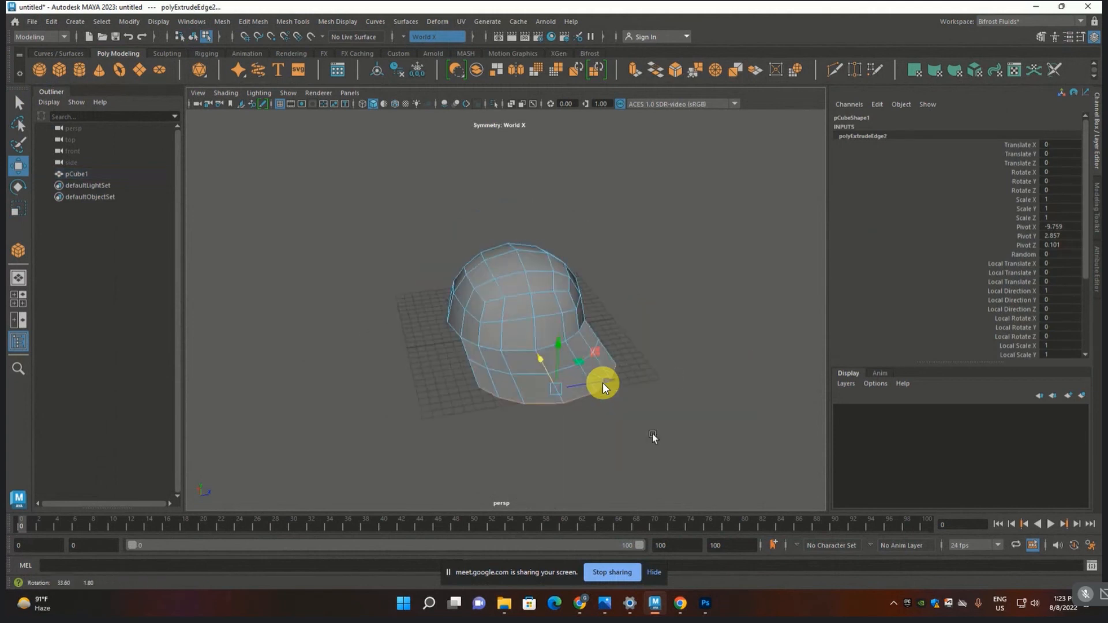
- Select the vertices of the brim and apply a Lattice deformer to them
{"action": "key", "text": "F8"}
{"action": "left_click_drag", "start_coordinate": [362, 466], "coordinate": [548, 365]}
{"action": "left_click", "coordinate": [547, 362], "text": "shift"}
{"action": "scroll", "coordinate": [559, 359], "scroll_direction": "up", "scroll_amount": 2}
{"action": "left_click_drag", "start_coordinate": [594, 462], "coordinate": [728, 398], "text": "alt"}
{"action": "left_click", "coordinate": [438, 21]}
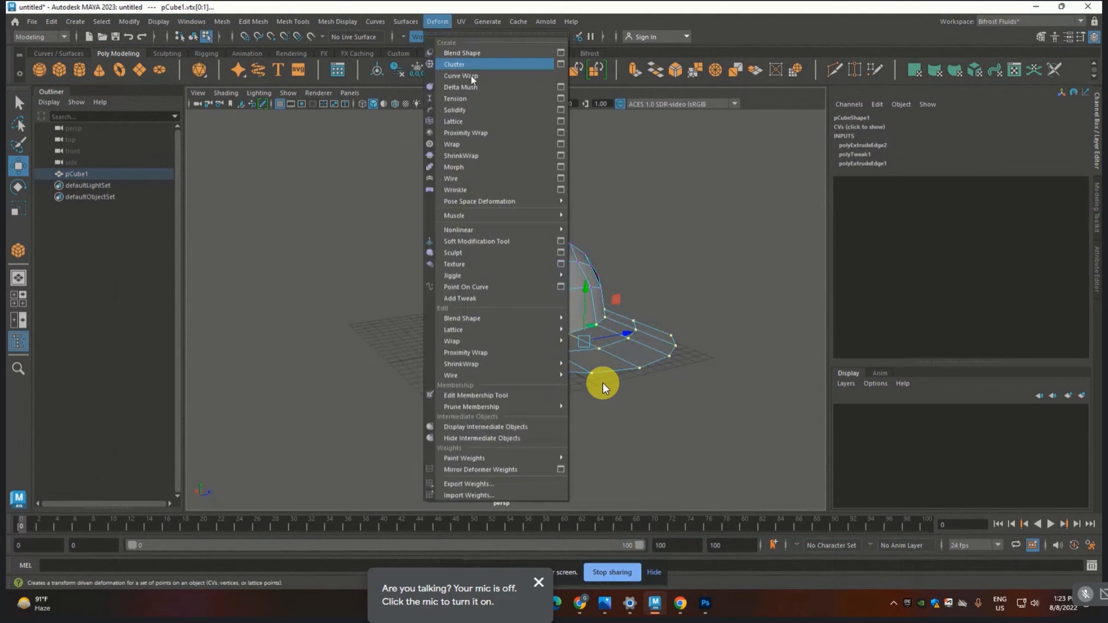
{"action": "left_click", "coordinate": [451, 123]}
- Set the lattice's U divisions to 4, keeping the S and T divisions at 2
{"action": "left_click_drag", "start_coordinate": [733, 340], "coordinate": [659, 343], "text": "alt"}
{"action": "key", "text": "ctrl+a"}
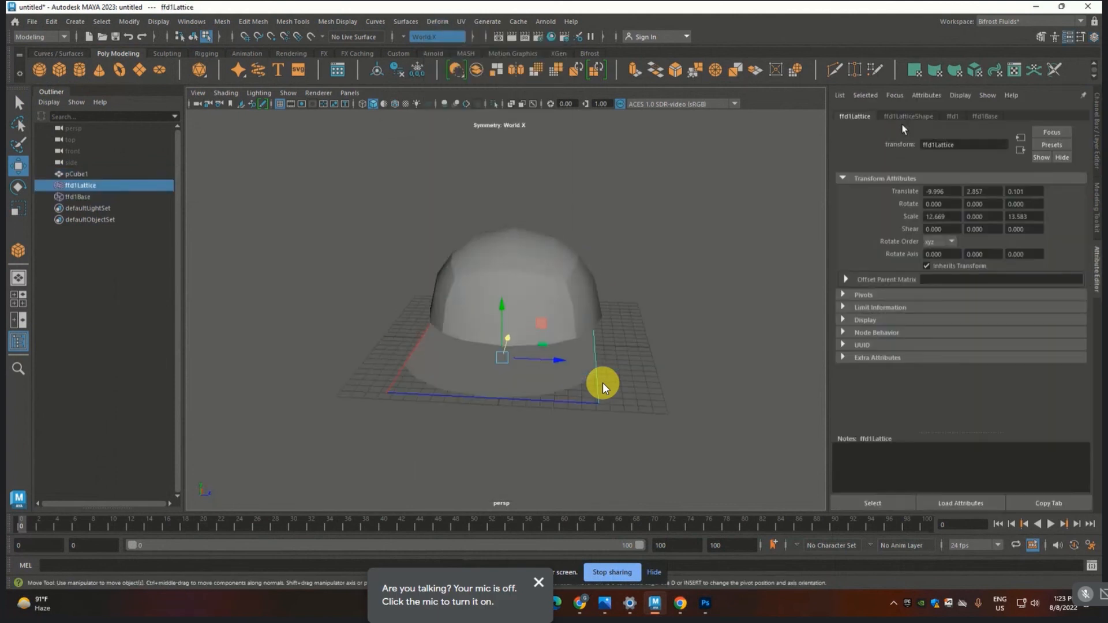
{"action": "left_click", "coordinate": [904, 117]}
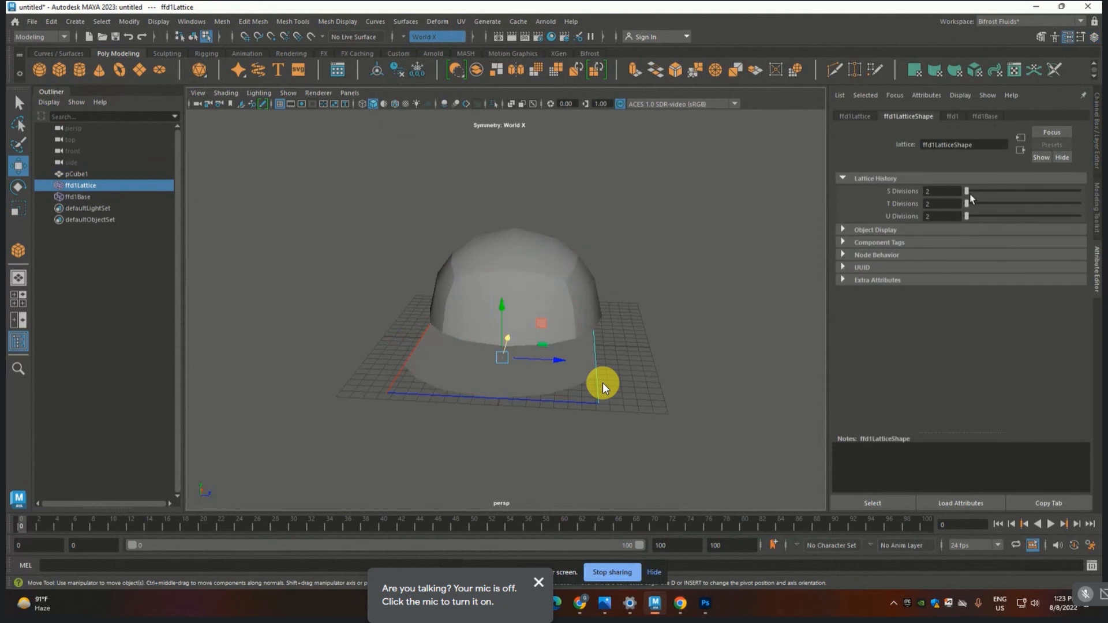
{"action": "left_click_drag", "start_coordinate": [968, 192], "coordinate": [968, 221]}
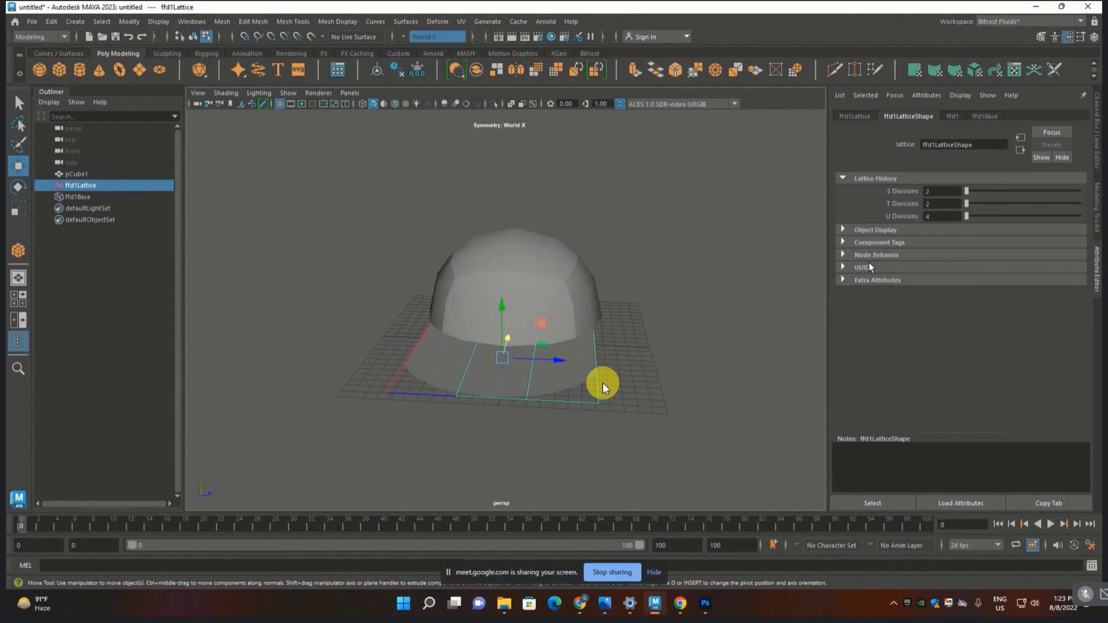
- Raise the middle lattice points at the front of the brim to give it an arched shape
{"action": "right_click_drag", "start_coordinate": [704, 252], "coordinate": [700, 216]}
{"action": "left_click_drag", "start_coordinate": [610, 398], "coordinate": [602, 367], "text": "alt"}
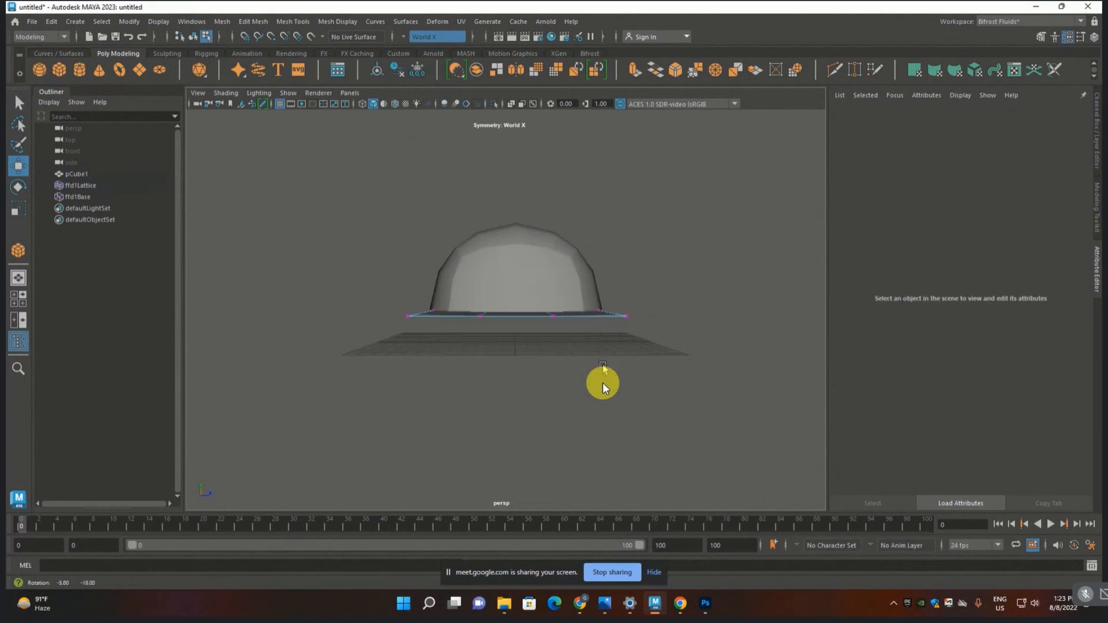
{"action": "left_click_drag", "start_coordinate": [460, 242], "coordinate": [566, 390]}
{"action": "left_click_drag", "start_coordinate": [518, 289], "coordinate": [632, 274]}
{"action": "left_click", "coordinate": [674, 252]}
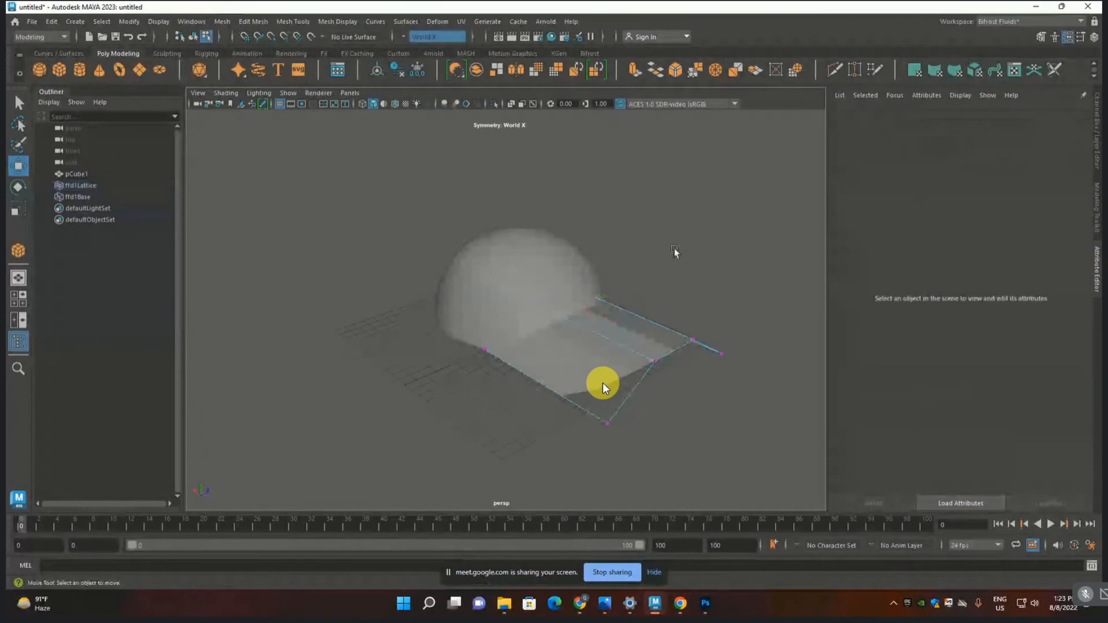
- Delete the cap's history in object selection mode to bake the lattice deformation, and clear the selection
{"action": "left_click", "coordinate": [539, 289]}
{"action": "key", "text": "F8"}
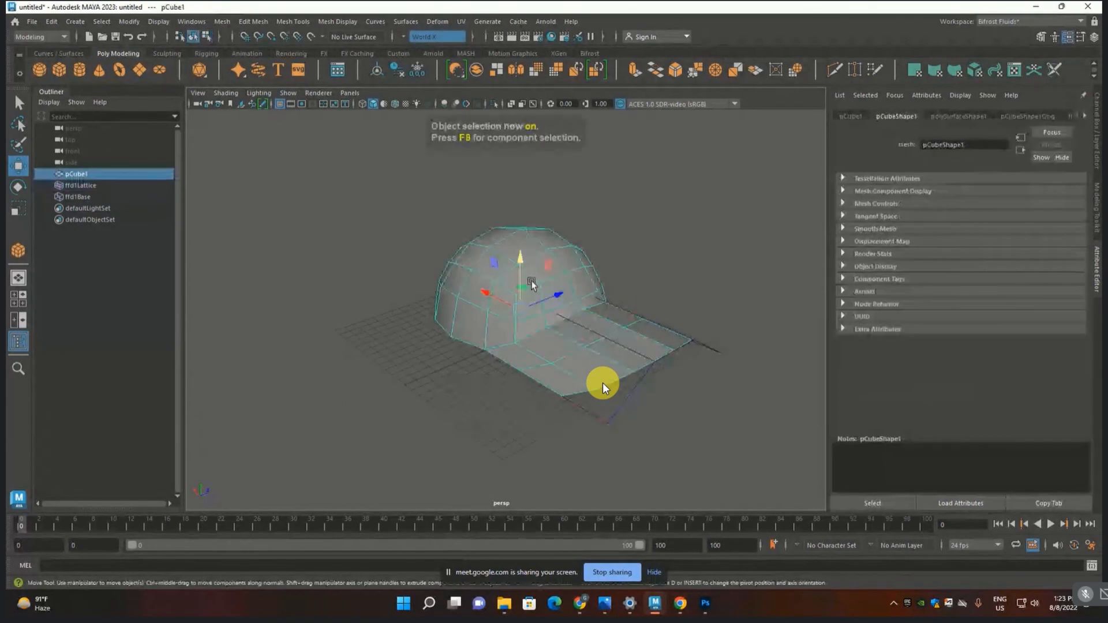
{"action": "key", "text": "alt+shift+d"}
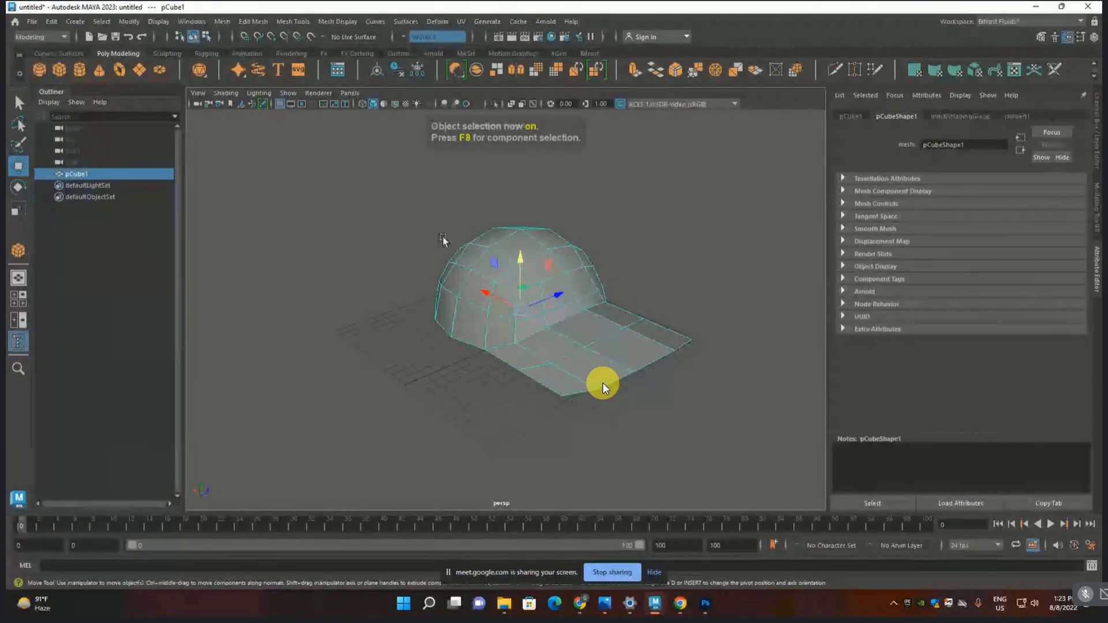
{"action": "left_click", "coordinate": [352, 314]}
- Extrude the two lower centre faces at the back of the cap with an offset of 1.04
{"action": "left_click_drag", "start_coordinate": [351, 314], "coordinate": [559, 329], "text": "alt"}
{"action": "left_click", "coordinate": [497, 321]}
{"action": "right_click_drag", "start_coordinate": [497, 322], "coordinate": [547, 343], "text": "alt"}
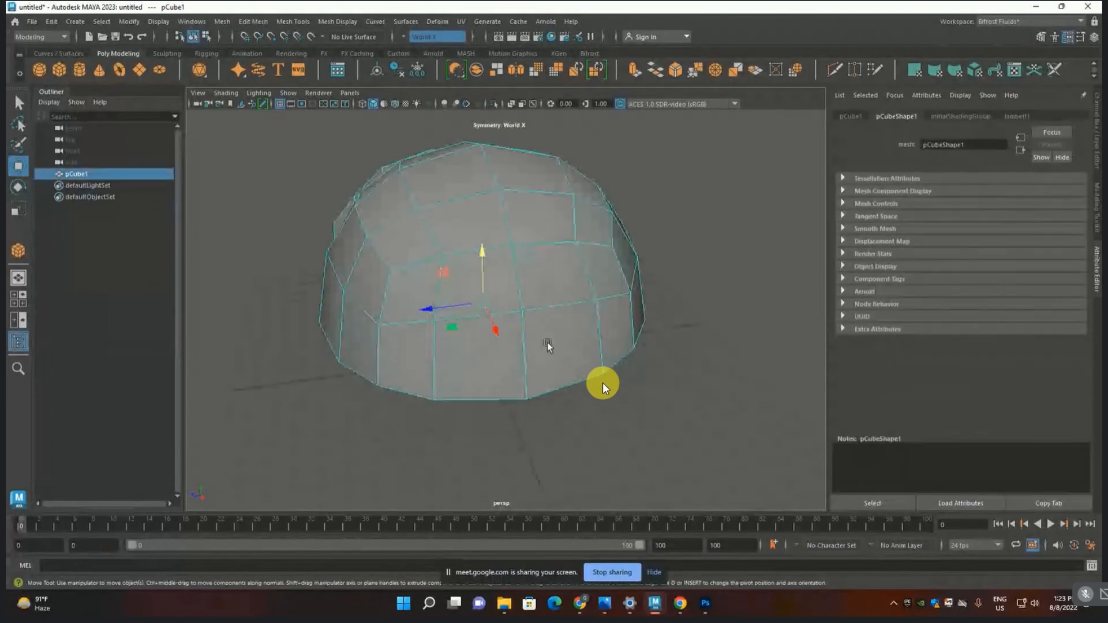
{"action": "key", "text": "F8"}
{"action": "left_click", "coordinate": [537, 341]}
{"action": "left_click", "coordinate": [487, 361], "text": "shift"}
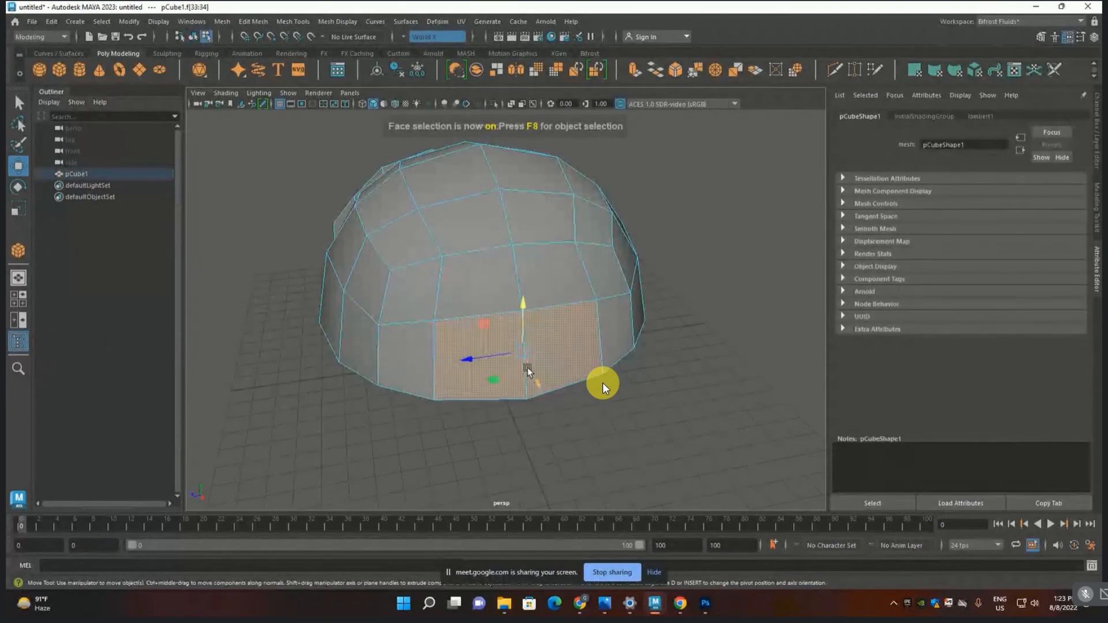
{"action": "key", "text": "ctrl+e"}
{"action": "left_click", "coordinate": [650, 190]}
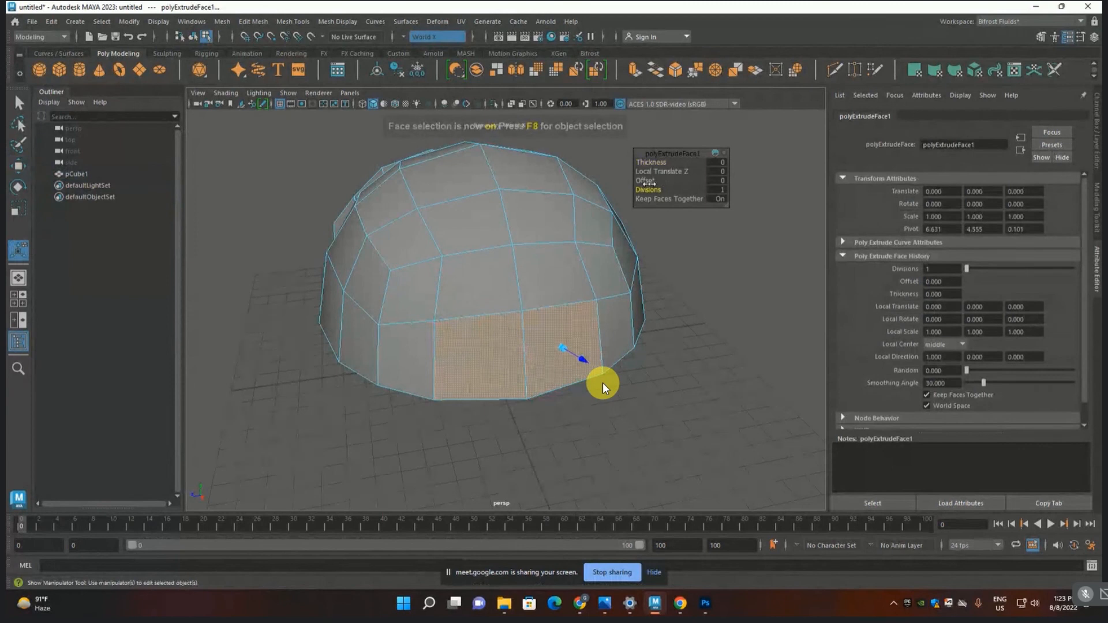
{"action": "left_click_drag", "start_coordinate": [645, 180], "coordinate": [708, 184]}
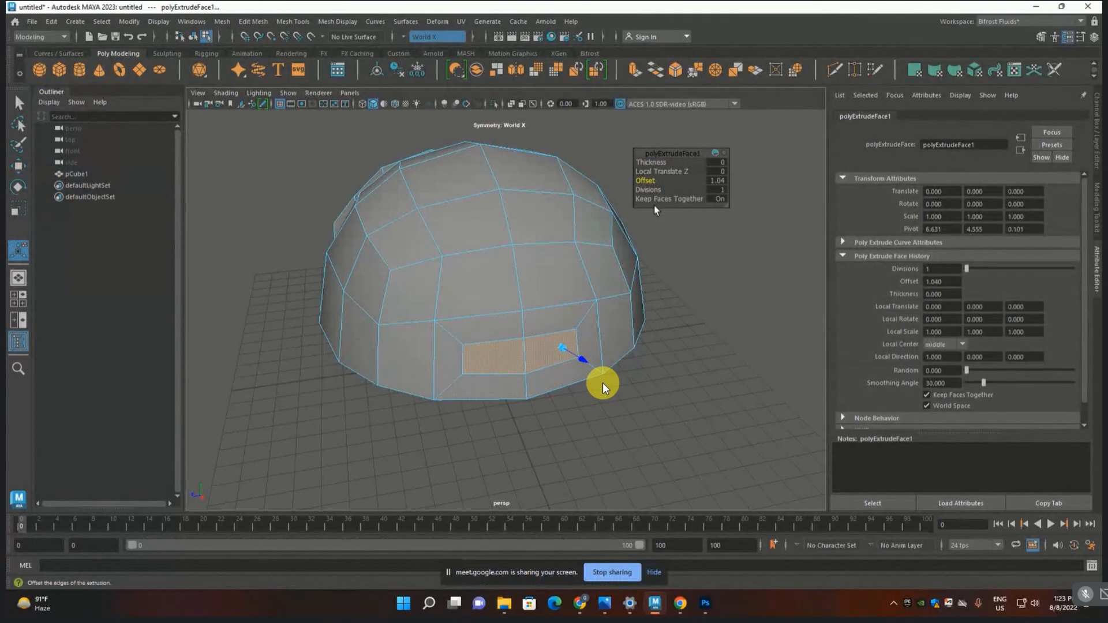
- Delete the inset faces to cut an opening in the back of the cap, and return to object selection
{"action": "key", "text": "Delete"}
{"action": "scroll", "coordinate": [639, 397], "scroll_direction": "down", "scroll_amount": 5}
{"action": "left_click_drag", "start_coordinate": [638, 397], "coordinate": [679, 391], "text": "alt"}
{"action": "key", "text": "q"}
{"action": "key", "text": "F8"}
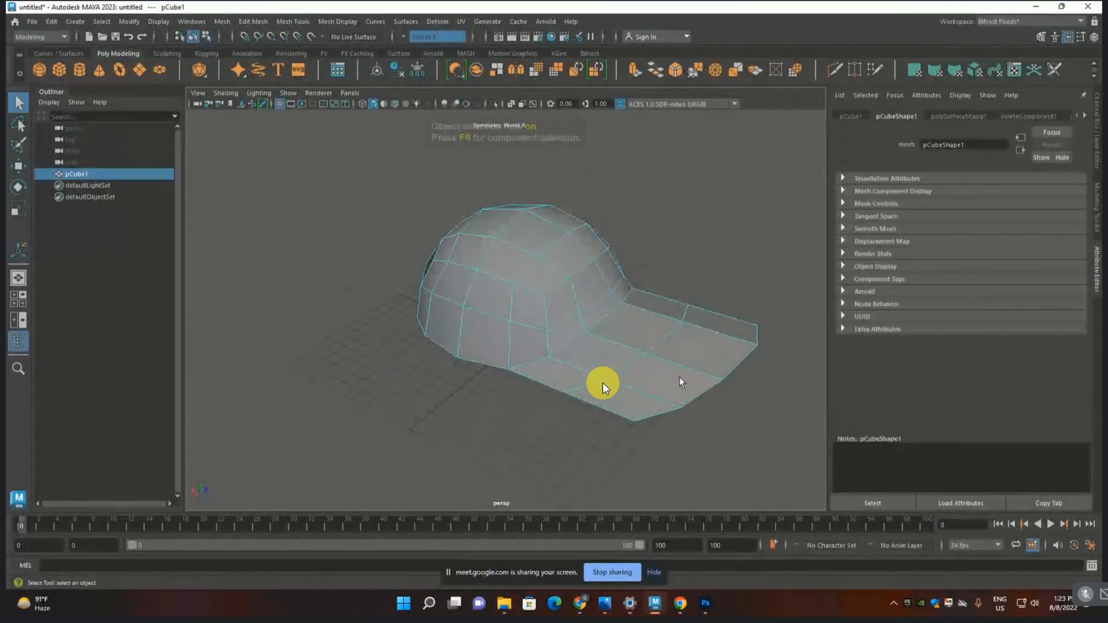
{"action": "left_click_drag", "start_coordinate": [483, 304], "coordinate": [487, 271], "text": "alt"}
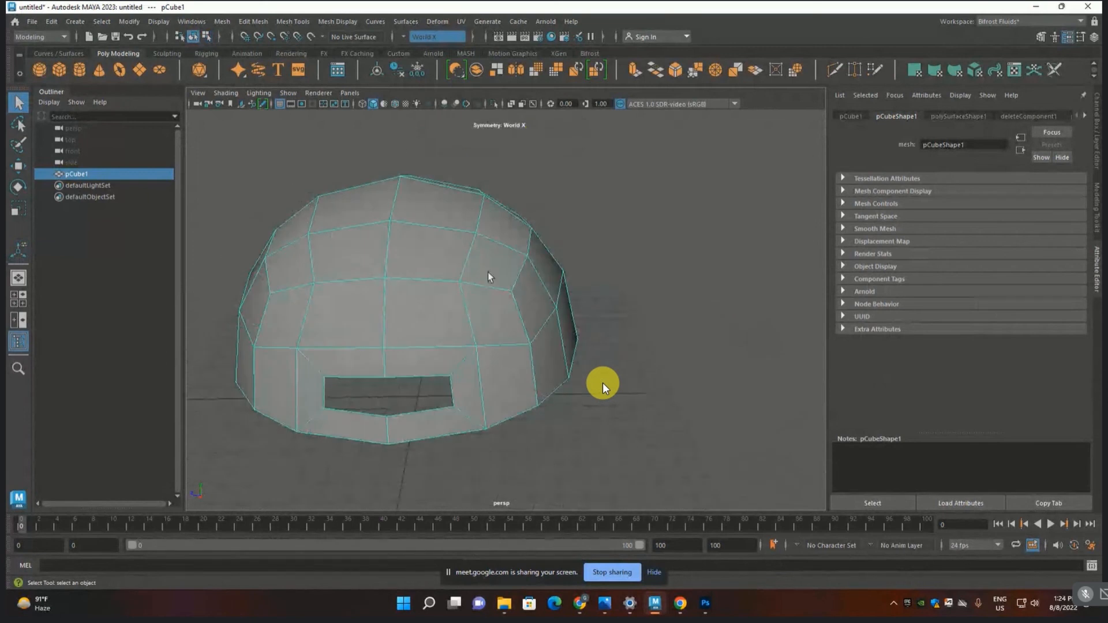
- Select all faces of the cap and project planar UVs from the Y axis, fitted to the bounding box
{"action": "left_click", "coordinate": [461, 23]}
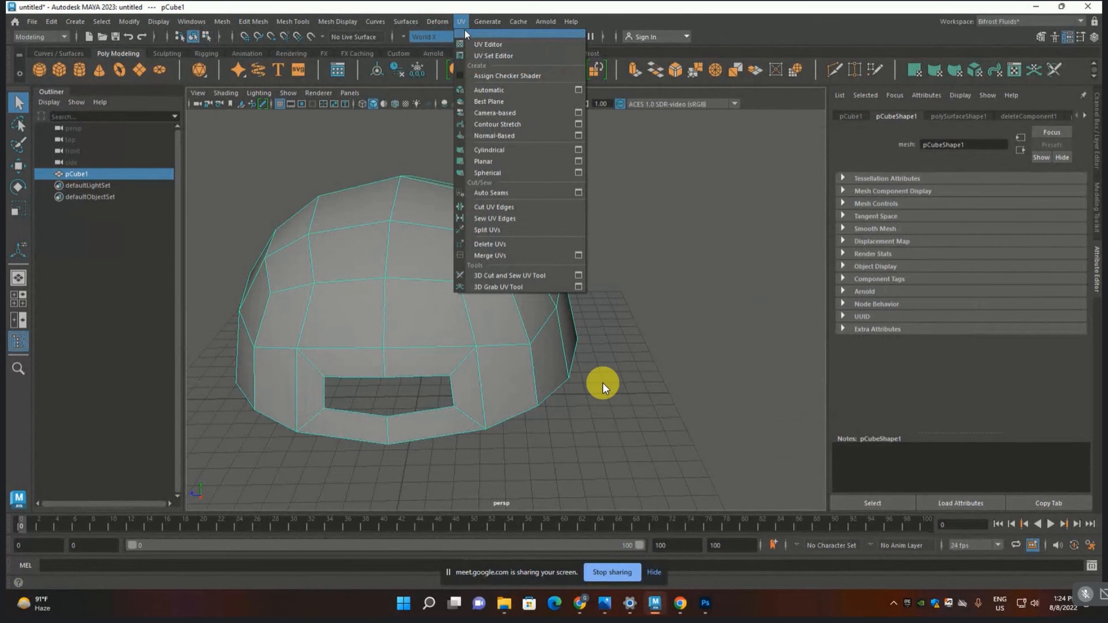
{"action": "left_click", "coordinate": [345, 131]}
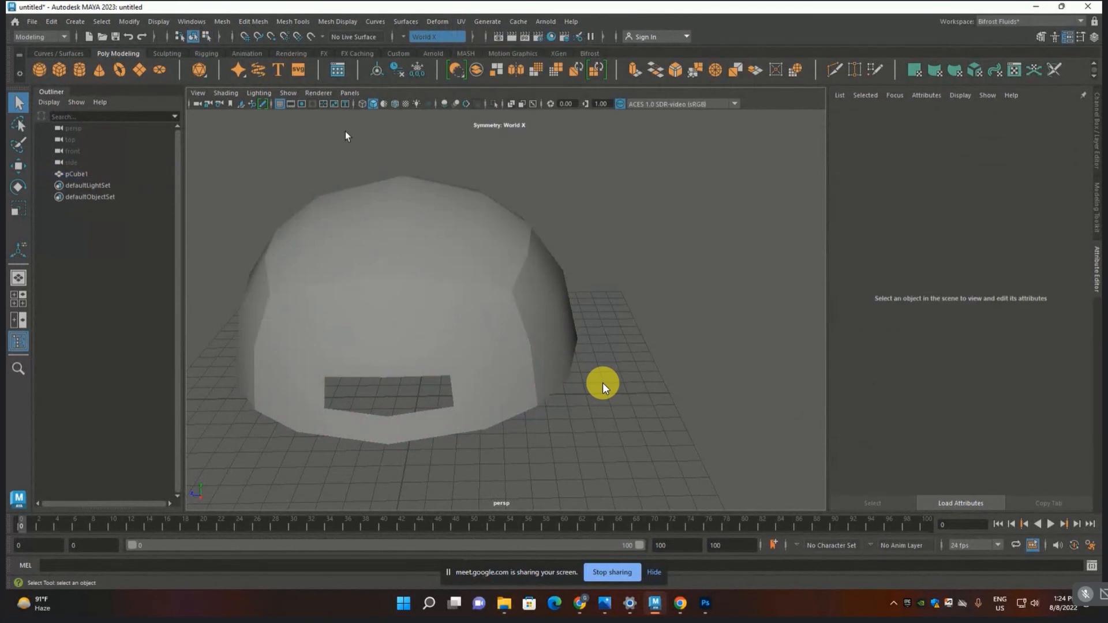
{"action": "key", "text": "F11"}
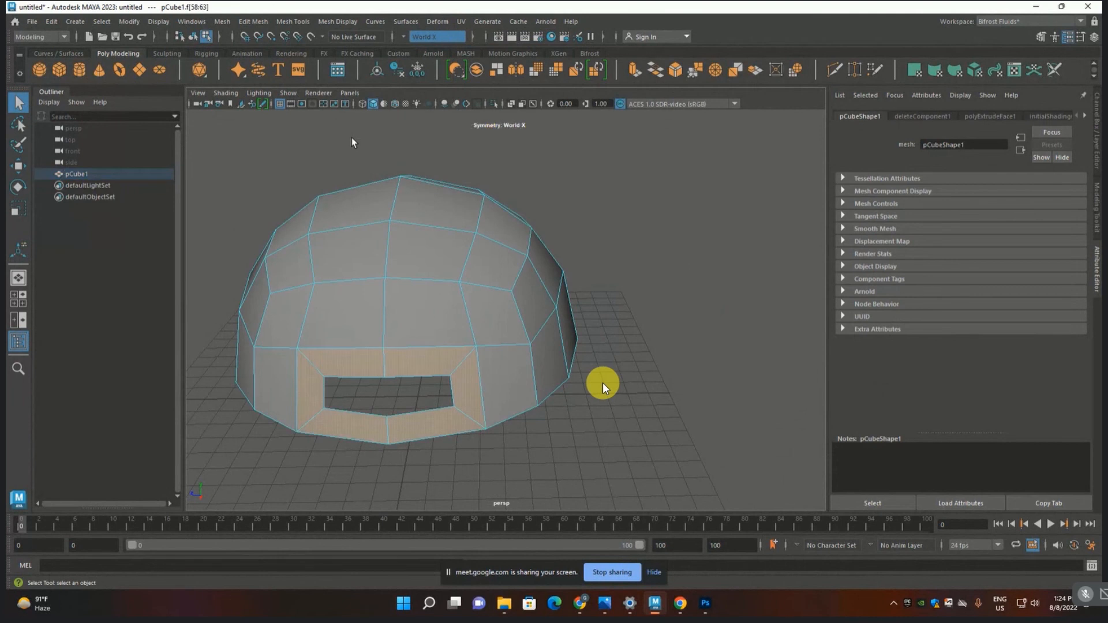
{"action": "key", "text": "ctrl+shift+a"}
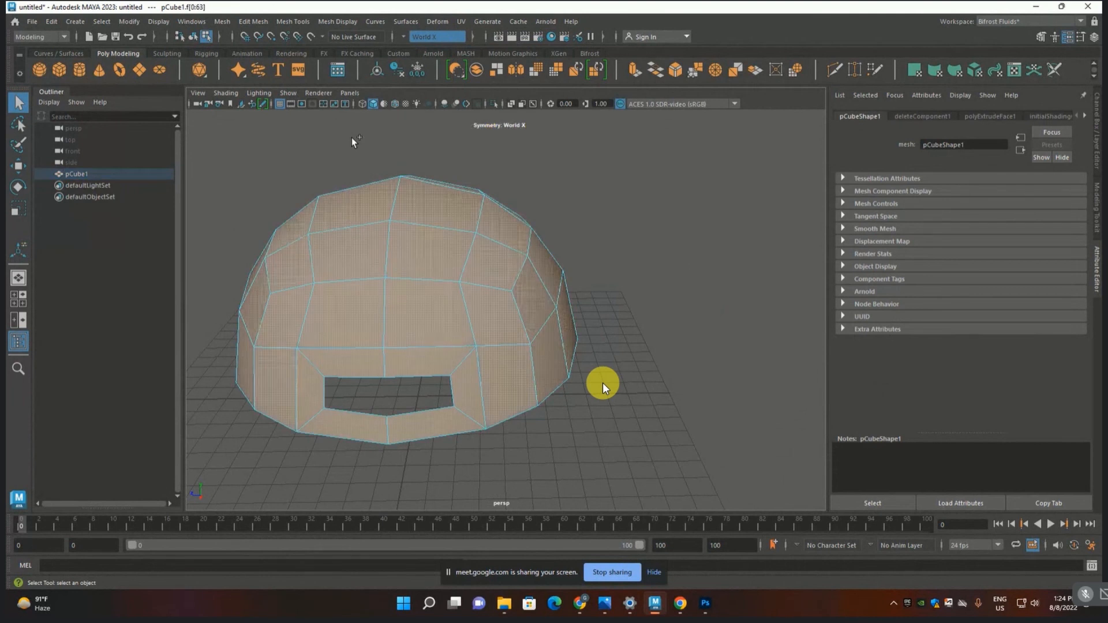
{"action": "left_click", "coordinate": [461, 21]}
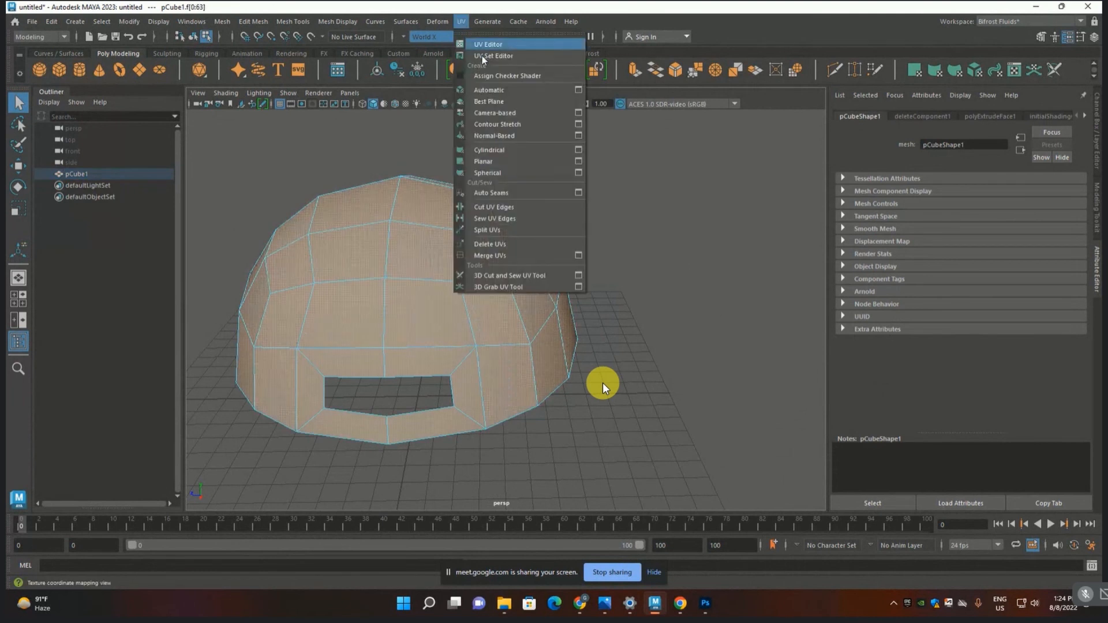
{"action": "left_click", "coordinate": [580, 163]}
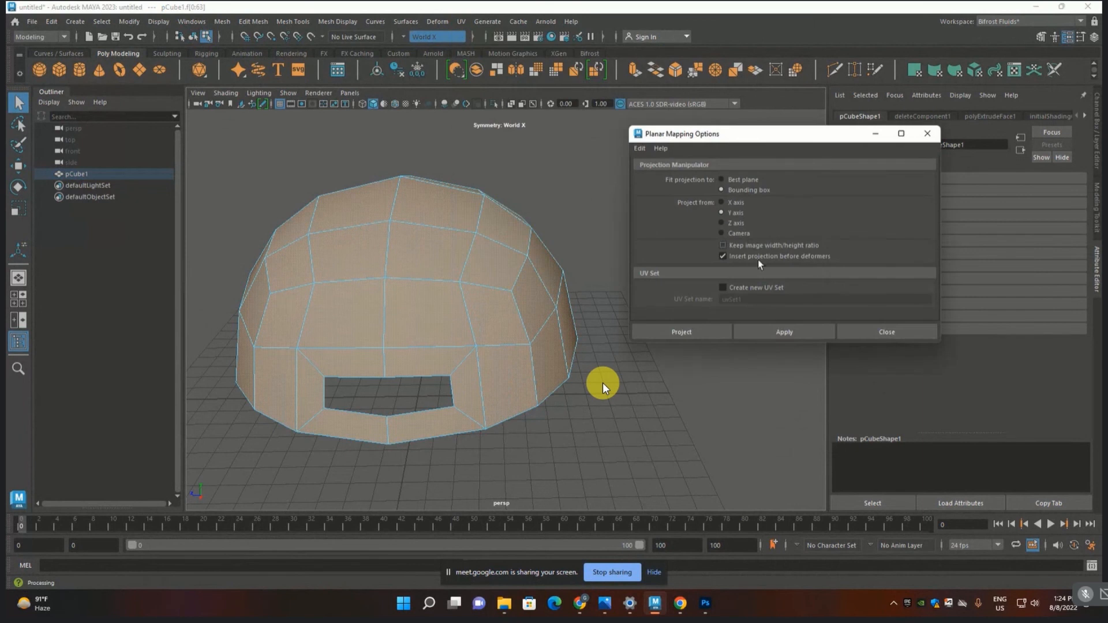
{"action": "left_click", "coordinate": [722, 336]}
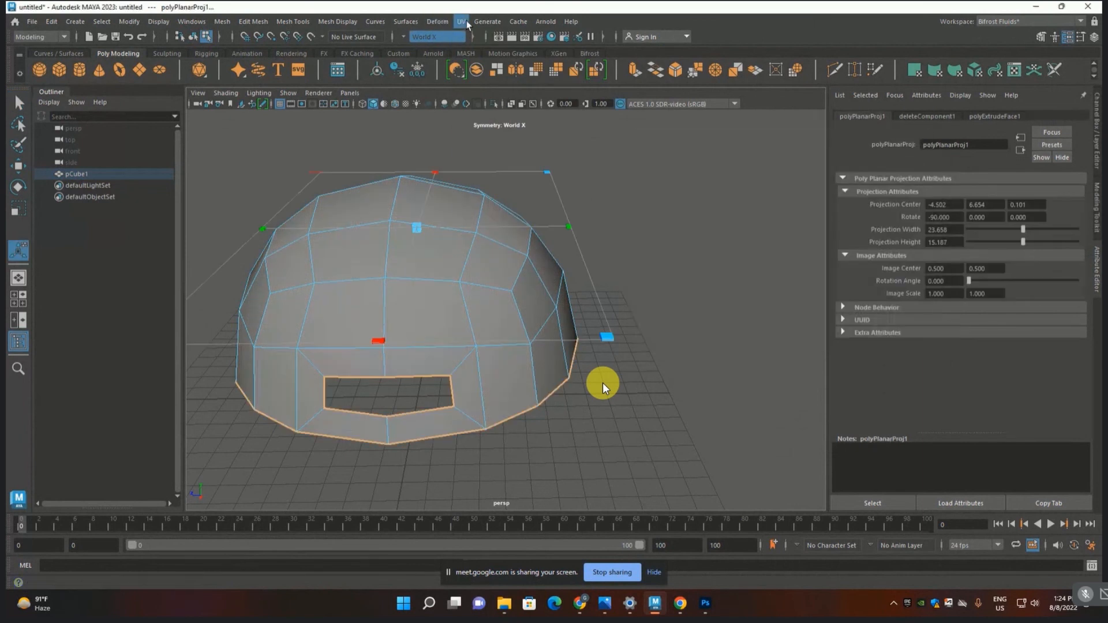
- Open the UV Editor, place it beside the cap view and turn off the checker texture display
{"action": "left_click", "coordinate": [461, 22]}
{"action": "left_click", "coordinate": [485, 43]}
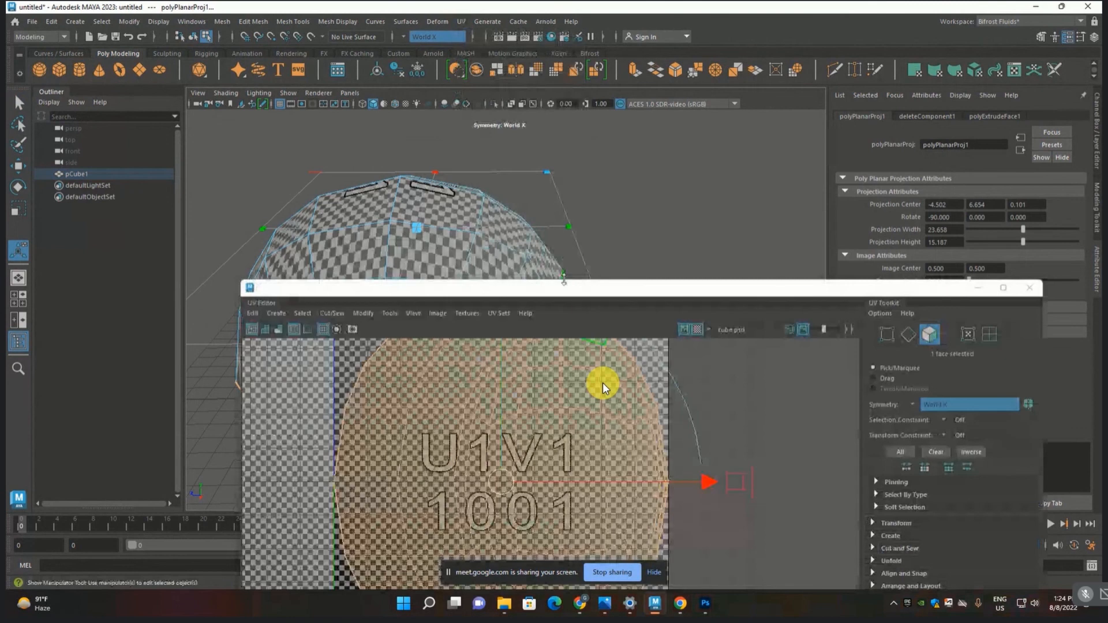
{"action": "left_click_drag", "start_coordinate": [561, 291], "coordinate": [794, 101]}
{"action": "scroll", "coordinate": [749, 254], "scroll_direction": "down", "scroll_amount": 2}
{"action": "left_click", "coordinate": [929, 142]}
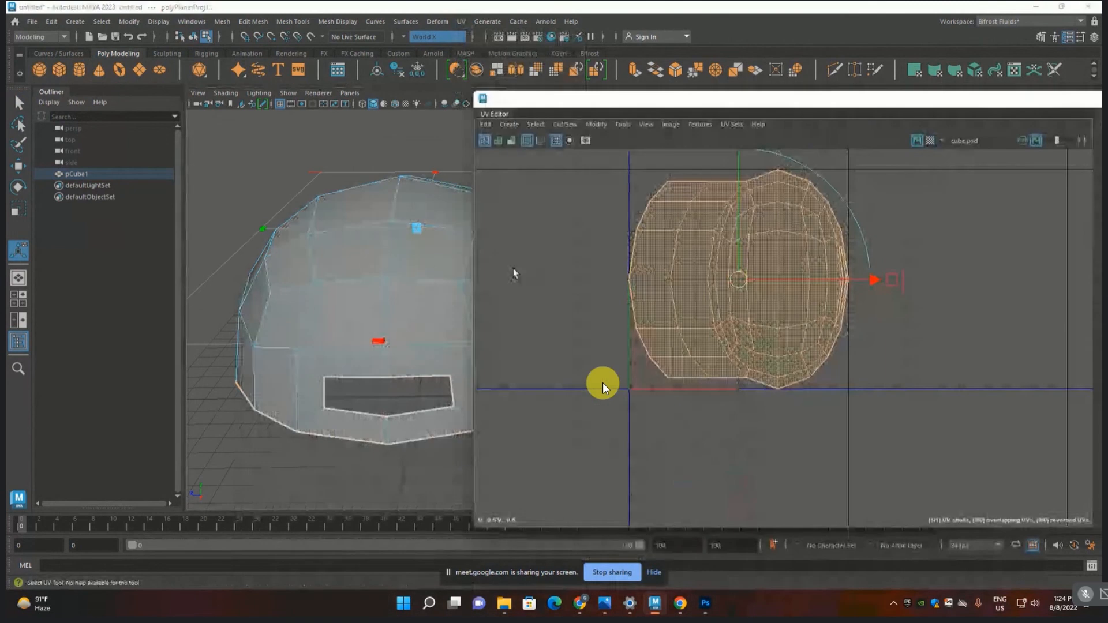
- Switch to edge selection and select the vertical centre edges at the cap's back around the opening
{"action": "scroll", "coordinate": [421, 267], "scroll_direction": "down", "scroll_amount": 5}
{"action": "middle_click_drag", "start_coordinate": [421, 269], "coordinate": [324, 258], "text": "alt"}
{"action": "left_click_drag", "start_coordinate": [382, 322], "coordinate": [312, 339], "text": "alt"}
{"action": "middle_click_drag", "start_coordinate": [378, 297], "coordinate": [373, 361], "text": "alt"}
{"action": "scroll", "coordinate": [351, 344], "scroll_direction": "up", "scroll_amount": 5}
{"action": "left_click_drag", "start_coordinate": [352, 344], "coordinate": [456, 277], "text": "alt"}
{"action": "right_click", "coordinate": [558, 252]}
{"action": "right_click_drag", "start_coordinate": [558, 253], "coordinate": [558, 221]}
{"action": "scroll", "coordinate": [281, 360], "scroll_direction": "down", "scroll_amount": 3}
{"action": "left_click", "coordinate": [282, 359]}
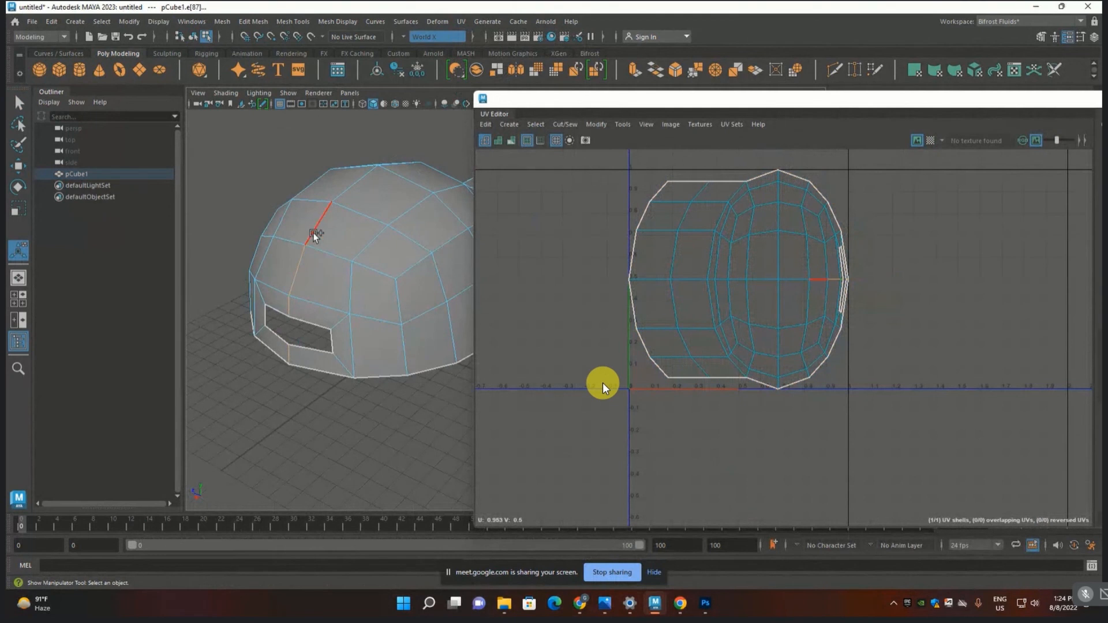
{"action": "left_click", "coordinate": [353, 188]}
{"action": "key", "text": "ctrl+z"}
- Extend the seam edge selection from the back centre line around one side of the crown towards the brim
{"action": "left_click", "coordinate": [323, 253], "text": "shift"}
{"action": "left_click", "coordinate": [377, 270], "text": "shift"}
{"action": "left_click", "coordinate": [414, 271], "text": "shift"}
{"action": "middle_click_drag", "start_coordinate": [426, 305], "coordinate": [335, 339], "text": "alt"}
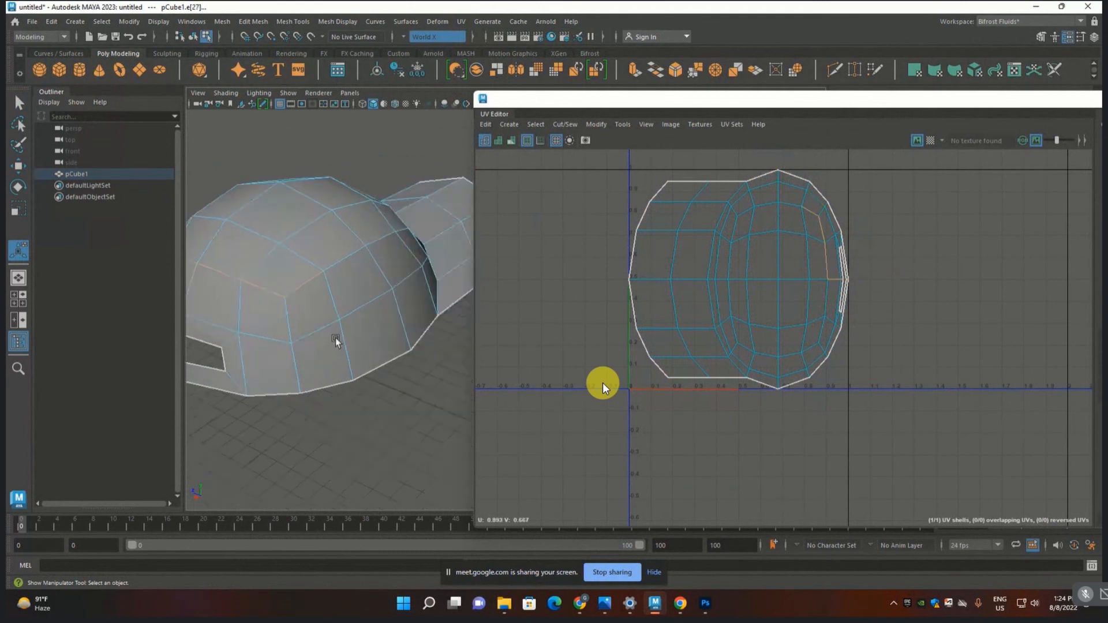
{"action": "left_click_drag", "start_coordinate": [336, 340], "coordinate": [264, 350], "text": "alt"}
{"action": "left_click", "coordinate": [373, 201], "text": "shift"}
{"action": "left_click", "coordinate": [395, 201], "text": "shift"}
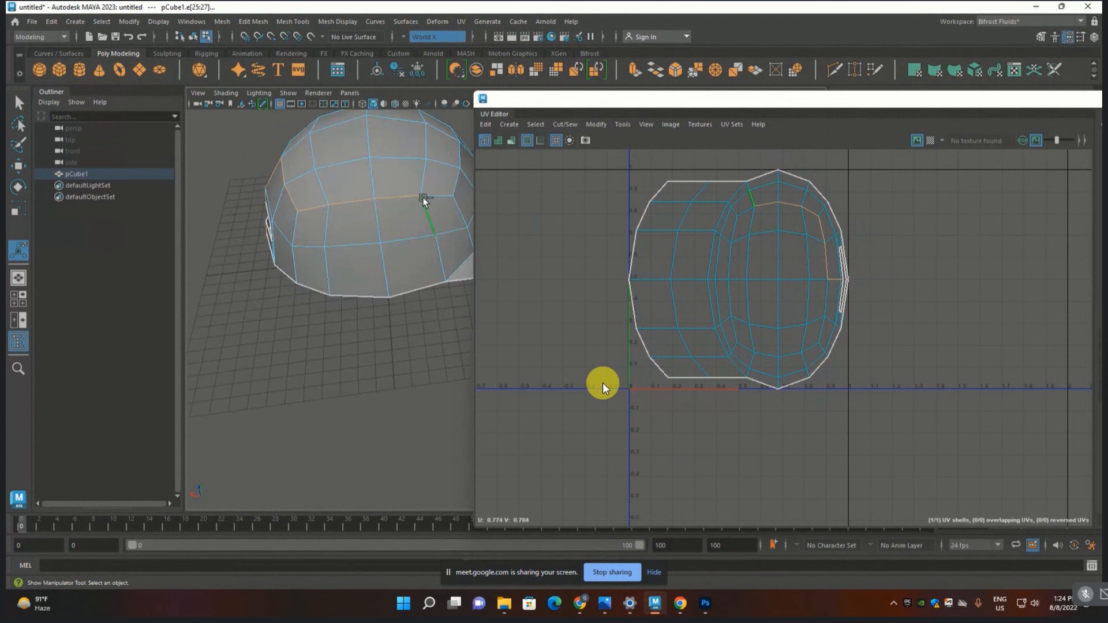
{"action": "left_click", "coordinate": [443, 196], "text": "shift"}
{"action": "key", "text": "alt+shift"}
{"action": "right_click_drag", "start_coordinate": [423, 247], "coordinate": [280, 325], "text": "alt"}
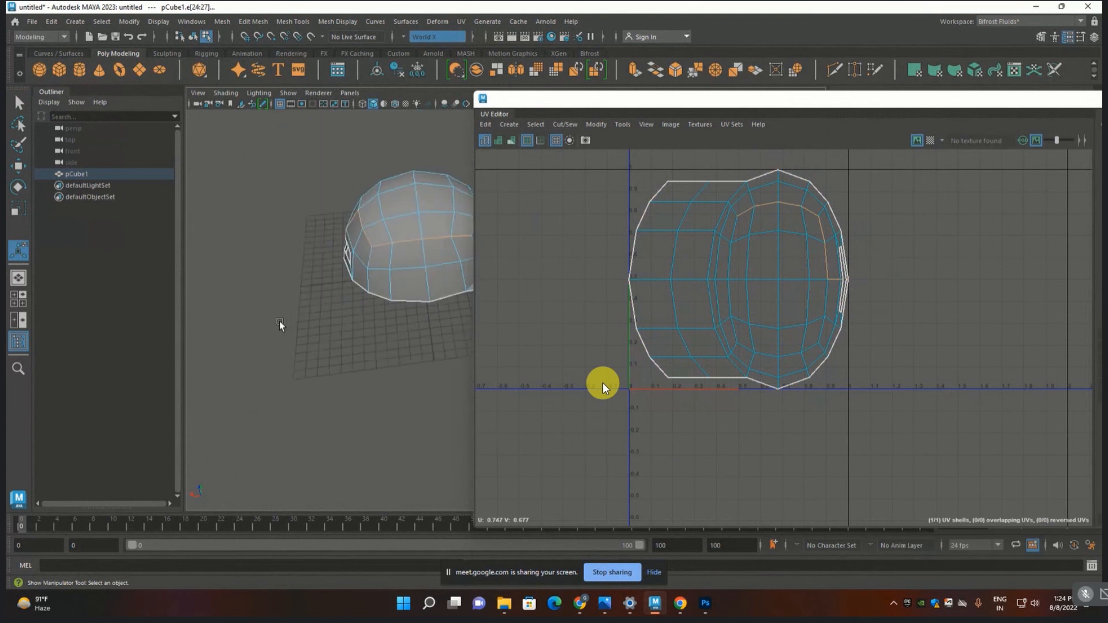
- Add the matching edges around the crown's opposite side to the seam selection, up to near the brim
{"action": "left_click_drag", "start_coordinate": [280, 325], "coordinate": [326, 272], "text": "alt"}
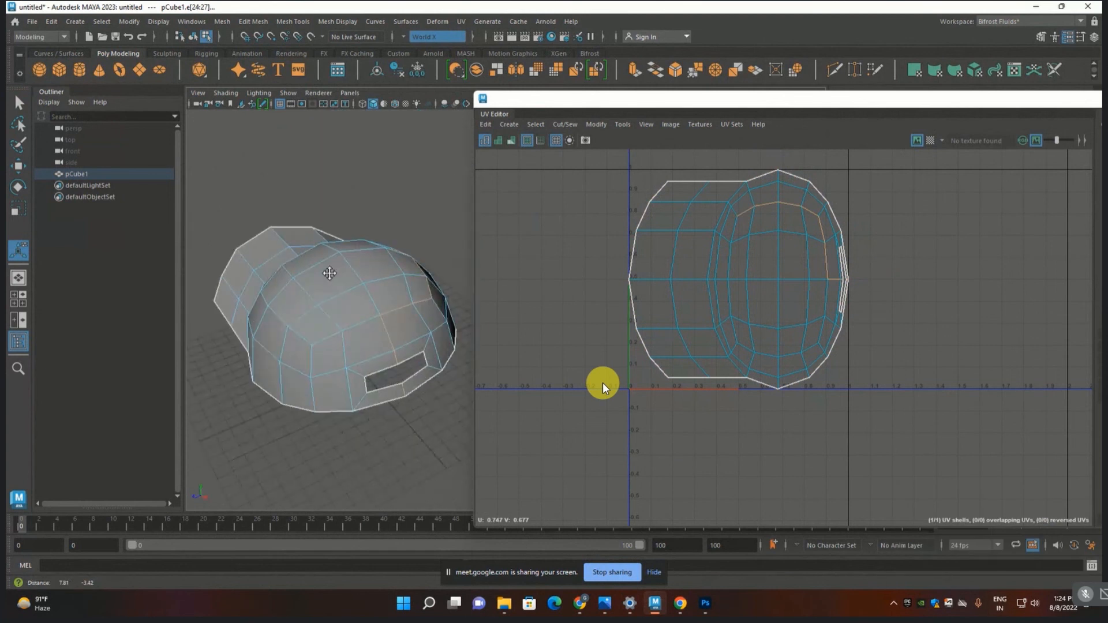
{"action": "left_click", "coordinate": [360, 325], "text": "shift"}
{"action": "left_click", "coordinate": [330, 336], "text": "shift"}
{"action": "left_click", "coordinate": [297, 333], "text": "shift"}
{"action": "left_click", "coordinate": [279, 317], "text": "shift"}
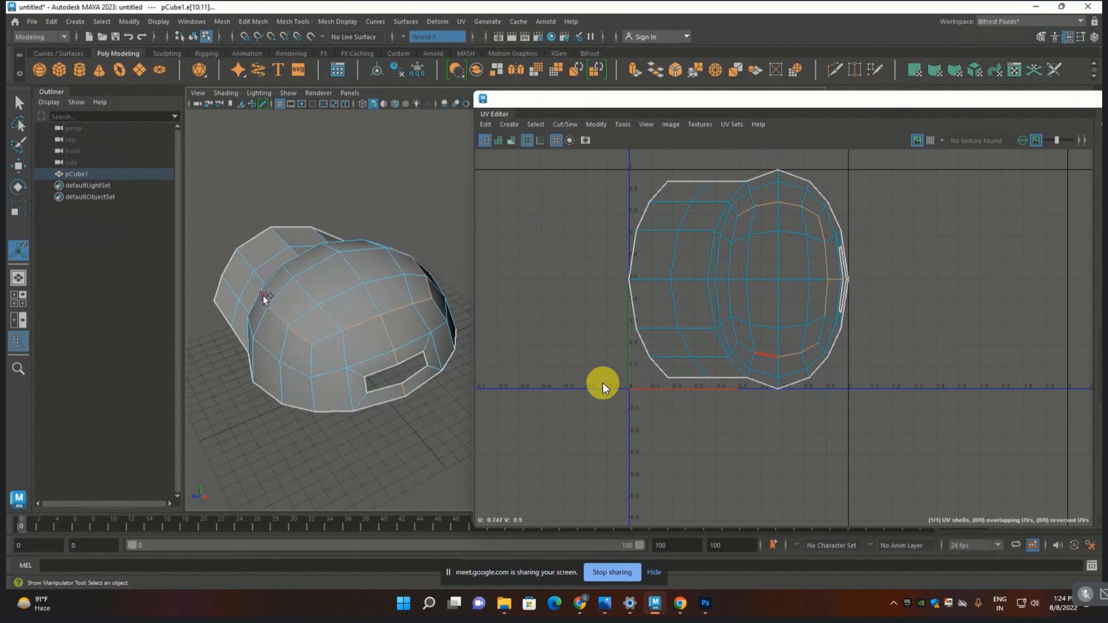
{"action": "left_click_drag", "start_coordinate": [232, 364], "coordinate": [275, 304], "text": "alt"}
{"action": "left_click", "coordinate": [442, 385], "text": "shift"}
{"action": "scroll", "coordinate": [346, 385], "scroll_direction": "down", "scroll_amount": 3}
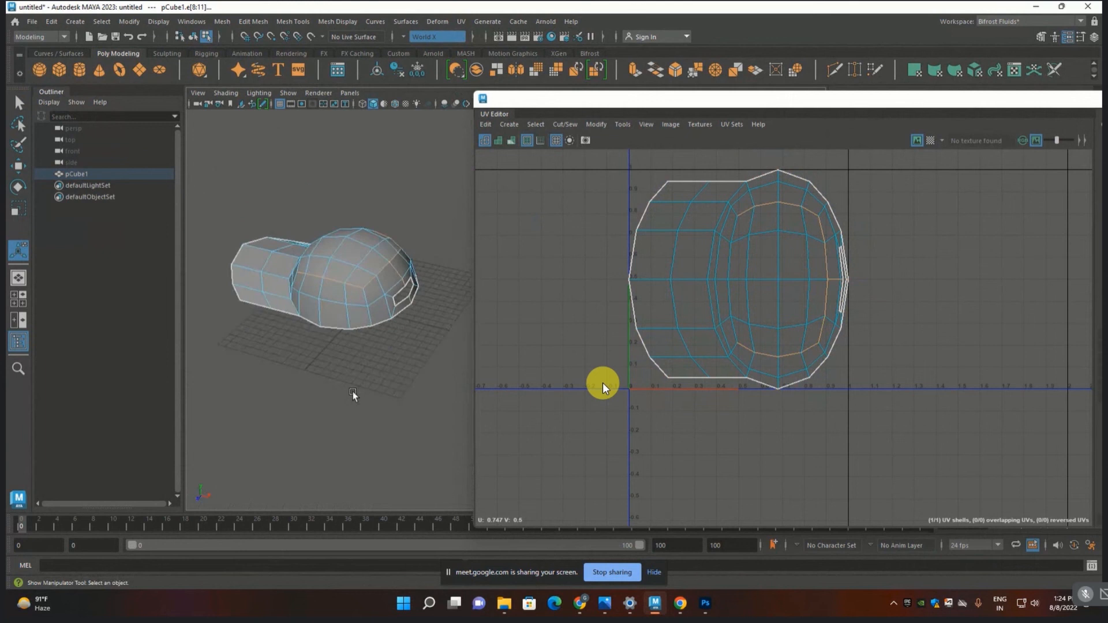
{"action": "left_click_drag", "start_coordinate": [353, 394], "coordinate": [437, 379], "text": "alt"}
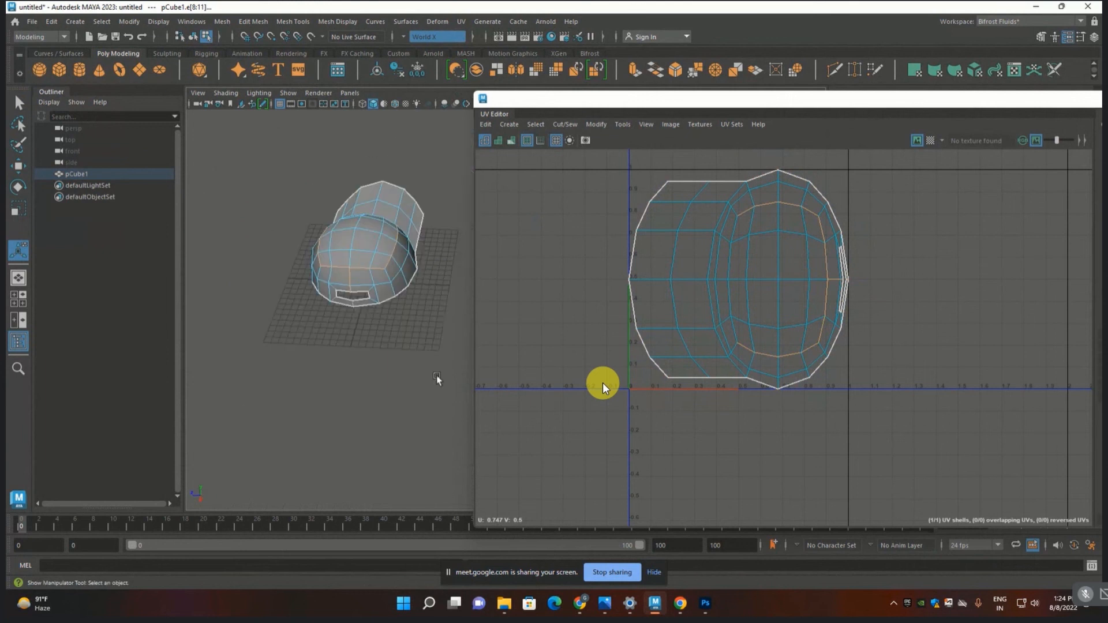
- Cut the UVs along the selected seam edges and clear the selection
{"action": "right_click", "coordinate": [533, 221]}
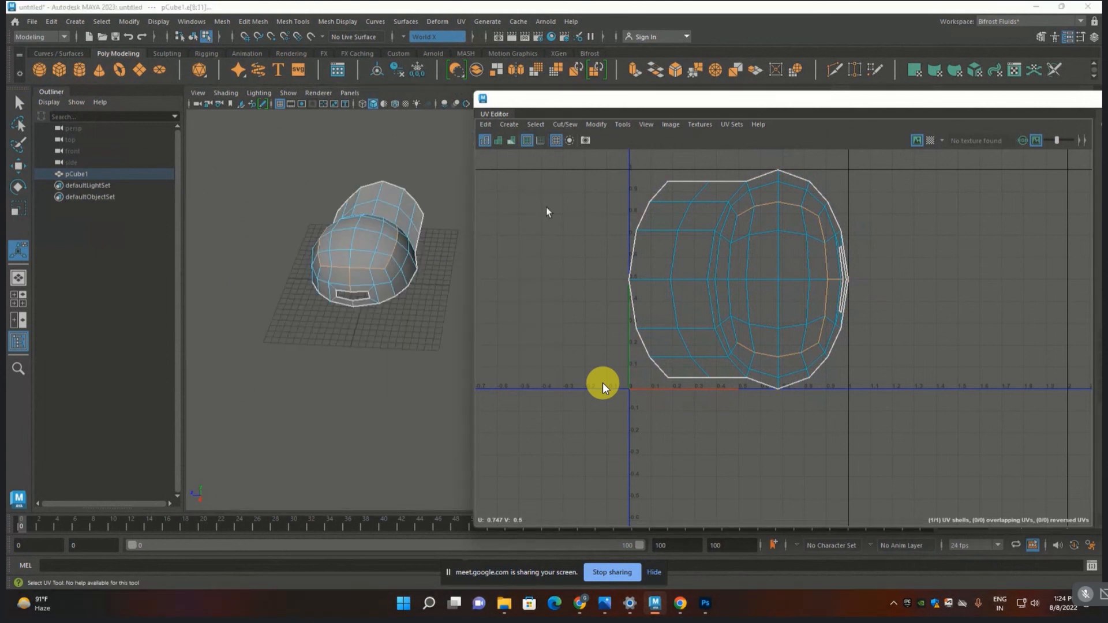
{"action": "left_click", "coordinate": [565, 124]}
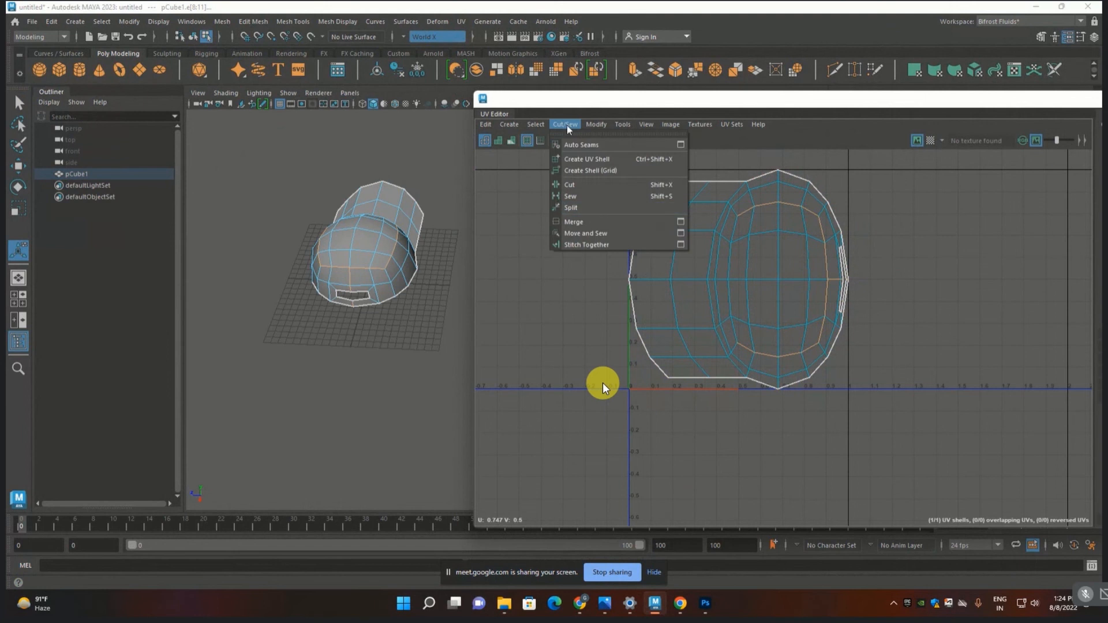
{"action": "left_click", "coordinate": [586, 187]}
{"action": "left_click", "coordinate": [442, 280]}
{"action": "scroll", "coordinate": [369, 299], "scroll_direction": "up", "scroll_amount": 4}
{"action": "left_click_drag", "start_coordinate": [370, 298], "coordinate": [311, 376], "text": "alt"}
- Select the cap's whole UV shell and unfold it
{"action": "right_click", "coordinate": [566, 250]}
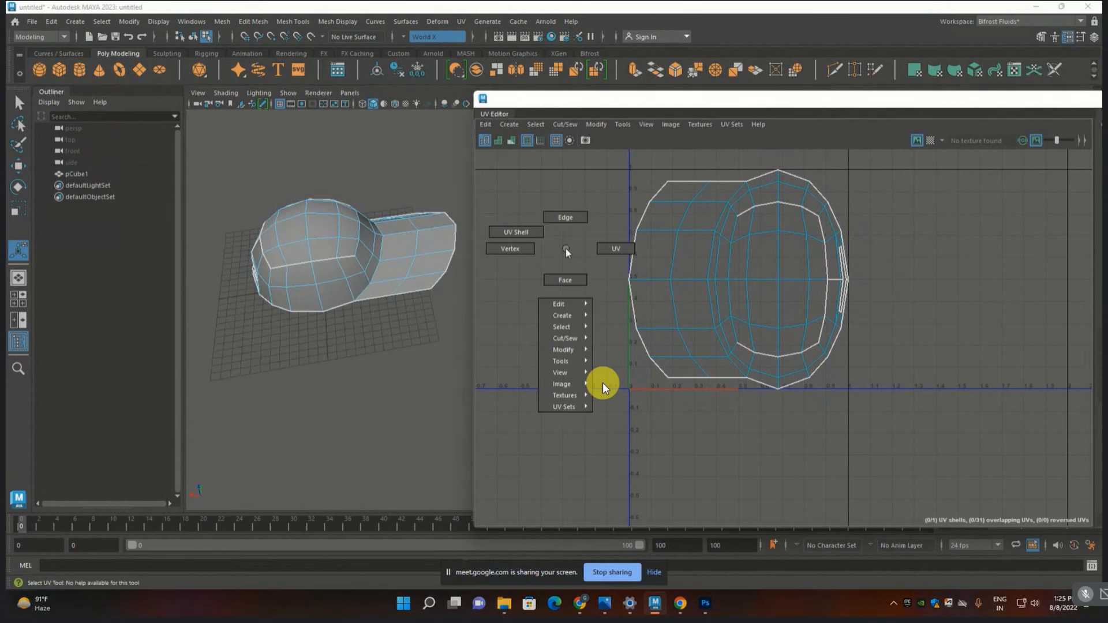
{"action": "right_click_drag", "start_coordinate": [566, 249], "coordinate": [517, 232]}
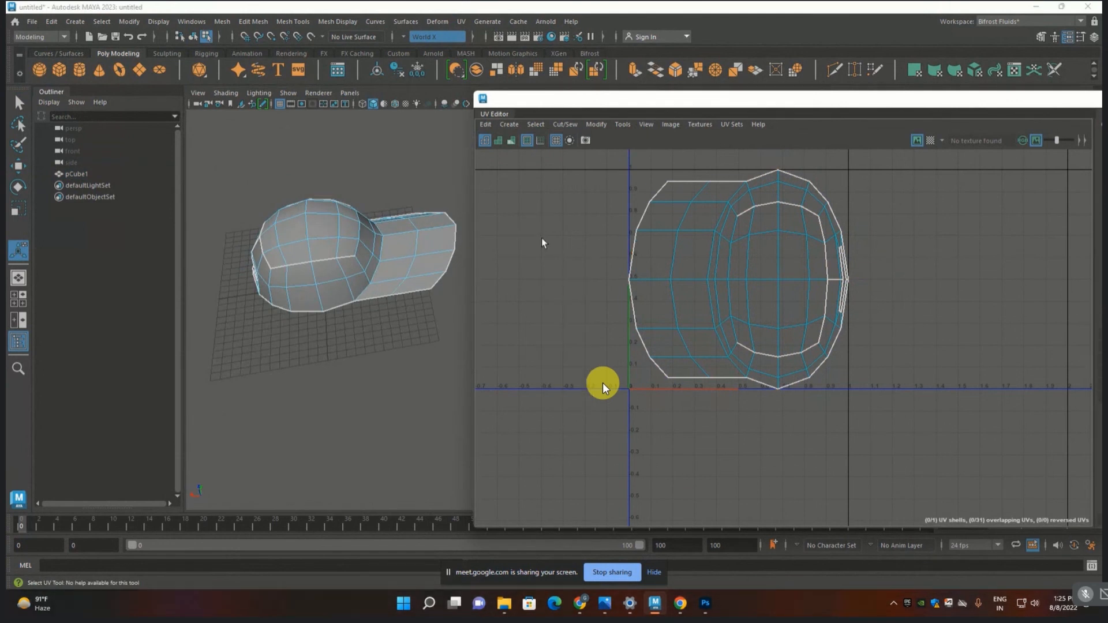
{"action": "left_click", "coordinate": [663, 274]}
{"action": "left_click", "coordinate": [622, 124]}
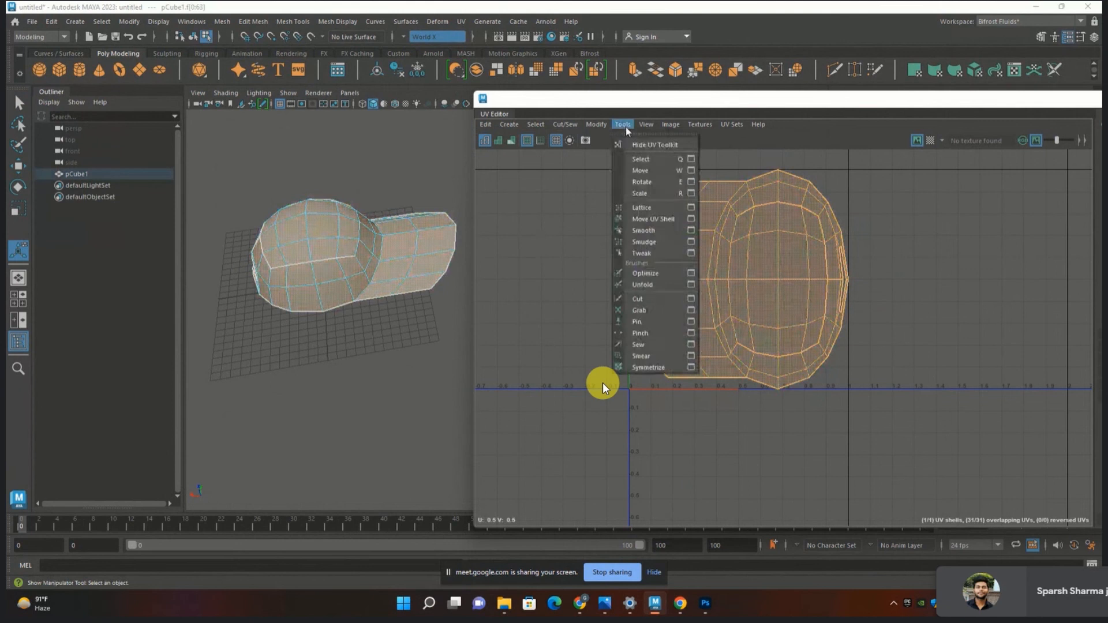
{"action": "mouse_move", "coordinate": [596, 124]}
{"action": "left_click", "coordinate": [637, 483]}
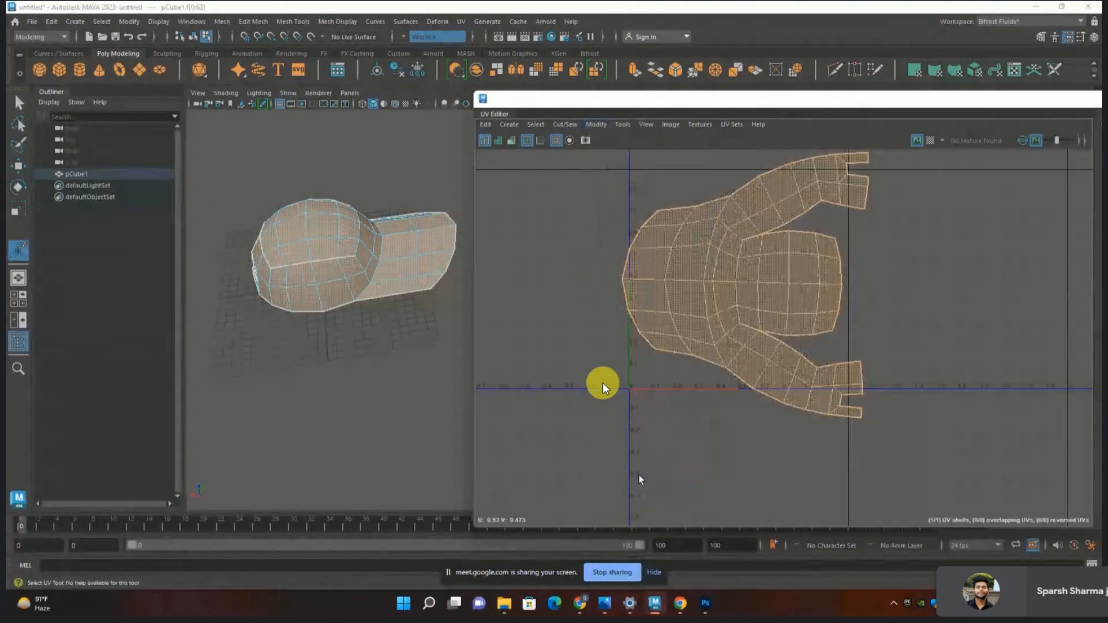
- Optimize the unfolded UVs with the Unfold3D method at 5 iterations, then raise the iterations to 6 and close the options
{"action": "left_click", "coordinate": [600, 125]}
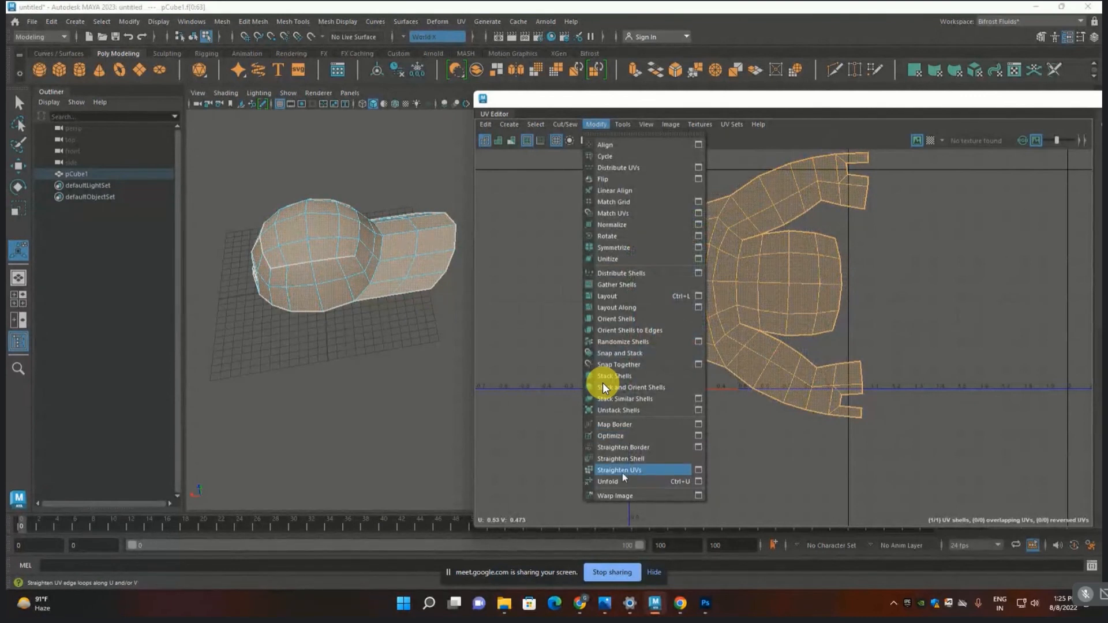
{"action": "left_click", "coordinate": [700, 436]}
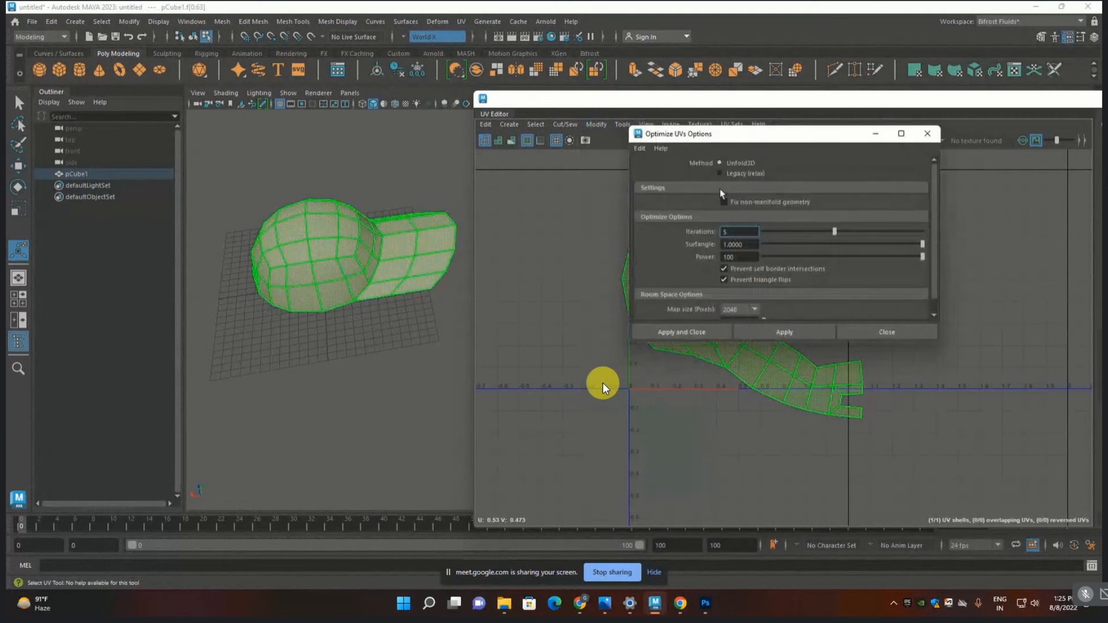
{"action": "left_click_drag", "start_coordinate": [577, 132], "coordinate": [362, 148]}
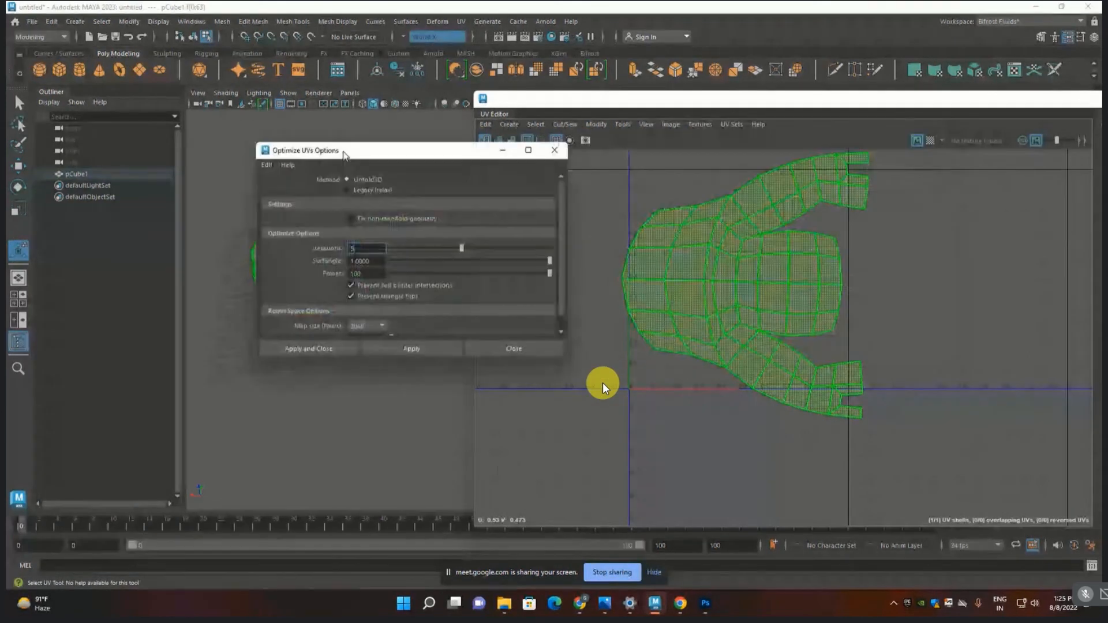
{"action": "left_click", "coordinate": [410, 349]}
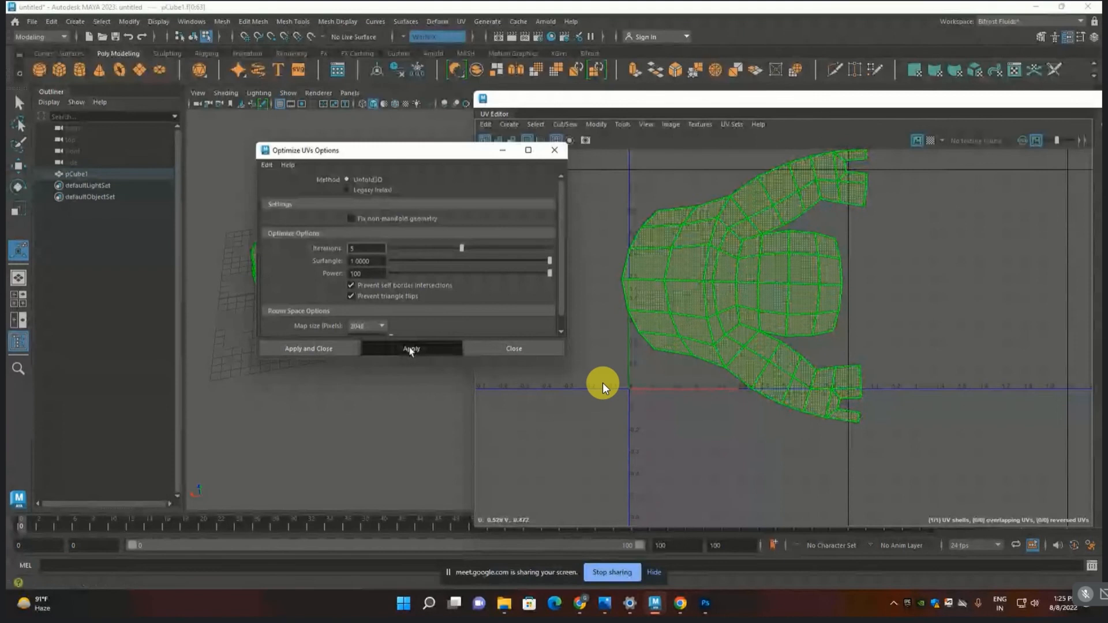
{"action": "left_click", "coordinate": [424, 348]}
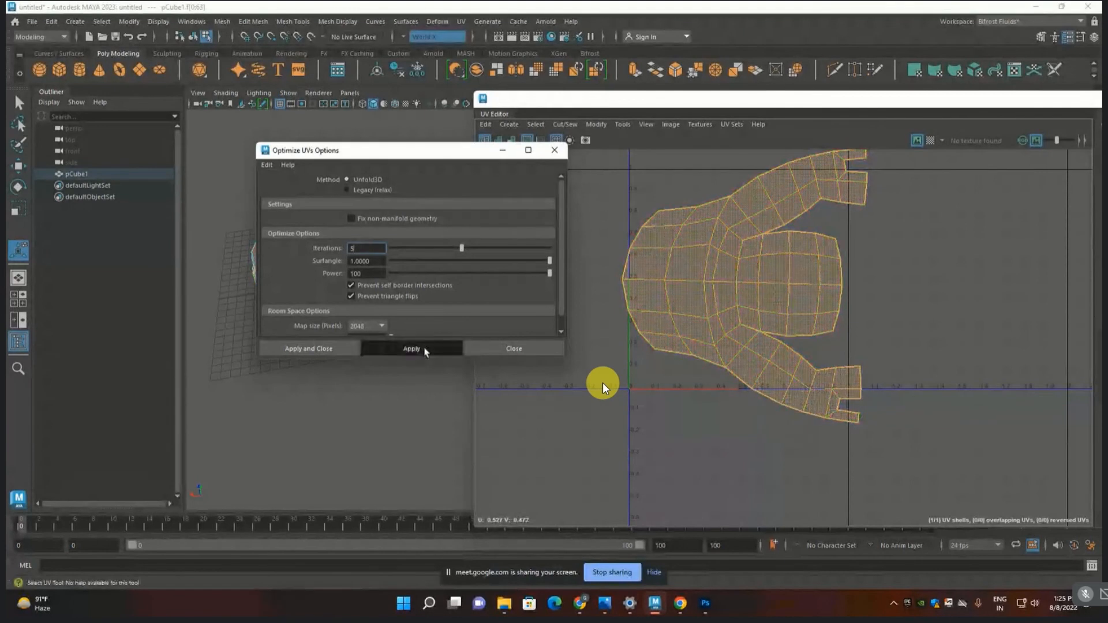
{"action": "left_click_drag", "start_coordinate": [461, 248], "coordinate": [478, 248]}
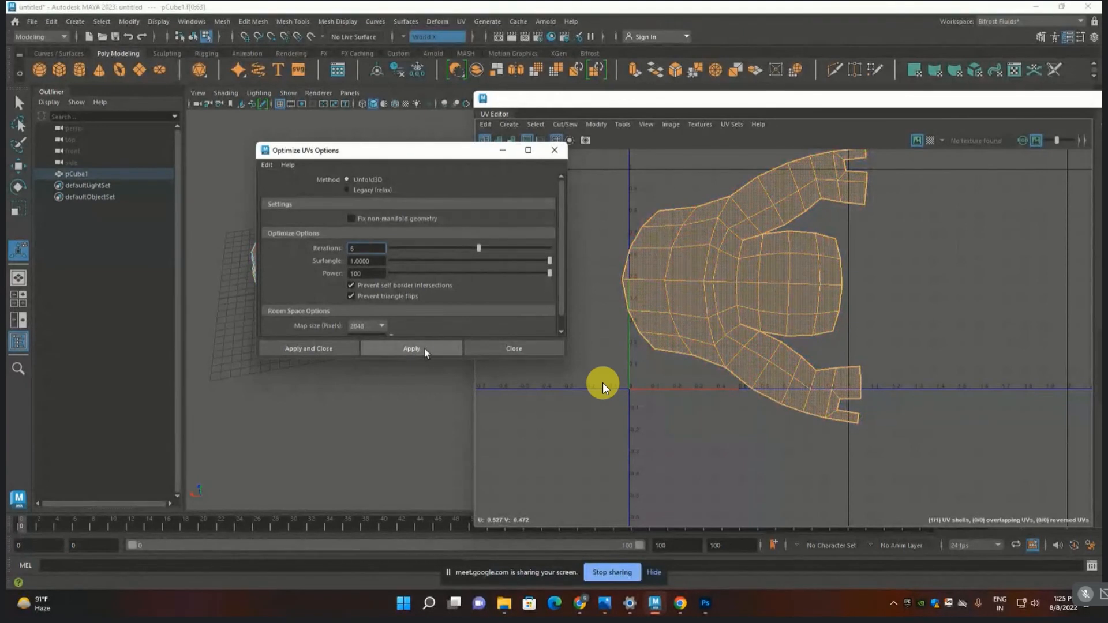
{"action": "left_click", "coordinate": [555, 150]}
- Deselect the shell and inspect the gap between the crown top and the side strips in the UV layout
{"action": "left_click", "coordinate": [866, 240]}
{"action": "scroll", "coordinate": [839, 224], "scroll_direction": "up", "scroll_amount": 5}
{"action": "scroll", "coordinate": [776, 226], "scroll_direction": "up", "scroll_amount": 4}
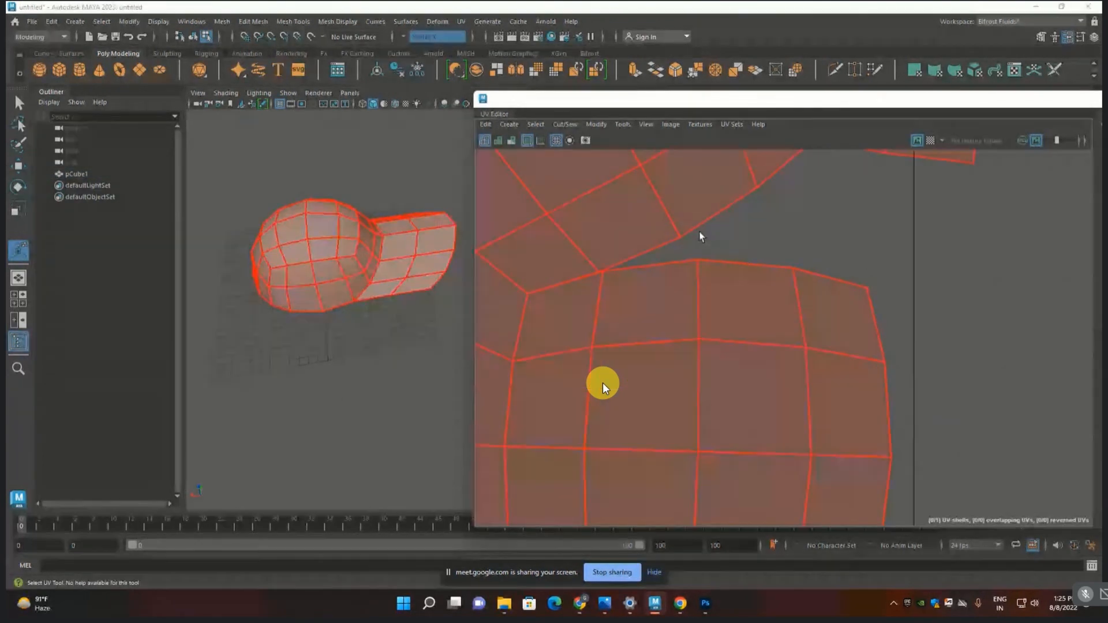
{"action": "scroll", "coordinate": [700, 235], "scroll_direction": "up", "scroll_amount": 2}
{"action": "scroll", "coordinate": [699, 237], "scroll_direction": "down", "scroll_amount": 2}
{"action": "scroll", "coordinate": [700, 244], "scroll_direction": "down", "scroll_amount": 5}
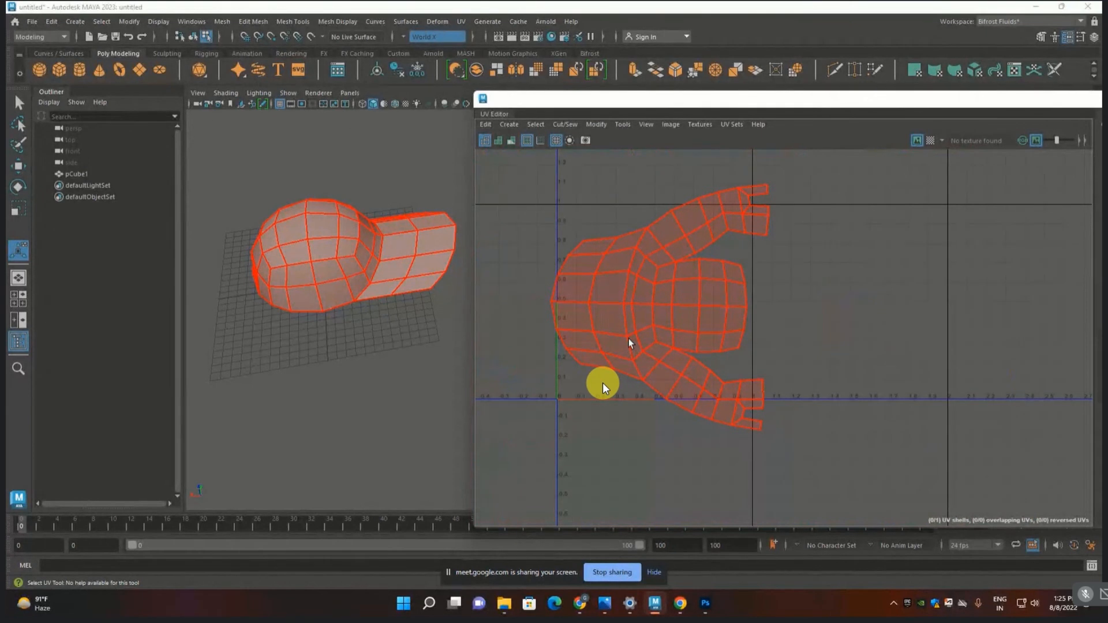
- Rotate the cap's UV shell 90 degrees counterclockwise and scale it down uniformly to fit within the 0 to 1 UV tile
{"action": "left_click_drag", "start_coordinate": [826, 100], "coordinate": [610, 120]}
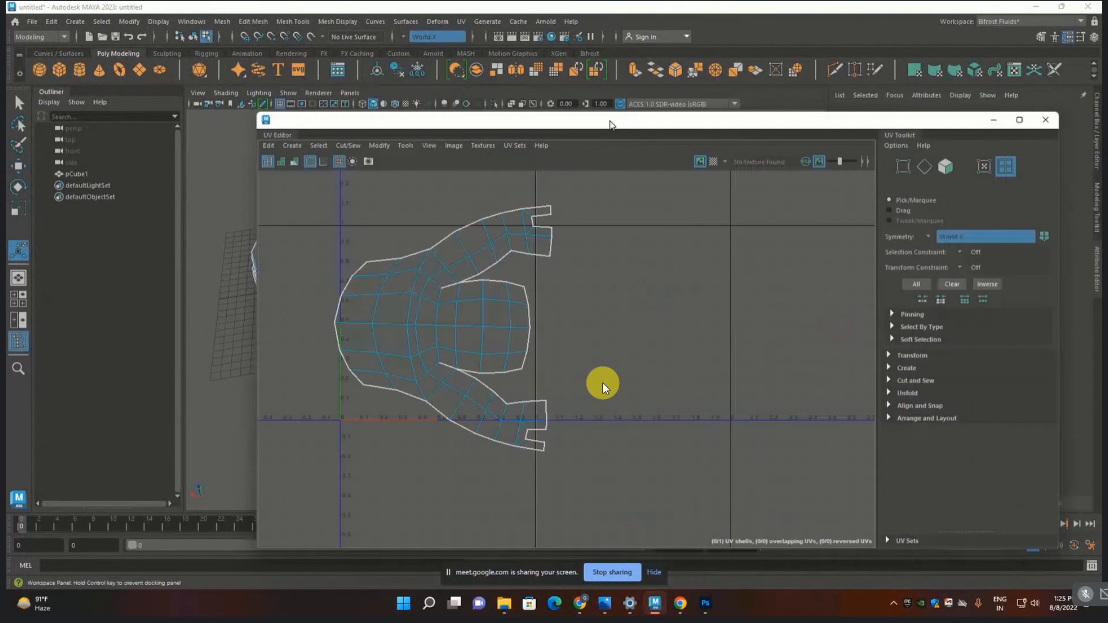
{"action": "left_click", "coordinate": [911, 355]}
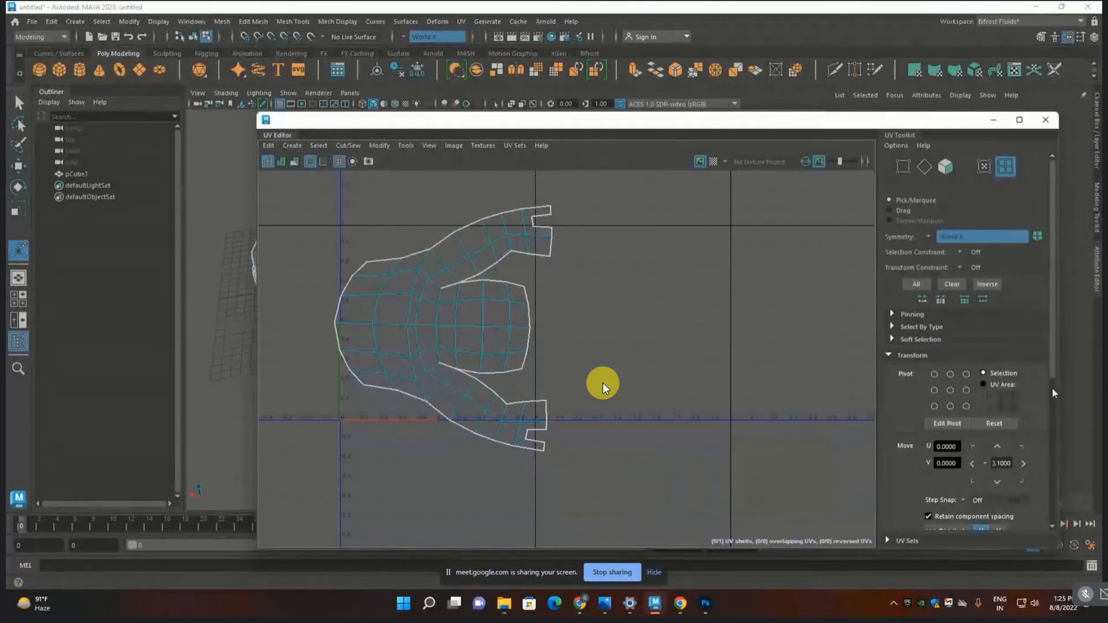
{"action": "scroll", "coordinate": [1054, 363], "scroll_direction": "down", "scroll_amount": 5}
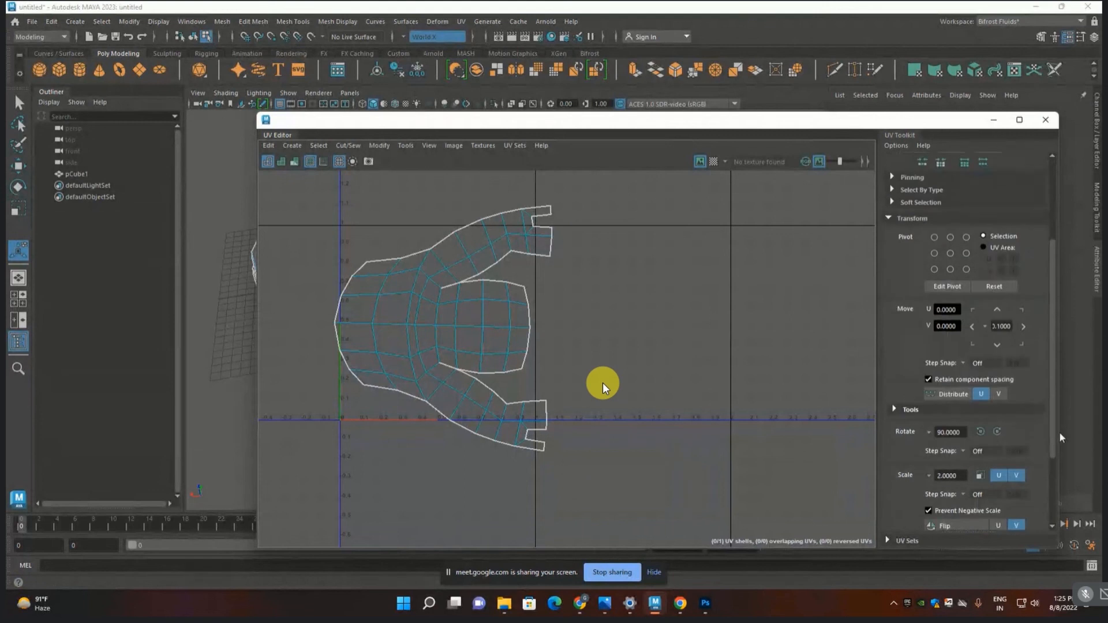
{"action": "left_click", "coordinate": [982, 430]}
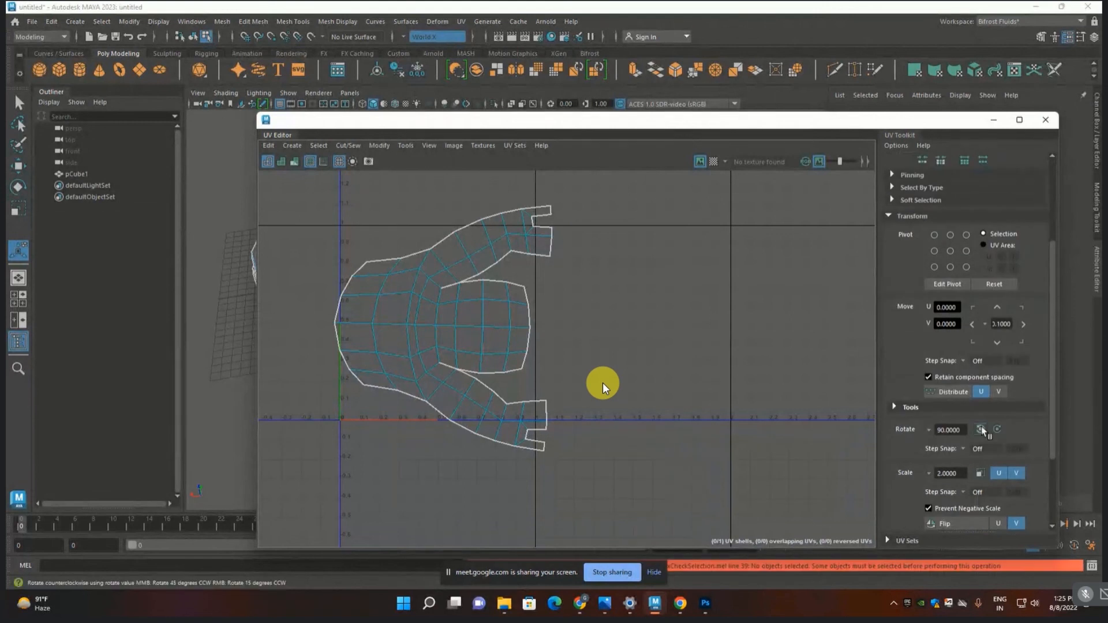
{"action": "left_click", "coordinate": [479, 320]}
{"action": "left_click", "coordinate": [479, 321]}
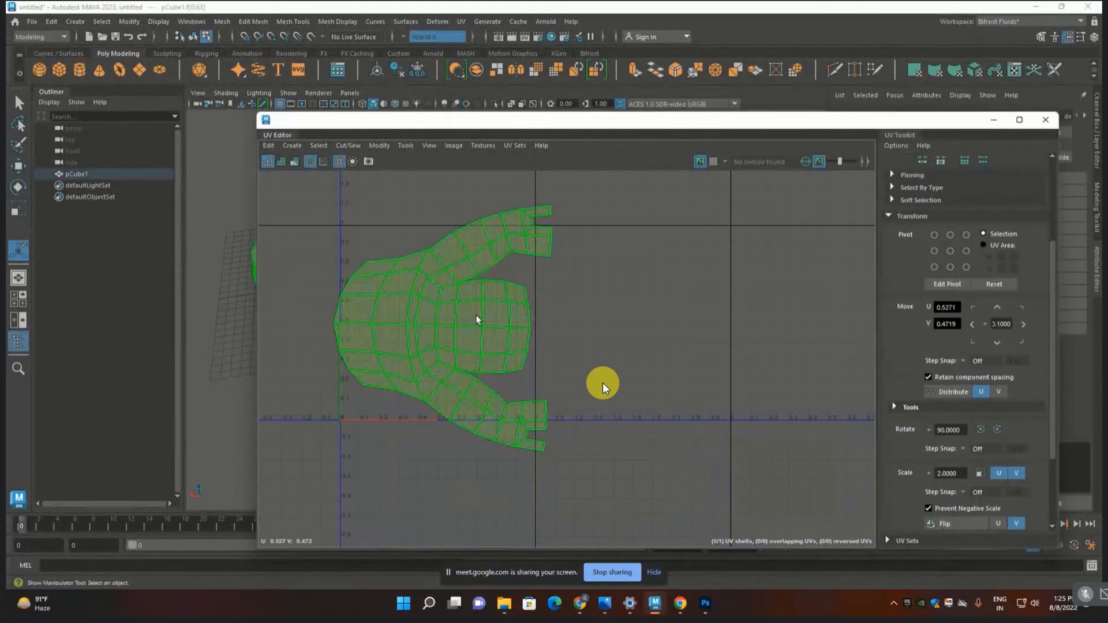
{"action": "left_click", "coordinate": [981, 431]}
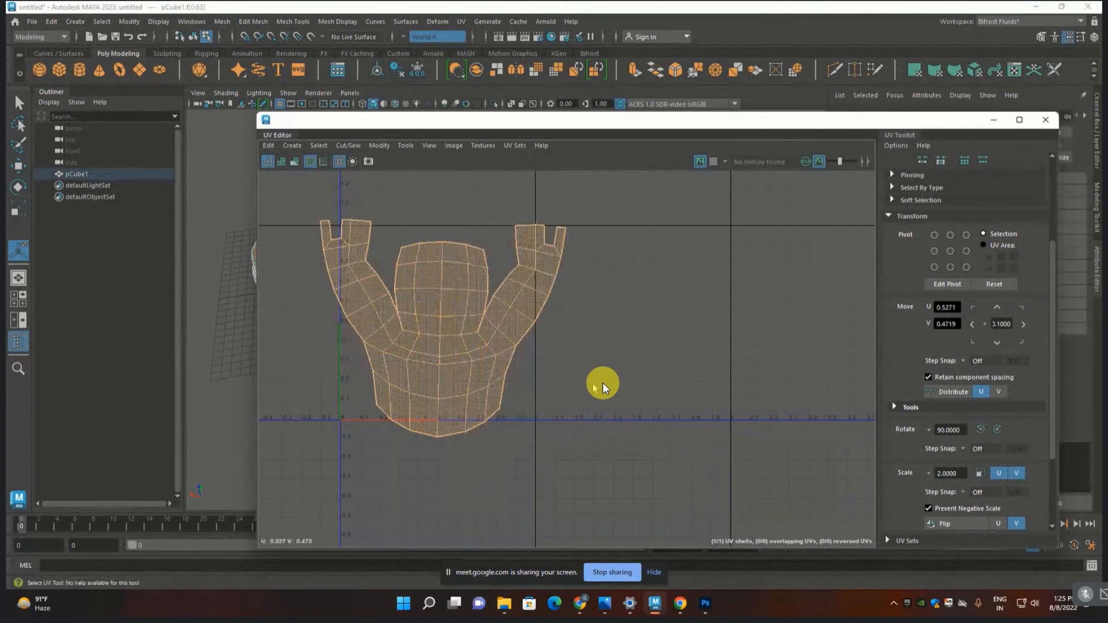
{"action": "key", "text": "r"}
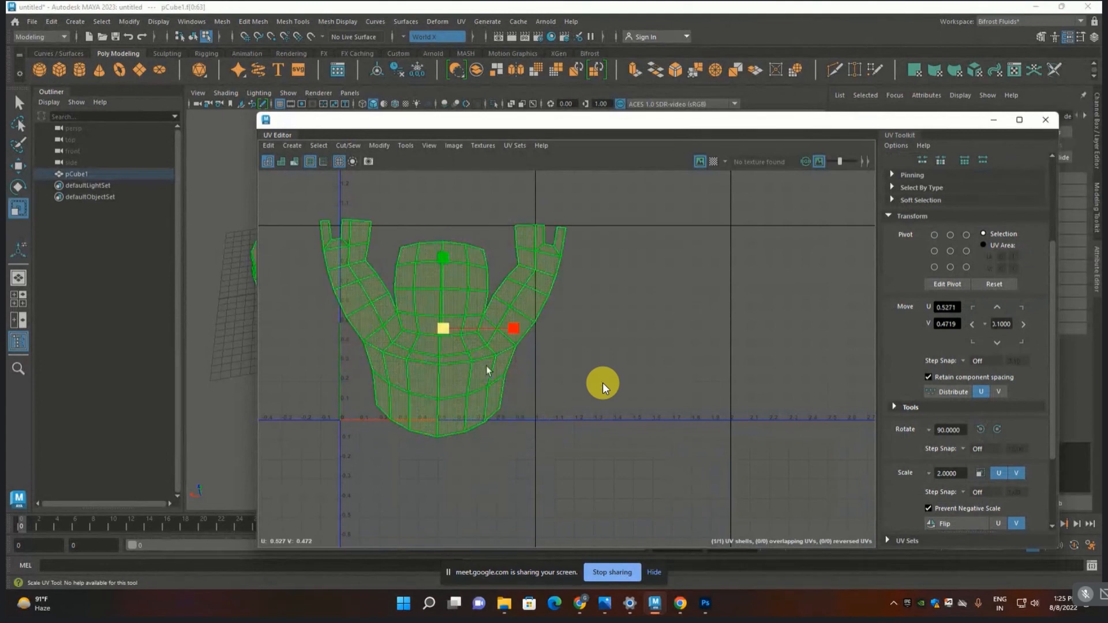
{"action": "left_click_drag", "start_coordinate": [442, 328], "coordinate": [426, 336]}
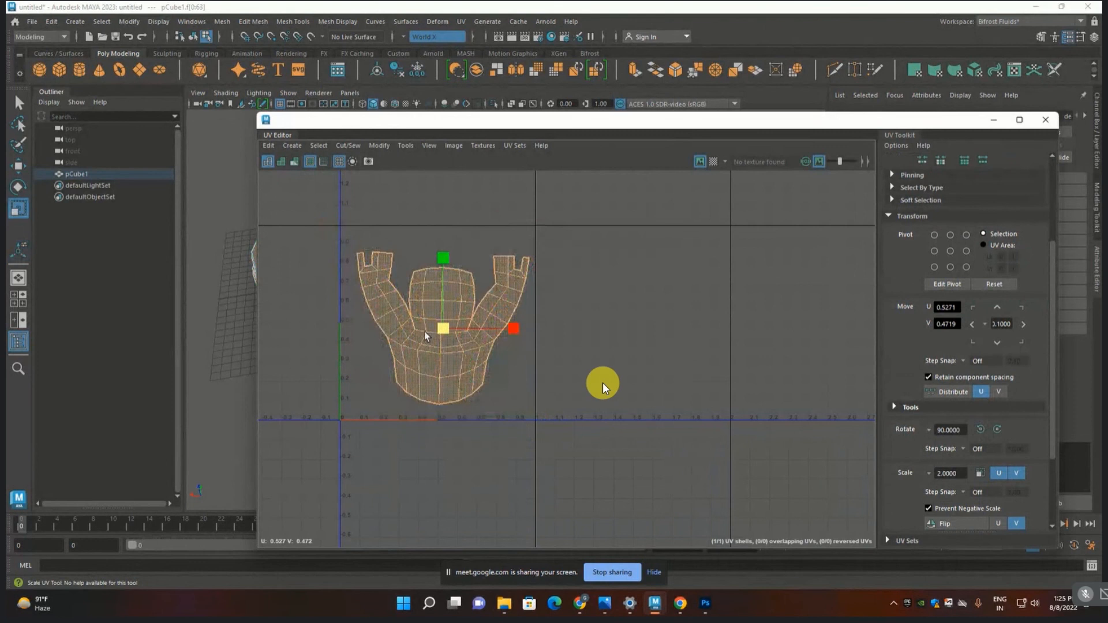
- Open the UV Snapshot options and set the output file to cap on the Desktop
{"action": "left_click", "coordinate": [516, 148]}
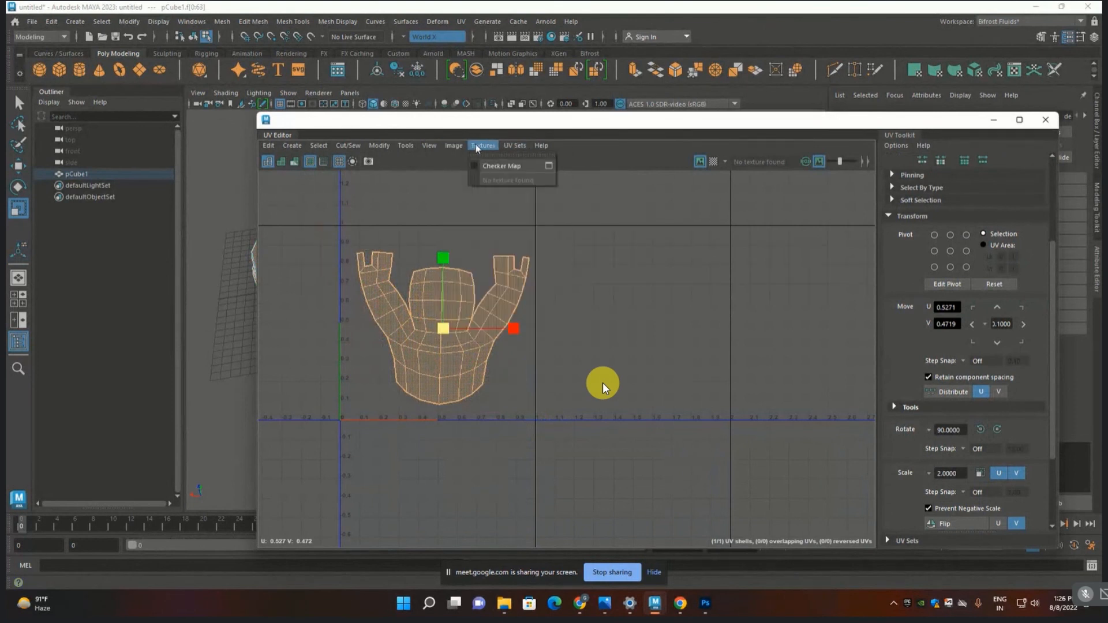
{"action": "mouse_move", "coordinate": [458, 148]}
{"action": "left_click", "coordinate": [462, 337]}
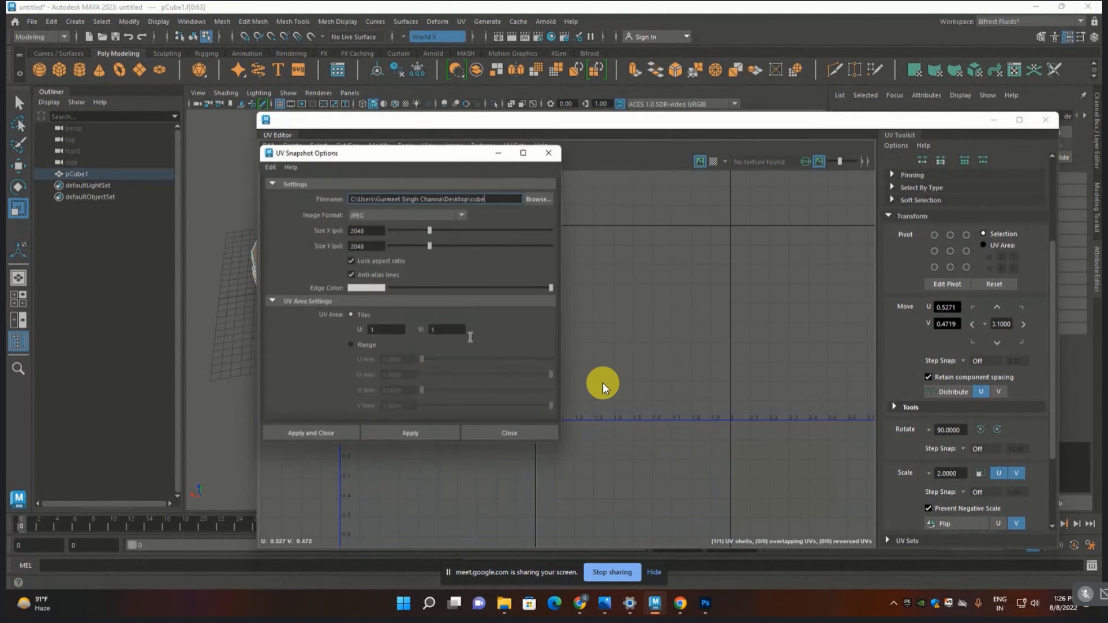
{"action": "left_click", "coordinate": [541, 198]}
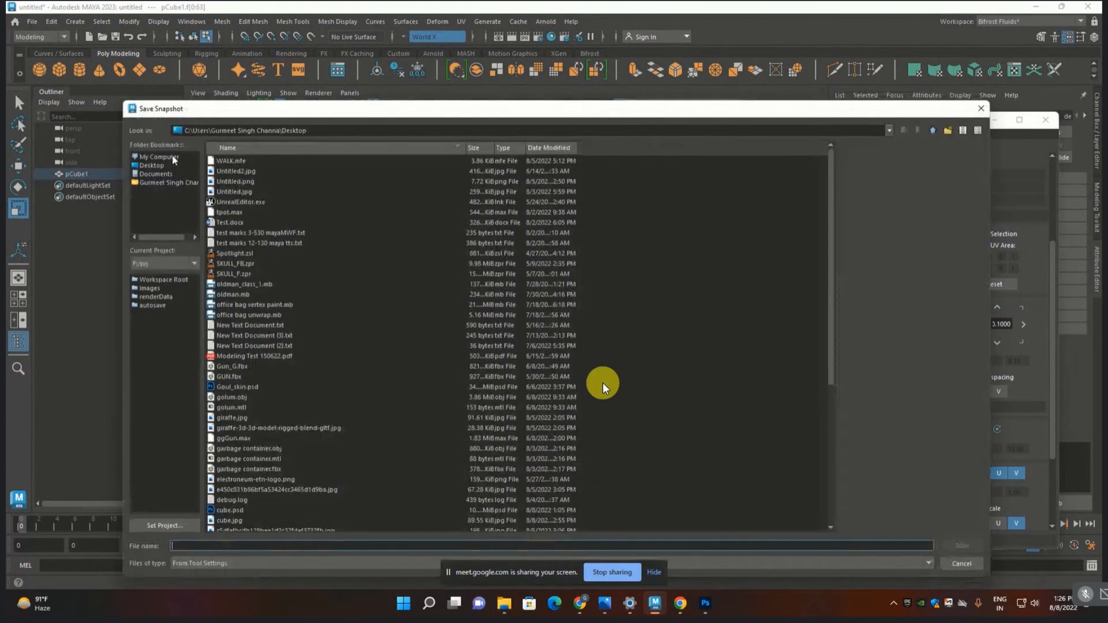
{"action": "left_click", "coordinate": [164, 166]}
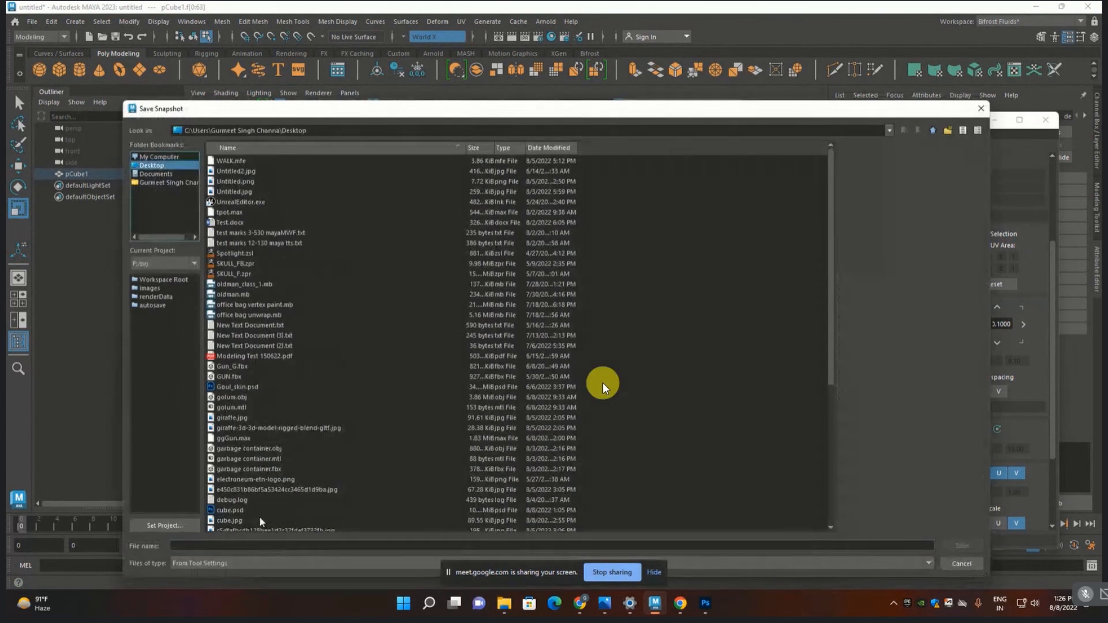
{"action": "left_click", "coordinate": [211, 545]}
{"action": "type", "text": "cap"}
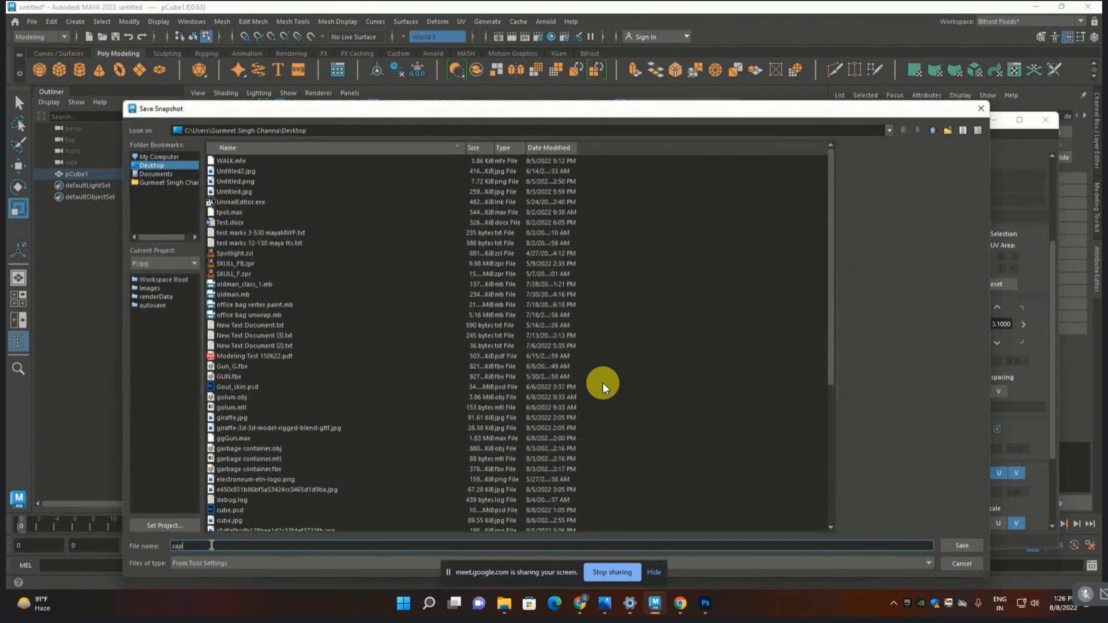
{"action": "key", "text": "Return"}
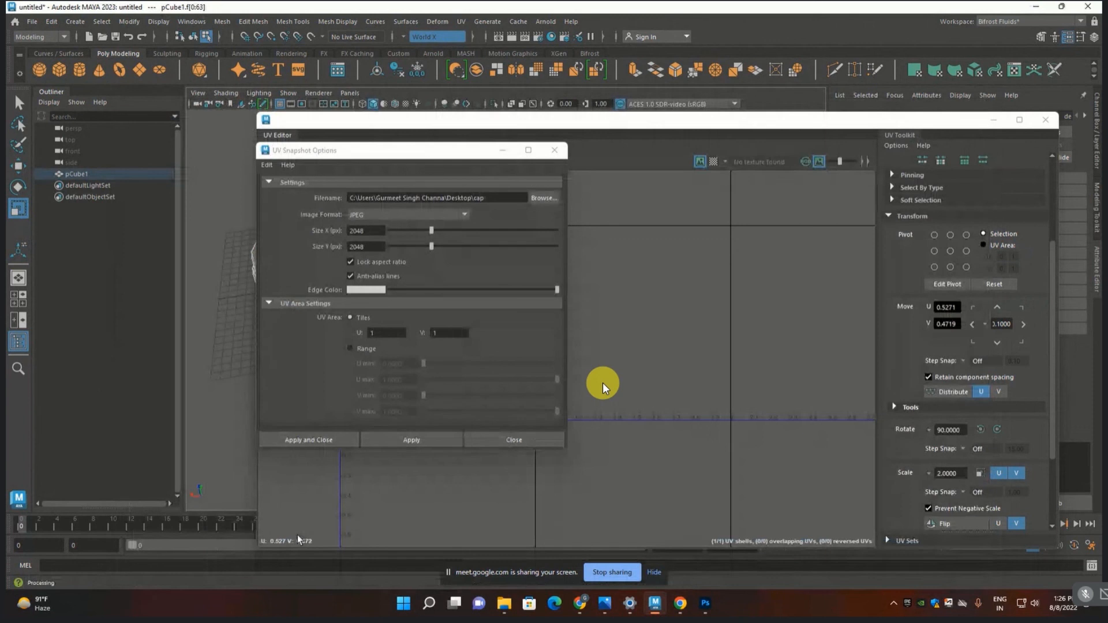
- Export the UV snapshot as a 2048 x 2048 px JPEG, then minimize the UV Editor and return the cap to object mode
{"action": "left_click", "coordinate": [325, 441]}
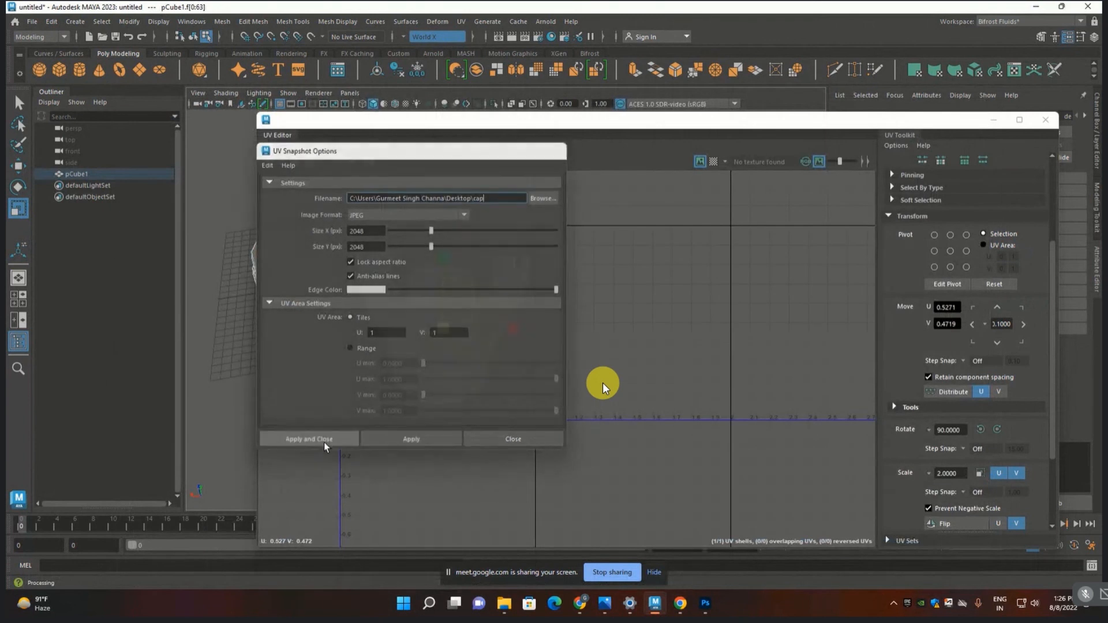
{"action": "left_click", "coordinate": [992, 119]}
{"action": "left_click", "coordinate": [553, 279]}
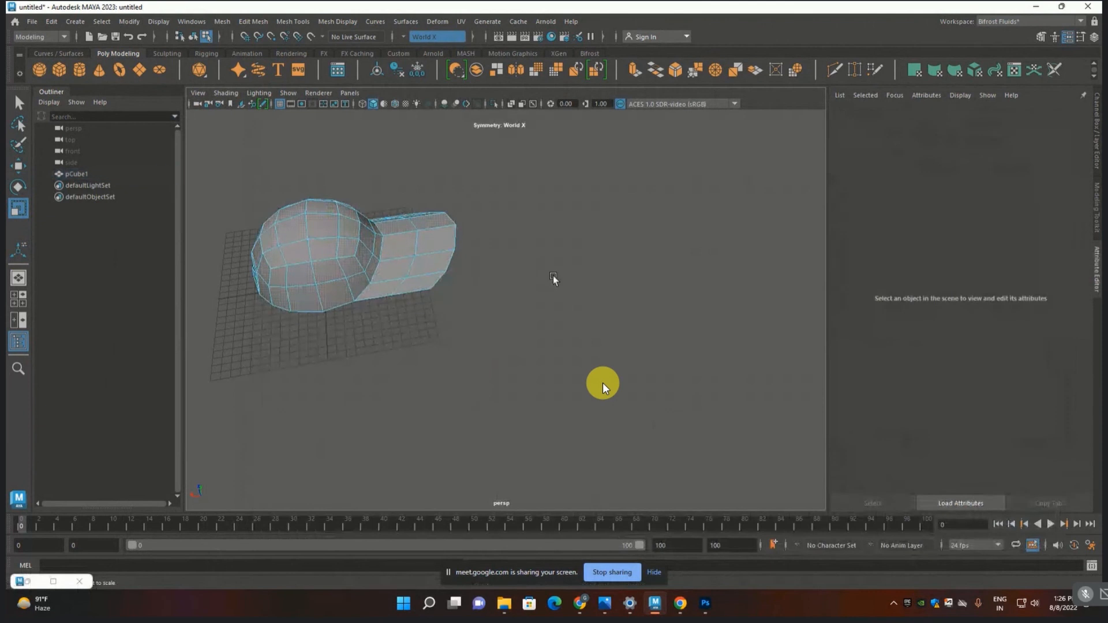
{"action": "key", "text": "F8"}
{"action": "left_click", "coordinate": [553, 279]}
- Switch to Photoshop and close the open cube.psd and brick texture documents
{"action": "left_click", "coordinate": [705, 603]}
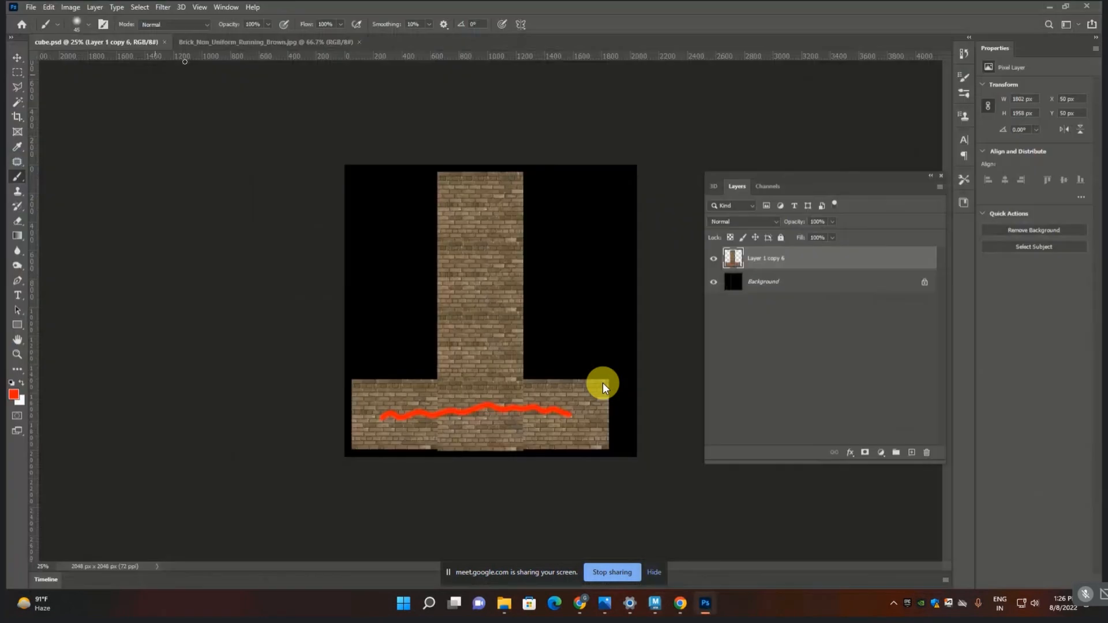
{"action": "left_click", "coordinate": [164, 42]}
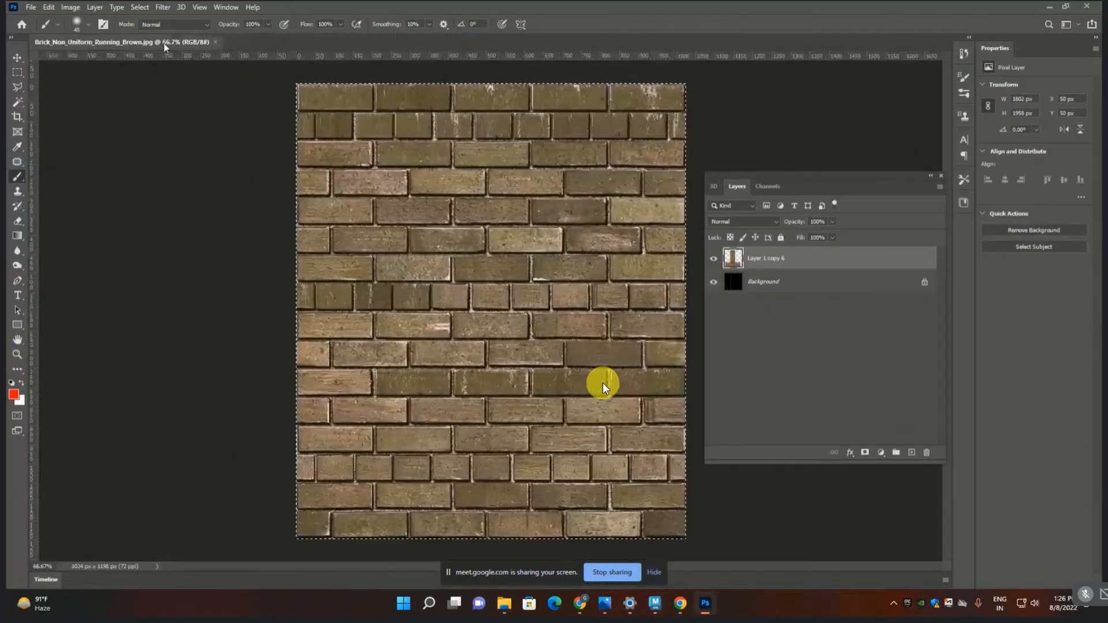
{"action": "left_click", "coordinate": [215, 41]}
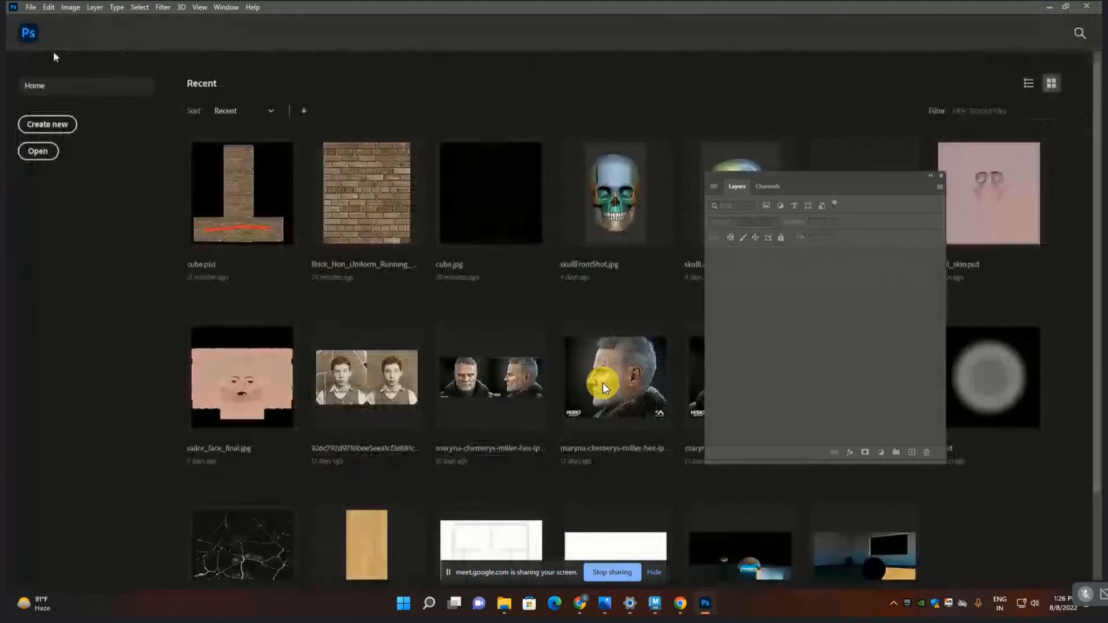
- Open the exported cap UV snapshot image from the Desktop
{"action": "left_click", "coordinate": [38, 151]}
{"action": "left_click", "coordinate": [56, 101]}
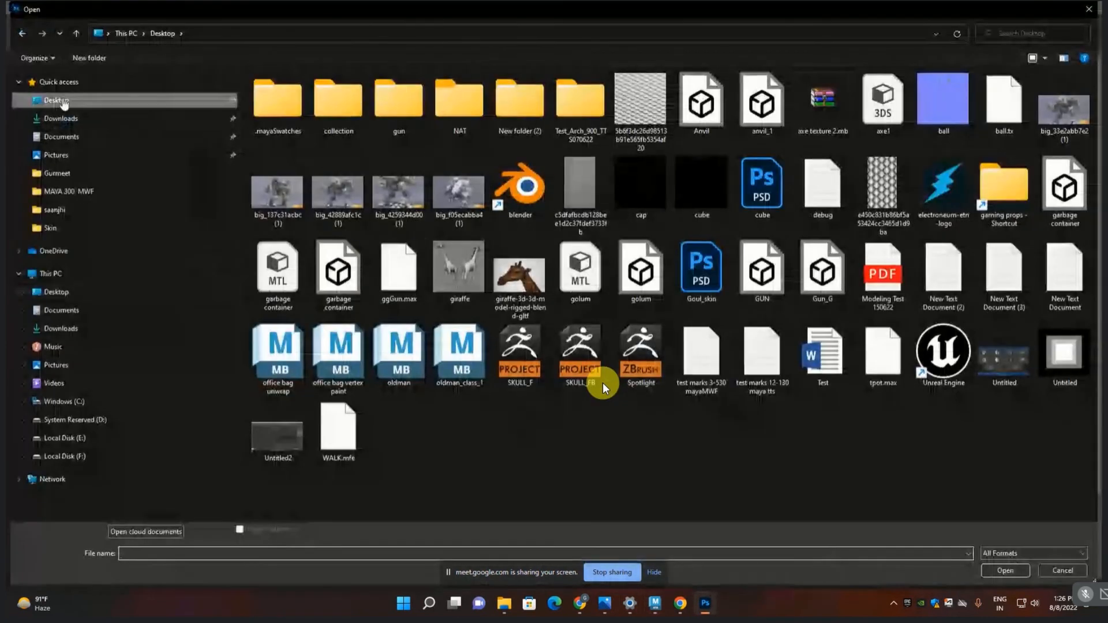
{"action": "double_click", "coordinate": [653, 184]}
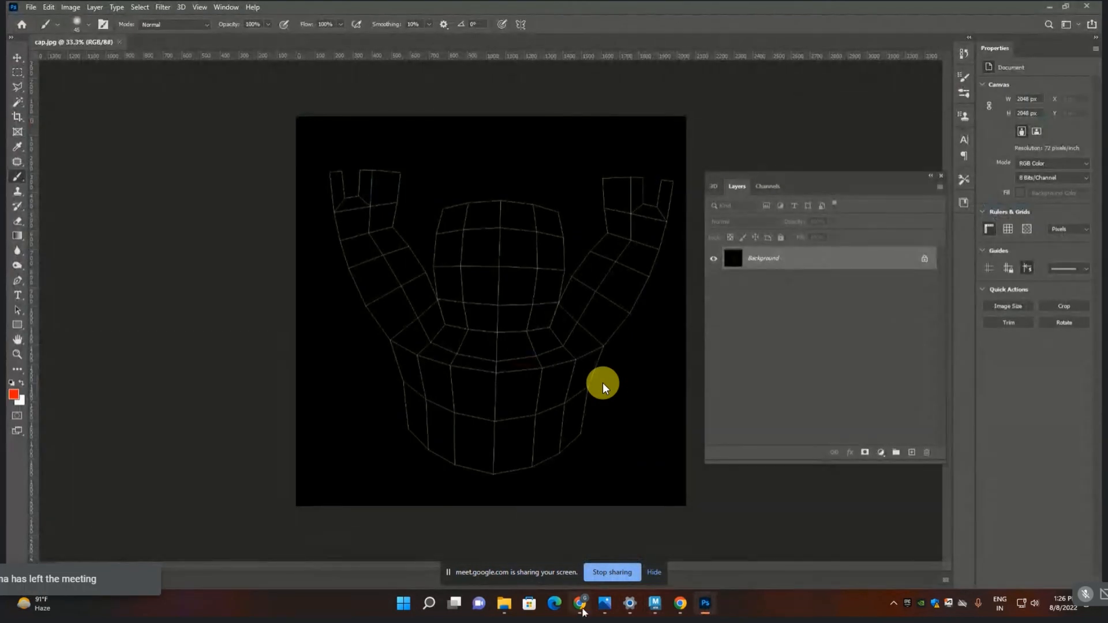
- Switch to Chrome and search Google Images for "denim texture"
{"action": "key", "text": "alt+Tab"}
{"action": "left_click", "coordinate": [569, 11]}
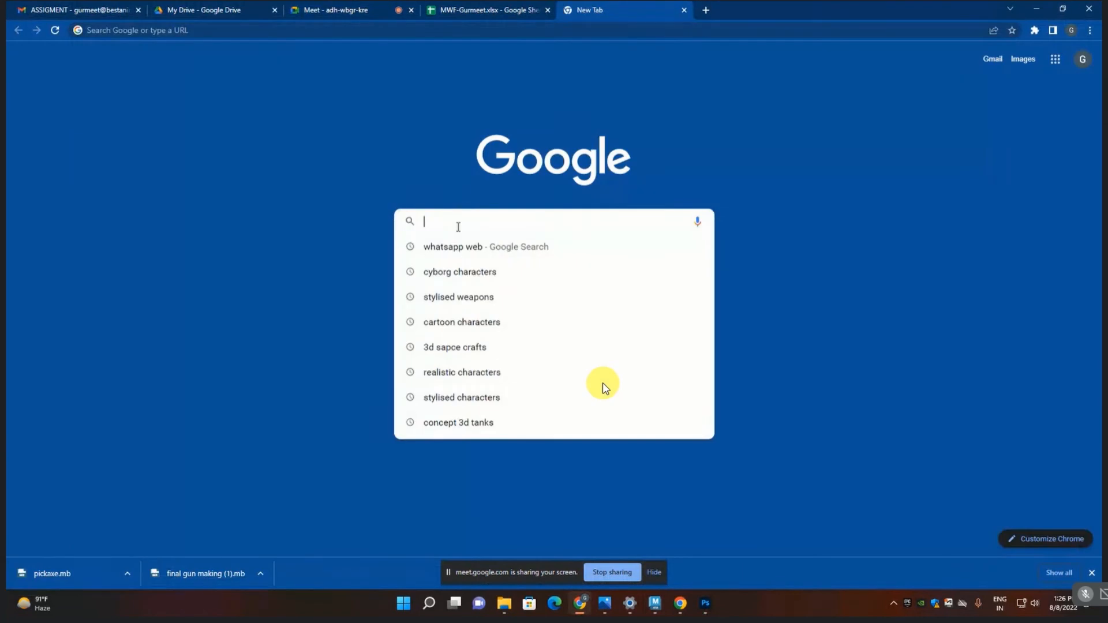
{"action": "type", "text": "den"}
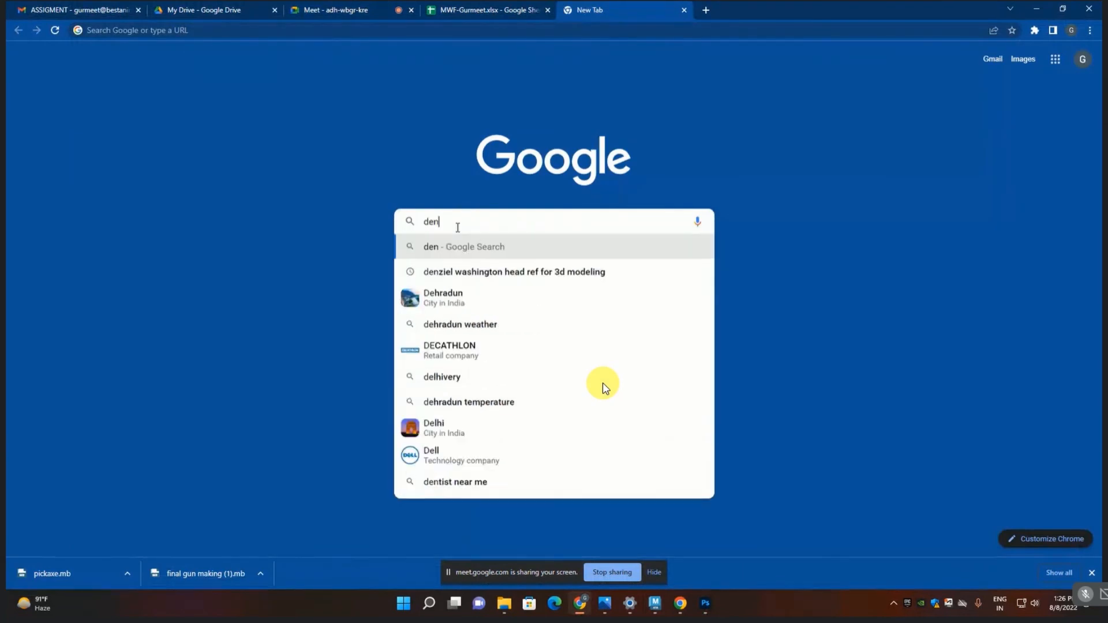
{"action": "type", "text": "im te"}
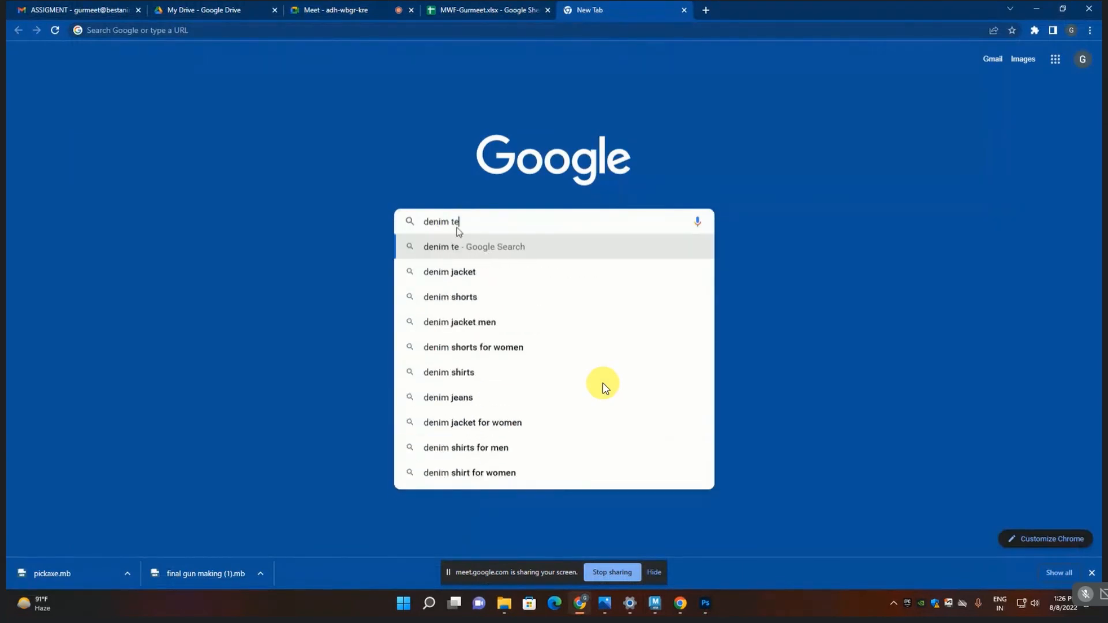
{"action": "type", "text": "xture"}
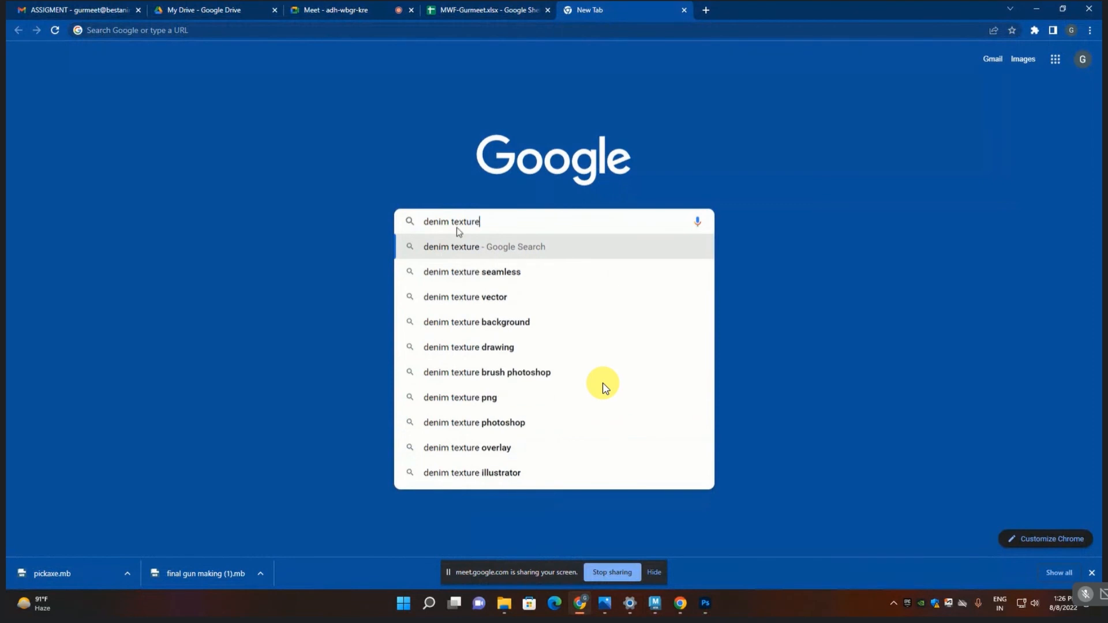
{"action": "key", "text": "Return"}
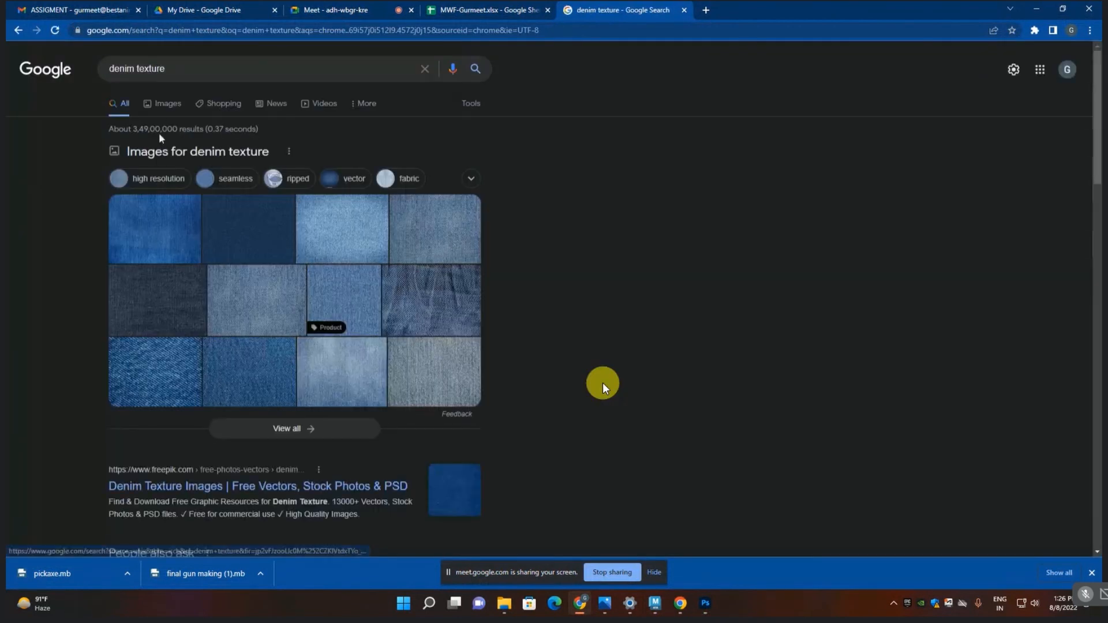
{"action": "left_click", "coordinate": [173, 104]}
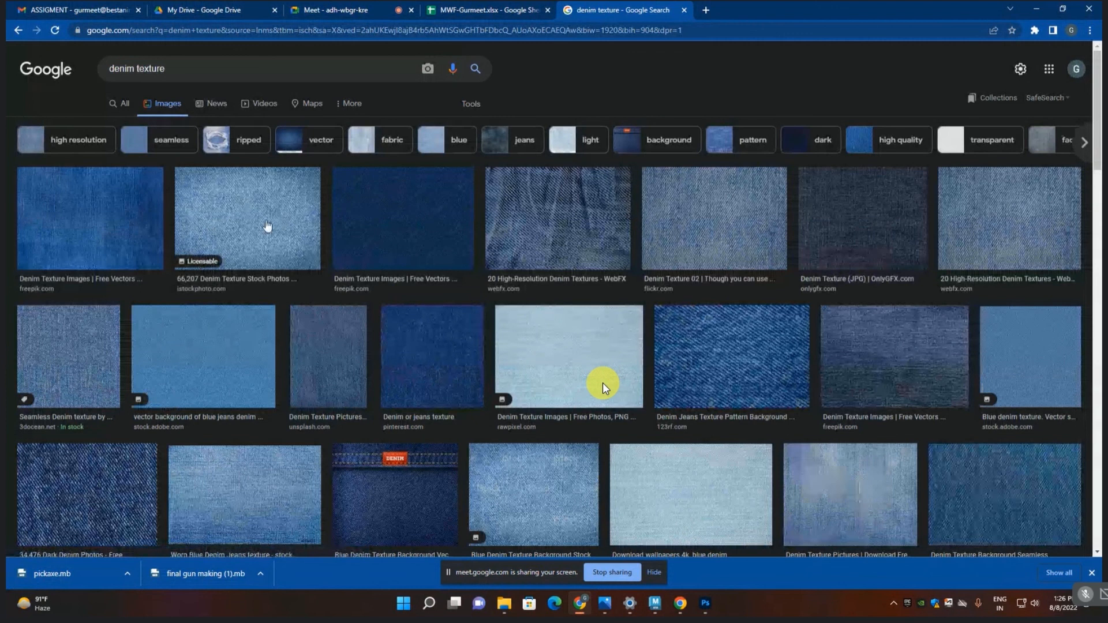
- Preview the 3DOcean denim result, then refine the image search to "denim texture seamless"
{"action": "left_click", "coordinate": [87, 365]}
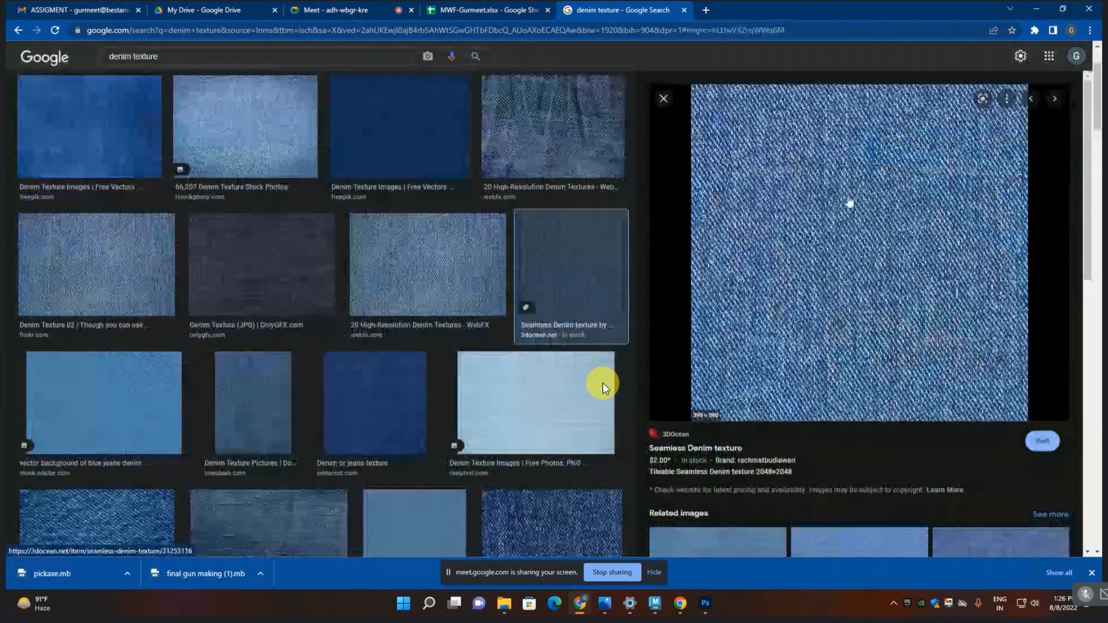
{"action": "left_click", "coordinate": [207, 56]}
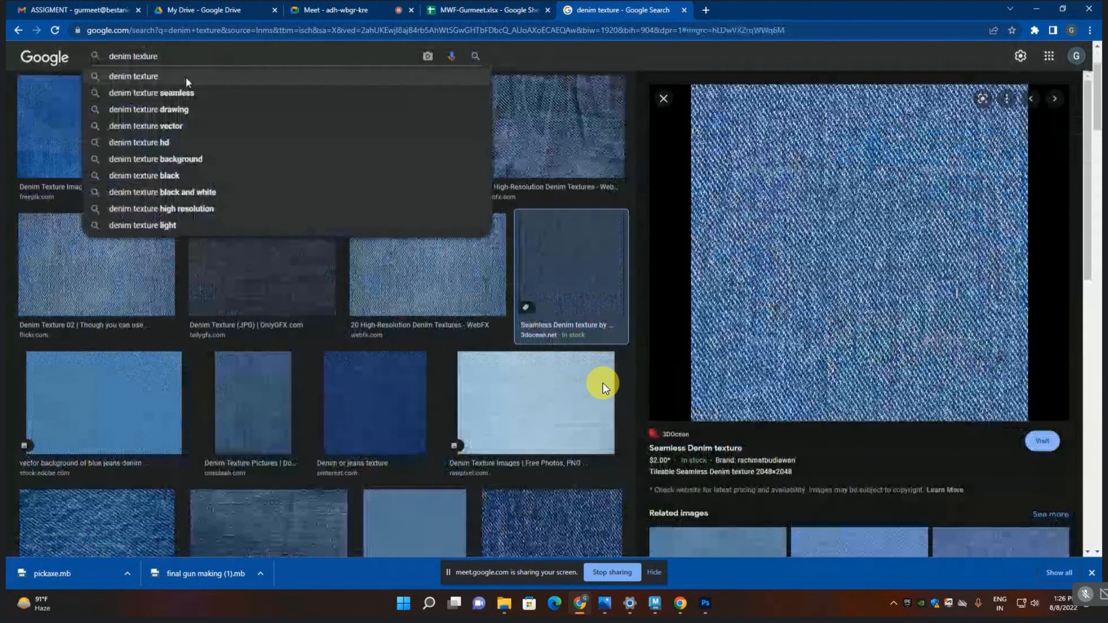
{"action": "left_click", "coordinate": [181, 93]}
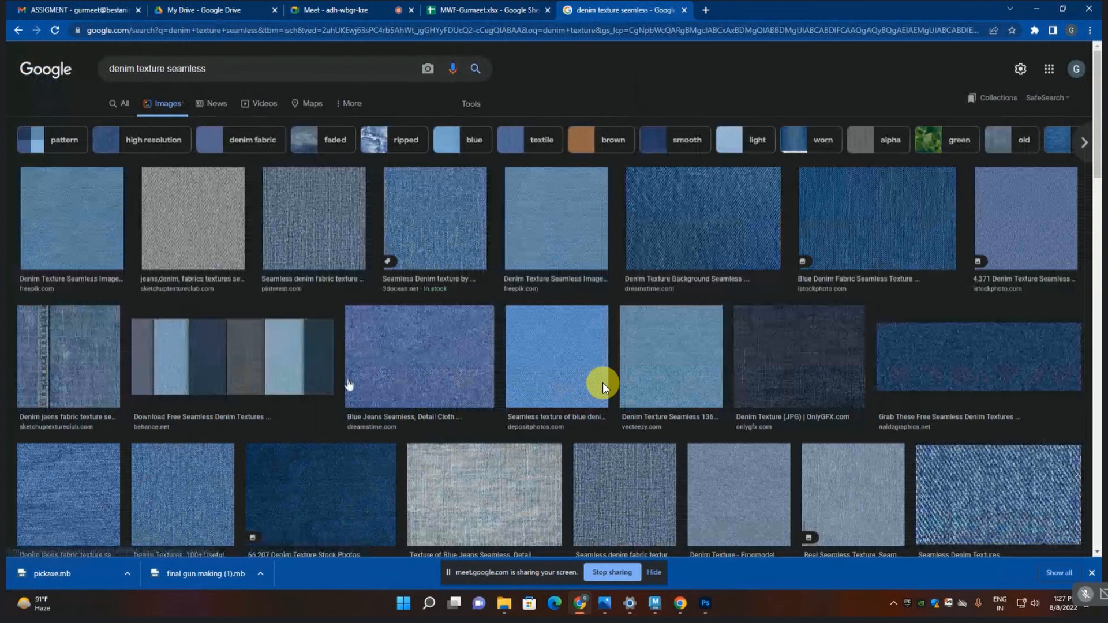
- Compare several seamless denim previews with the cap's UV layout in Photoshop to choose a suitable fabric texture
{"action": "left_click", "coordinate": [96, 224]}
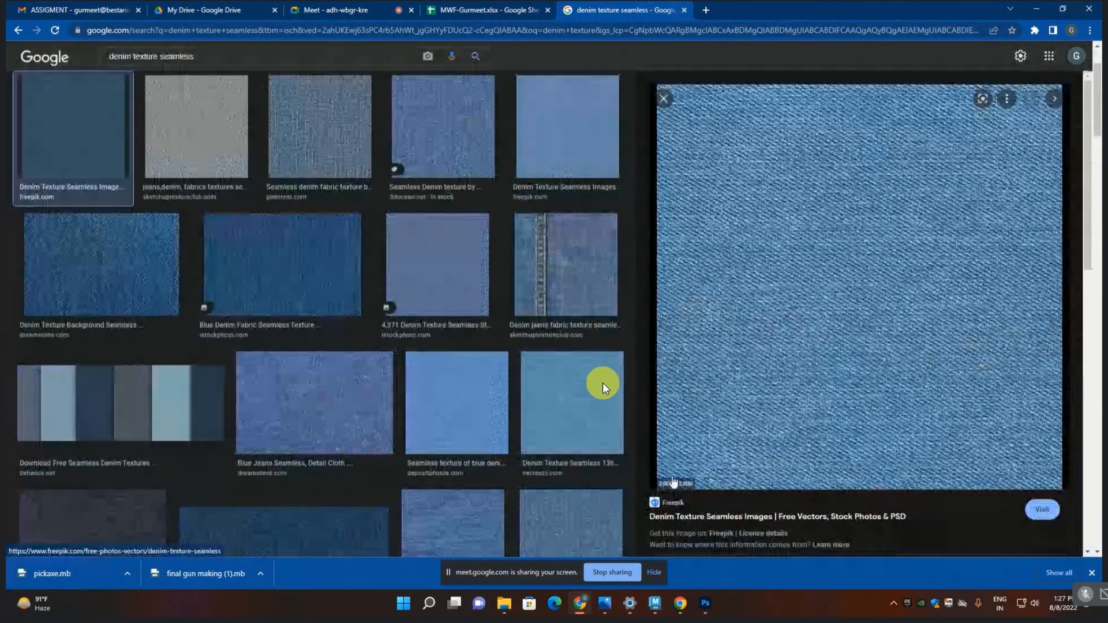
{"action": "key", "text": "alt+Tab"}
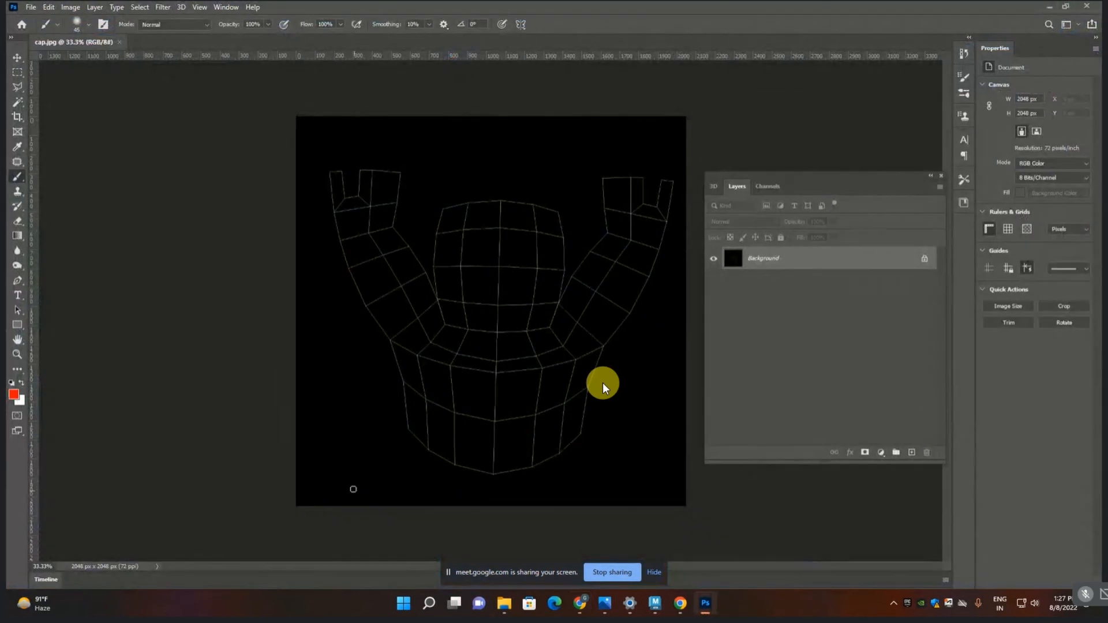
{"action": "key", "text": "alt+Tab"}
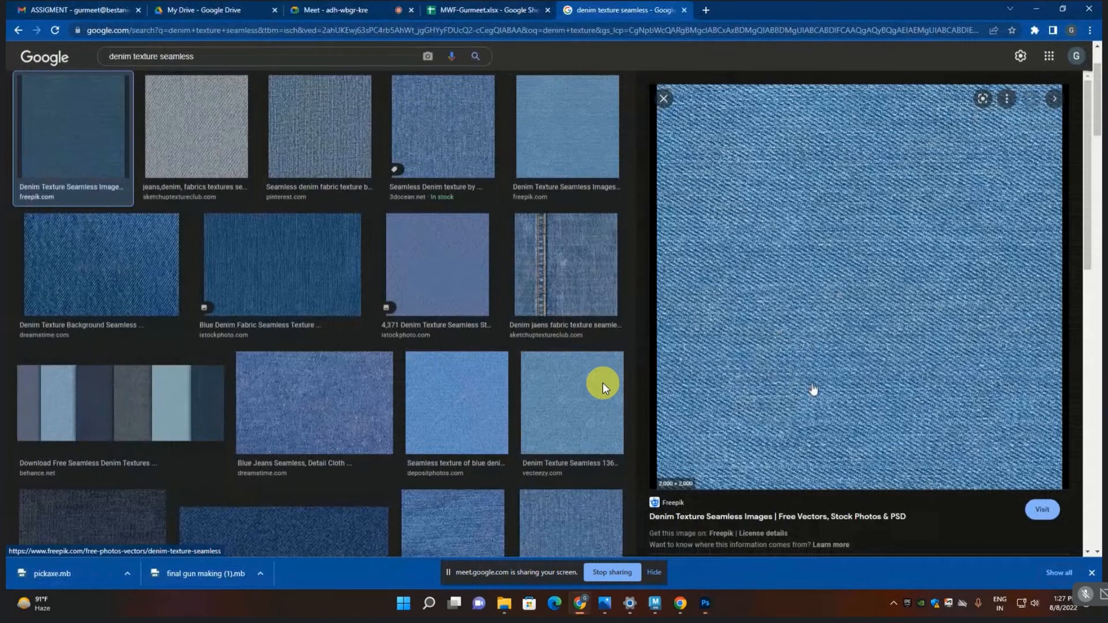
{"action": "key", "text": "alt+Tab"}
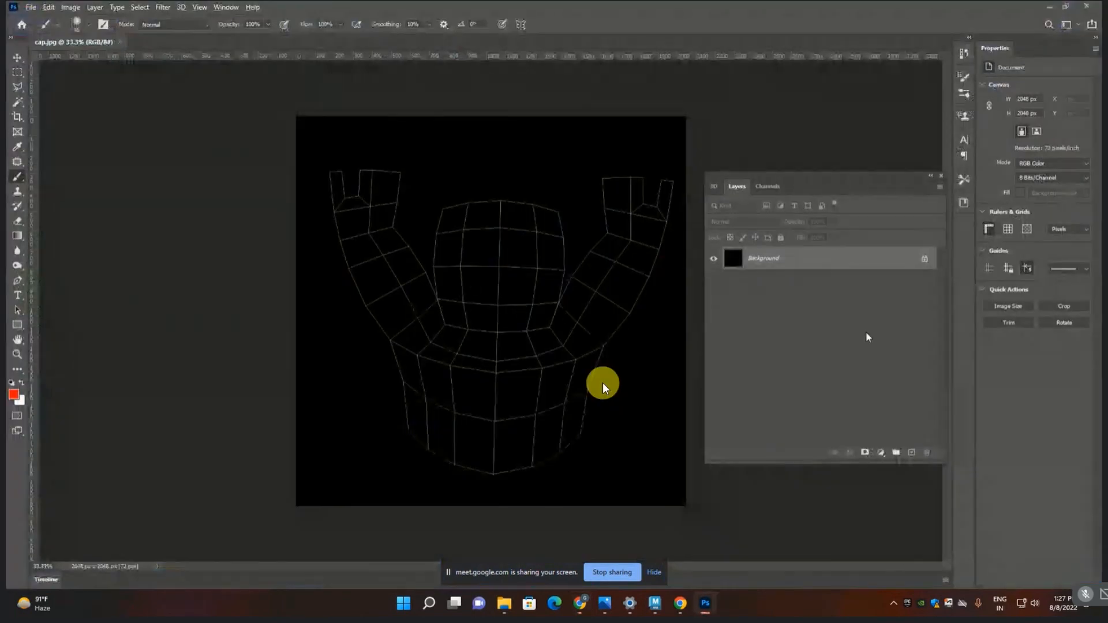
{"action": "key", "text": "alt+Tab"}
{"action": "left_click", "coordinate": [438, 288]}
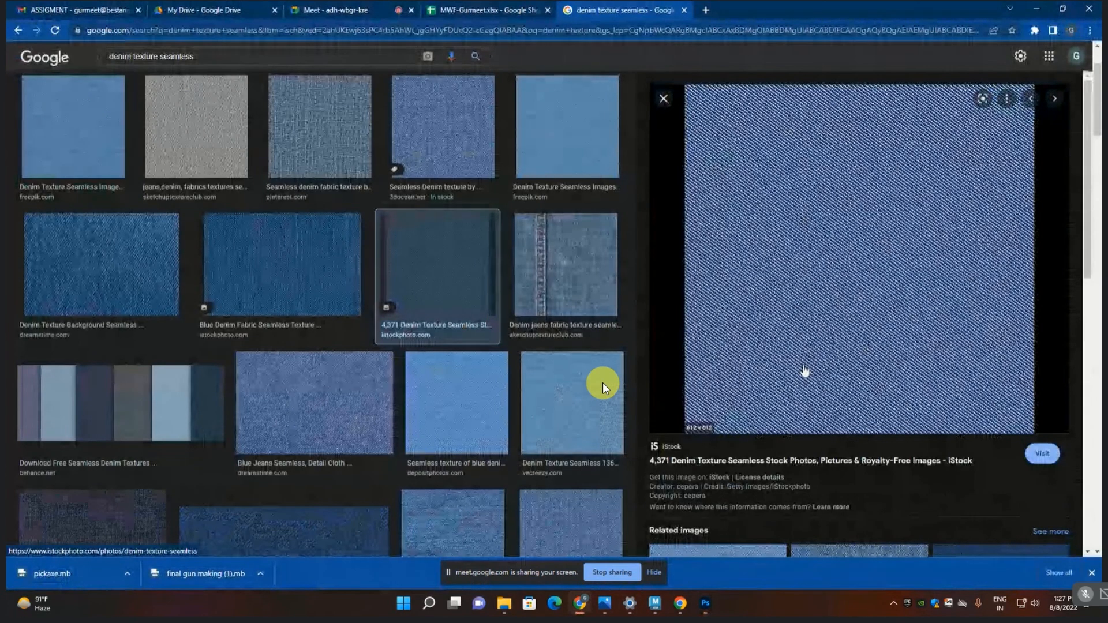
{"action": "key", "text": "Down"}
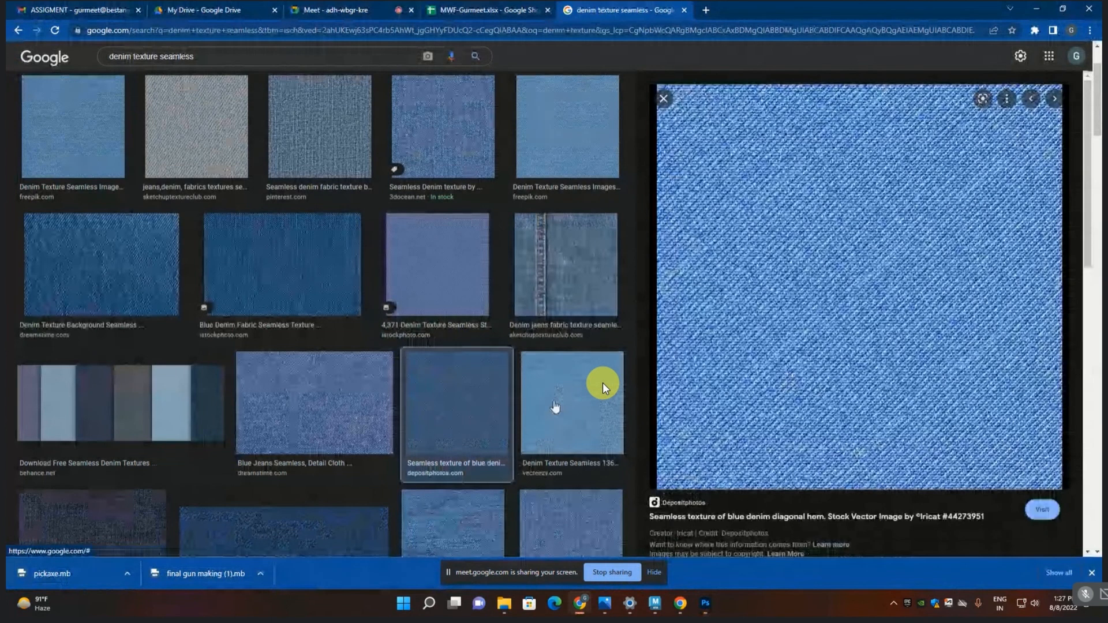
{"action": "left_click", "coordinate": [602, 386]}
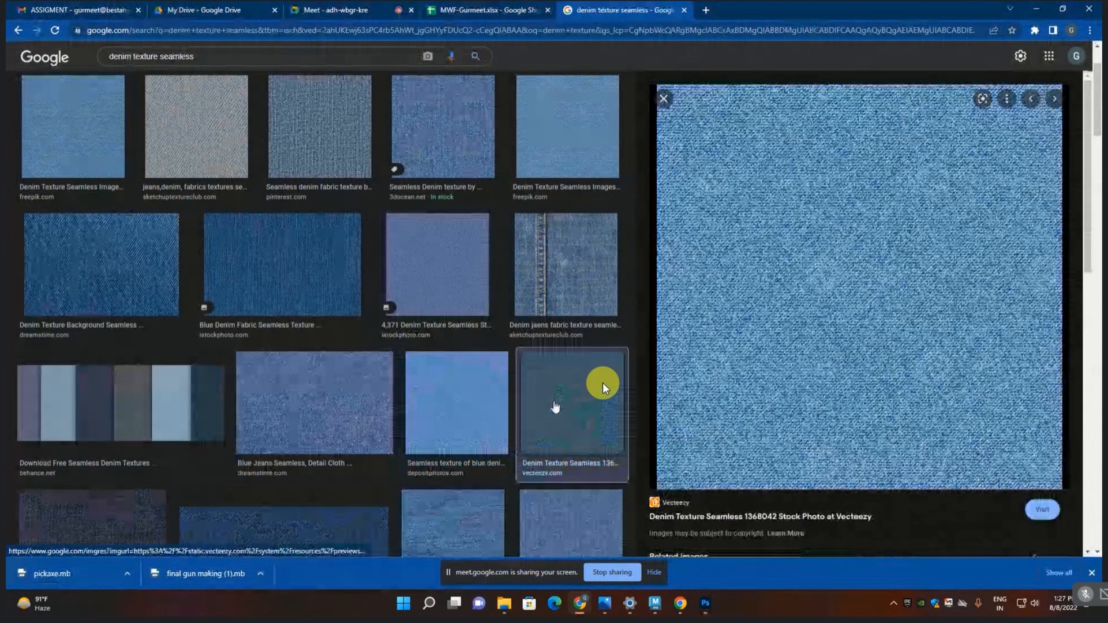
- Save the iStock seamless denim image to the Desktop as a JPEG under its suggested file name
{"action": "left_click", "coordinate": [443, 295]}
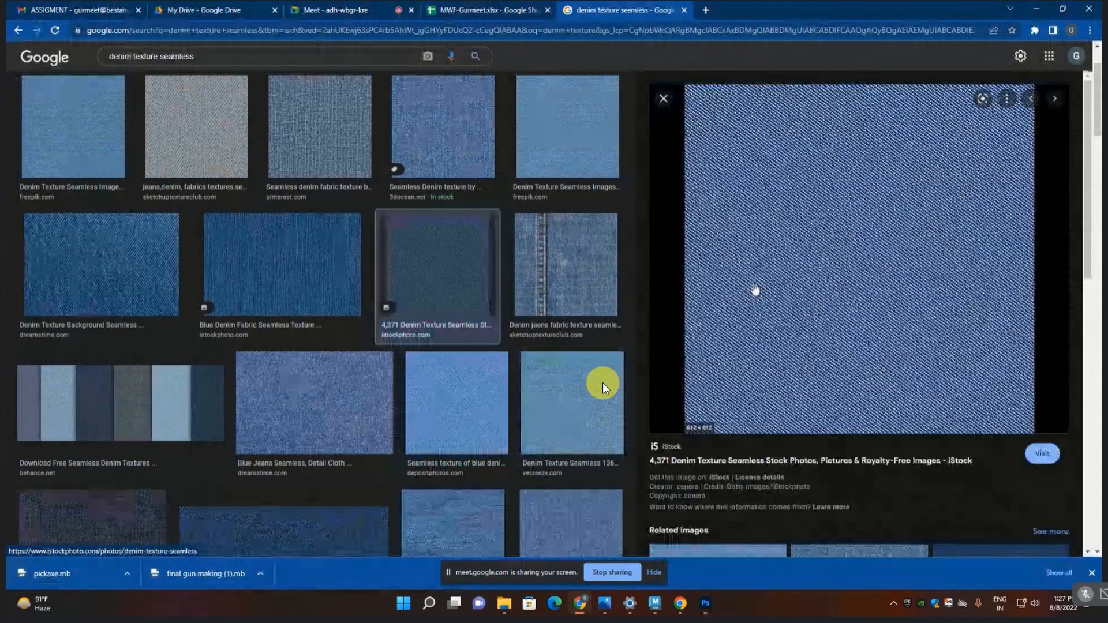
{"action": "right_click", "coordinate": [755, 289]}
{"action": "left_click", "coordinate": [799, 416]}
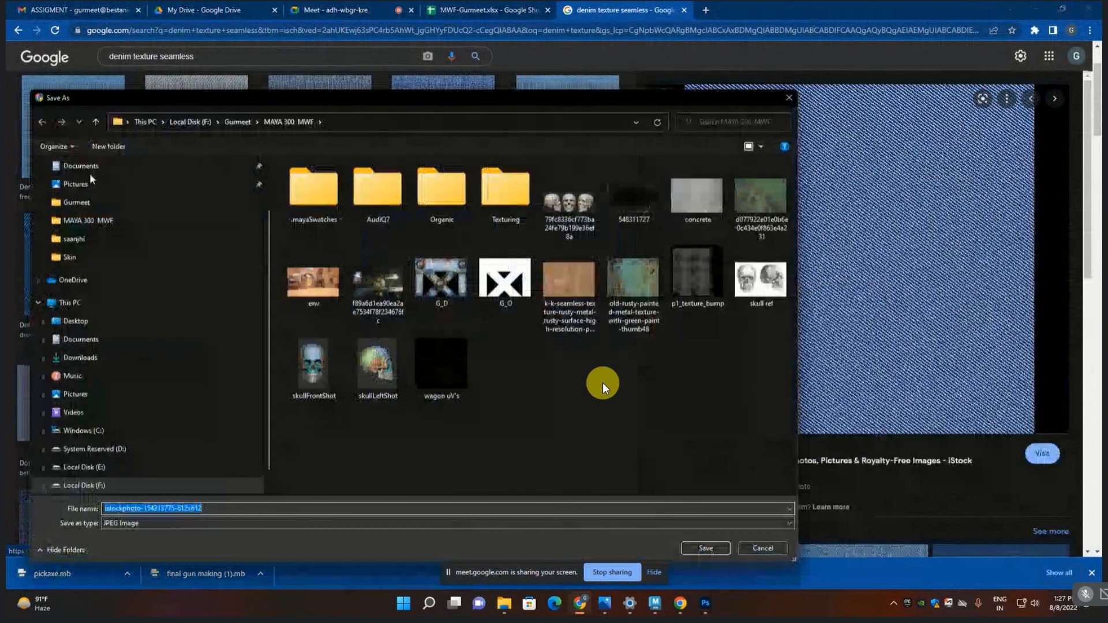
{"action": "left_click", "coordinate": [97, 191]}
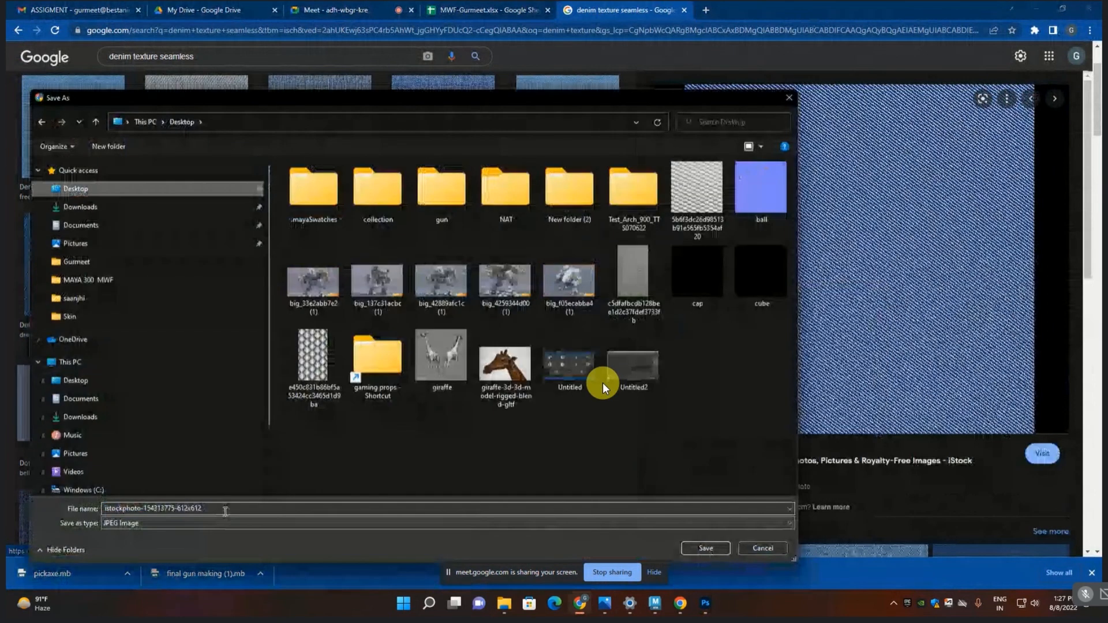
{"action": "key", "text": "Return"}
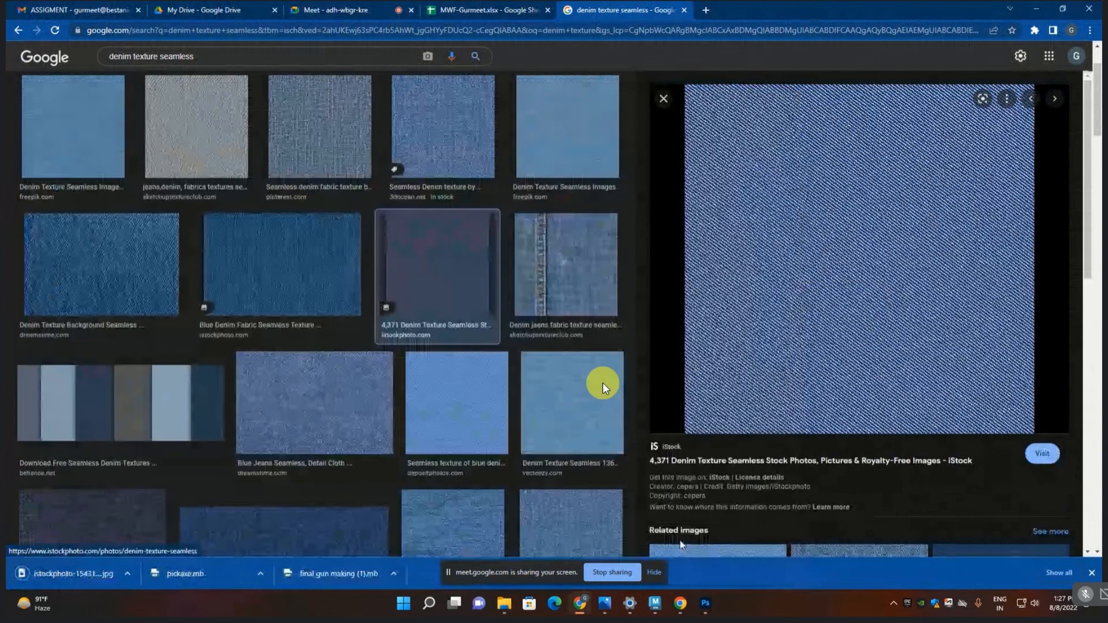
- Switch back to Photoshop and open the downloaded iStock denim image from the Desktop
{"action": "key", "text": "alt+Tab"}
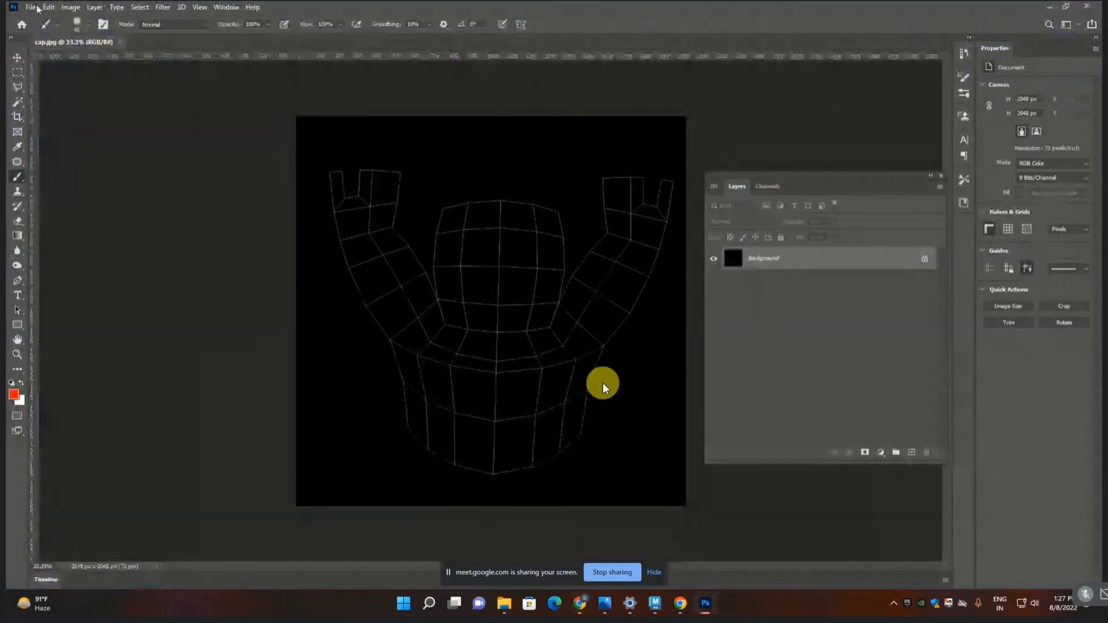
{"action": "left_click", "coordinate": [31, 7]}
{"action": "left_click", "coordinate": [43, 29]}
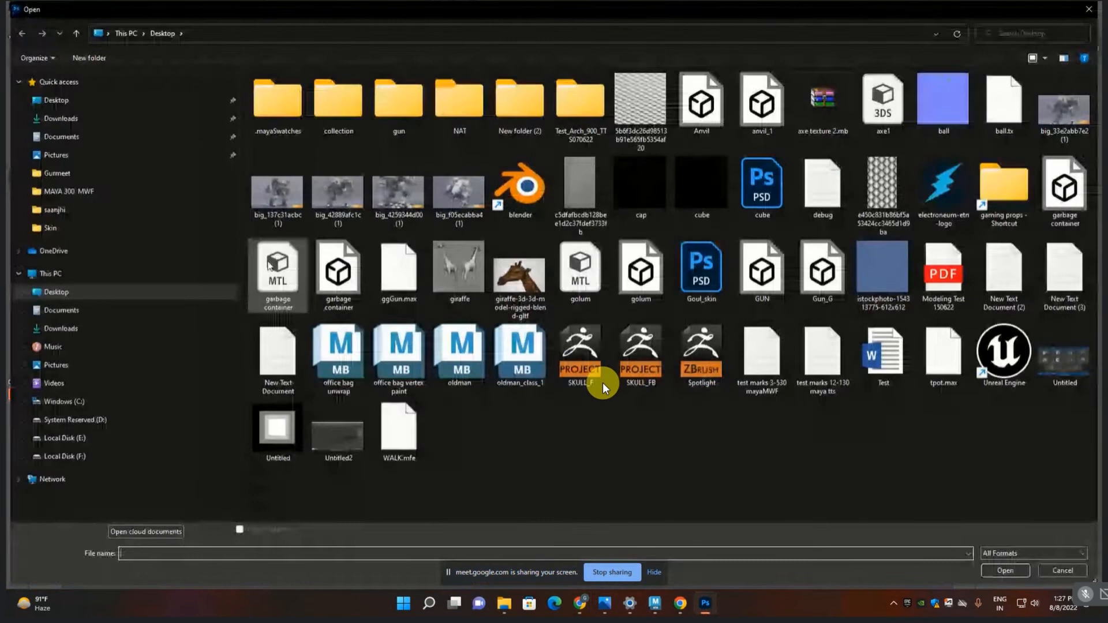
{"action": "double_click", "coordinate": [891, 262]}
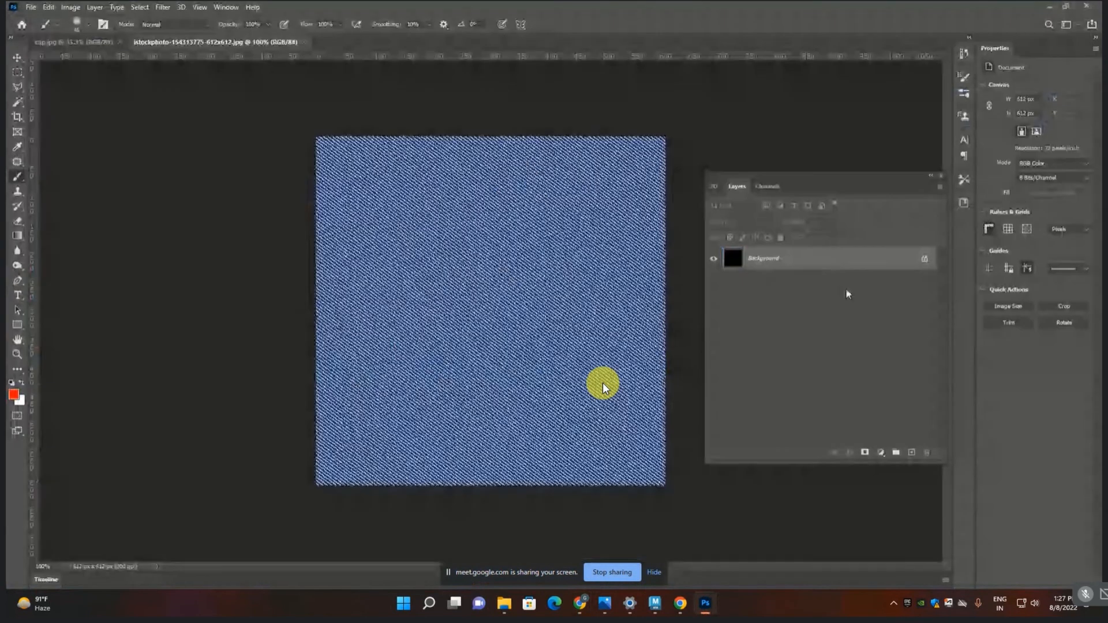
- Paste the denim texture into cap.jpg and place it side by side with a duplicate over the upper-left part of the UV layout
{"action": "left_click", "coordinate": [74, 42]}
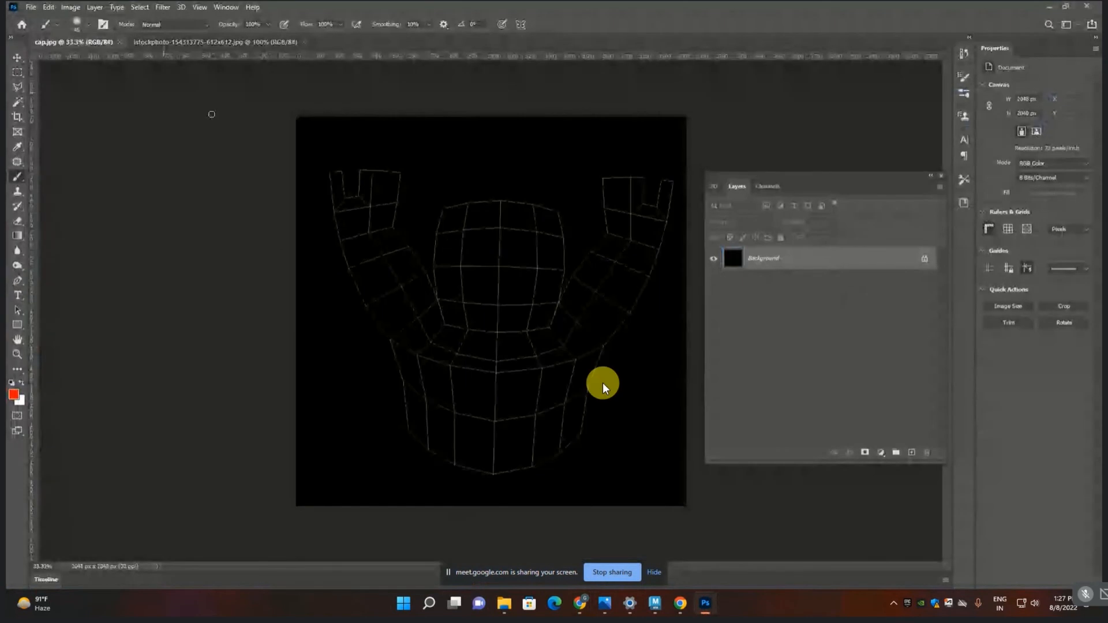
{"action": "key", "text": "ctrl+v"}
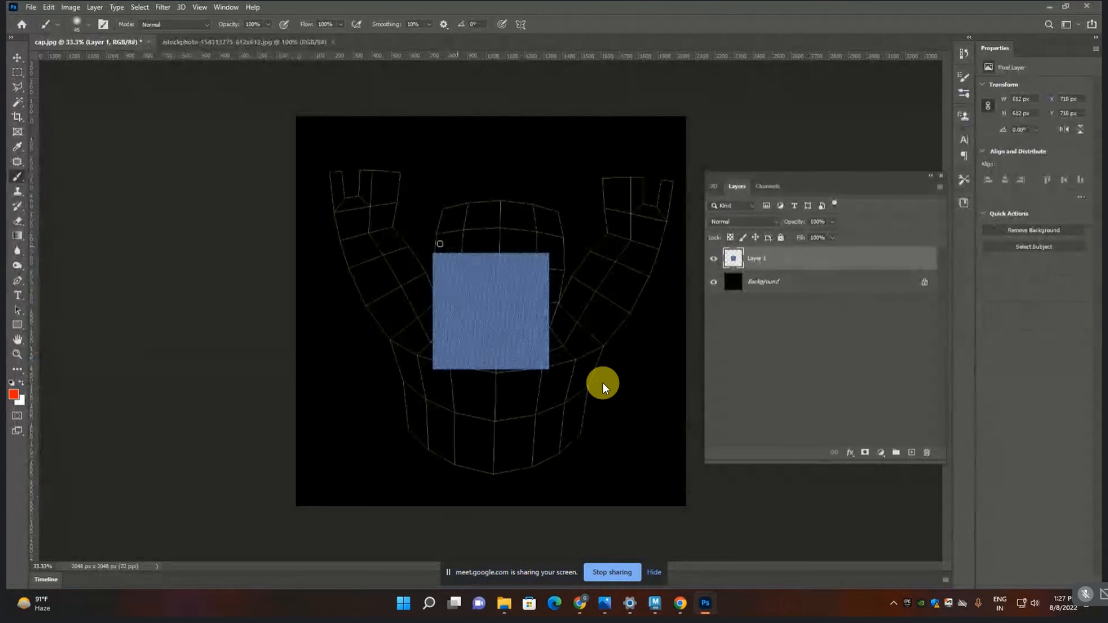
{"action": "key", "text": "v"}
{"action": "left_click_drag", "start_coordinate": [481, 327], "coordinate": [497, 261]}
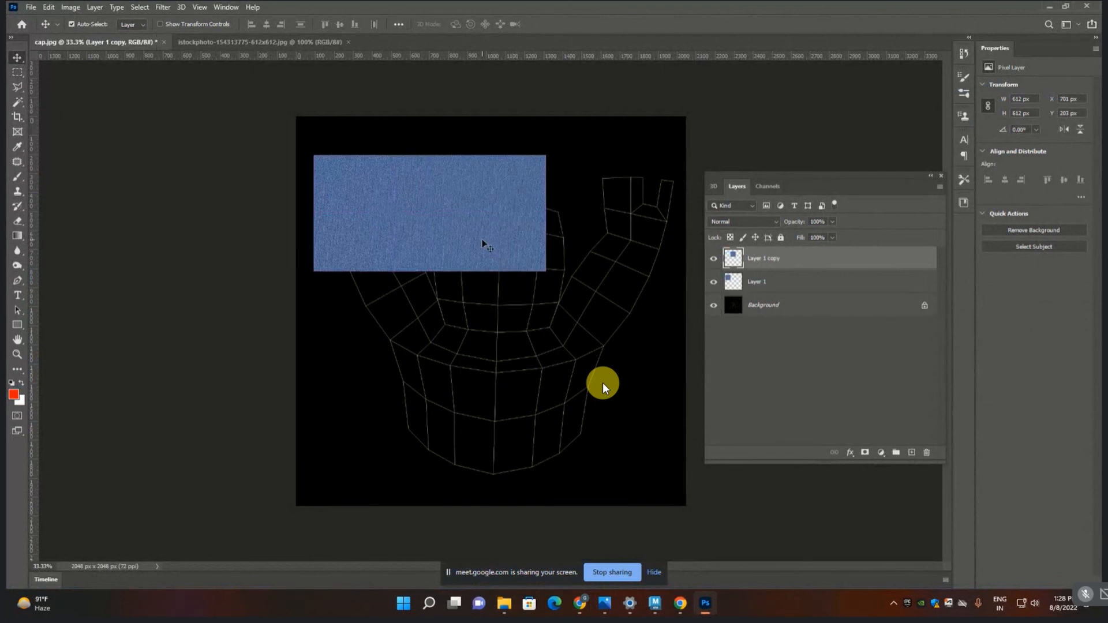
{"action": "left_click", "coordinate": [390, 223], "text": "shift"}
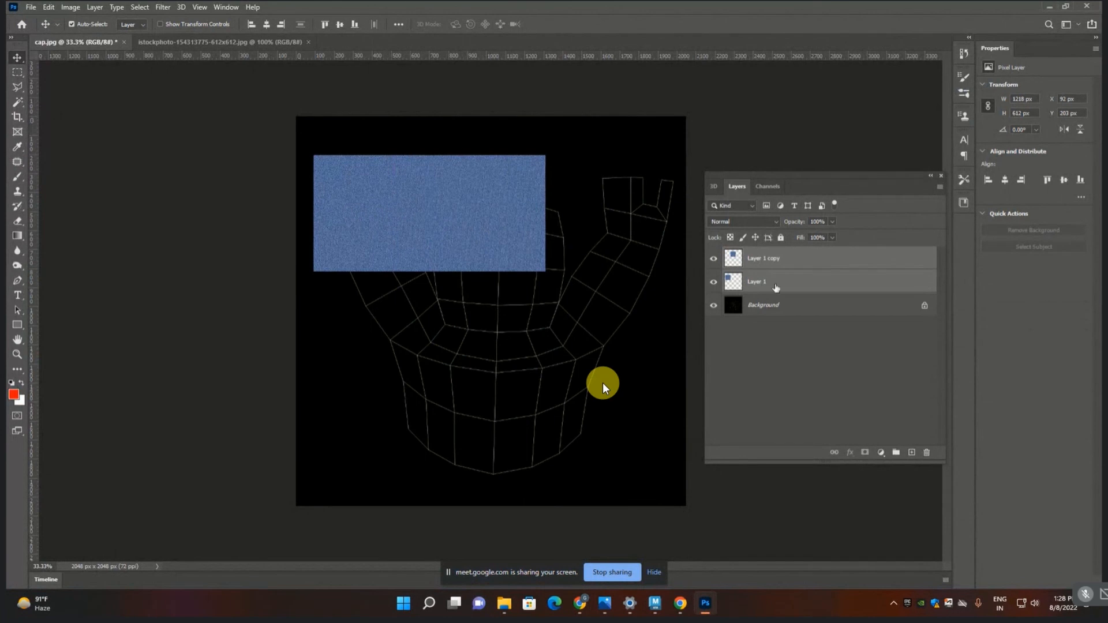
{"action": "left_click", "coordinate": [751, 263]}
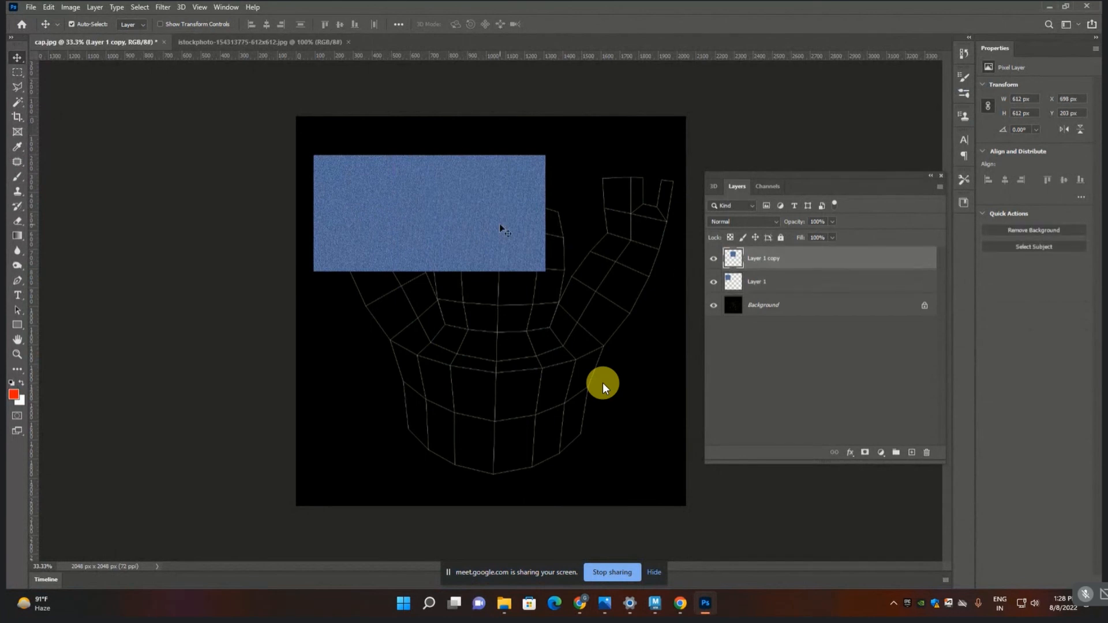
- Duplicate the denim tile twice more along the row, extending the fabric to the canvas's right edge
{"action": "left_click_drag", "start_coordinate": [500, 229], "coordinate": [607, 238], "text": "ctrl"}
{"action": "key", "text": "Left"}
{"action": "key", "text": "Left"}
{"action": "key", "text": "Left"}
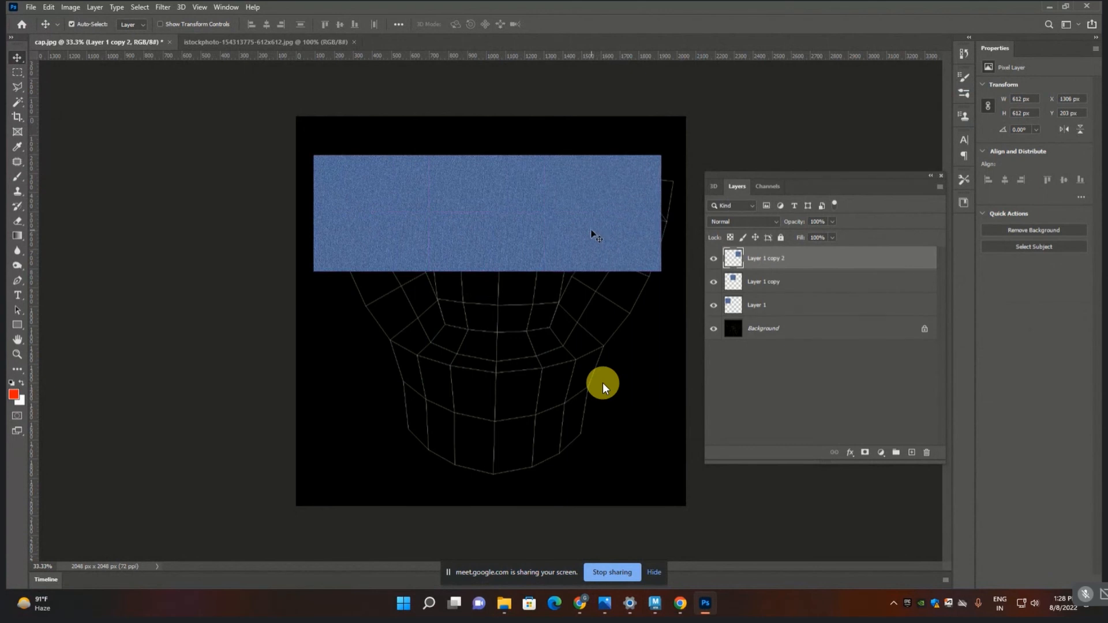
{"action": "left_click", "coordinate": [499, 232], "text": "shift"}
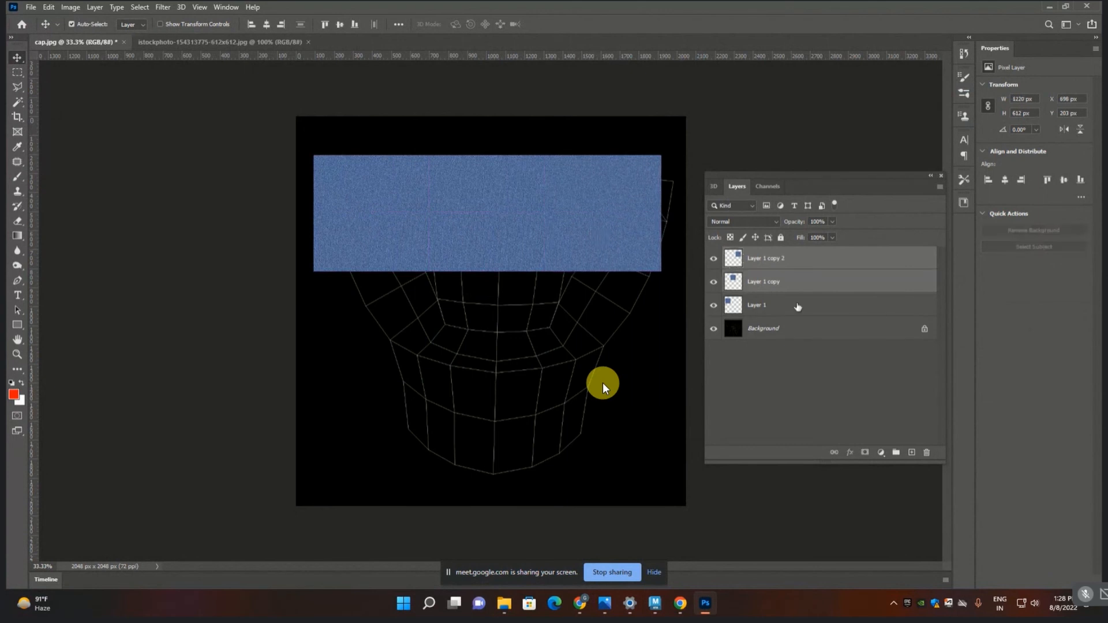
{"action": "left_click", "coordinate": [749, 261]}
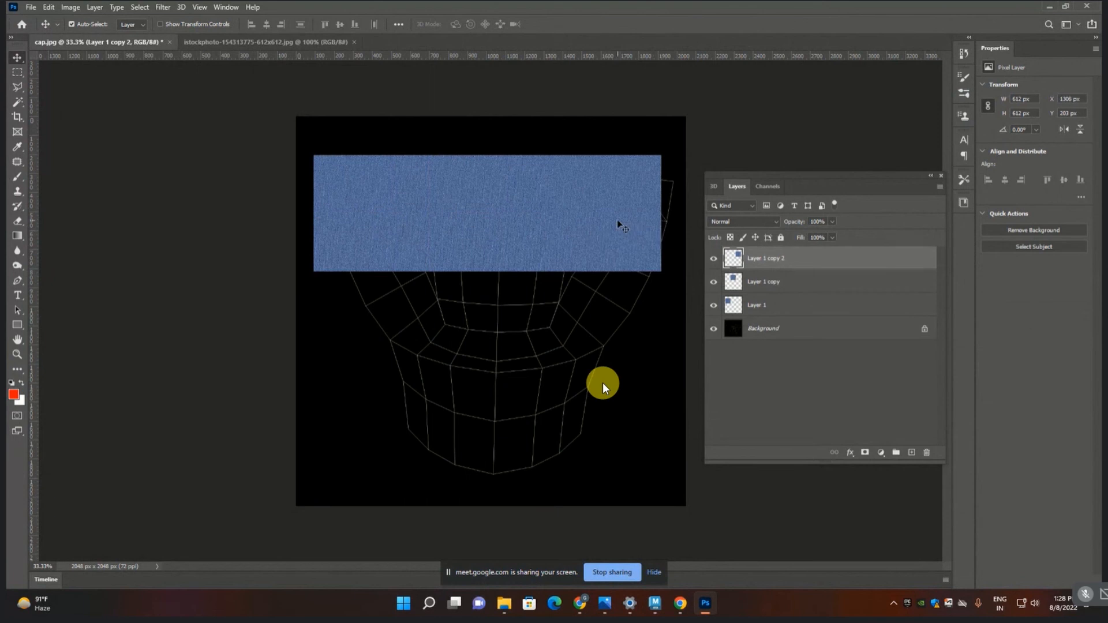
{"action": "left_click_drag", "start_coordinate": [593, 225], "coordinate": [622, 225]}
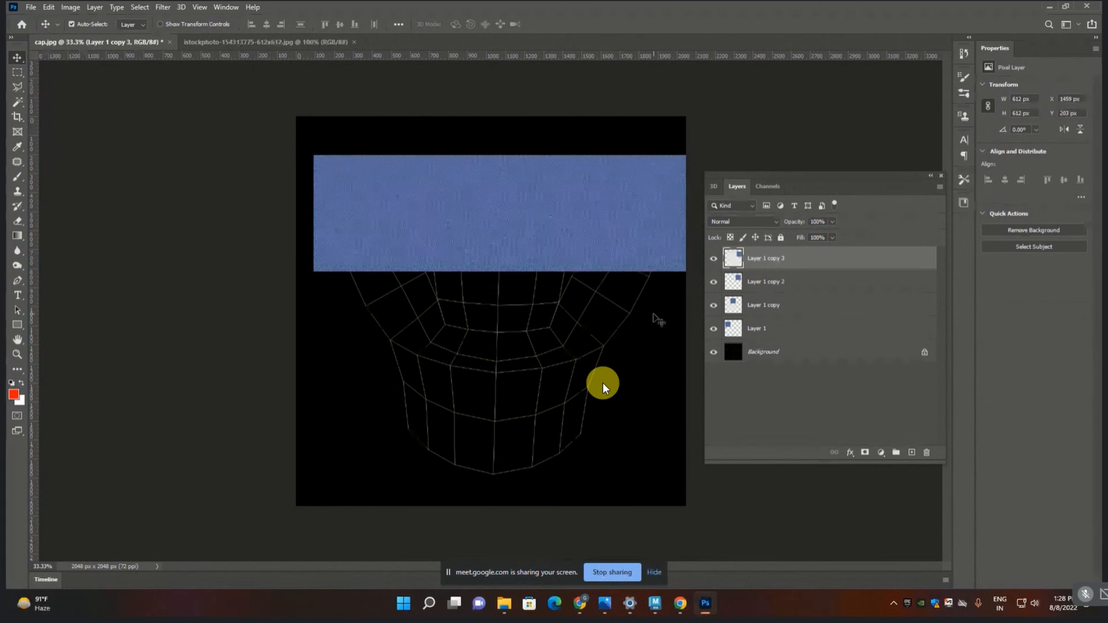
- Merge the four denim tile layers into one strip and position it at X 35 px, Y 203 px
{"action": "left_click", "coordinate": [770, 333], "text": "shift"}
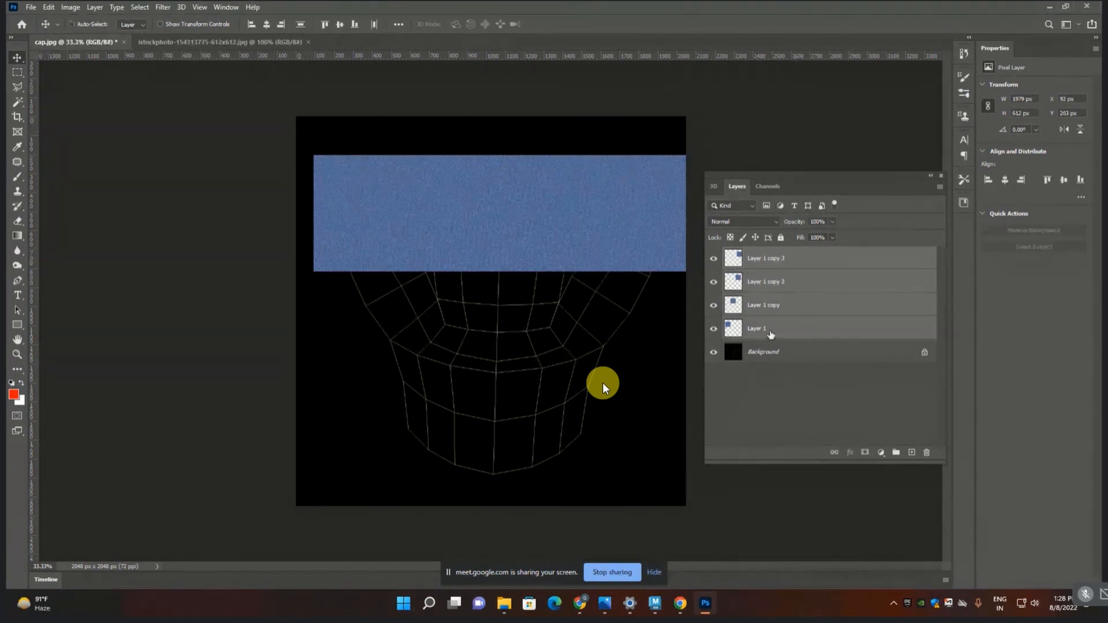
{"action": "key", "text": "ctrl+e"}
{"action": "left_click_drag", "start_coordinate": [565, 227], "coordinate": [549, 228]}
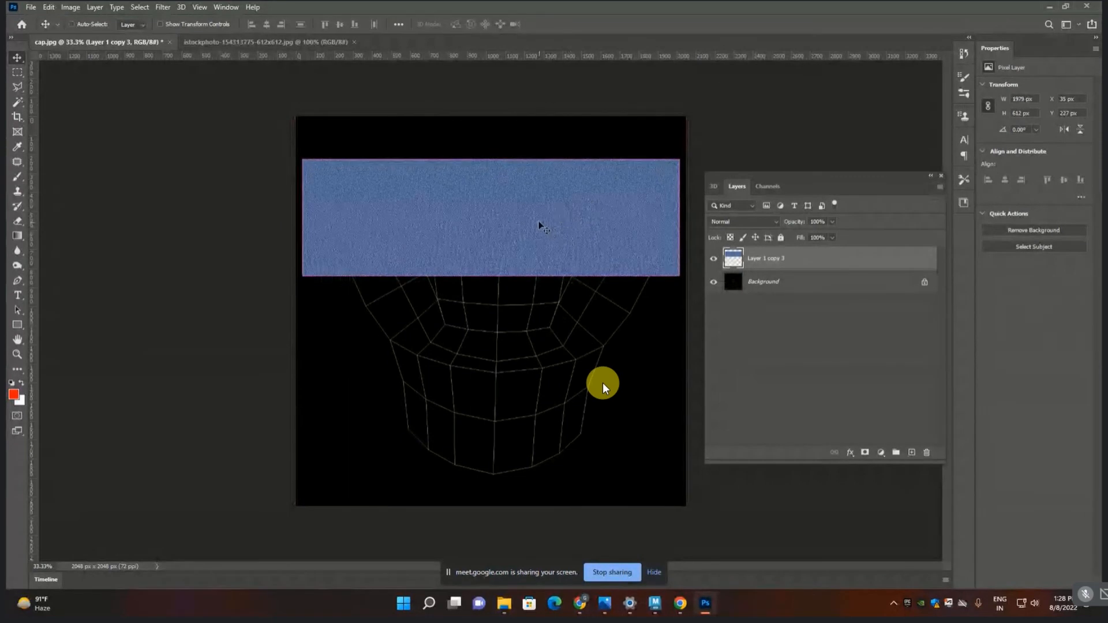
{"action": "key", "text": "Up"}
{"action": "key", "text": "Up"}
{"action": "key", "text": "Up"}
{"action": "key", "text": "Up"}
{"action": "key", "text": "Up"}
{"action": "key", "text": "Up"}
{"action": "key", "text": "Up"}
{"action": "key", "text": "Up"}
{"action": "key", "text": "Up"}
{"action": "key", "text": "Up"}
{"action": "key", "text": "Up"}
{"action": "key", "text": "Up"}
{"action": "key", "text": "Up"}
{"action": "key", "text": "Up"}
{"action": "key", "text": "Up"}
{"action": "key", "text": "Up"}
{"action": "key", "text": "Up"}
{"action": "key", "text": "Up"}
{"action": "key", "text": "Up"}
{"action": "key", "text": "Up"}
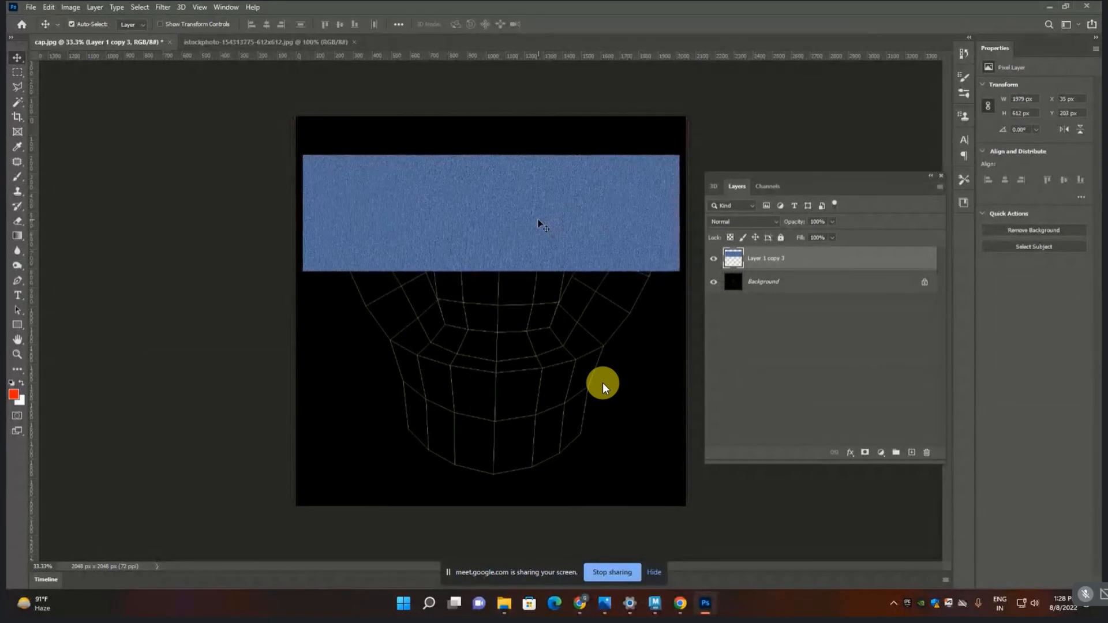
- Duplicate the denim strip twice downward, at Y 802 px and Y 1408 px, to cover the rest of the UV layout
{"action": "left_click_drag", "start_coordinate": [538, 222], "coordinate": [548, 340], "text": "alt"}
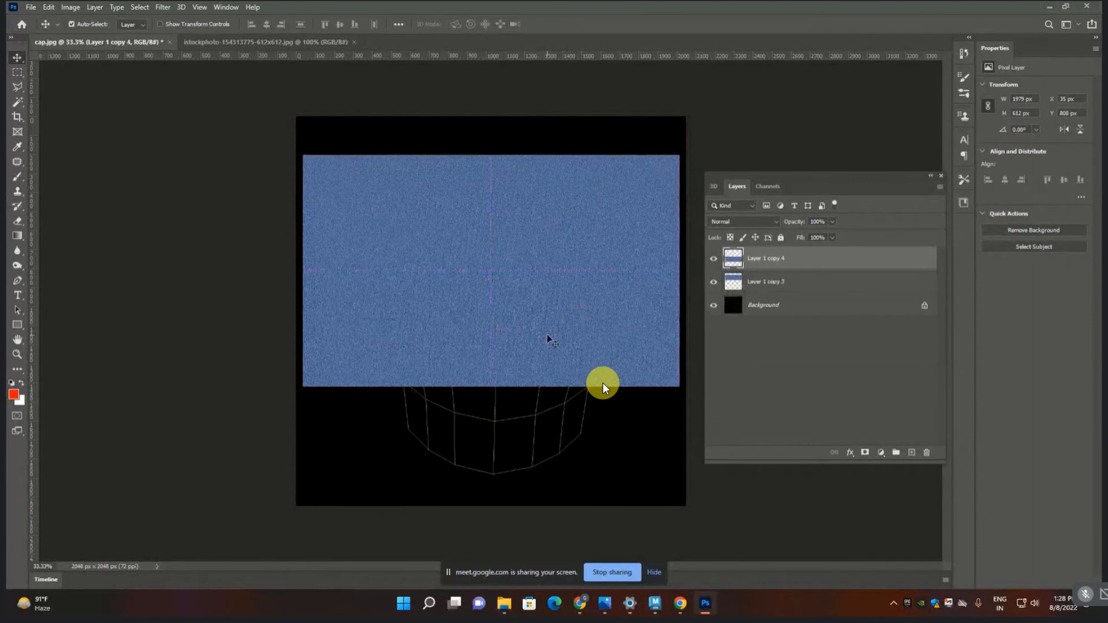
{"action": "key", "text": "Up"}
{"action": "key", "text": "Up"}
{"action": "key", "text": "Up"}
{"action": "key", "text": "Up"}
{"action": "key", "text": "Up"}
{"action": "key", "text": "Up"}
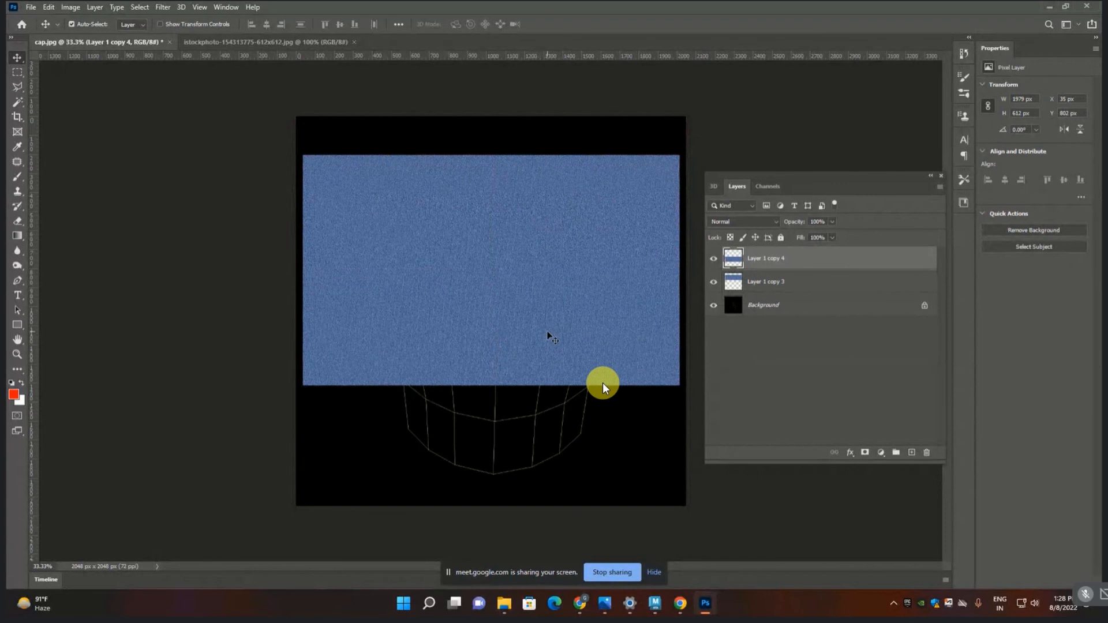
{"action": "left_click_drag", "start_coordinate": [546, 327], "coordinate": [545, 434], "text": "alt"}
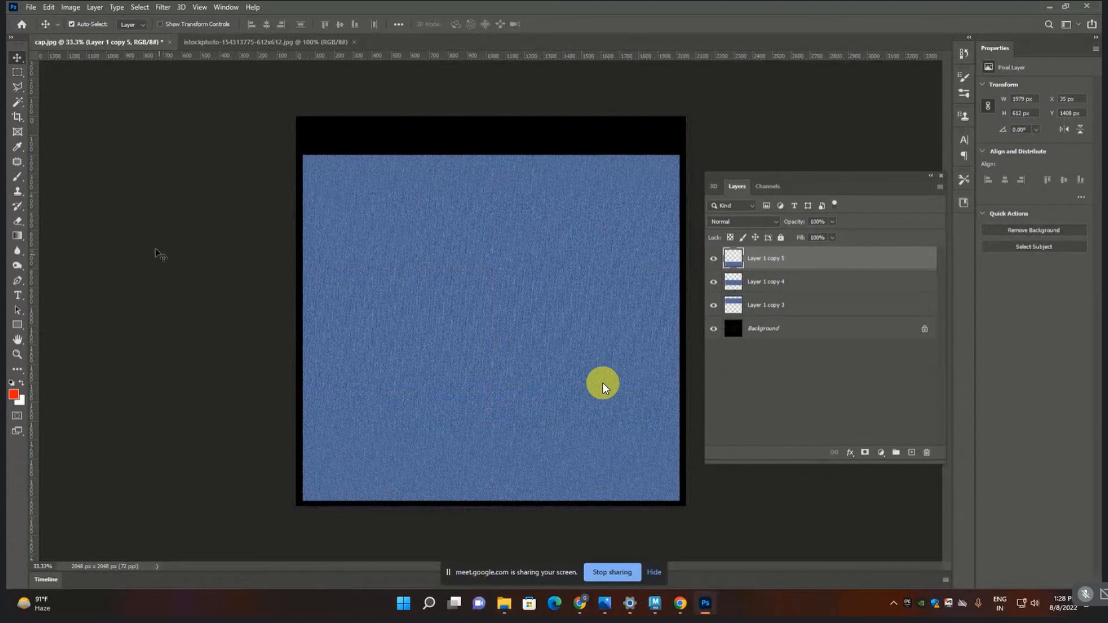
- Merge the three denim strip layers into a single layer above the background
{"action": "left_click", "coordinate": [782, 307], "text": "ctrl"}
{"action": "left_click", "coordinate": [775, 283], "text": "ctrl"}
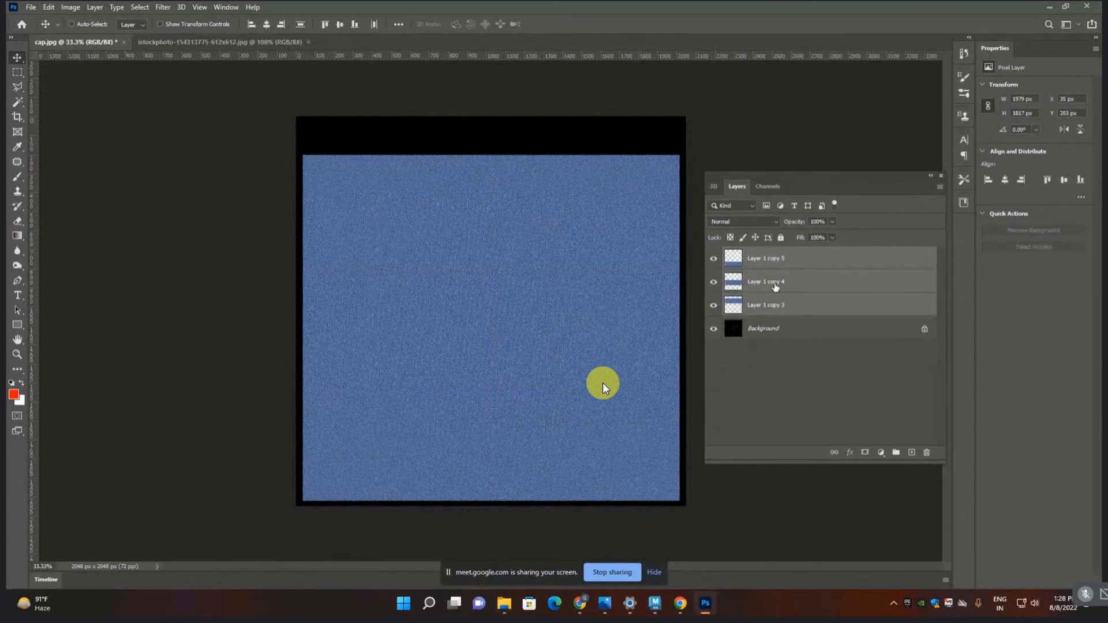
{"action": "key", "text": "ctrl+e"}
- Save the layered texture to the Desktop as cap in Photoshop PSD format with Maximize Compatibility on
{"action": "left_click", "coordinate": [31, 7]}
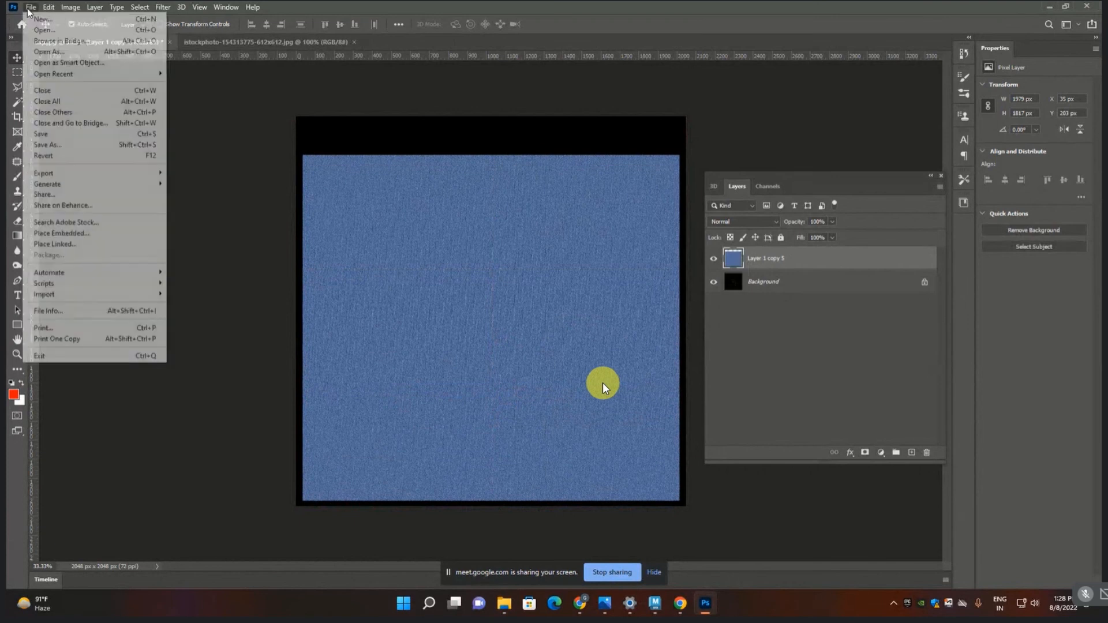
{"action": "left_click", "coordinate": [47, 144]}
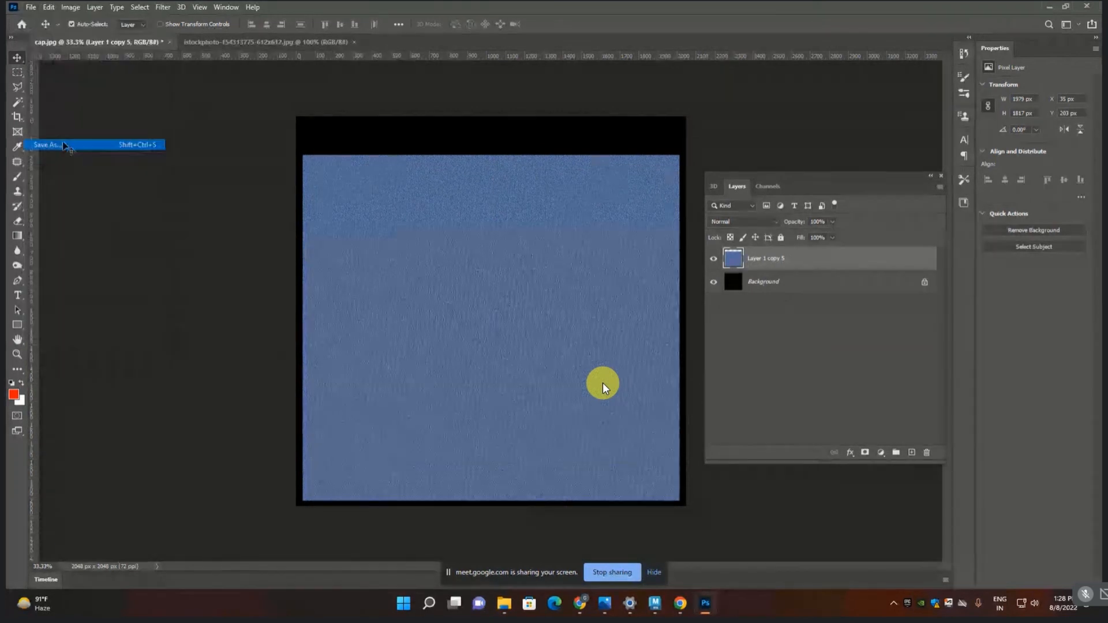
{"action": "left_click", "coordinate": [637, 403]}
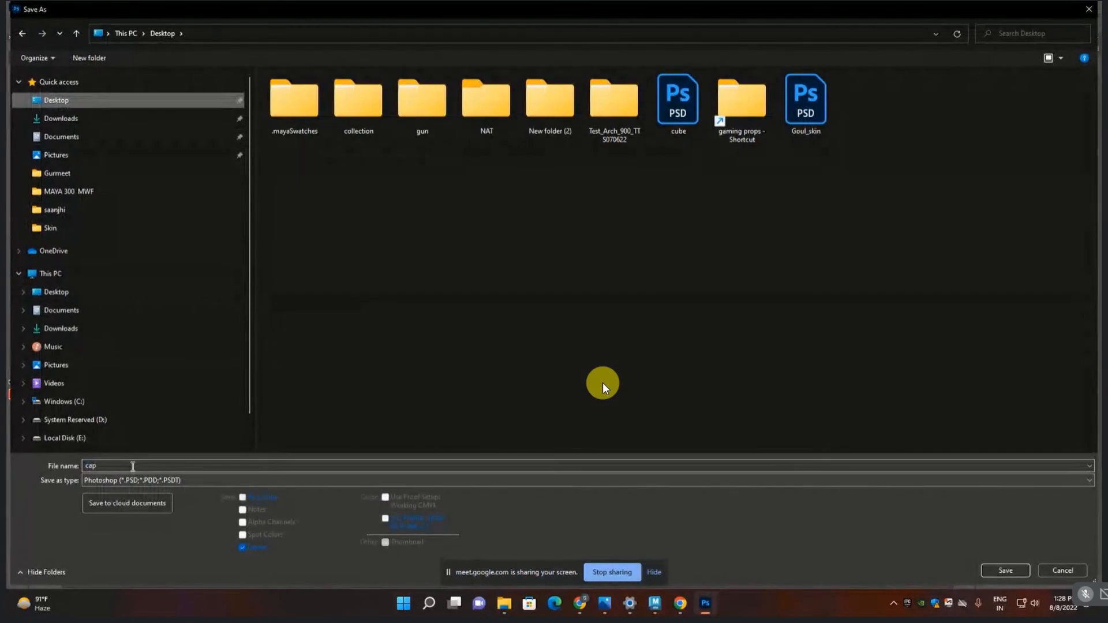
{"action": "left_click", "coordinate": [1005, 570]}
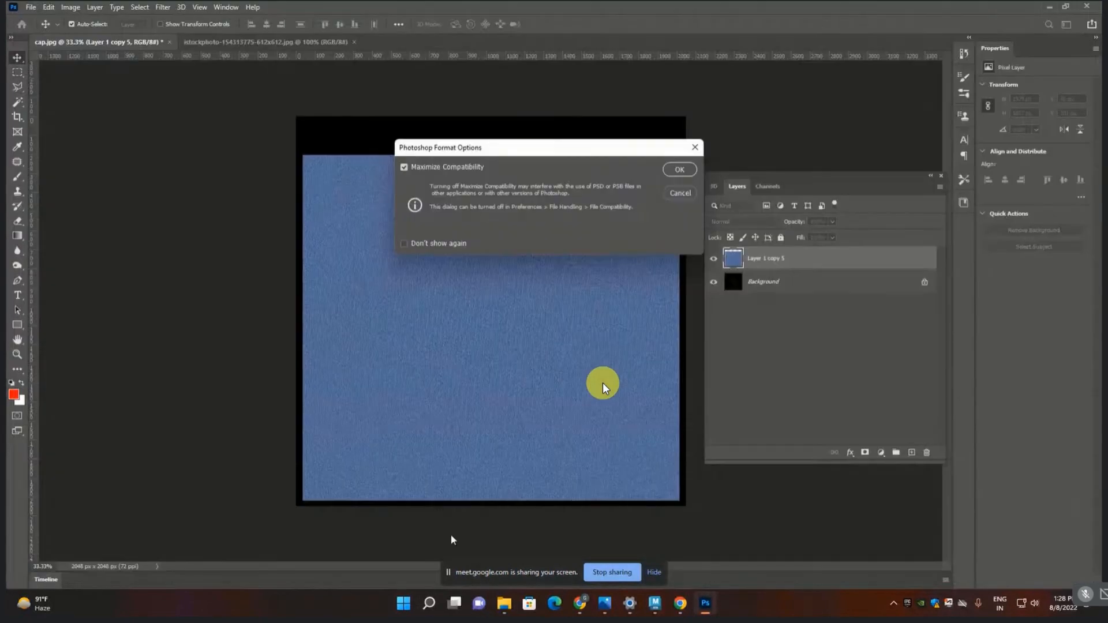
{"action": "key", "text": "Return"}
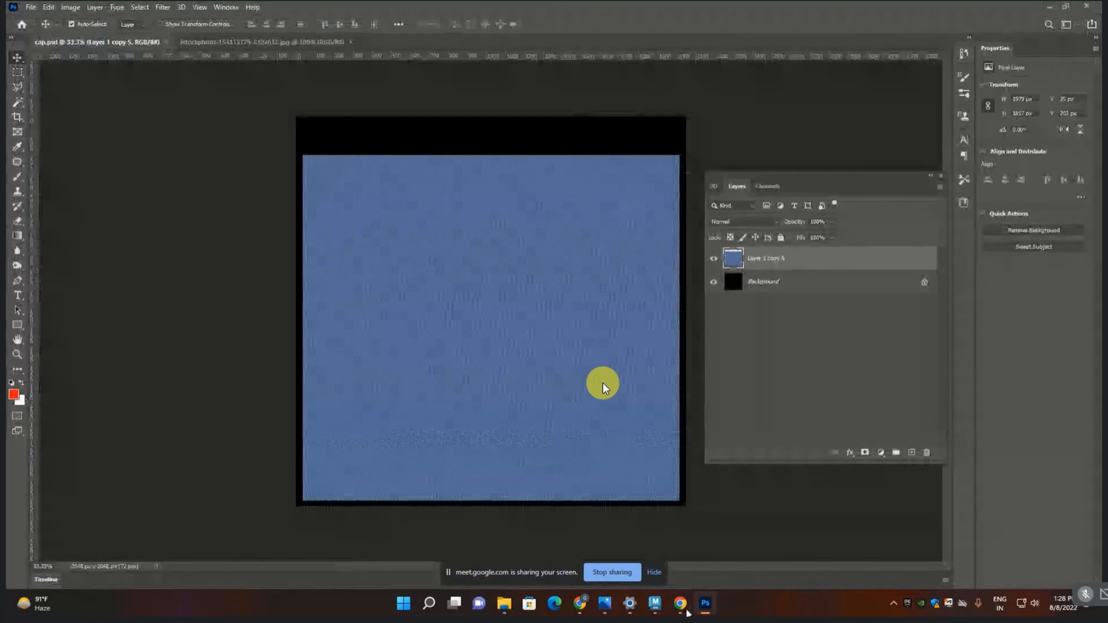
- Switch to Maya, select the cap, and connect a File texture to the Color of its lambert1 material
{"action": "left_click", "coordinate": [654, 603]}
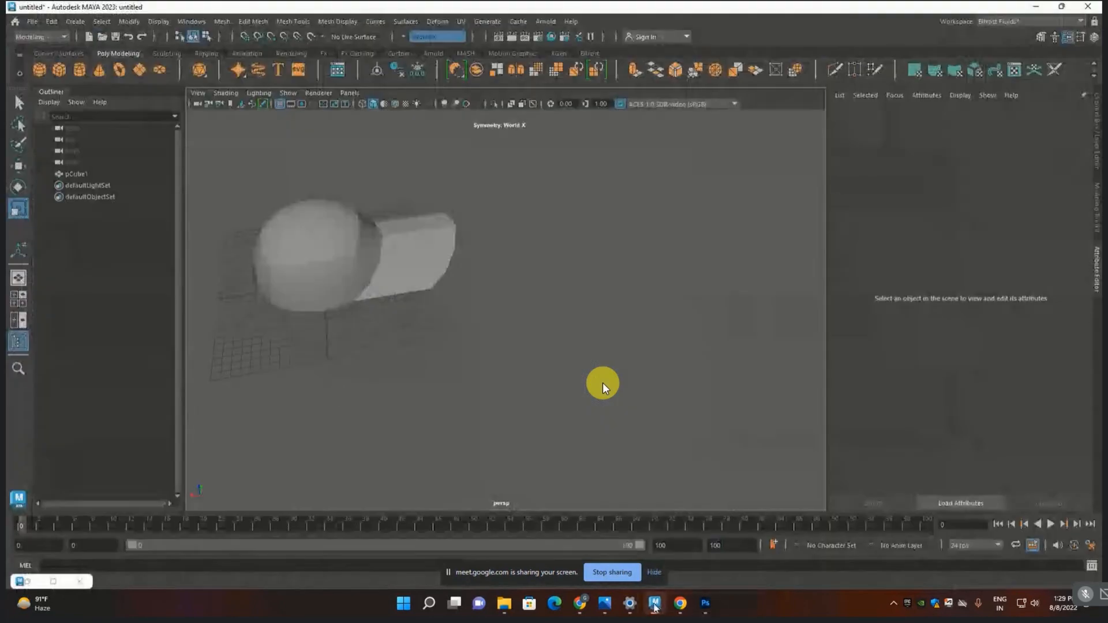
{"action": "left_click", "coordinate": [319, 270]}
{"action": "left_click_drag", "start_coordinate": [319, 270], "coordinate": [546, 377], "text": "alt"}
{"action": "middle_click_drag", "start_coordinate": [546, 377], "coordinate": [557, 371], "text": "alt"}
{"action": "scroll", "coordinate": [623, 348], "scroll_direction": "up", "scroll_amount": 3}
{"action": "middle_click_drag", "start_coordinate": [458, 301], "coordinate": [125, 297], "text": "alt"}
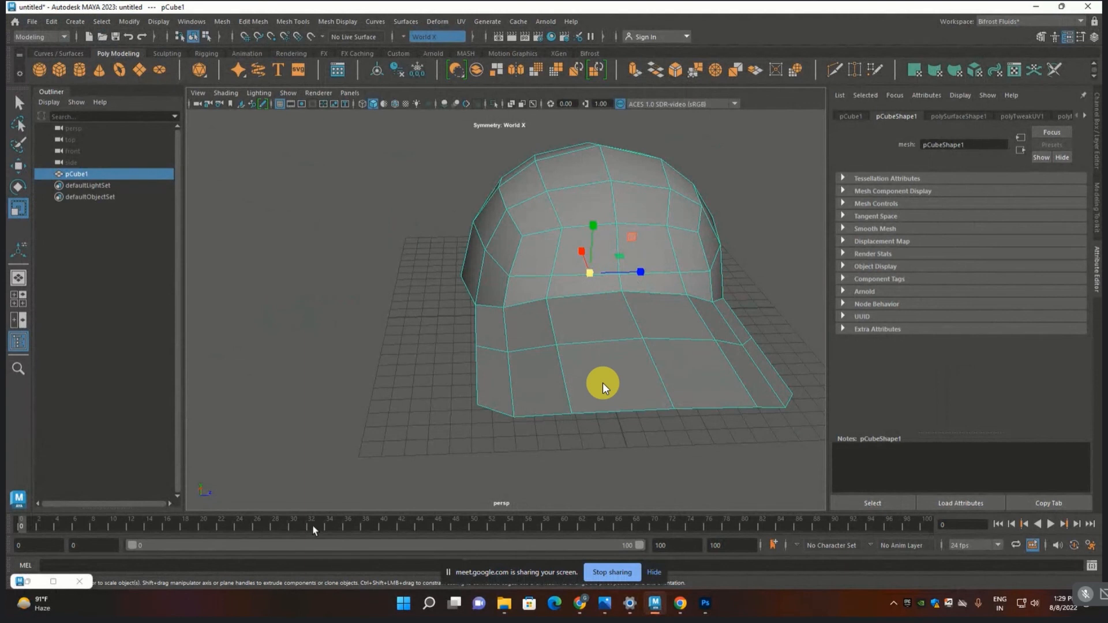
{"action": "left_click", "coordinate": [1084, 116]}
{"action": "left_click", "coordinate": [1084, 116]}
{"action": "left_click", "coordinate": [1053, 116]}
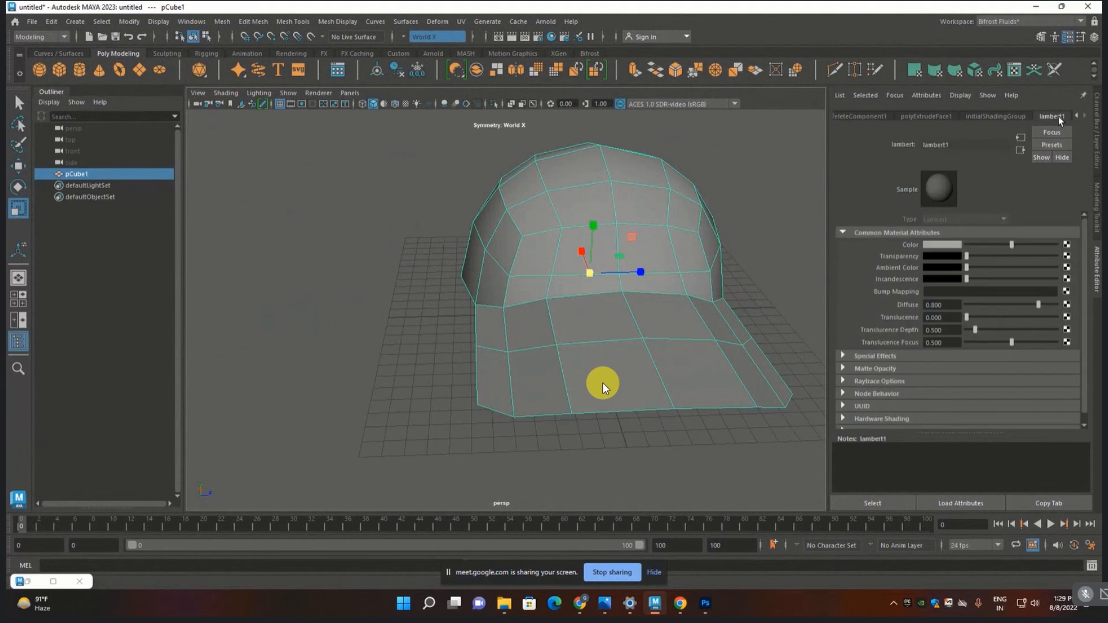
{"action": "left_click", "coordinate": [1066, 244]}
{"action": "left_click", "coordinate": [472, 300]}
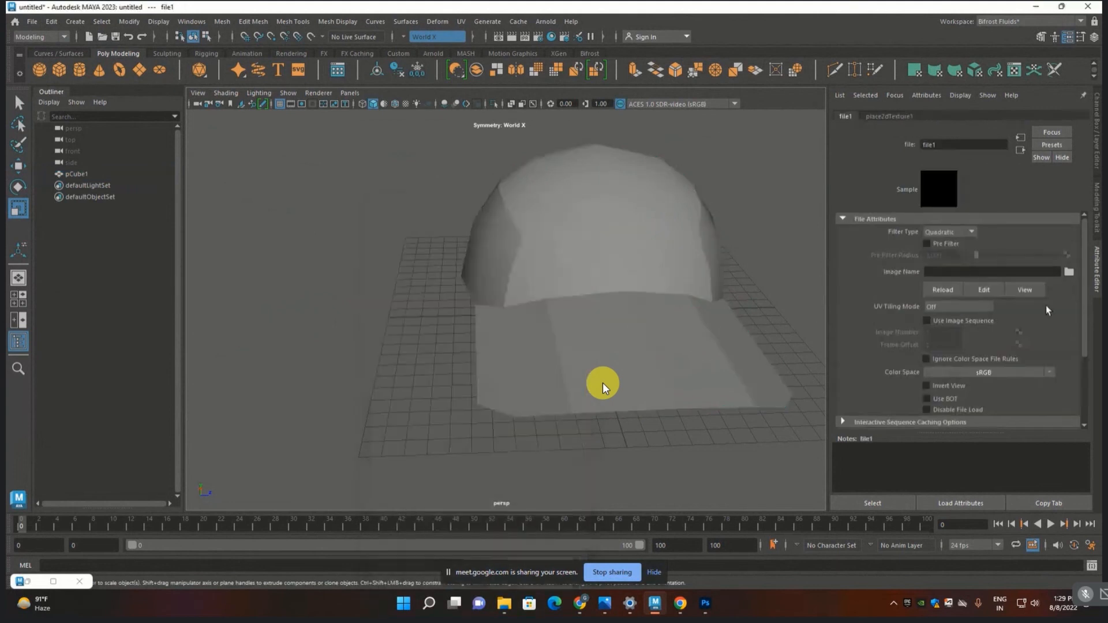
- Load cap.psd from the Desktop as the File texture's image
{"action": "left_click", "coordinate": [1068, 271]}
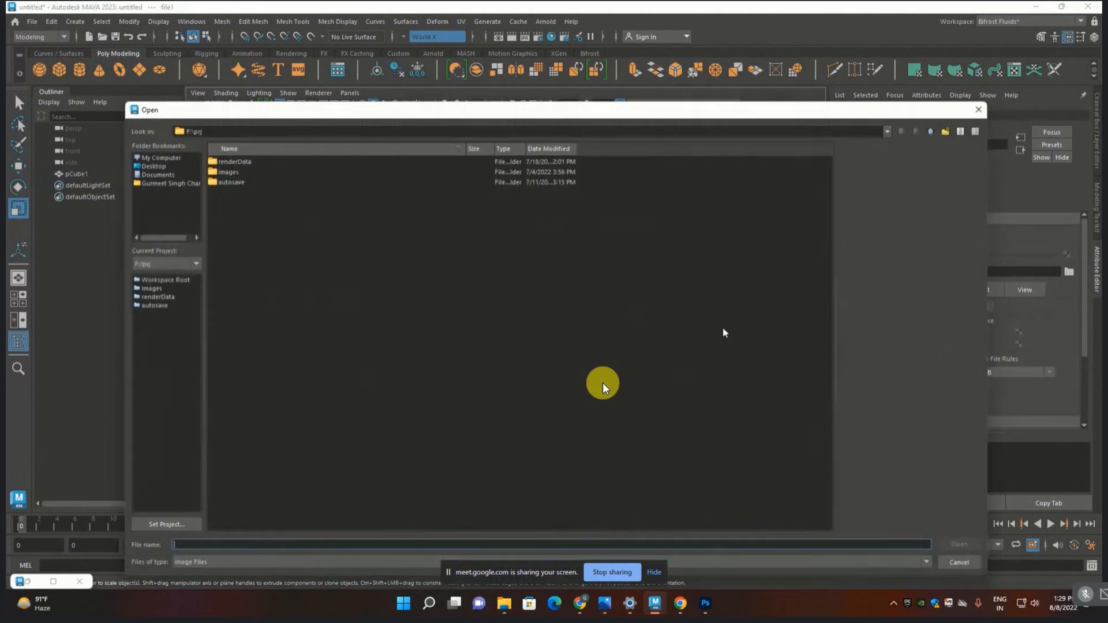
{"action": "left_click", "coordinate": [153, 165]}
{"action": "left_click", "coordinate": [224, 305]}
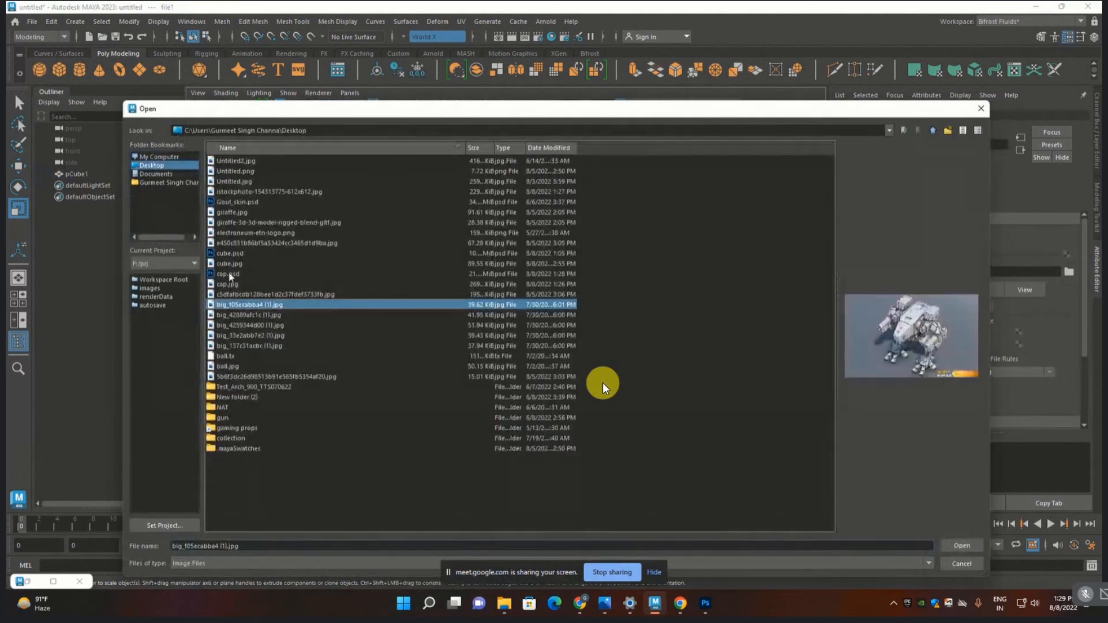
{"action": "double_click", "coordinate": [229, 276]}
{"action": "left_click", "coordinate": [228, 275]}
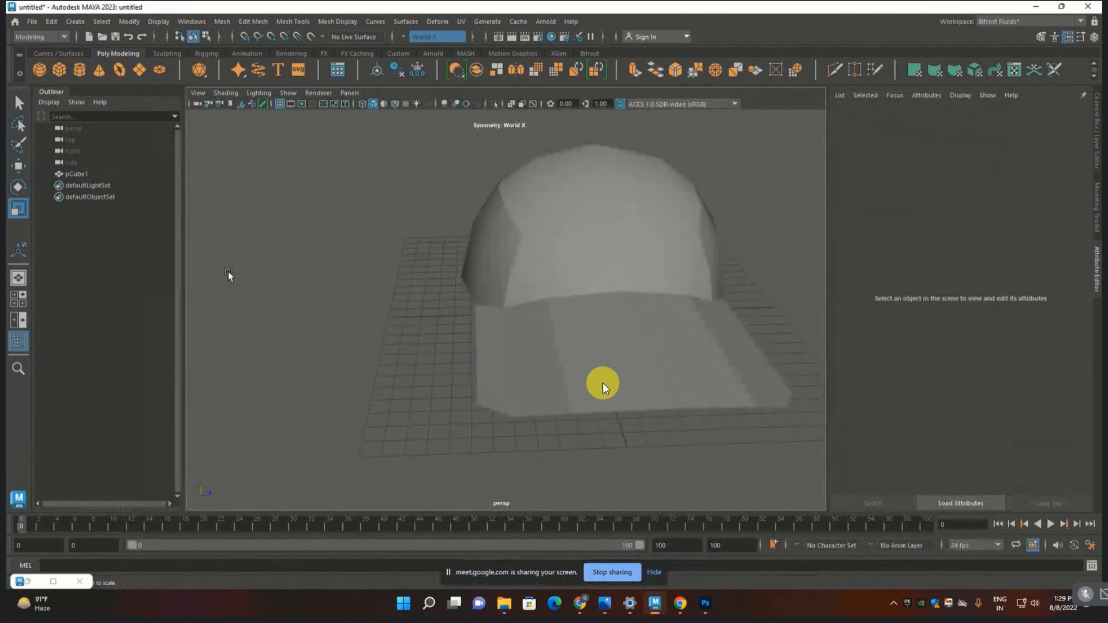
- Turn on textured display in the perspective view and select the cap to show its denim material
{"action": "key", "text": "6"}
{"action": "left_click", "coordinate": [563, 301]}
{"action": "scroll", "coordinate": [577, 305], "scroll_direction": "up", "scroll_amount": 3}
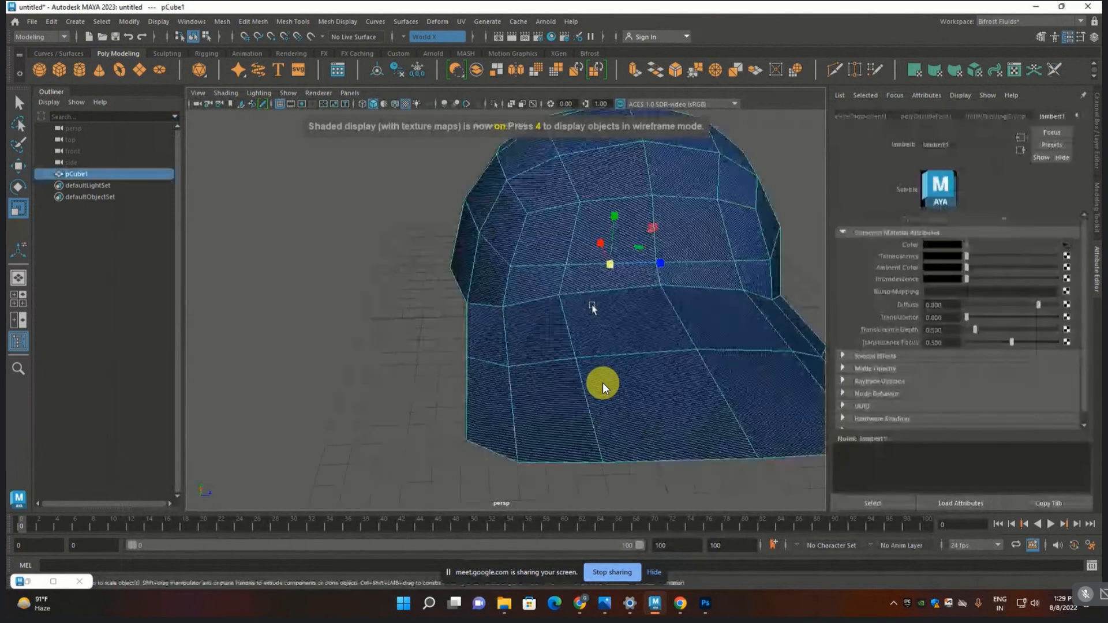
- Examine the denim on the cap's crown and brim from several angles, checking the weave and seams up close
{"action": "scroll", "coordinate": [593, 308], "scroll_direction": "down", "scroll_amount": 3}
{"action": "key", "text": "ctrl+h"}
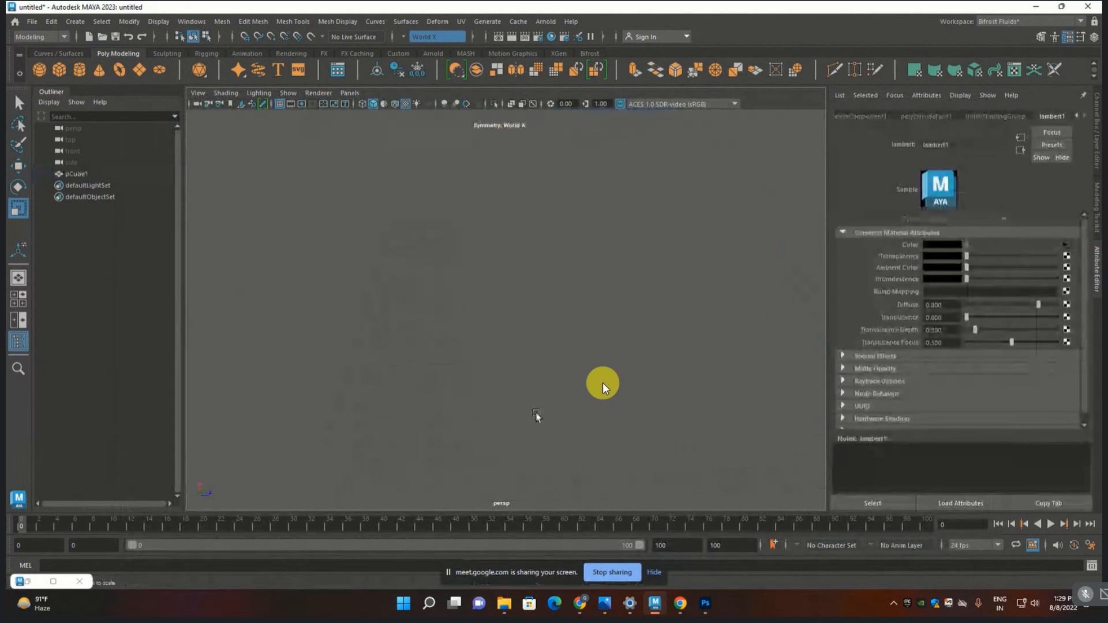
{"action": "key", "text": "ctrl+shift+h"}
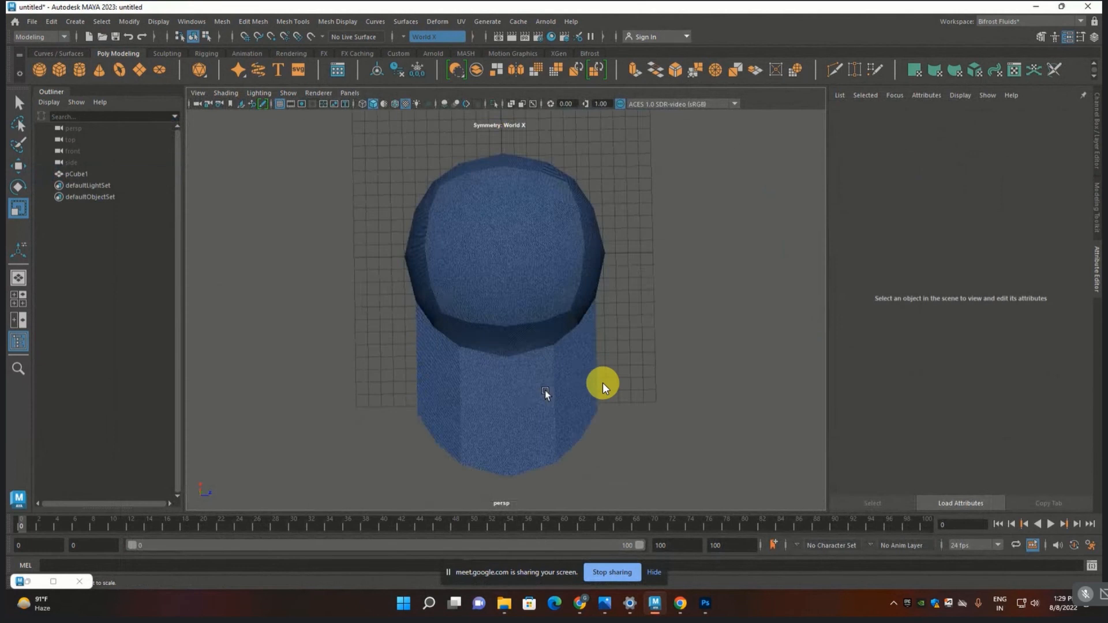
{"action": "scroll", "coordinate": [602, 387], "scroll_direction": "up", "scroll_amount": 5}
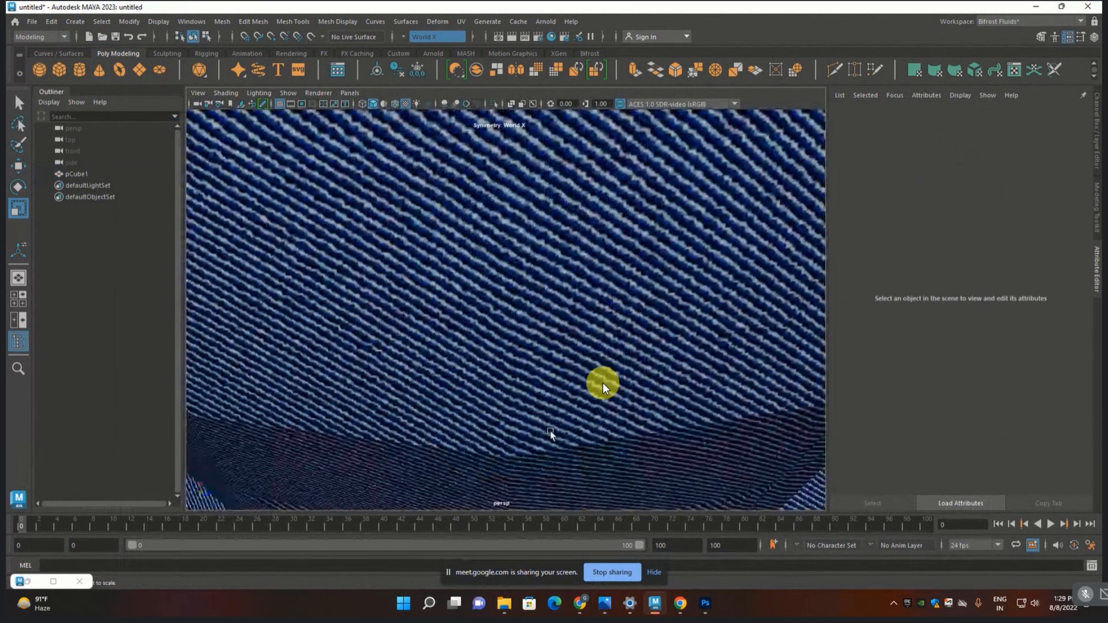
{"action": "left_click_drag", "start_coordinate": [552, 434], "coordinate": [323, 426], "text": "alt"}
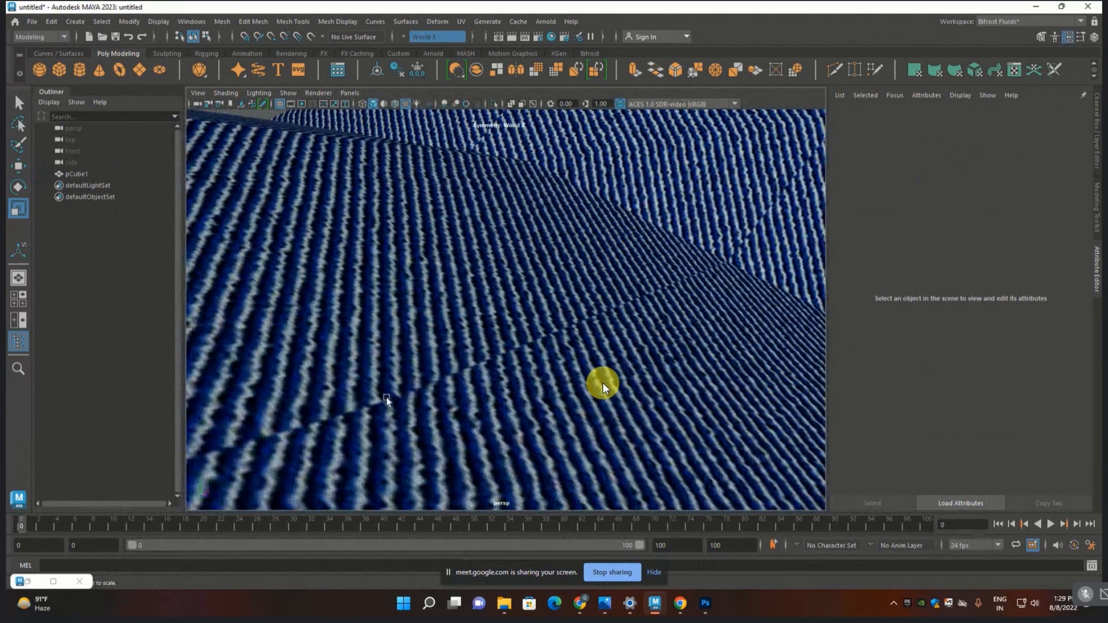
{"action": "scroll", "coordinate": [453, 384], "scroll_direction": "down", "scroll_amount": 3}
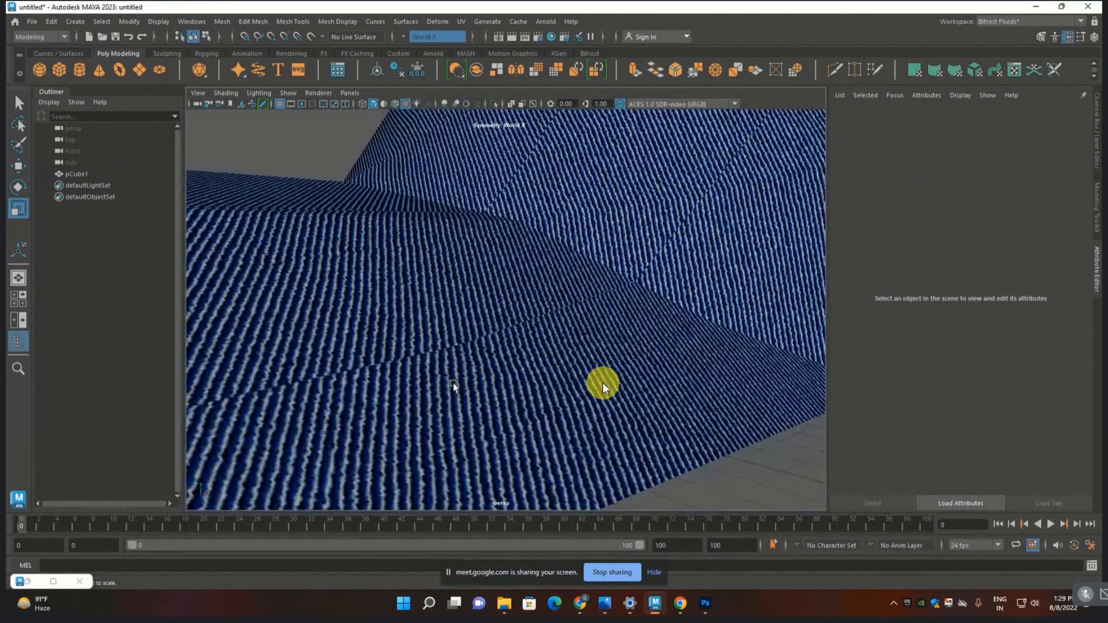
{"action": "left_click_drag", "start_coordinate": [454, 384], "coordinate": [477, 474], "text": "alt"}
{"action": "scroll", "coordinate": [454, 407], "scroll_direction": "up", "scroll_amount": 4}
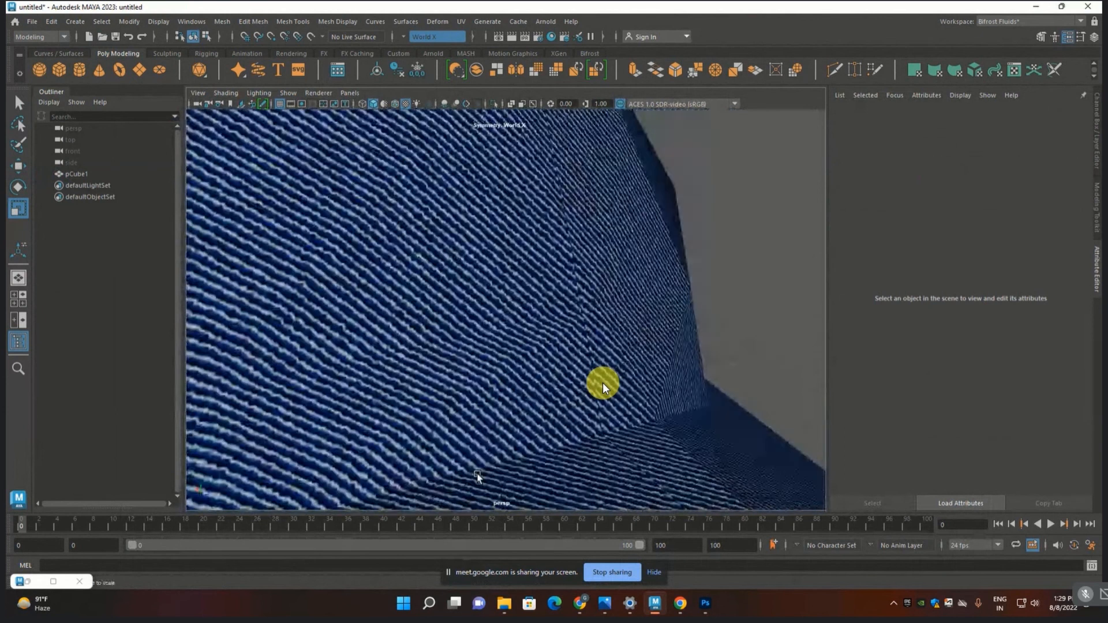
{"action": "left_click_drag", "start_coordinate": [373, 371], "coordinate": [571, 176], "text": "alt"}
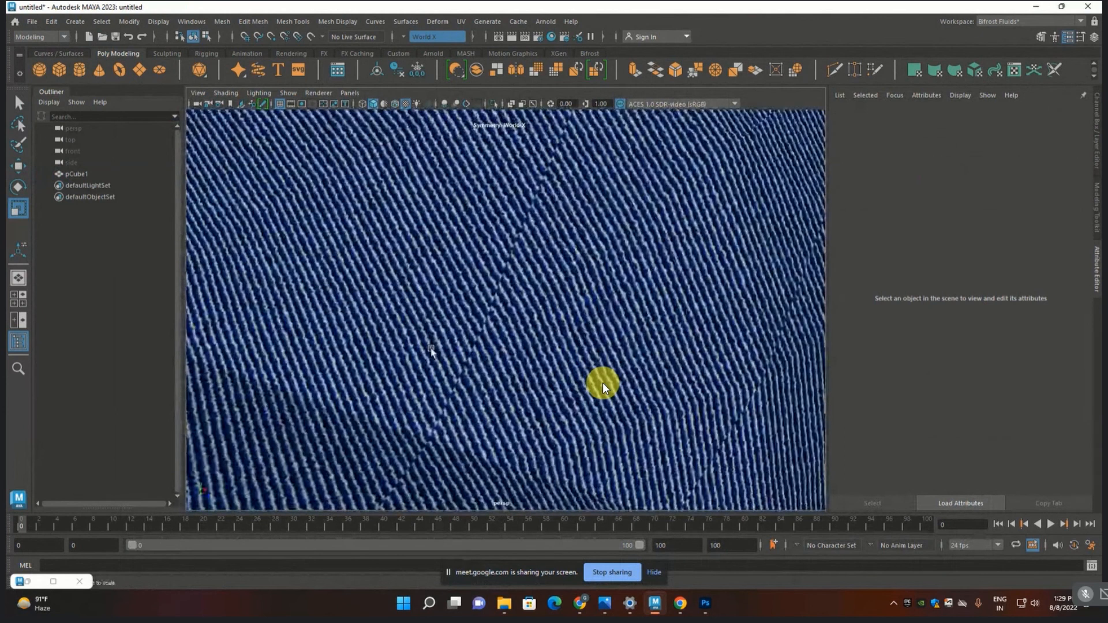
{"action": "scroll", "coordinate": [448, 366], "scroll_direction": "down", "scroll_amount": 6}
{"action": "left_click_drag", "start_coordinate": [404, 387], "coordinate": [483, 384], "text": "alt"}
- Switch to Chrome, search Google Images for "logo .png" in a new tab, and preview the black-and-orange Phoenix wings logo
{"action": "key", "text": "alt+Tab"}
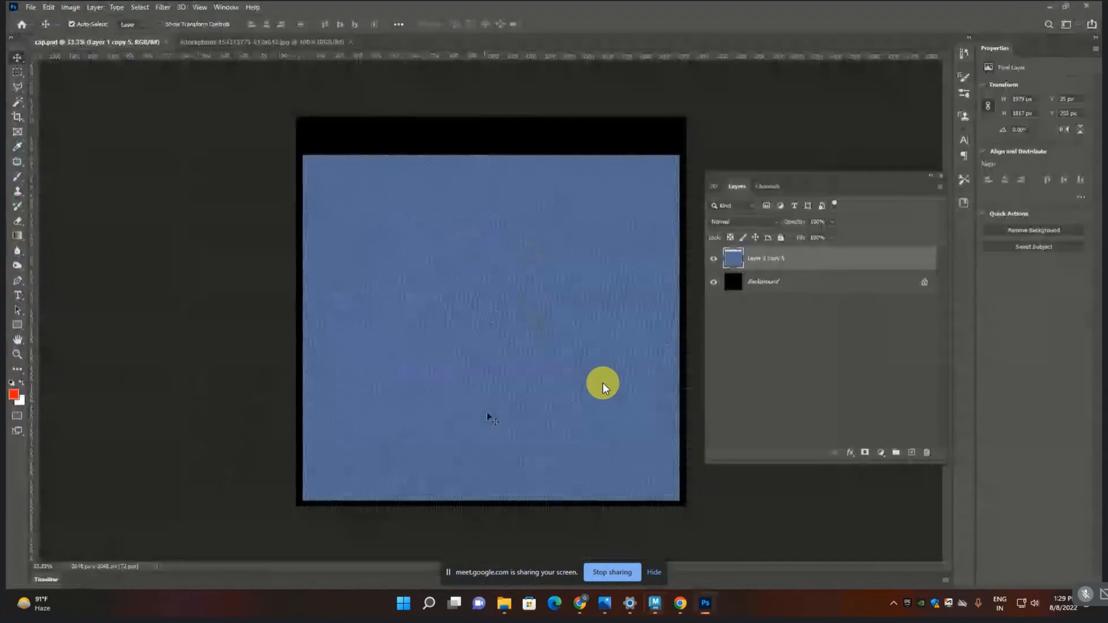
{"action": "left_click", "coordinate": [580, 604]}
{"action": "key", "text": "ctrl+t"}
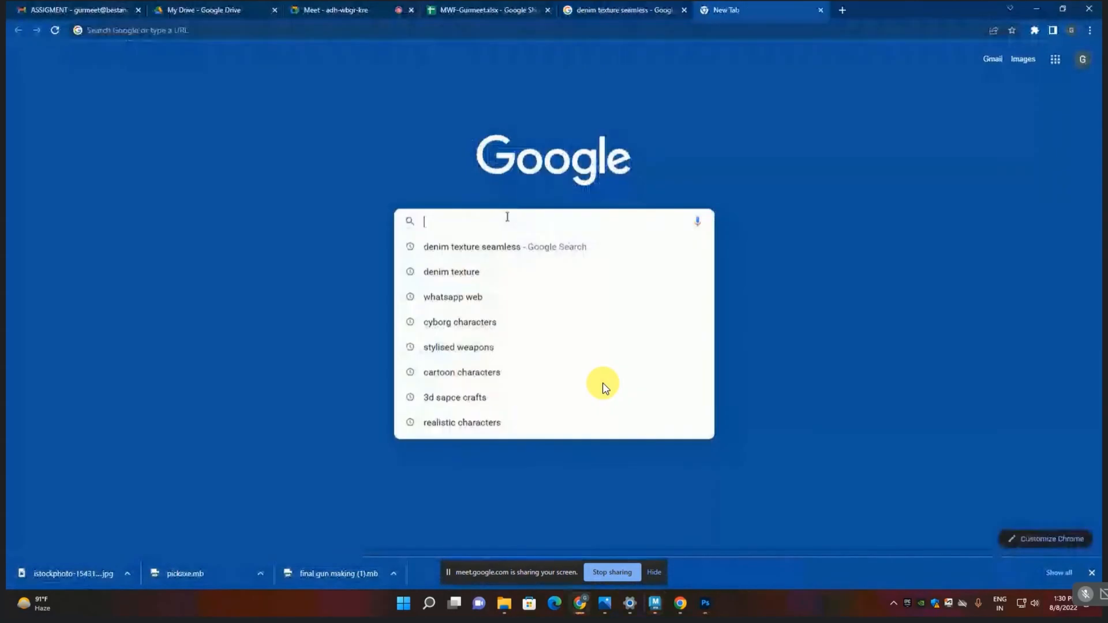
{"action": "type", "text": "log"}
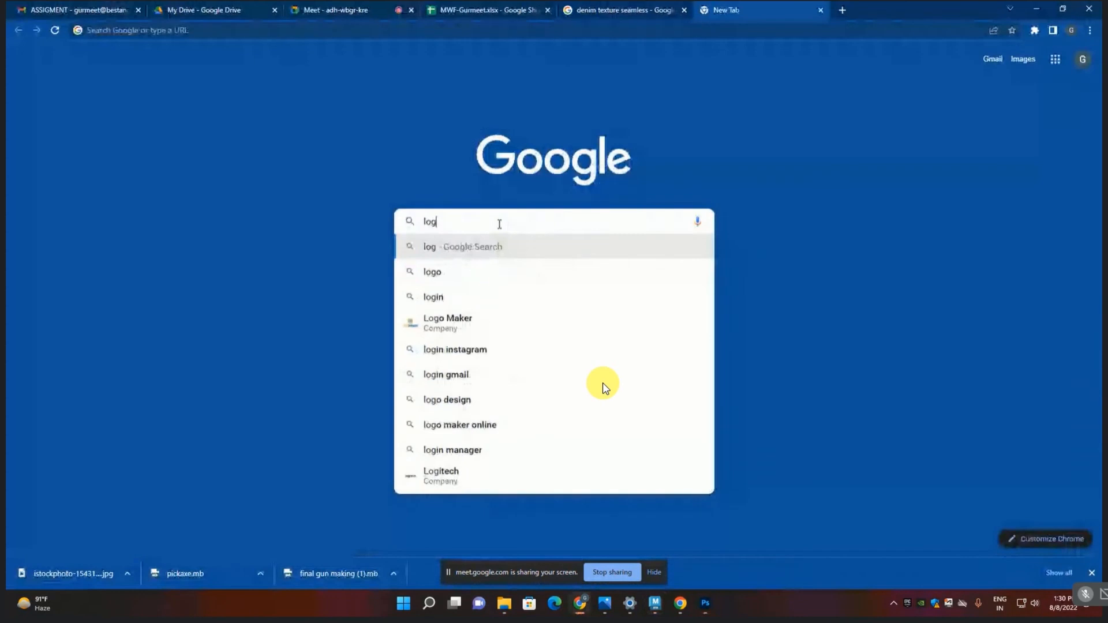
{"action": "type", "text": "o .p"}
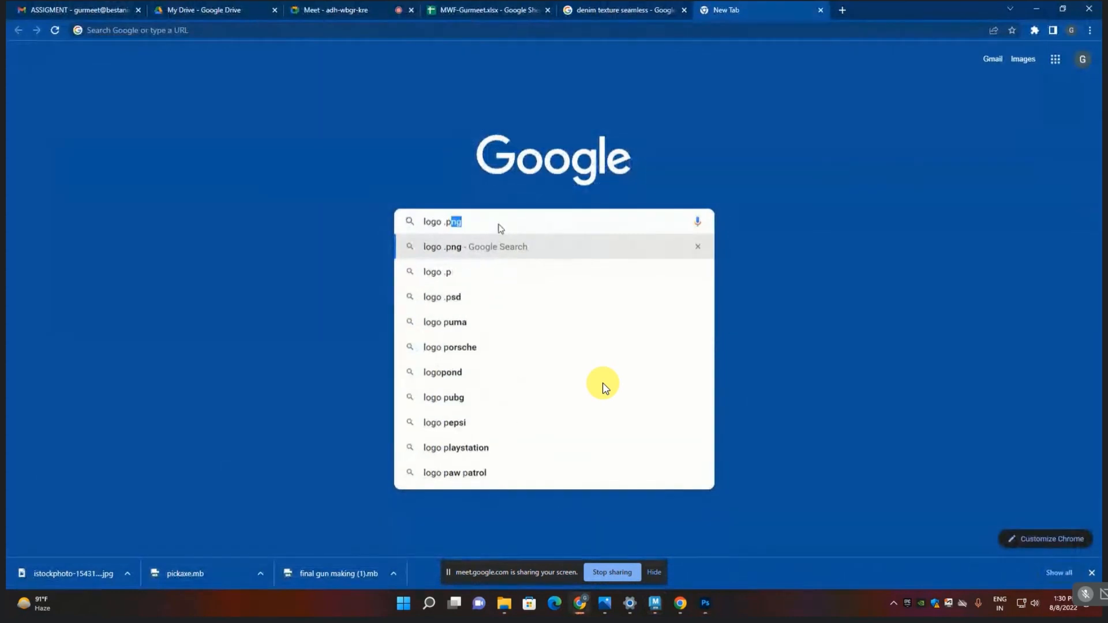
{"action": "type", "text": "ng"}
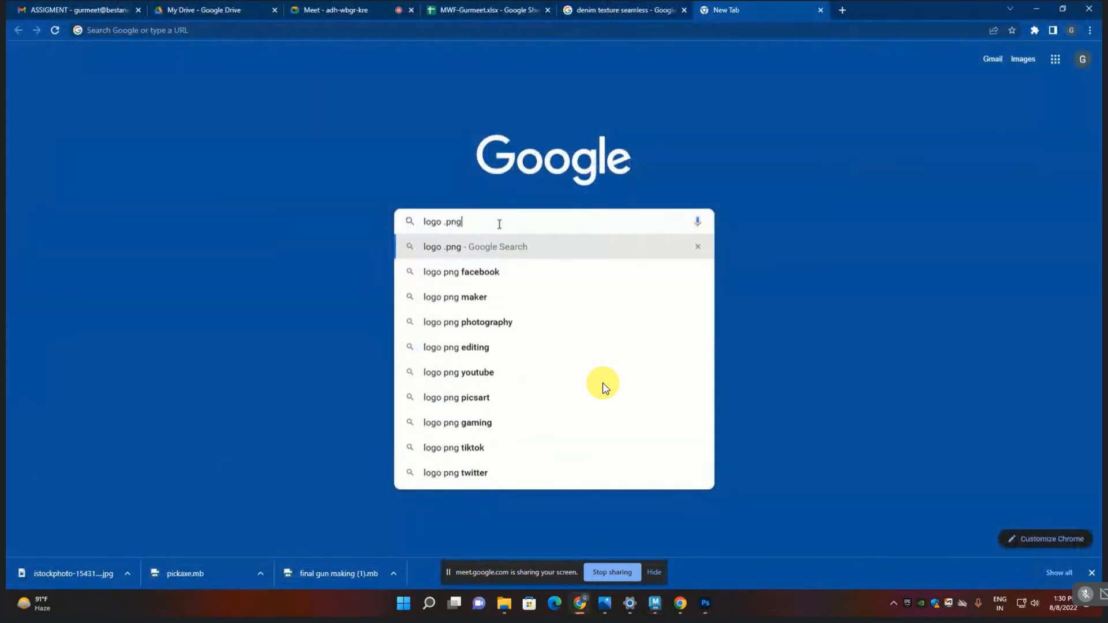
{"action": "key", "text": "Return"}
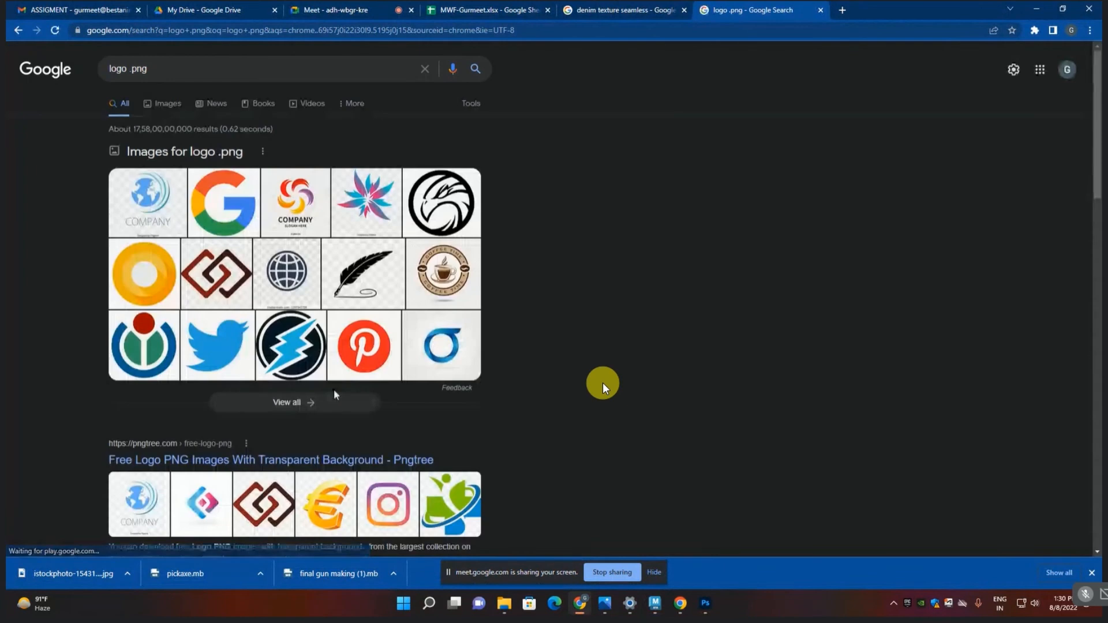
{"action": "left_click", "coordinate": [165, 107]}
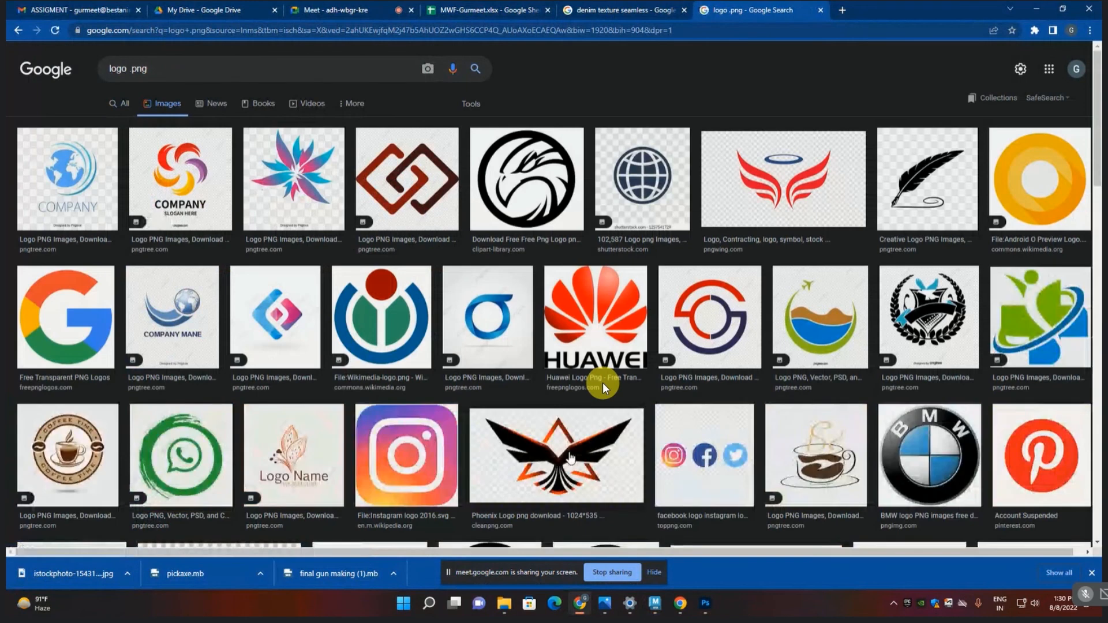
{"action": "left_click", "coordinate": [570, 459]}
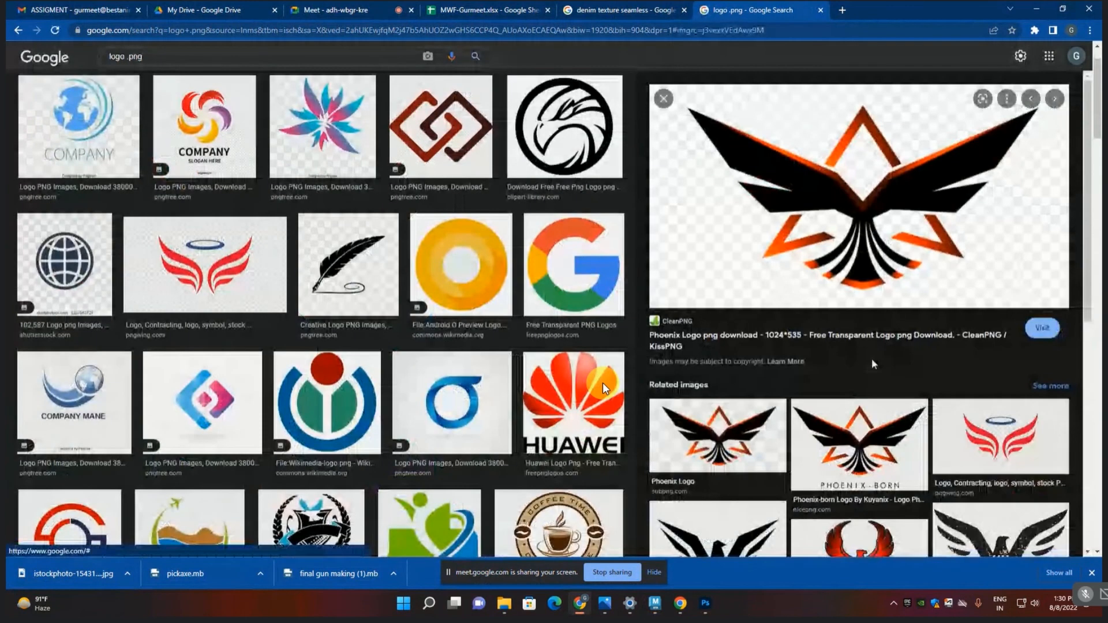
{"action": "right_click", "coordinate": [884, 204]}
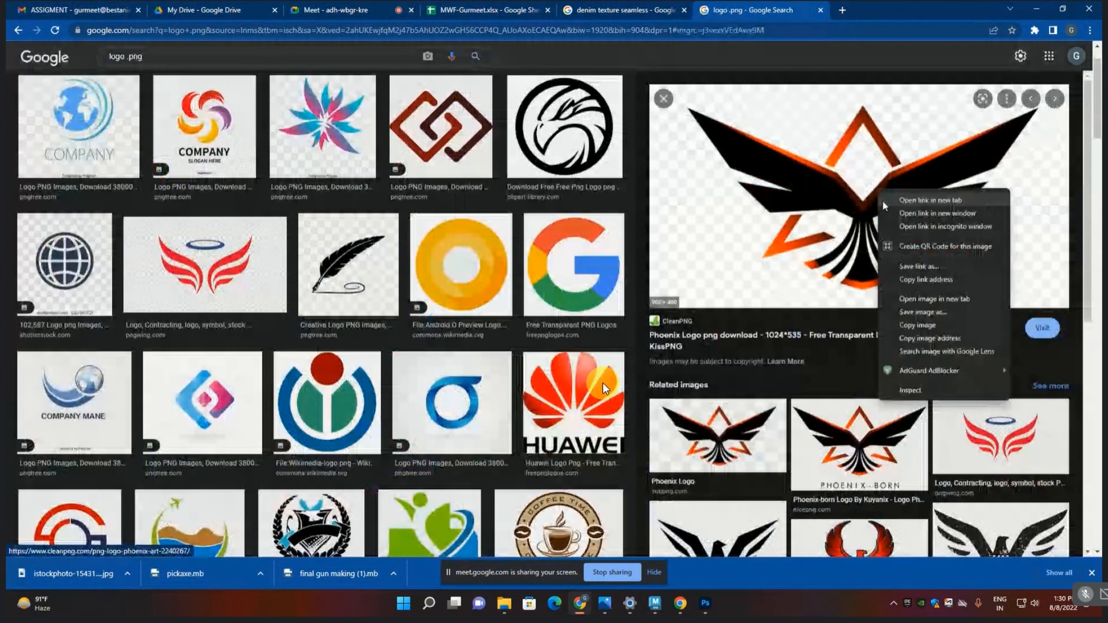
{"action": "left_click", "coordinate": [917, 325]}
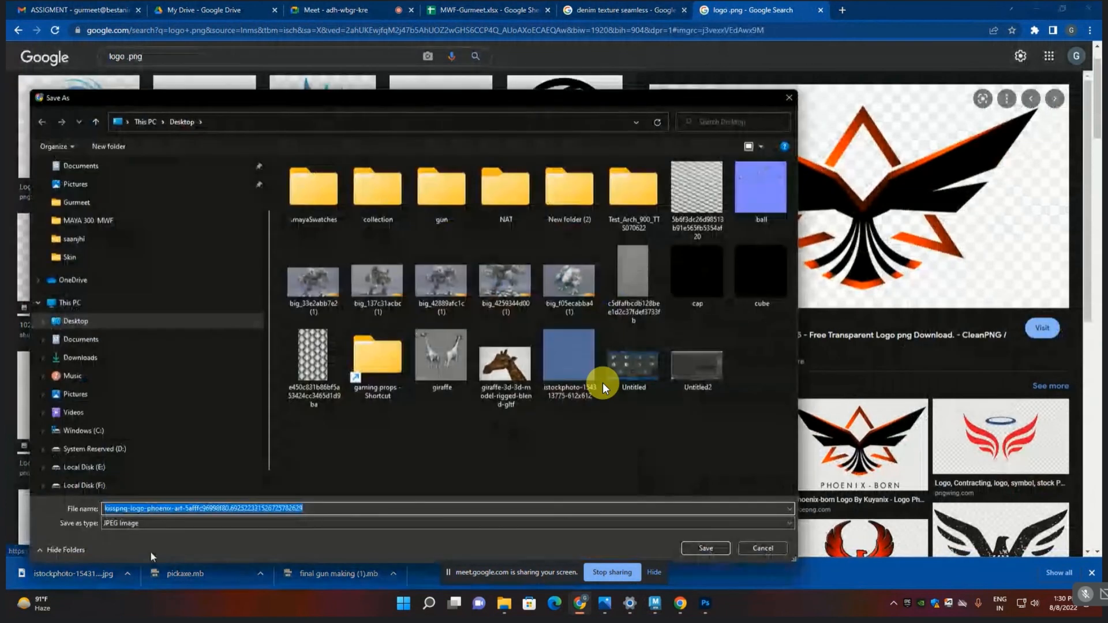
{"action": "left_click", "coordinate": [762, 548]}
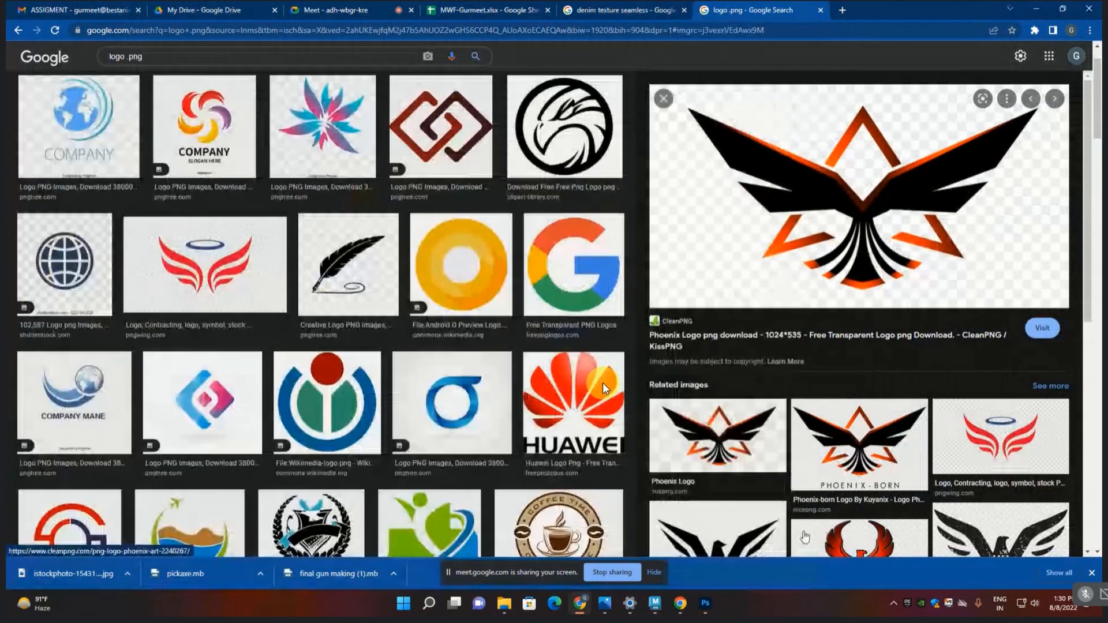
- Find the Team Phoenix shield logo among the related images and save it to the Desktop as a PNG image
{"action": "scroll", "coordinate": [251, 283], "scroll_direction": "down", "scroll_amount": 5}
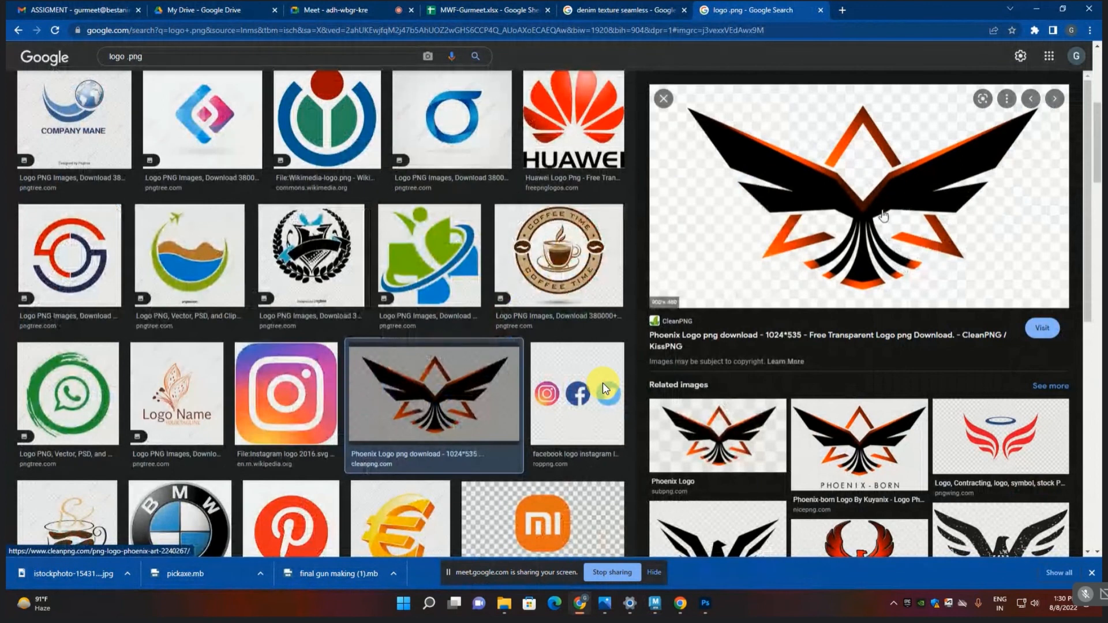
{"action": "left_click", "coordinate": [851, 431]}
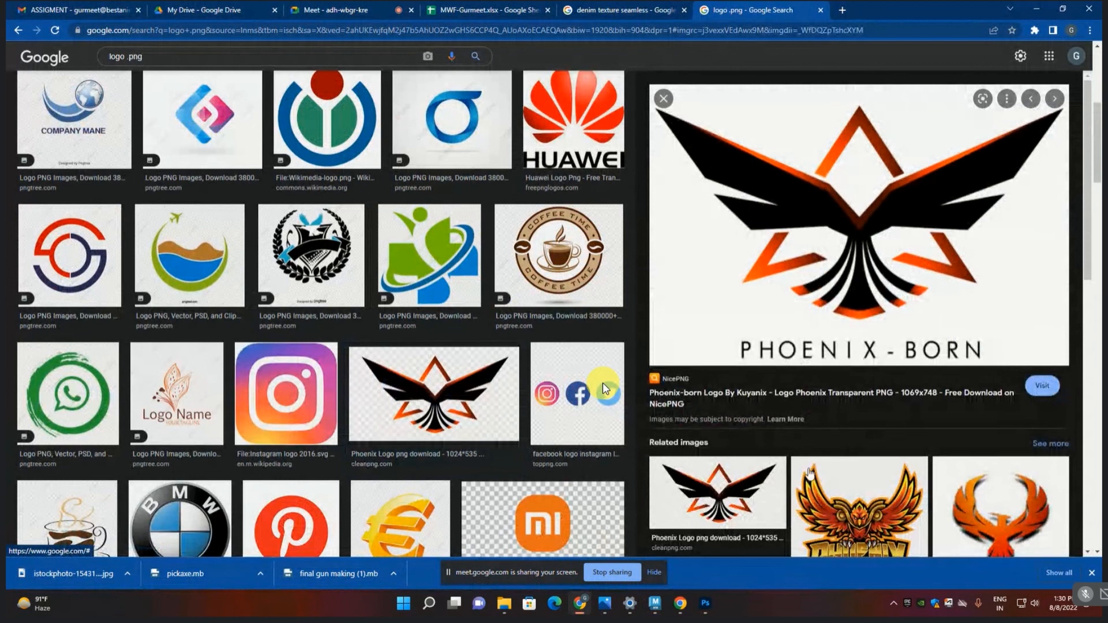
{"action": "scroll", "coordinate": [810, 473], "scroll_direction": "down", "scroll_amount": 3}
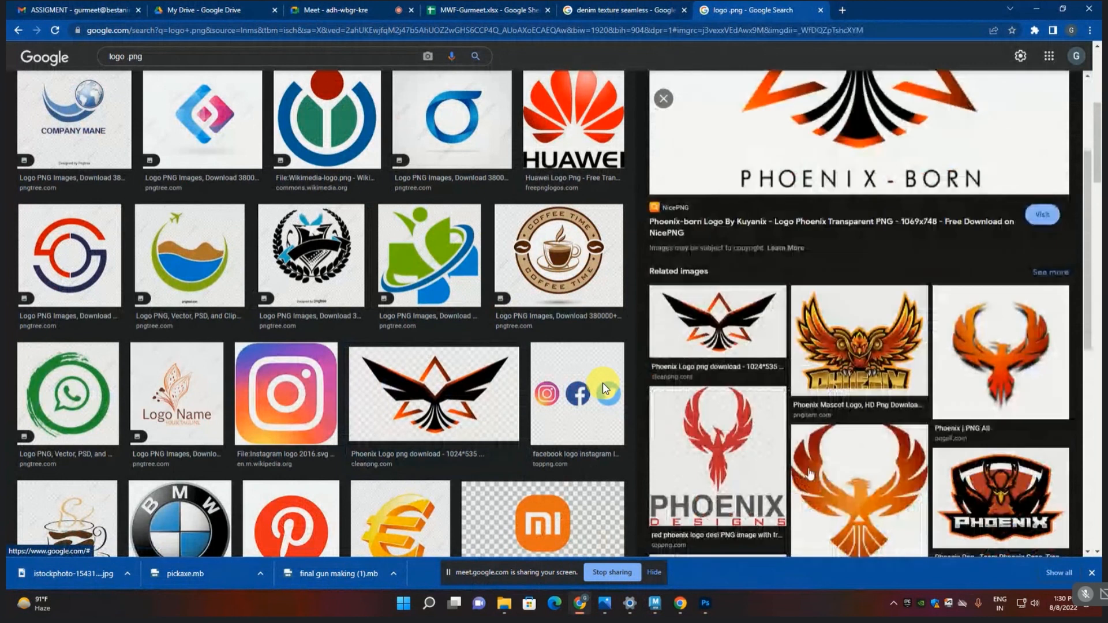
{"action": "left_click", "coordinate": [985, 499]}
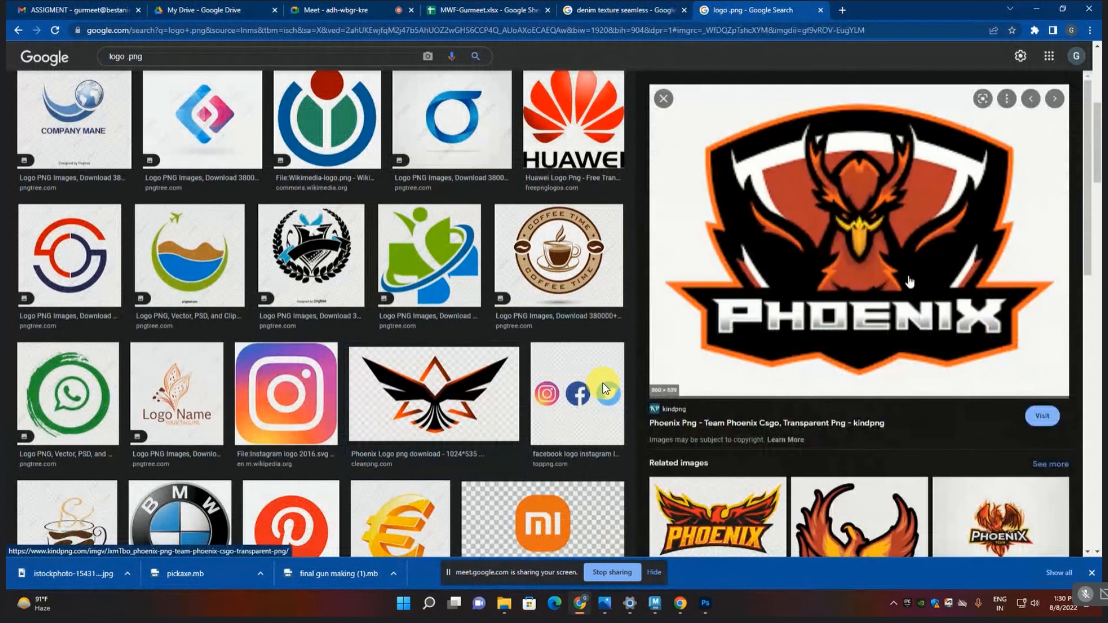
{"action": "right_click", "coordinate": [889, 231]}
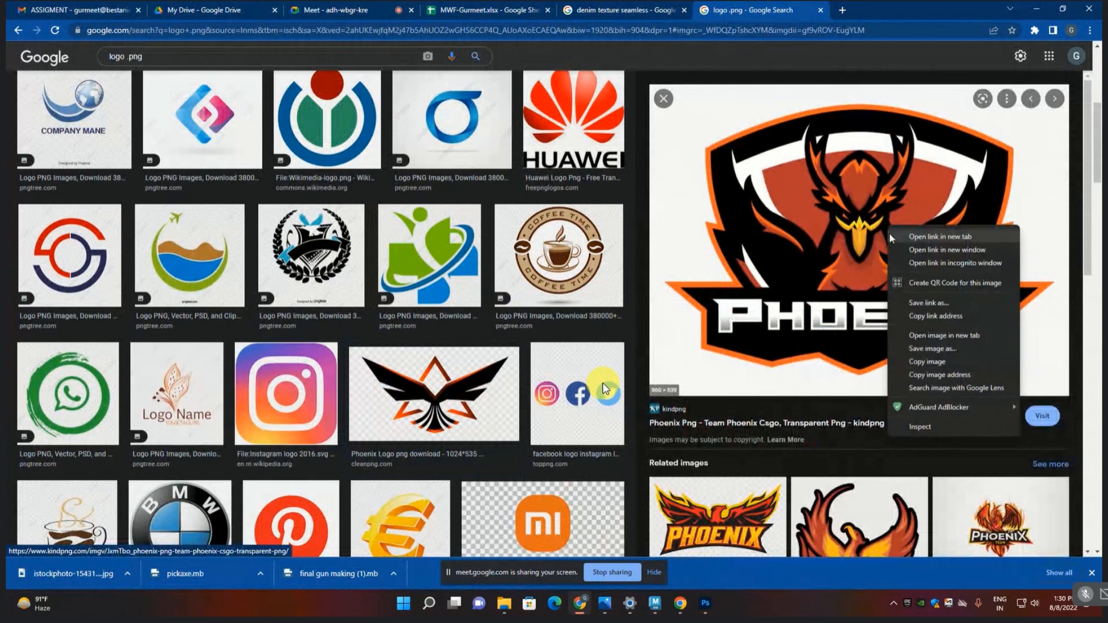
{"action": "left_click", "coordinate": [916, 352]}
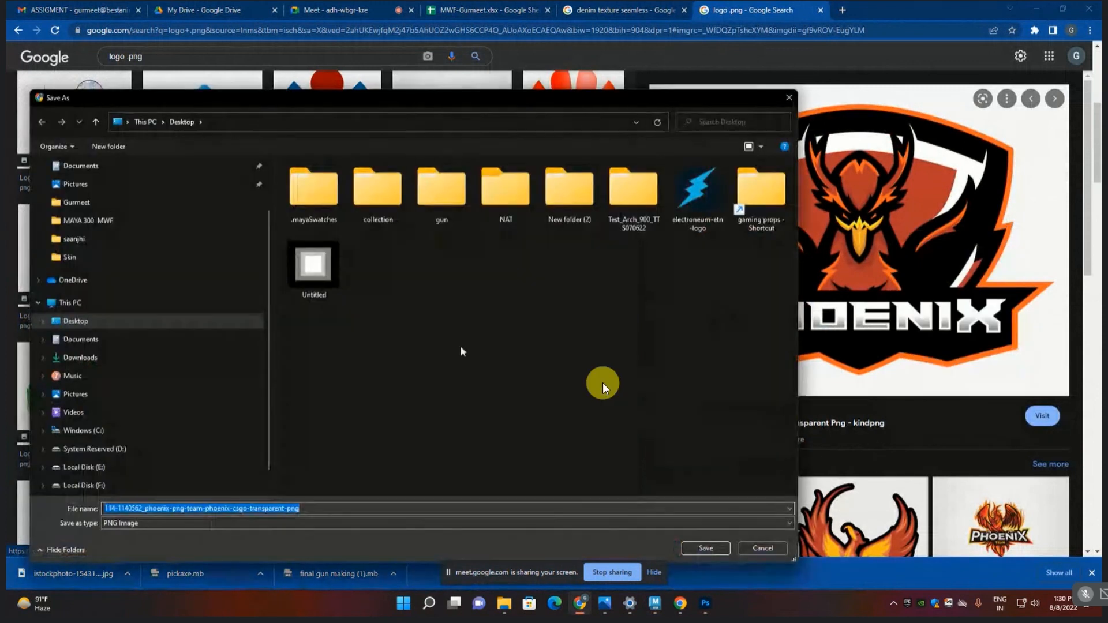
{"action": "left_click", "coordinate": [706, 548]}
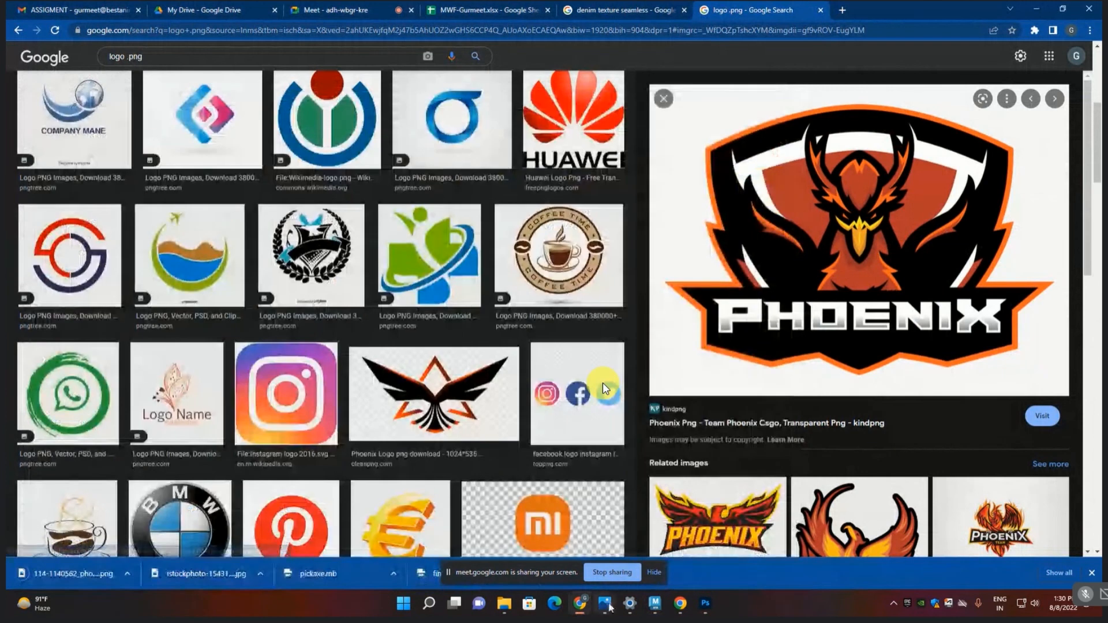
- Switch to Photoshop and open the downloaded Phoenix logo PNG from the Desktop
{"action": "mouse_move", "coordinate": [704, 608]}
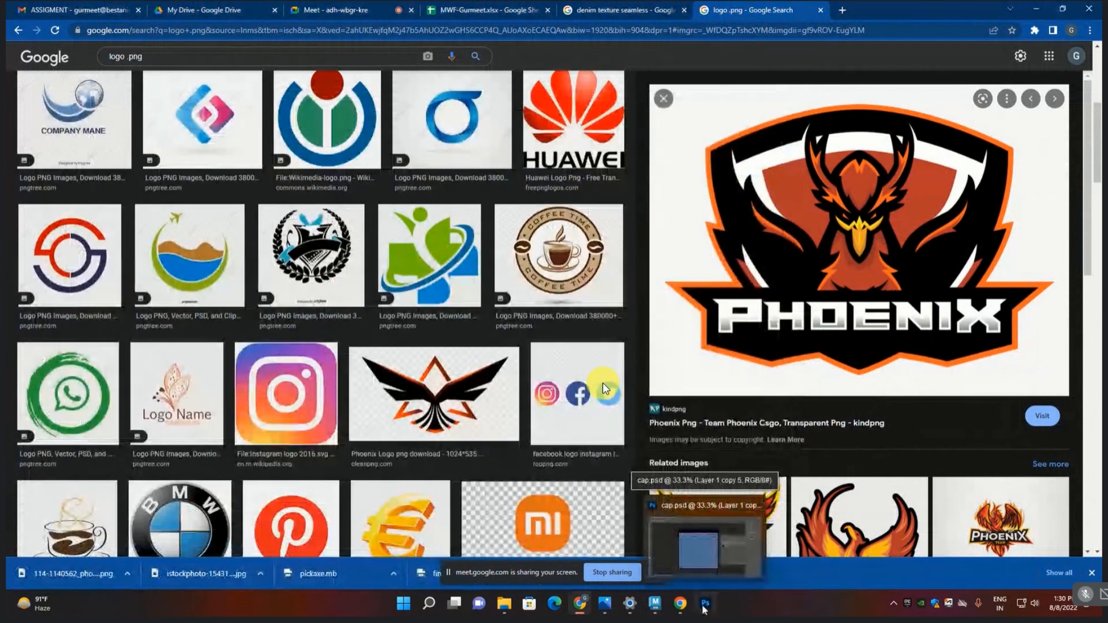
{"action": "left_click", "coordinate": [704, 605]}
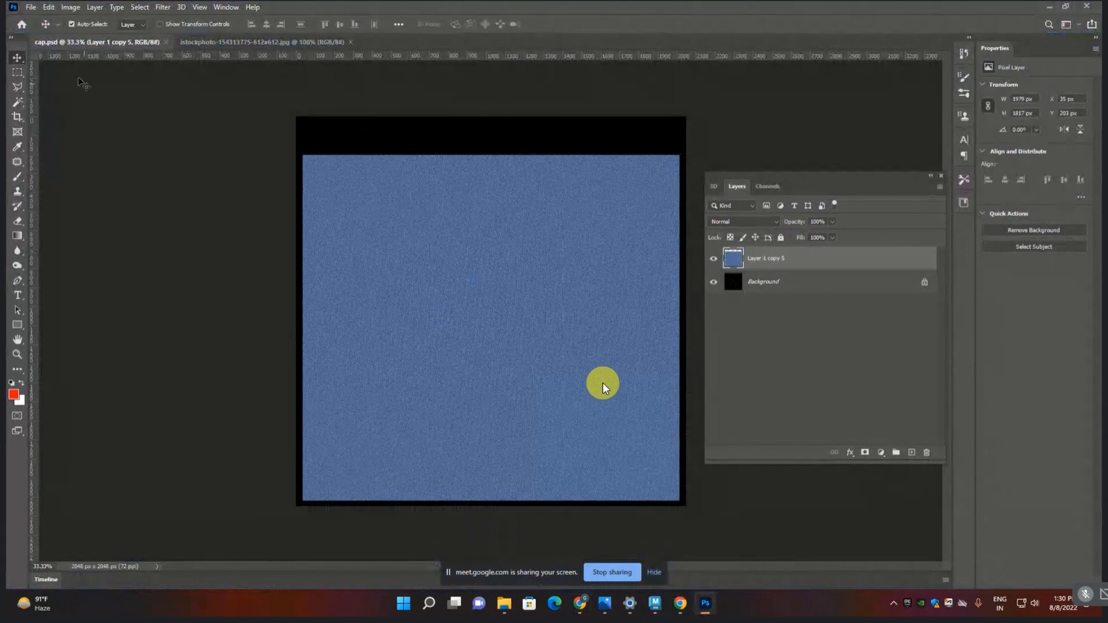
{"action": "left_click", "coordinate": [31, 7]}
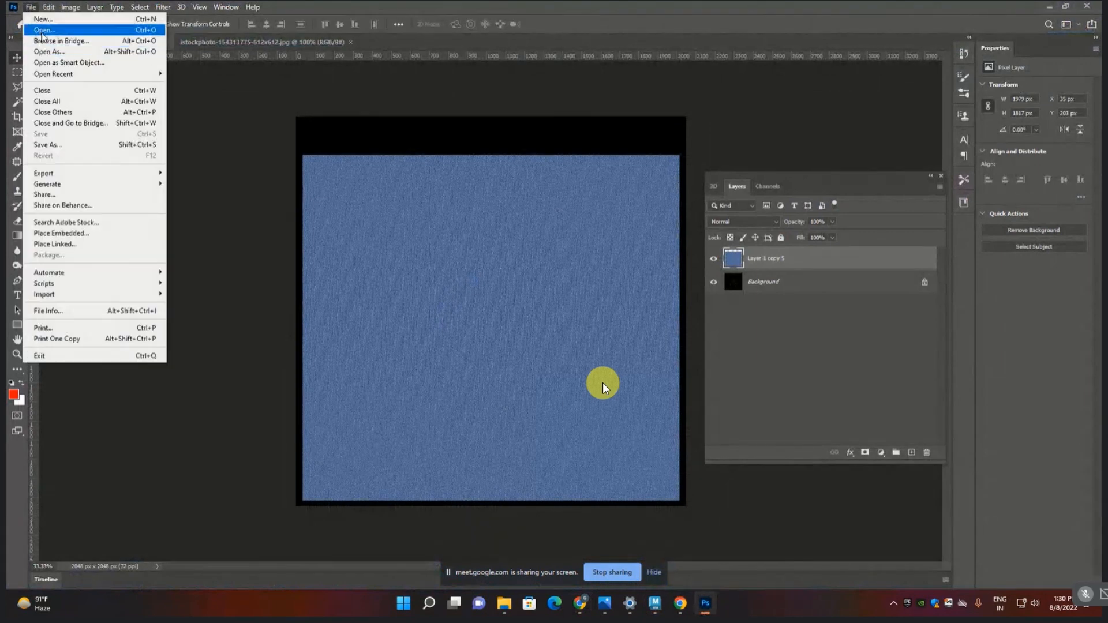
{"action": "left_click", "coordinate": [43, 30]}
{"action": "double_click", "coordinate": [700, 109]}
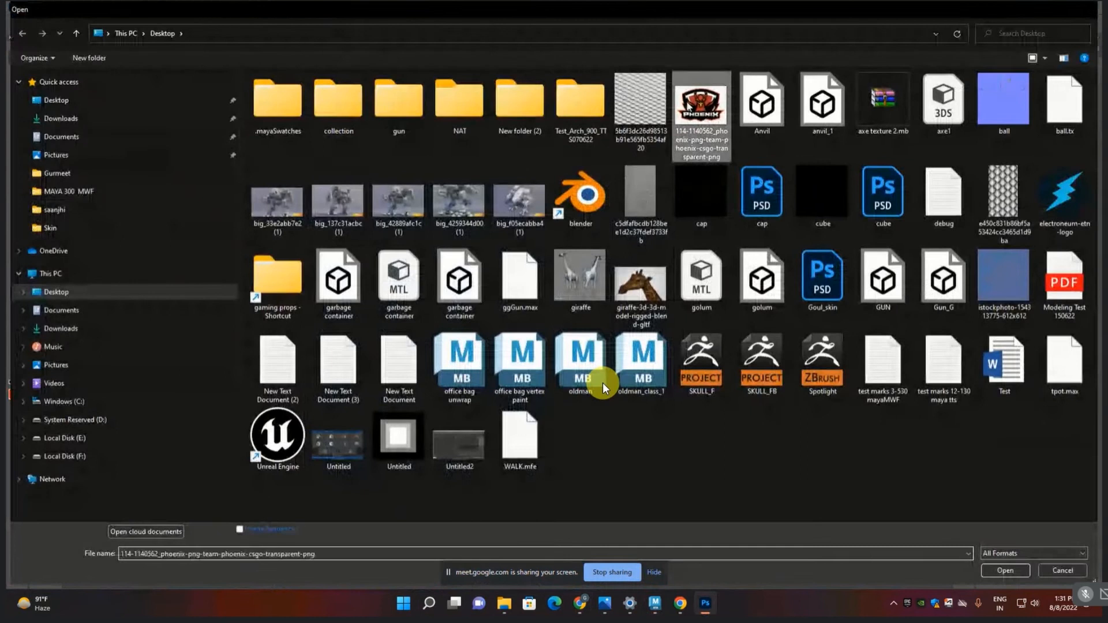
- Cut the Phoenix logo out of its white background using the Magic Wand and an inverted selection, and paste it into cap.psd
{"action": "left_click", "coordinate": [17, 102]}
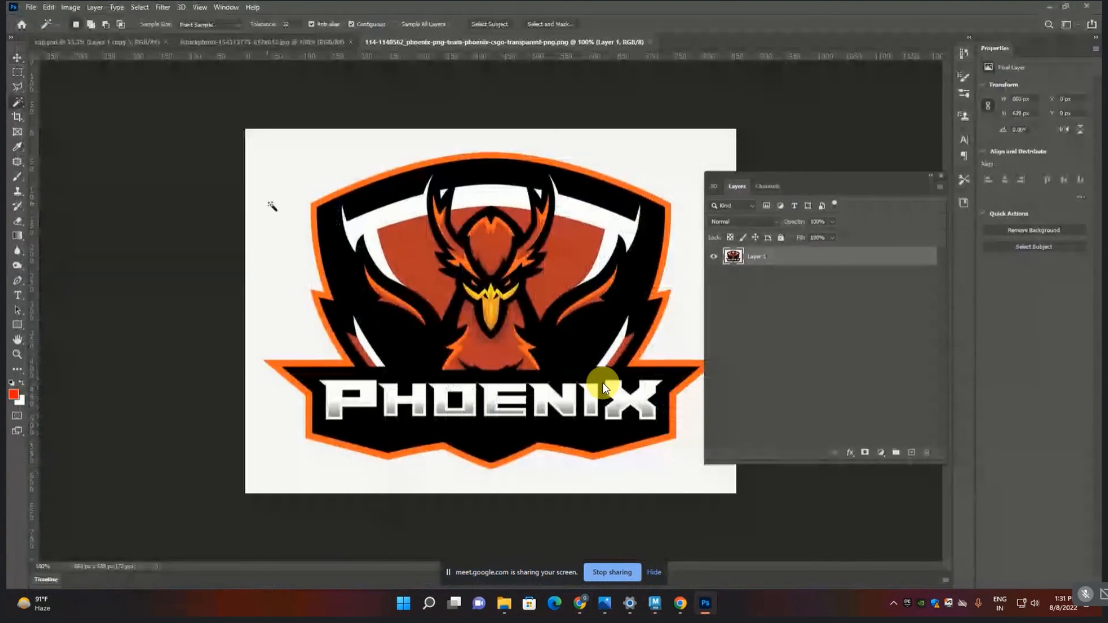
{"action": "left_click", "coordinate": [280, 215]}
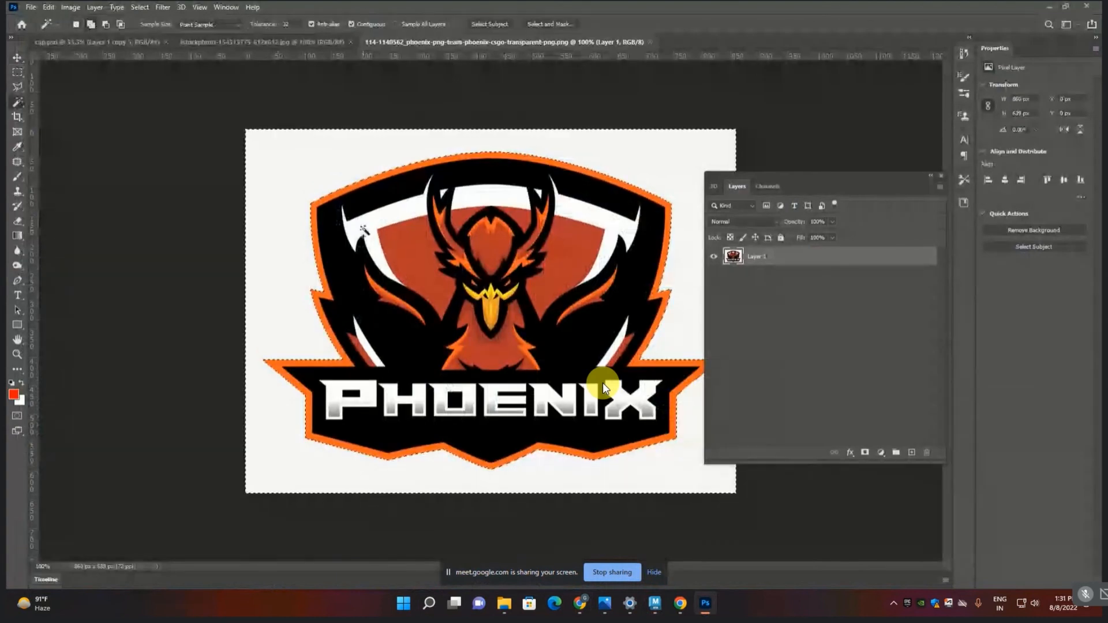
{"action": "left_click", "coordinate": [369, 348], "text": "shift"}
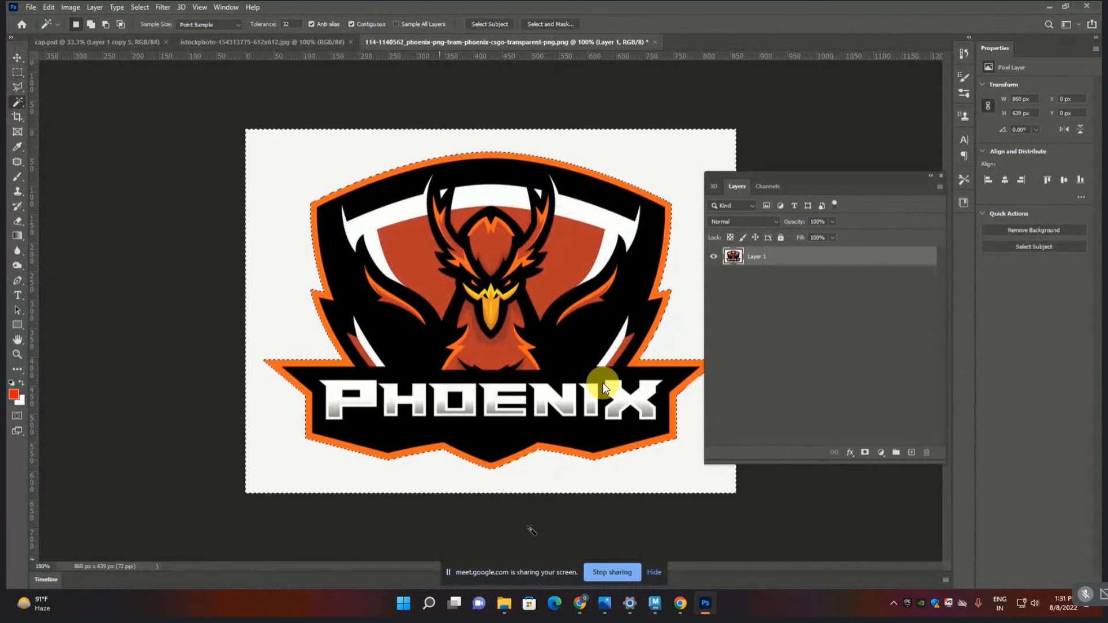
{"action": "key", "text": "ctrl+shift+i"}
{"action": "key", "text": "Delete"}
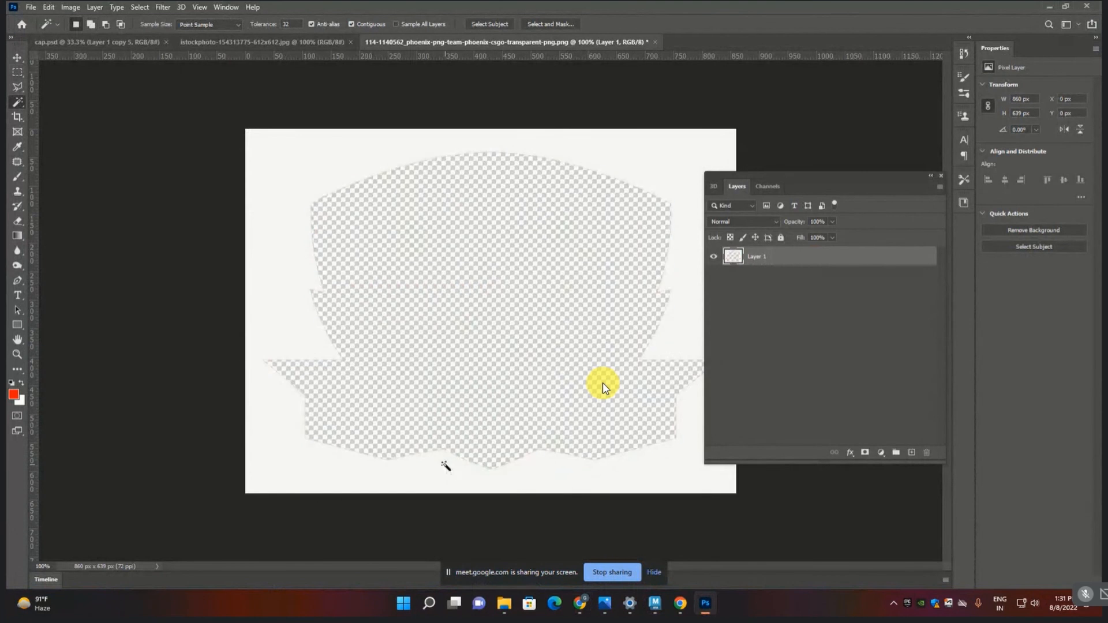
{"action": "left_click", "coordinate": [135, 42]}
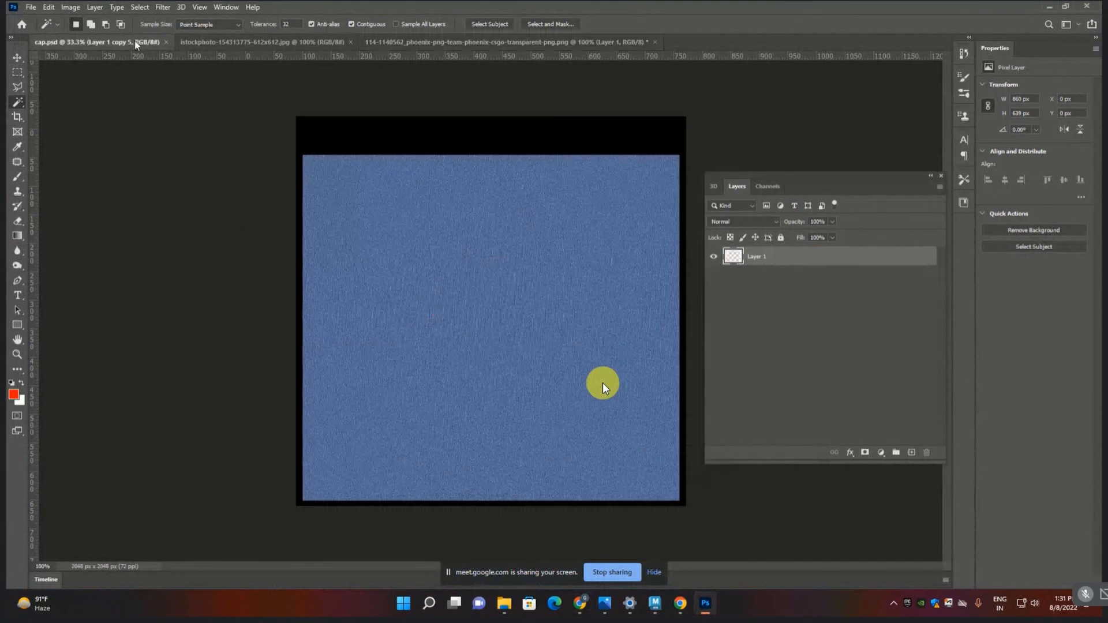
{"action": "key", "text": "ctrl+v"}
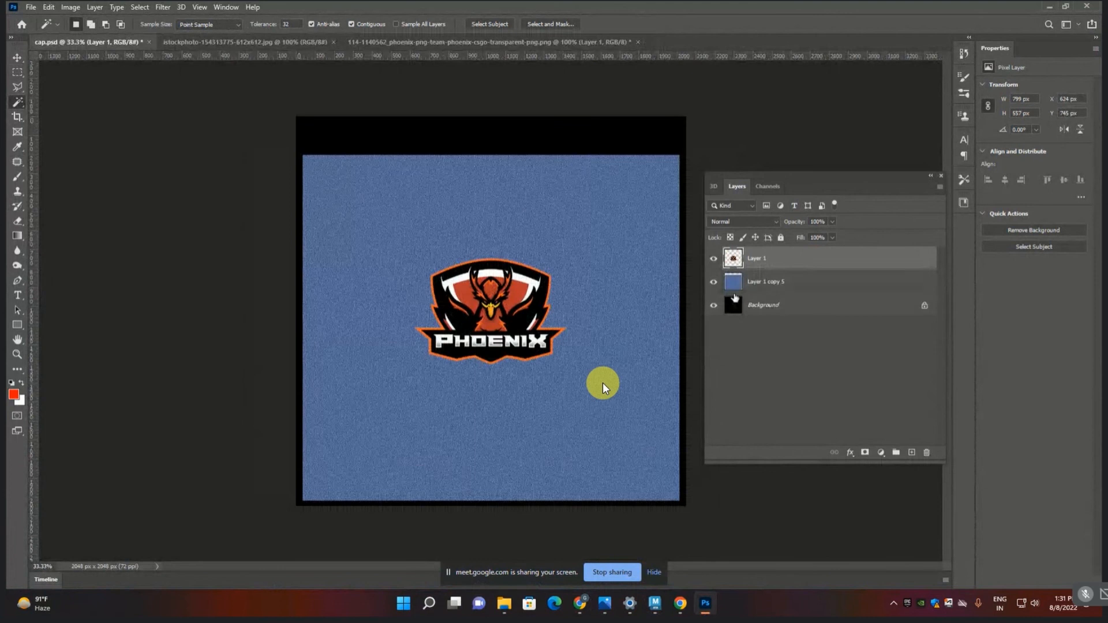
- Lower the opacity of the denim layer, Layer 1 copy 5, to 17% to reveal the UV layout
{"action": "left_click", "coordinate": [758, 284]}
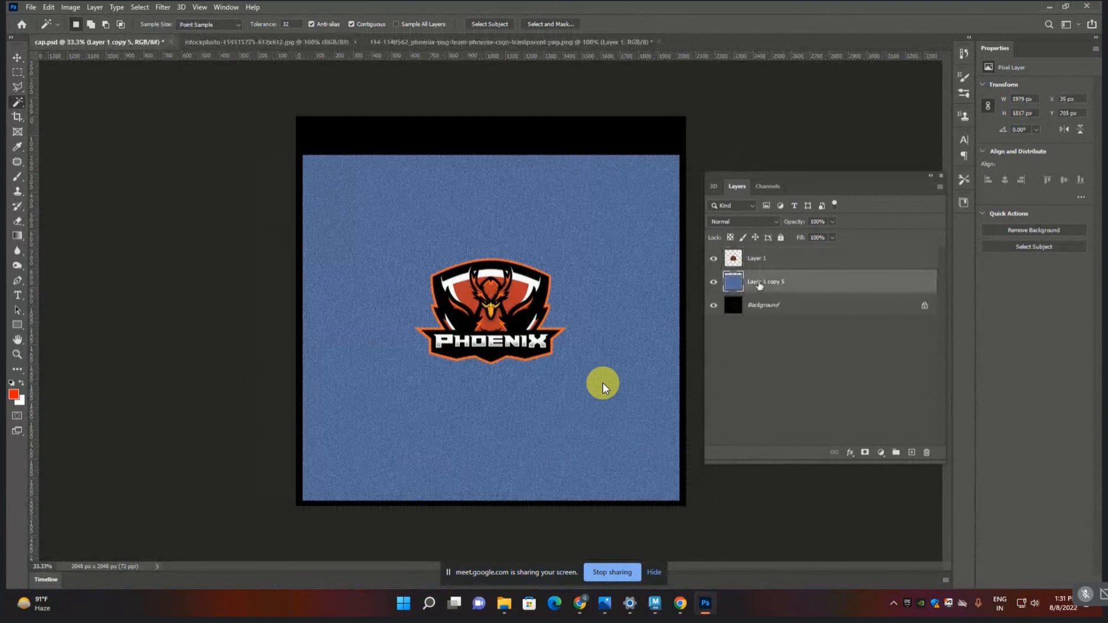
{"action": "left_click", "coordinate": [832, 221]}
{"action": "left_click_drag", "start_coordinate": [834, 234], "coordinate": [783, 242]}
- Scale the Phoenix logo to about 27.85% and place it on the centre strip just above the lower UV section
{"action": "left_click", "coordinate": [24, 61]}
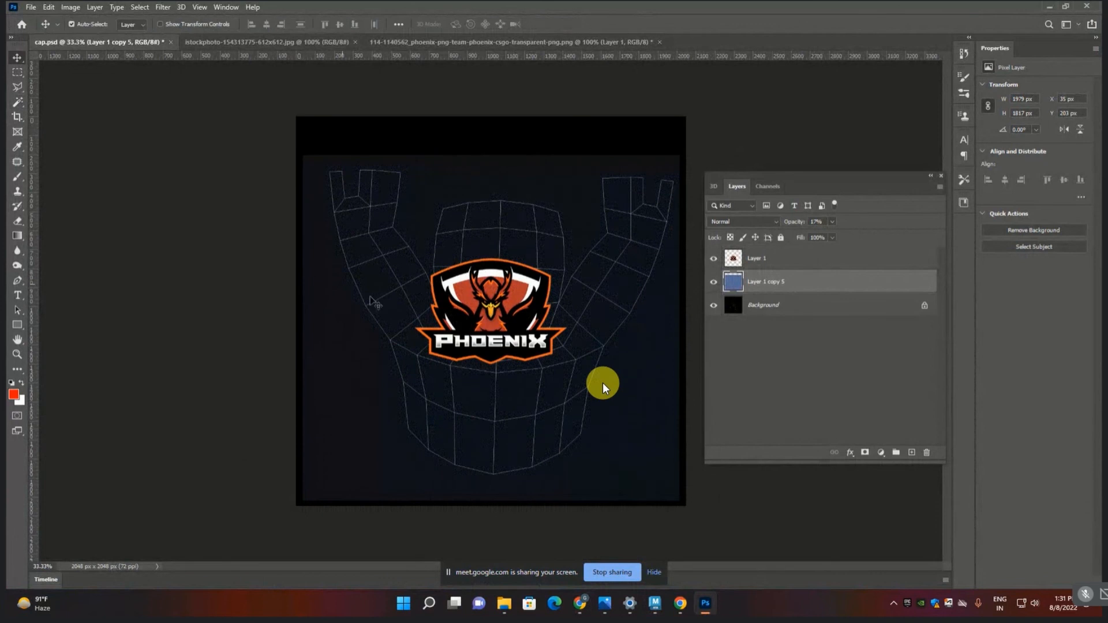
{"action": "left_click_drag", "start_coordinate": [488, 317], "coordinate": [493, 316], "text": "ctrl"}
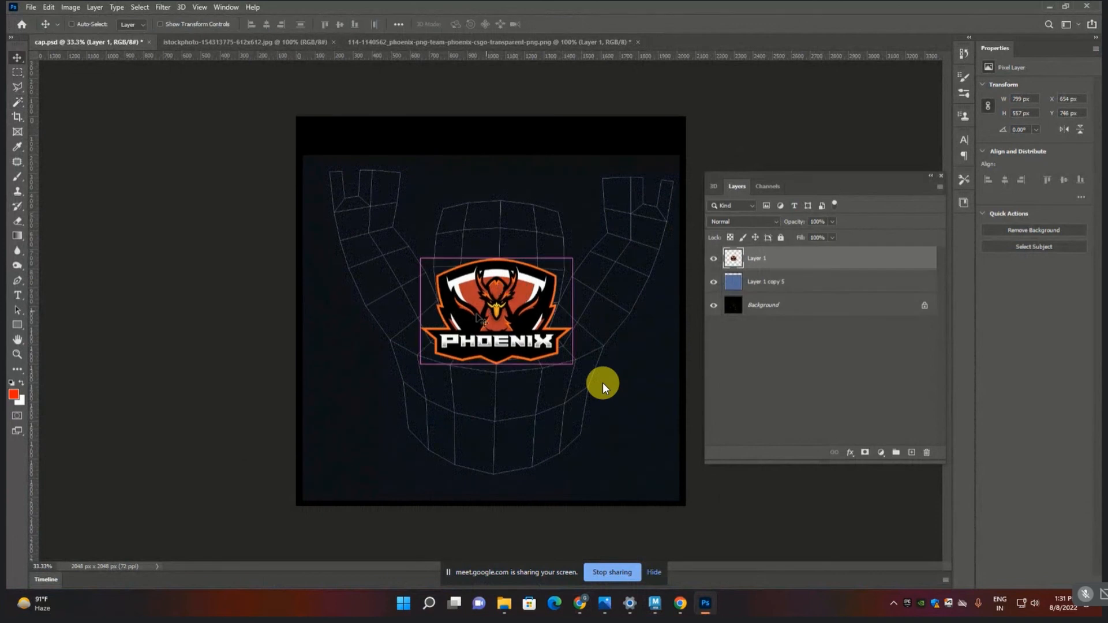
{"action": "key", "text": "ctrl+t"}
{"action": "left_click_drag", "start_coordinate": [421, 258], "coordinate": [505, 351]}
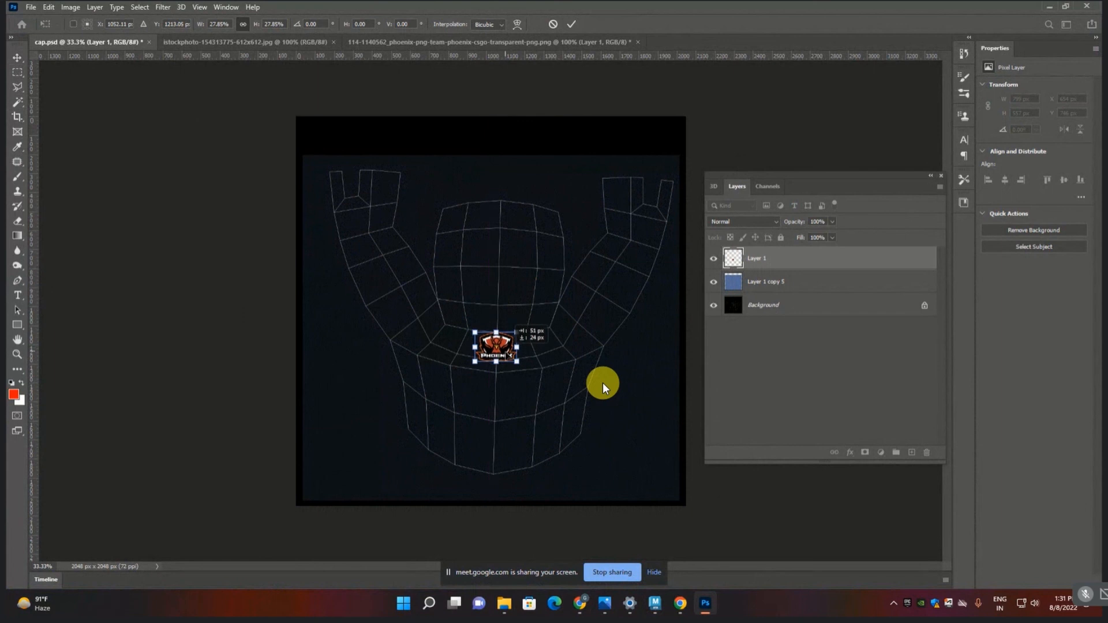
- Nudge the logo straight down to about Y 1234 px on the UV layout and commit the transform
{"action": "key", "text": "Down"}
{"action": "key", "text": "Down"}
{"action": "key", "text": "Down"}
{"action": "key", "text": "Down"}
{"action": "key", "text": "Down"}
{"action": "key", "text": "Down"}
{"action": "key", "text": "Down"}
{"action": "key", "text": "Down"}
{"action": "key", "text": "Down"}
{"action": "key", "text": "Down"}
{"action": "key", "text": "Down"}
{"action": "key", "text": "Down"}
{"action": "key", "text": "Down"}
{"action": "key", "text": "Down"}
{"action": "key", "text": "Down"}
{"action": "key", "text": "Down"}
{"action": "key", "text": "Down"}
{"action": "key", "text": "Down"}
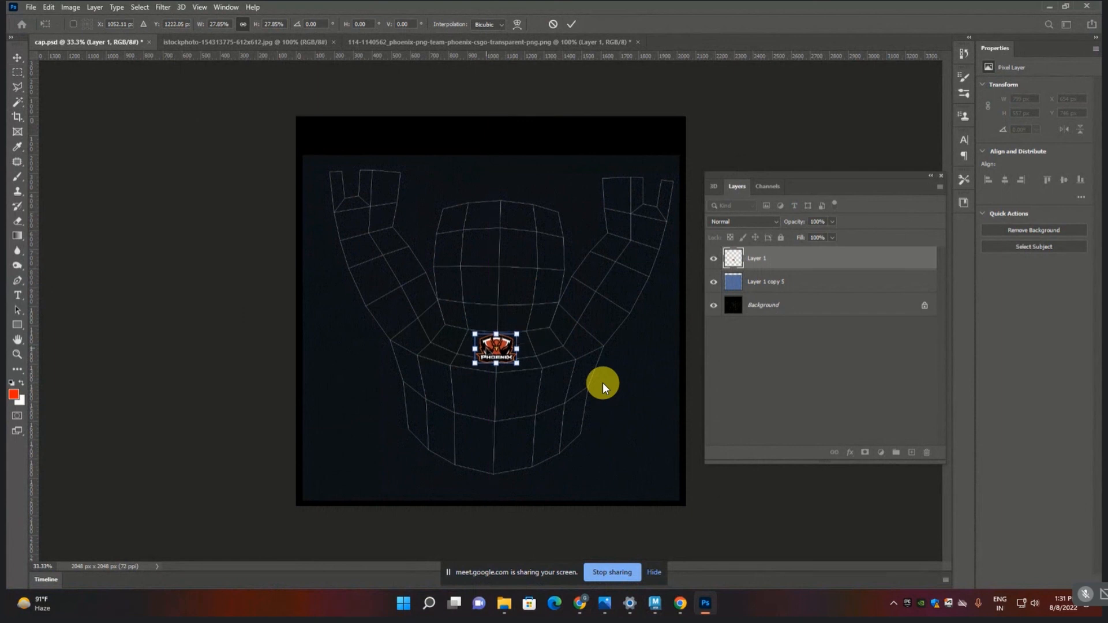
{"action": "key", "text": "Down"}
{"action": "key", "text": "Down"}
{"action": "key", "text": "Down"}
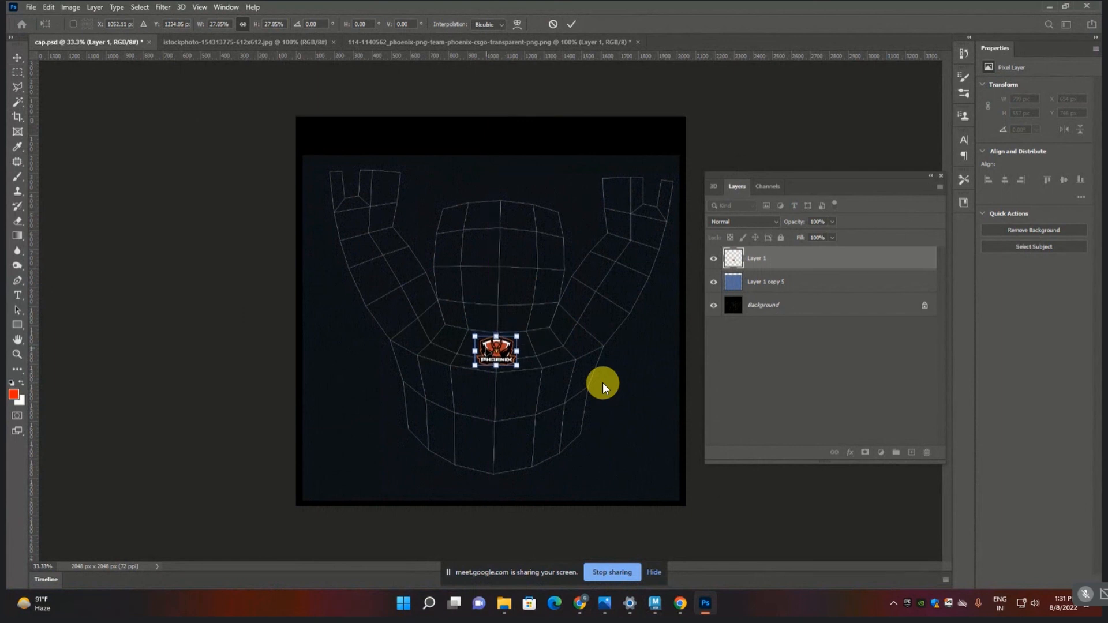
{"action": "key", "text": "Return"}
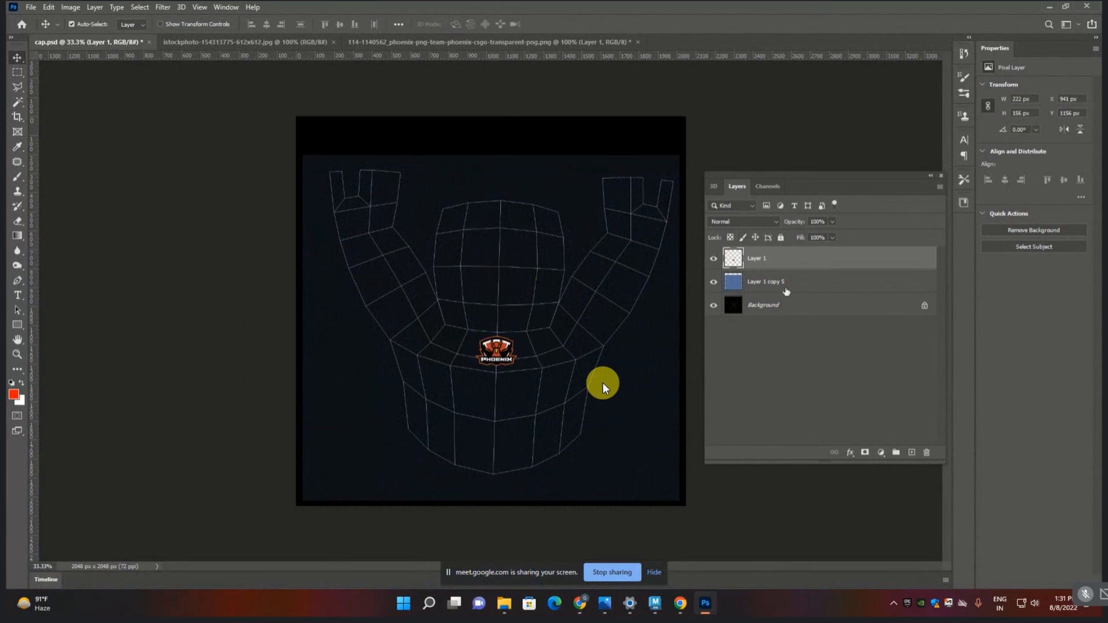
- Restore the fill of the denim layer, Layer 1 copy 5, to 100%
{"action": "left_click", "coordinate": [785, 291]}
{"action": "left_click", "coordinate": [832, 237]}
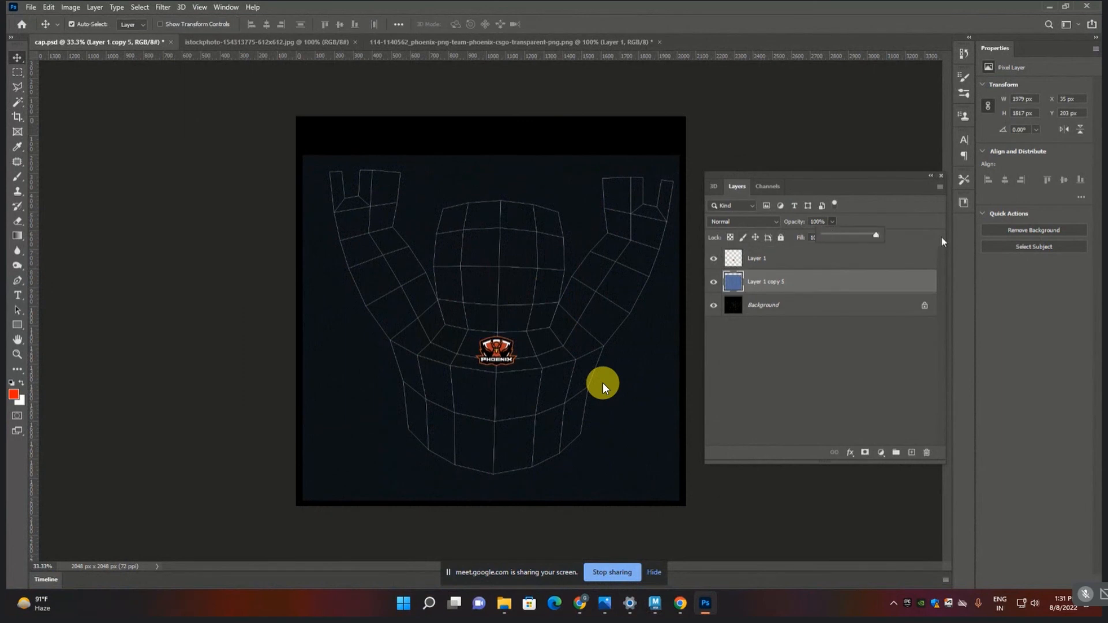
- Darken the denim around the Phoenix logo's outline as a shadow with an enlarged Burn tool brush, range Midtones, exposure 71%, and save cap.psd
{"action": "left_click", "coordinate": [18, 358]}
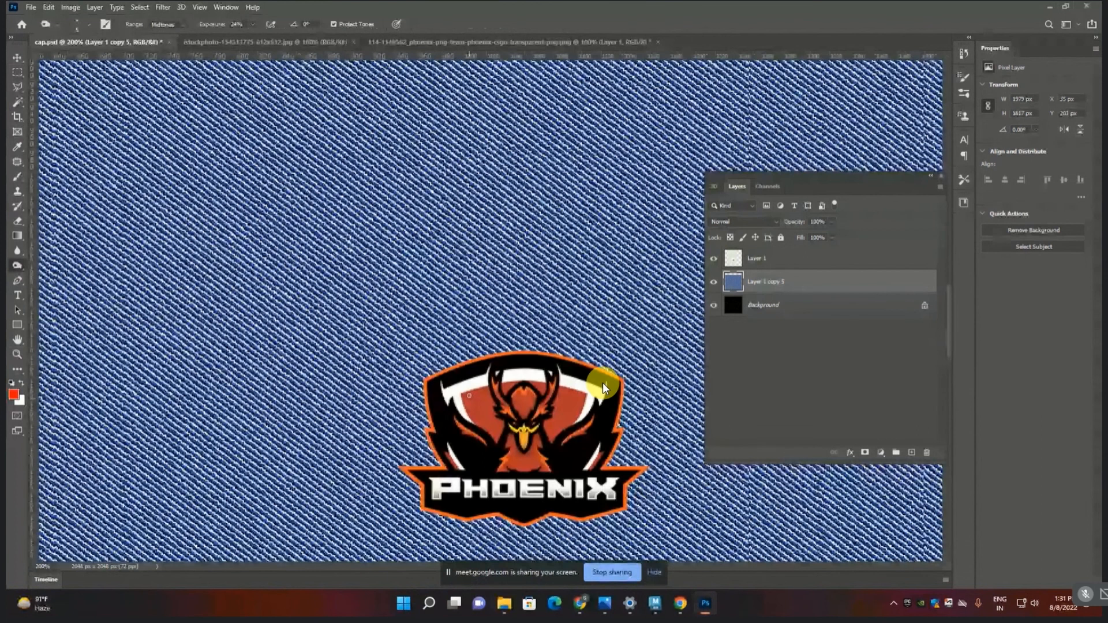
{"action": "key", "text": "bracketright"}
{"action": "key", "text": "bracketright"}
{"action": "key", "text": "bracketright"}
{"action": "key", "text": "bracketright"}
{"action": "key", "text": "bracketright"}
{"action": "key", "text": "bracketright"}
{"action": "key", "text": "bracketright"}
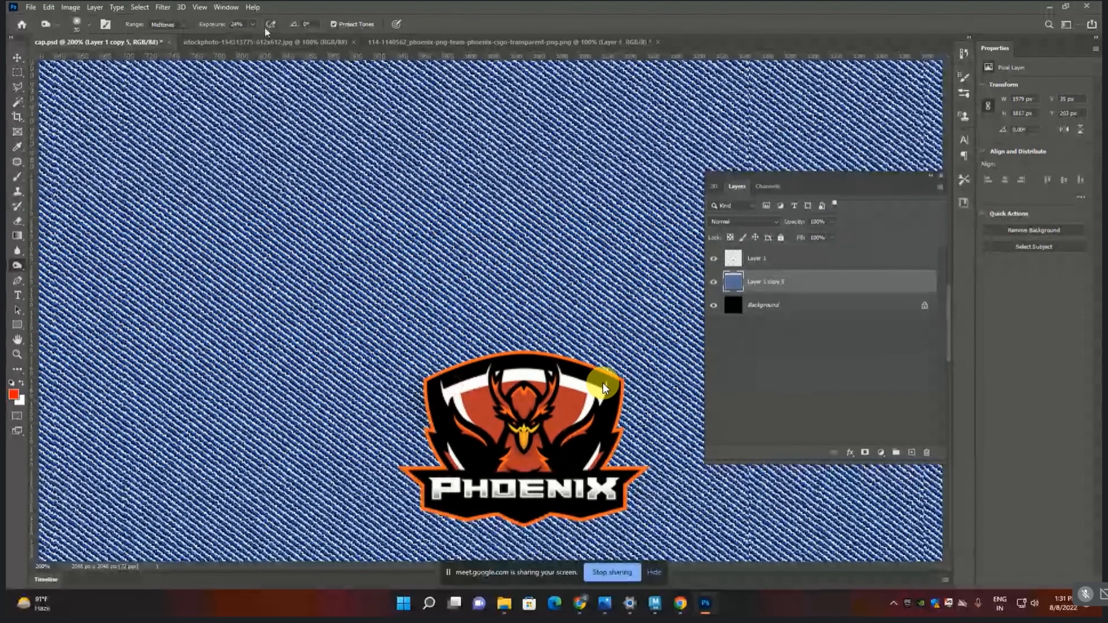
{"action": "left_click_drag", "start_coordinate": [250, 35], "coordinate": [280, 37]}
{"action": "mouse_move", "coordinate": [433, 394]}
{"action": "left_mouse_down"}
{"action": "mouse_move", "coordinate": [439, 478]}
{"action": "mouse_move", "coordinate": [416, 486]}
{"action": "mouse_move", "coordinate": [476, 511]}
{"action": "mouse_move", "coordinate": [467, 515]}
{"action": "mouse_move", "coordinate": [507, 522]}
{"action": "mouse_move", "coordinate": [634, 502]}
{"action": "mouse_move", "coordinate": [618, 461]}
{"action": "mouse_move", "coordinate": [615, 369]}
{"action": "mouse_move", "coordinate": [507, 364]}
{"action": "mouse_move", "coordinate": [466, 340]}
{"action": "mouse_move", "coordinate": [453, 361]}
{"action": "mouse_move", "coordinate": [549, 349]}
{"action": "mouse_move", "coordinate": [544, 357]}
{"action": "mouse_move", "coordinate": [629, 375]}
{"action": "mouse_move", "coordinate": [618, 471]}
{"action": "mouse_move", "coordinate": [580, 510]}
{"action": "mouse_move", "coordinate": [544, 517]}
{"action": "mouse_move", "coordinate": [425, 495]}
{"action": "mouse_move", "coordinate": [453, 515]}
{"action": "mouse_move", "coordinate": [492, 511]}
{"action": "mouse_move", "coordinate": [439, 454]}
{"action": "left_mouse_up"}
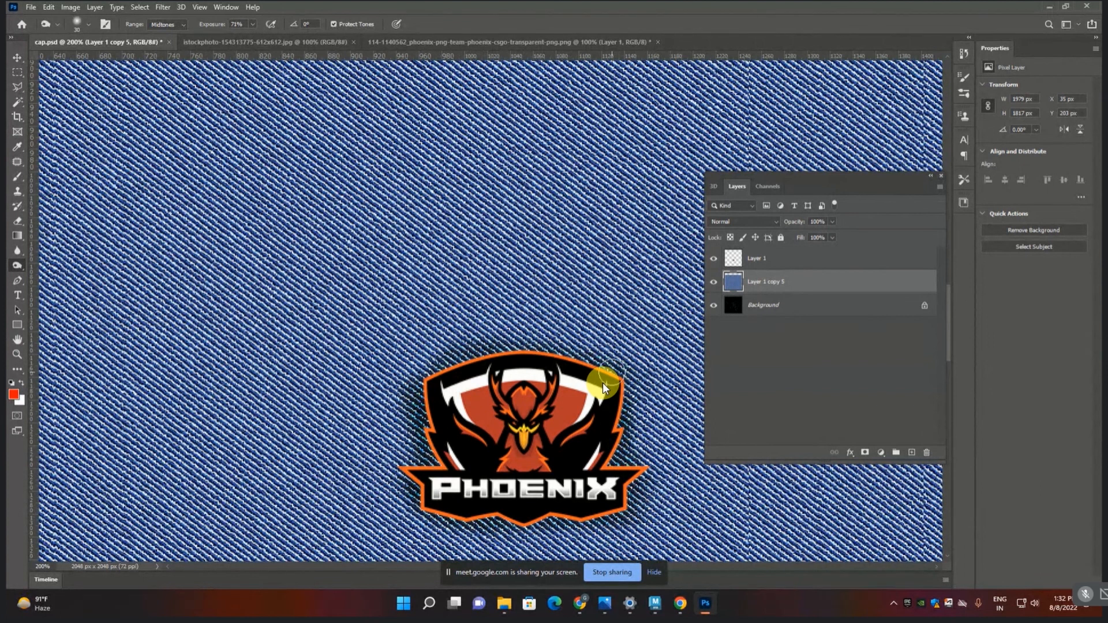
{"action": "left_click", "coordinate": [611, 371]}
{"action": "key", "text": "ctrl+s"}
{"action": "key", "text": "alt+Tab"}
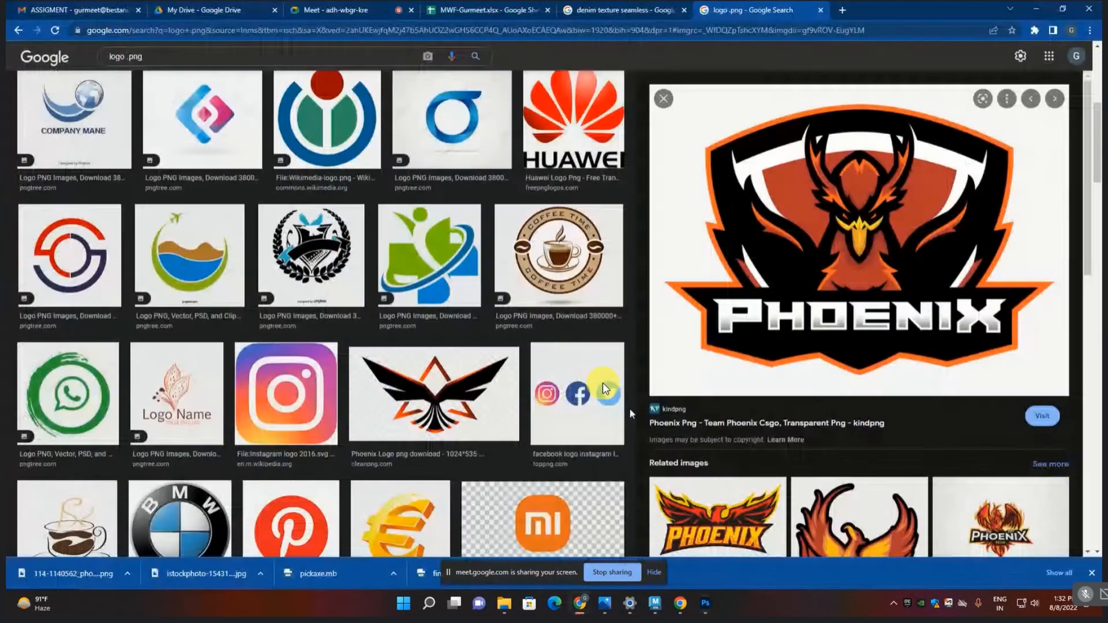
{"action": "left_click", "coordinate": [654, 603]}
{"action": "left_click_drag", "start_coordinate": [682, 441], "coordinate": [588, 447], "text": "alt"}
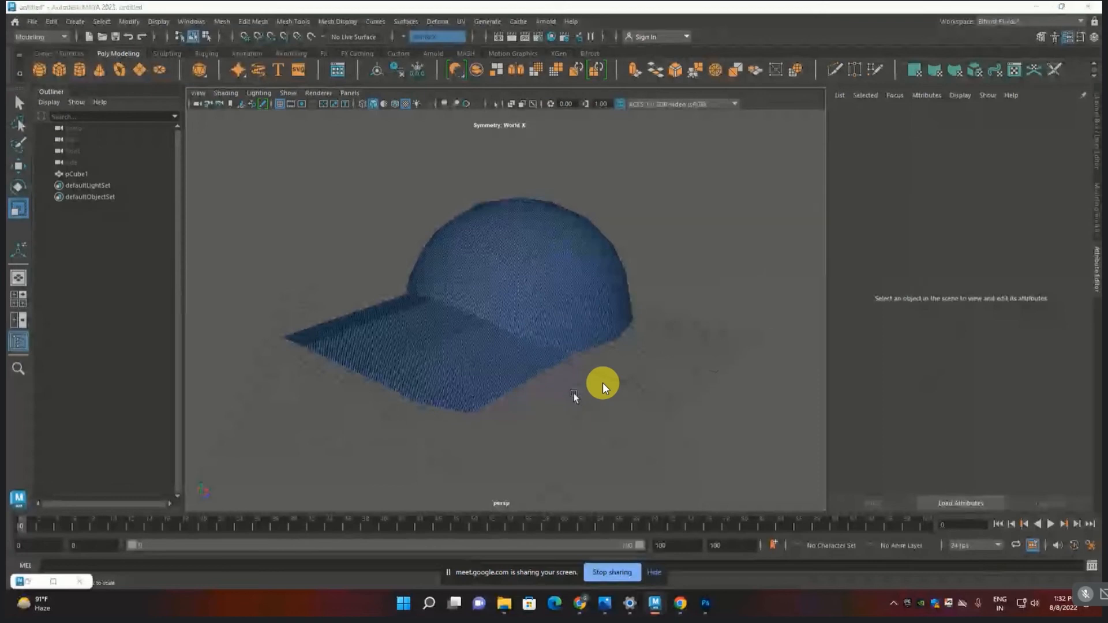
{"action": "key", "text": "alt+Tab"}
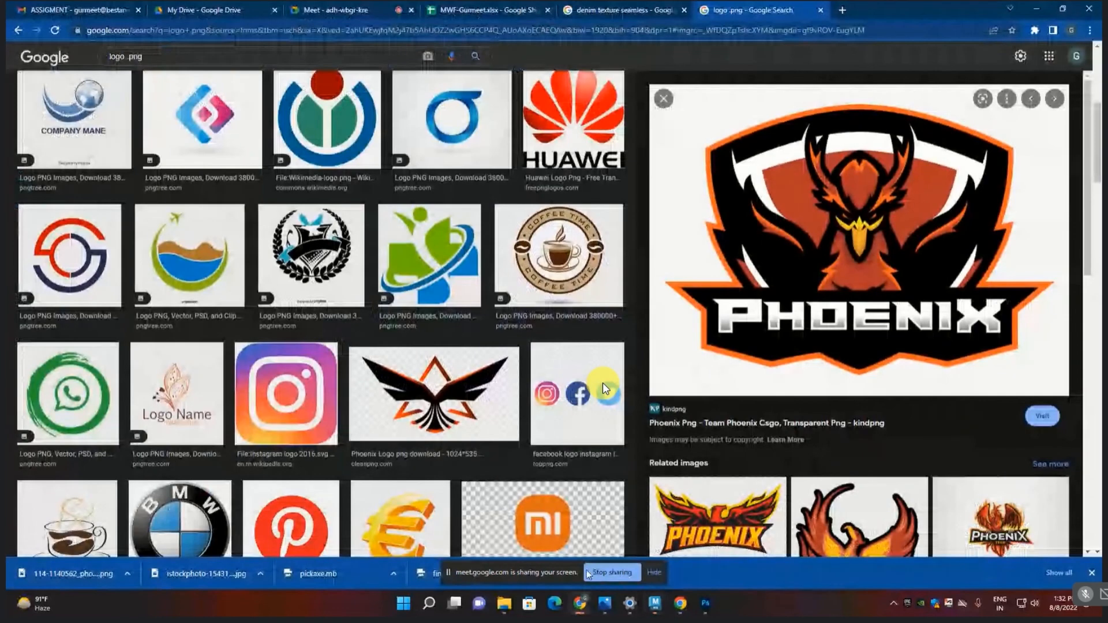
{"action": "left_click", "coordinate": [704, 604]}
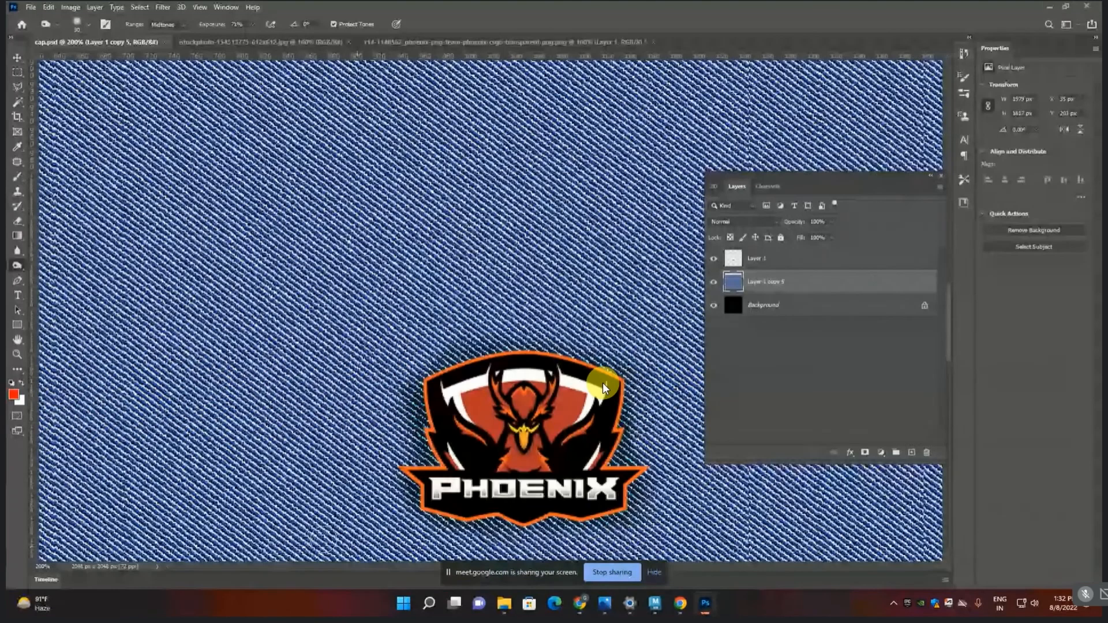
- Switch to Maya and refresh the viewport's textured display to reload the cap texture with the Phoenix logo
{"action": "key", "text": "alt+Tab"}
{"action": "key", "text": "alt+Tab"}
{"action": "key", "text": "Tab"}
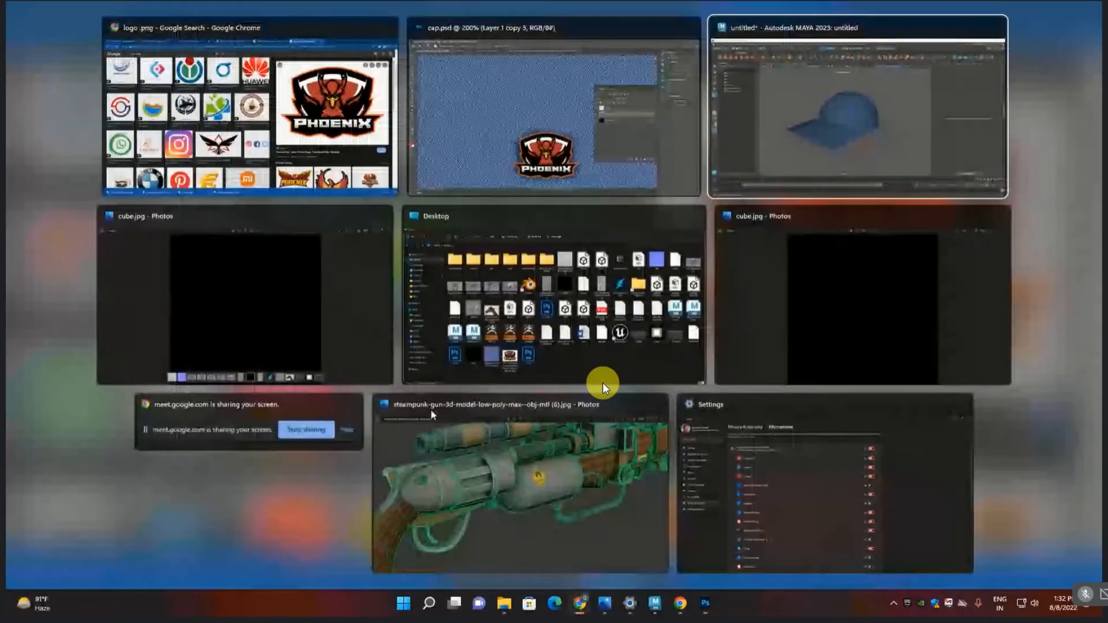
{"action": "left_click_drag", "start_coordinate": [468, 420], "coordinate": [469, 431], "text": "alt"}
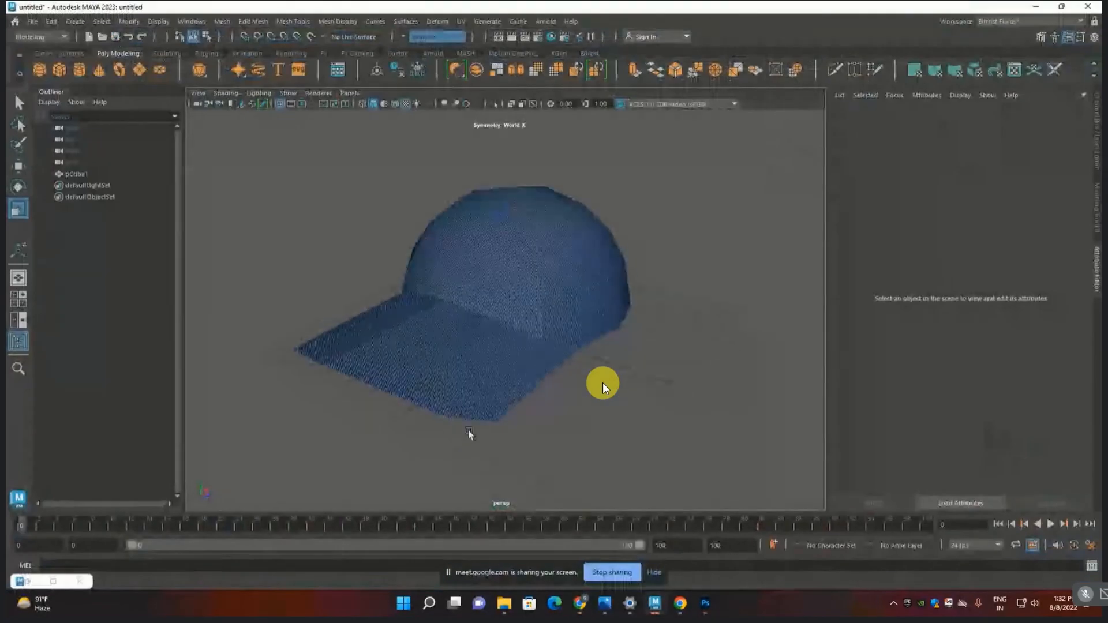
{"action": "left_click", "coordinate": [405, 104]}
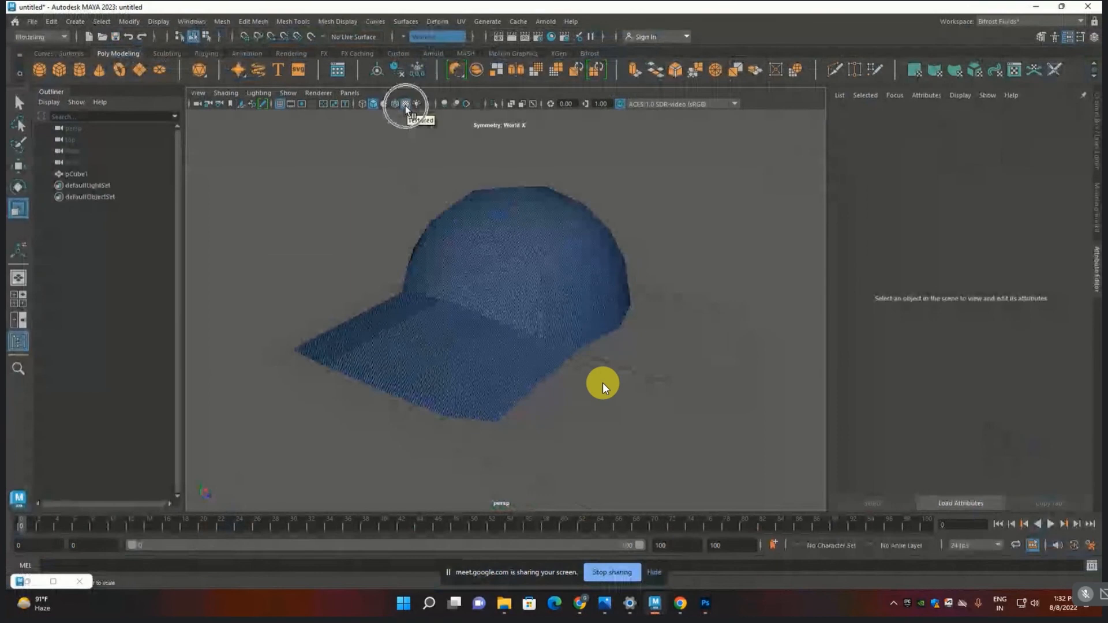
{"action": "left_click", "coordinate": [406, 107]}
{"action": "left_click", "coordinate": [405, 107]}
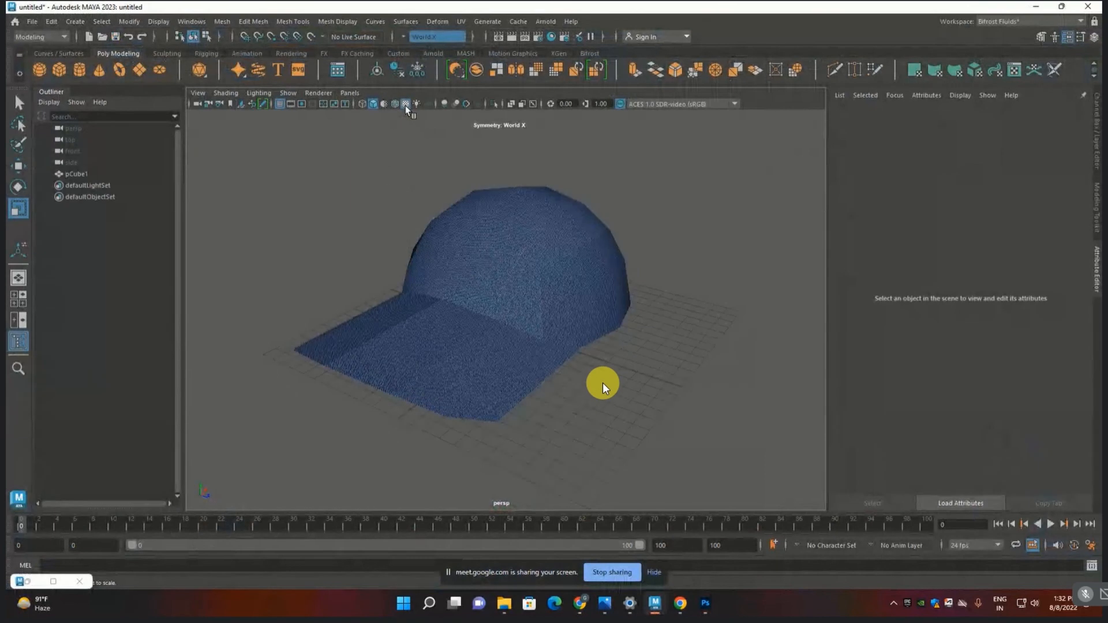
{"action": "mouse_move", "coordinate": [387, 176]}
{"action": "left_mouse_down", "text": "alt"}
{"action": "mouse_move", "coordinate": [379, 208]}
{"action": "mouse_move", "coordinate": [331, 240]}
{"action": "mouse_move", "coordinate": [462, 227]}
{"action": "left_mouse_up", "text": "alt"}
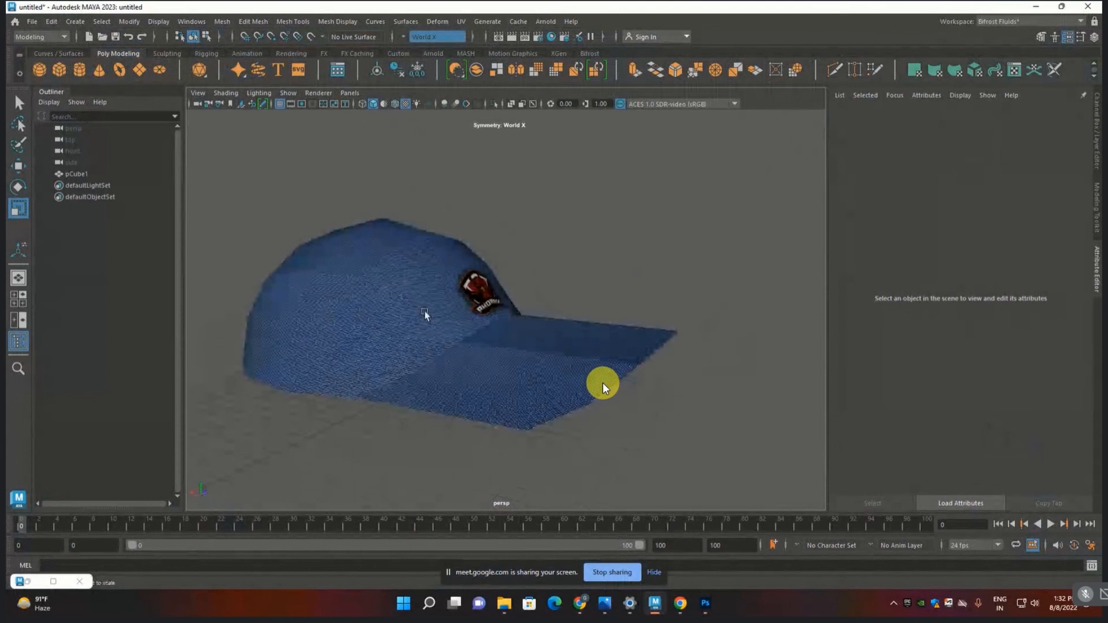
{"action": "scroll", "coordinate": [426, 314], "scroll_direction": "up", "scroll_amount": 6}
{"action": "left_click_drag", "start_coordinate": [425, 313], "coordinate": [517, 250], "text": "alt"}
{"action": "scroll", "coordinate": [376, 286], "scroll_direction": "down", "scroll_amount": 6}
- Select the cap mesh pCube1 and put it in edge selection mode for work on the brim
{"action": "left_click", "coordinate": [446, 264]}
{"action": "scroll", "coordinate": [450, 266], "scroll_direction": "up", "scroll_amount": 3}
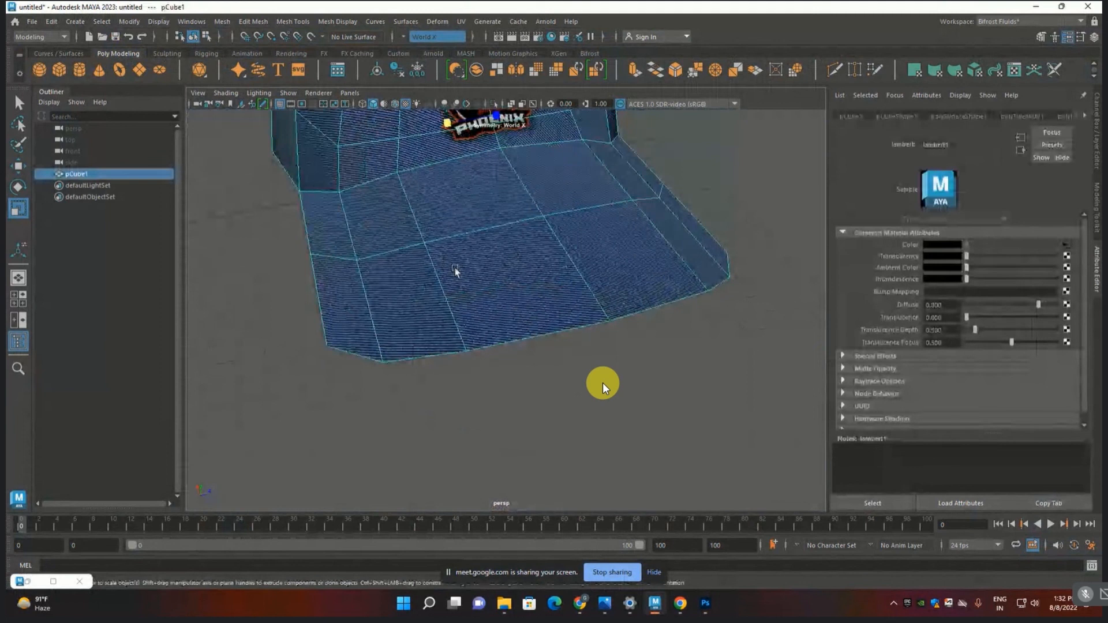
{"action": "key", "text": "F10"}
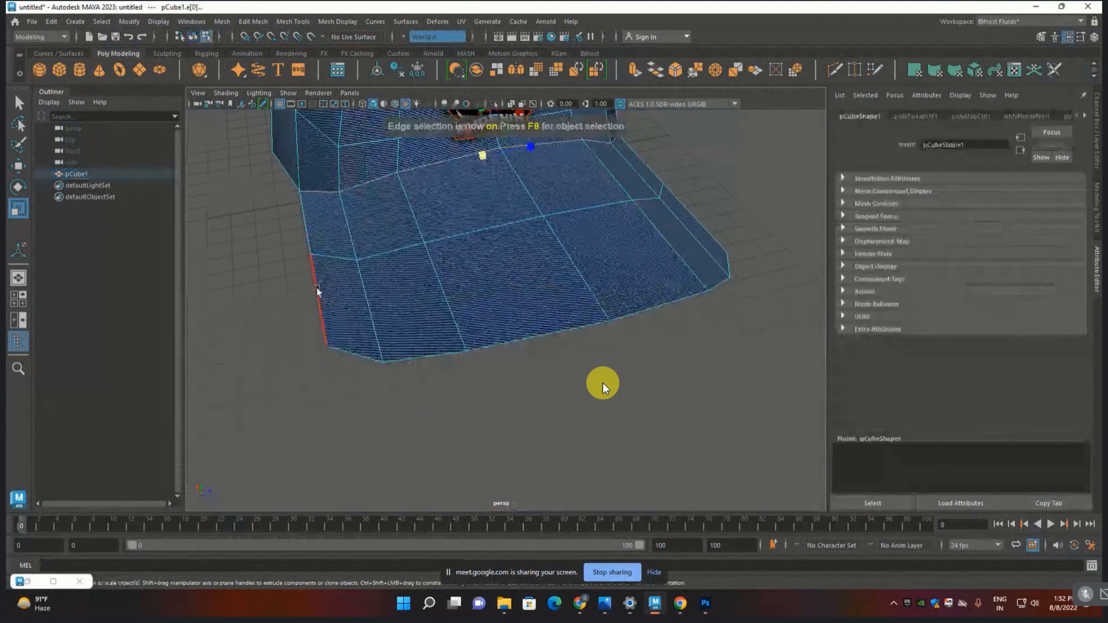
{"action": "left_click", "coordinate": [317, 252]}
{"action": "left_click", "coordinate": [306, 225], "text": "shift"}
{"action": "left_click", "coordinate": [350, 227], "text": "shift"}
{"action": "left_click", "coordinate": [364, 287], "text": "shift"}
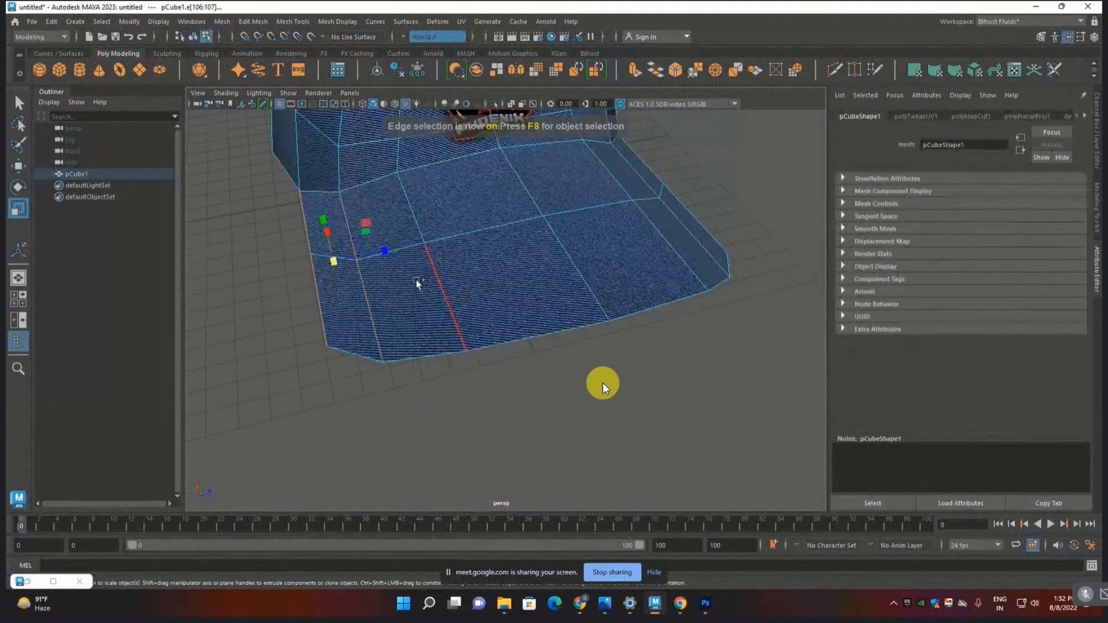
{"action": "left_click", "coordinate": [440, 285], "text": "shift"}
{"action": "left_click", "coordinate": [526, 191], "text": "shift"}
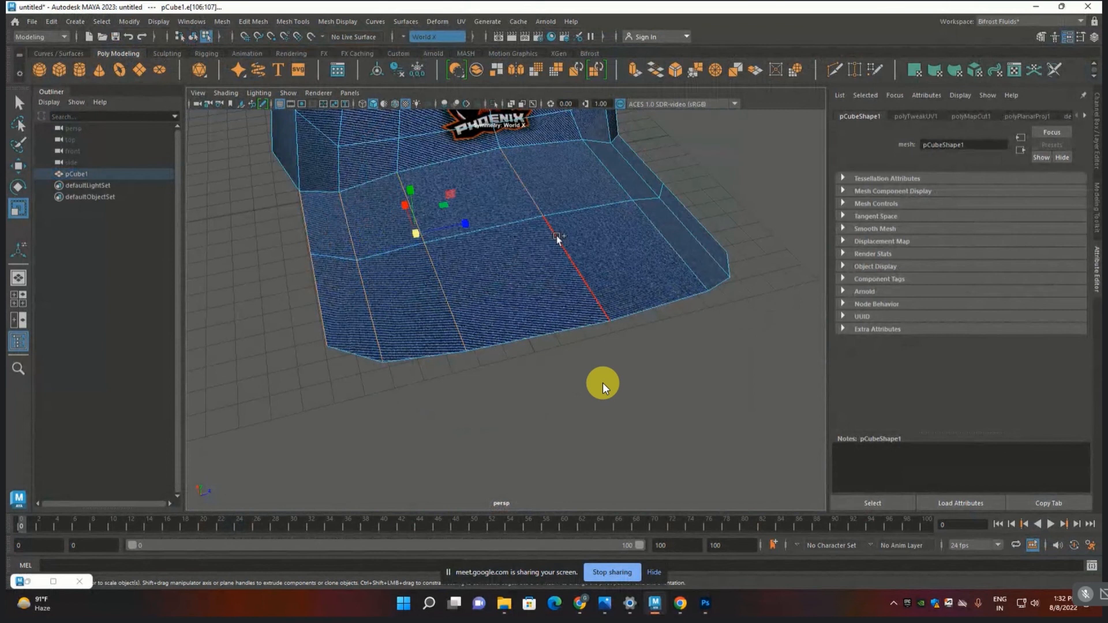
{"action": "left_click", "coordinate": [558, 239], "text": "shift"}
{"action": "left_click", "coordinate": [669, 244], "text": "shift"}
{"action": "left_click", "coordinate": [619, 183], "text": "shift"}
{"action": "left_click", "coordinate": [633, 176], "text": "shift"}
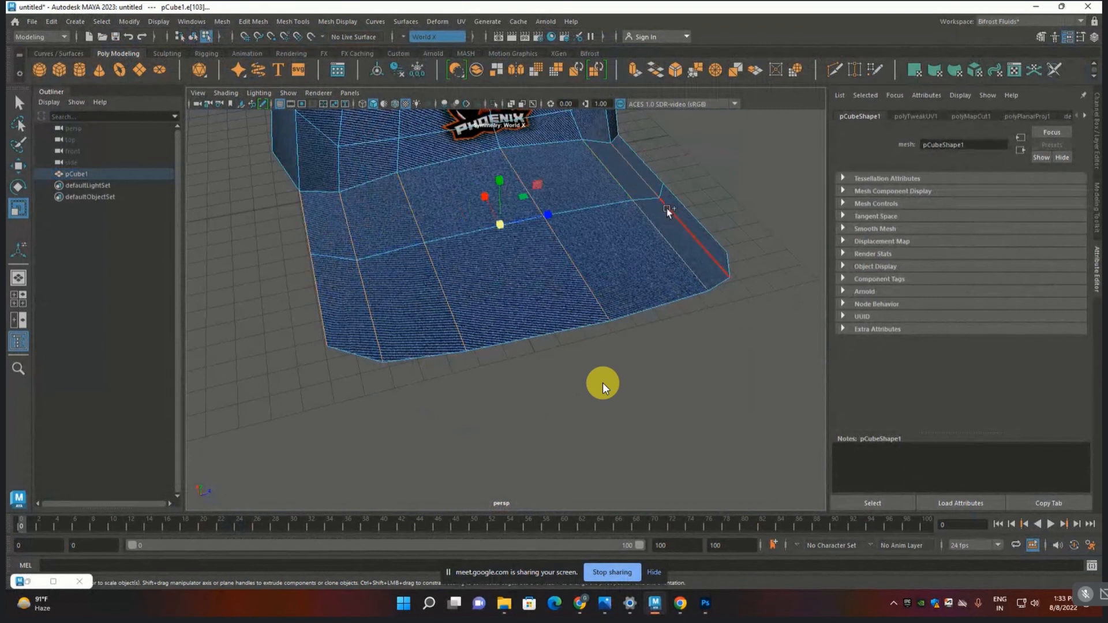
{"action": "left_click", "coordinate": [667, 209], "text": "shift"}
{"action": "left_click", "coordinate": [682, 205], "text": "shift"}
{"action": "left_click", "coordinate": [651, 173], "text": "shift"}
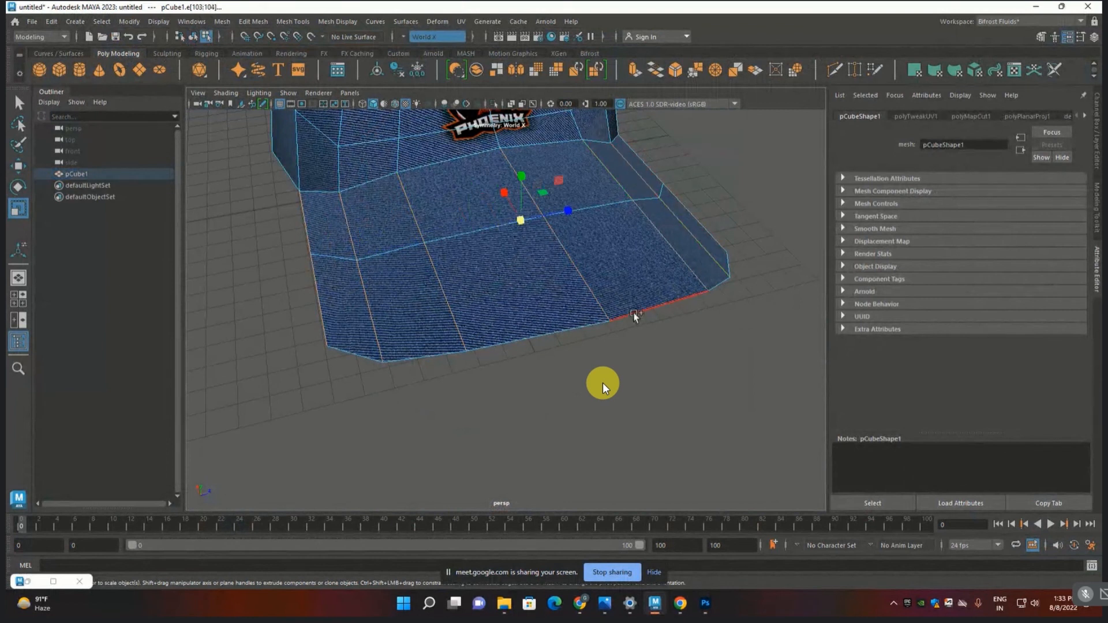
{"action": "left_click_drag", "start_coordinate": [374, 416], "coordinate": [695, 265], "text": "shift"}
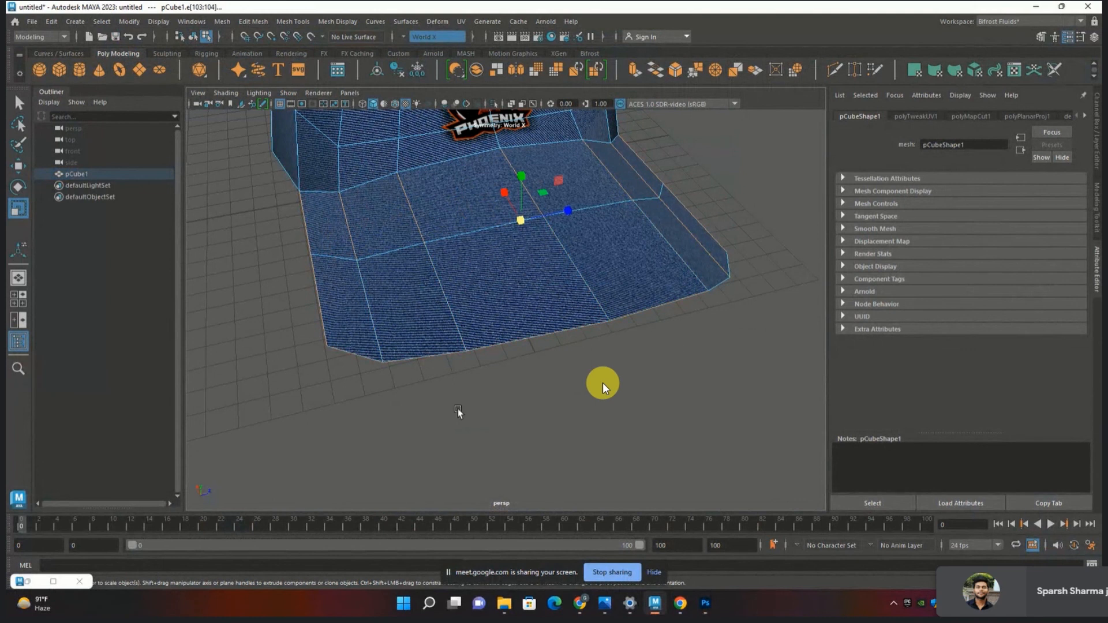
- Select all the edges of the brim, soften them with Soften Edge, and return to object selection to check the cap's shading
{"action": "left_click_drag", "start_coordinate": [223, 425], "coordinate": [582, 216]}
{"action": "left_click_drag", "start_coordinate": [755, 154], "coordinate": [623, 283]}
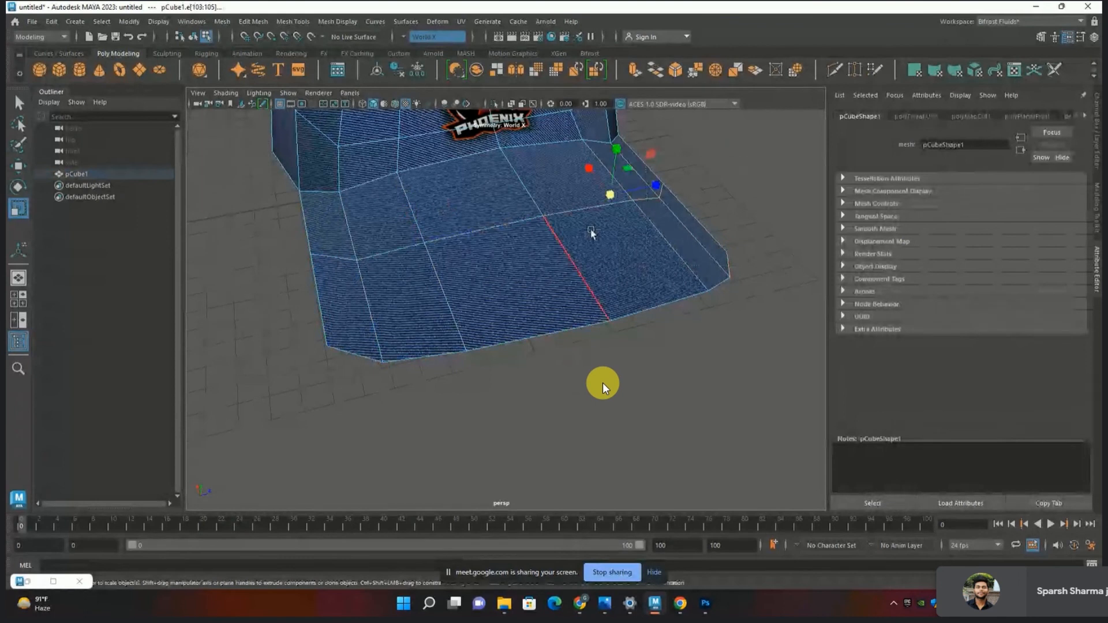
{"action": "left_click_drag", "start_coordinate": [573, 186], "coordinate": [191, 442]}
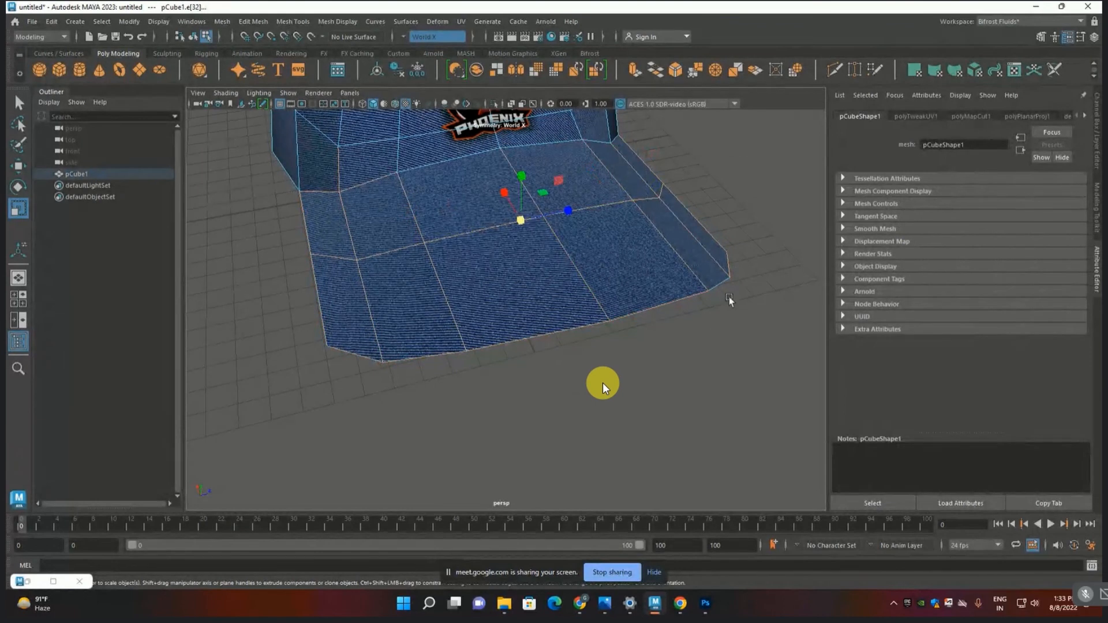
{"action": "left_click_drag", "start_coordinate": [711, 369], "coordinate": [462, 219], "text": "alt"}
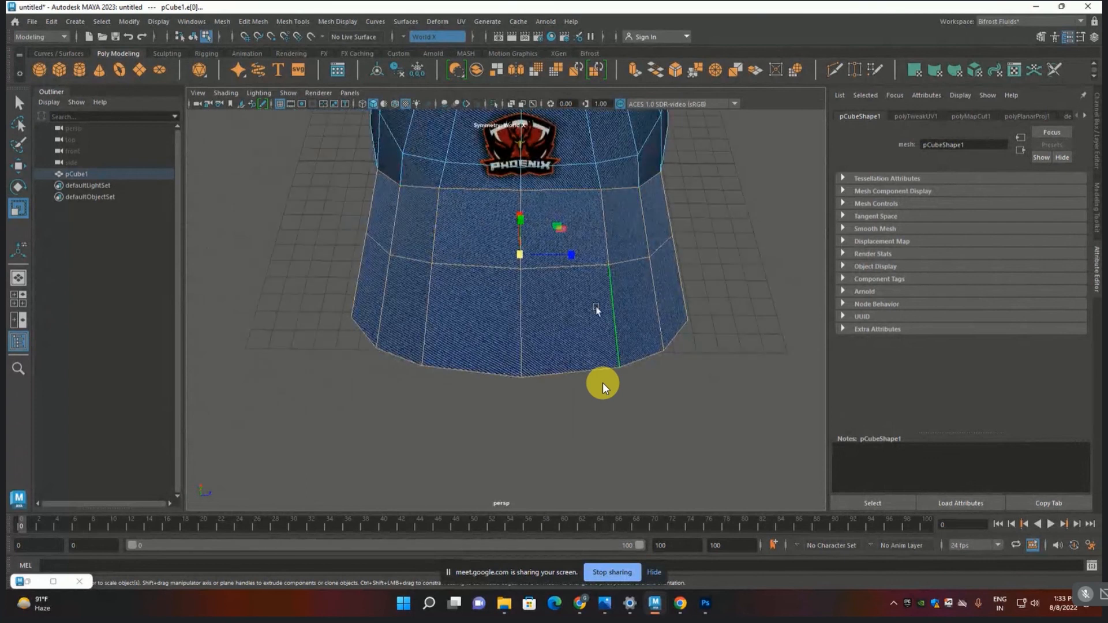
{"action": "scroll", "coordinate": [597, 310], "scroll_direction": "down", "scroll_amount": 2}
{"action": "left_click_drag", "start_coordinate": [596, 311], "coordinate": [623, 271], "text": "alt"}
{"action": "right_click", "coordinate": [620, 269], "text": "shift"}
{"action": "mouse_move", "coordinate": [689, 286]}
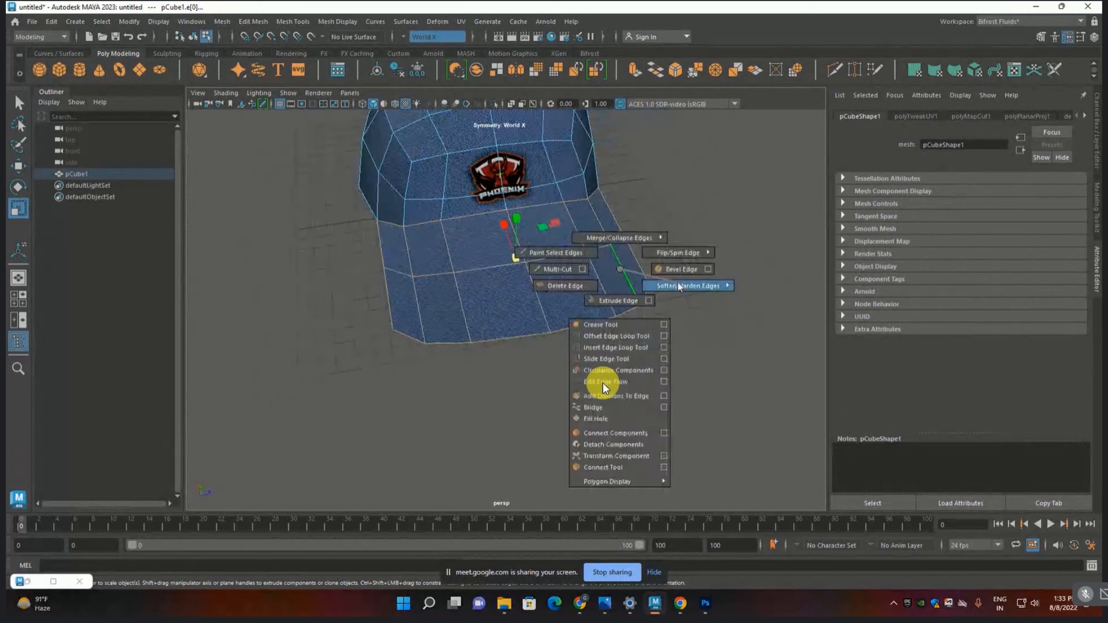
{"action": "left_click", "coordinate": [728, 265]}
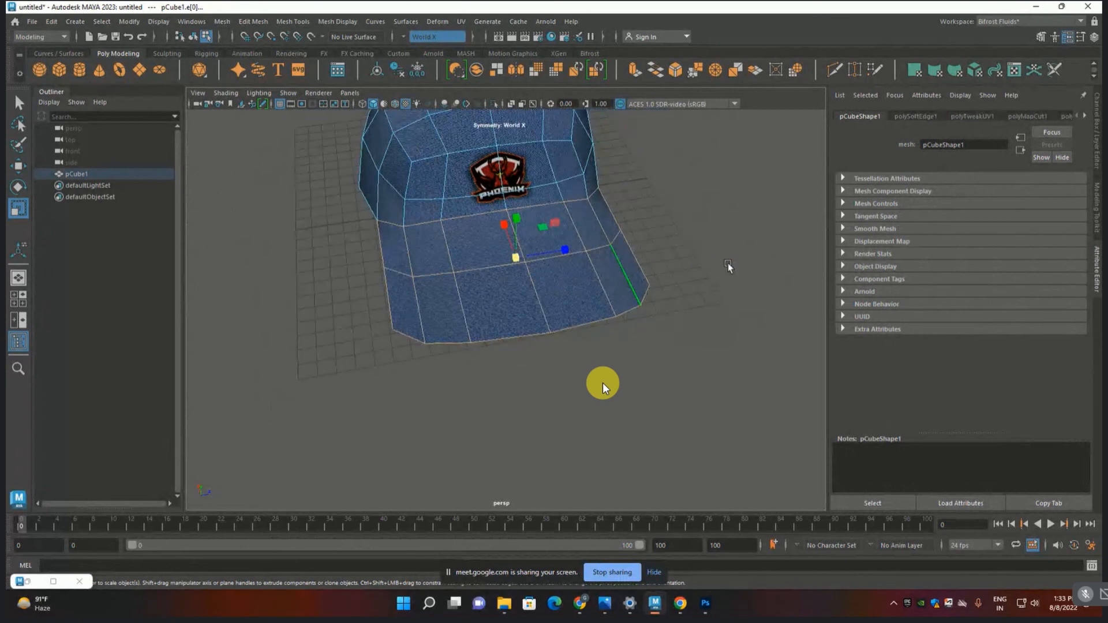
{"action": "left_click", "coordinate": [728, 265]}
{"action": "key", "text": "F8"}
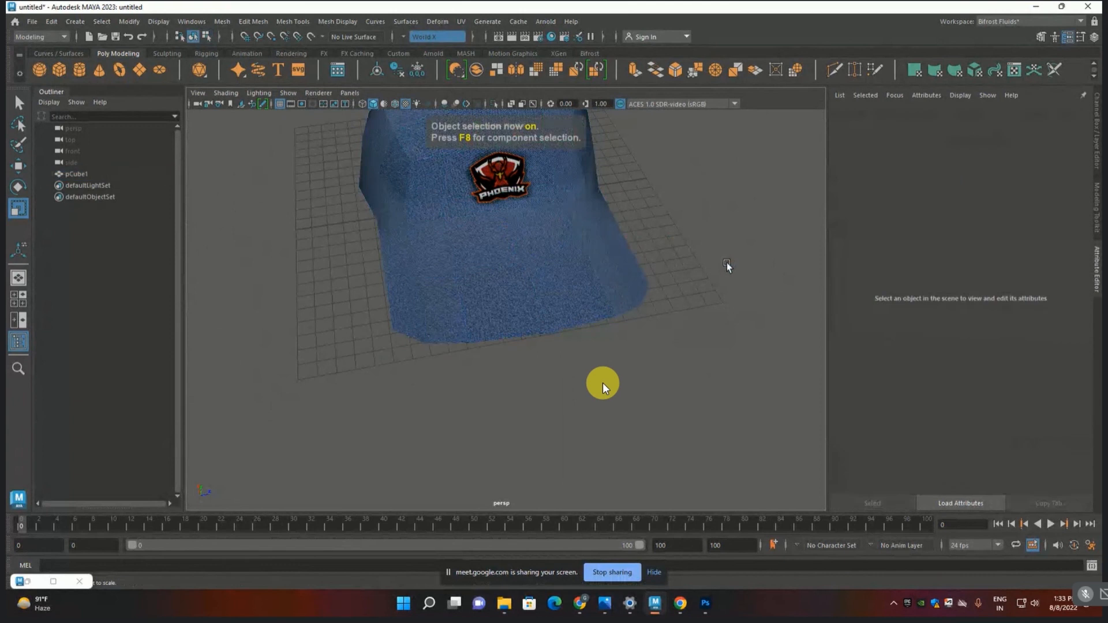
{"action": "scroll", "coordinate": [613, 271], "scroll_direction": "up", "scroll_amount": 3}
{"action": "scroll", "coordinate": [479, 276], "scroll_direction": "up", "scroll_amount": 2}
{"action": "left_click_drag", "start_coordinate": [477, 301], "coordinate": [362, 290], "text": "alt"}
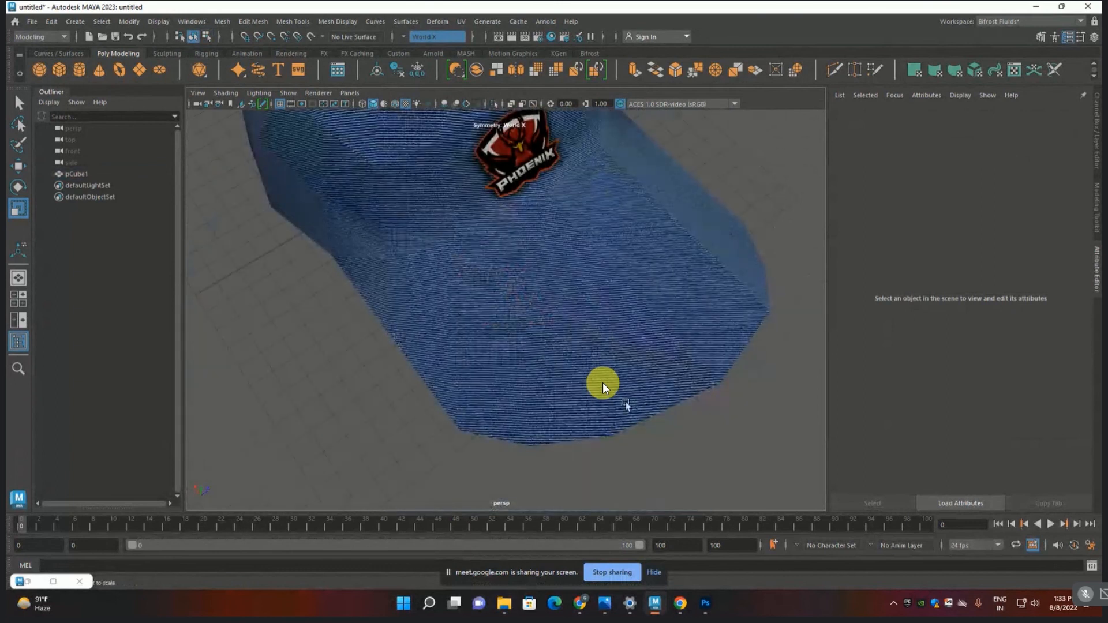
{"action": "left_click_drag", "start_coordinate": [525, 253], "coordinate": [367, 303], "text": "alt"}
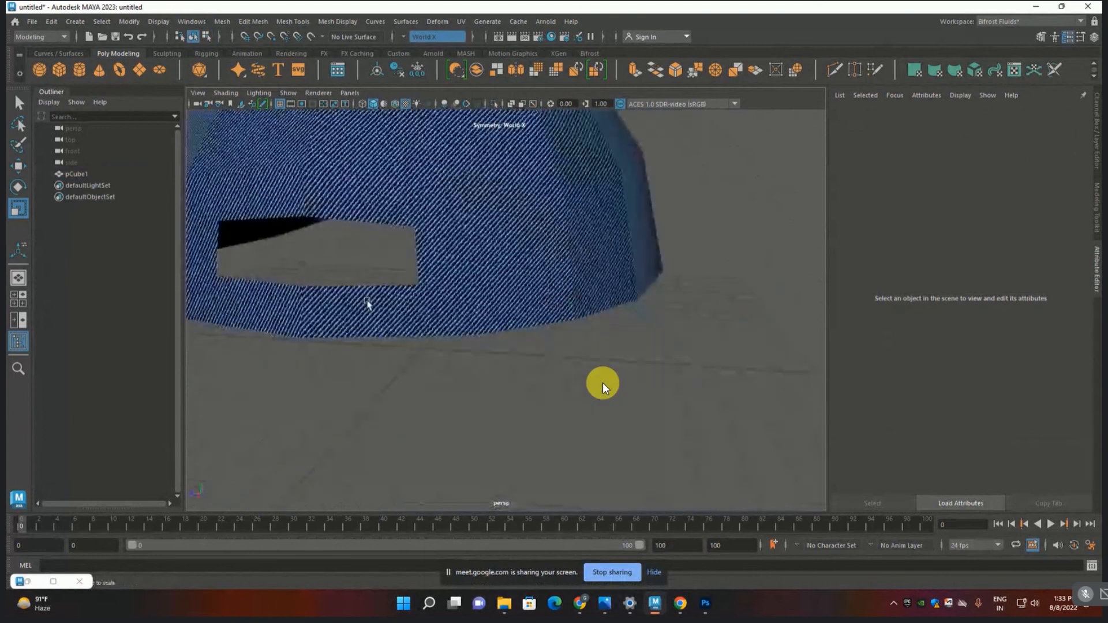
- Switch to Chrome, search Google Images for "cap buckle .png" and browse the results for a buckle image
{"action": "key", "text": "alt+Tab"}
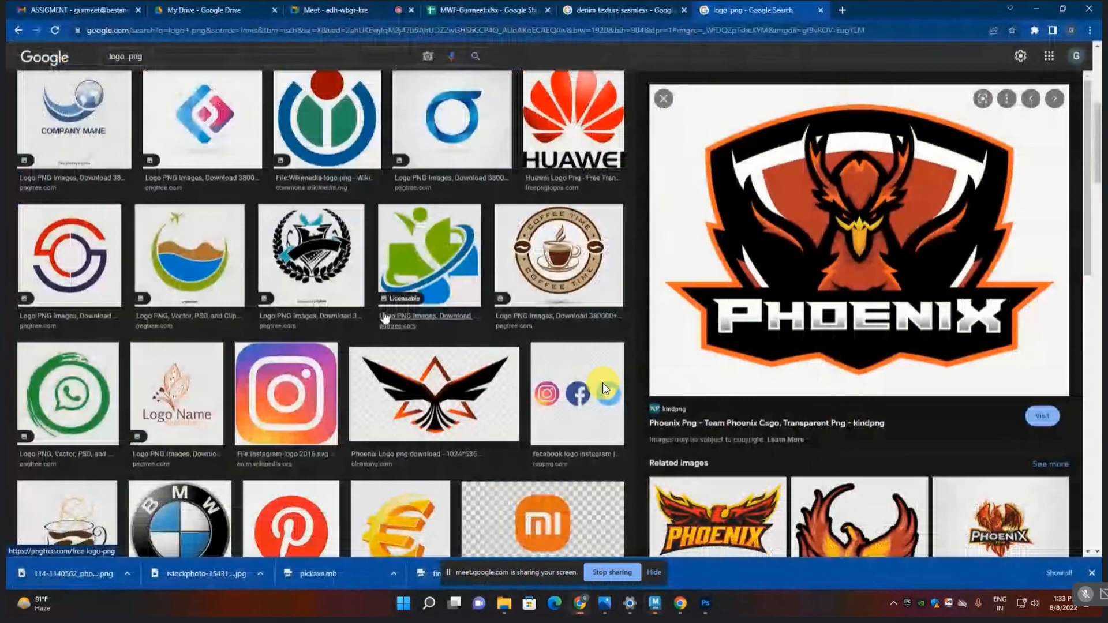
{"action": "triple_click", "coordinate": [121, 58]}
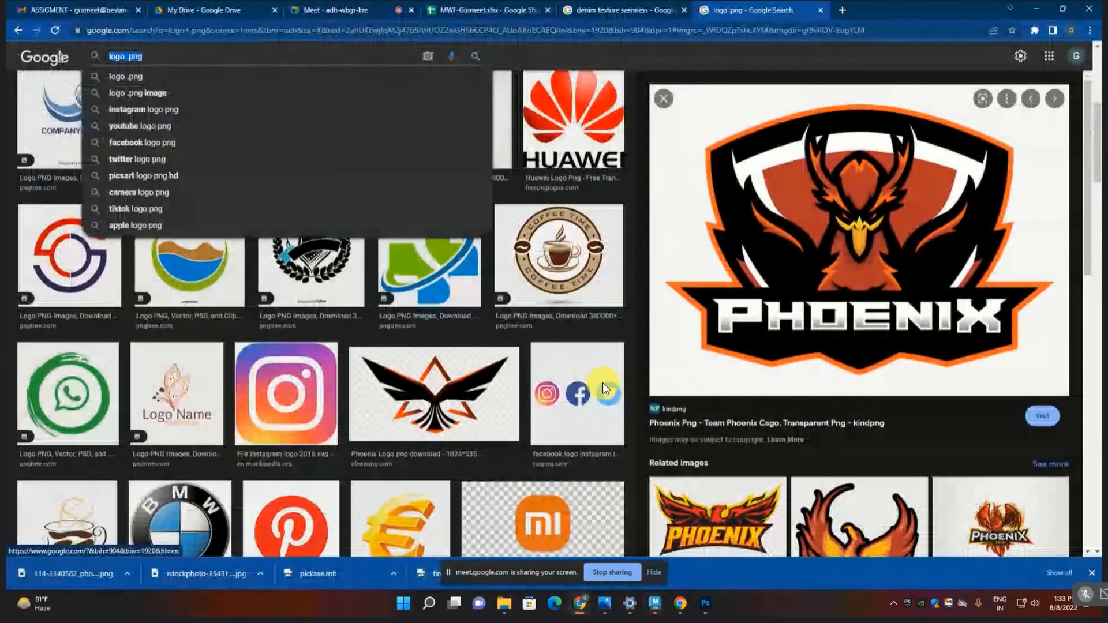
{"action": "left_click", "coordinate": [126, 56]}
{"action": "left_click_drag", "start_coordinate": [126, 57], "coordinate": [79, 62]}
{"action": "type", "text": "cap b"}
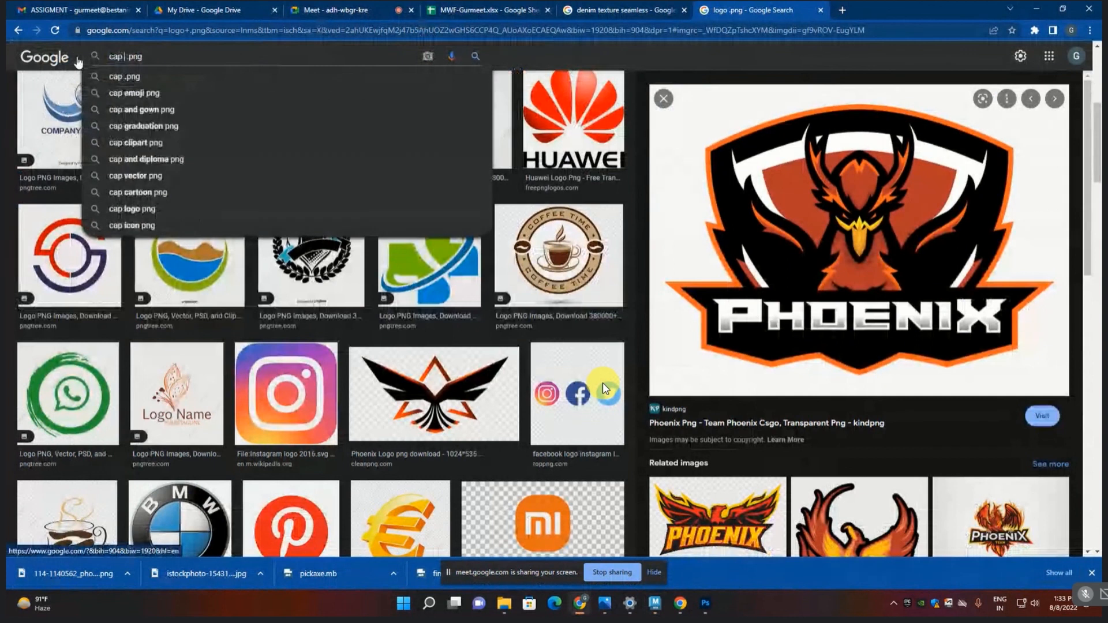
{"action": "type", "text": "ui"}
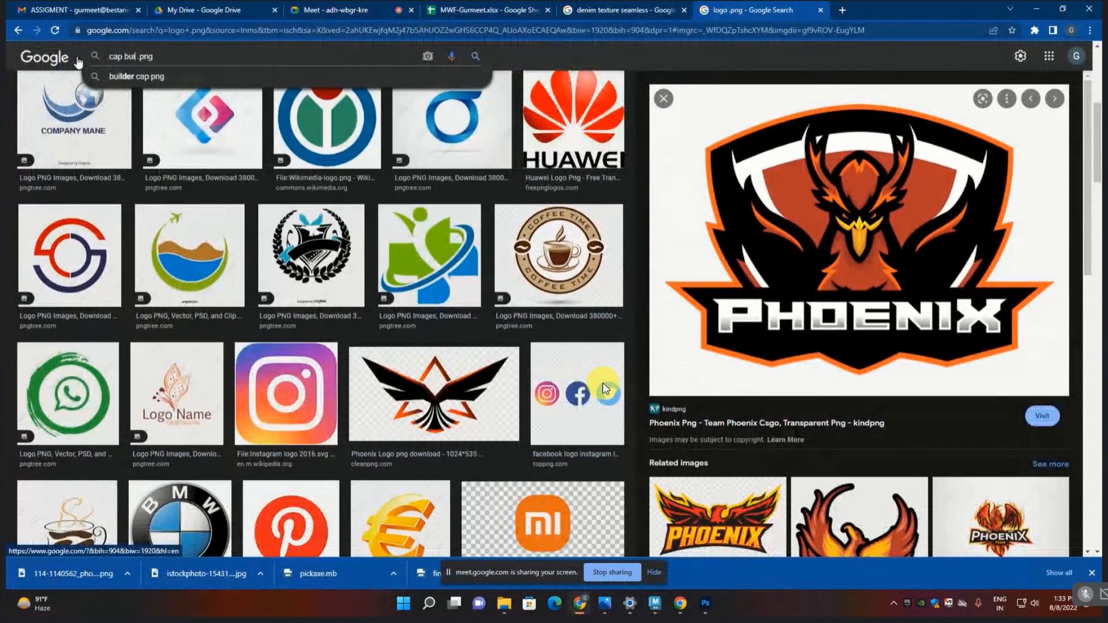
{"action": "key", "text": "BackSpace"}
{"action": "type", "text": "ckle"}
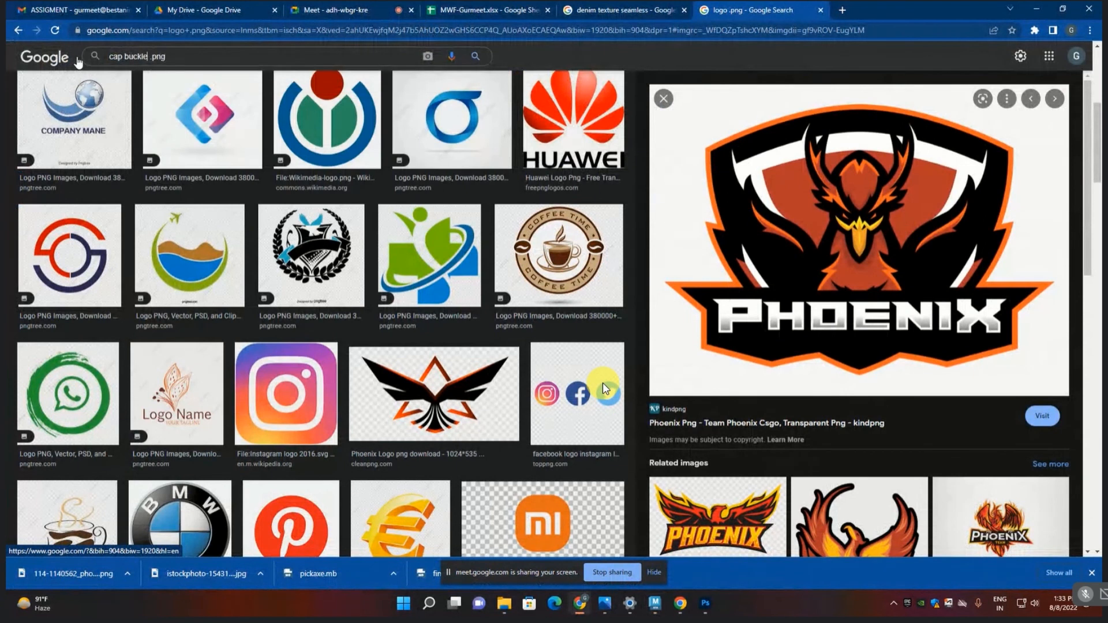
{"action": "key", "text": "Return"}
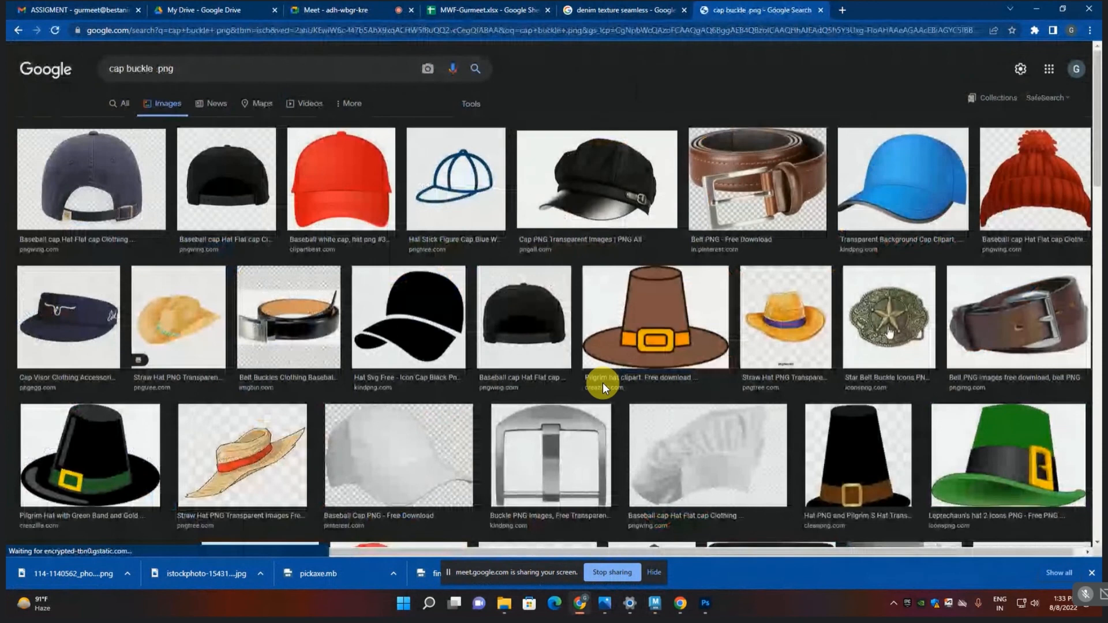
{"action": "scroll", "coordinate": [602, 387], "scroll_direction": "down", "scroll_amount": 9}
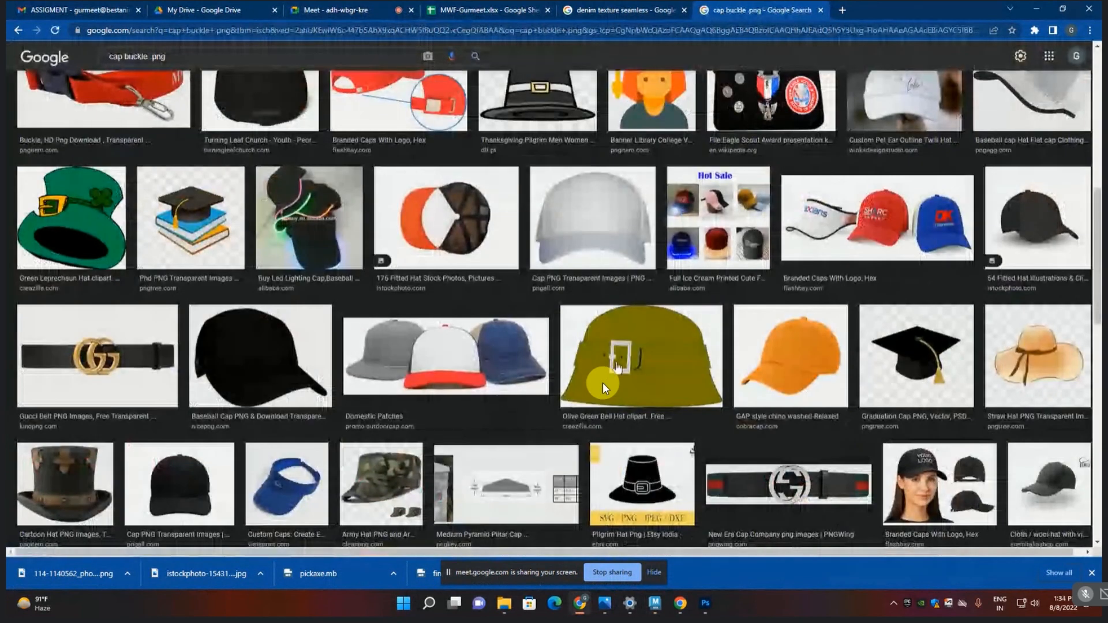
- Change the image search to "buckle .png" and browse the results for a suitable buckle image
{"action": "scroll", "coordinate": [604, 388], "scroll_direction": "down", "scroll_amount": 4}
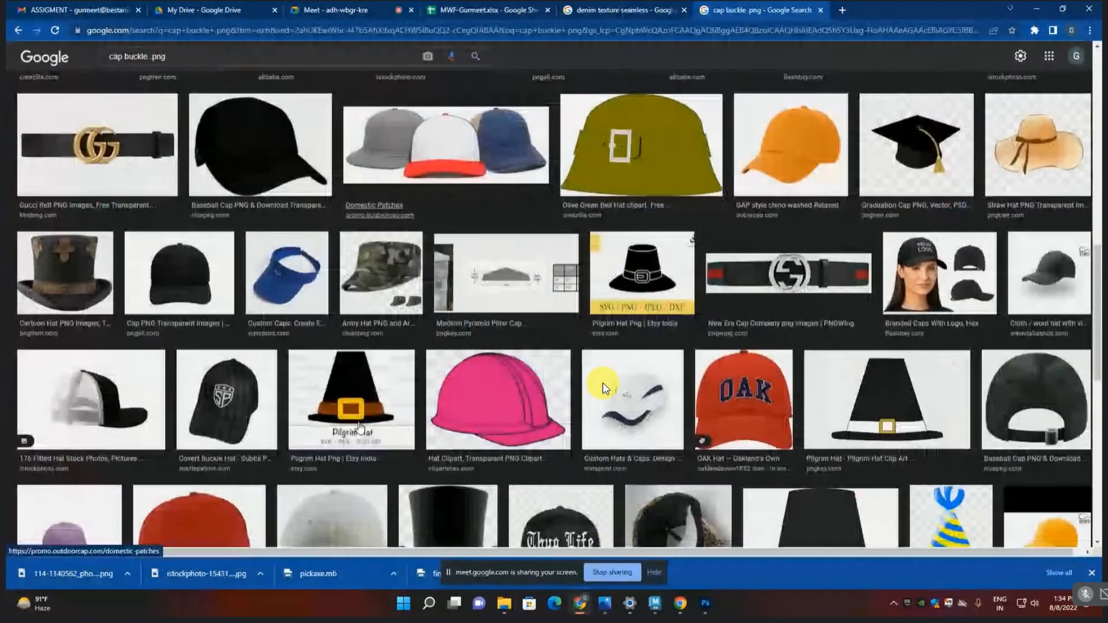
{"action": "scroll", "coordinate": [602, 386], "scroll_direction": "down", "scroll_amount": 5}
{"action": "scroll", "coordinate": [602, 387], "scroll_direction": "down", "scroll_amount": 8}
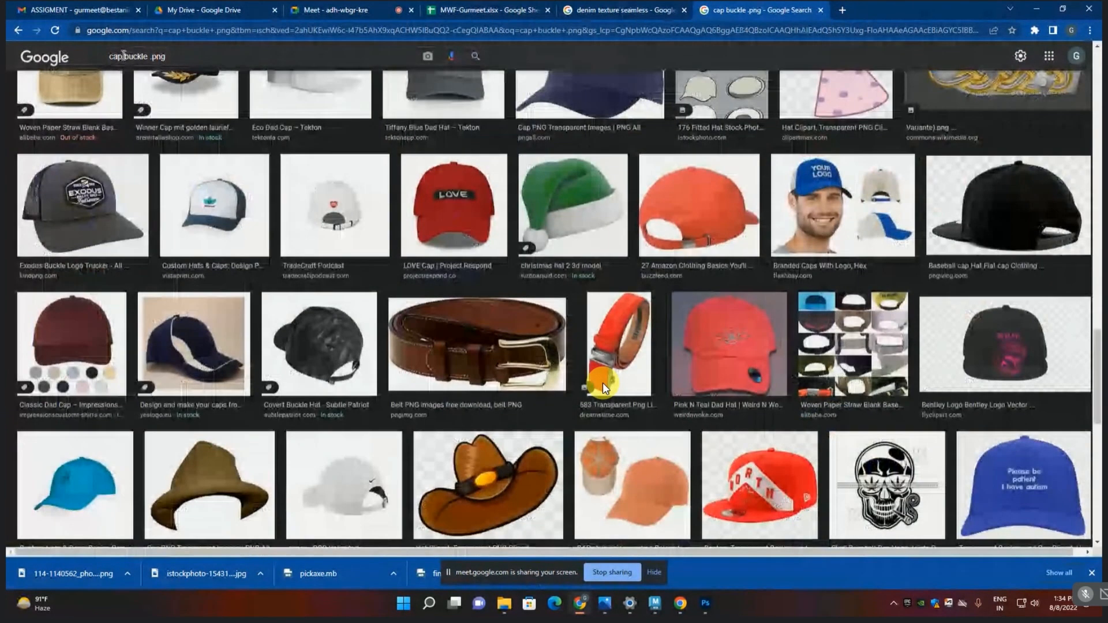
{"action": "key", "text": "BackSpace"}
{"action": "key", "text": "Return"}
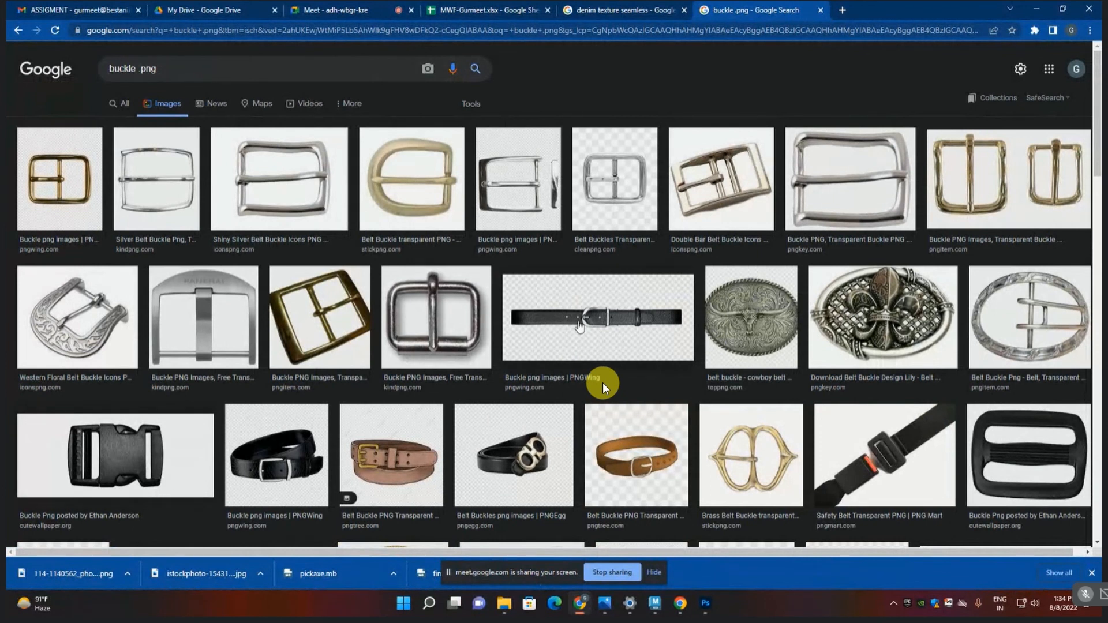
{"action": "scroll", "coordinate": [602, 386], "scroll_direction": "down", "scroll_amount": 6}
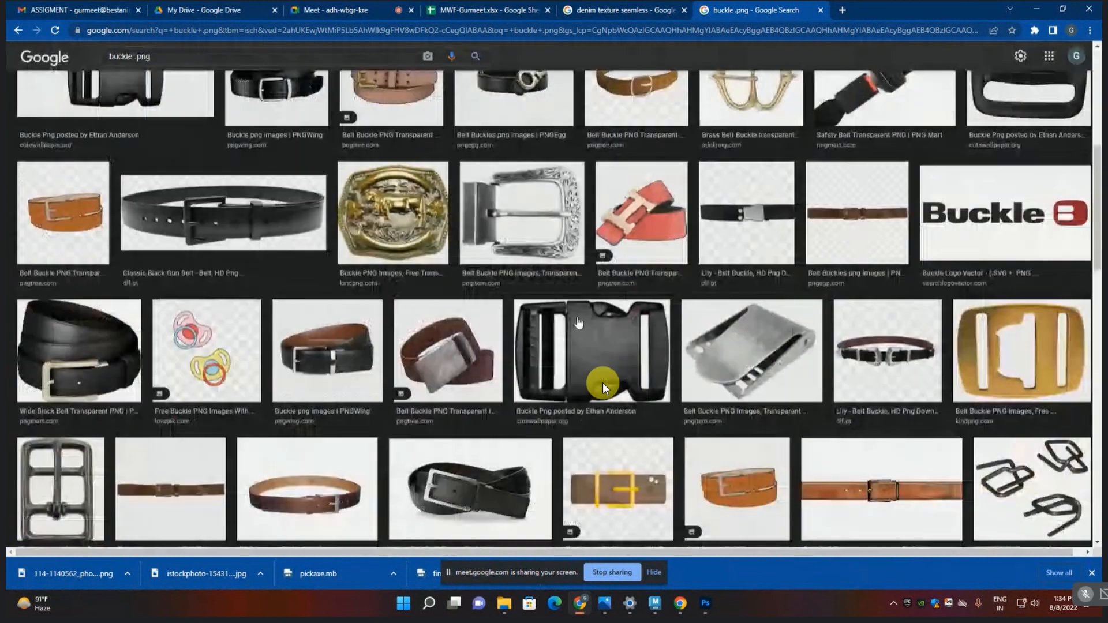
{"action": "scroll", "coordinate": [603, 387], "scroll_direction": "down", "scroll_amount": 4}
{"action": "scroll", "coordinate": [603, 386], "scroll_direction": "down", "scroll_amount": 3}
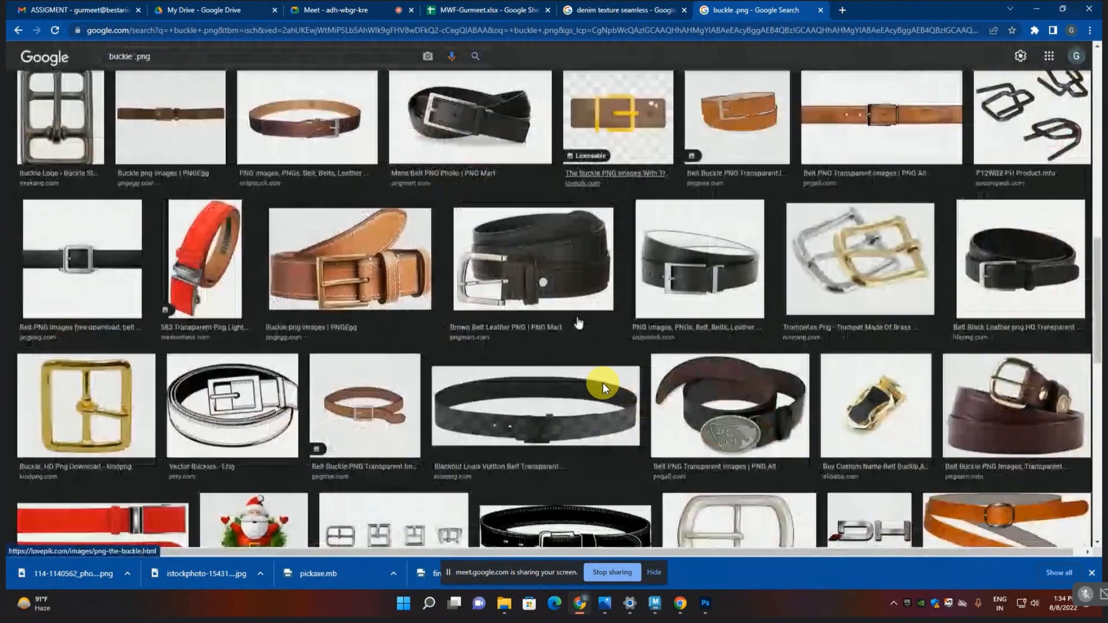
{"action": "scroll", "coordinate": [603, 386], "scroll_direction": "down", "scroll_amount": 12}
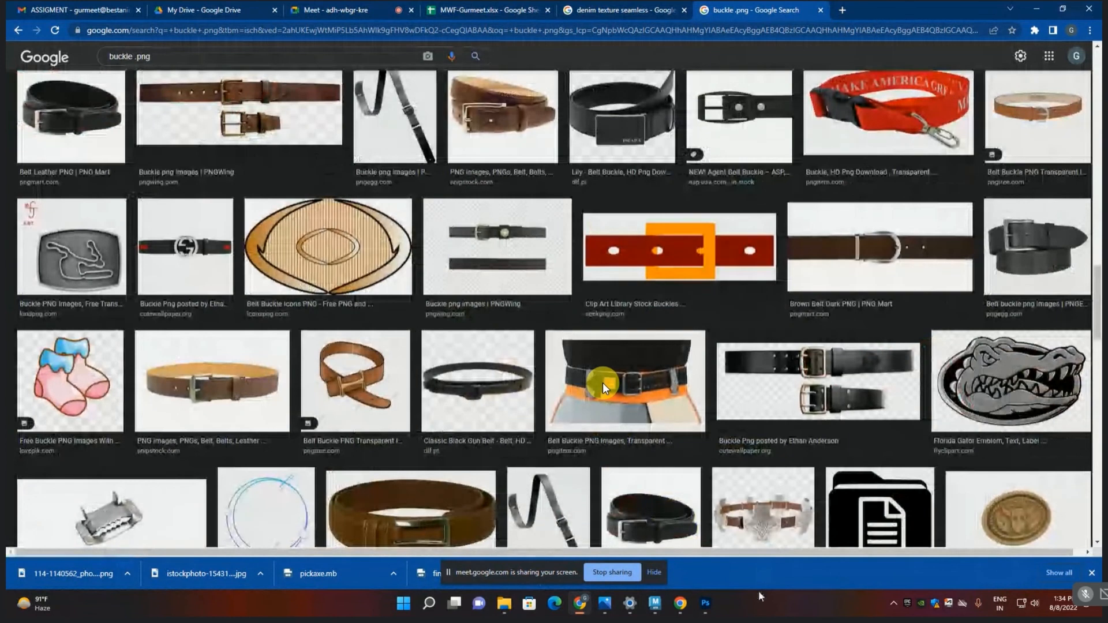
- Switch to Photoshop to view the whole cap.psd texture, and return to the buckle image results in Chrome
{"action": "key", "text": "alt+Tab"}
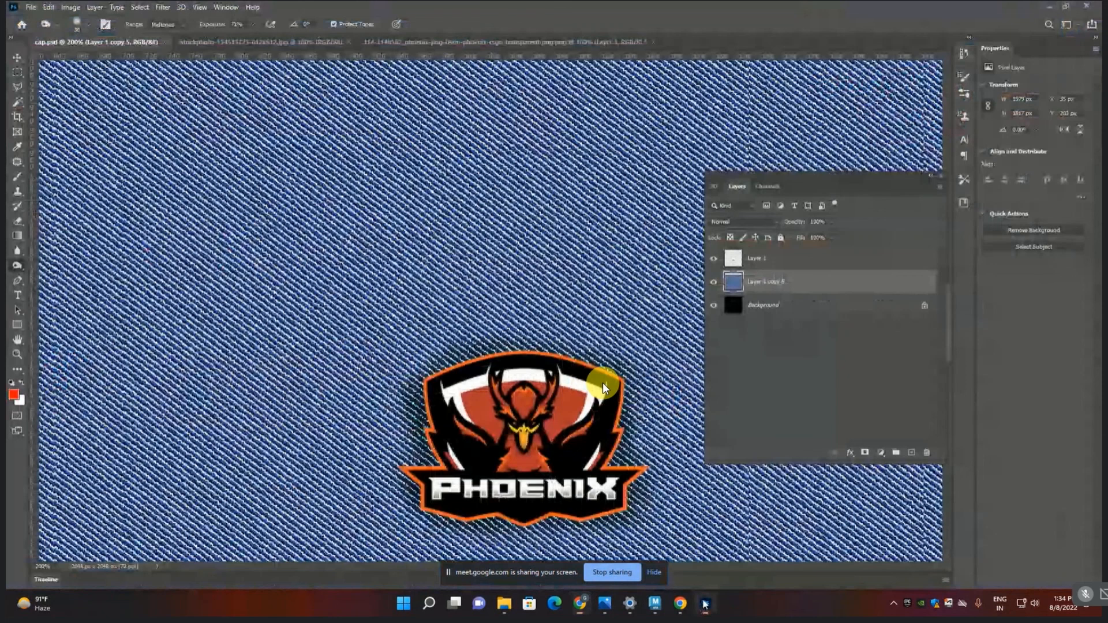
{"action": "scroll", "coordinate": [603, 387], "scroll_direction": "down", "scroll_amount": 1}
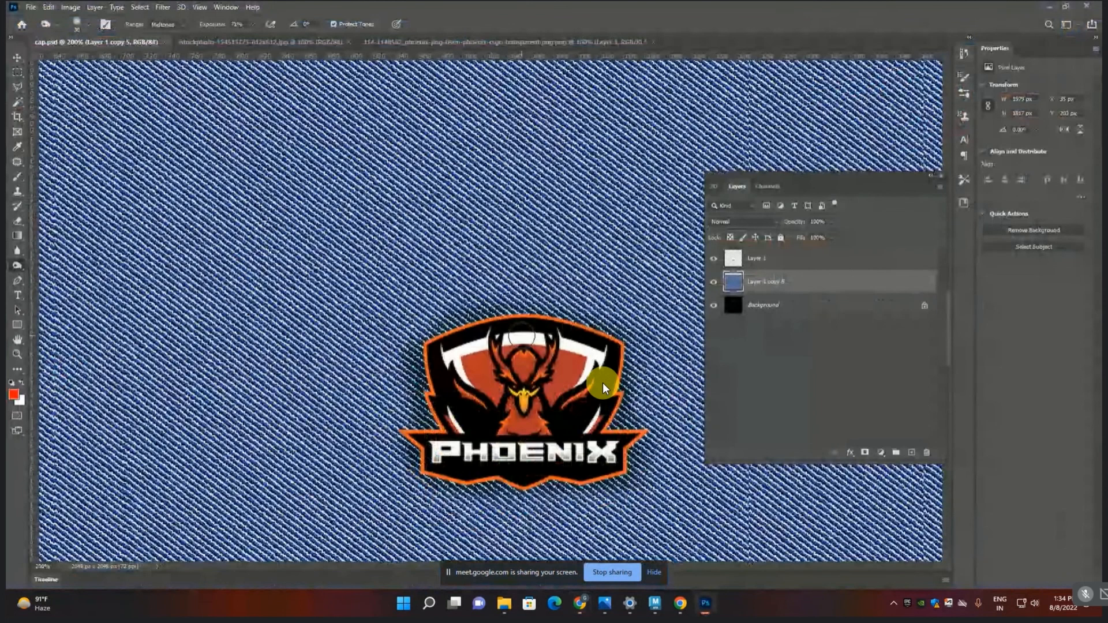
{"action": "key", "text": "ctrl+minus"}
{"action": "key", "text": "ctrl+minus"}
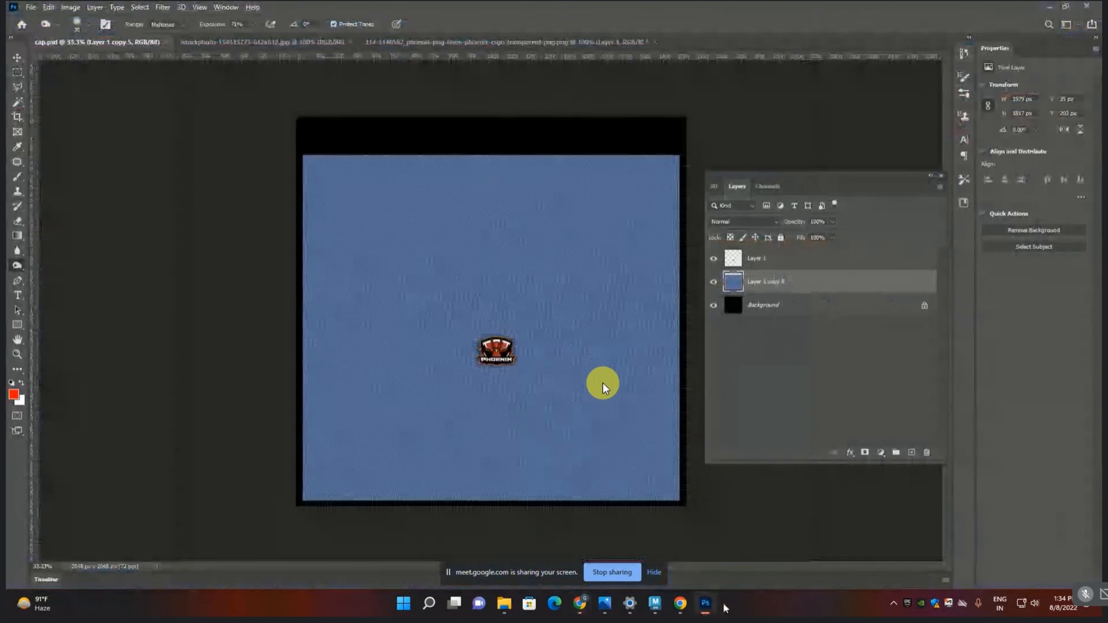
{"action": "key", "text": "alt+Tab"}
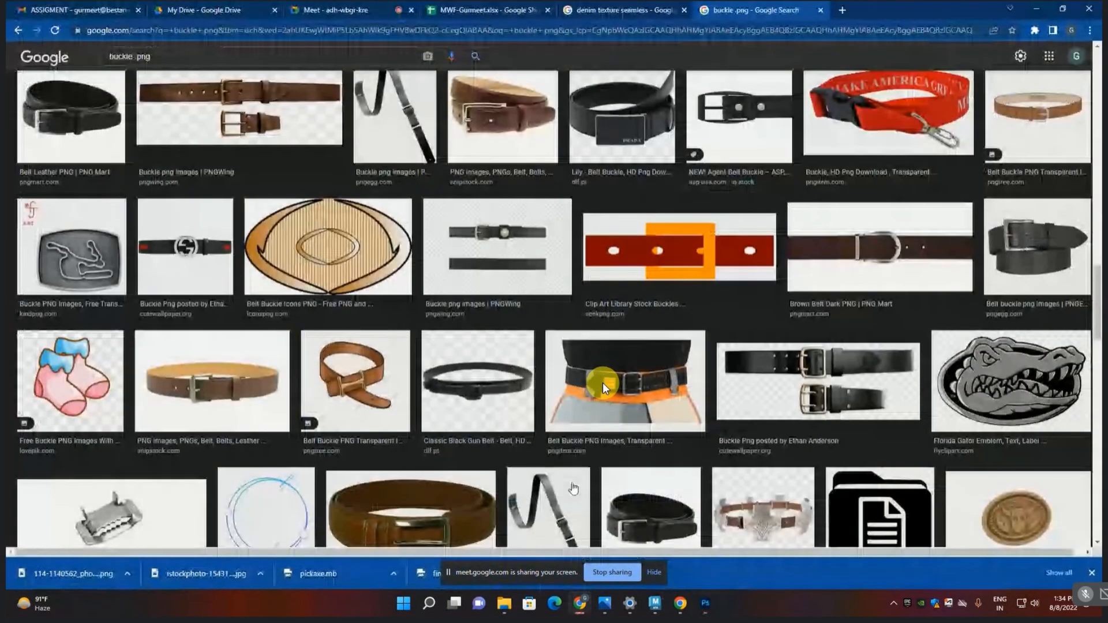
- Switch to Maya and examine the textured cap from the front, side and rear, including the rear opening
{"action": "left_click", "coordinate": [654, 604]}
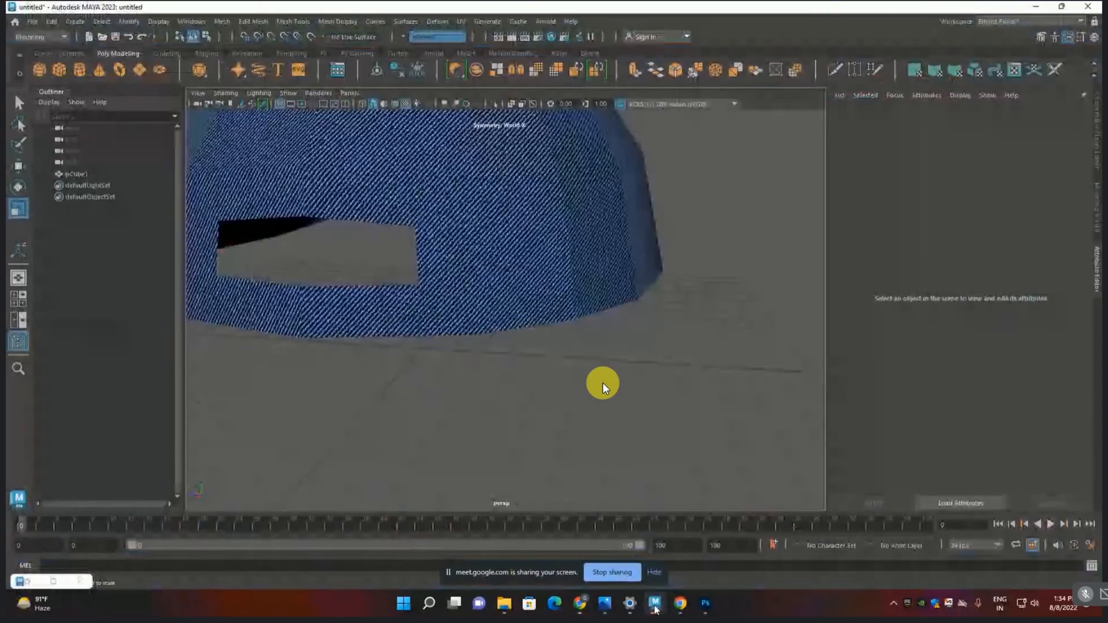
{"action": "scroll", "coordinate": [593, 416], "scroll_direction": "down", "scroll_amount": 6}
{"action": "left_click_drag", "start_coordinate": [456, 421], "coordinate": [806, 423], "text": "alt"}
{"action": "scroll", "coordinate": [617, 254], "scroll_direction": "up", "scroll_amount": 5}
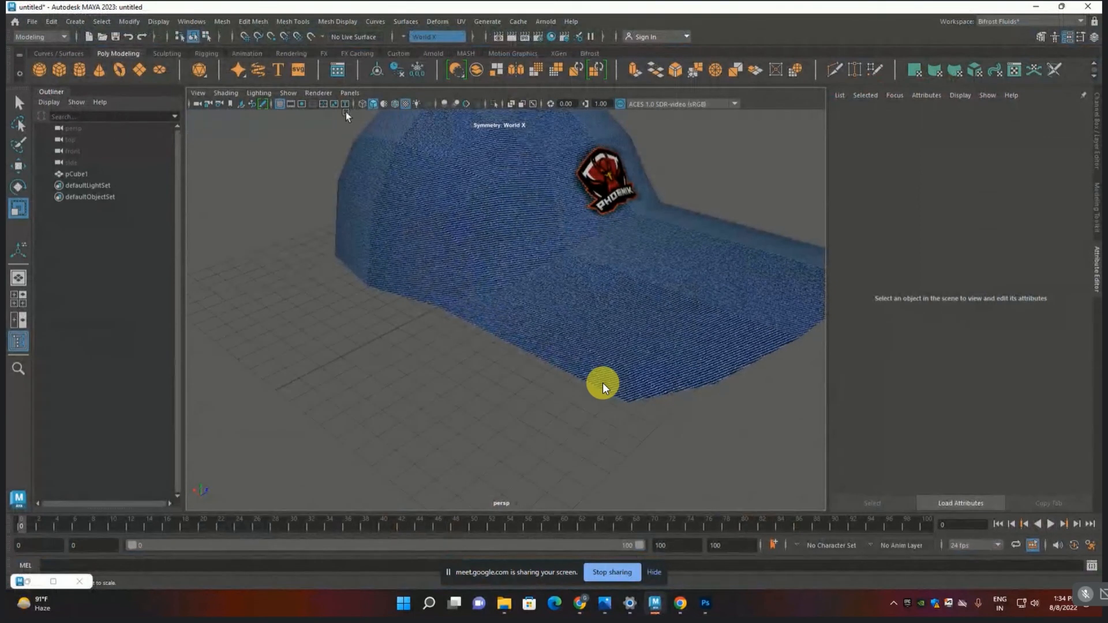
{"action": "left_click_drag", "start_coordinate": [316, 200], "coordinate": [416, 240], "text": "alt"}
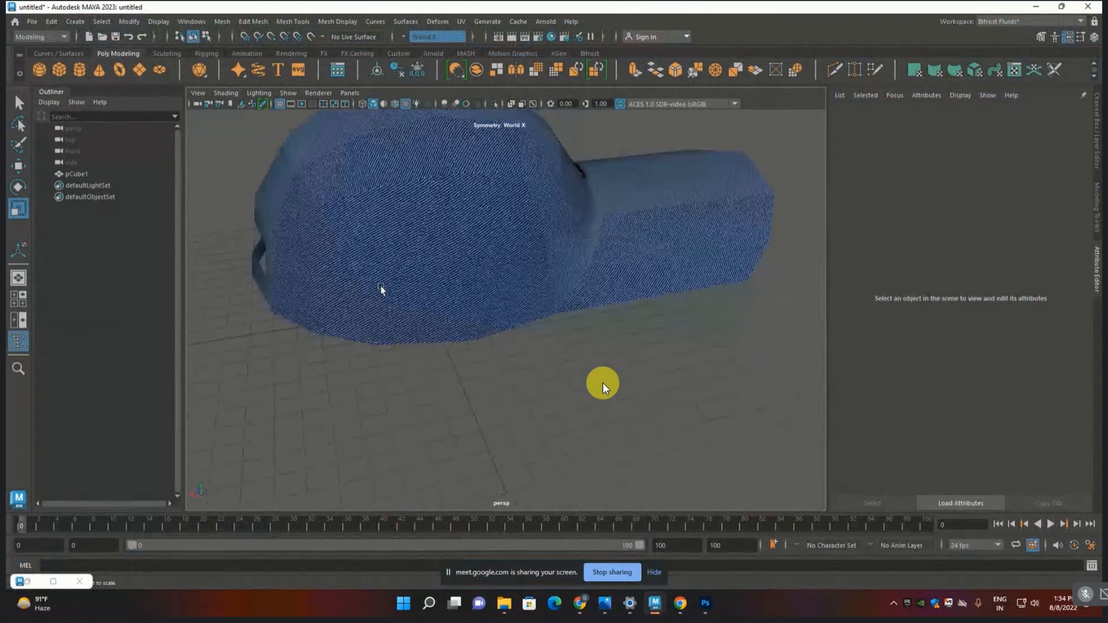
{"action": "left_click_drag", "start_coordinate": [379, 285], "coordinate": [489, 339], "text": "alt"}
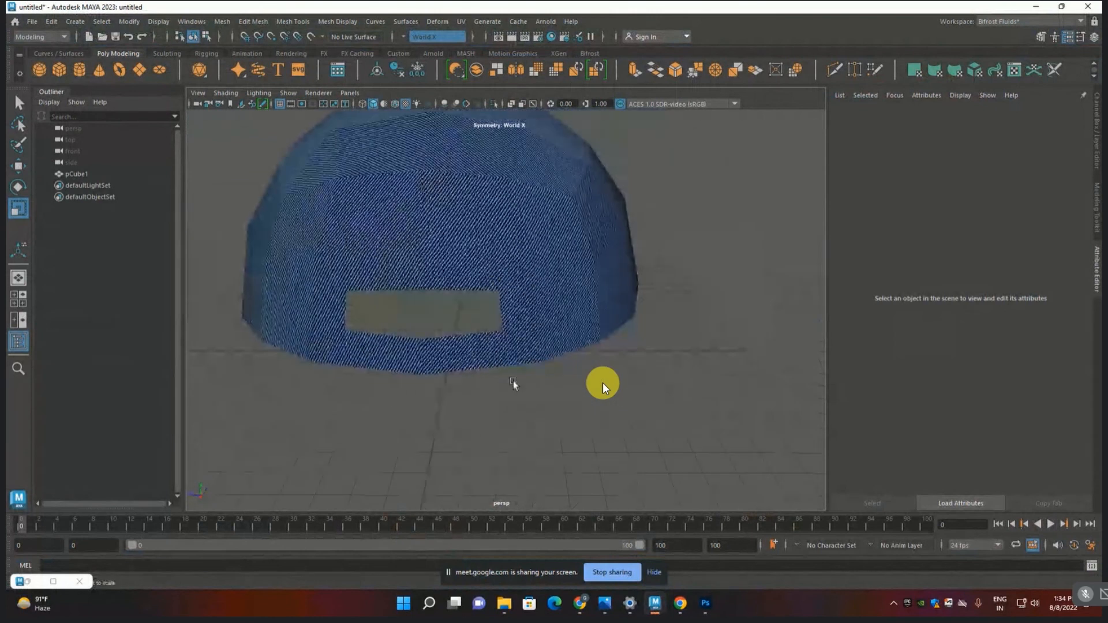
{"action": "left_click_drag", "start_coordinate": [514, 380], "coordinate": [448, 370], "text": "alt"}
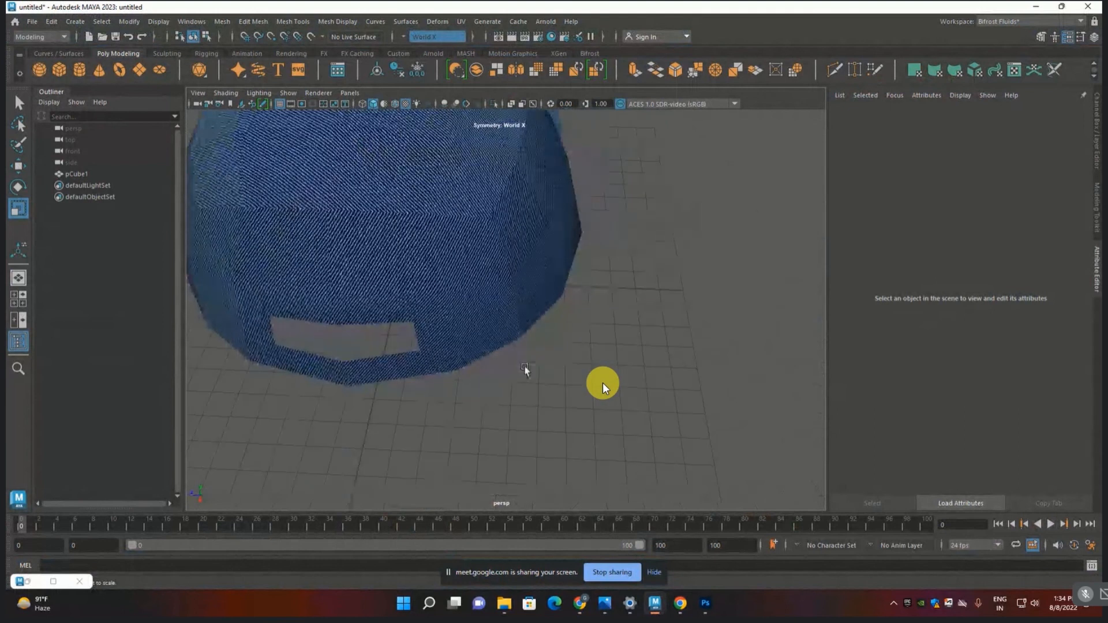
- Create a narrow horizontal polygon plane beside the back of the cap in the side view
{"action": "left_click", "coordinate": [434, 344]}
{"action": "scroll", "coordinate": [434, 364], "scroll_direction": "up", "scroll_amount": 2}
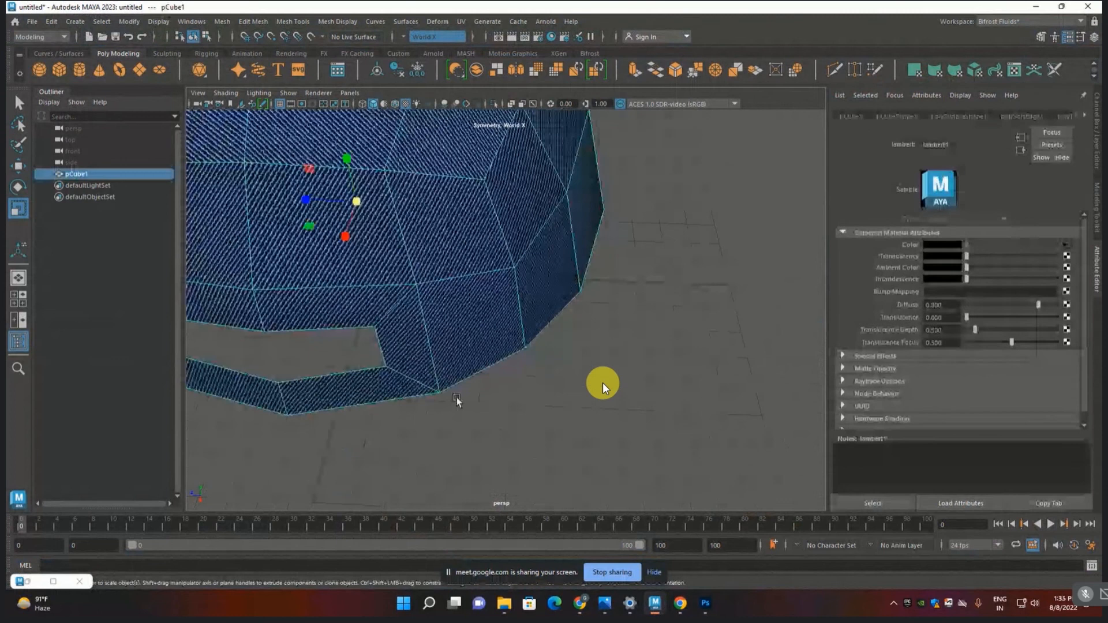
{"action": "key", "text": "g"}
{"action": "scroll", "coordinate": [346, 297], "scroll_direction": "down", "scroll_amount": 4}
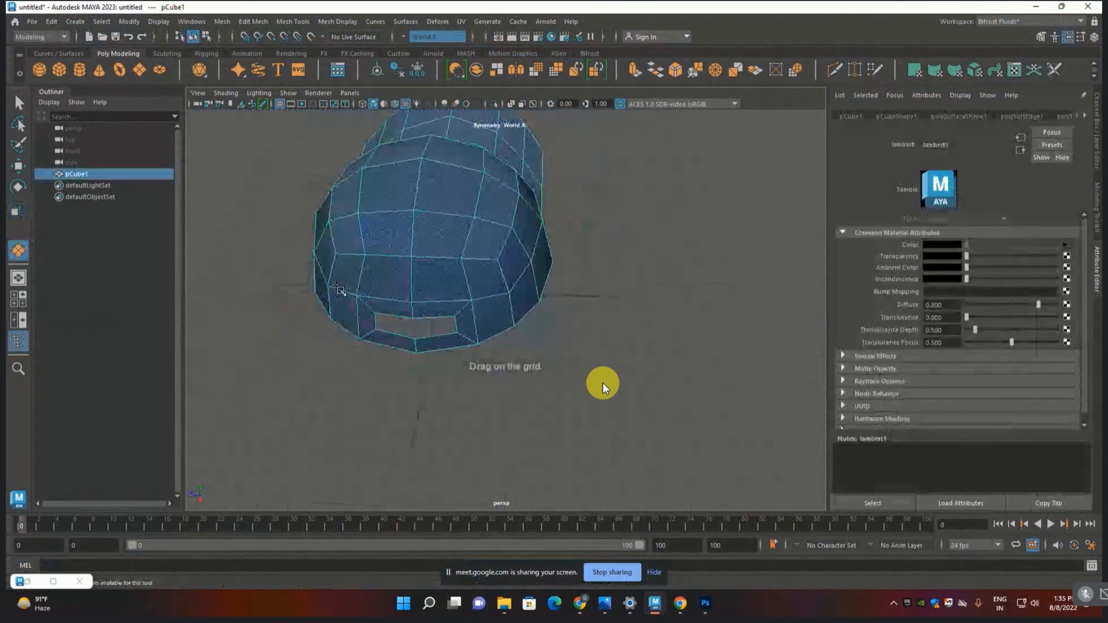
{"action": "key", "text": "f"}
{"action": "middle_click_drag", "start_coordinate": [573, 401], "coordinate": [558, 342], "text": "alt"}
{"action": "key", "text": "space"}
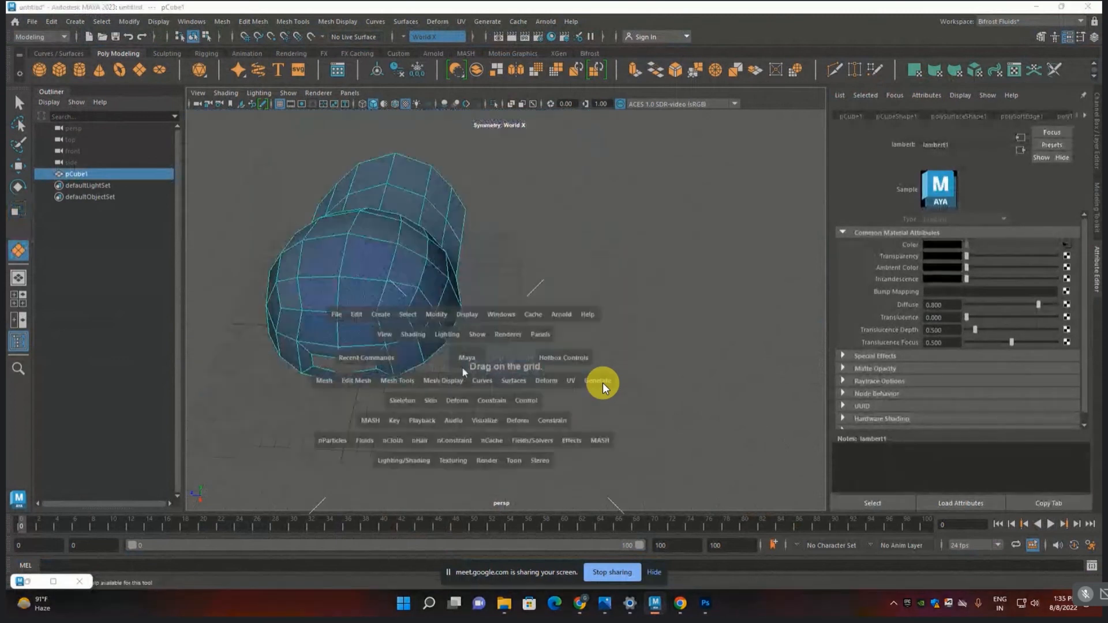
{"action": "key", "text": "space"}
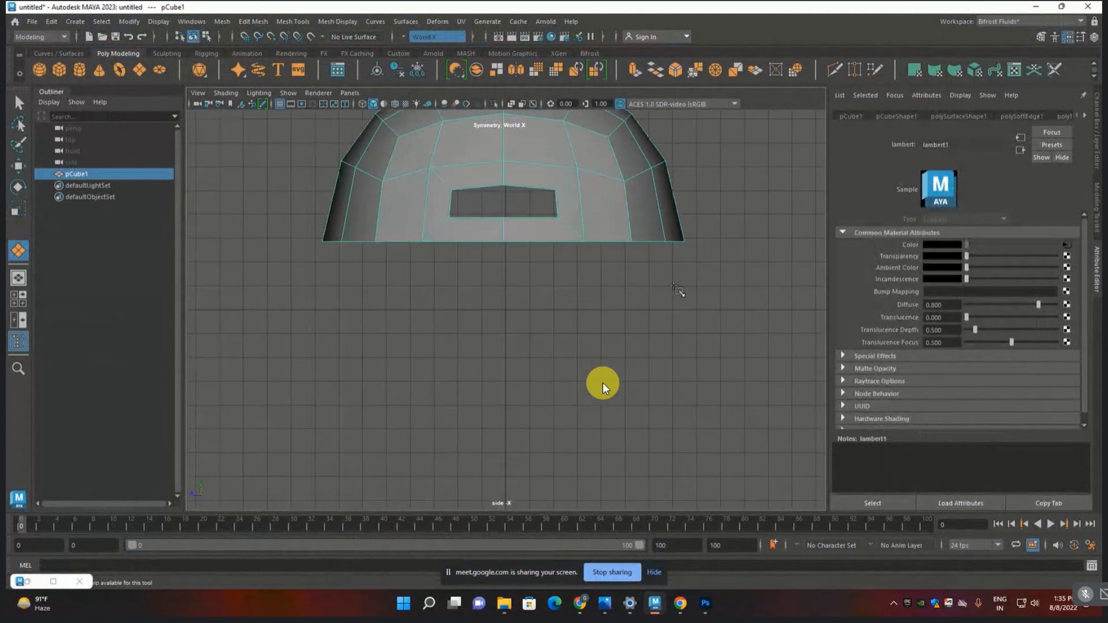
{"action": "scroll", "coordinate": [539, 257], "scroll_direction": "up", "scroll_amount": 4}
{"action": "left_click_drag", "start_coordinate": [536, 241], "coordinate": [705, 271]}
{"action": "scroll", "coordinate": [564, 283], "scroll_direction": "up", "scroll_amount": 3}
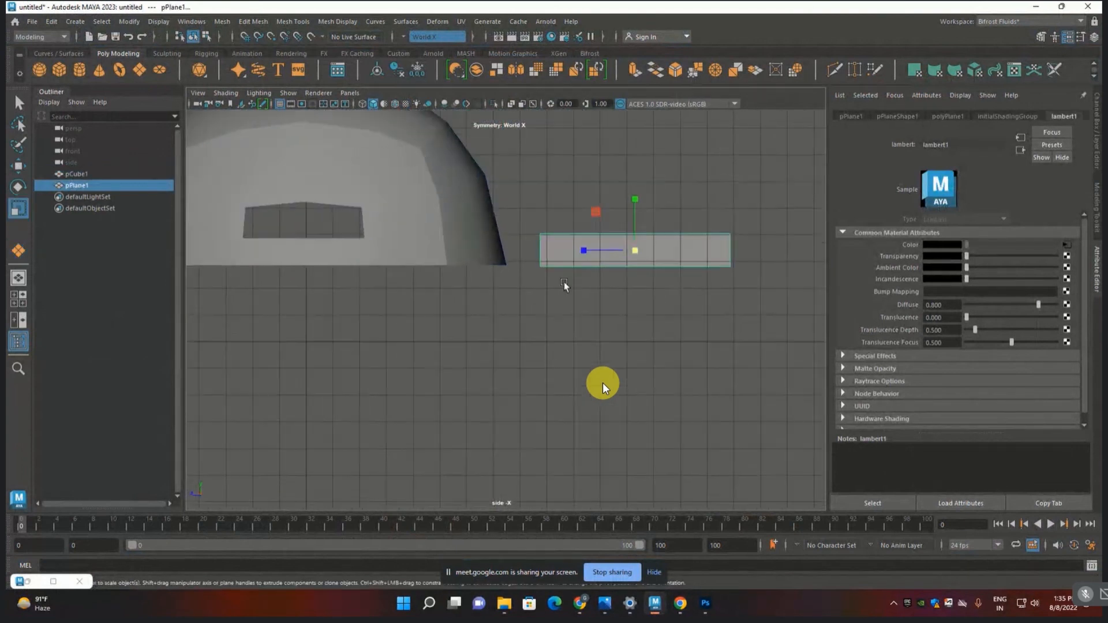
- Return to the perspective view and snap the plane's pivot to its lower corner nearest the cap
{"action": "key", "text": "space"}
{"action": "key", "text": "space"}
{"action": "scroll", "coordinate": [528, 320], "scroll_direction": "up", "scroll_amount": 3}
{"action": "scroll", "coordinate": [527, 320], "scroll_direction": "up", "scroll_amount": 1}
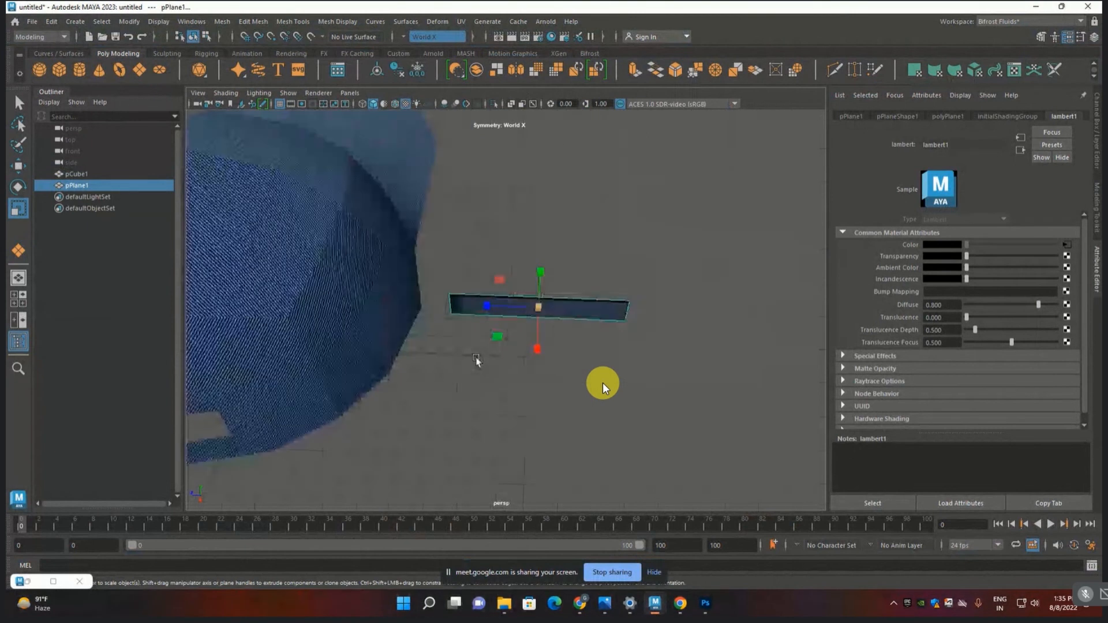
{"action": "left_click_drag", "start_coordinate": [476, 358], "coordinate": [467, 327], "text": "alt"}
{"action": "middle_click_drag", "start_coordinate": [467, 328], "coordinate": [613, 304], "text": "alt"}
{"action": "scroll", "coordinate": [629, 289], "scroll_direction": "up", "scroll_amount": 3}
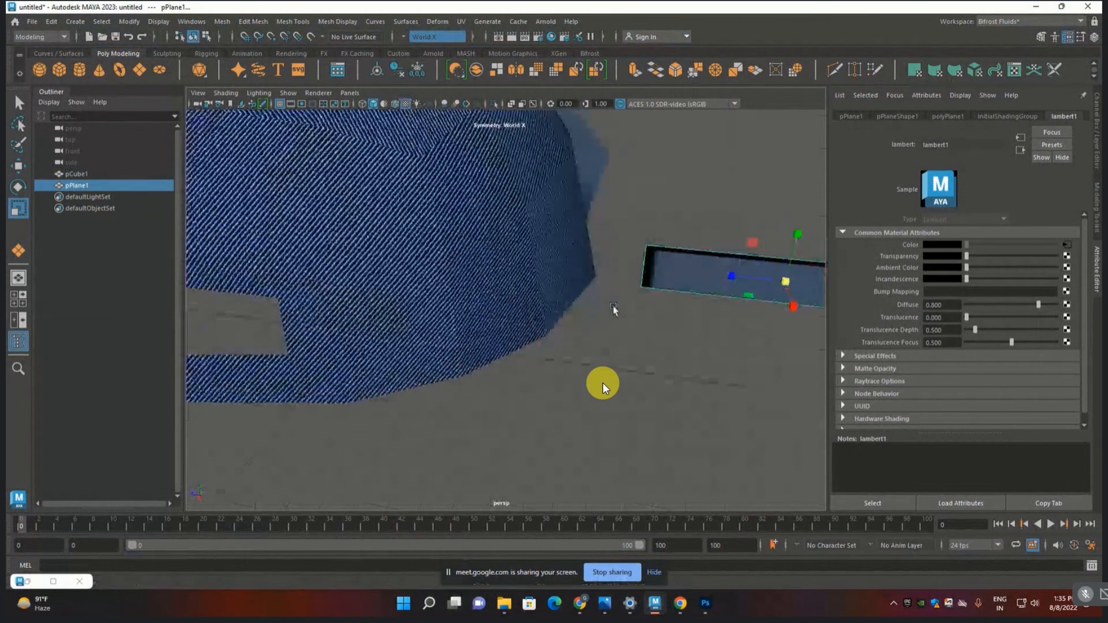
{"action": "key", "text": "d"}
{"action": "key", "text": "v"}
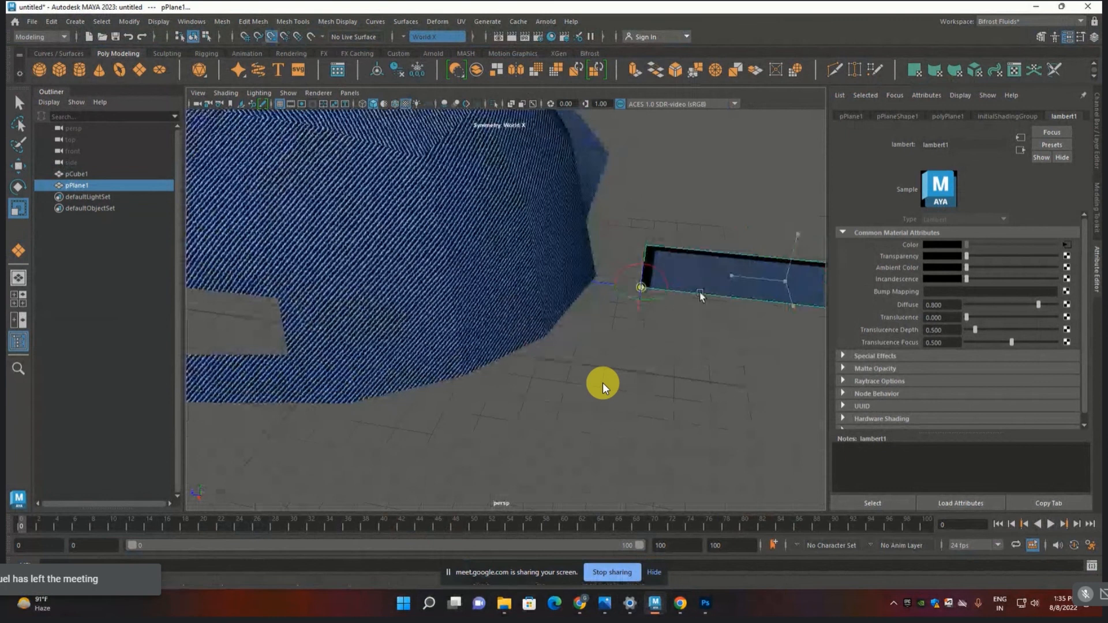
{"action": "left_click", "coordinate": [661, 293]}
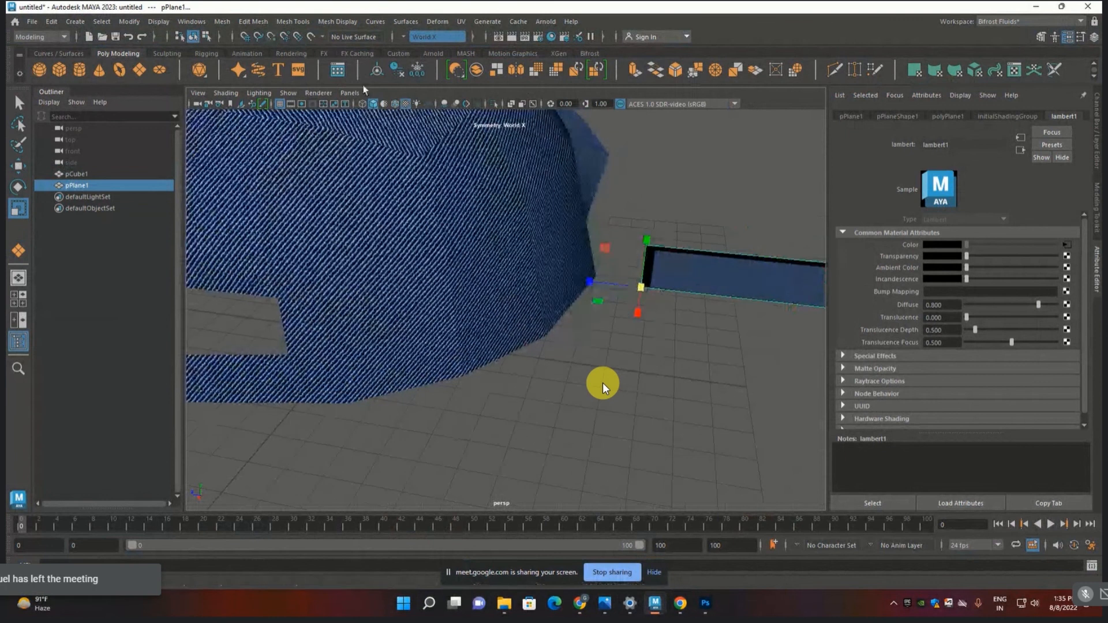
- Display the models in wireframe and move the plane so its pivot corner sits on the cap's bottom rim vertex beside the rear opening
{"action": "left_click", "coordinate": [395, 104]}
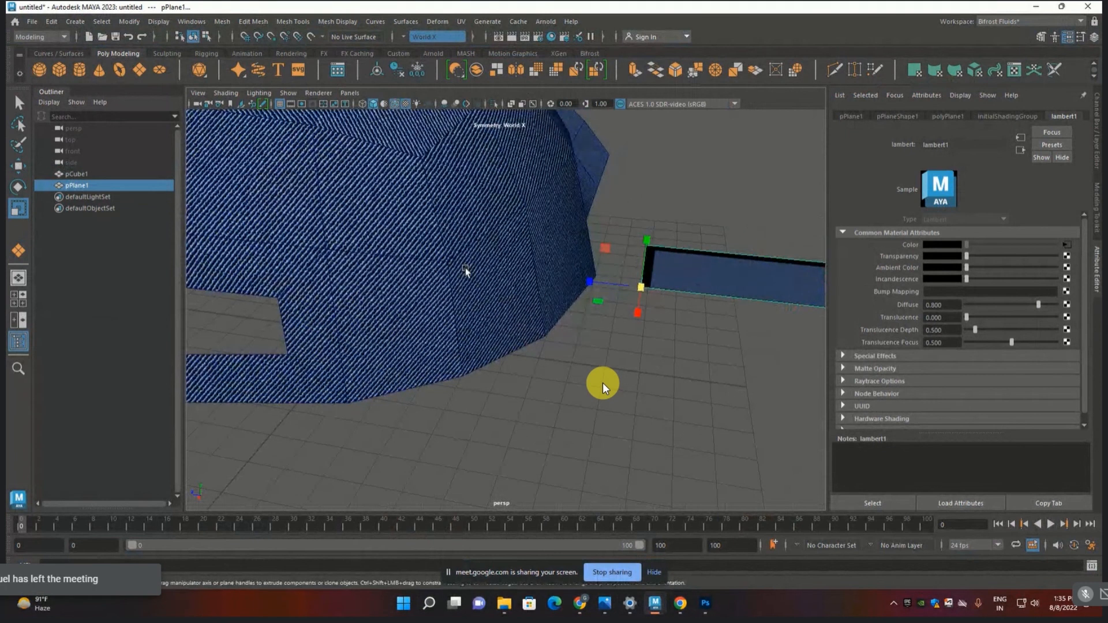
{"action": "key", "text": "4"}
{"action": "middle_click_drag", "start_coordinate": [593, 311], "coordinate": [640, 297], "text": "alt"}
{"action": "key", "text": "w"}
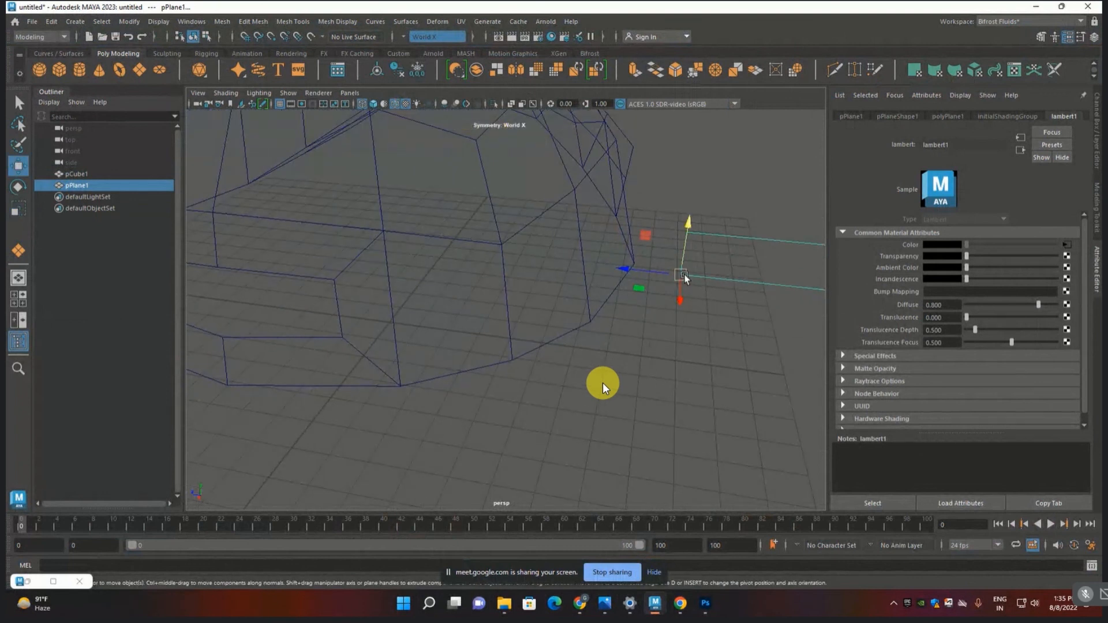
{"action": "left_click_drag", "start_coordinate": [683, 279], "coordinate": [412, 374]}
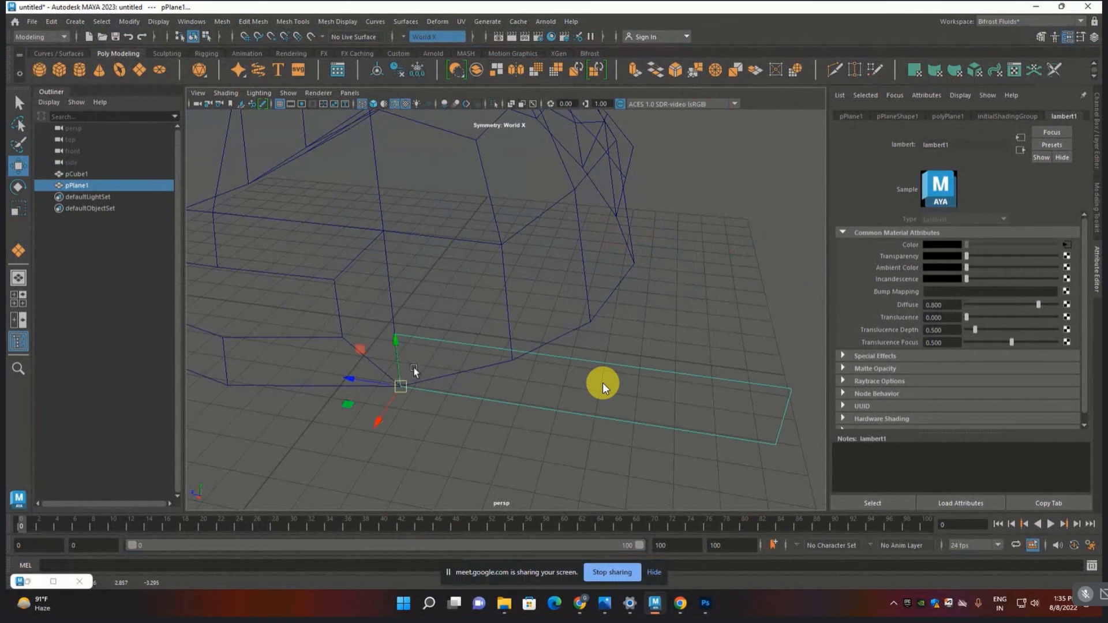
- Snap the plane's upper near vertex to the opening's lower corner and move its two far vertices closer to shorten it
{"action": "key", "text": "F9"}
{"action": "left_click", "coordinate": [407, 338]}
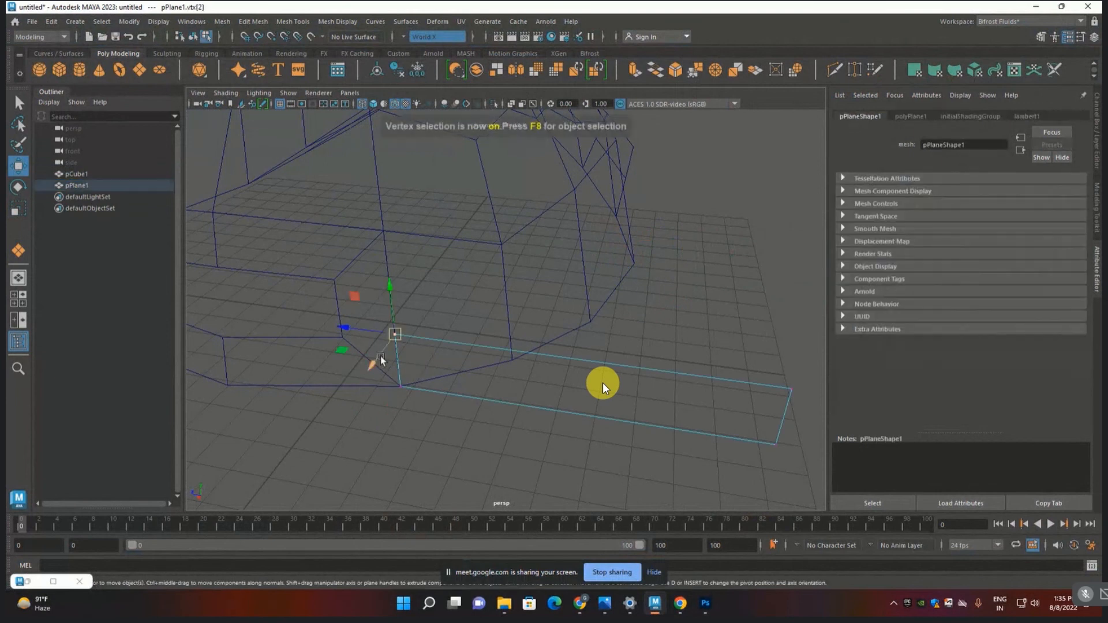
{"action": "key", "text": "v"}
{"action": "left_click_drag", "start_coordinate": [396, 336], "coordinate": [350, 336]}
{"action": "left_click_drag", "start_coordinate": [704, 348], "coordinate": [846, 489]}
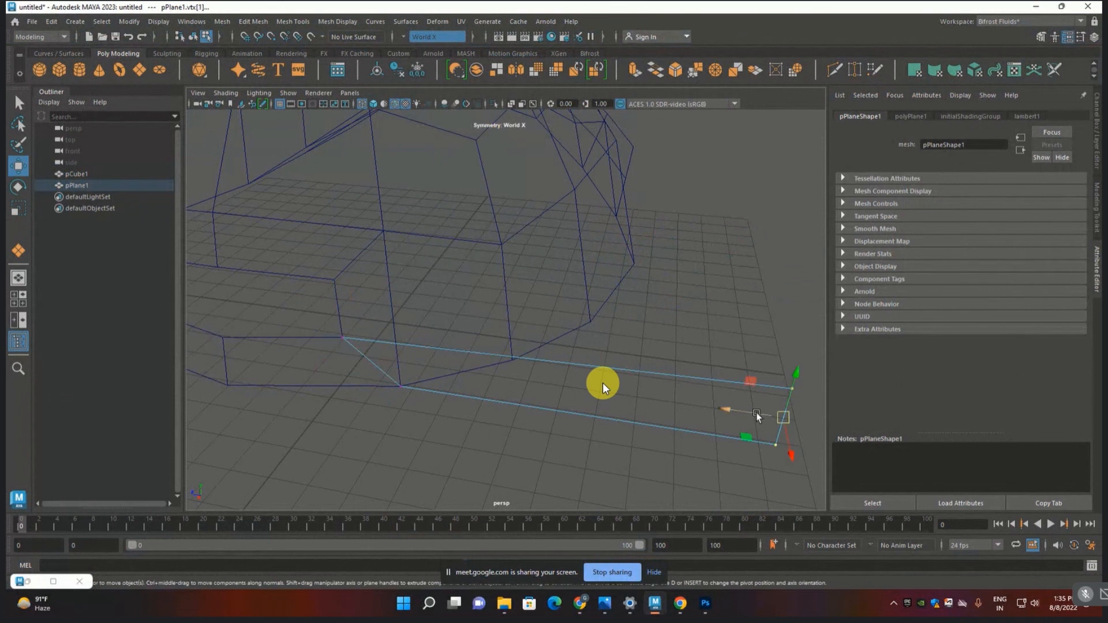
{"action": "left_click_drag", "start_coordinate": [756, 415], "coordinate": [535, 403]}
- Extrude the plane's free end edge twice to add two more segments to the strap, and clear the selection
{"action": "key", "text": "F10"}
{"action": "left_click", "coordinate": [470, 383]}
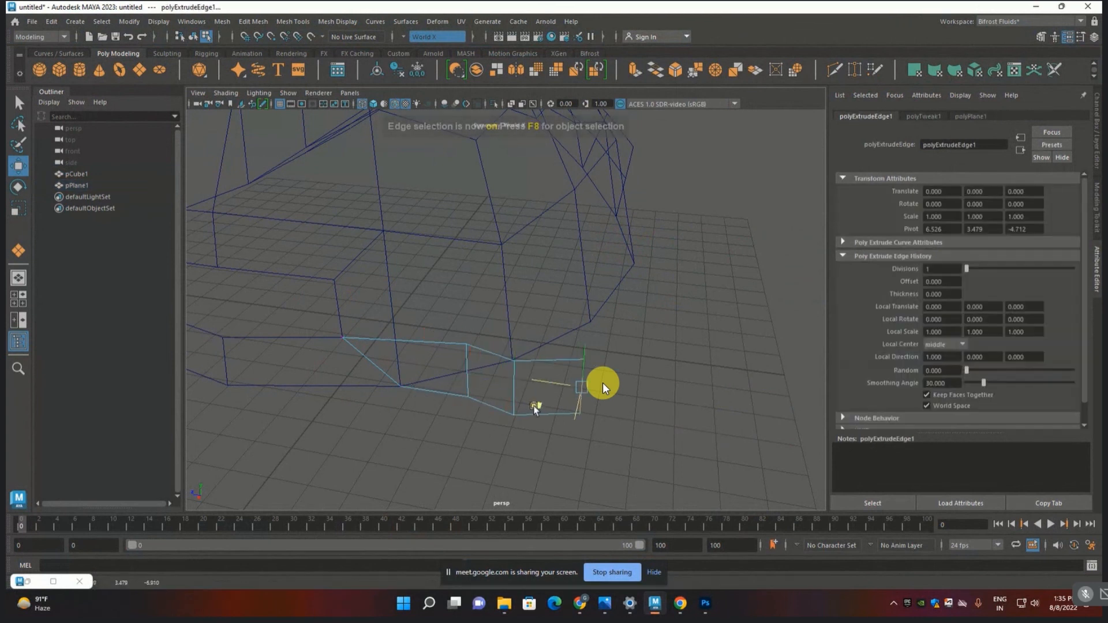
{"action": "left_click", "coordinate": [487, 449]}
{"action": "key", "text": "F3"}
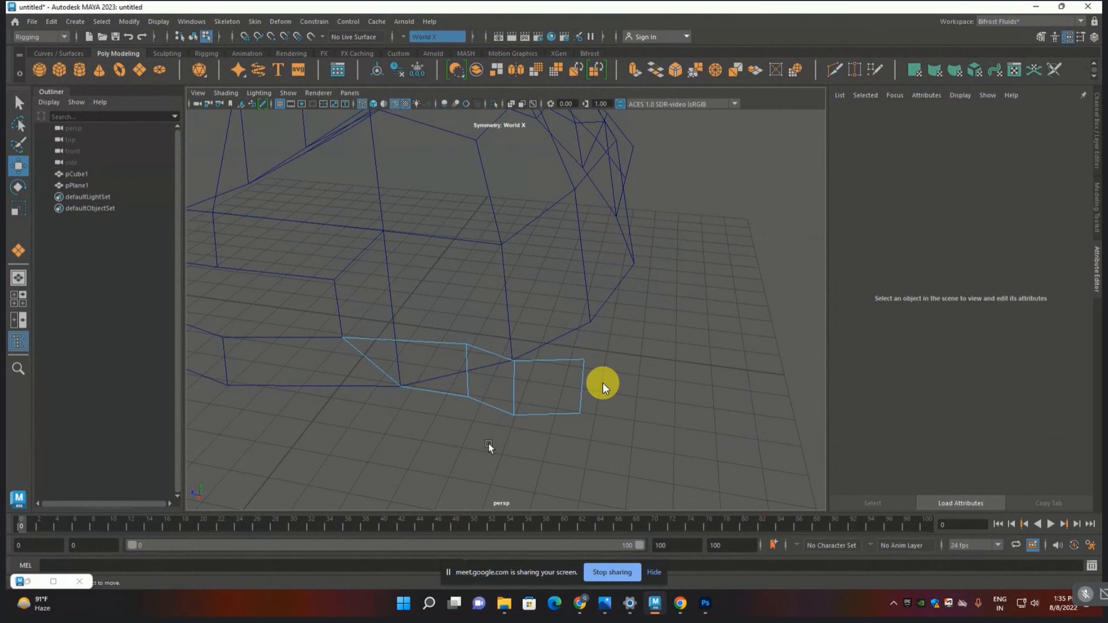
- Restore the textured display, turn off the wireframe overlay and view the cap with its new strap from the side
{"action": "key", "text": "5"}
{"action": "key", "text": "f"}
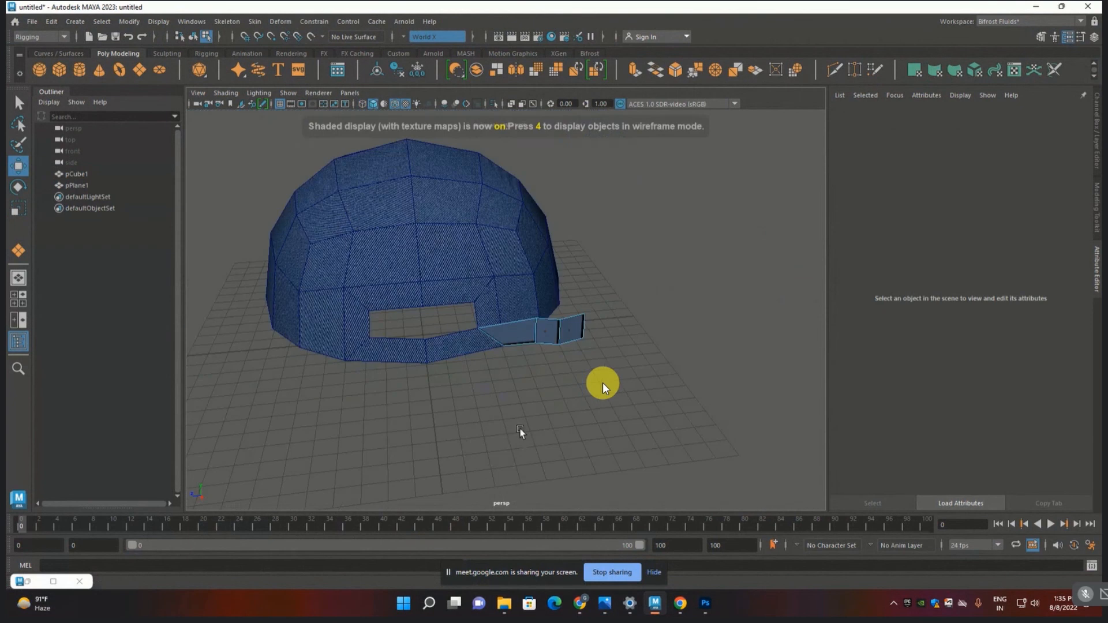
{"action": "left_click_drag", "start_coordinate": [519, 428], "coordinate": [448, 237], "text": "alt"}
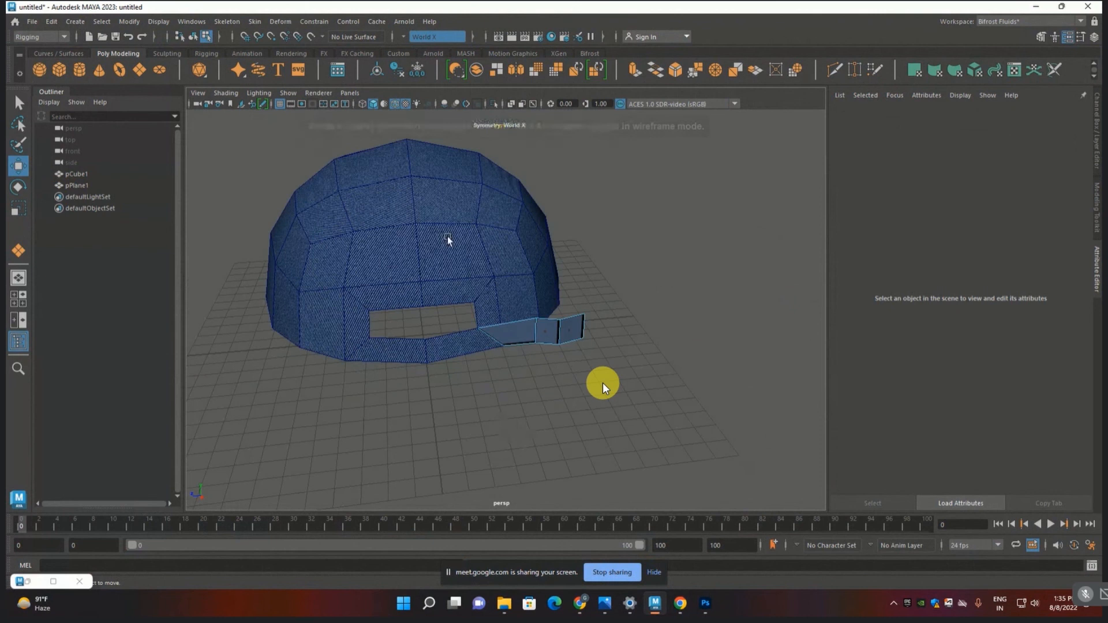
{"action": "left_click", "coordinate": [394, 104]}
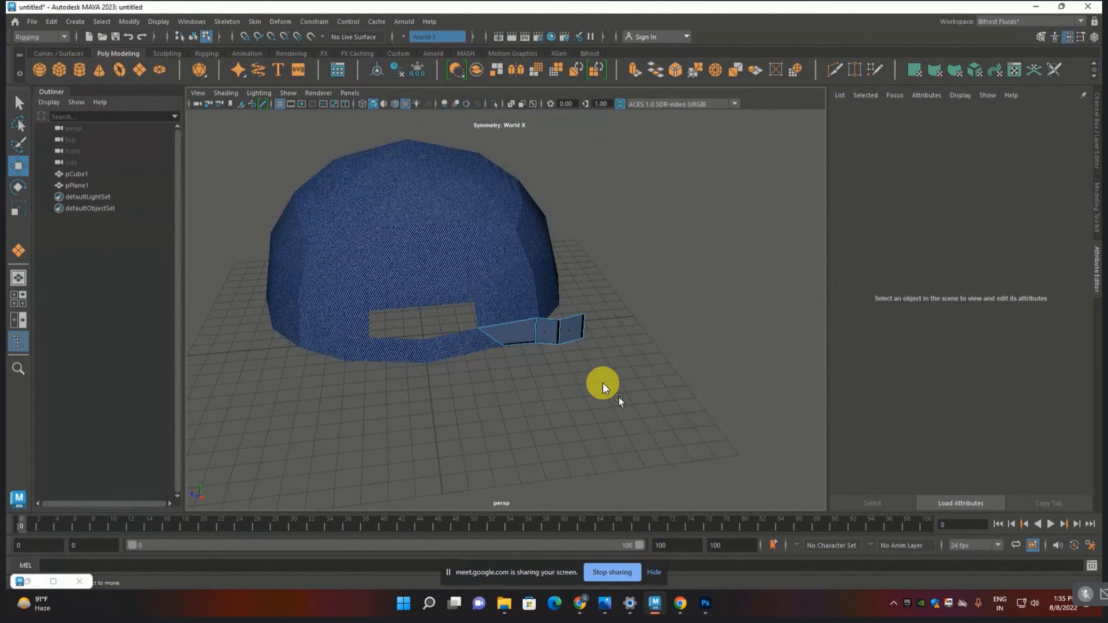
{"action": "left_click_drag", "start_coordinate": [492, 366], "coordinate": [401, 387], "text": "alt"}
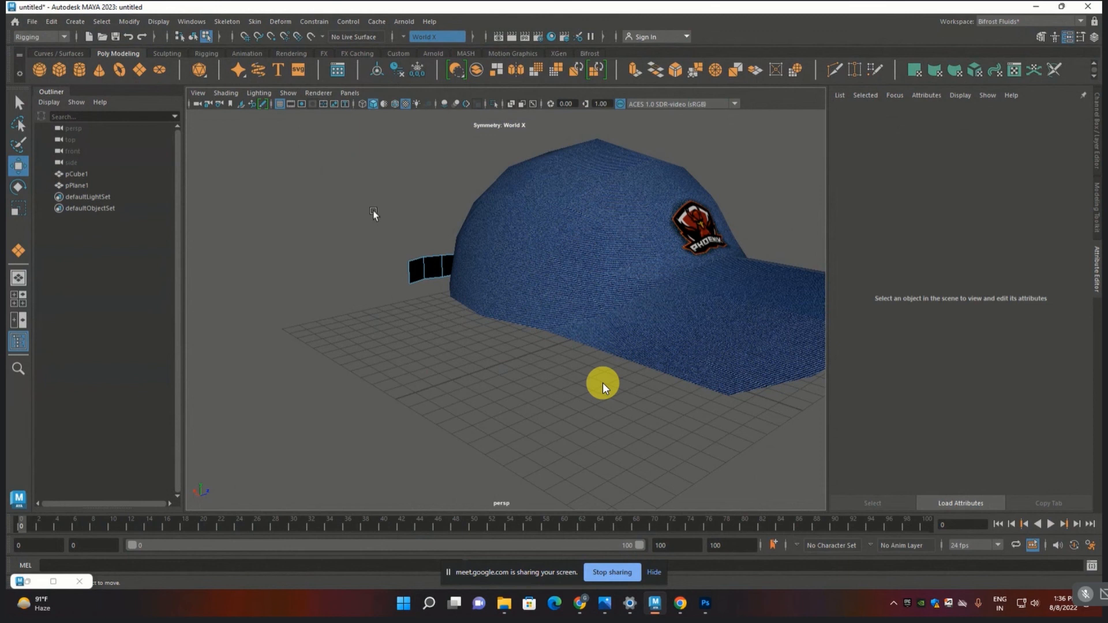
- Return to object selection and select both the cap mesh pCube1 and the strap mesh pPlane1
{"action": "key", "text": "F8"}
{"action": "left_click", "coordinate": [353, 207]}
{"action": "left_click_drag", "start_coordinate": [794, 435], "coordinate": [313, 282]}
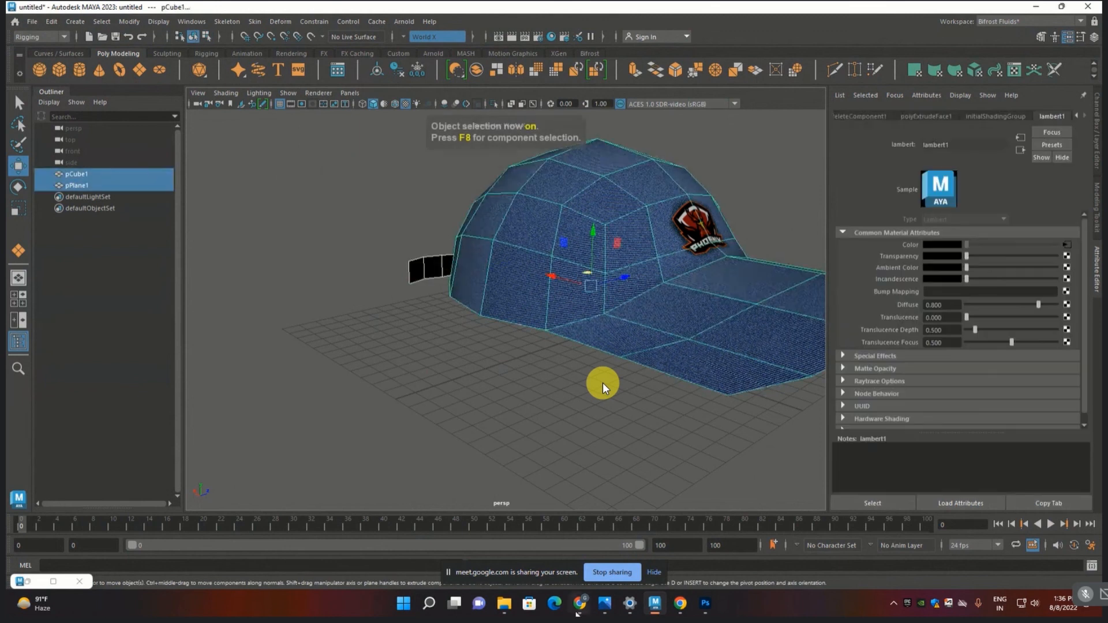